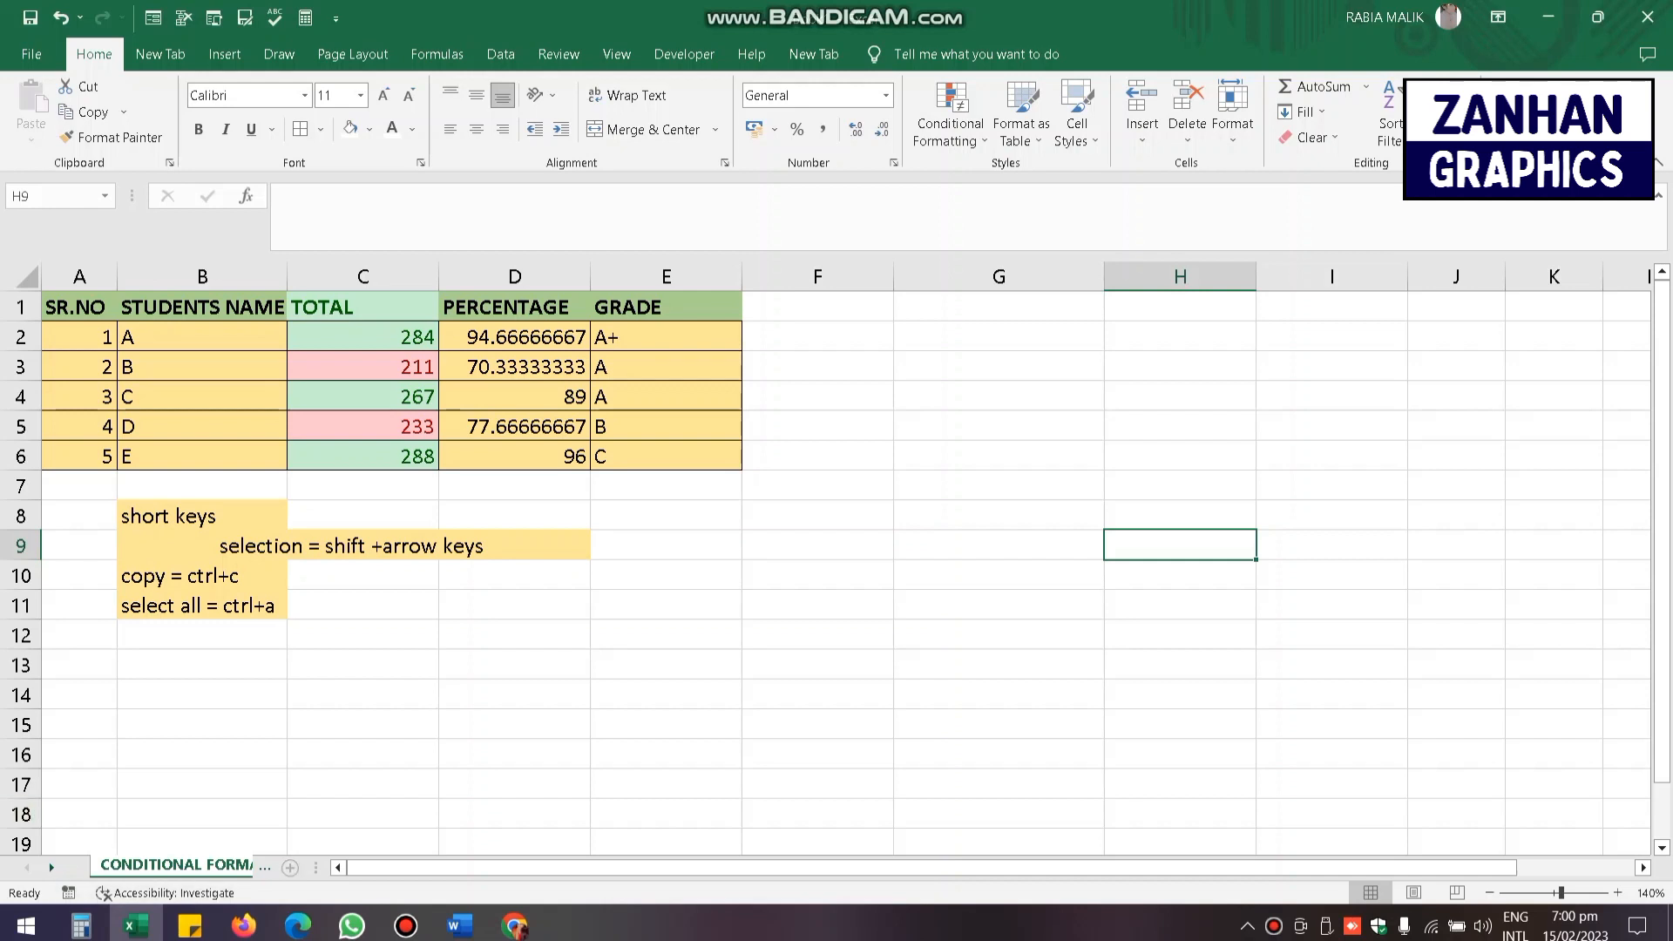
- Look over Sheet2 and the blank Sheet4, and return to the sheet with the students' totals and grades
click(291, 867)
click(192, 866)
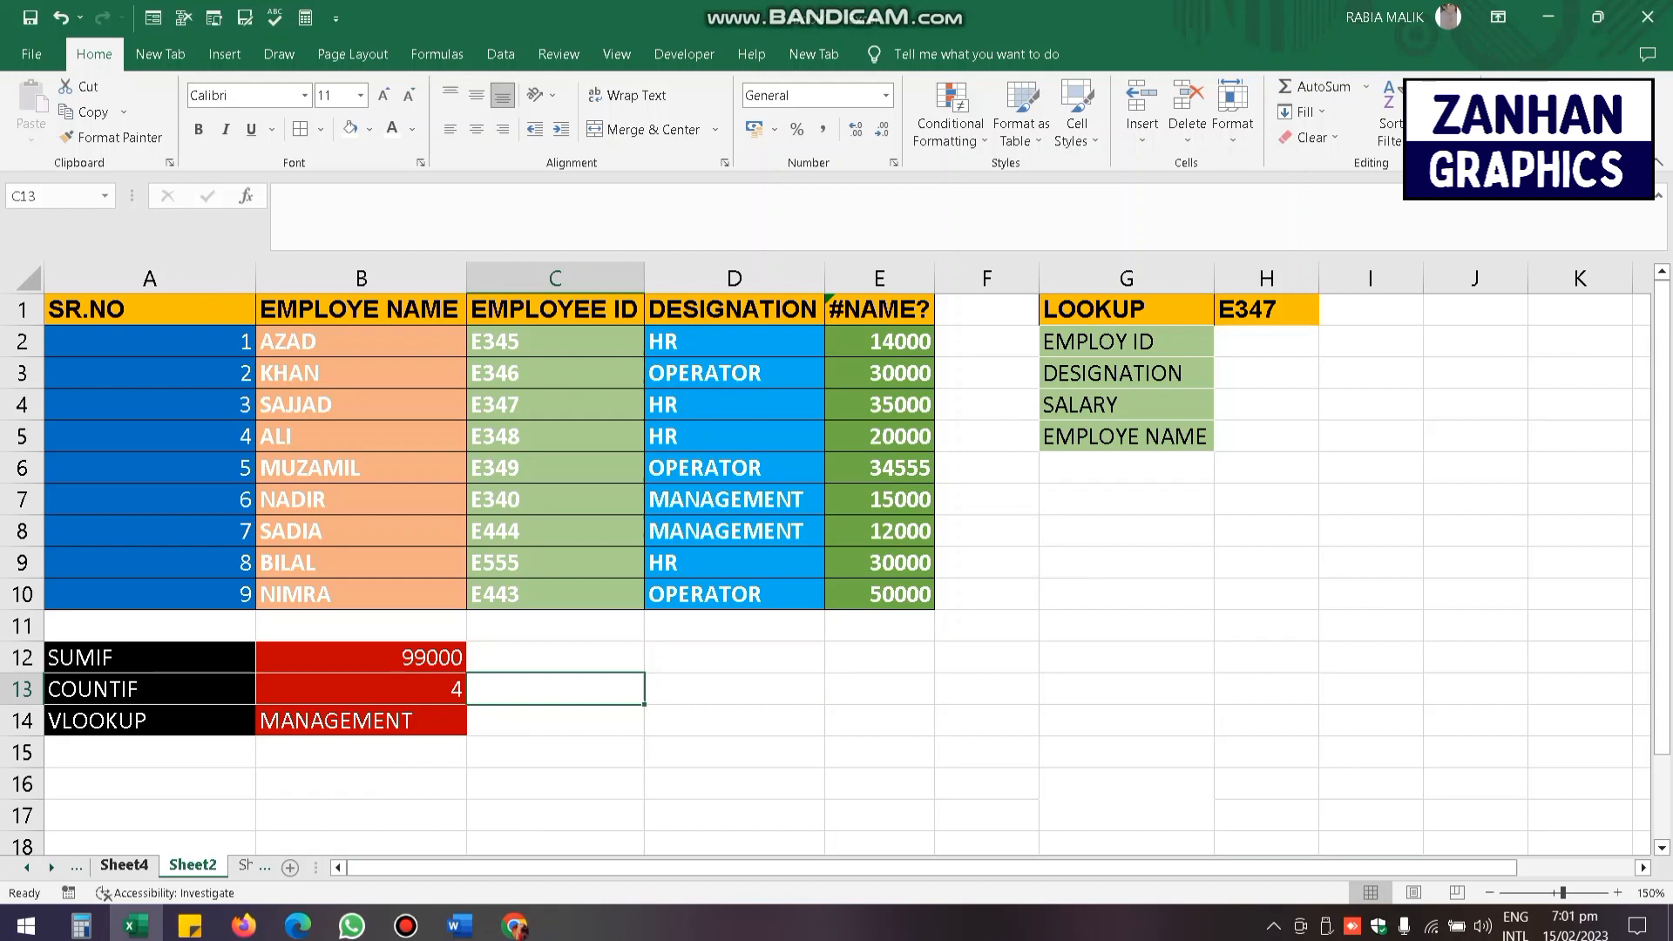
click(124, 865)
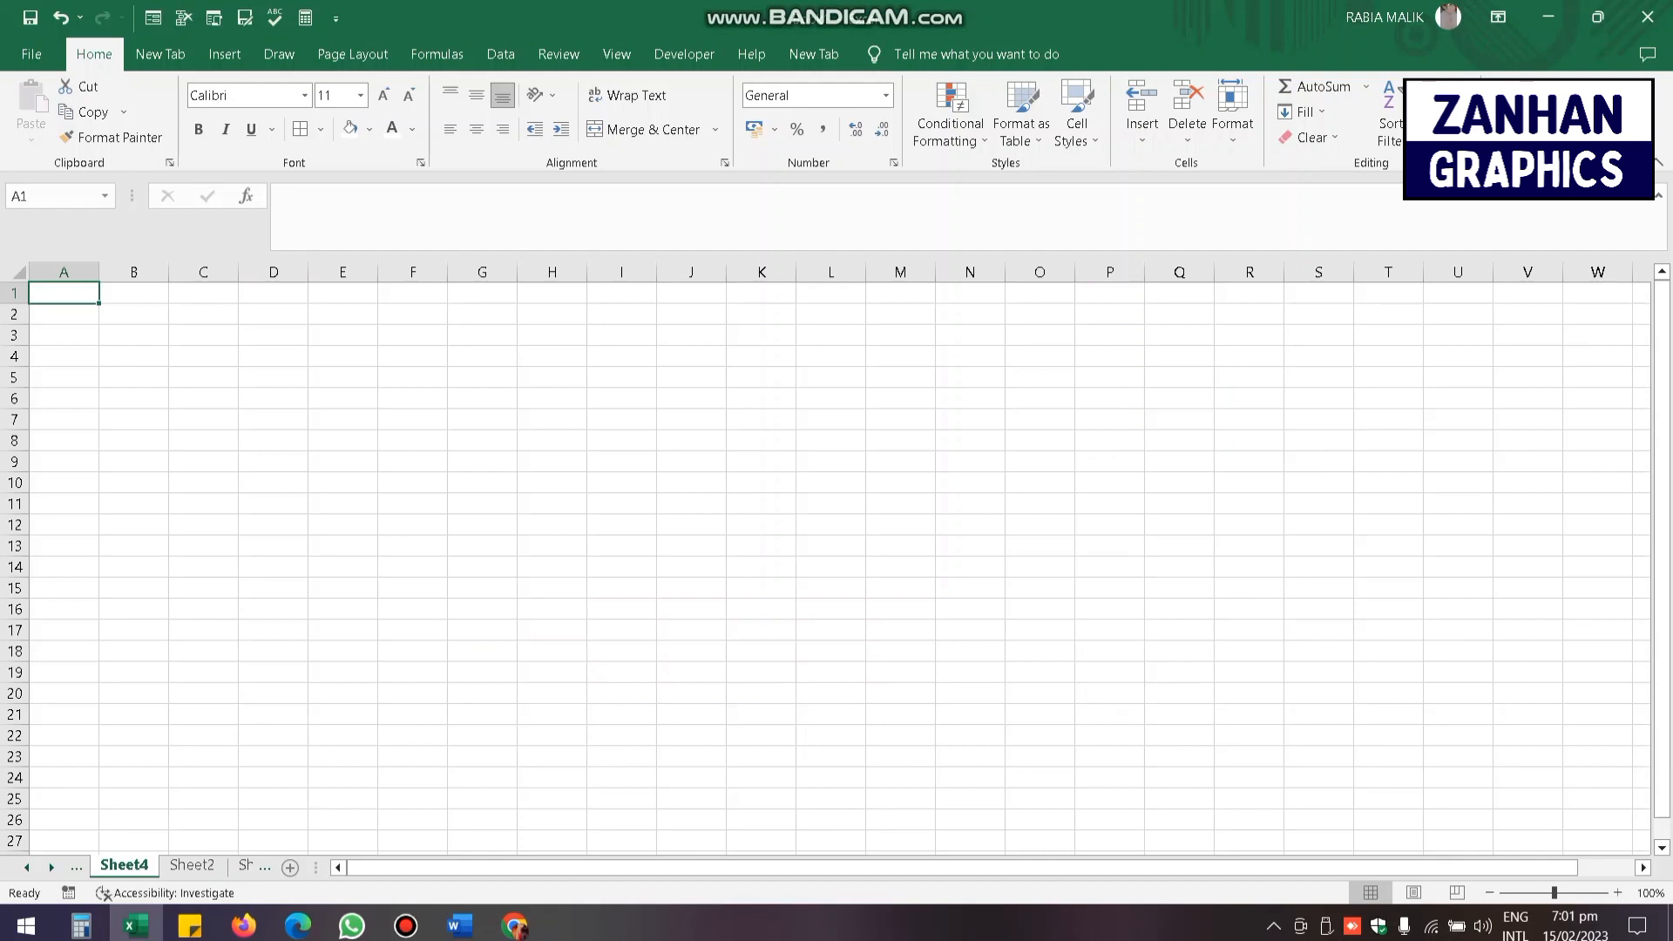
key(ctrl+Page_Up)
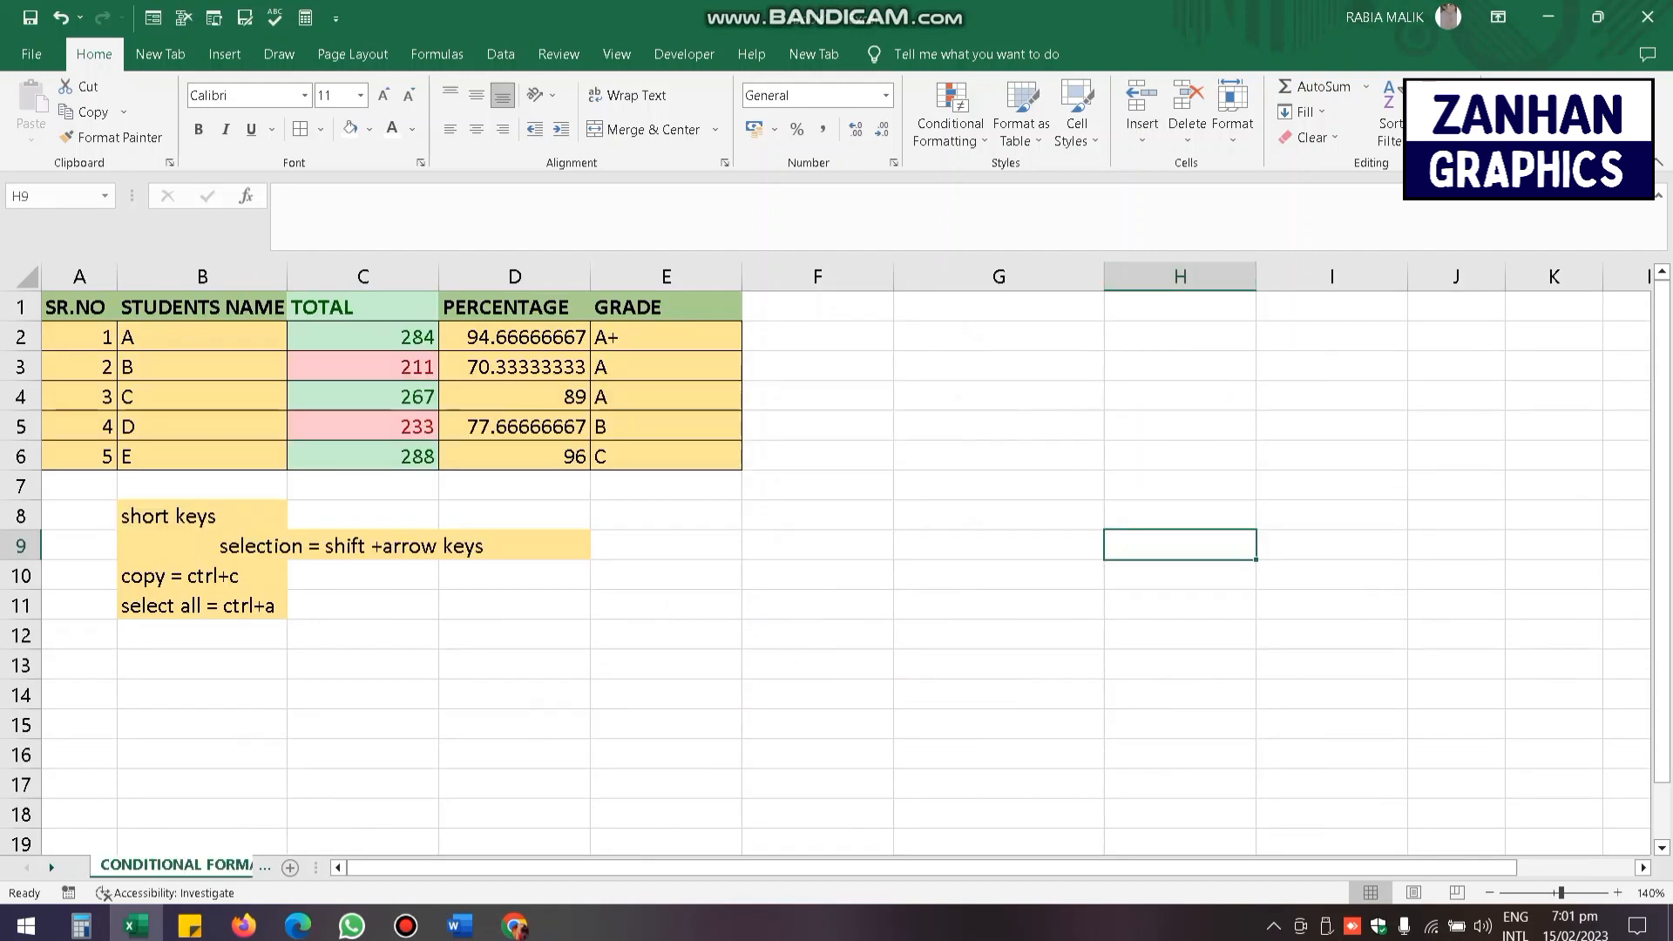
- Examine the students' grades in E2:E6 against the percentages in column D and the empty cells alongside in column F
click(666, 338)
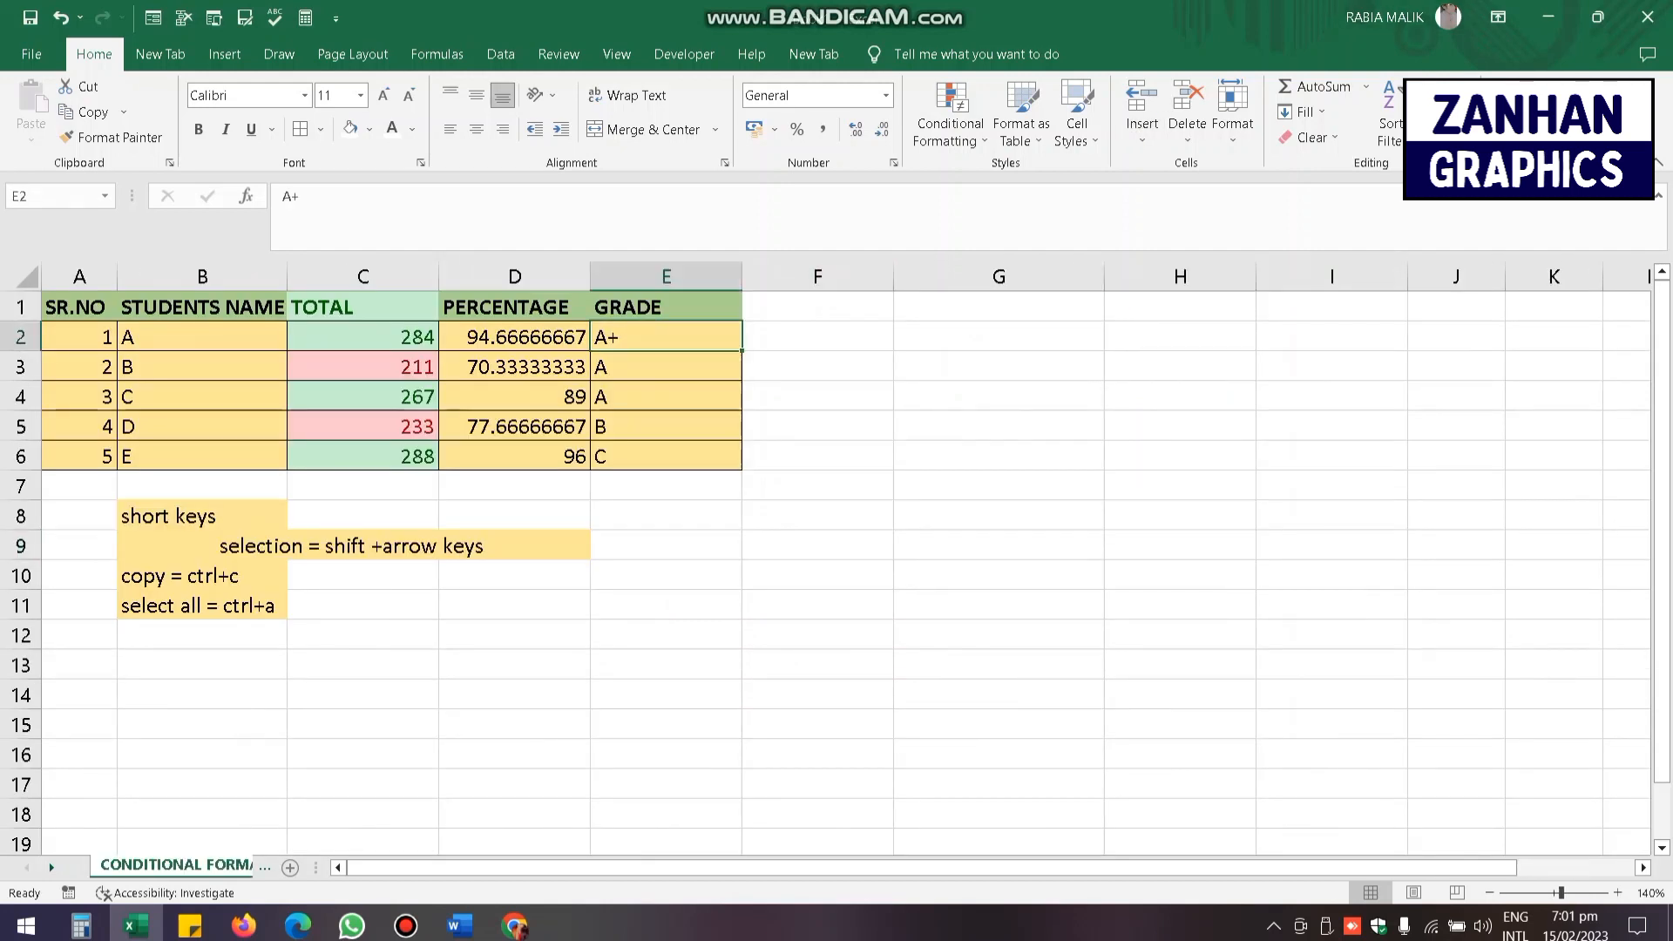
key(Down)
key(Down)
key(Down)
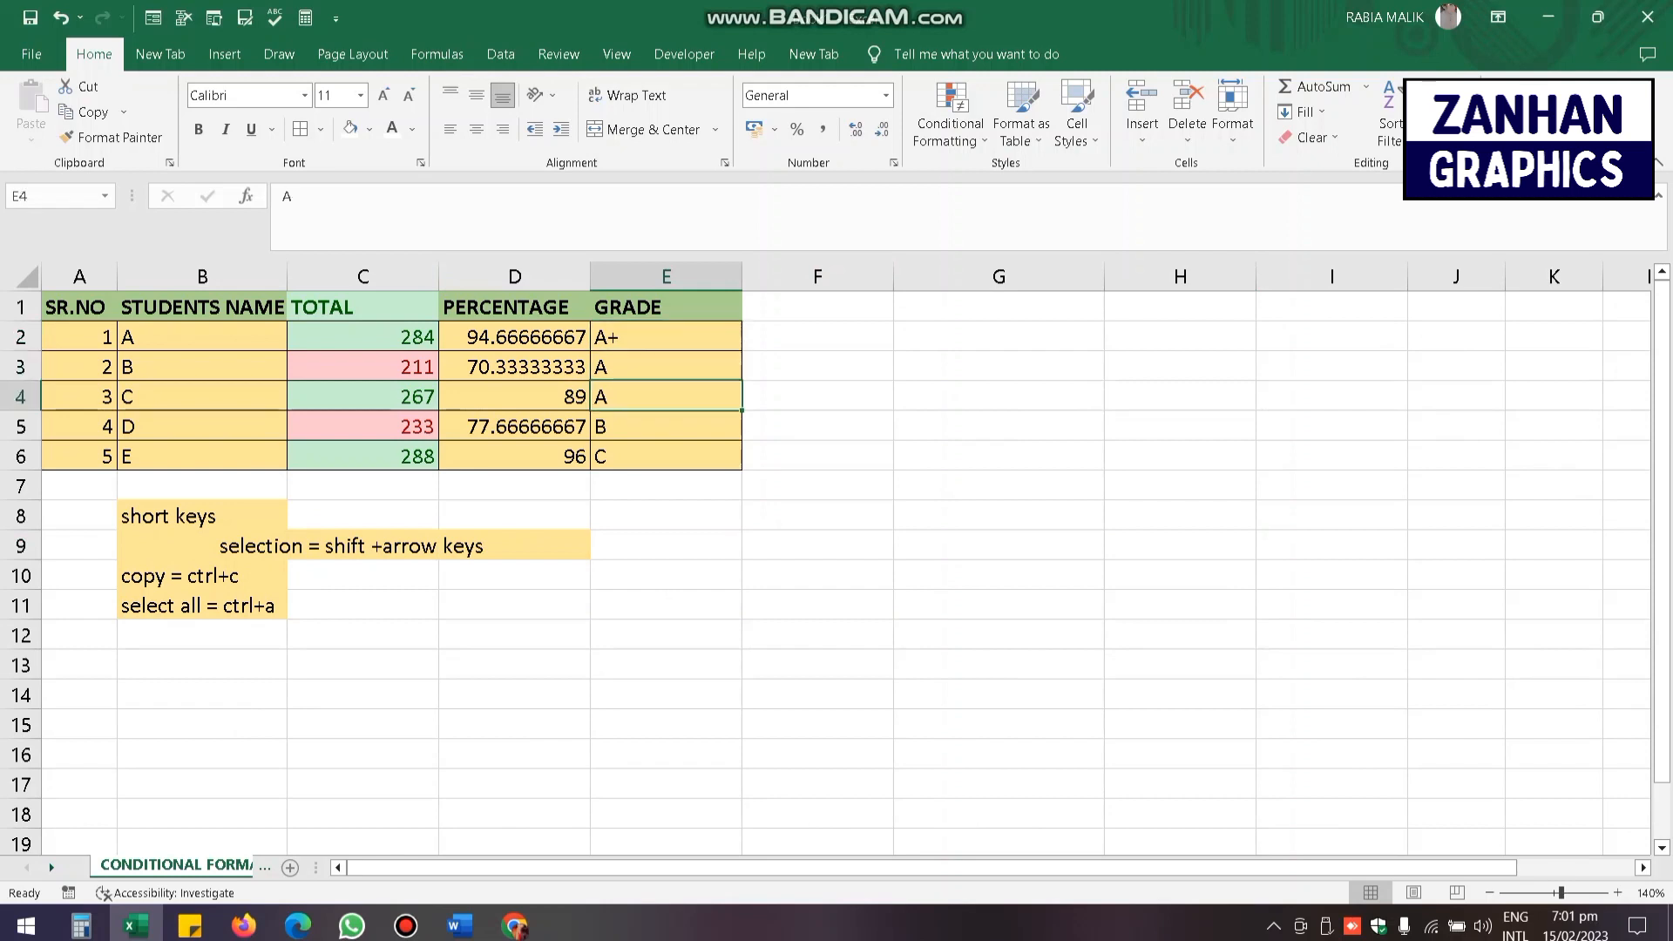
key(Down)
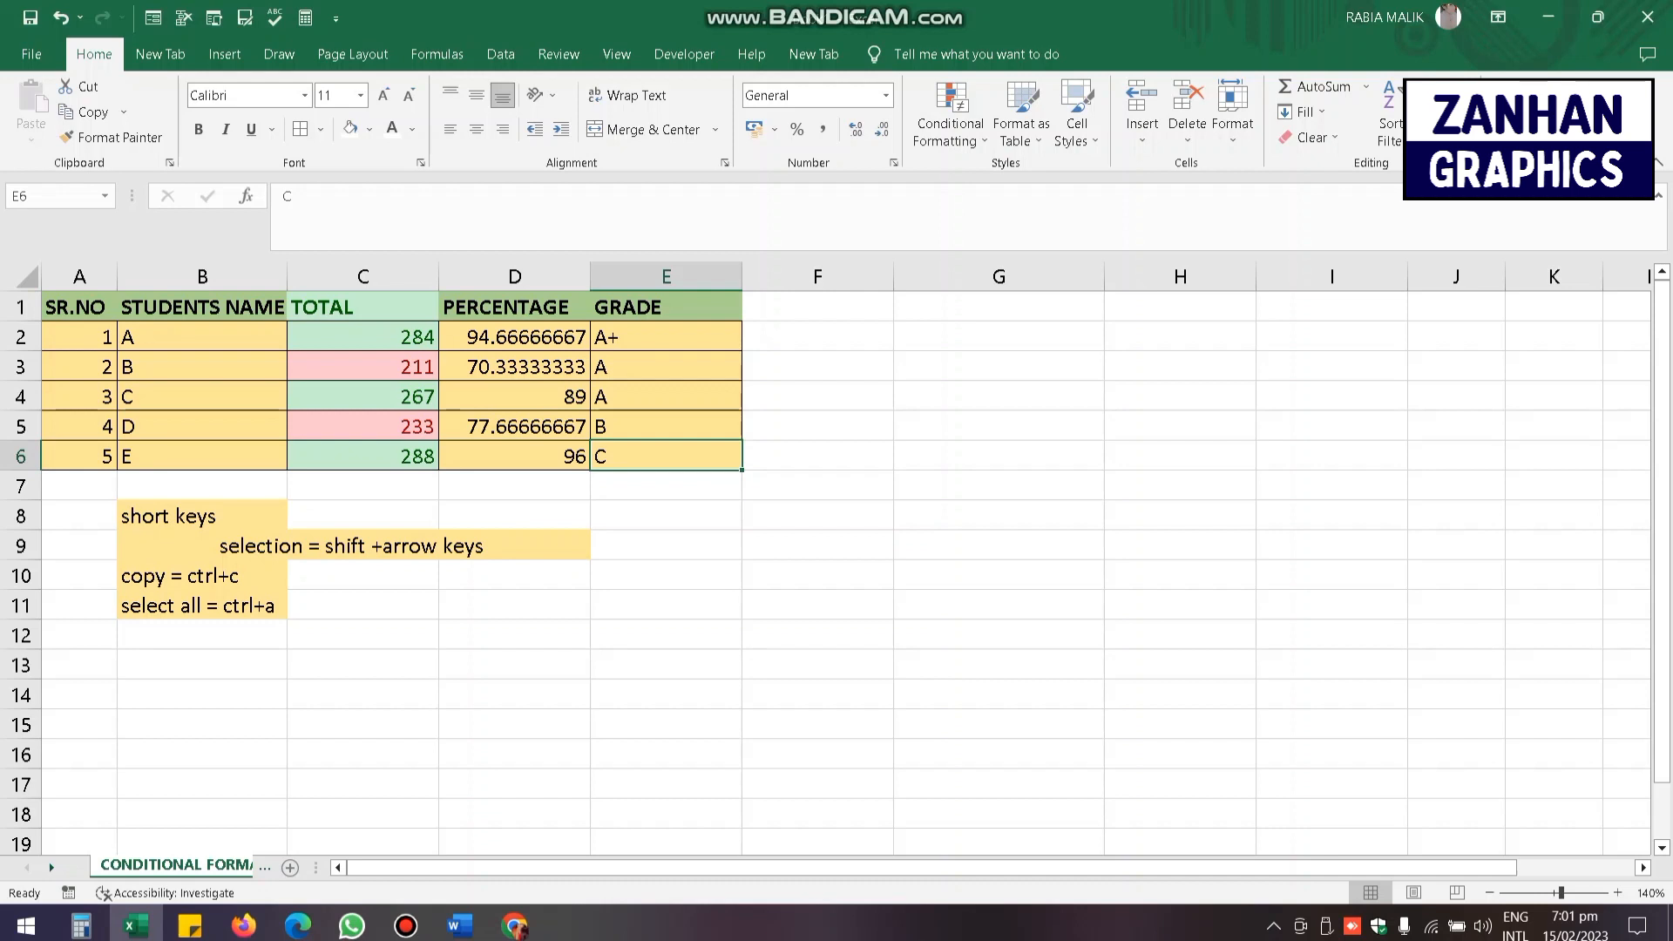
key(Up)
key(Up)
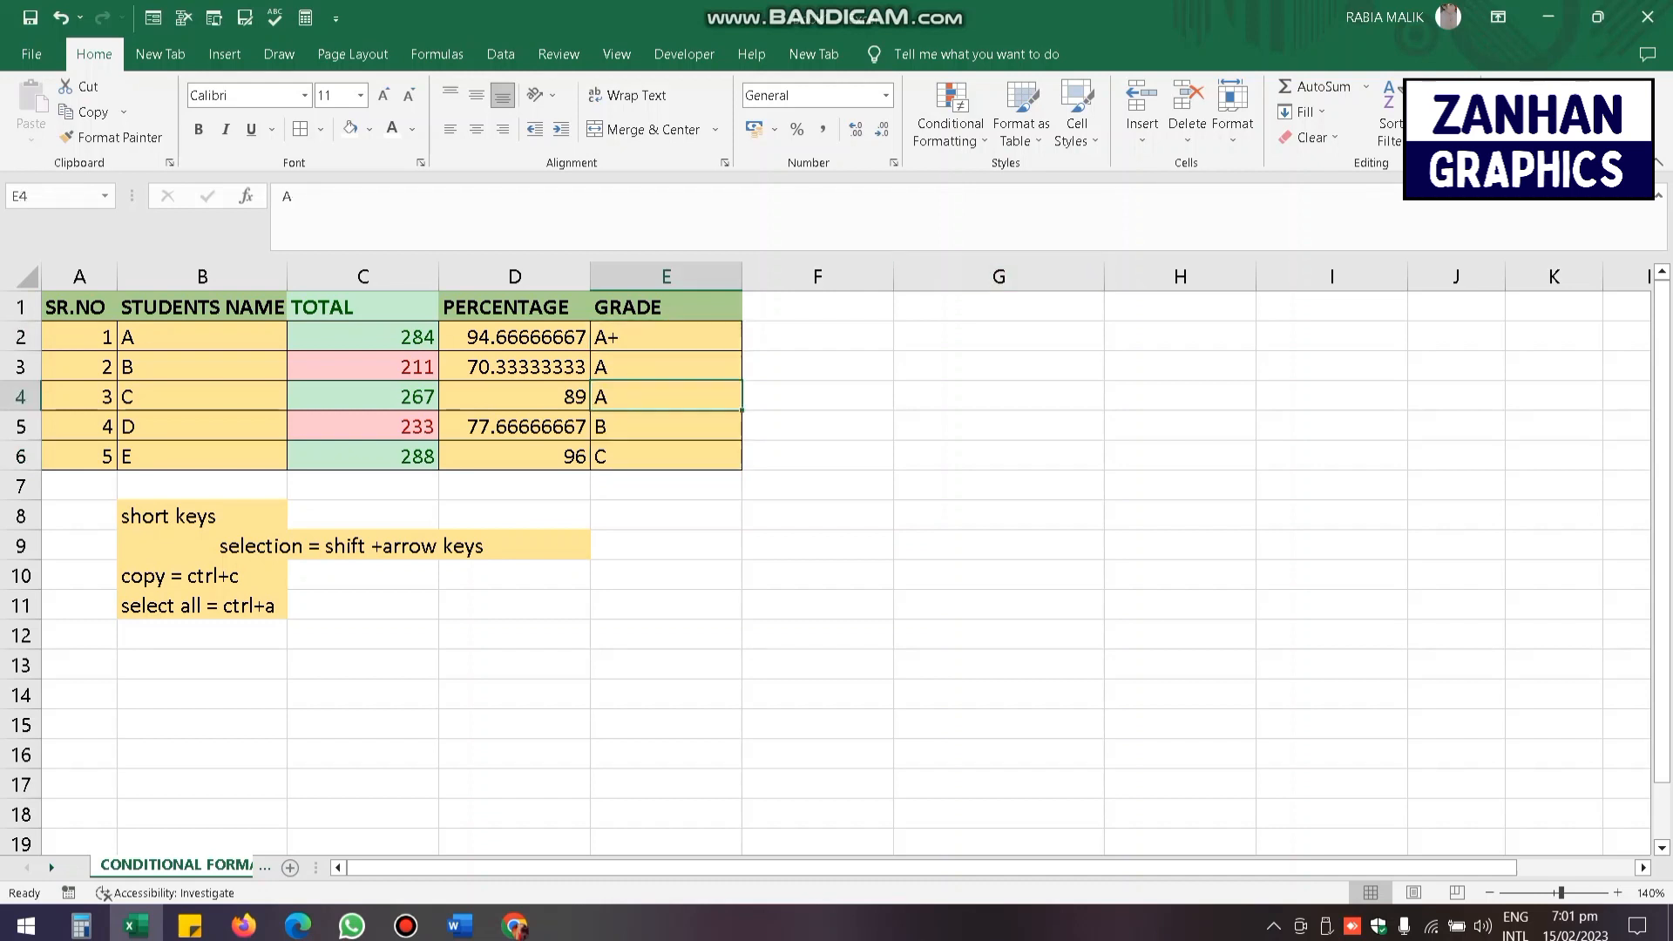
key(Up)
key(Up)
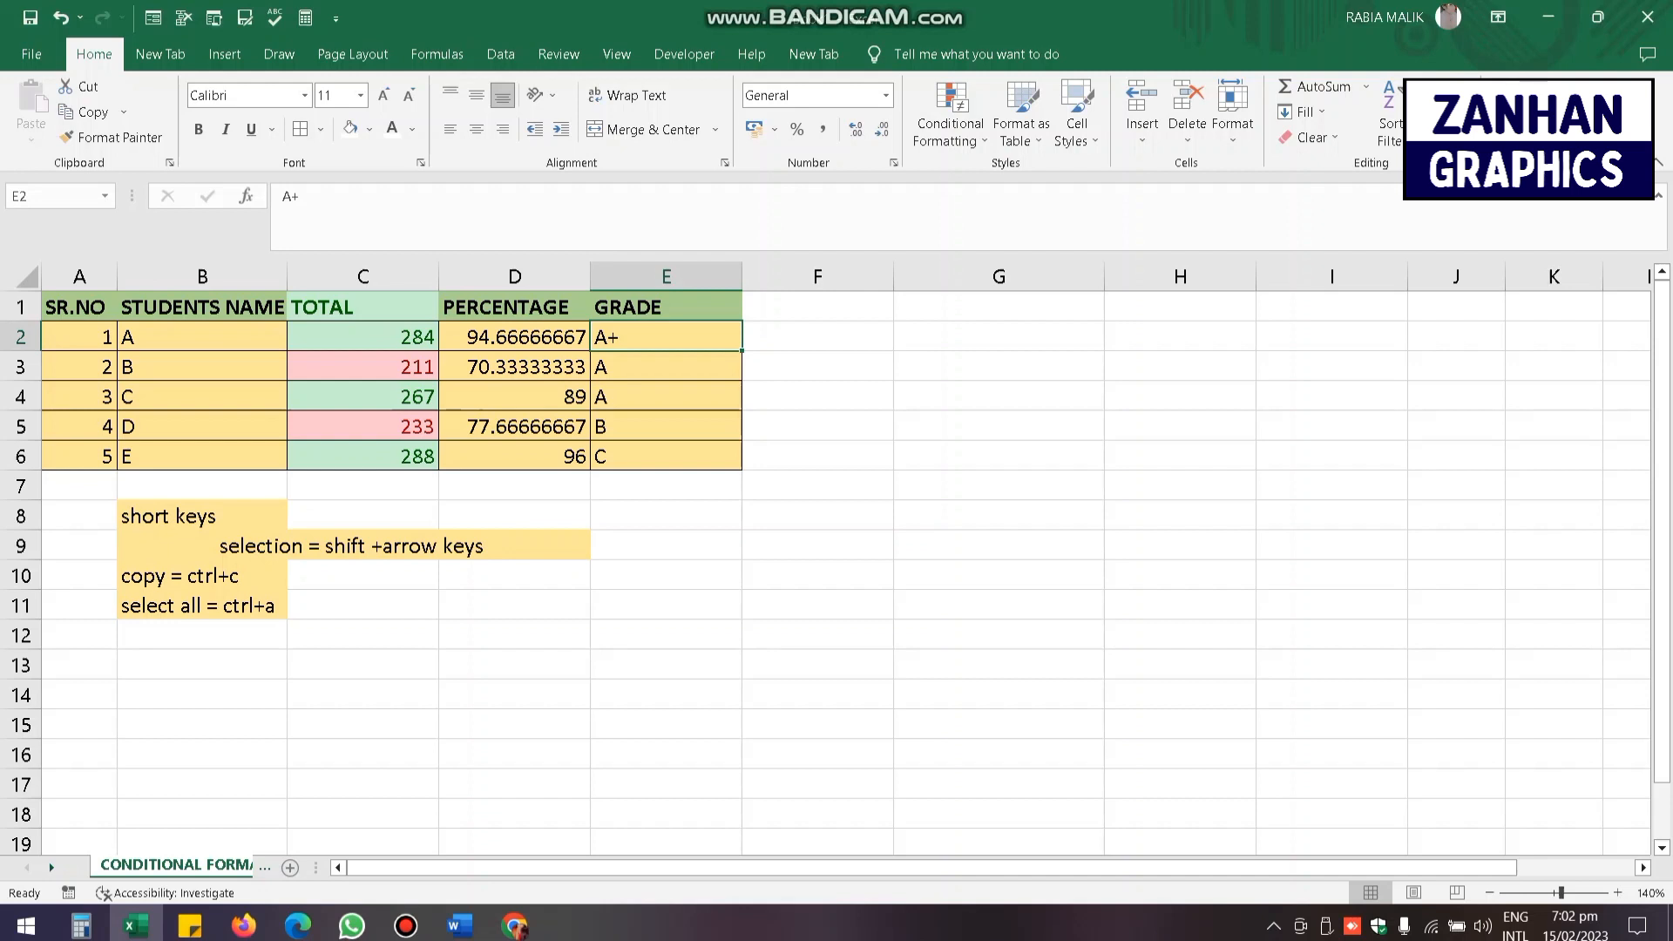
click(514, 367)
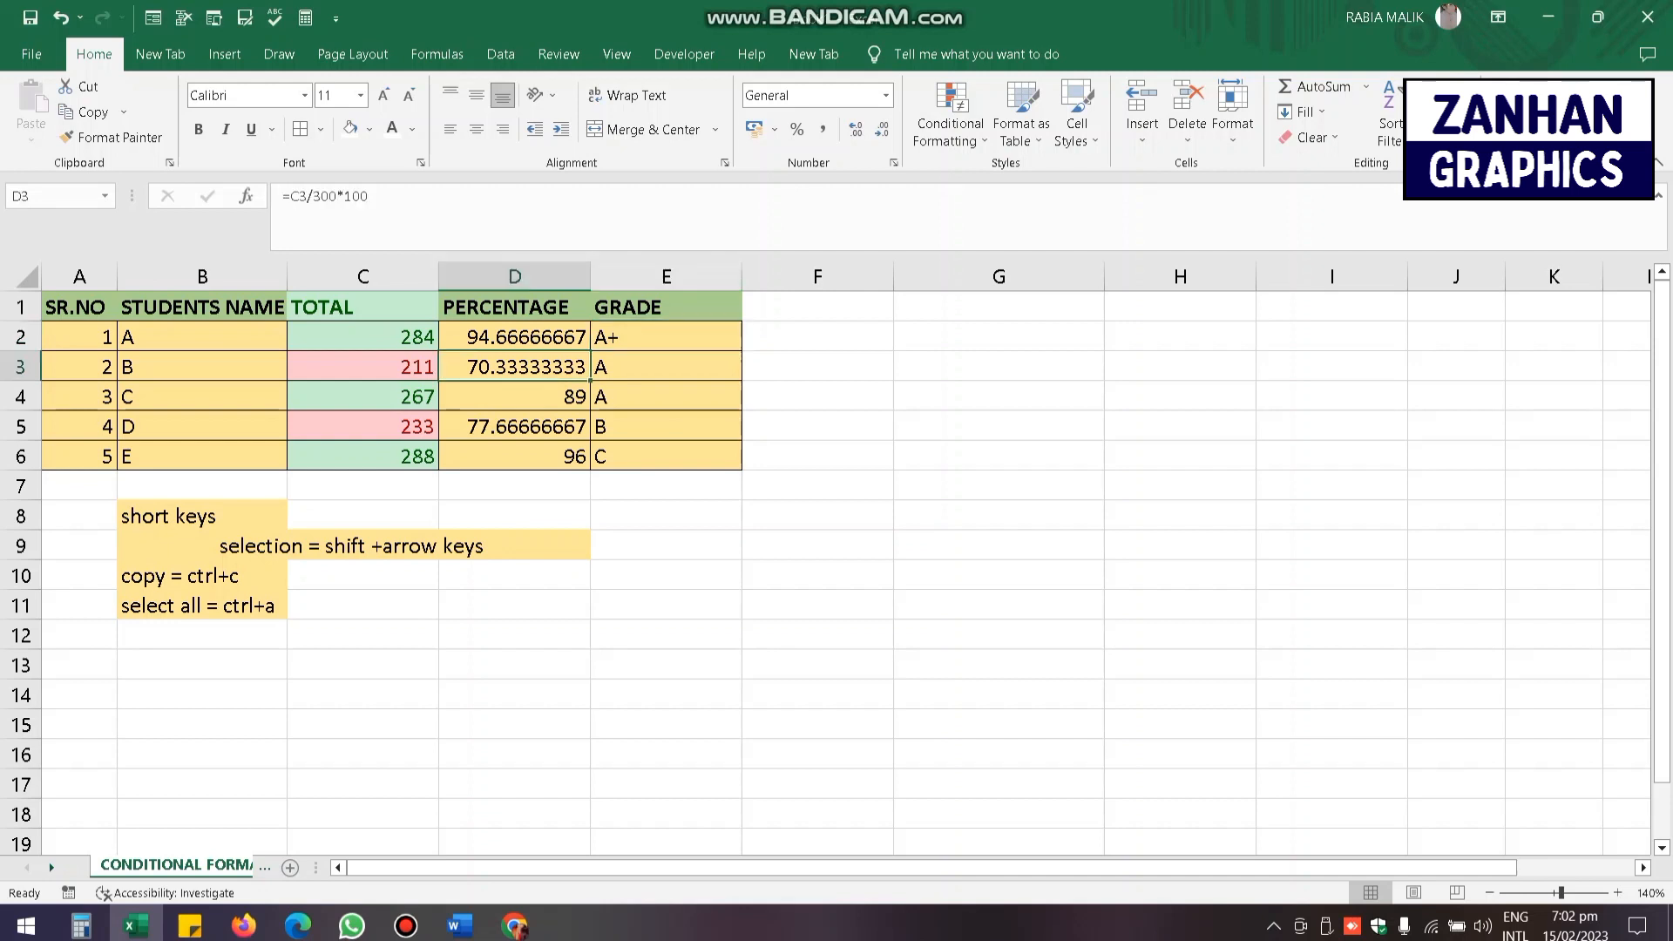
click(514, 338)
click(665, 337)
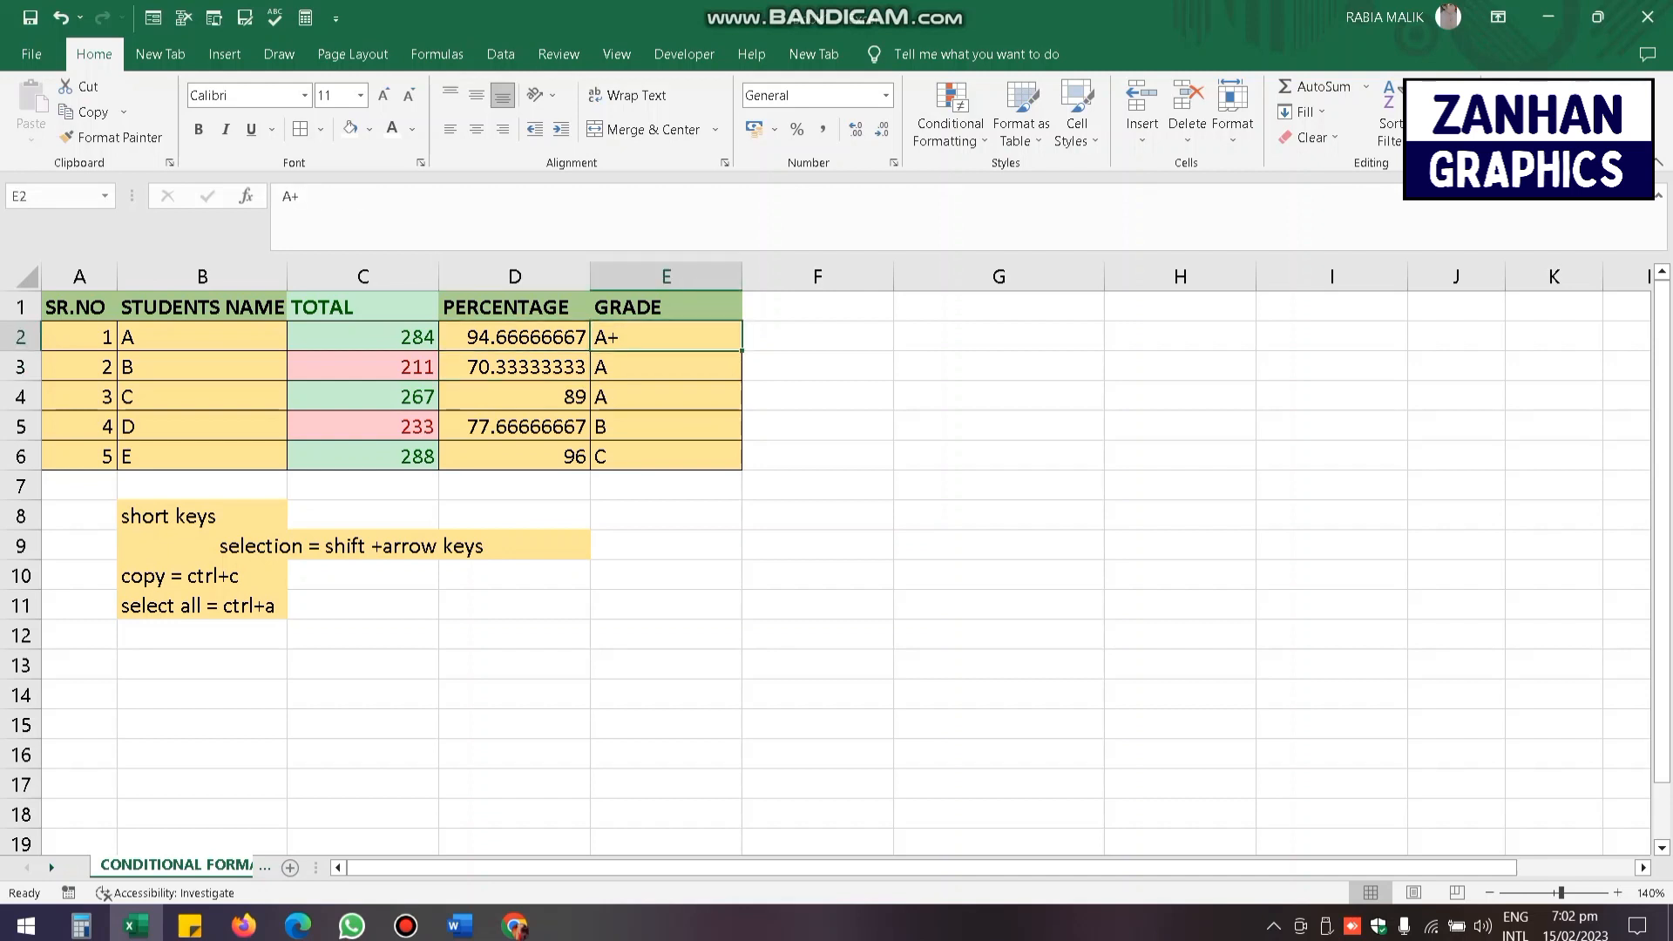
click(666, 396)
click(665, 367)
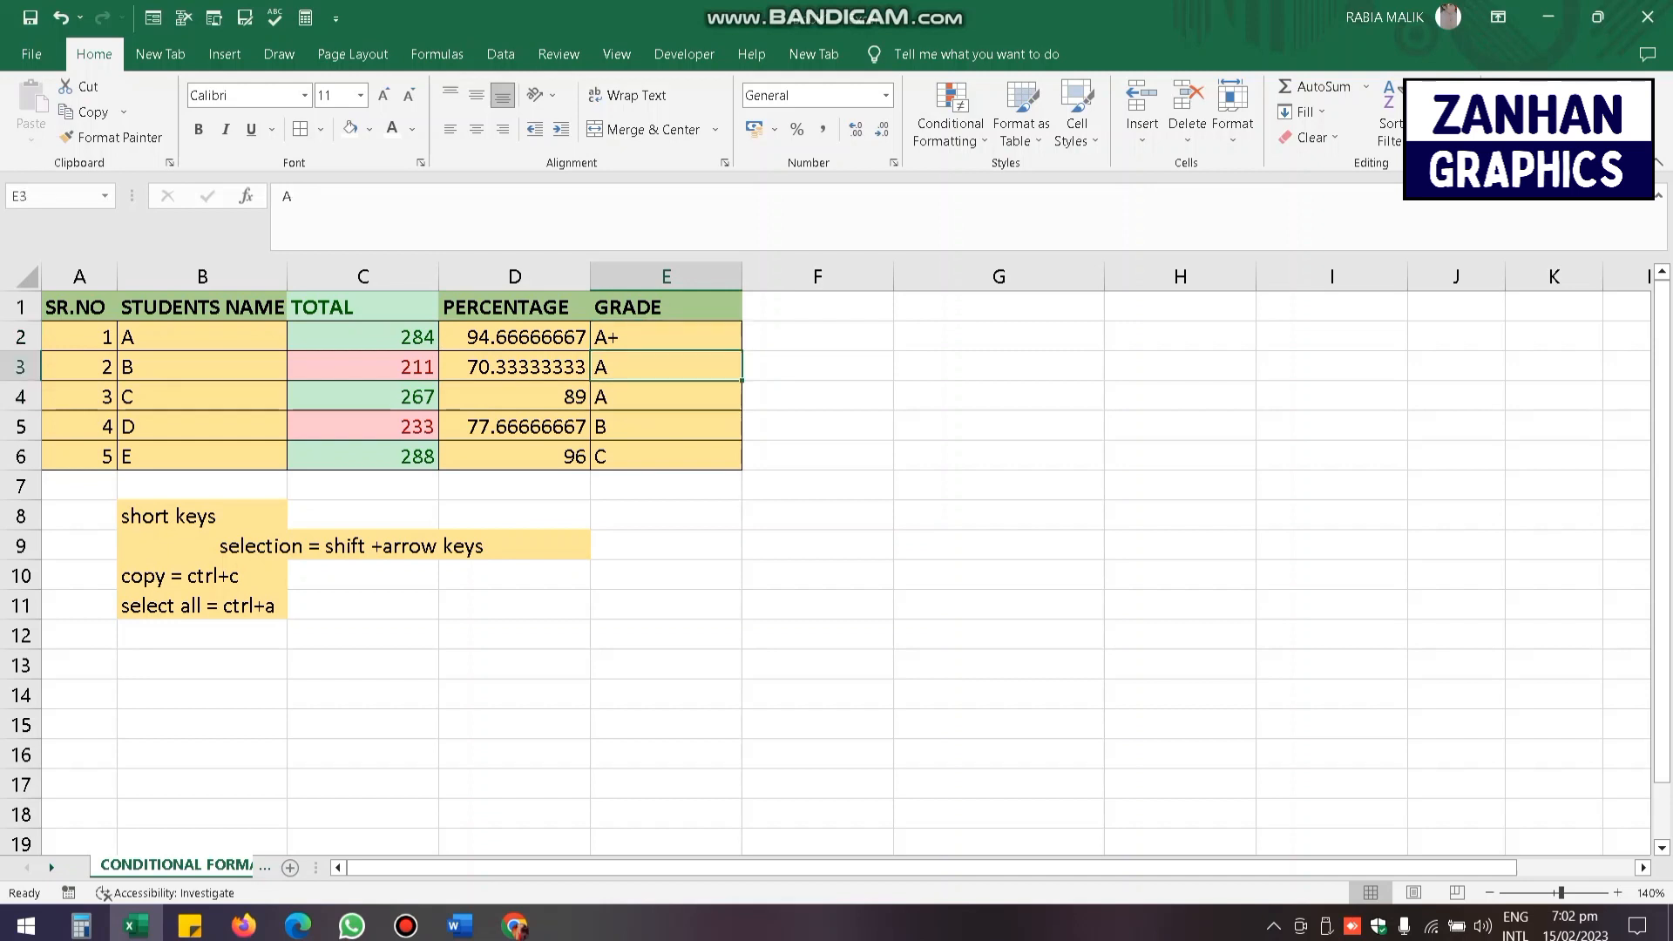
key(Up)
key(Right)
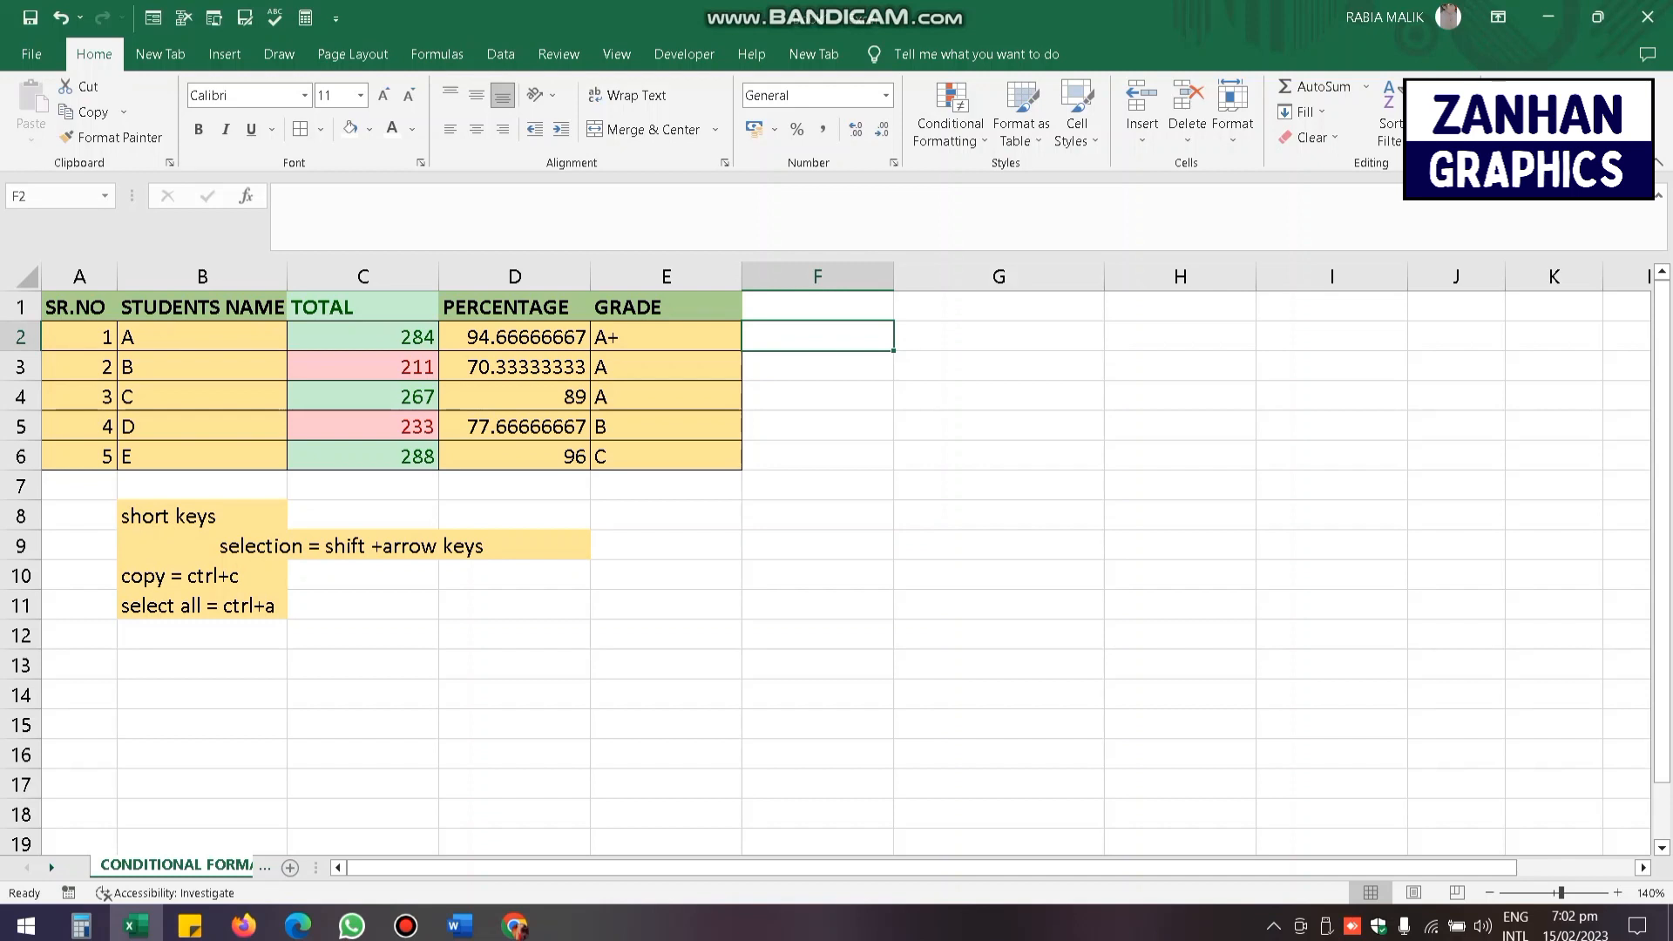
key(Down)
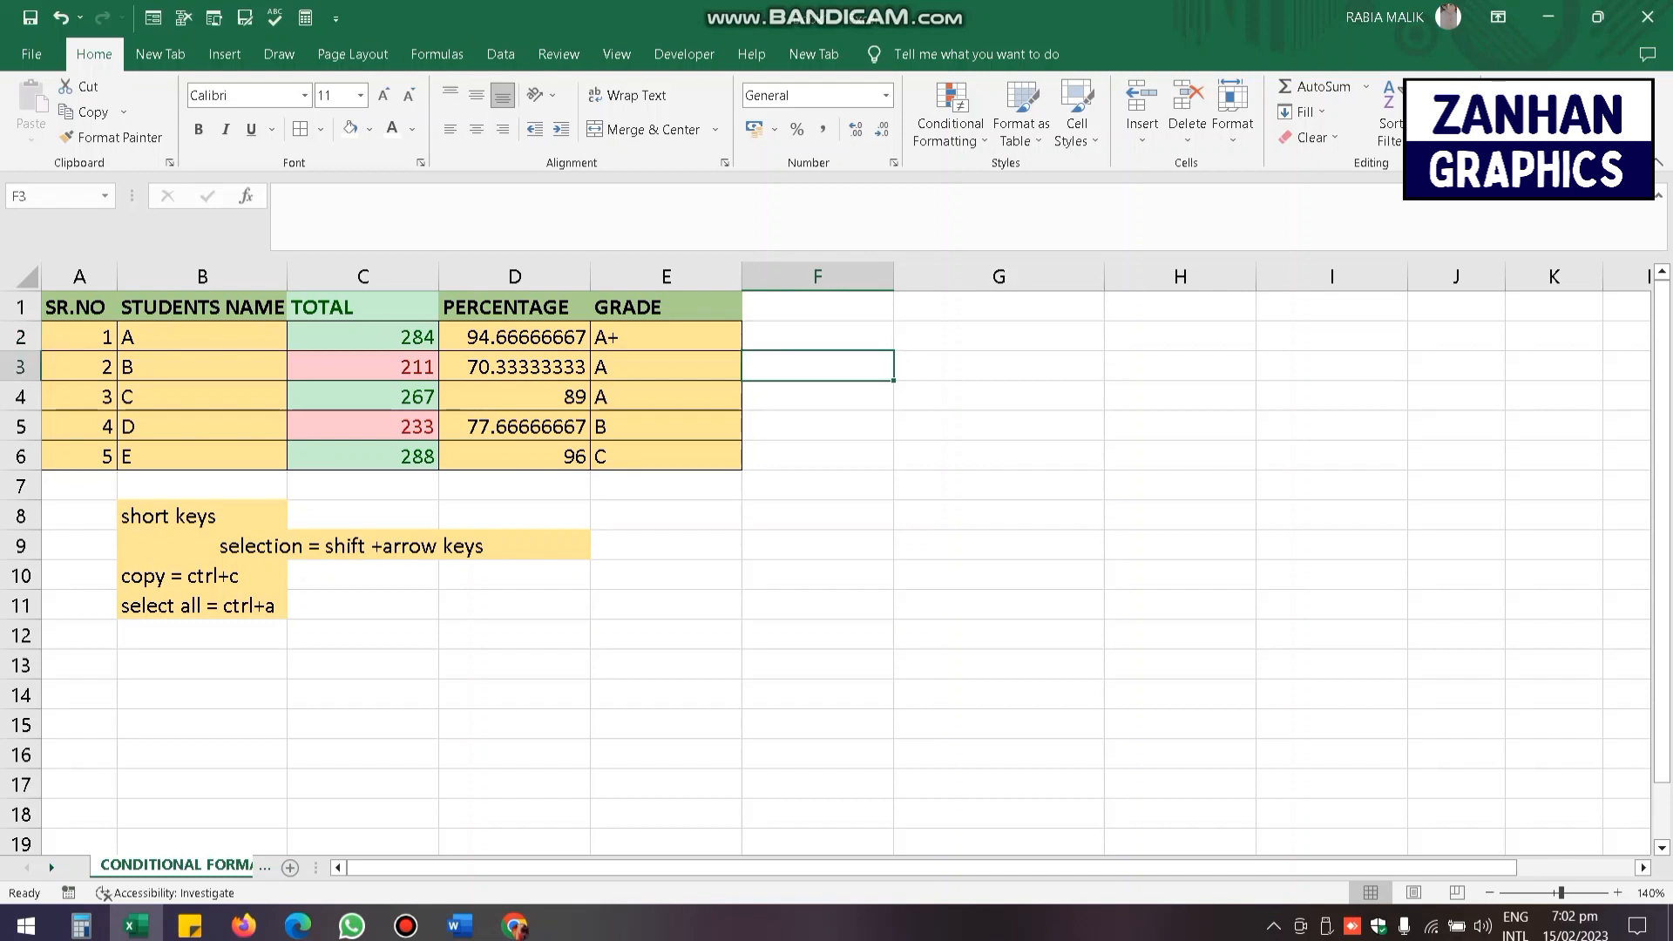
key(Up)
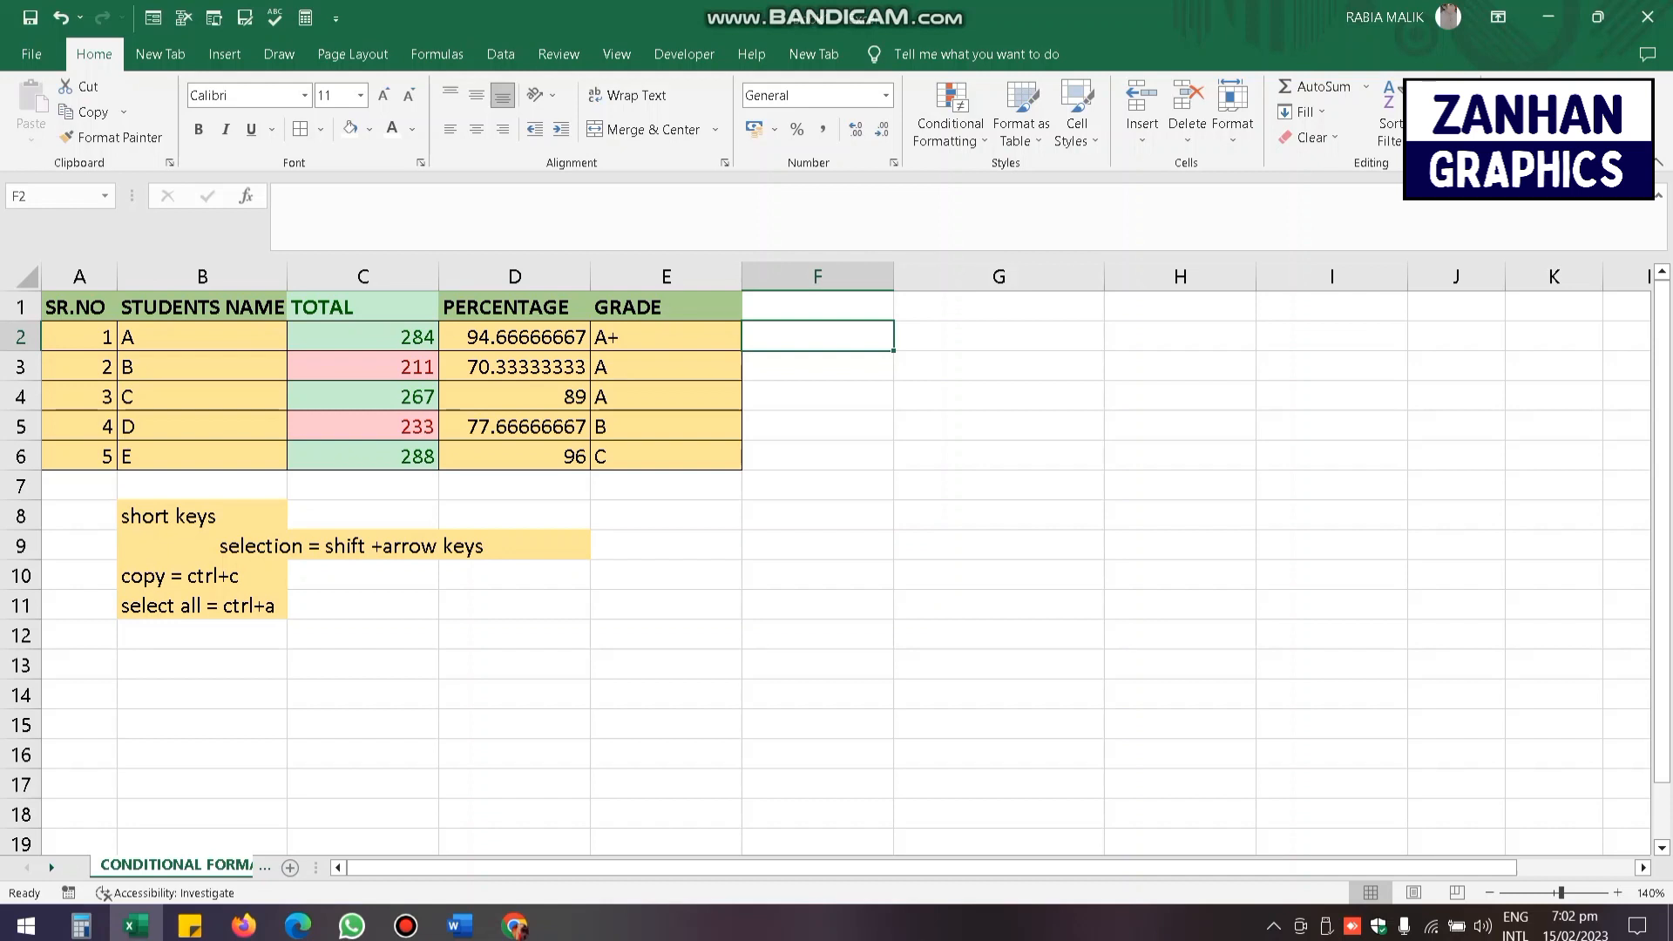
click(689, 365)
drag(688, 352, 689, 339)
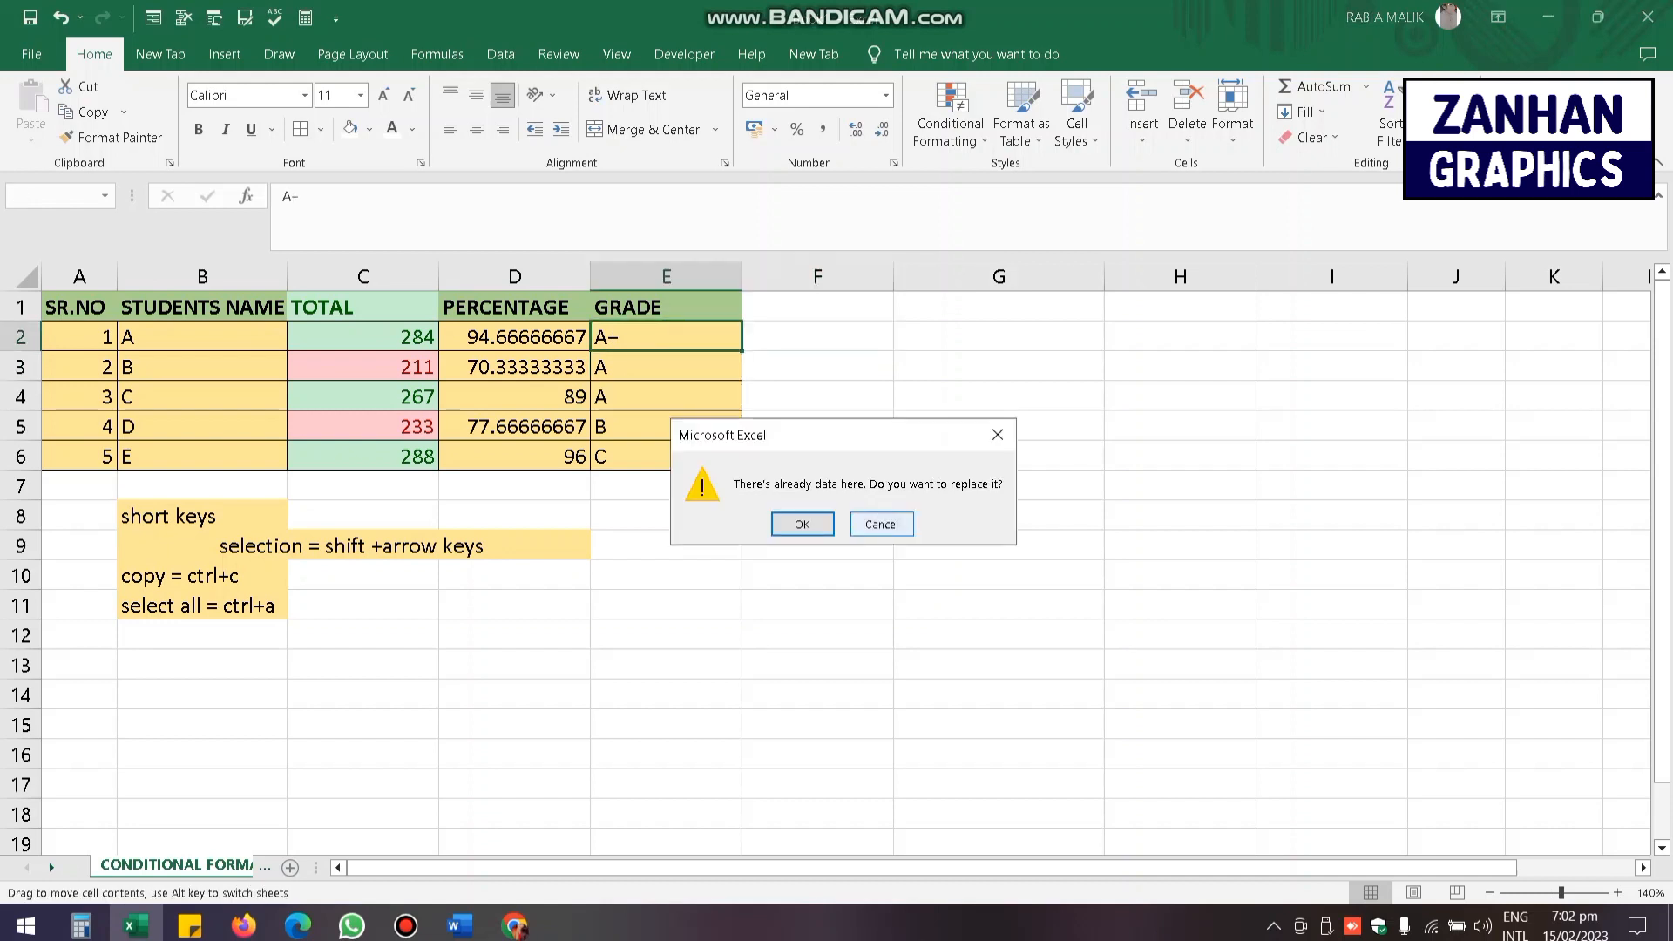
click(882, 525)
- Start an IF formula in F2 with the logical test D2>=90
click(819, 367)
click(819, 337)
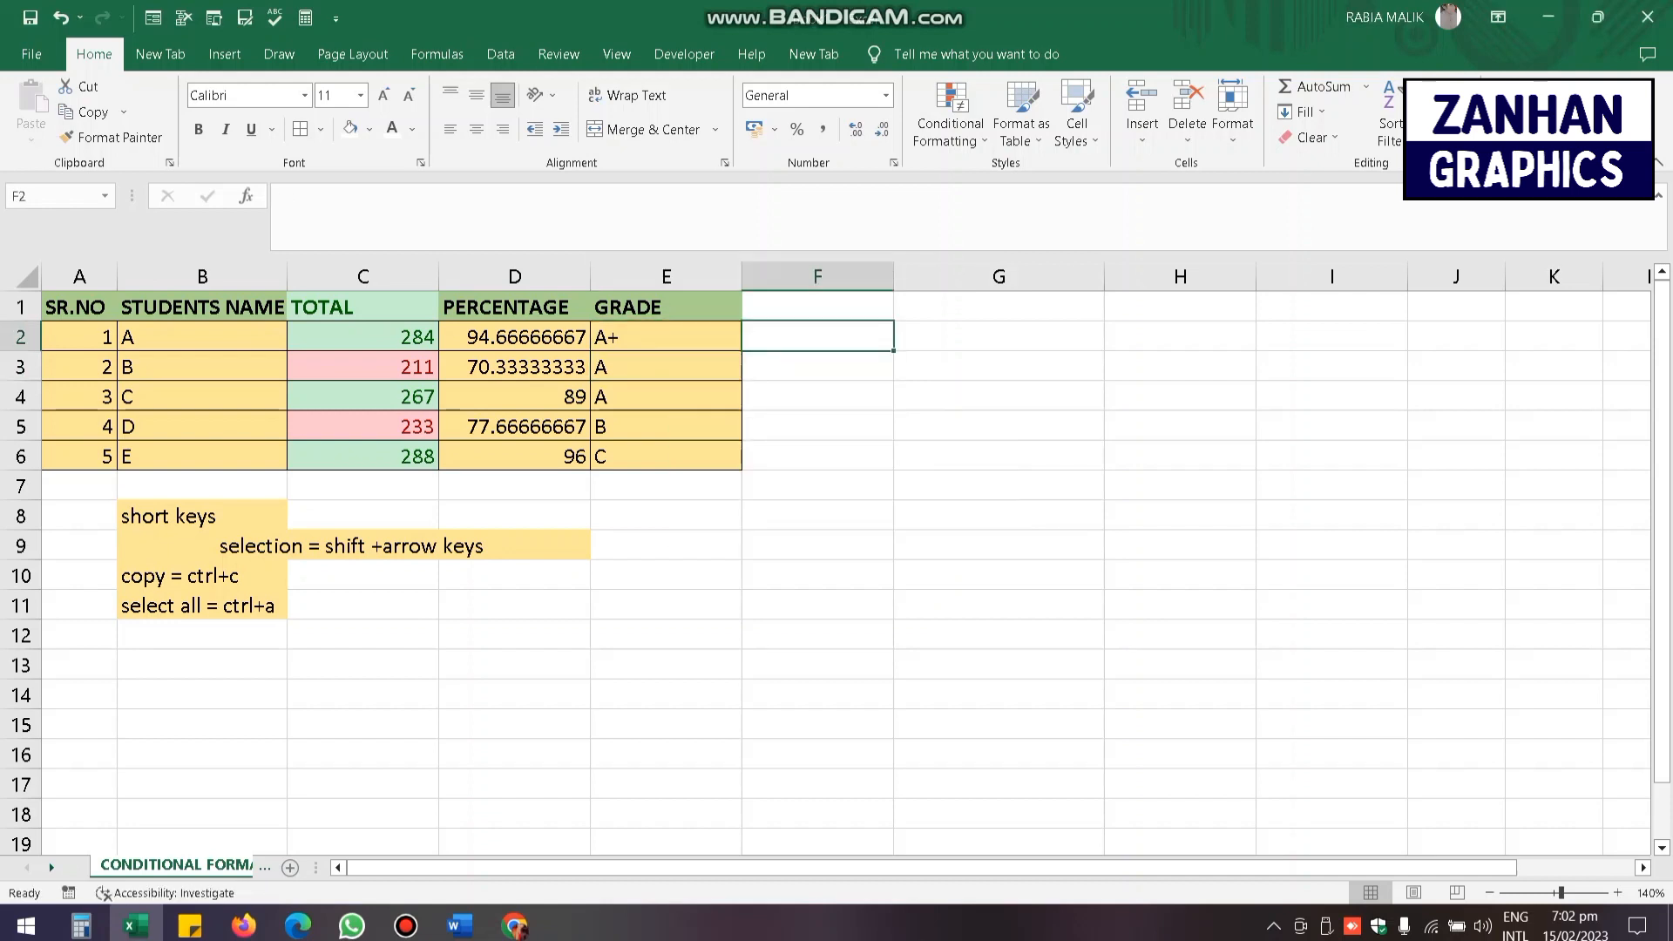
text(=)
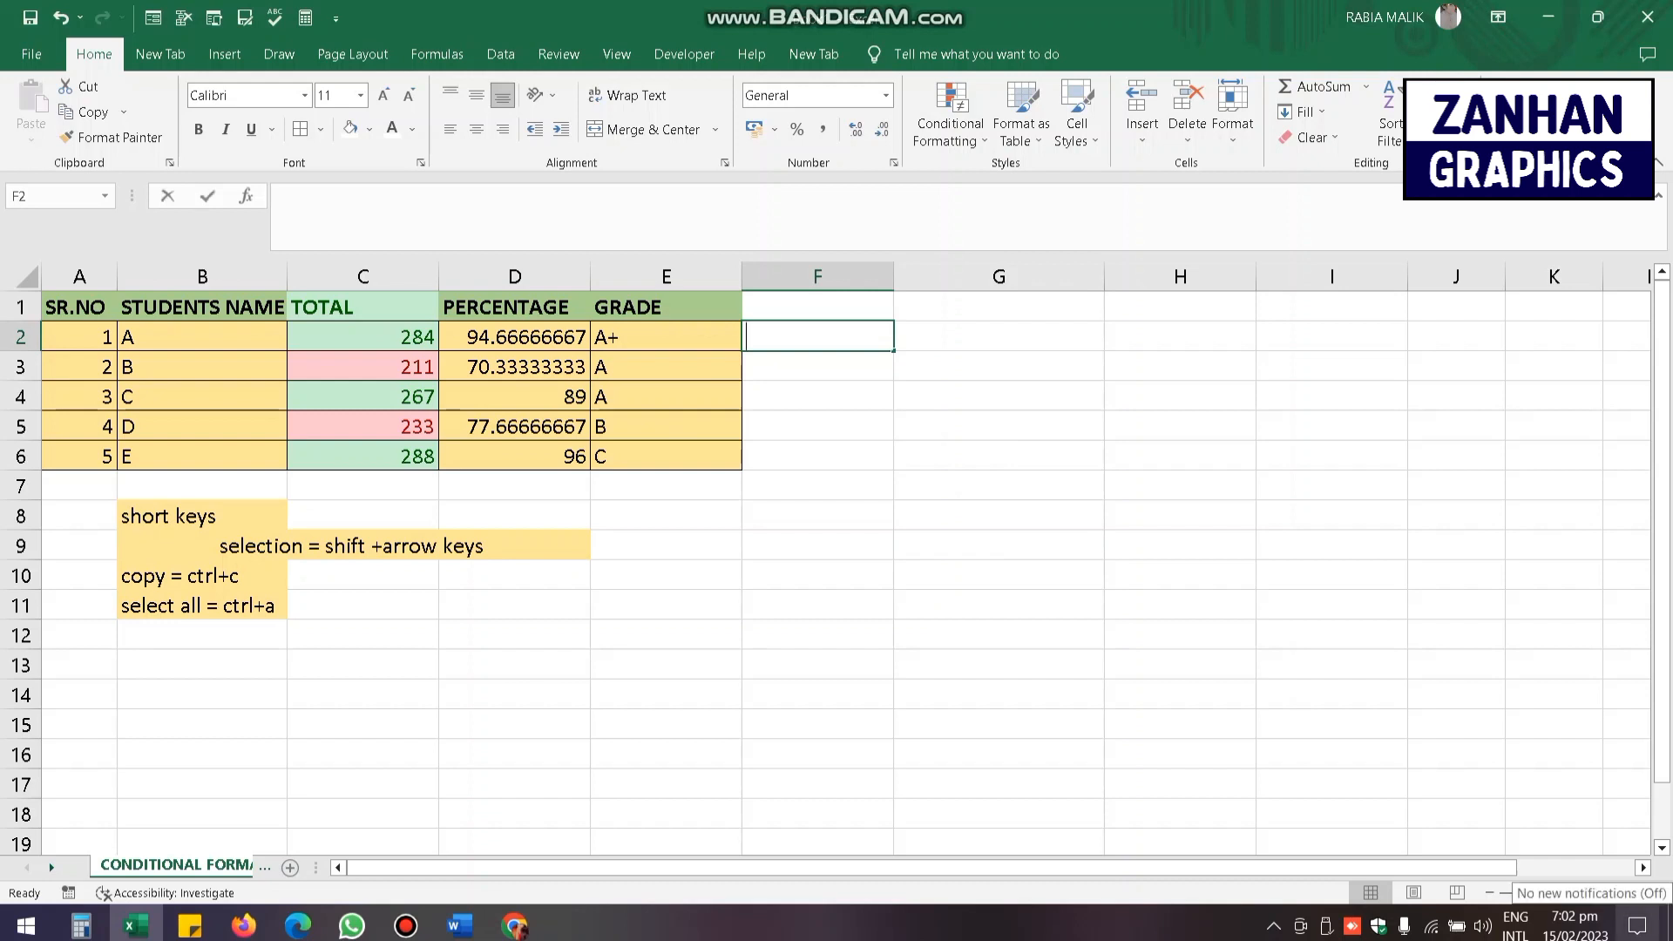
text(if)
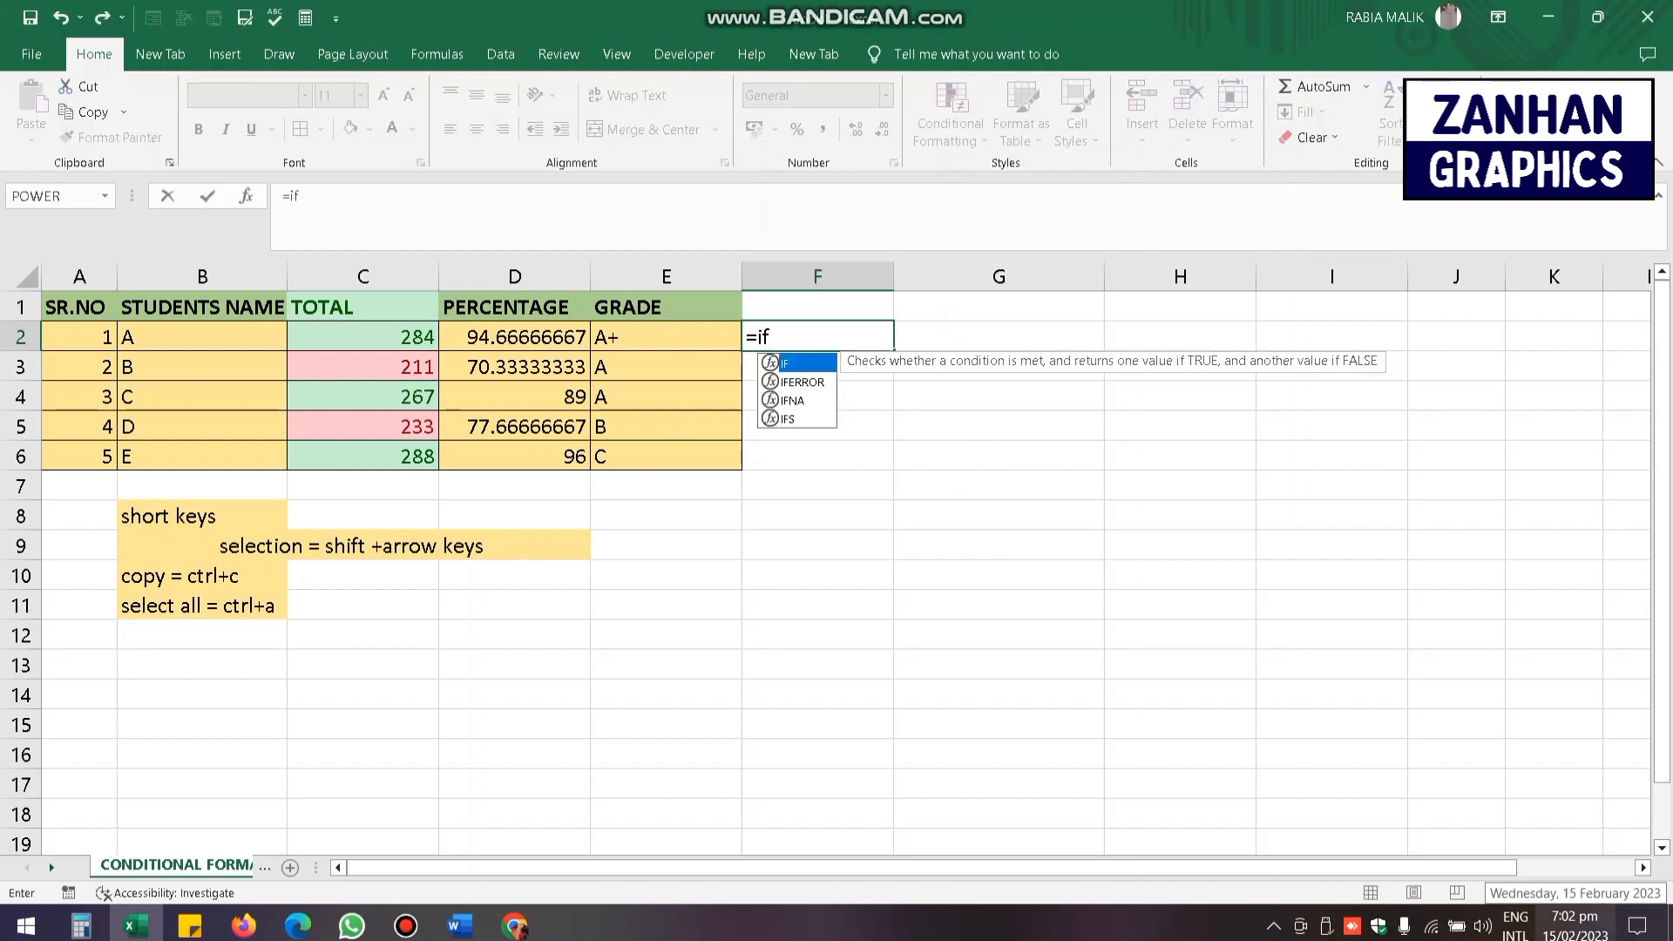
text(()
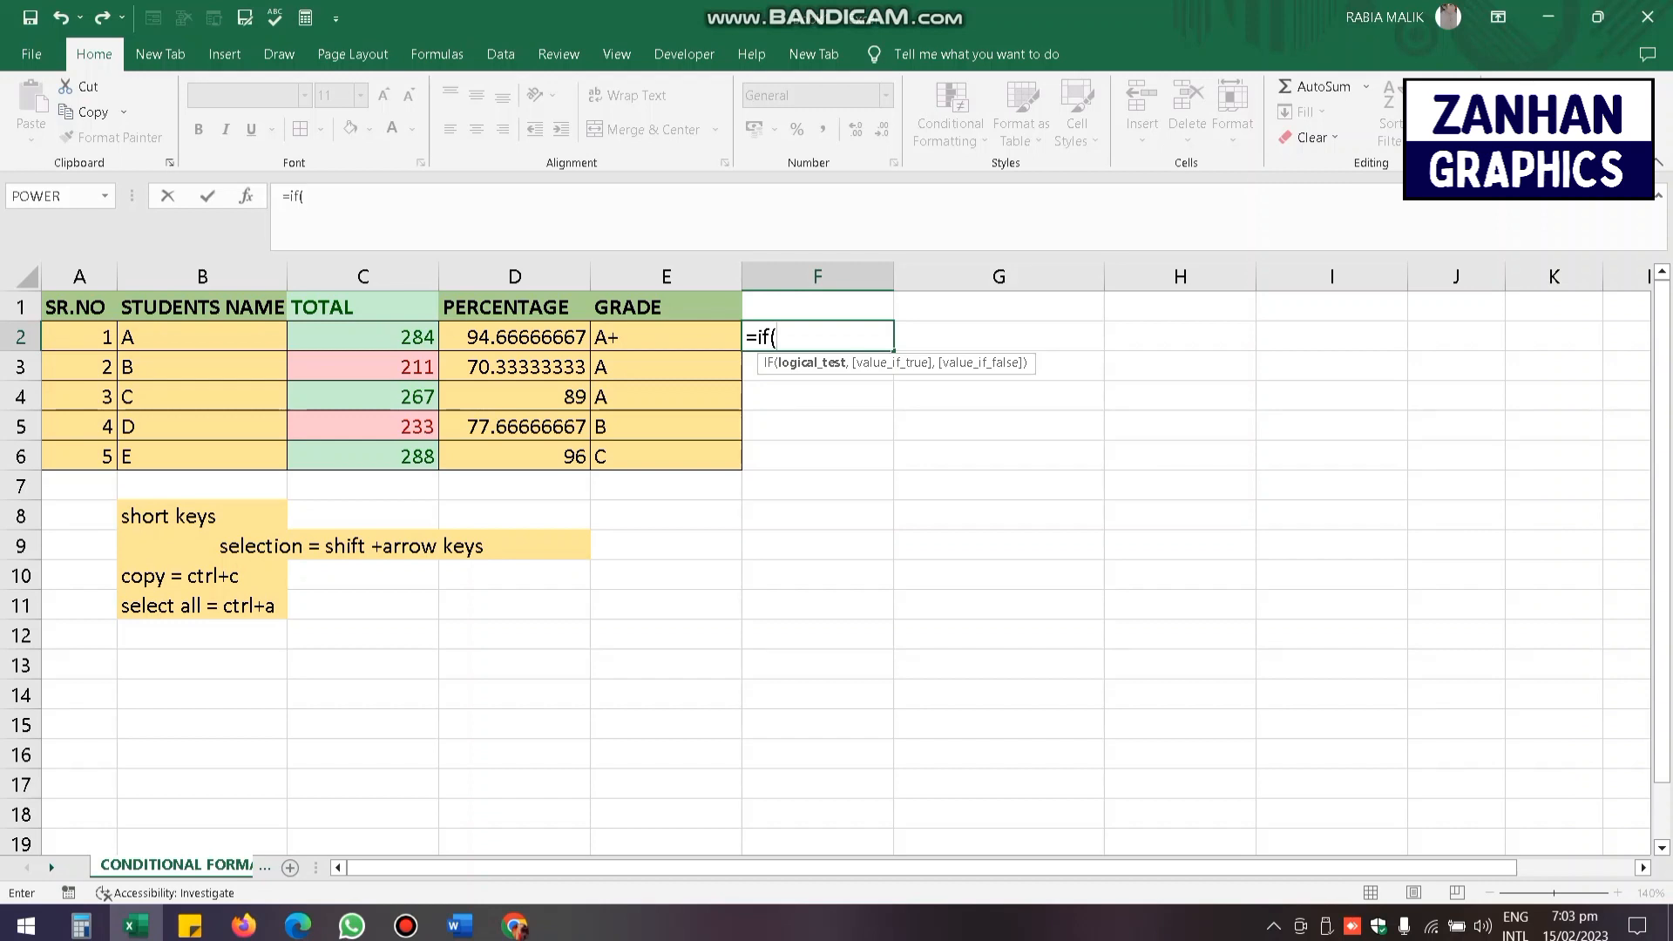
key(Left)
key(Left)
key(F2)
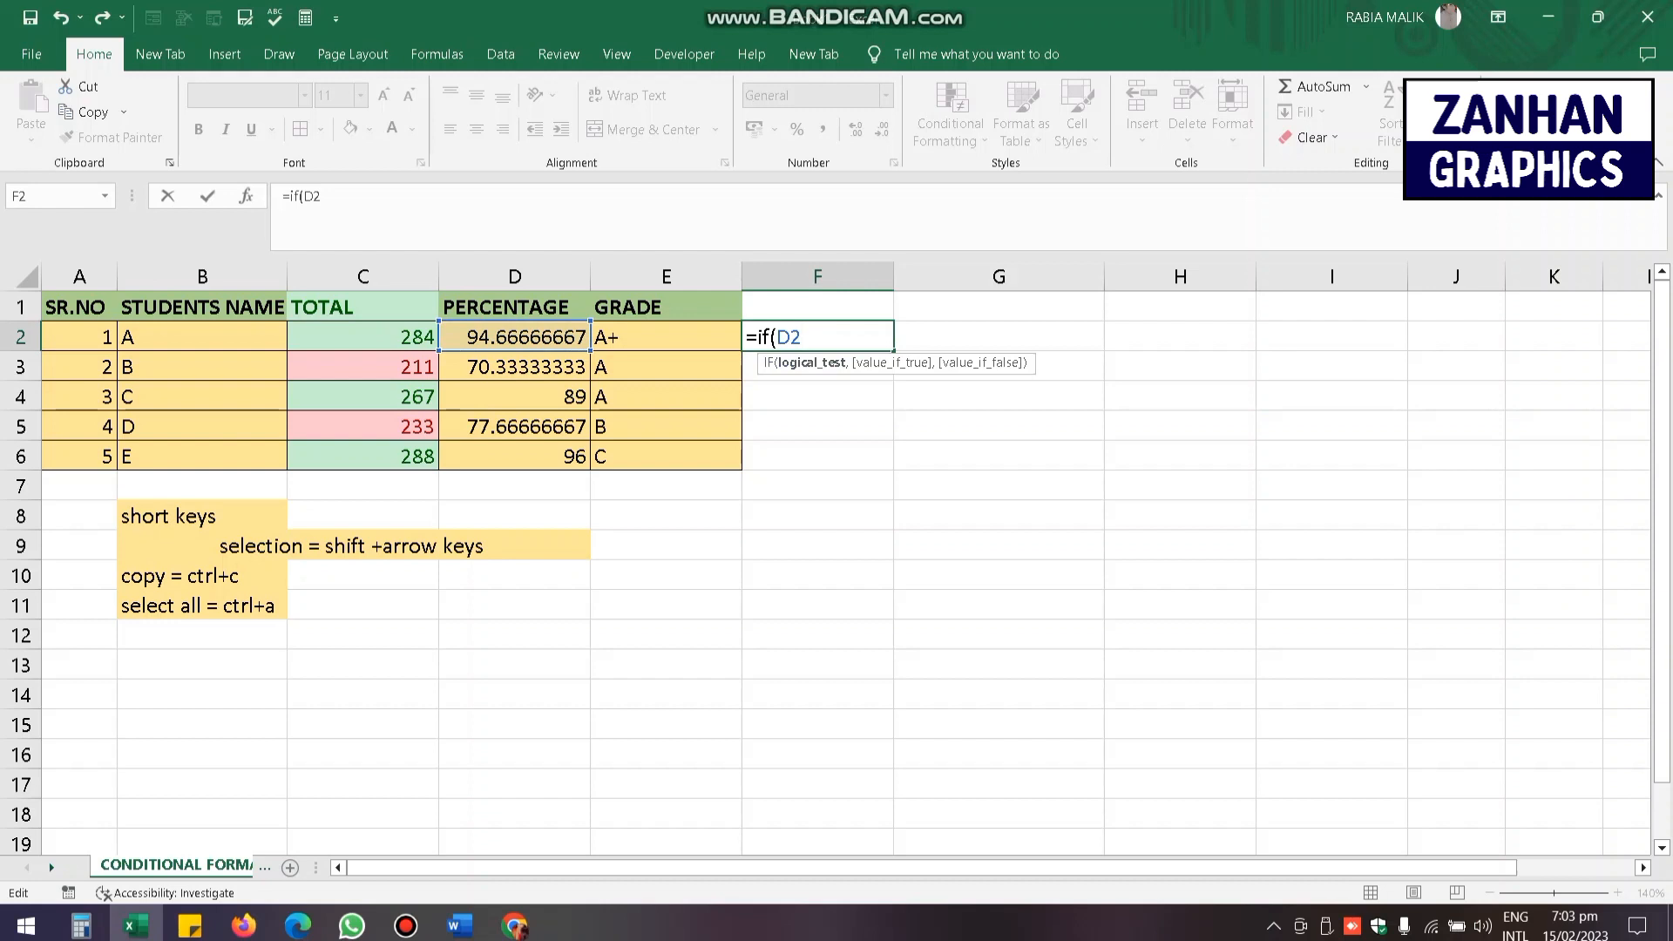
text(>=90,)
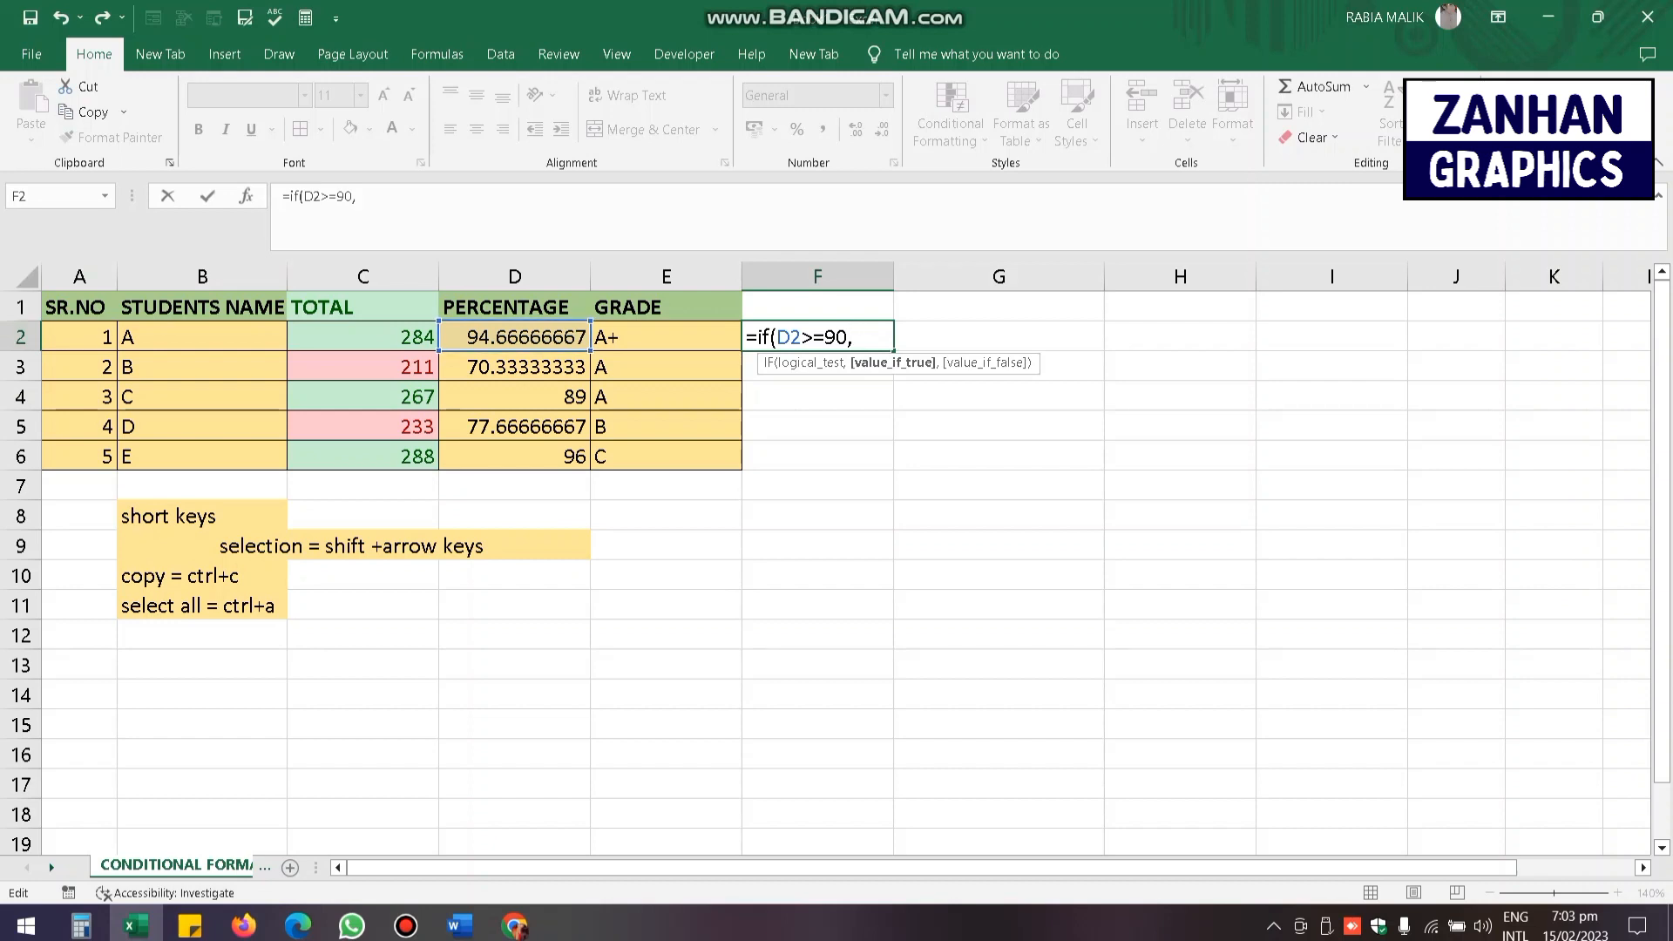
- Enter "A+" as the value if true in the F2 formula and move on to its value-if-false argument
text("a)
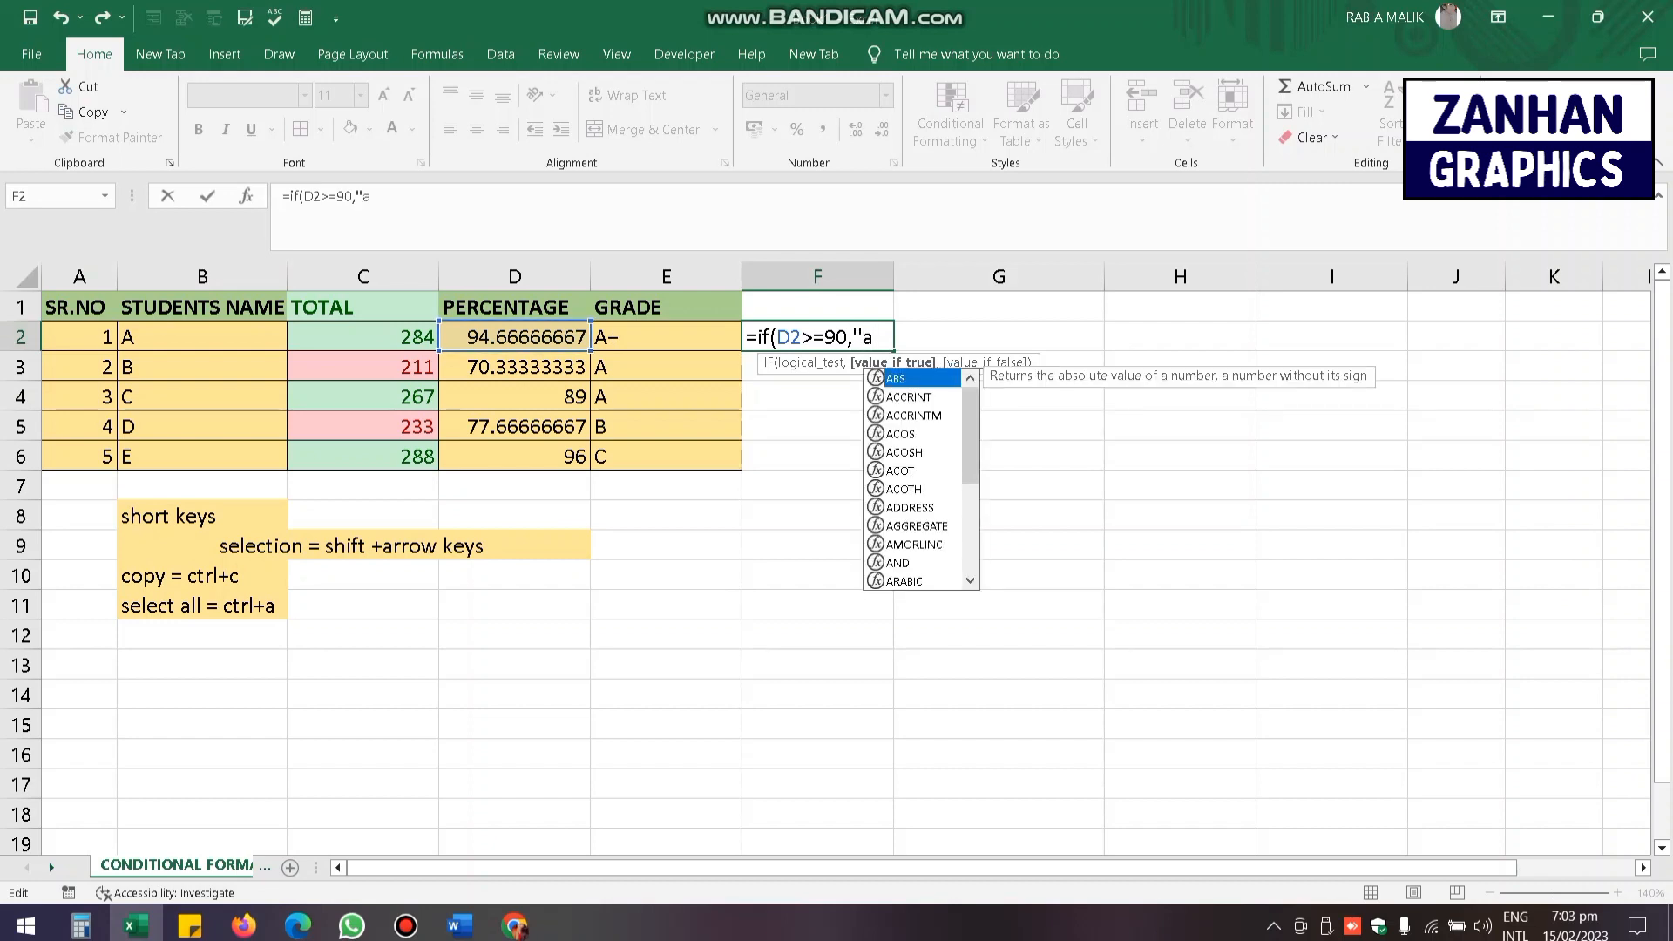
key(Escape)
key(BackSpace)
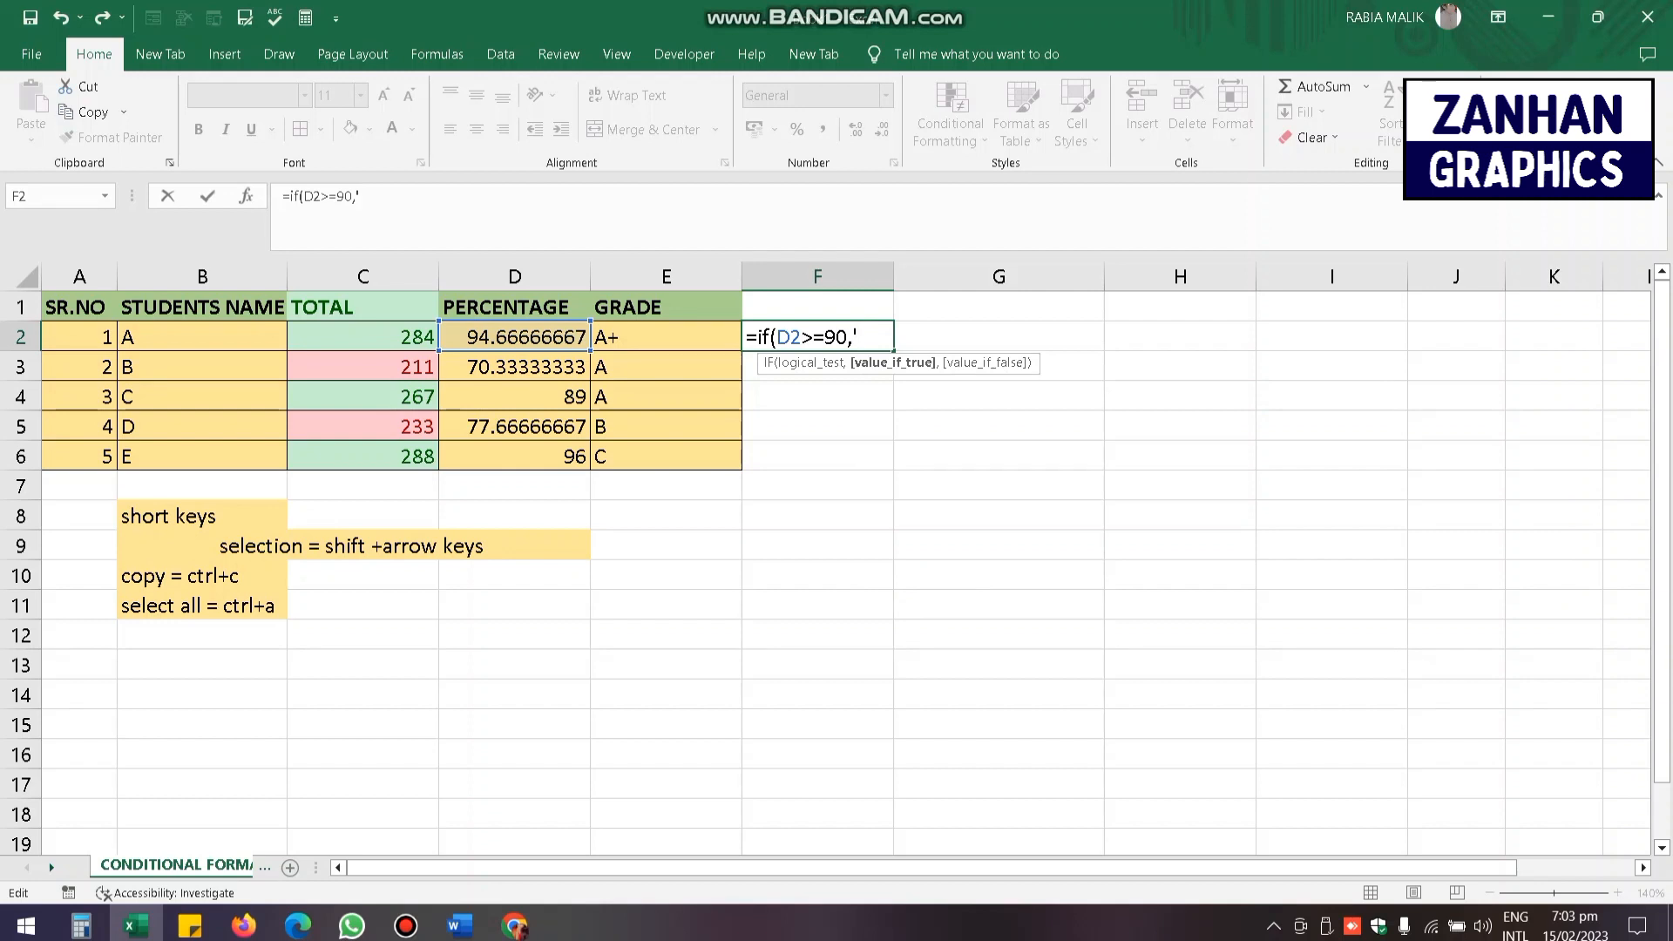
key(BackSpace)
text(")
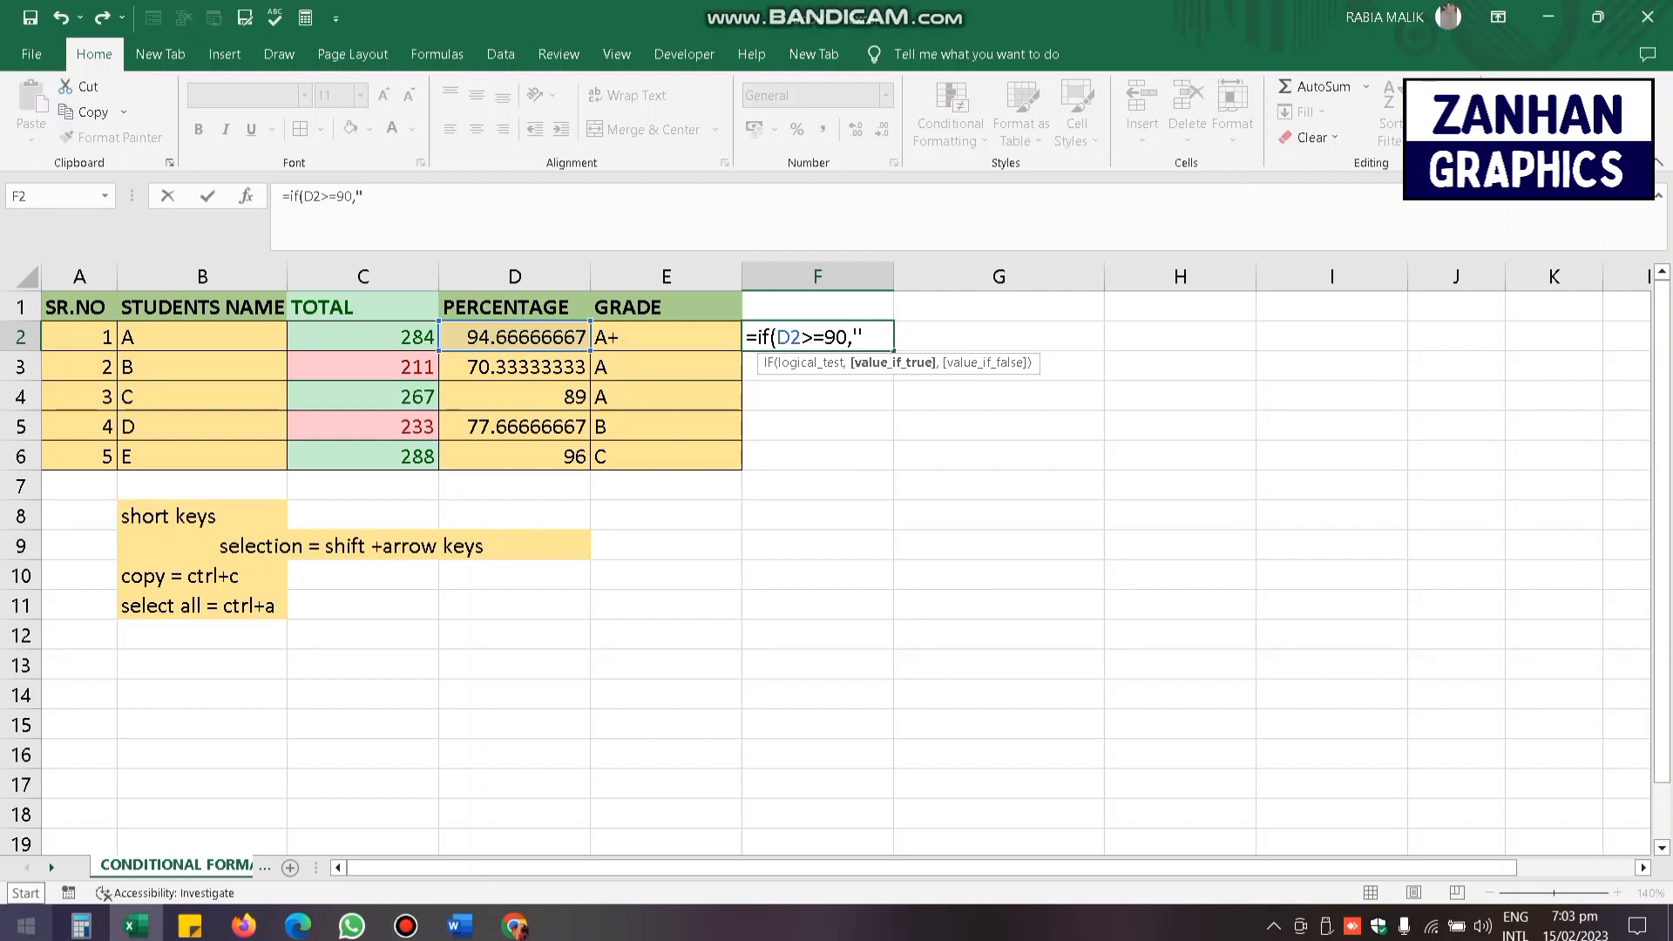
text(A)
key(Escape)
text(+")
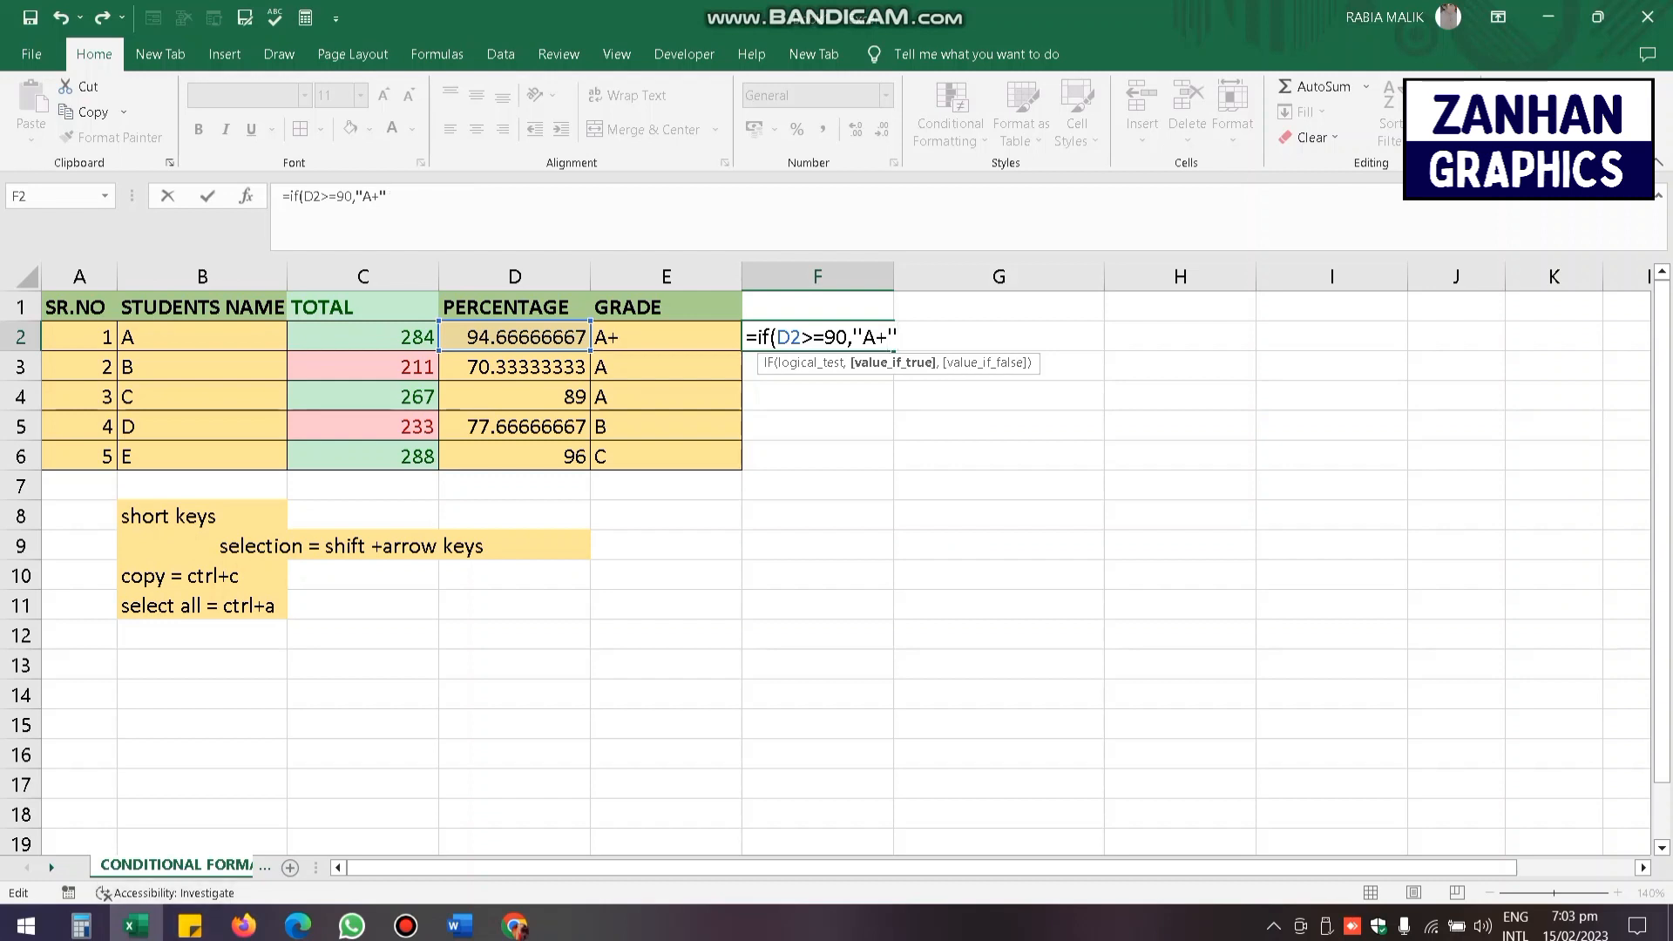
text(,)
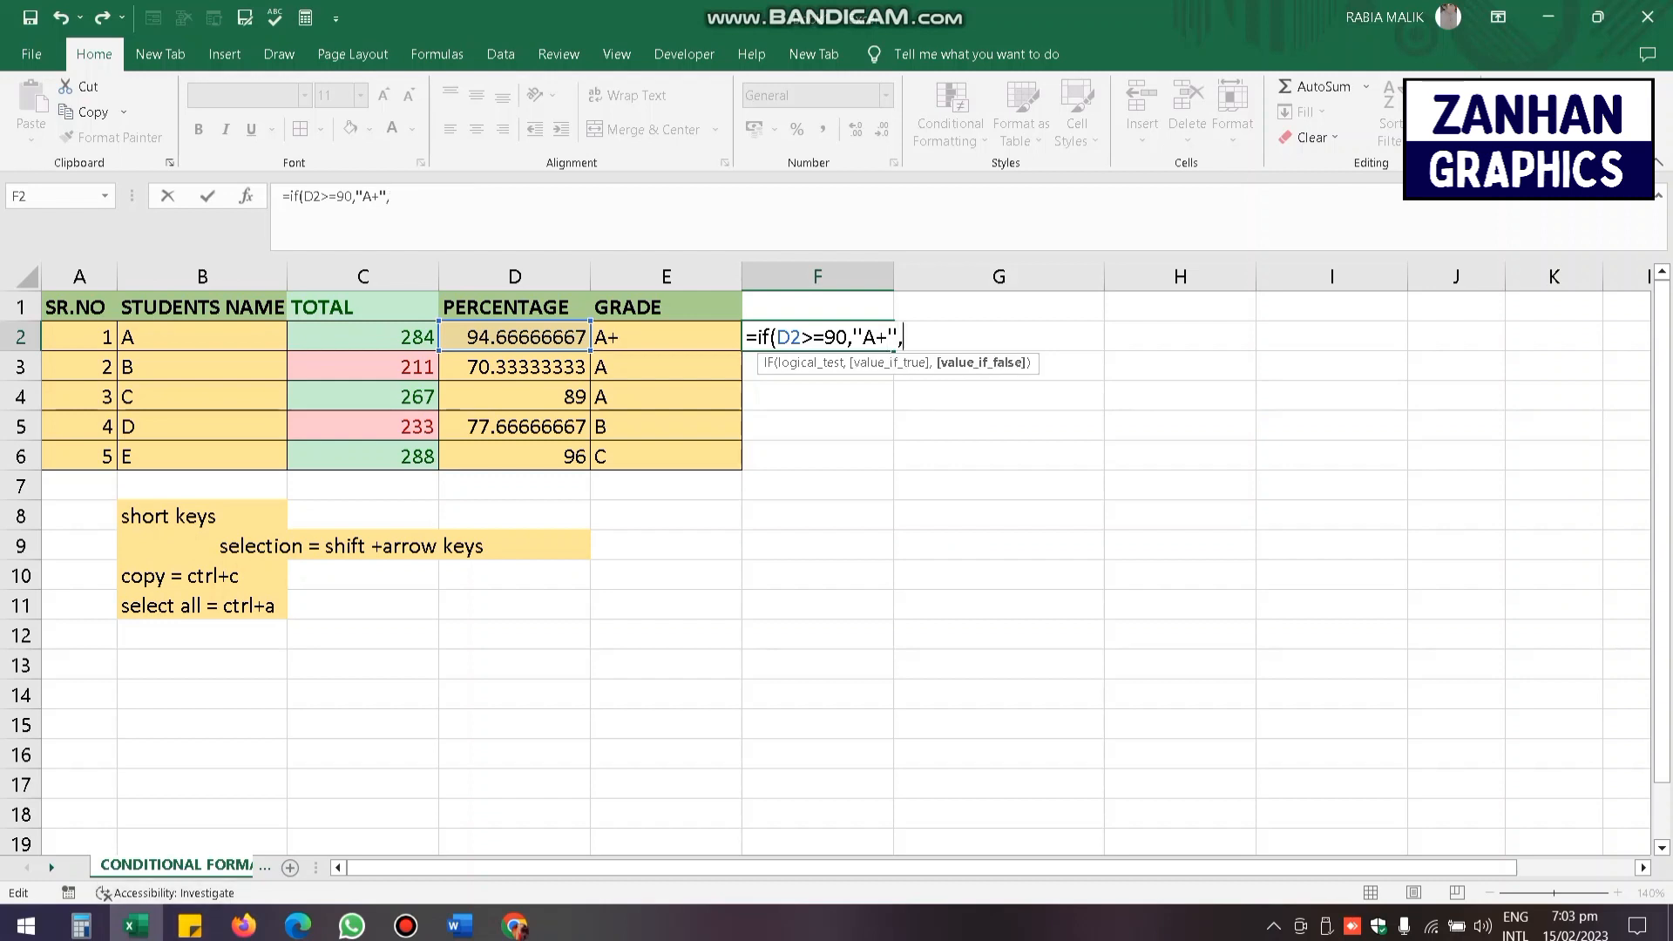
- Nest a second IF in the F2 formula with the test D2>=80 and the value if true "A"
text(if)
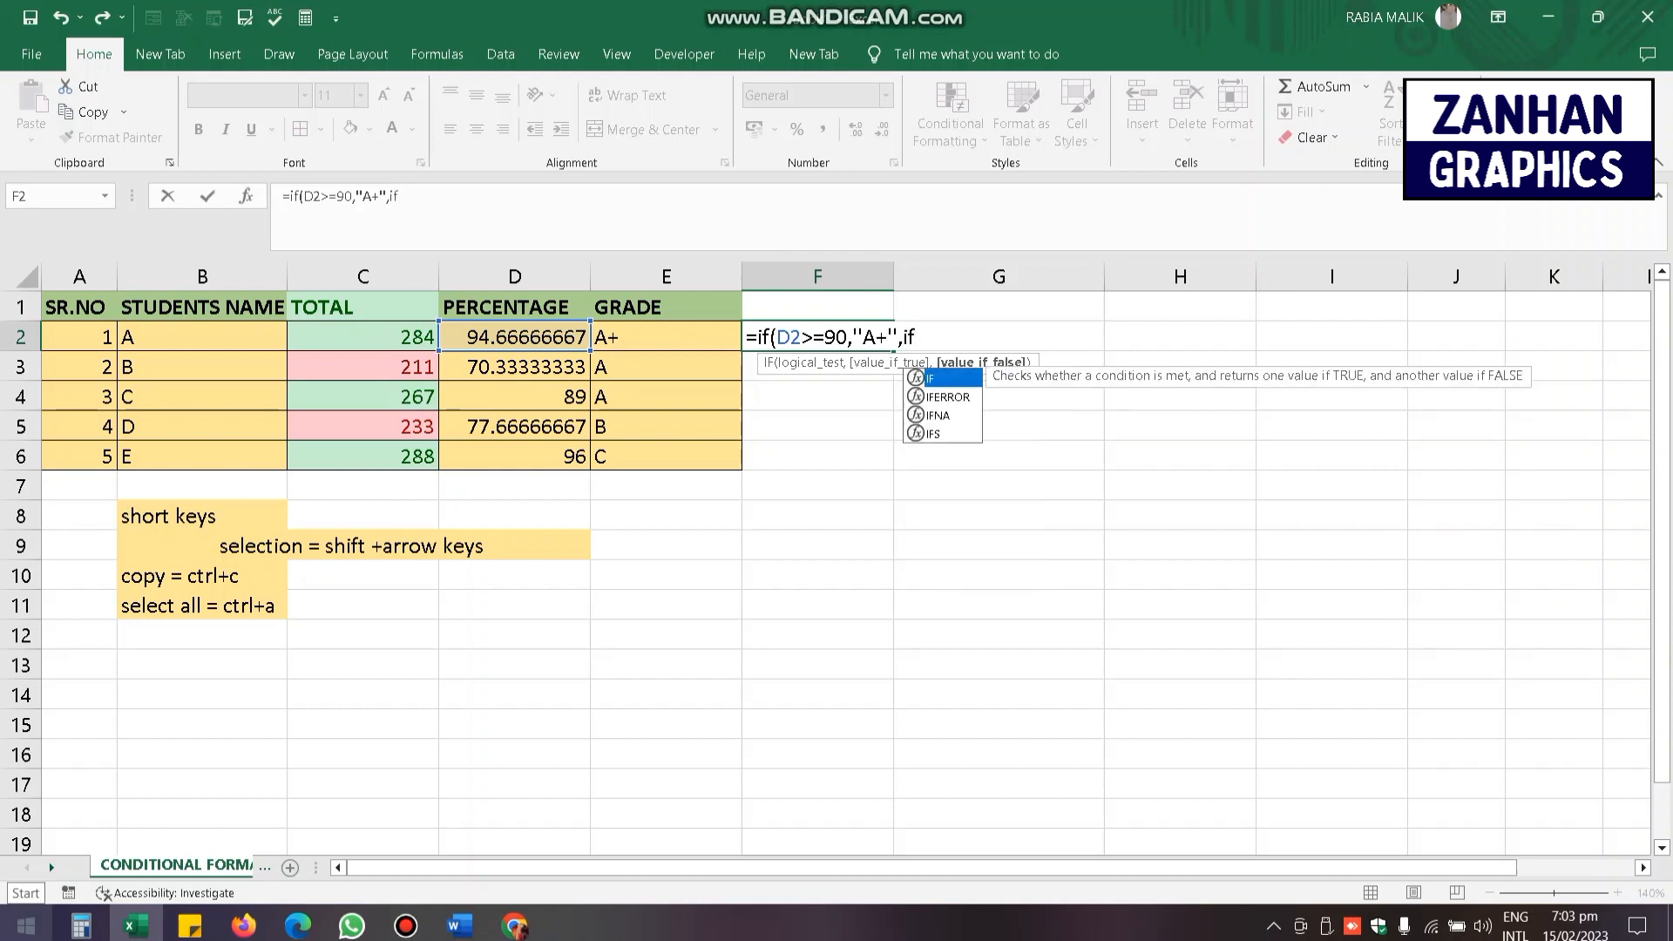
text(()
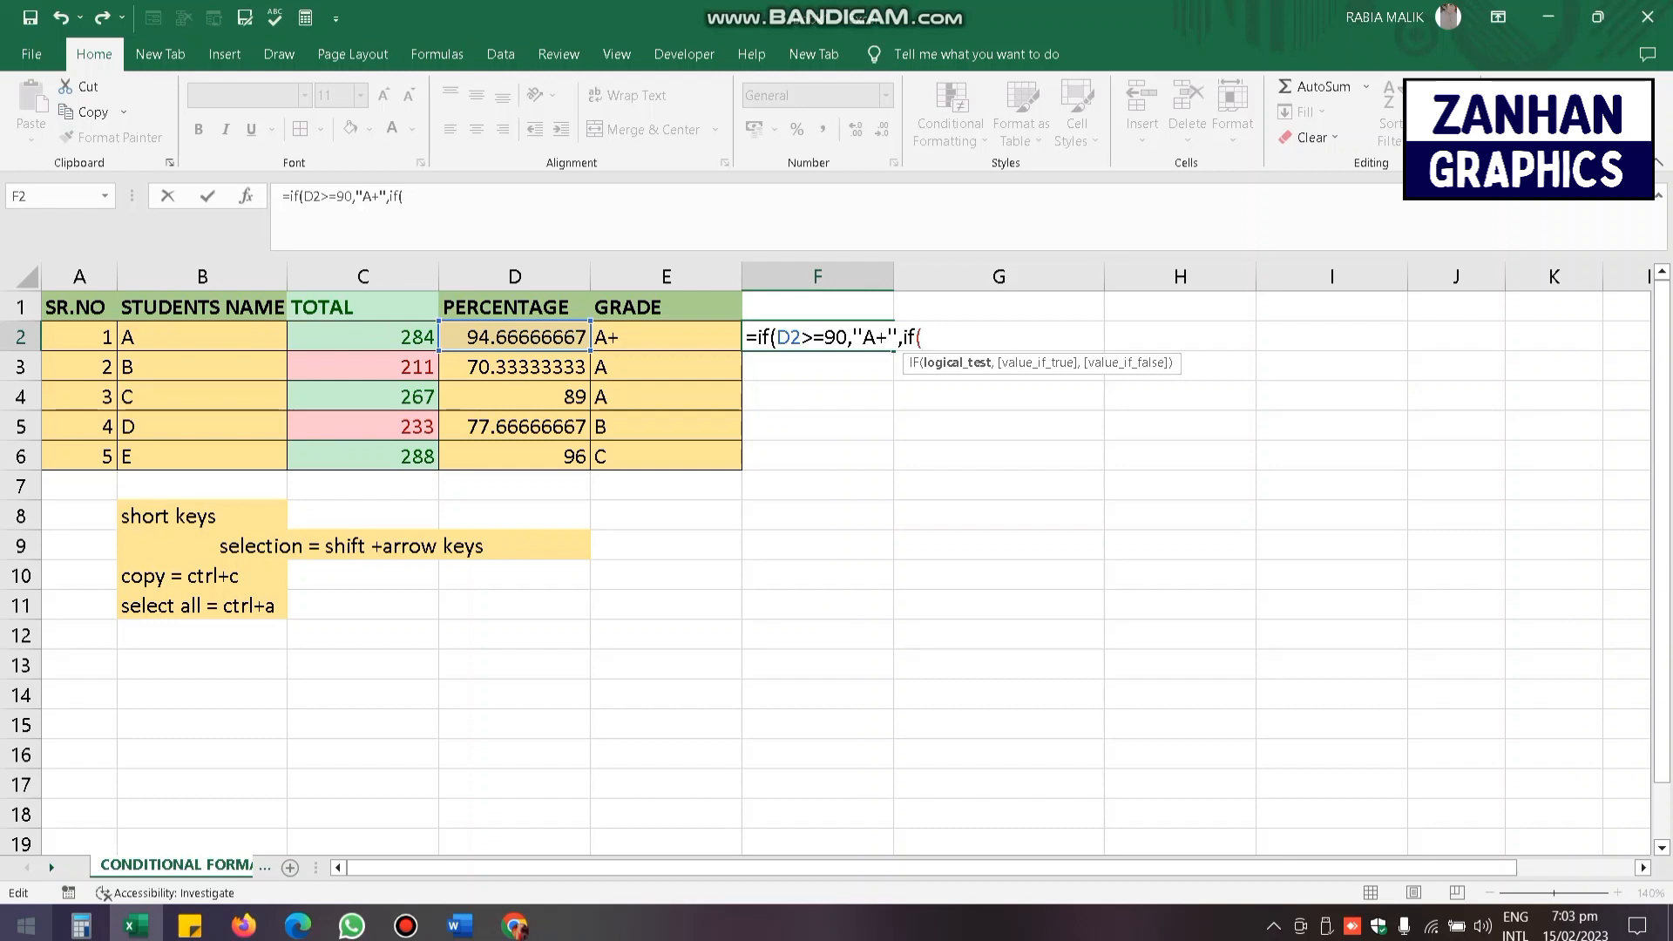
key(Left)
key(Left)
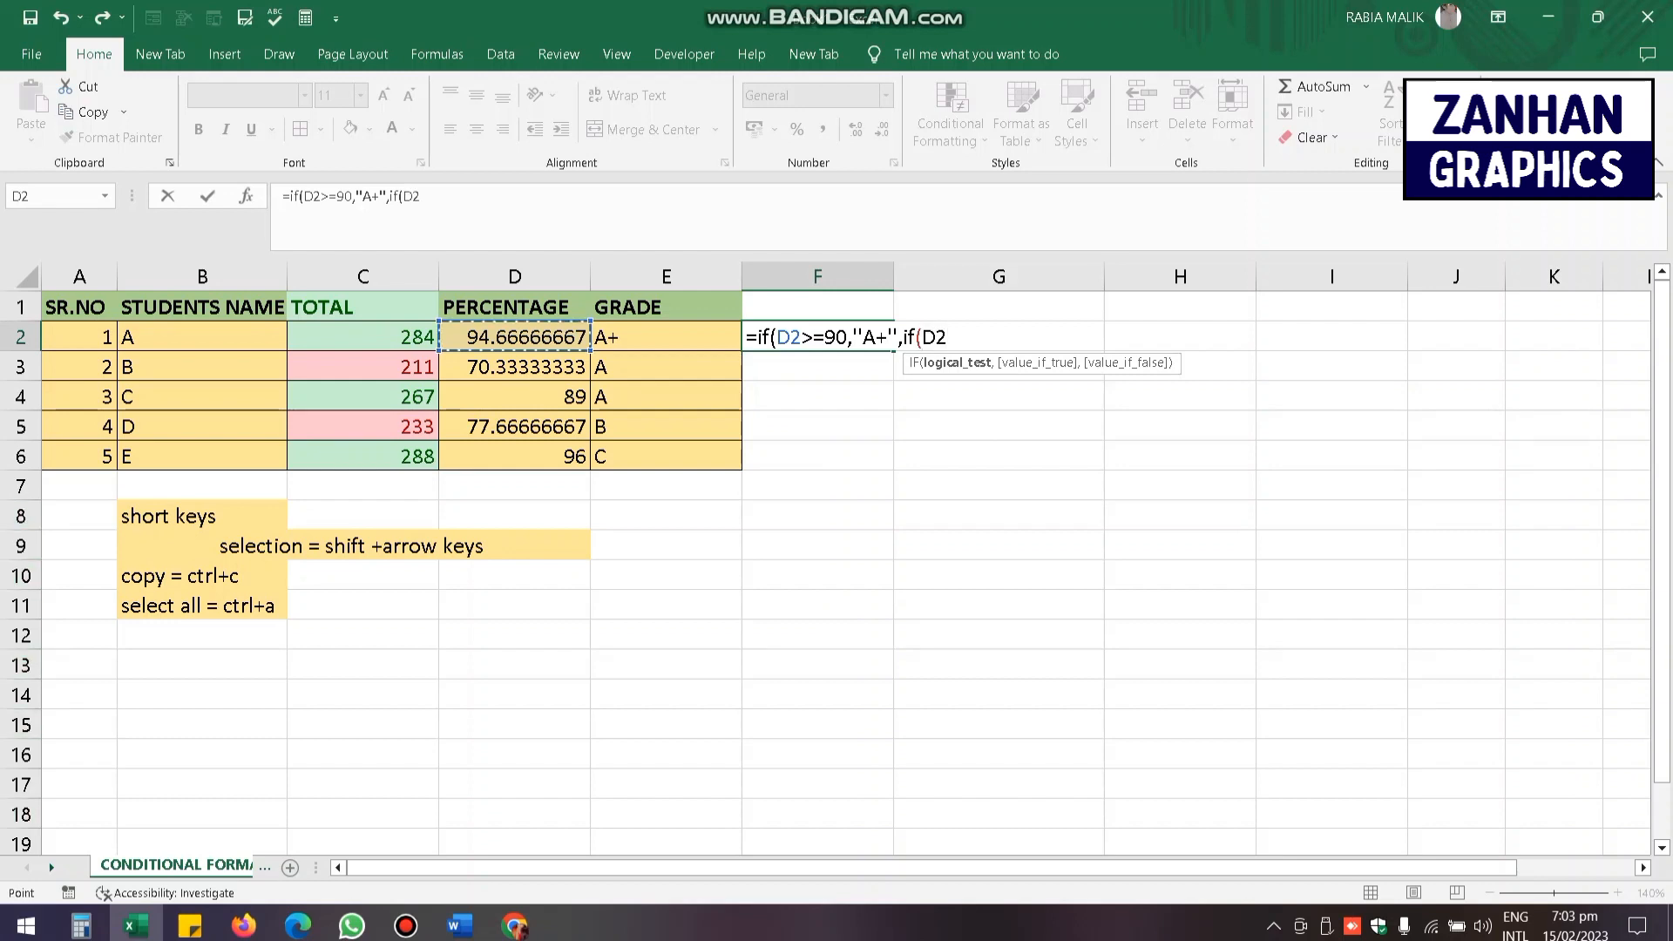
text(>=)
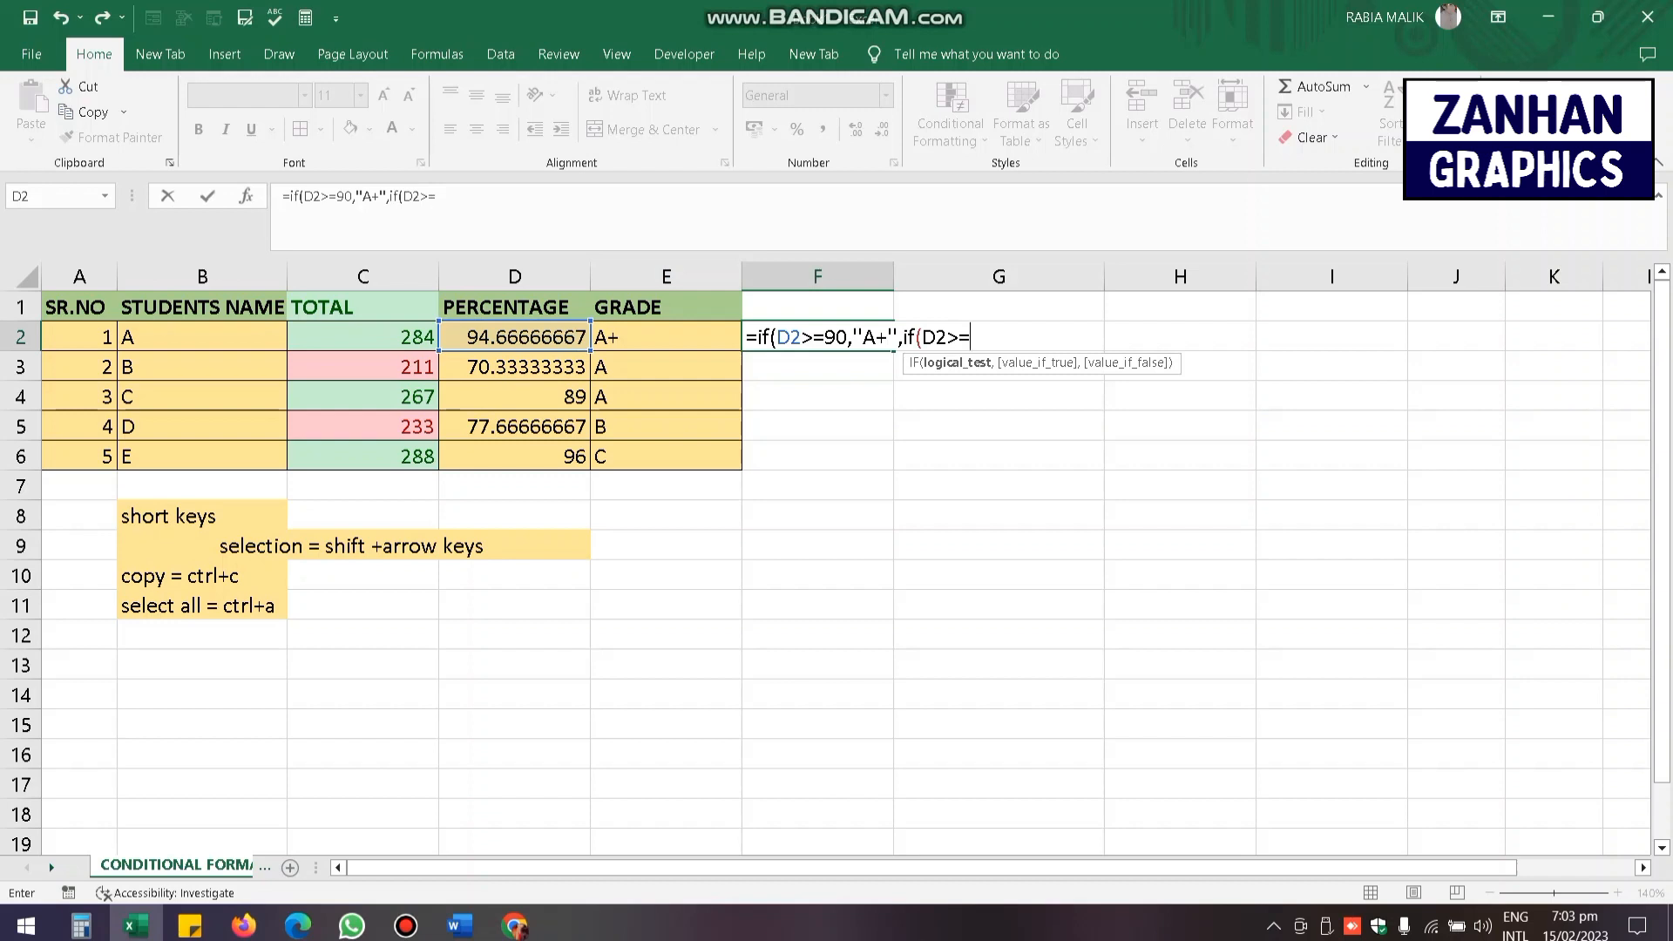
text(80)
text(,")
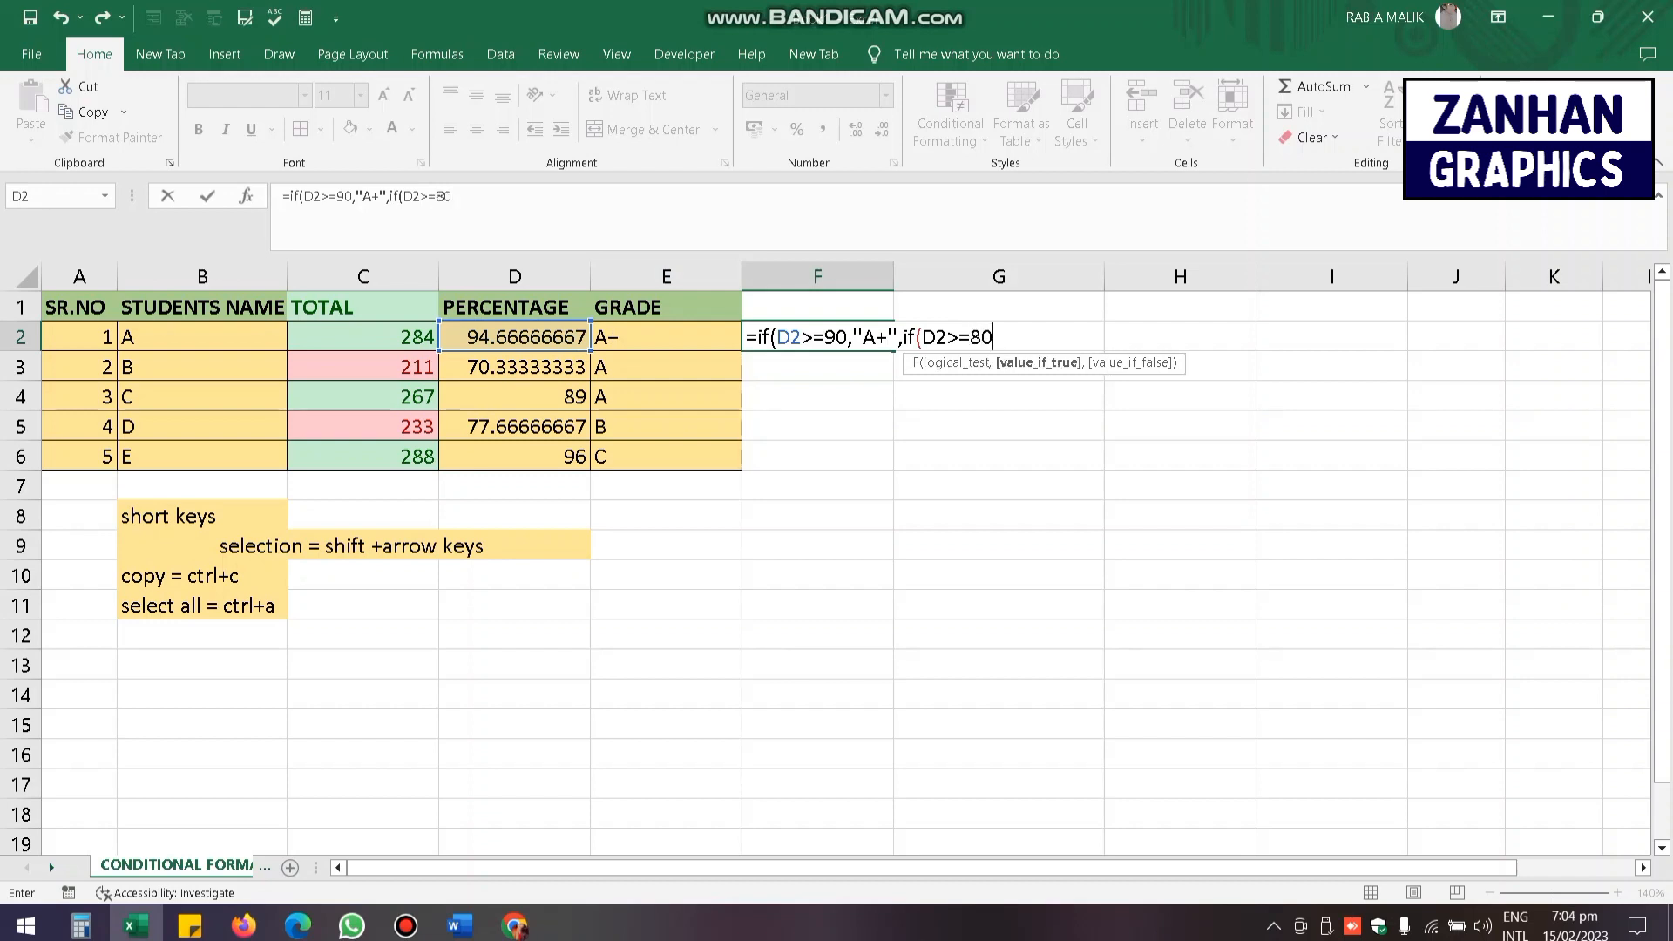
text(a)
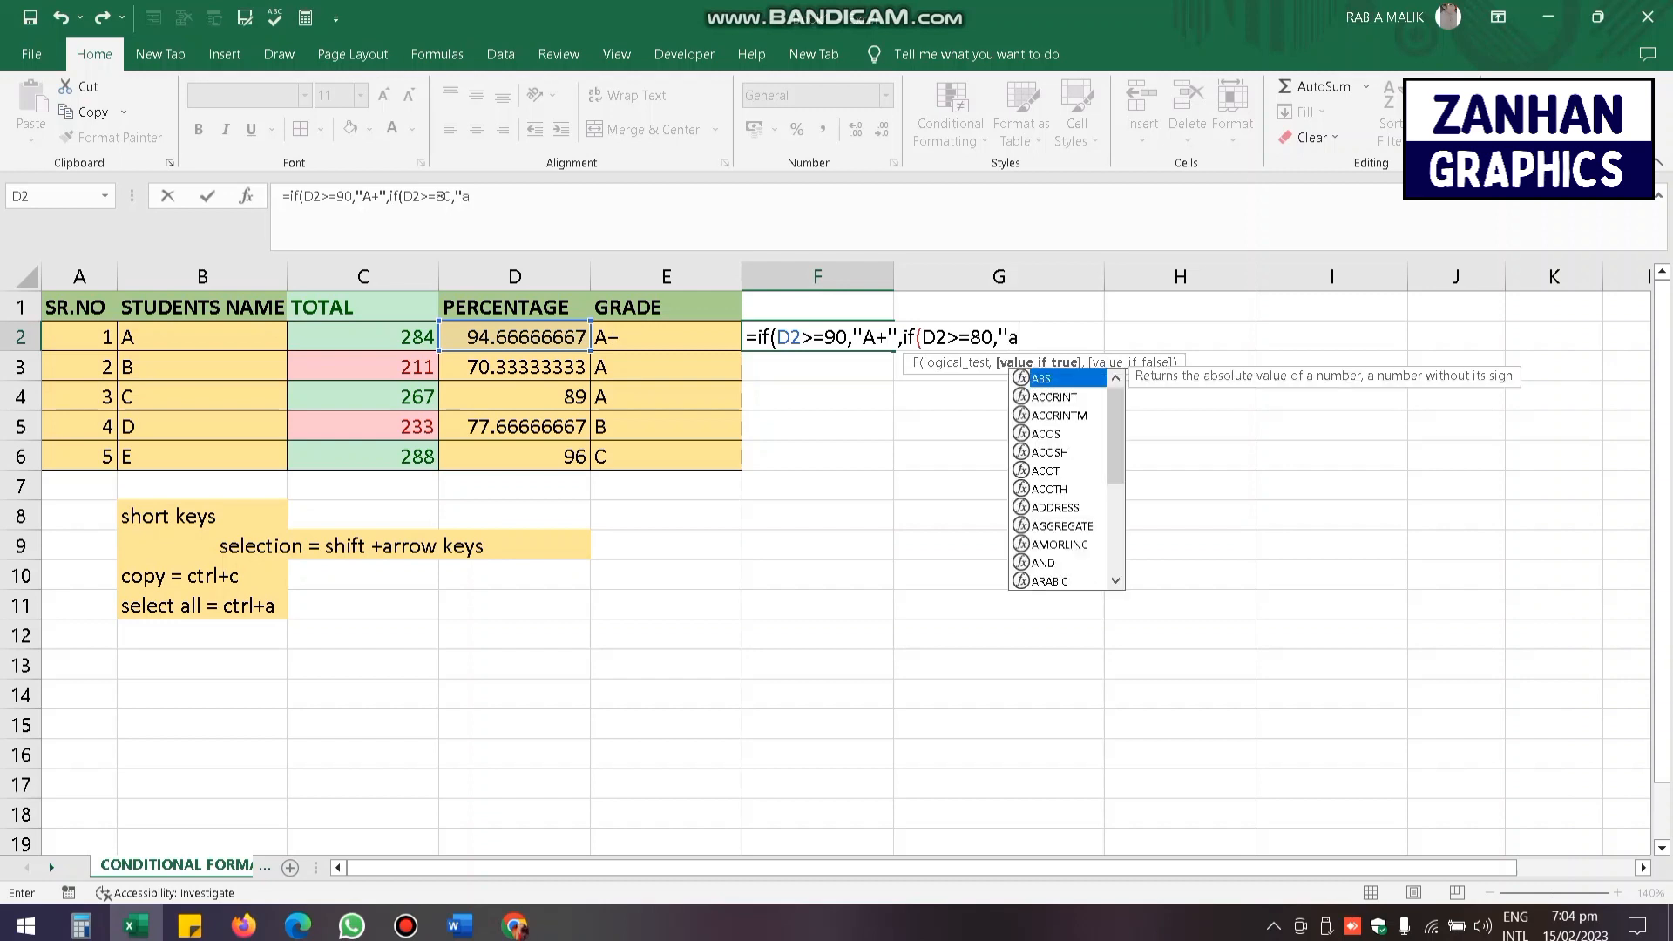
key(BackSpace)
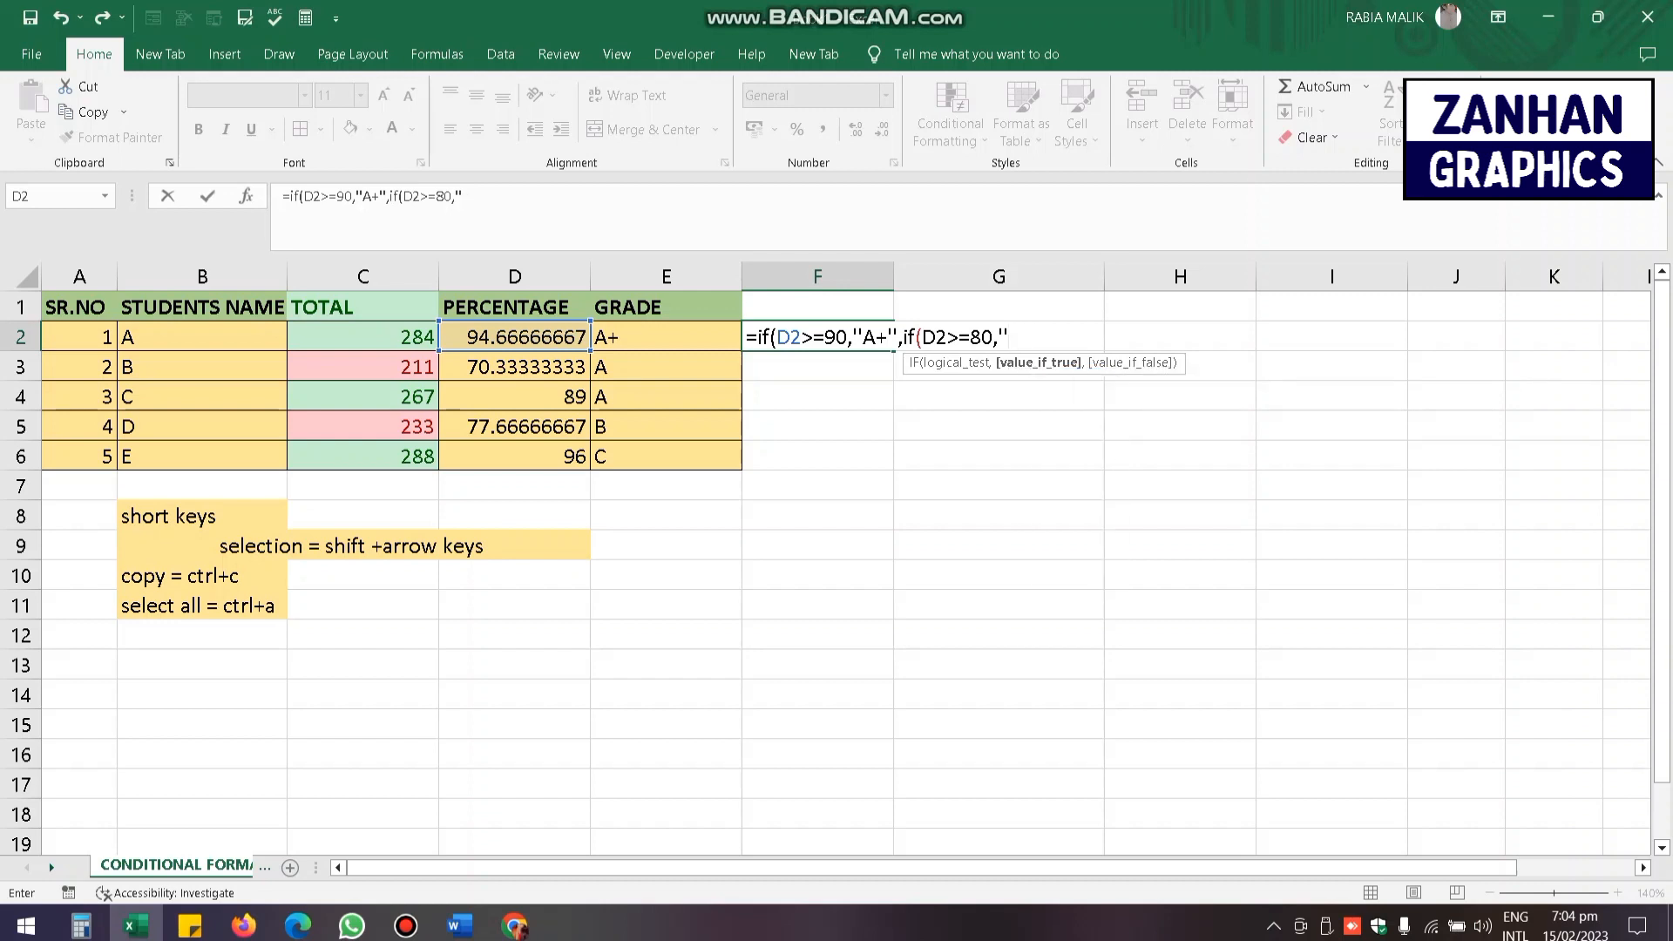
text(A)
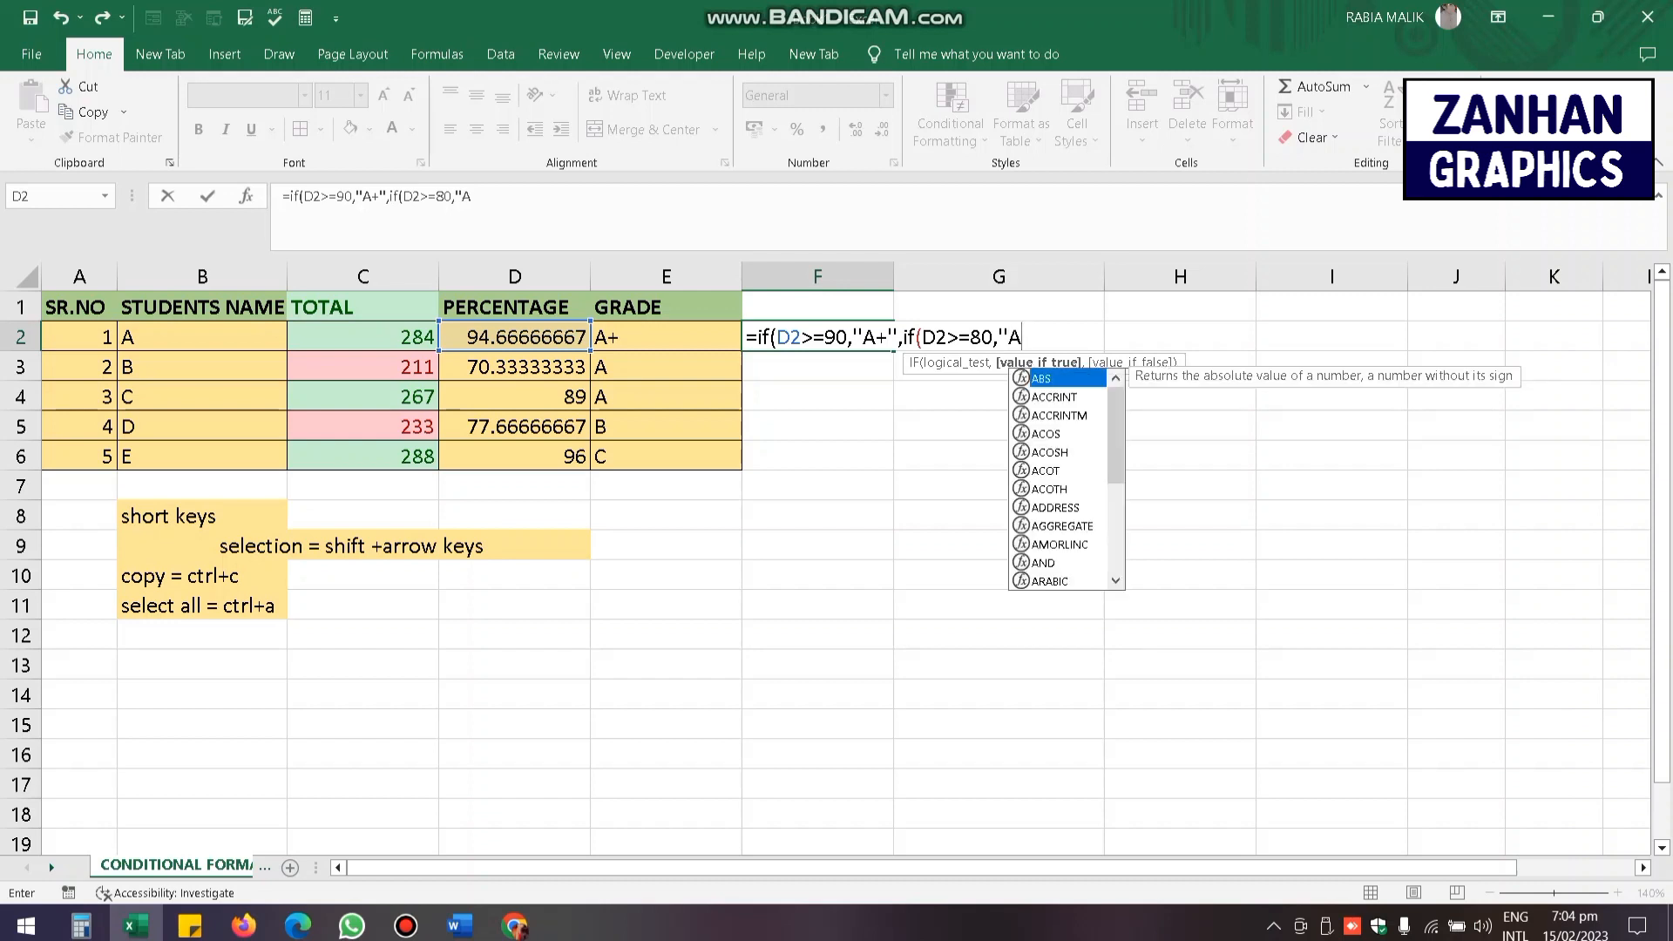
text(",)
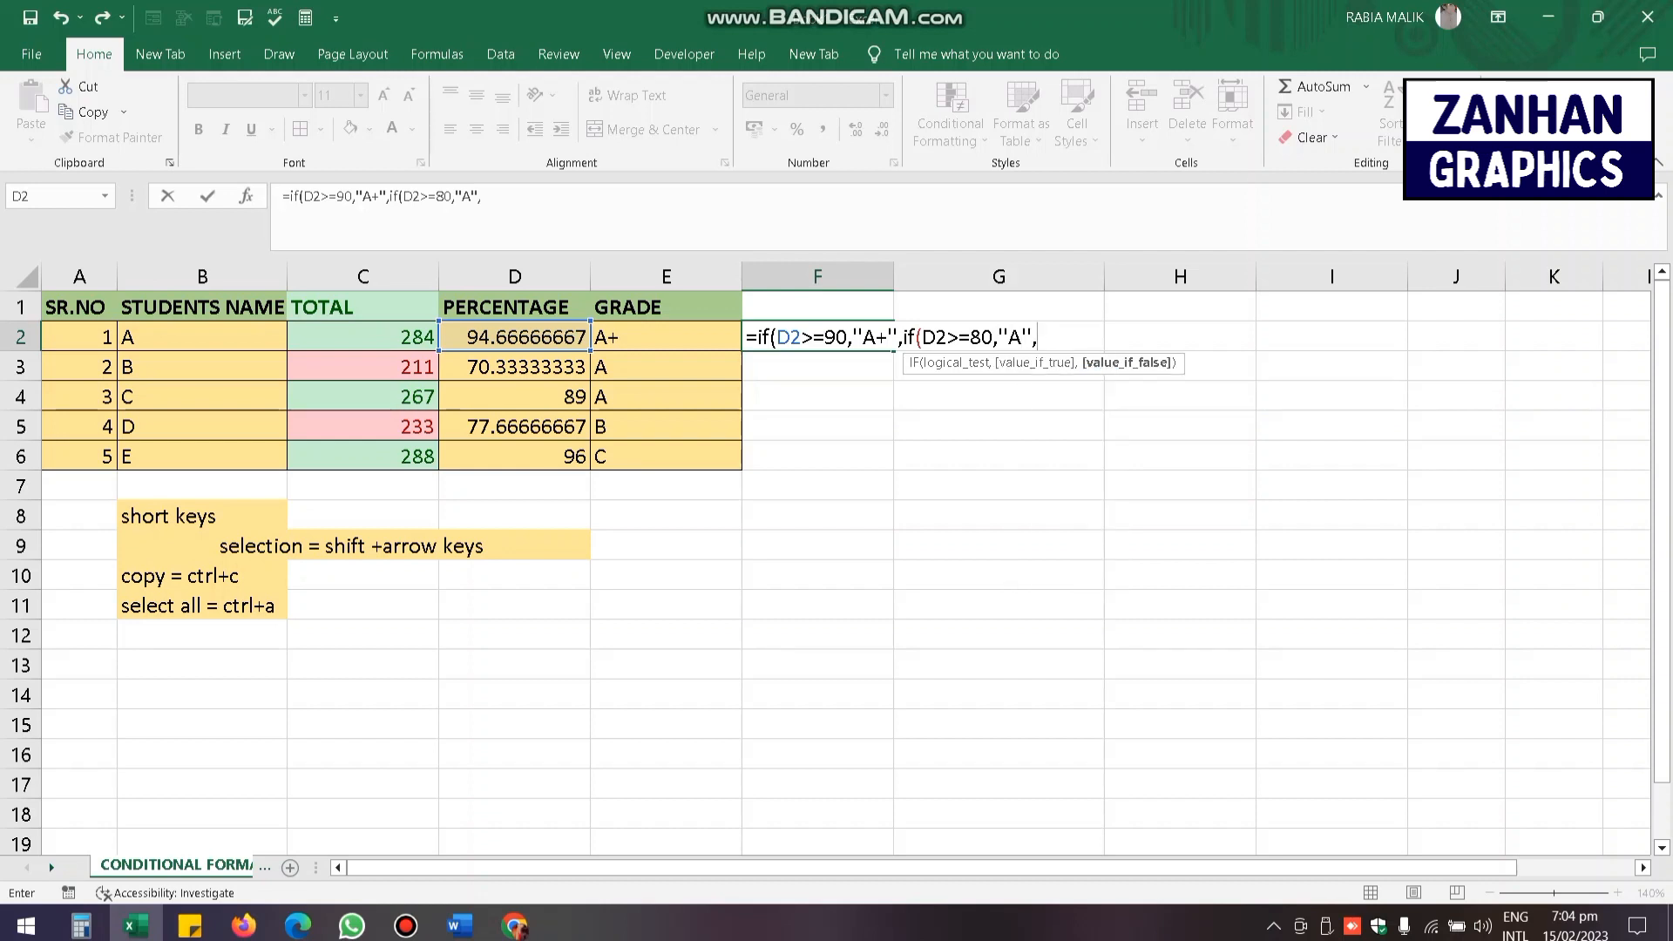
- Nest a third IF in the F2 formula with the test D2>=70 and the value if true "B"
mouse_move(516, 929)
text(IF()
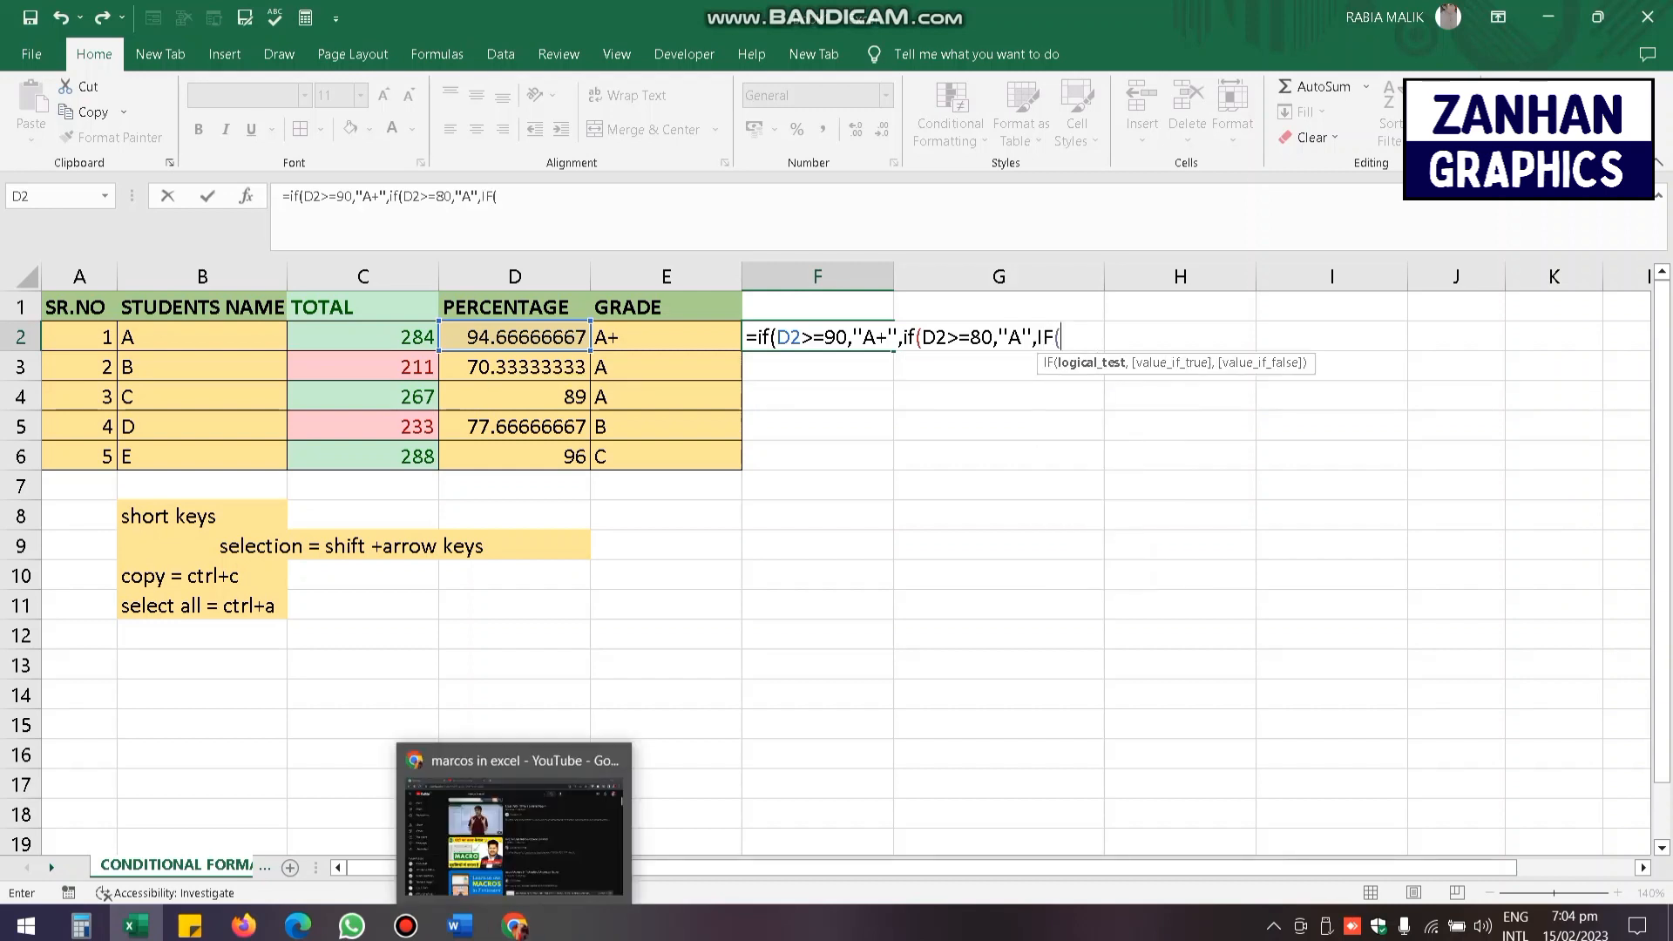
click(515, 337)
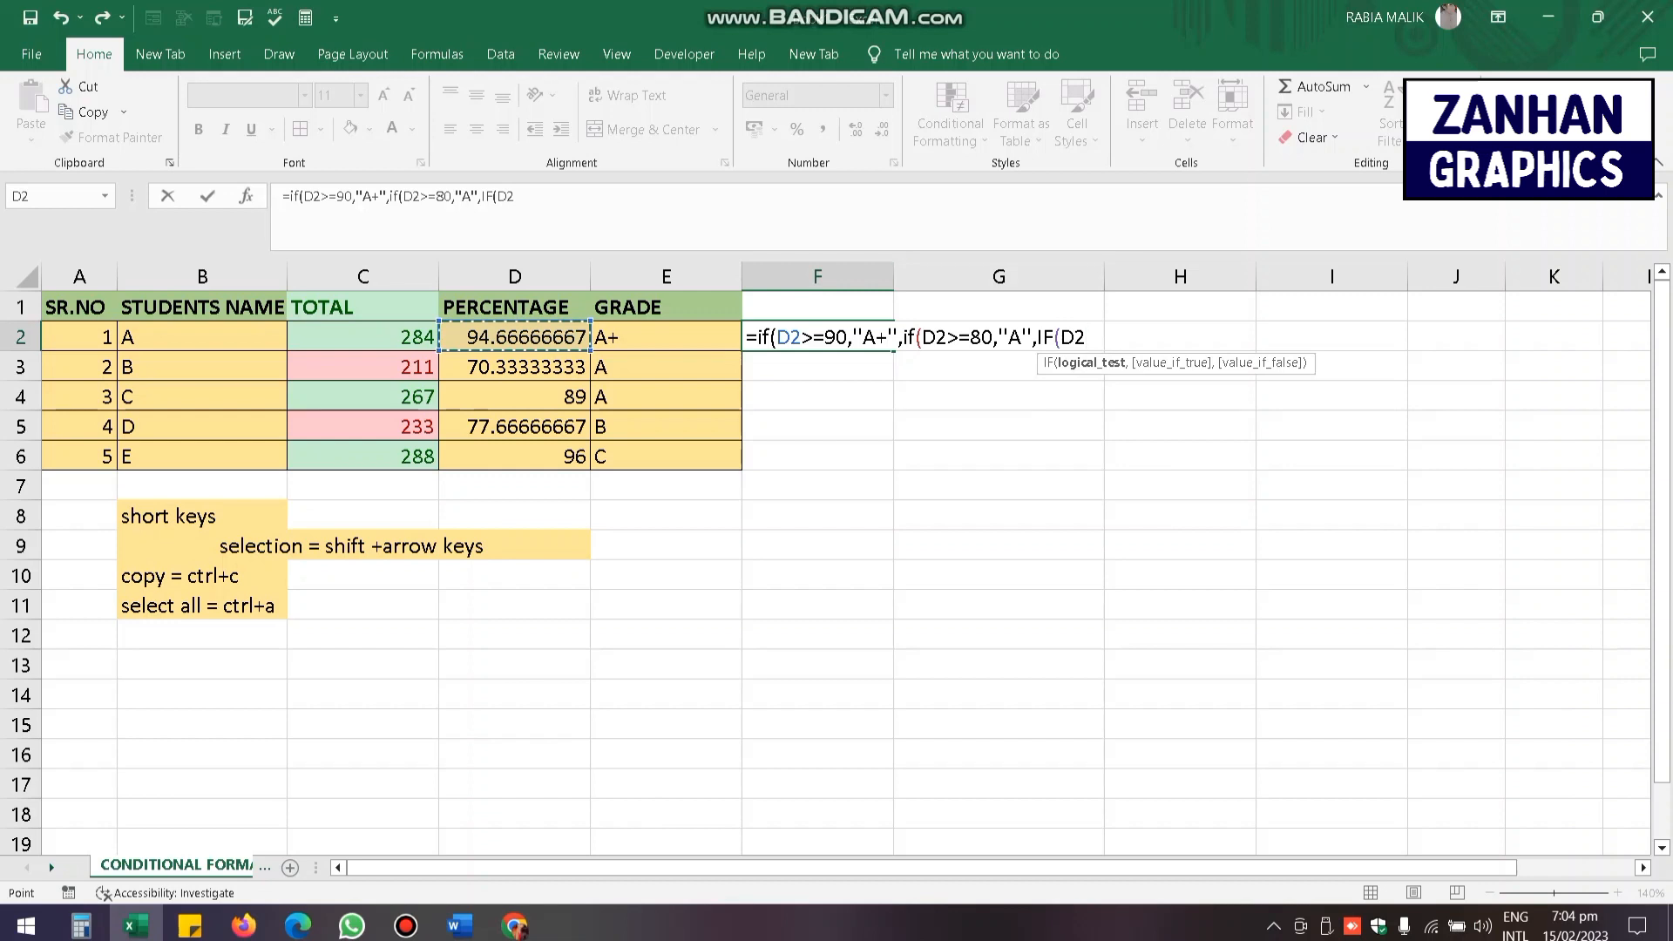
text(>=)
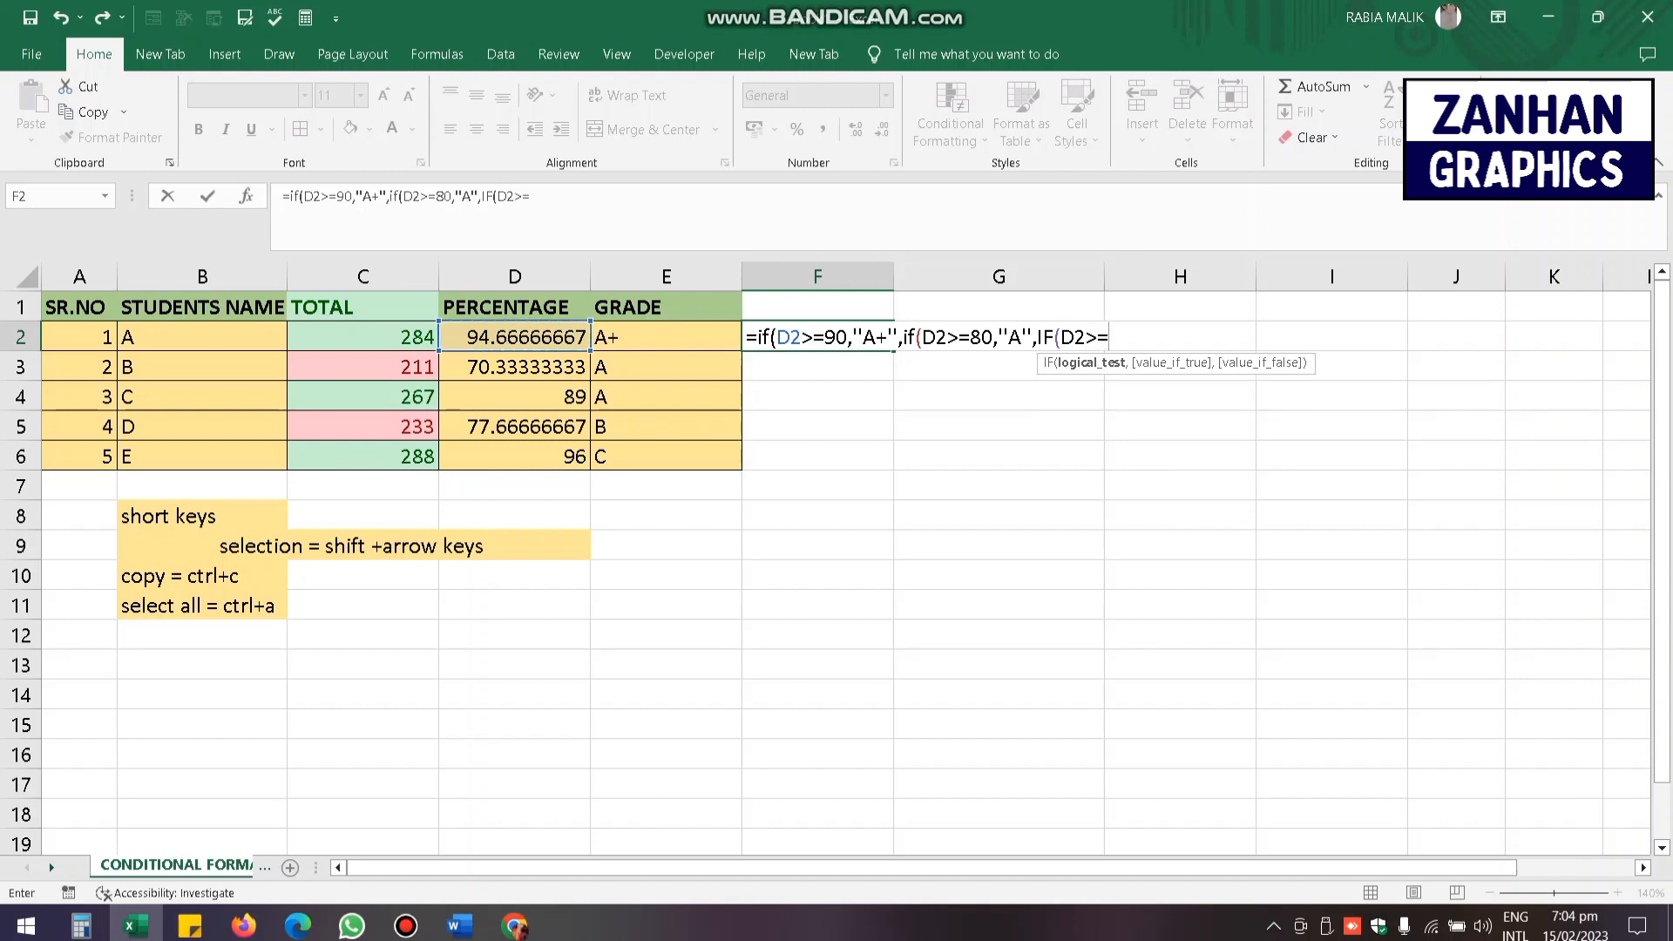
text(70,)
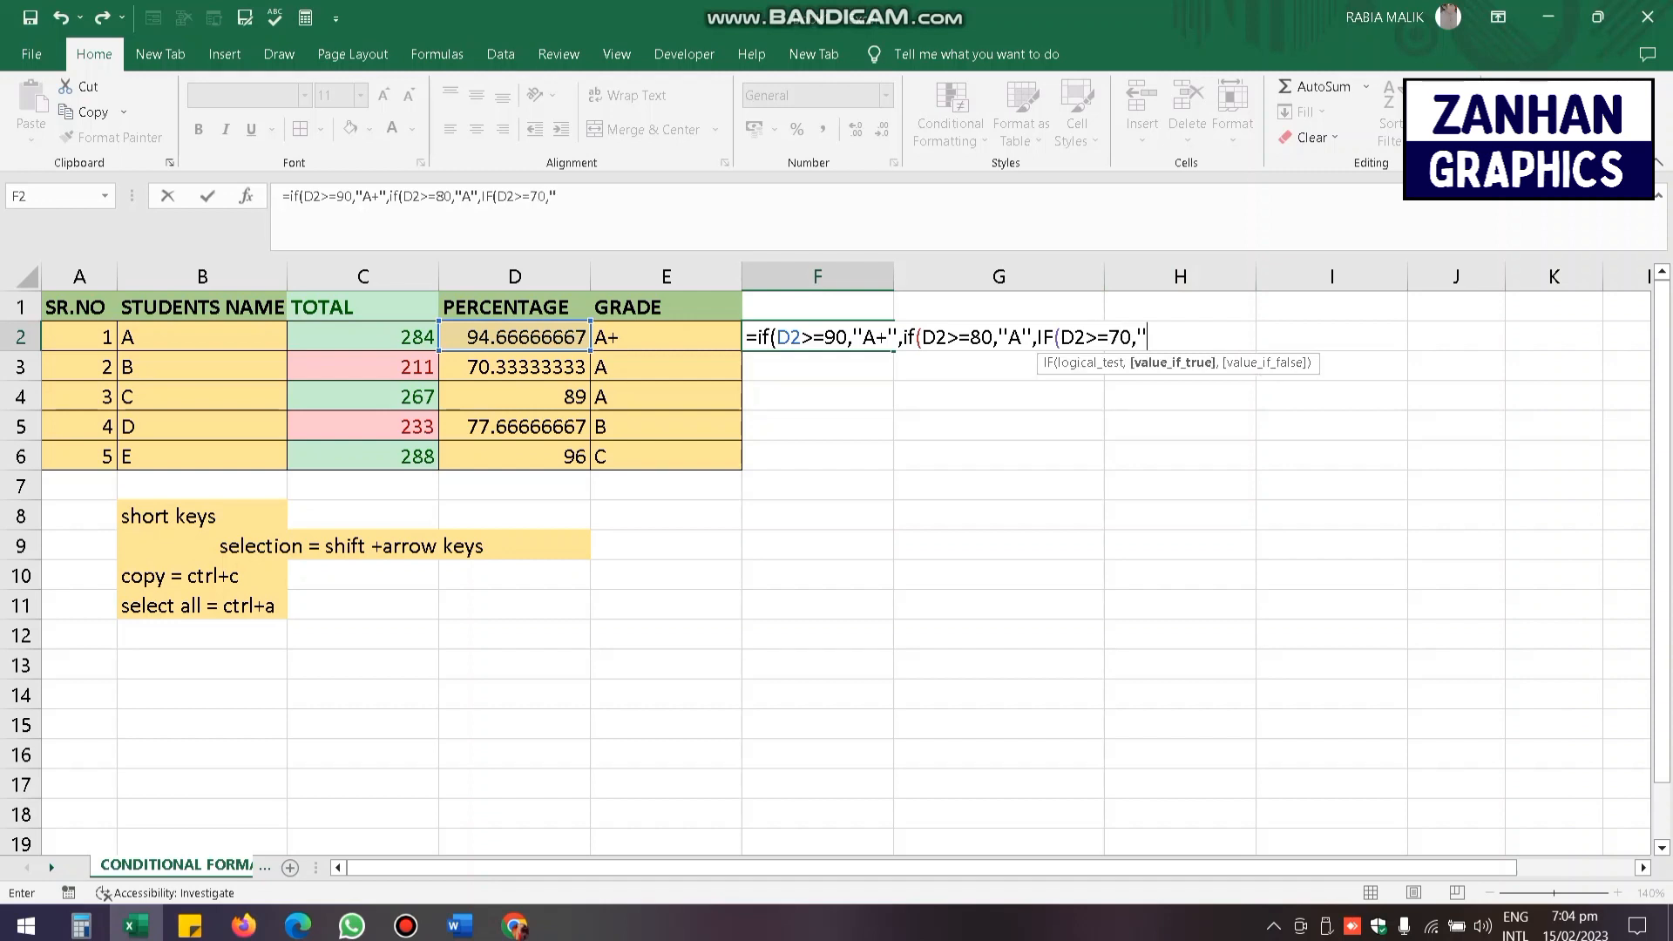
text(B")
key(F2)
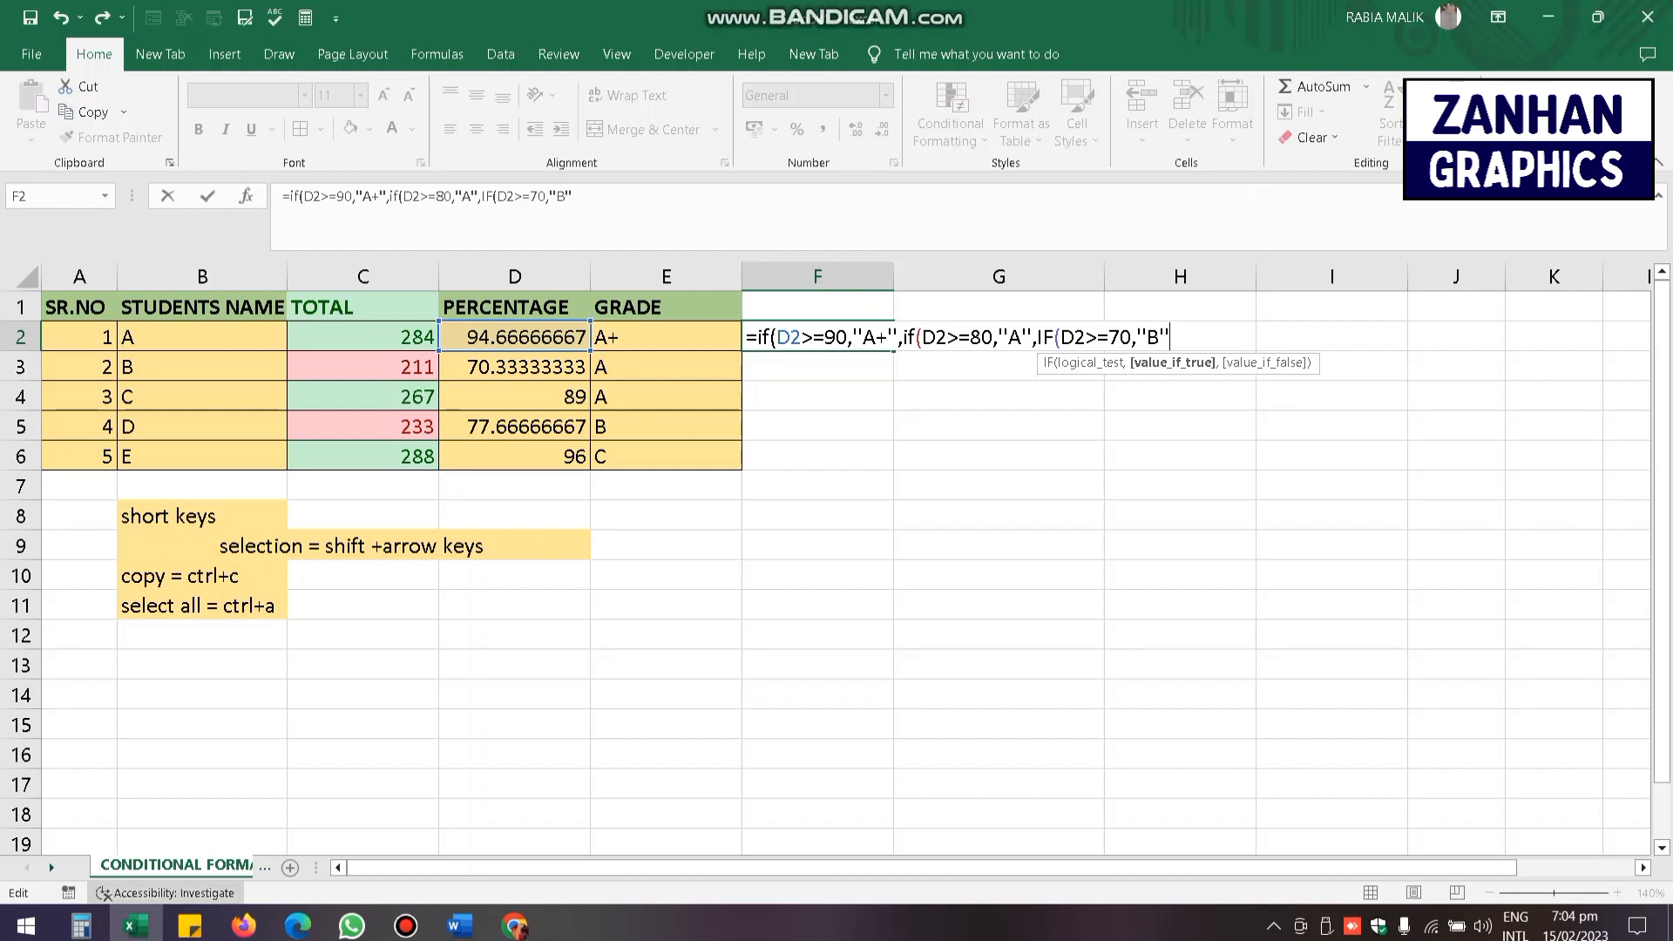
- Switch to Sticky Notes and copy the prepared nested IF formula grading D4 from "A+" at 90 down to "***" below 33
click(190, 925)
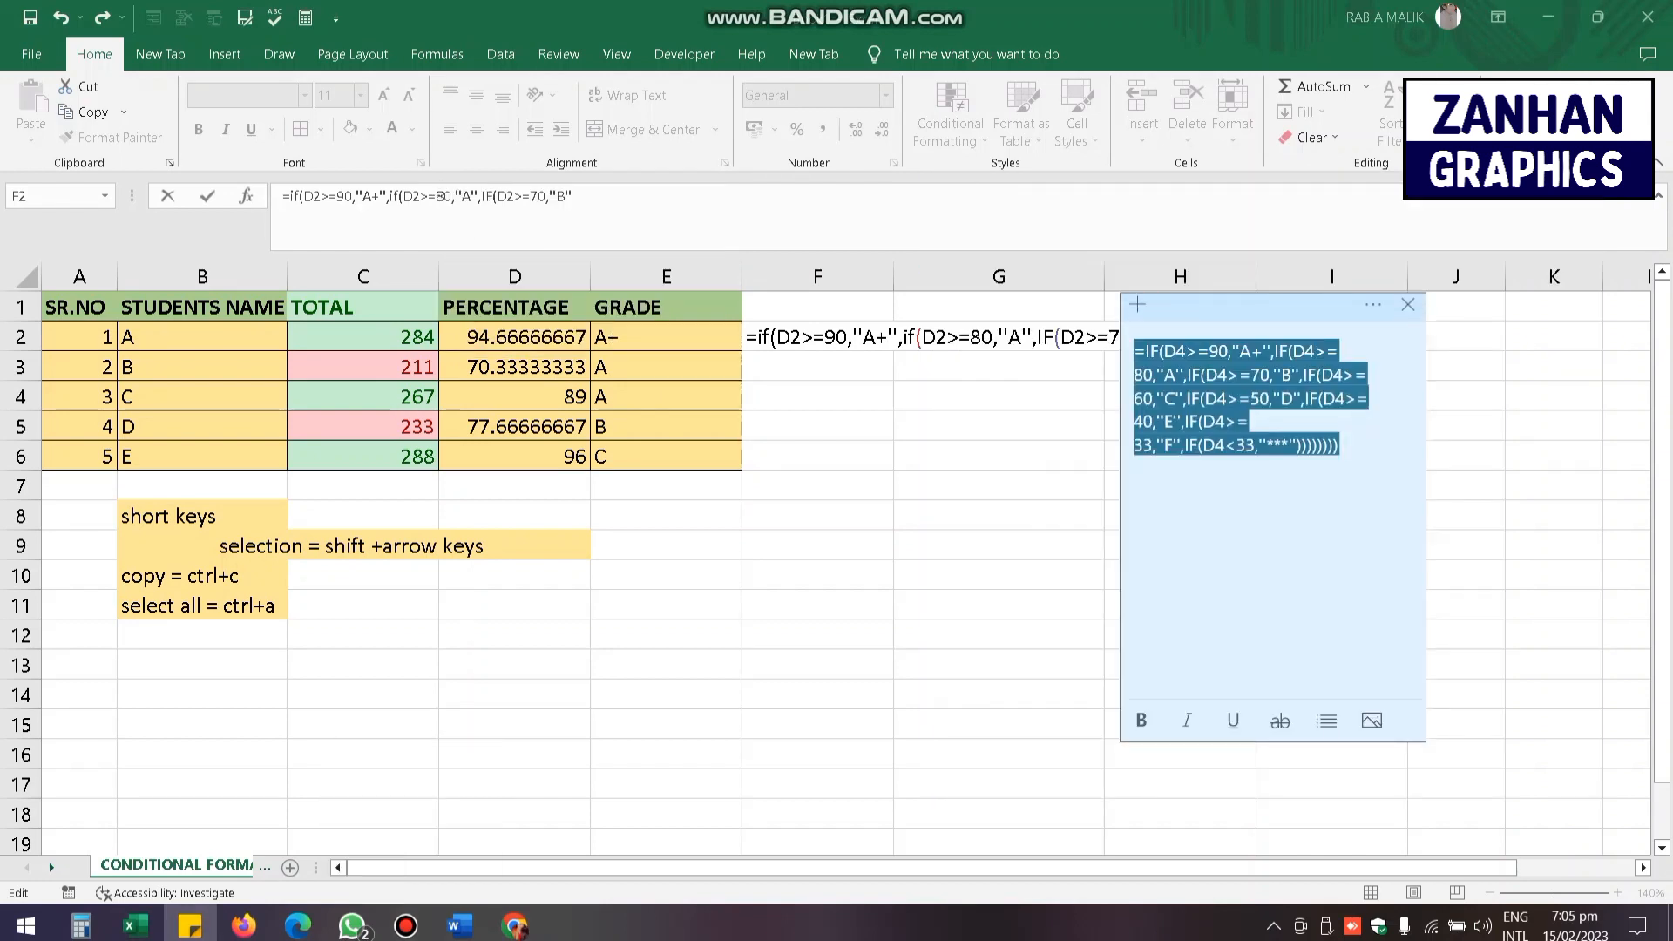
triple_click(1282, 443)
key(ctrl+c)
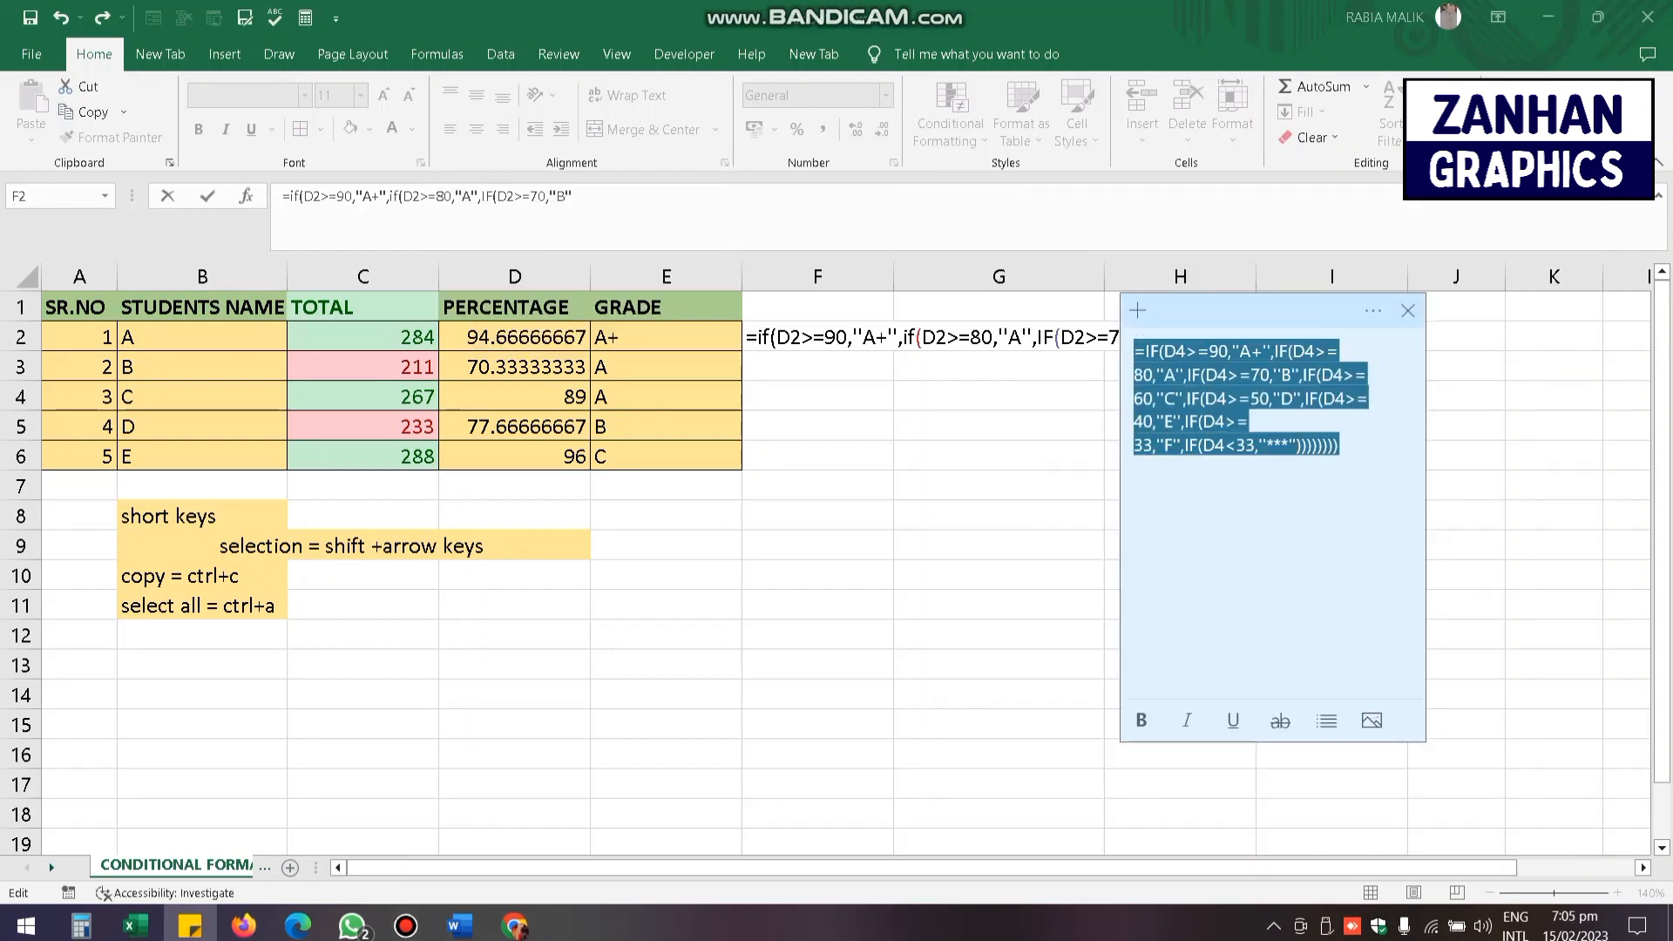
- Return to Excel, remove the partial formula from F2 and paste the copied nested IF formula there
click(815, 337)
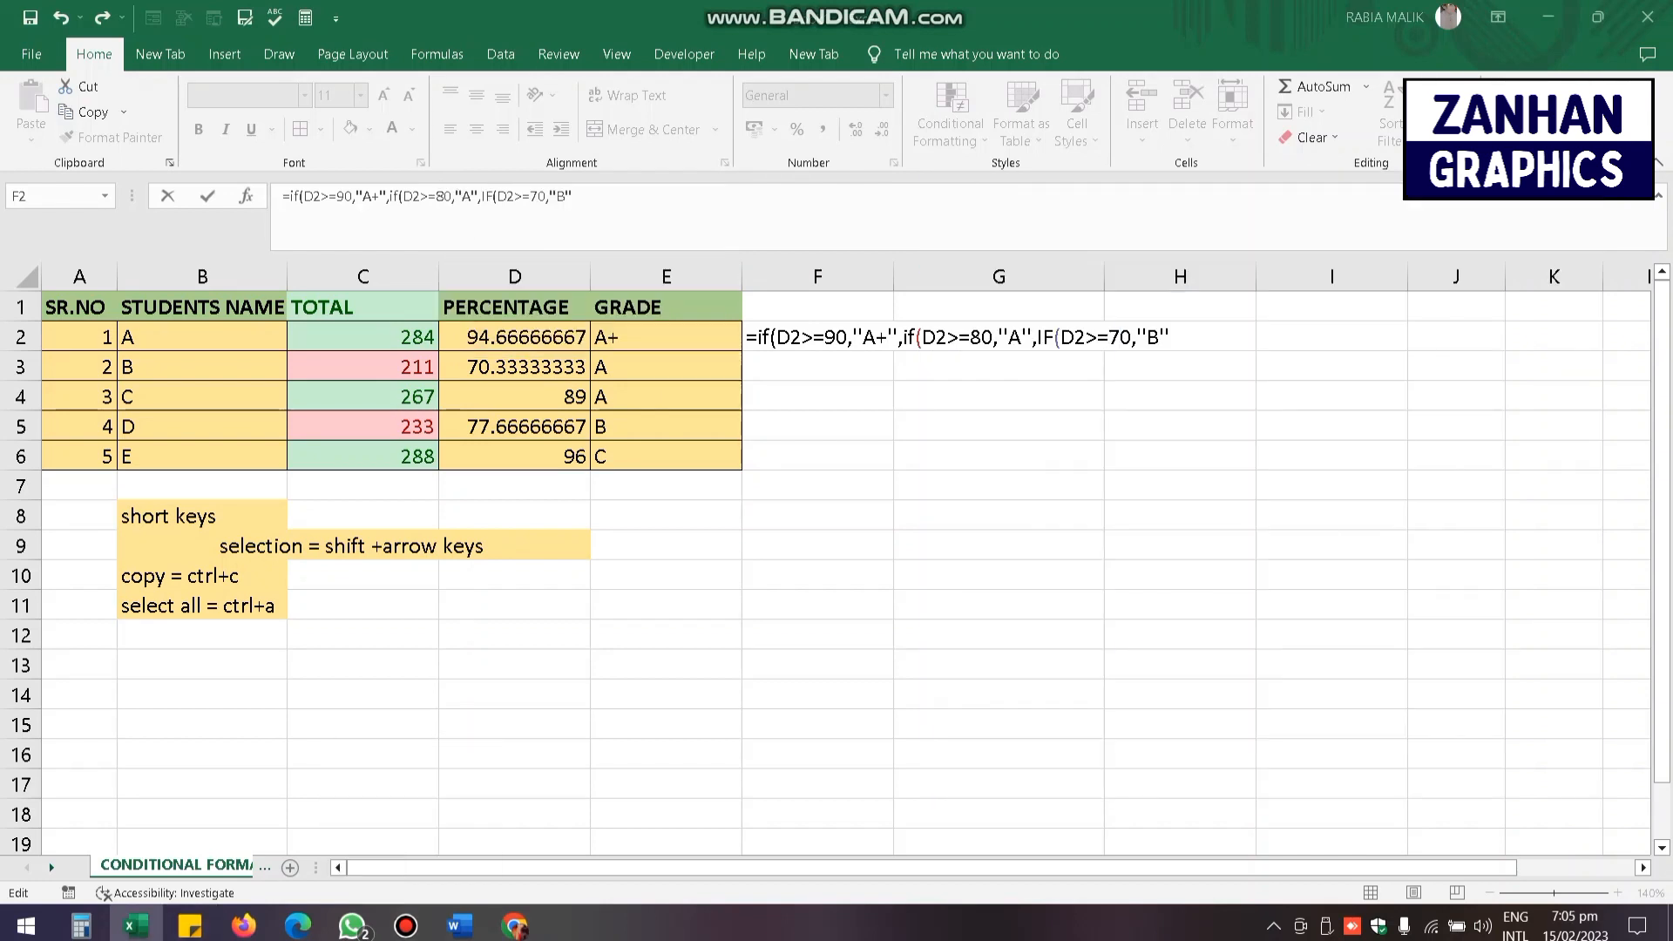
click(999, 485)
drag(1195, 338, 746, 338)
key(BackSpace)
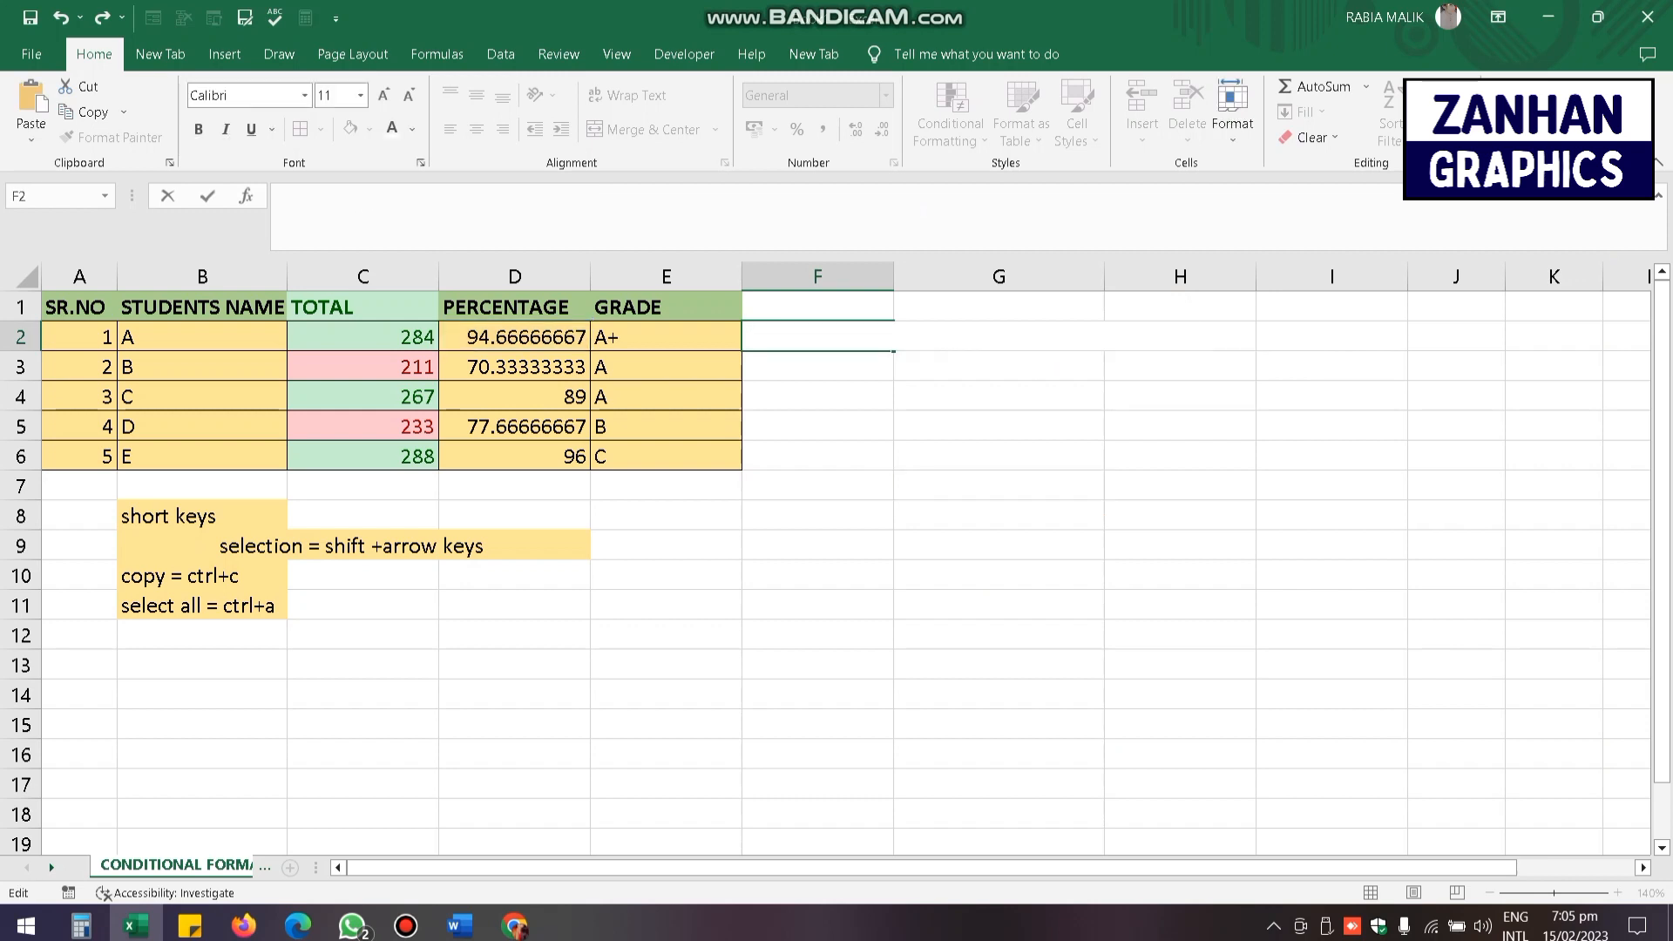
key(Escape)
key(ctrl+v)
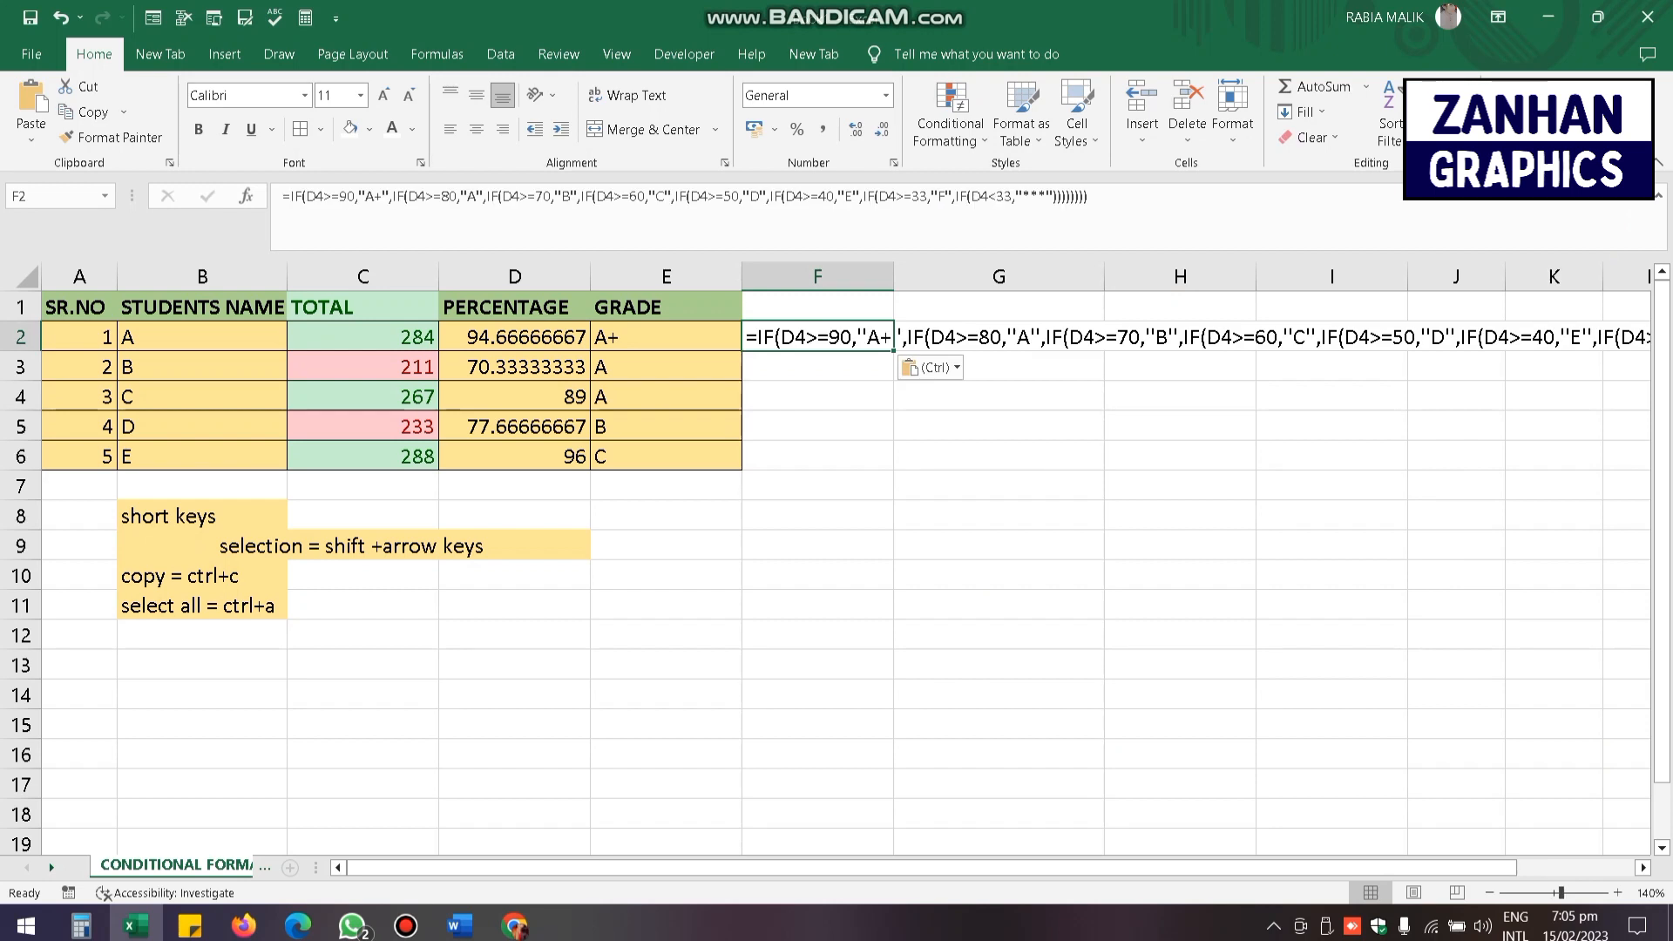
- Examine the full length of the pasted nested IF formula running across row 2 from F2
click(818, 367)
key(Right)
key(Right)
key(Right)
key(Right)
key(Right)
key(Right)
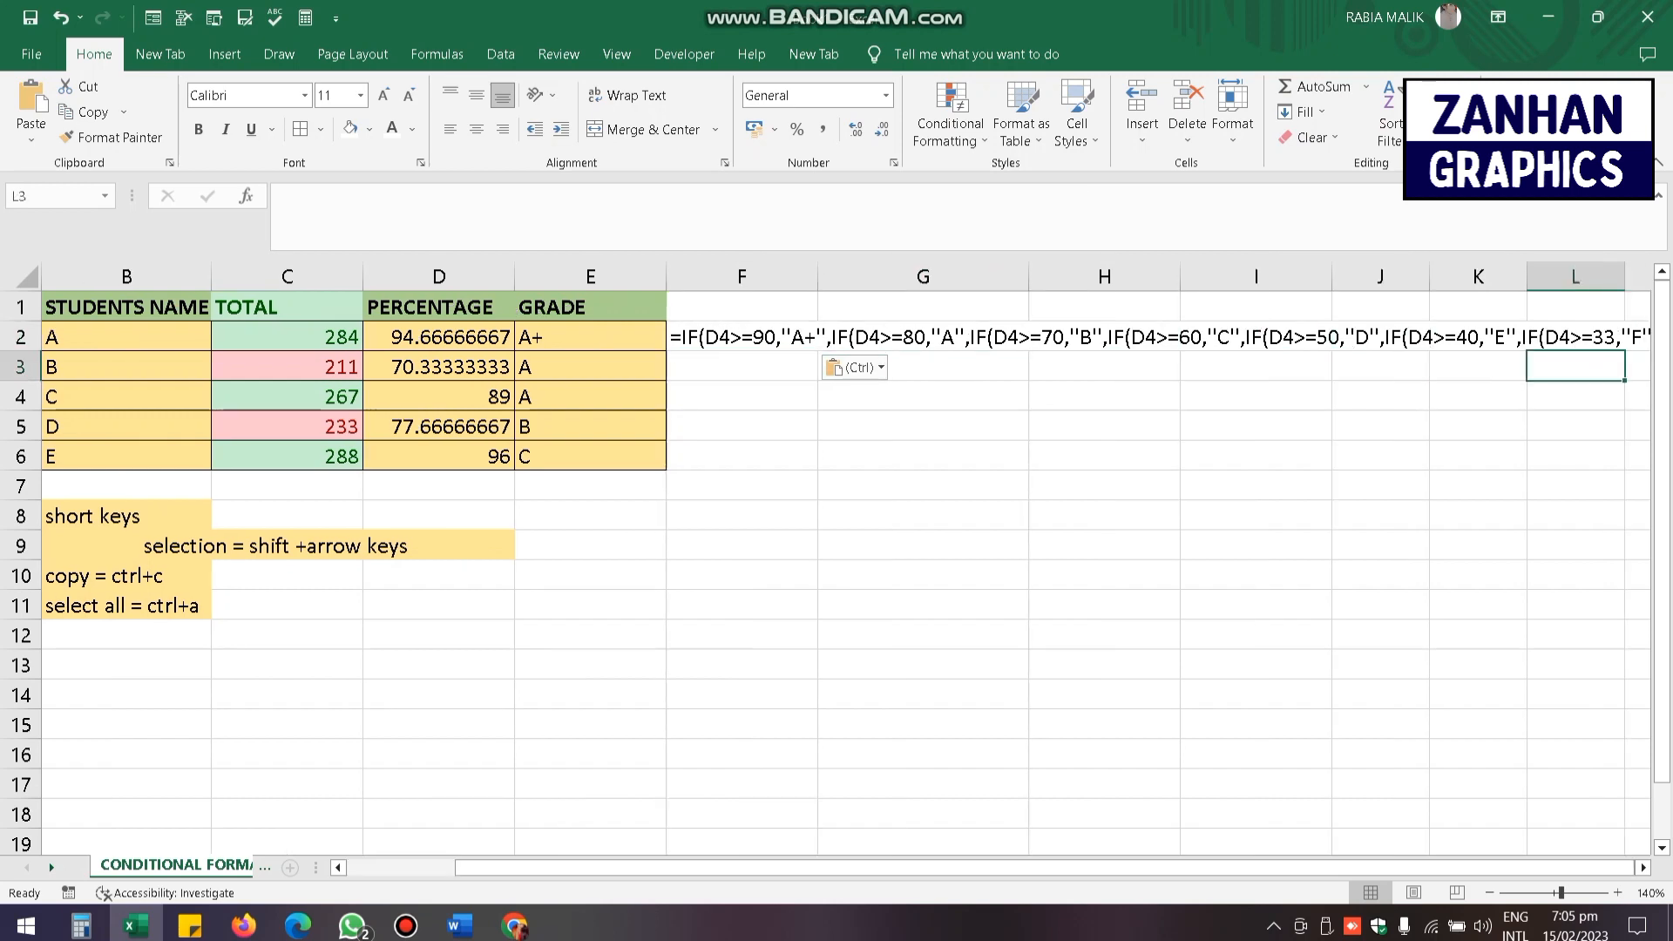
click(742, 337)
click(742, 486)
click(742, 337)
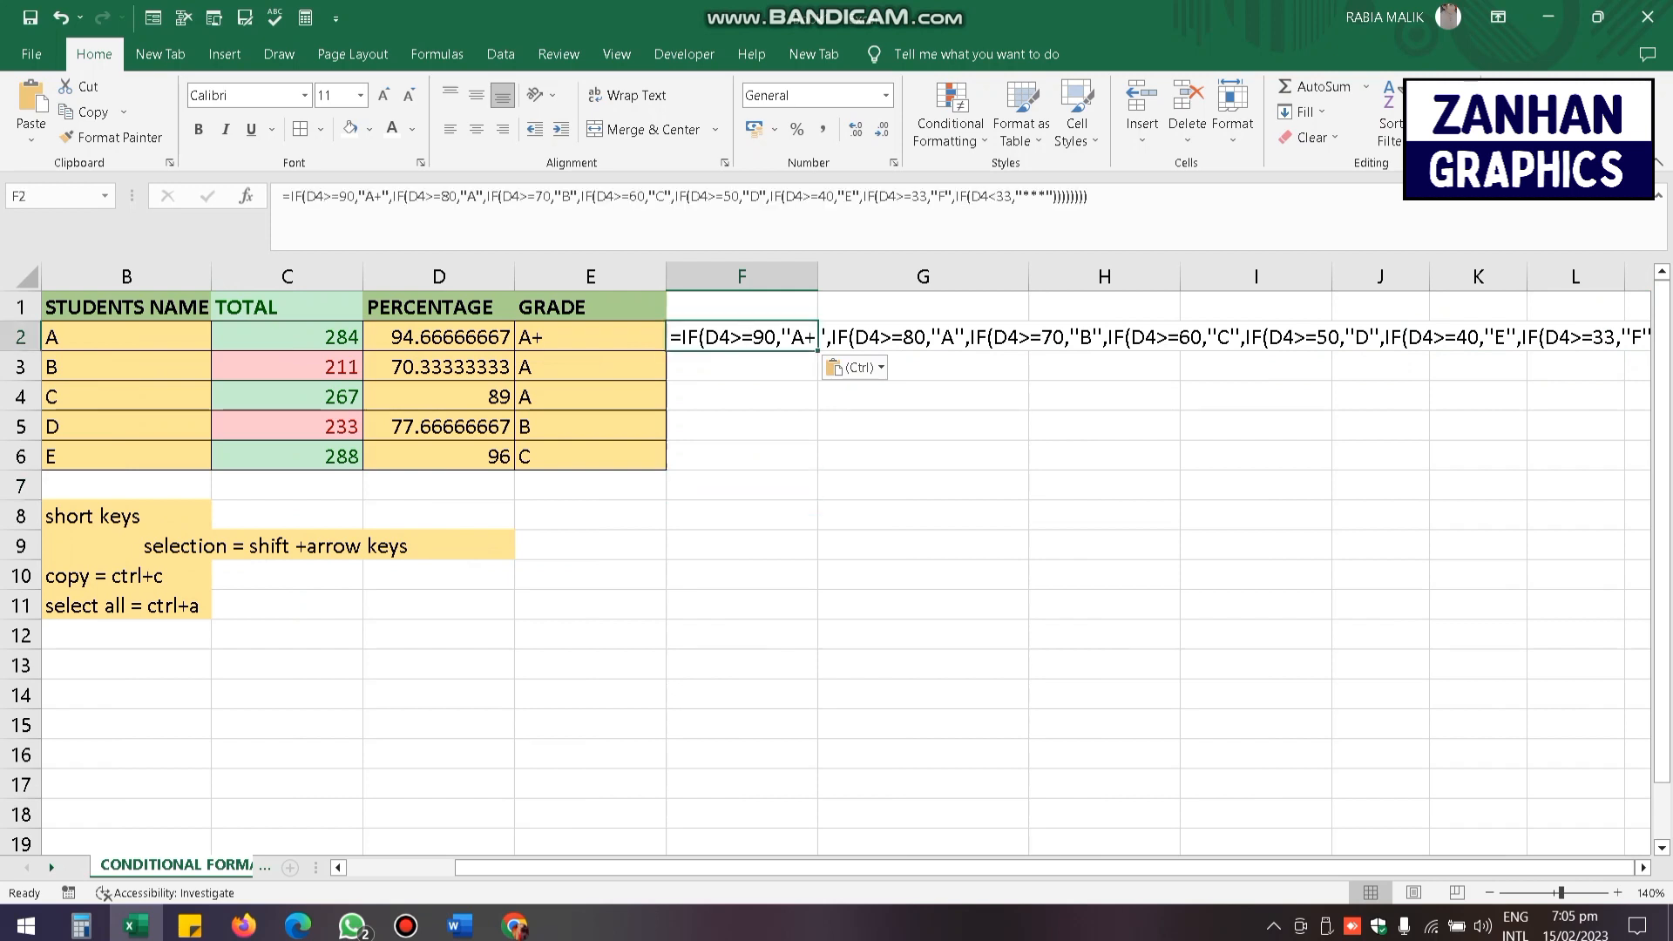
- Copy the entire nested IF formula text from F2 and leave the cell
drag(1090, 197, 281, 197)
key(ctrl+c)
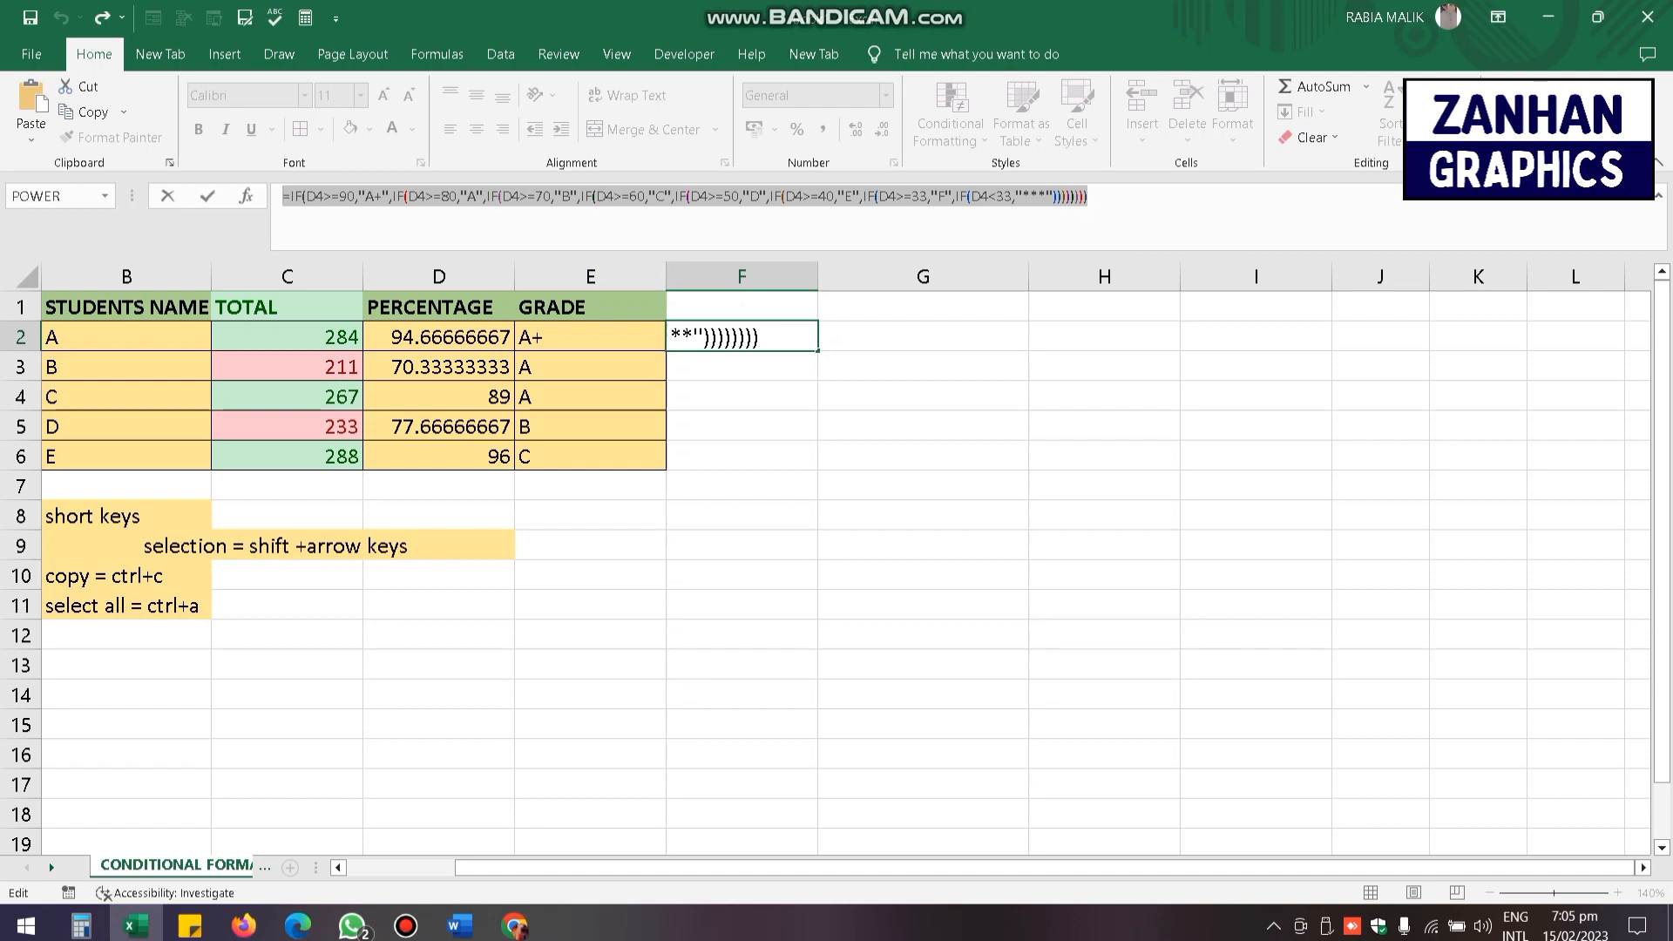
click(742, 367)
click(742, 337)
click(923, 457)
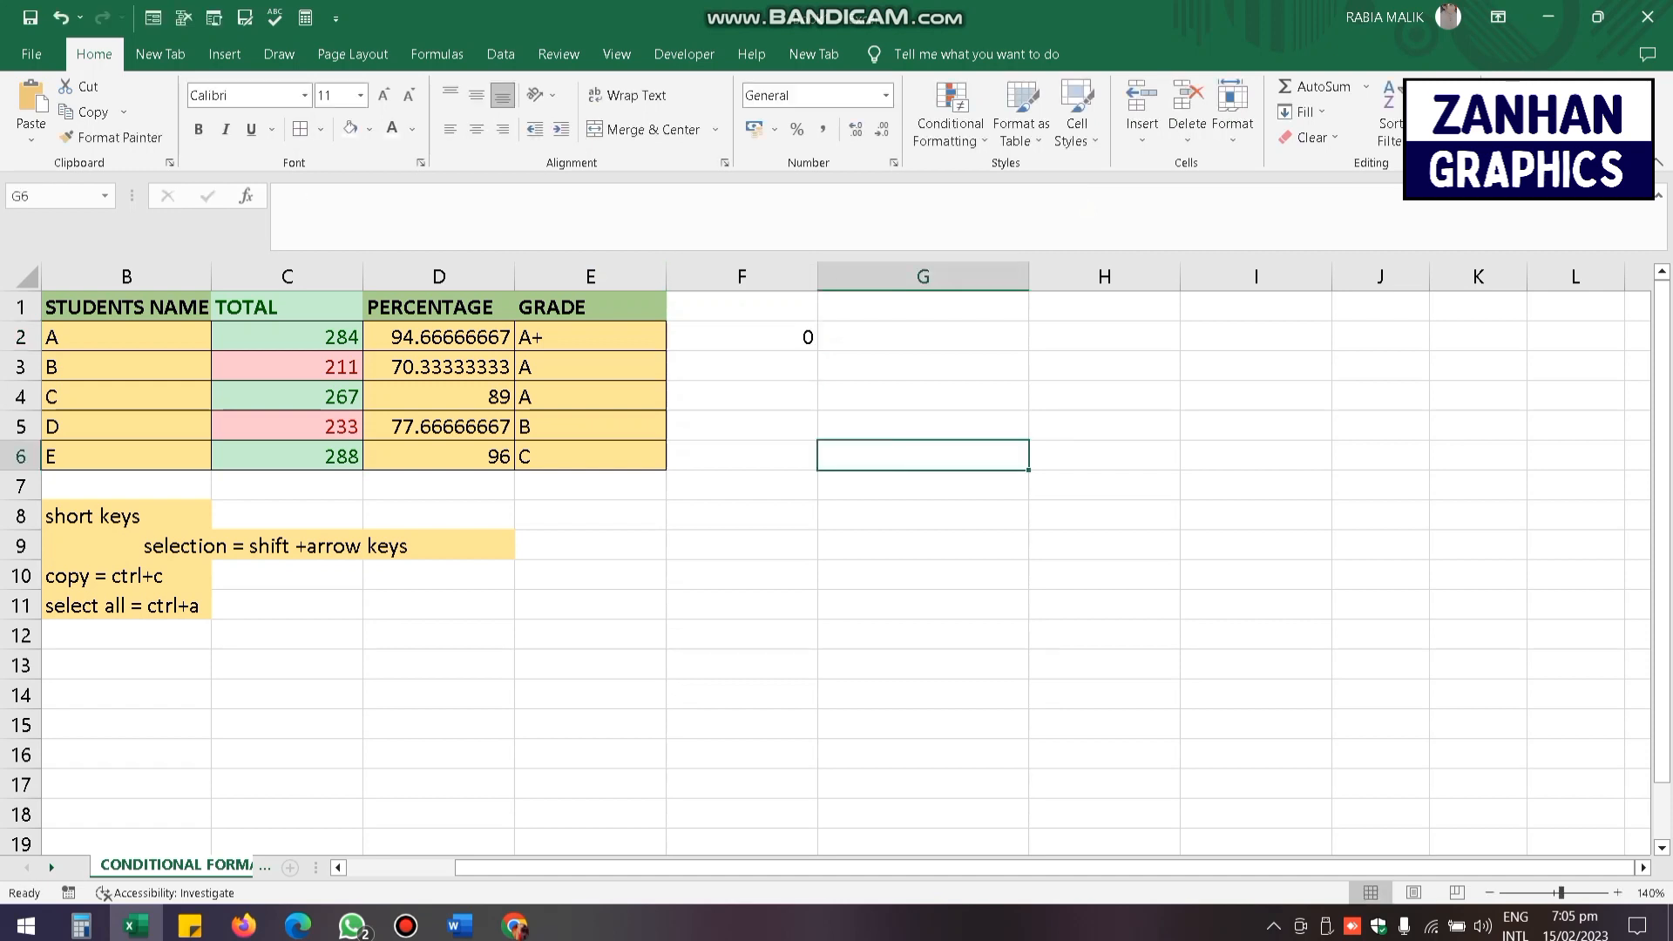
- Replace the =F3 reference in F2 with the copied nested IF formula and try to enter it
click(742, 338)
key(F2)
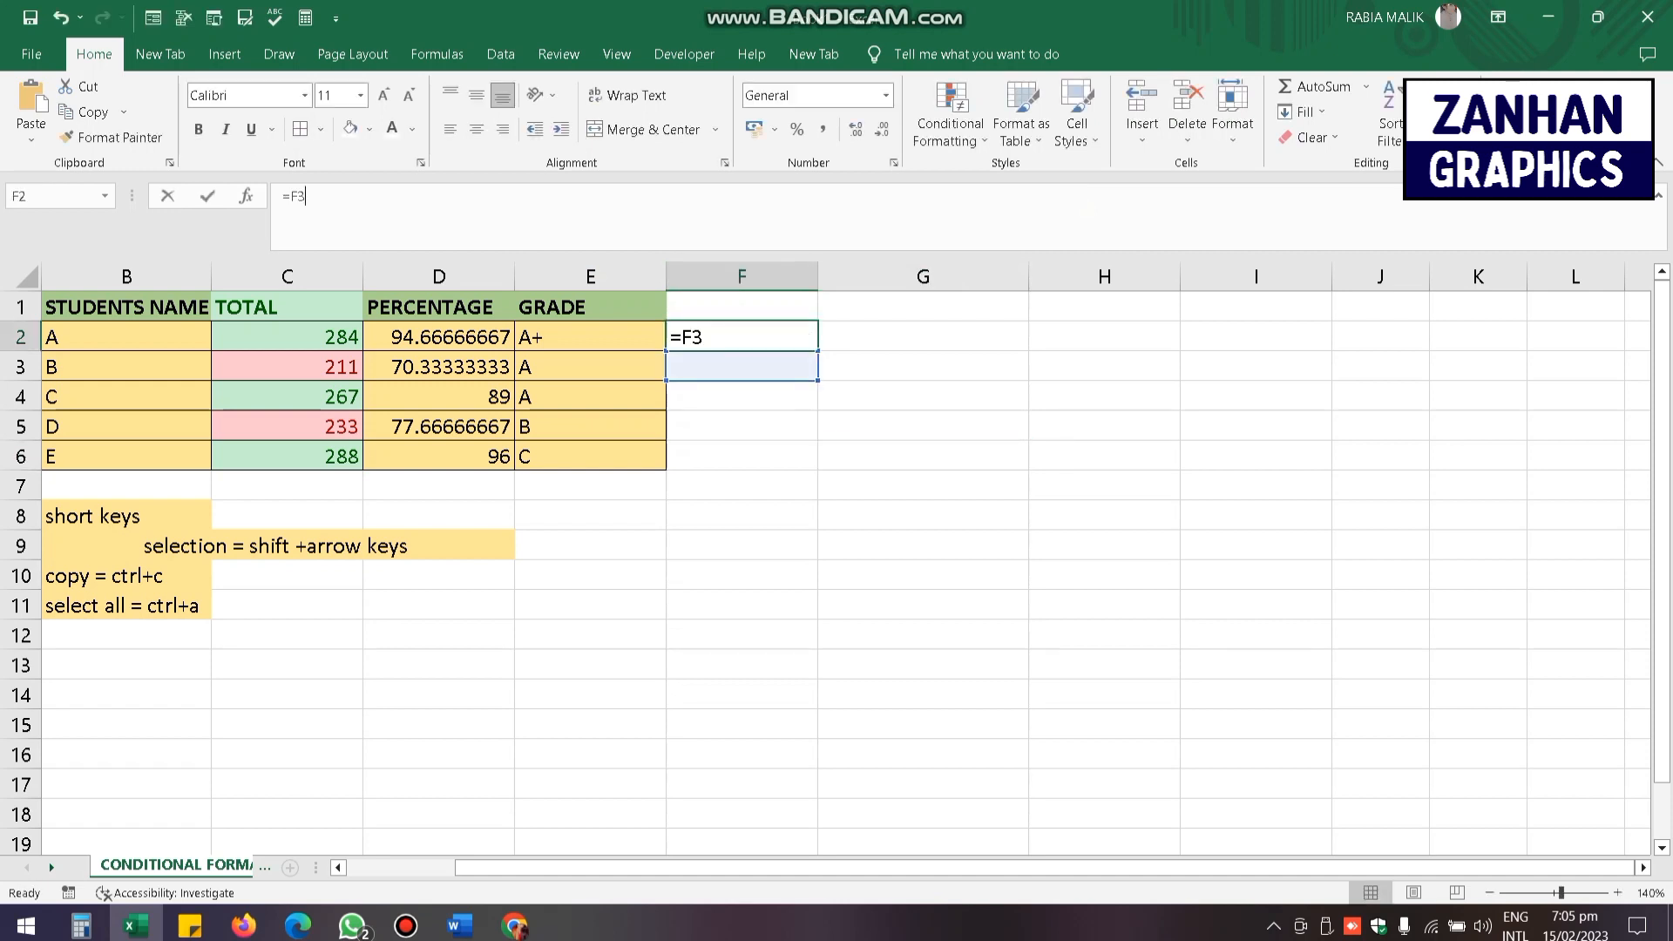
key(BackSpace)
key(BackSpace)
key(BackSpace)
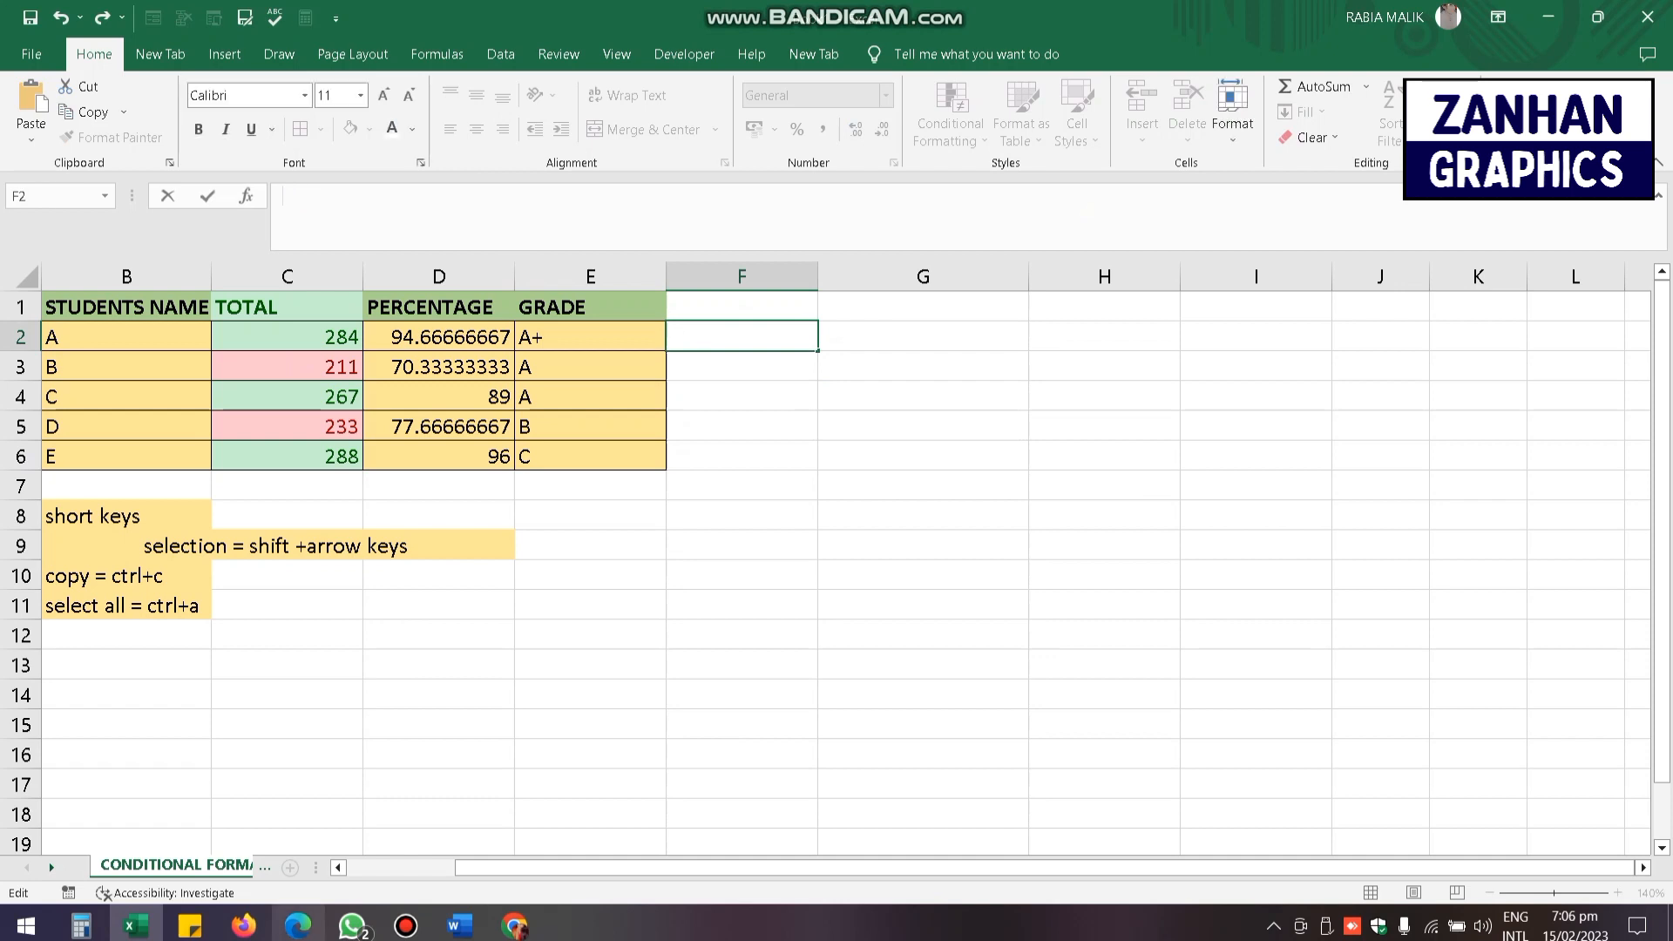
key(ctrl+v)
key(Return)
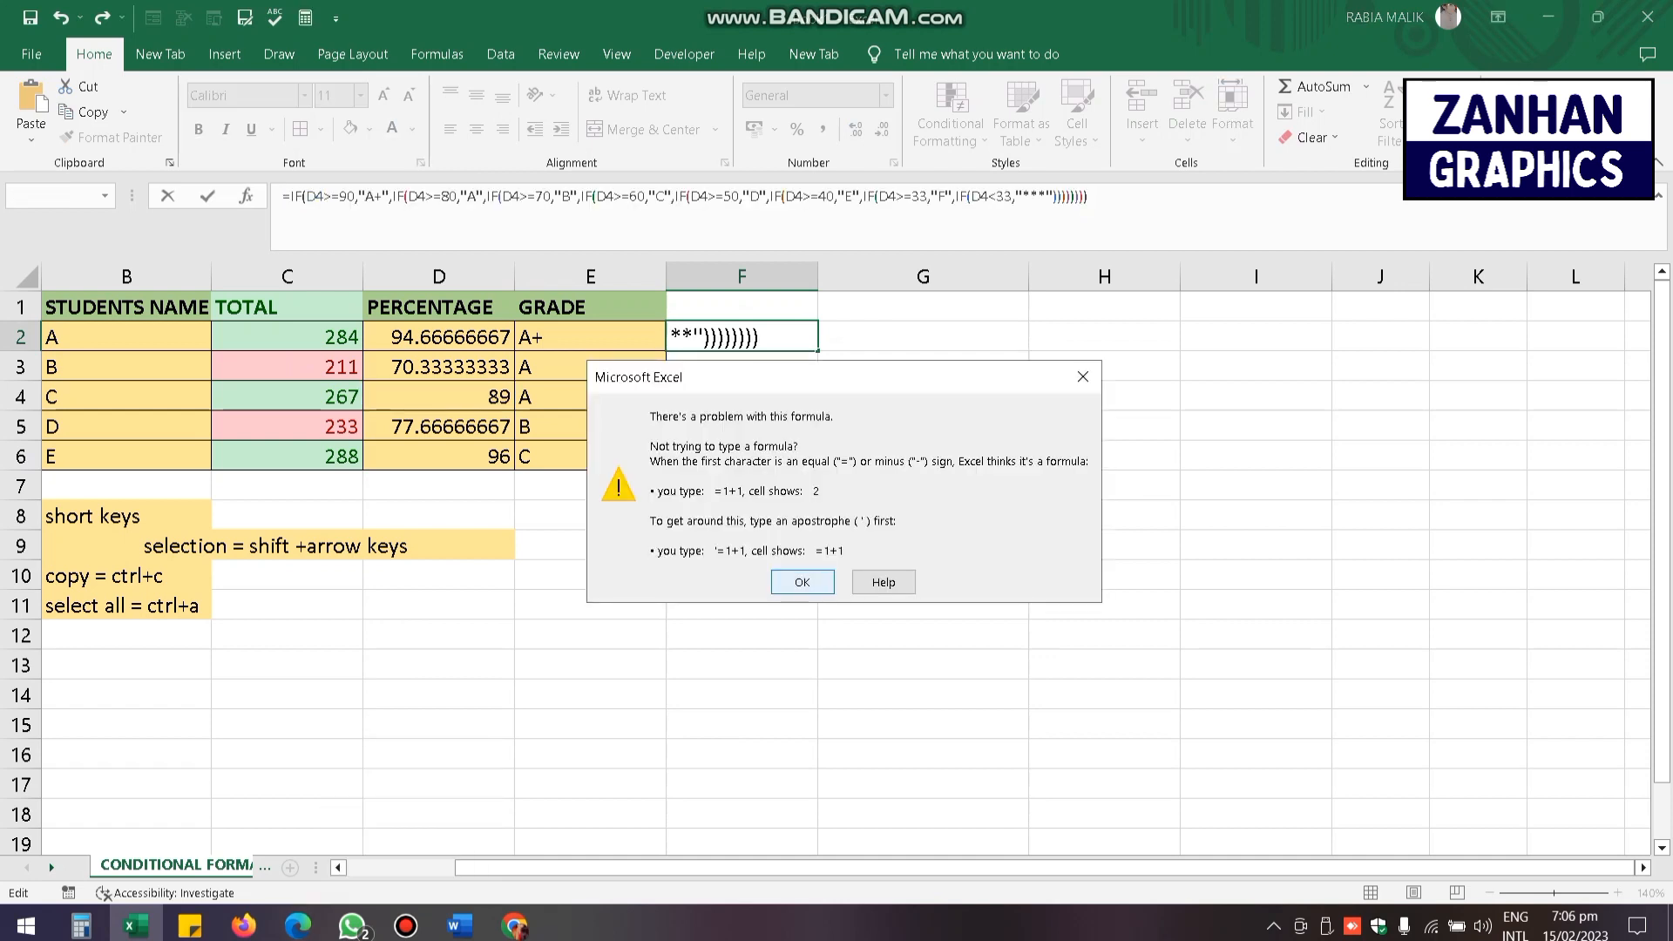
- Dismiss the formula warning and clear the entire nested IF formula from F2
click(1083, 376)
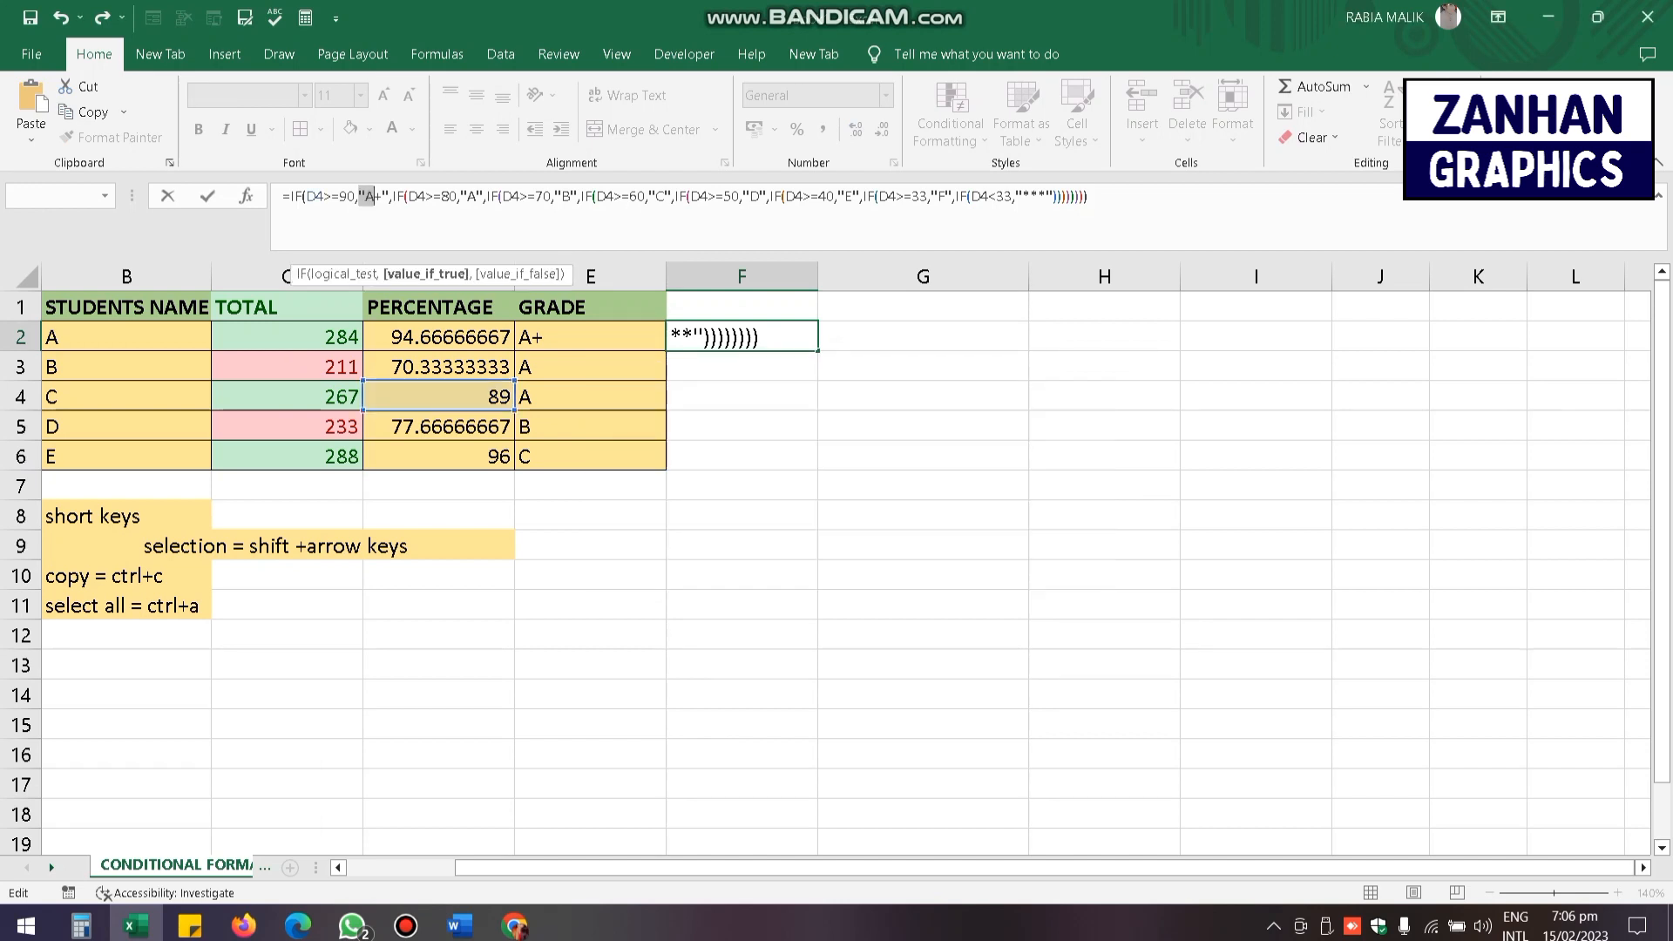
key(Right)
key(ctrl+a)
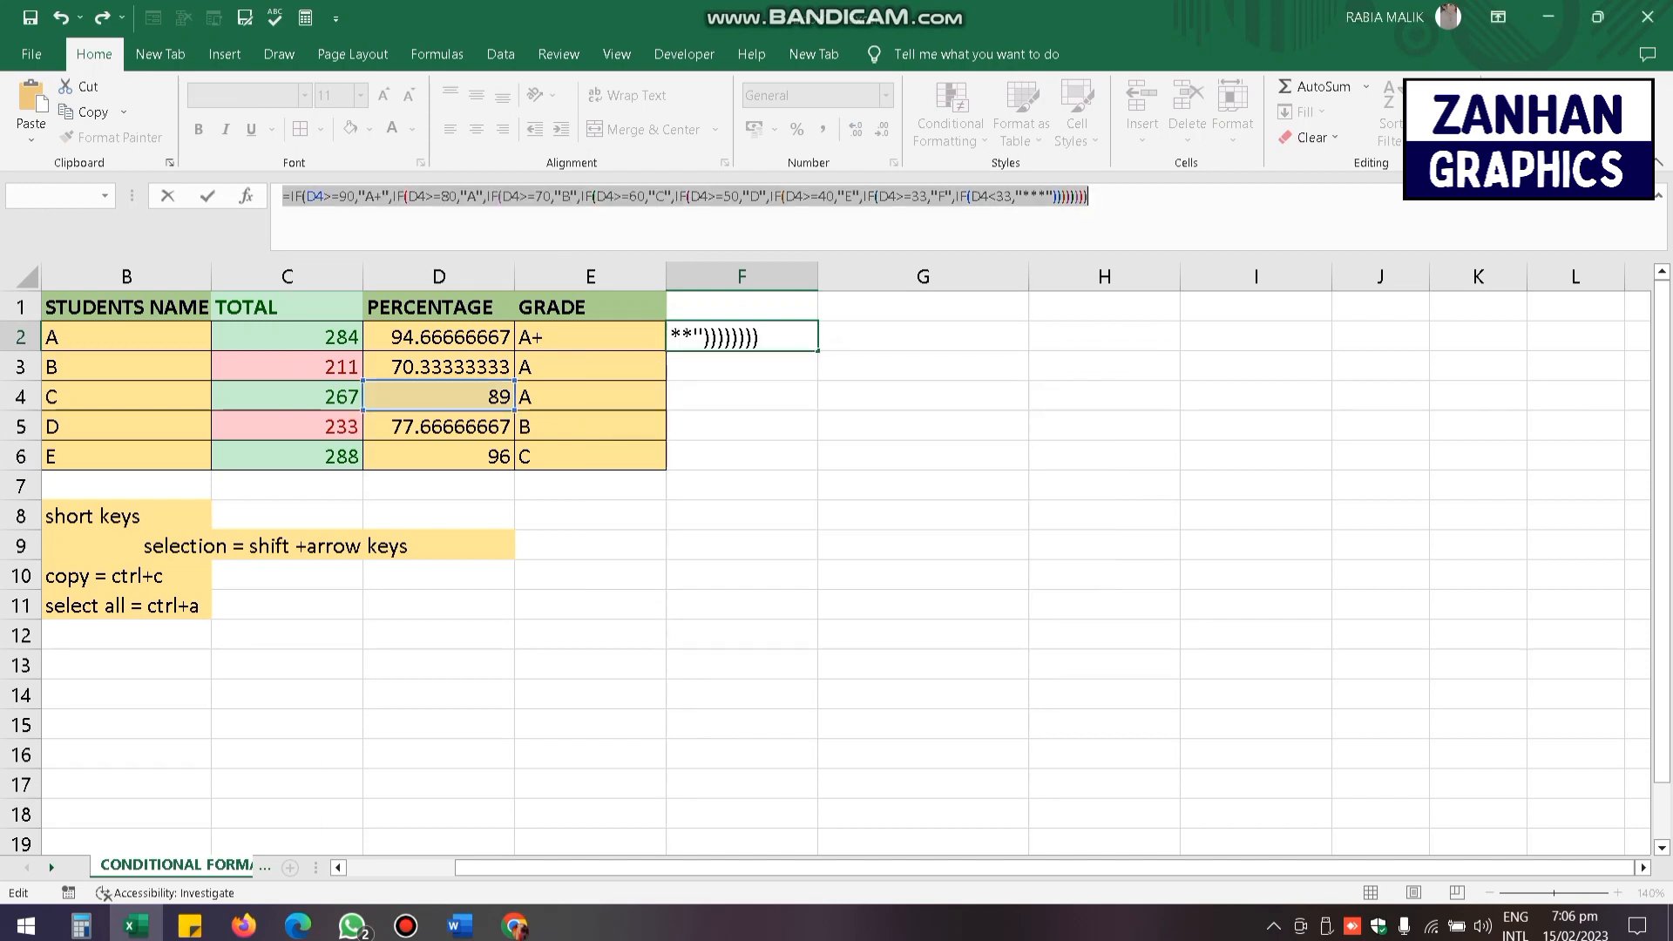
key(BackSpace)
click(923, 366)
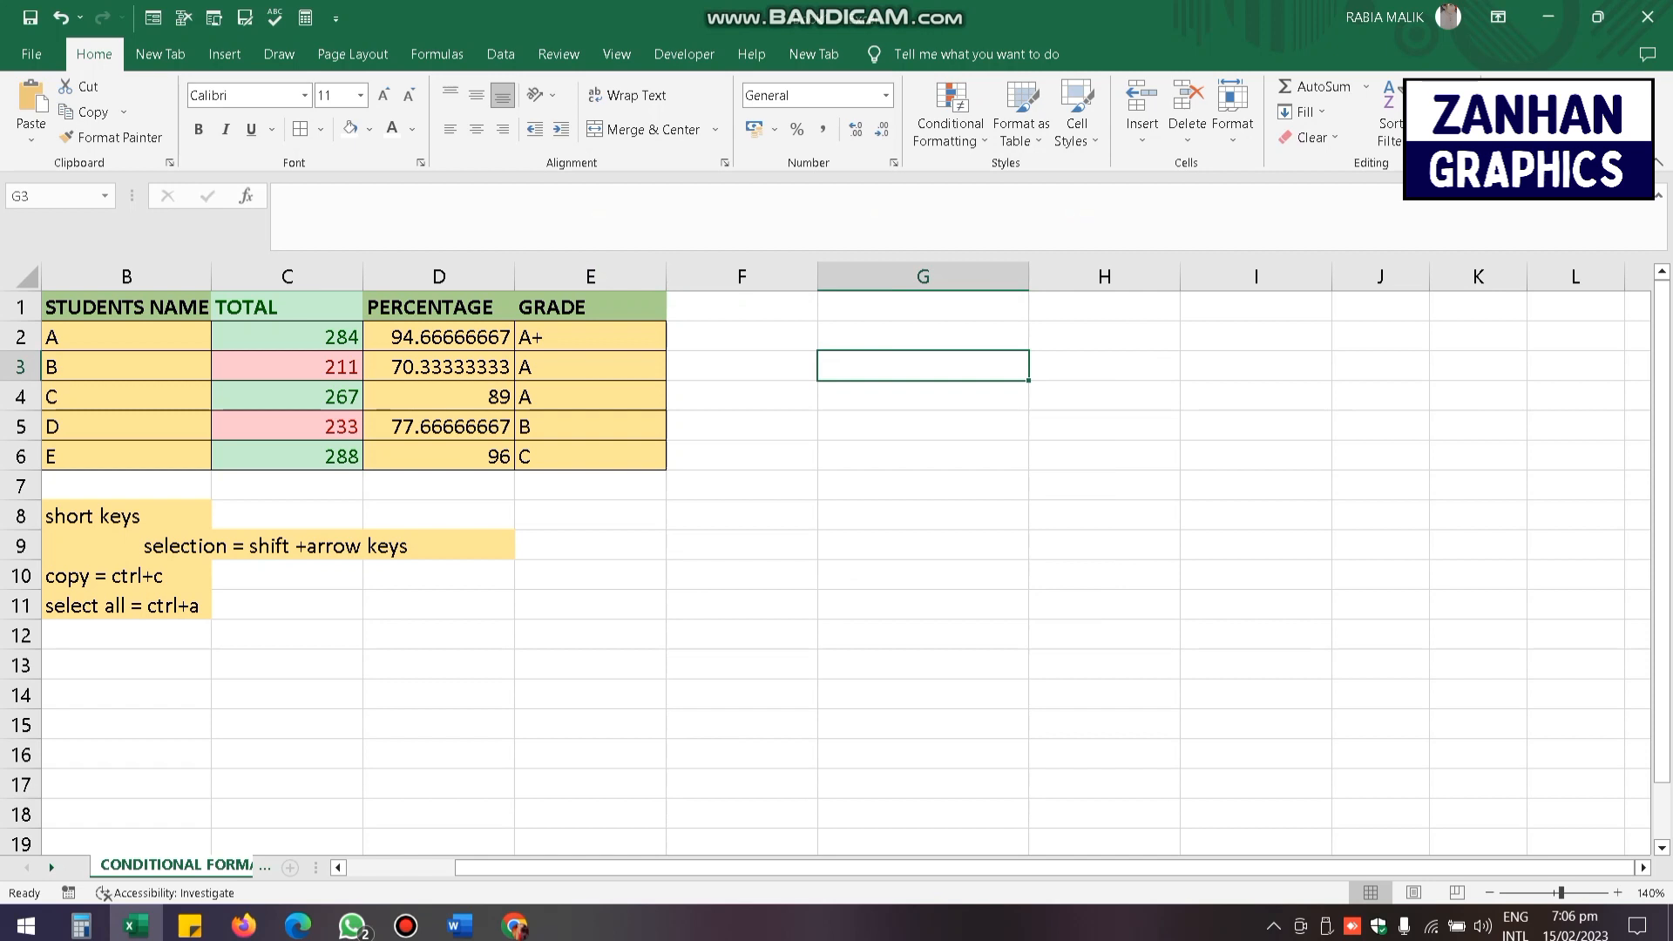
click(742, 336)
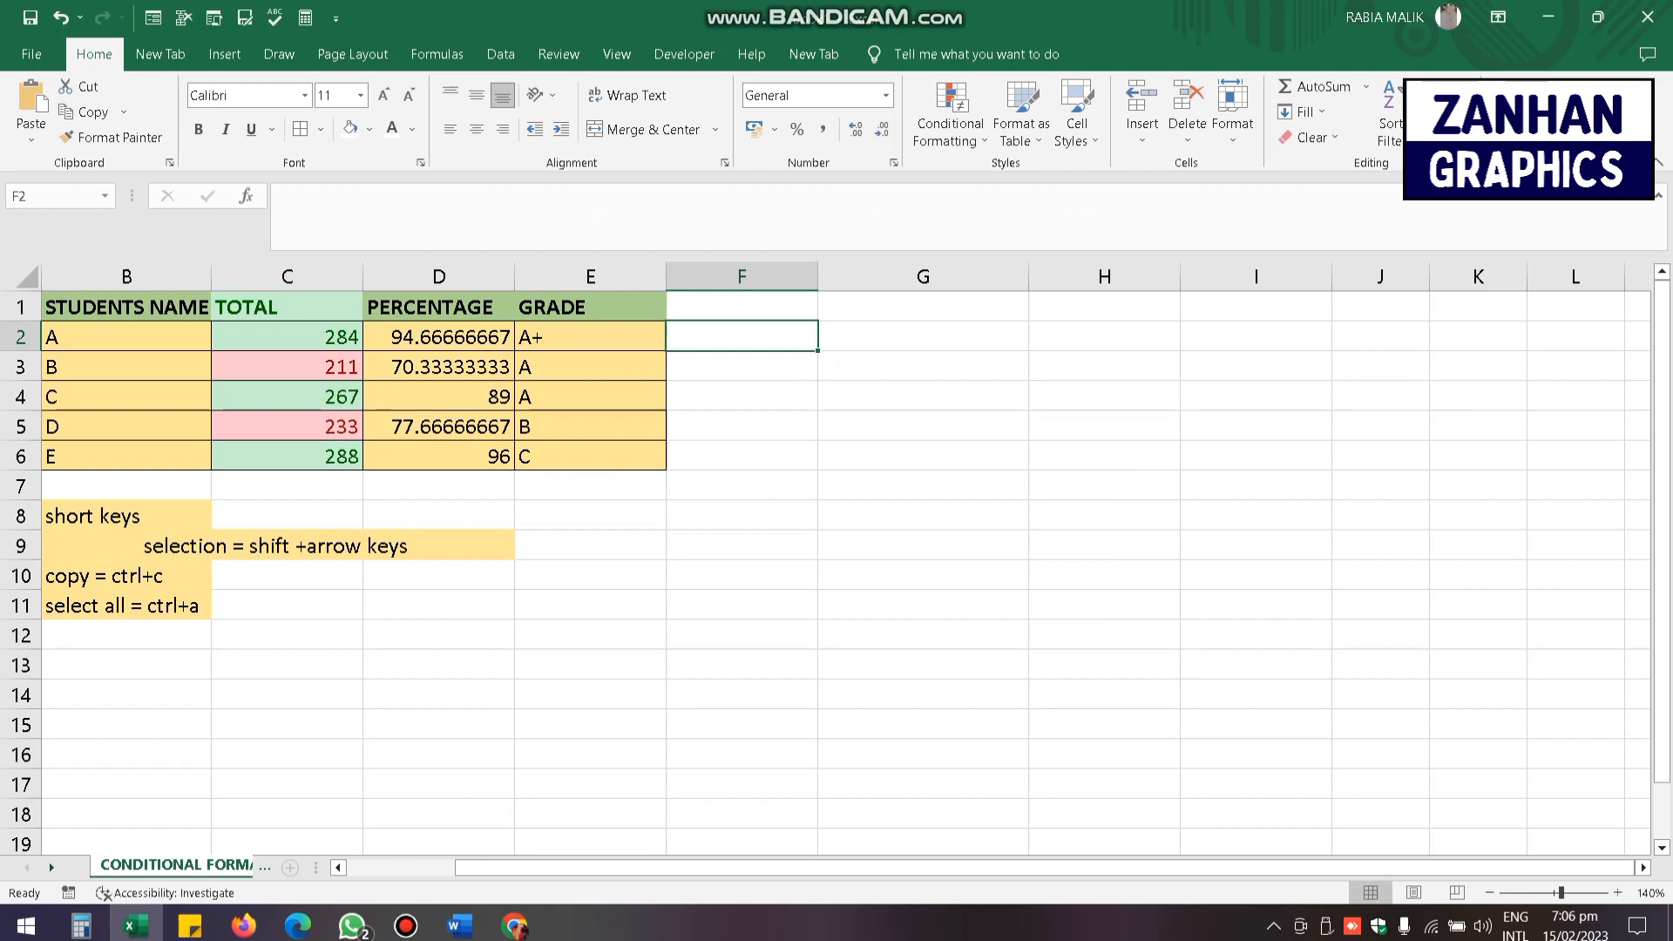
click(439, 308)
click(591, 367)
click(591, 307)
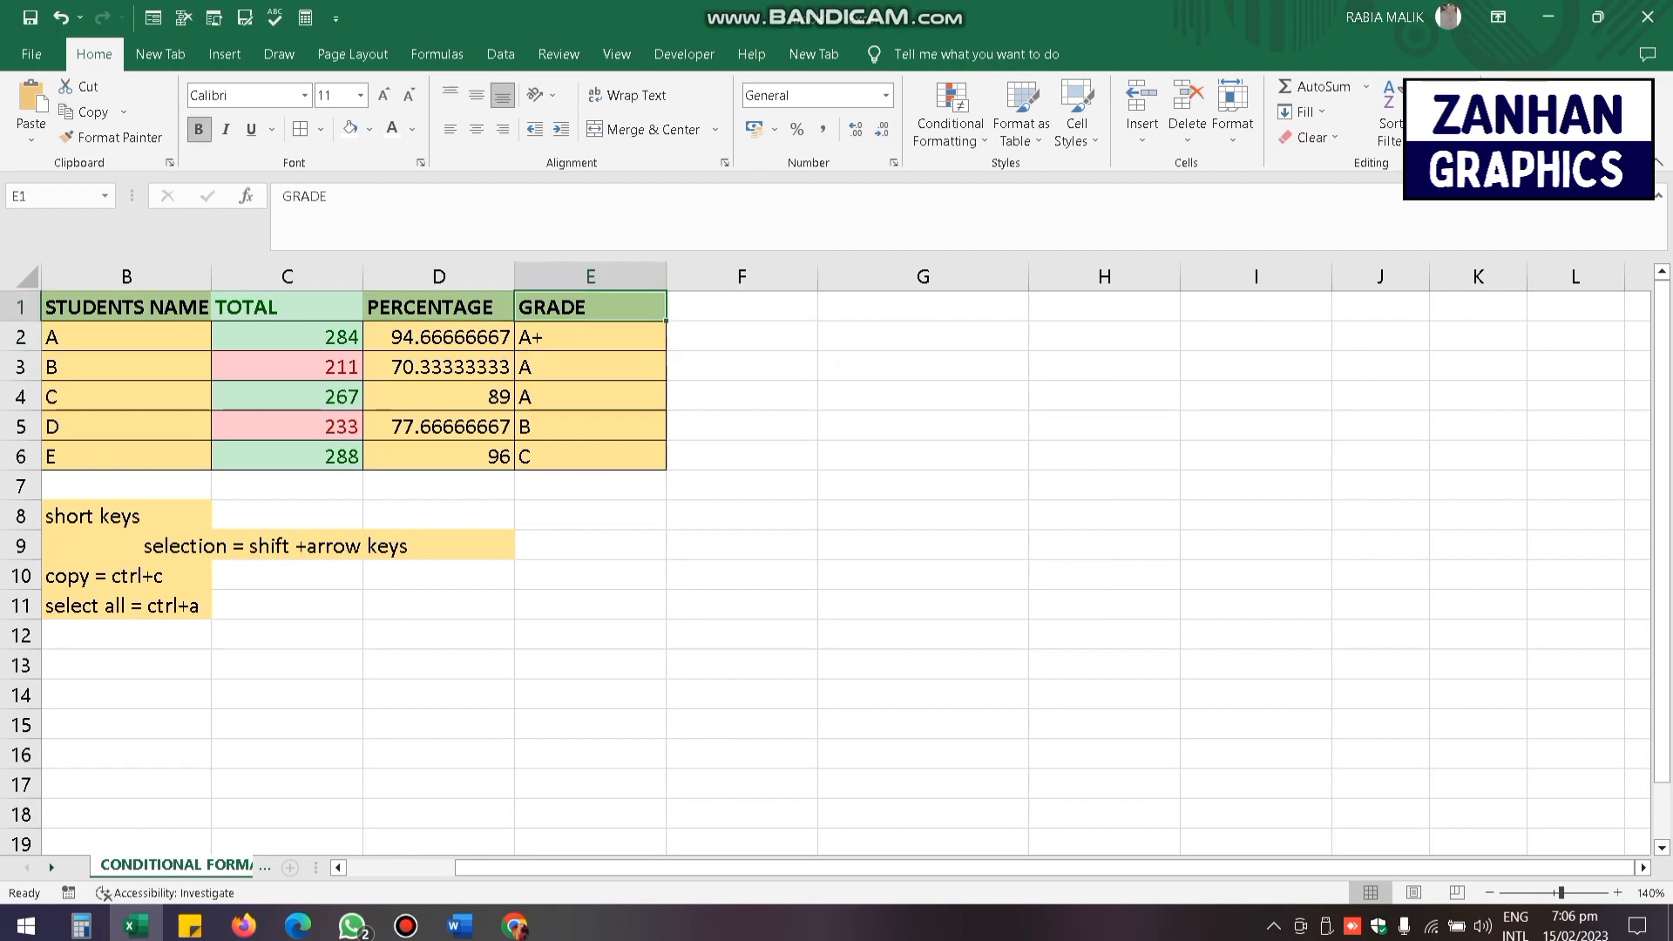
click(591, 337)
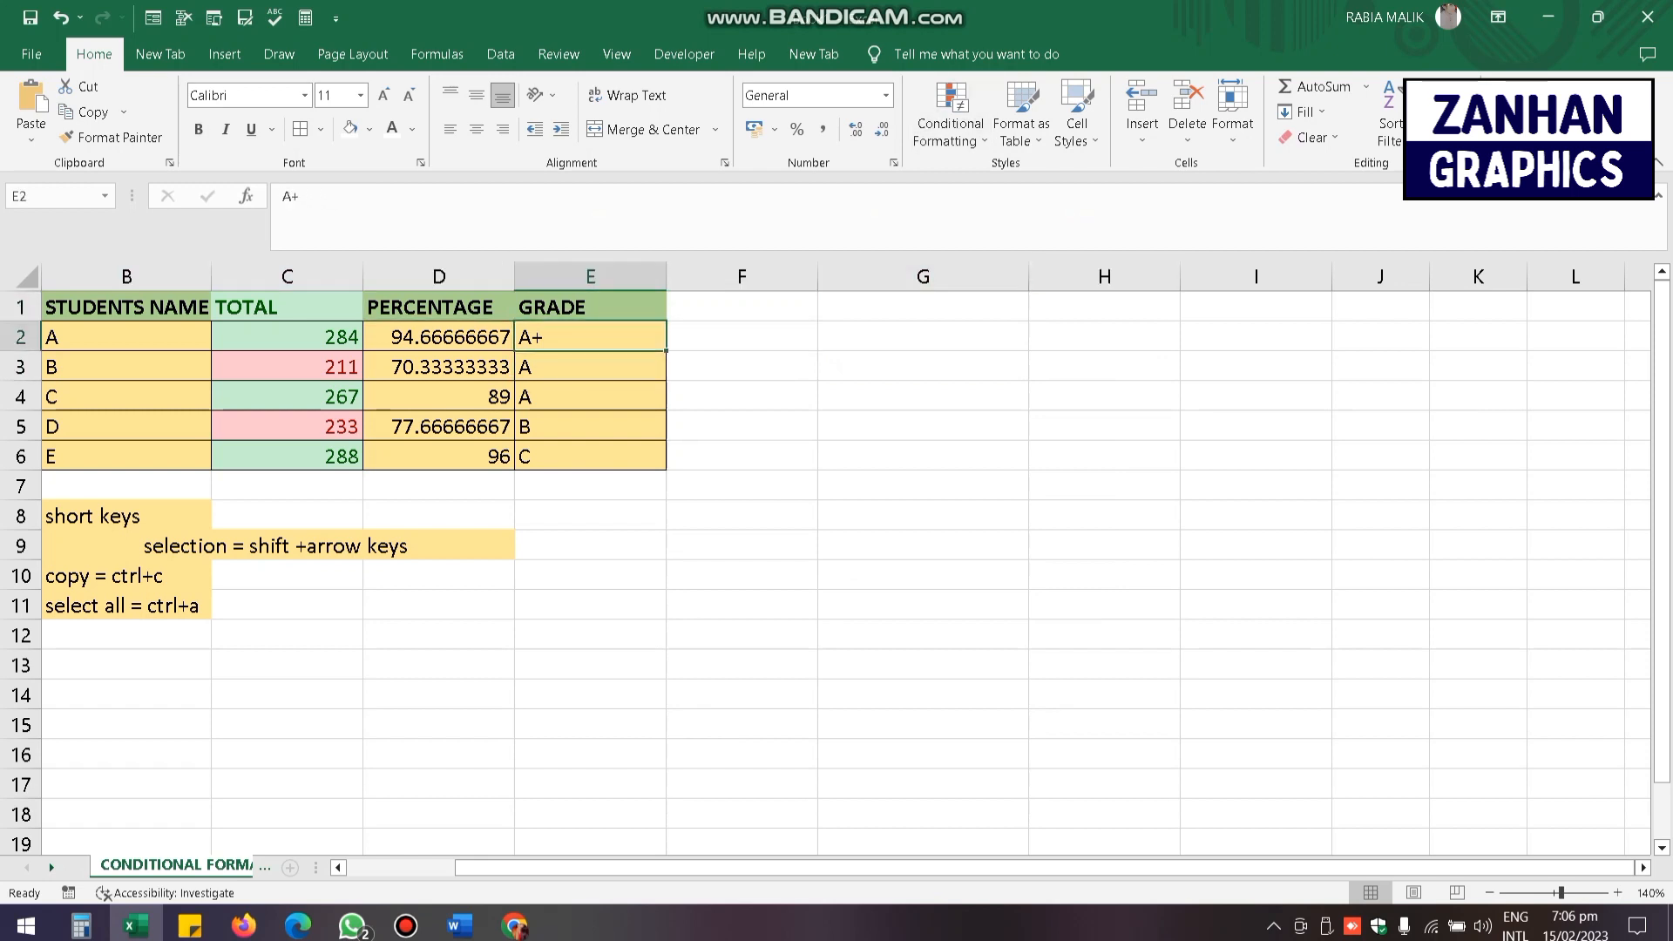
click(247, 196)
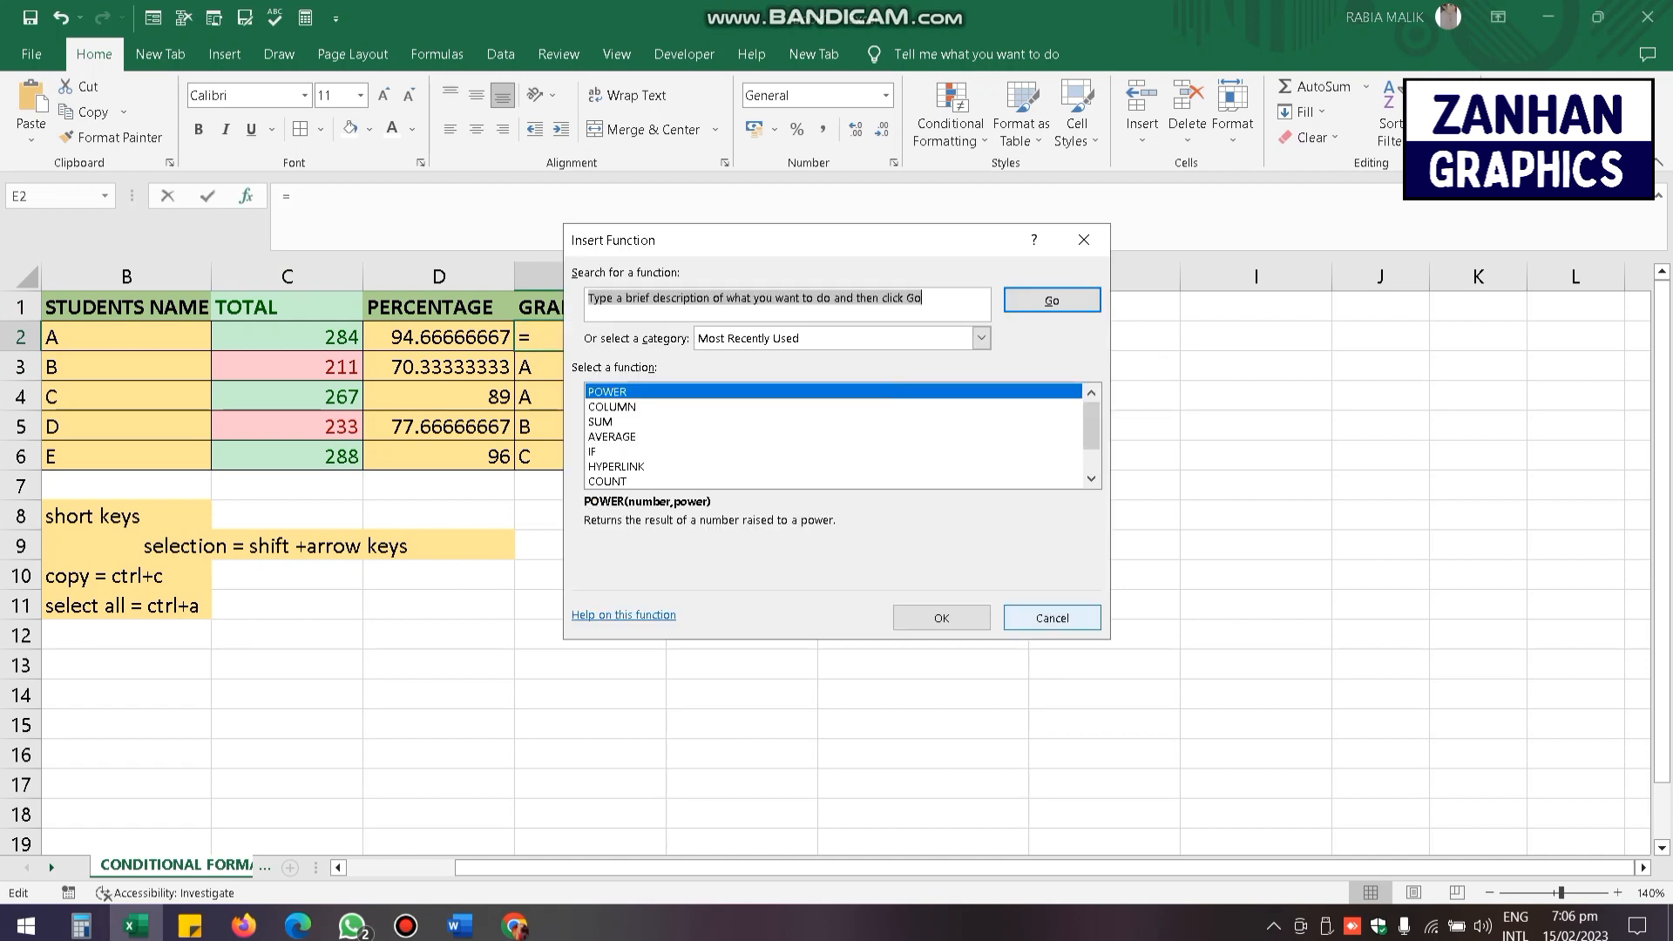
click(1052, 618)
click(741, 635)
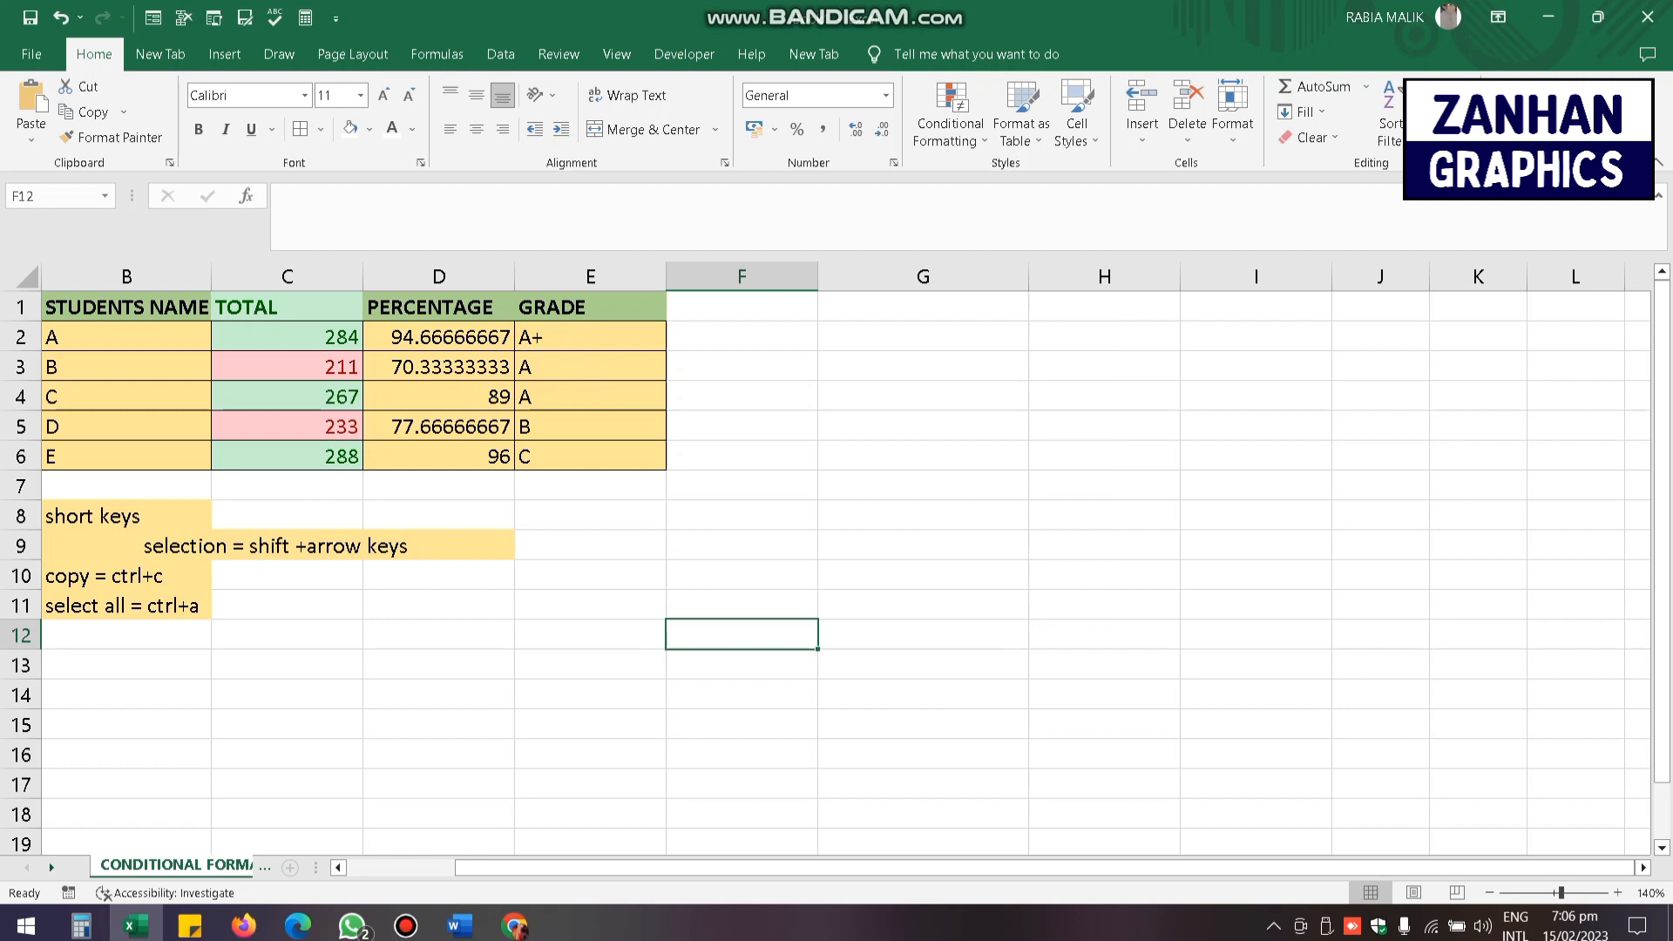
- Examine the students' totals in C2:C6 and the TOTAL header in C1
click(287, 337)
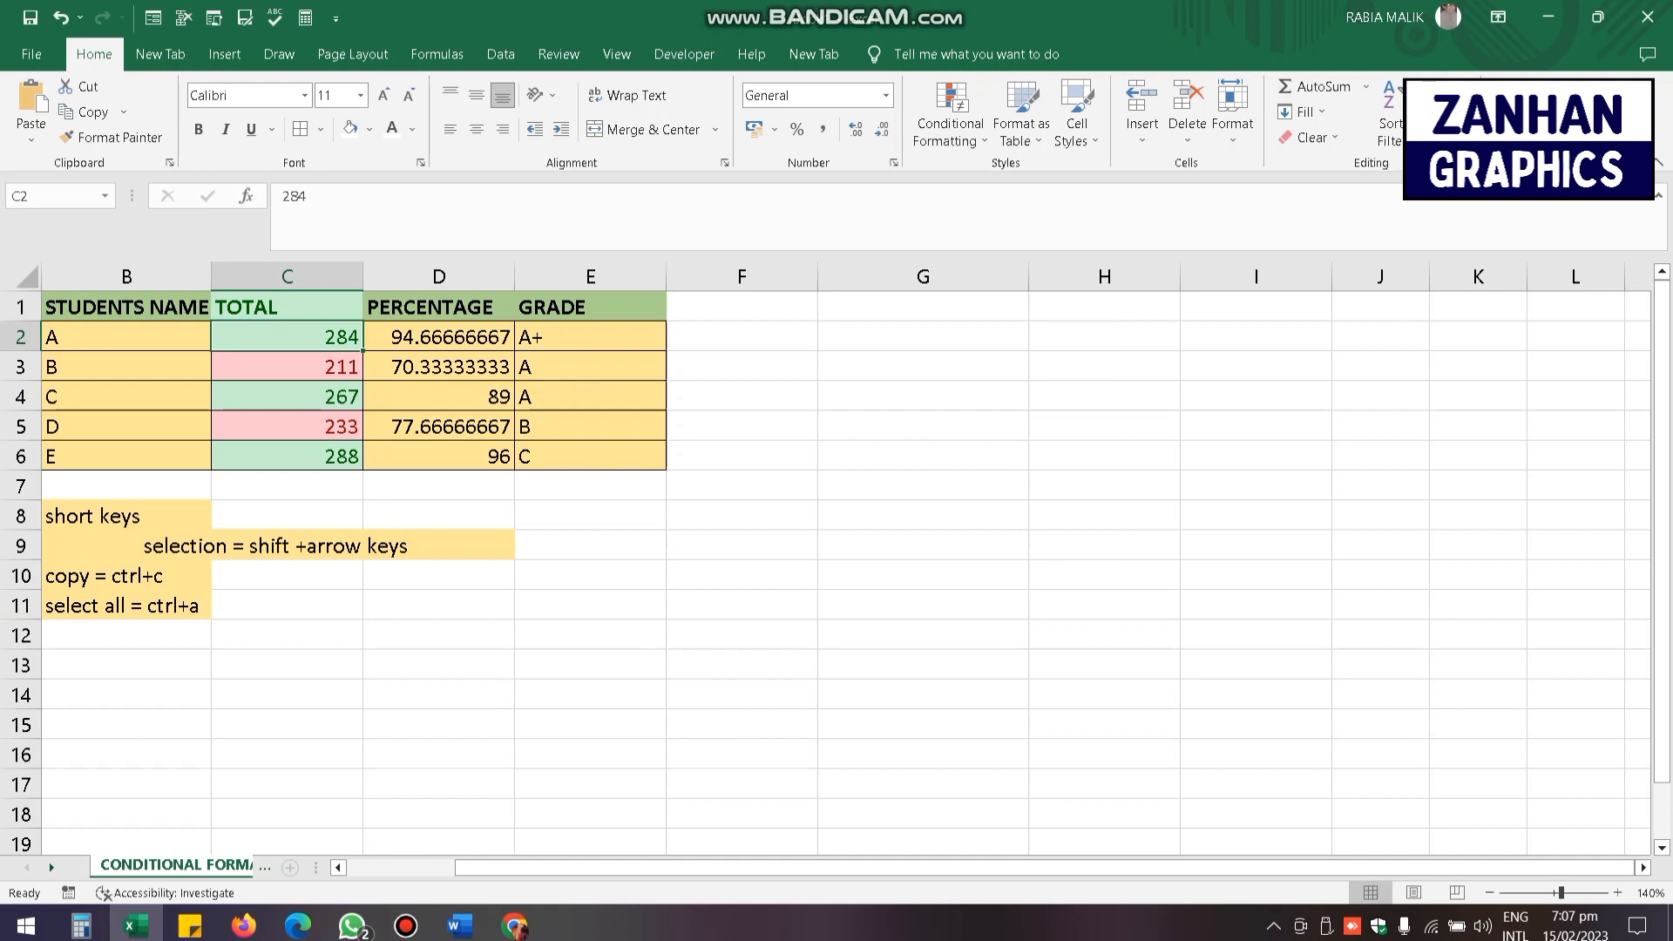
key(Down)
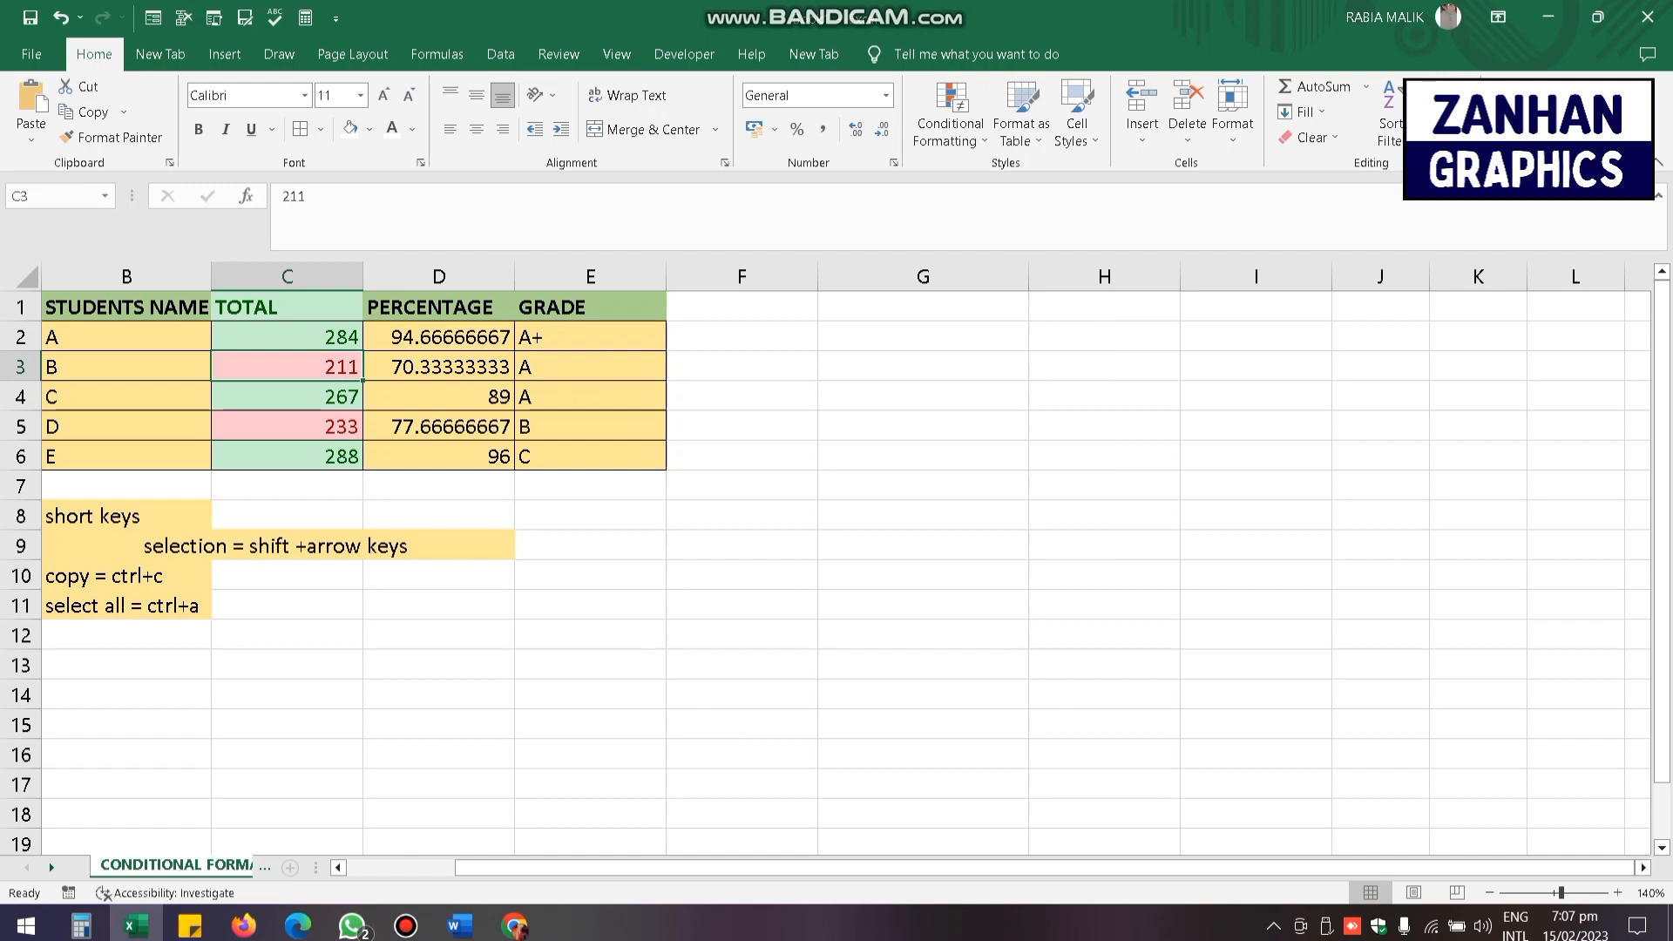
click(287, 457)
key(Up)
key(Up)
key(Up)
key(Up)
key(Up)
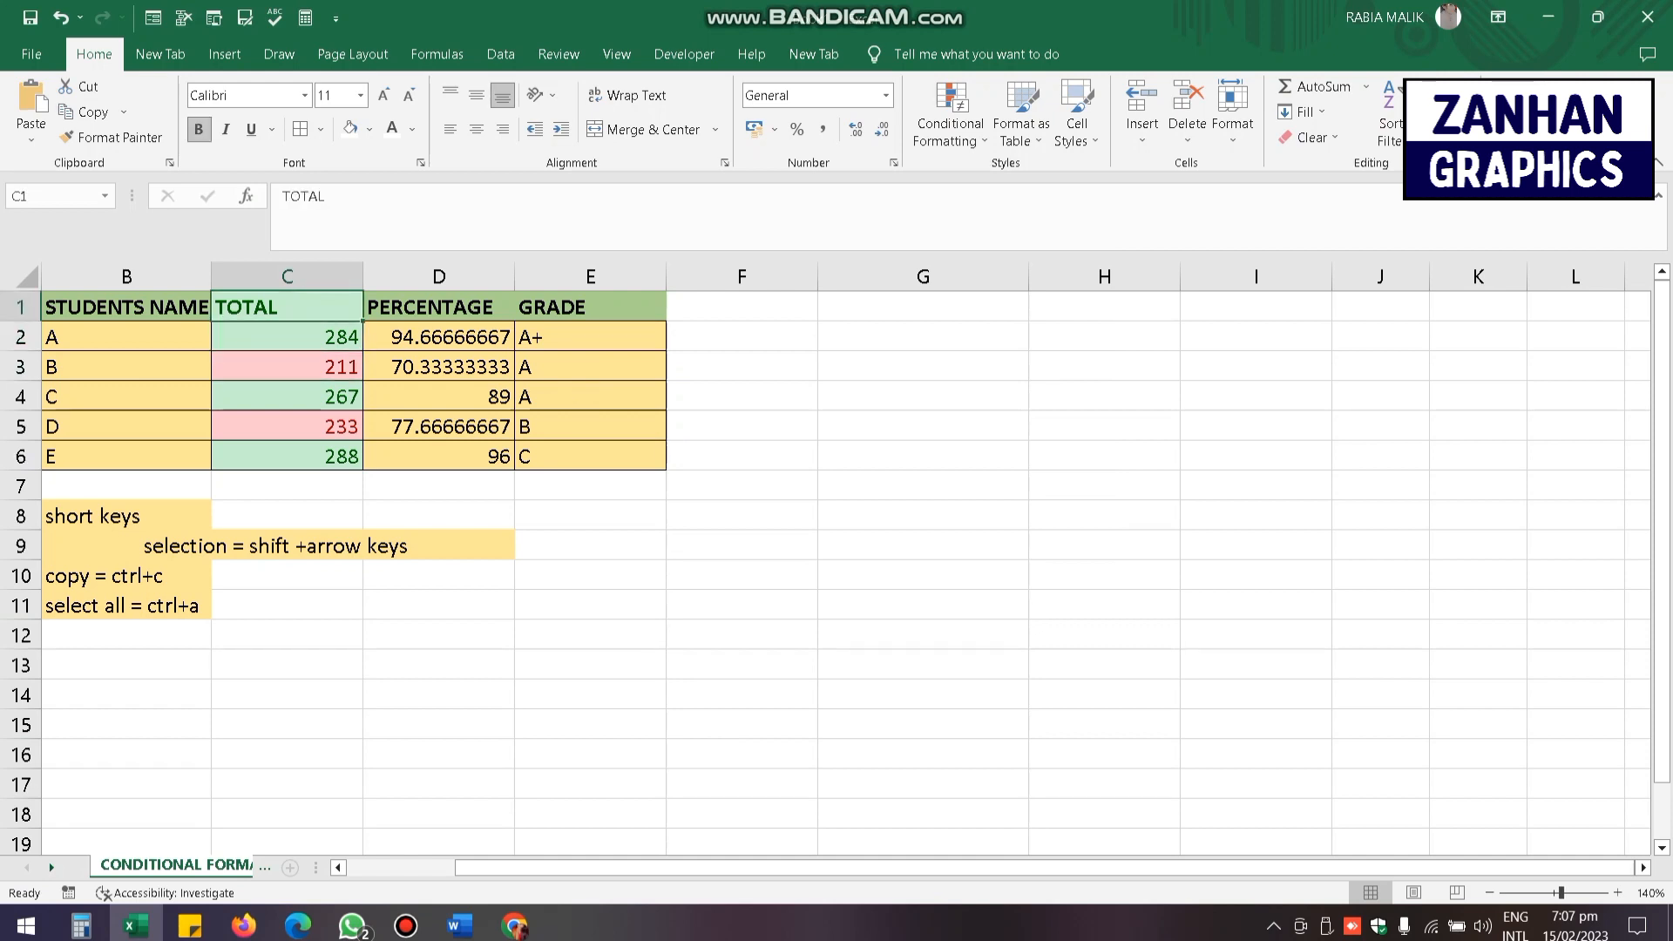
- Try filling the TOTAL header from C1 down through C6, and undo the fill
key(shift+Down)
key(shift+Down)
key(shift+Down)
key(shift+Down)
key(shift+Down)
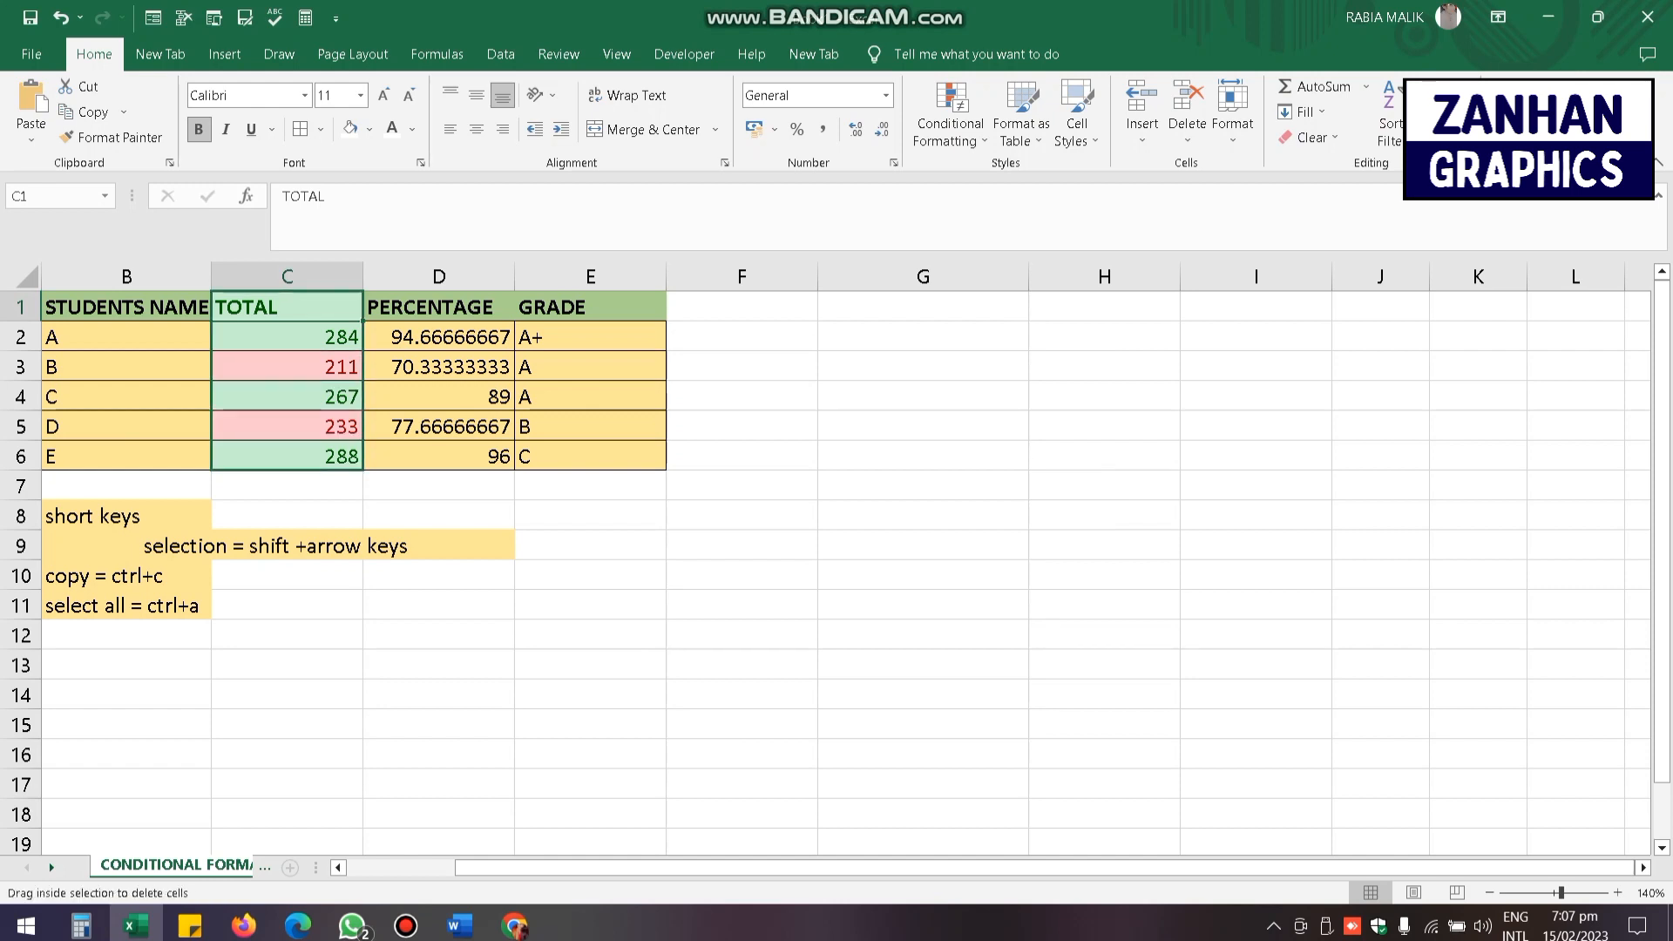
key(ctrl+d)
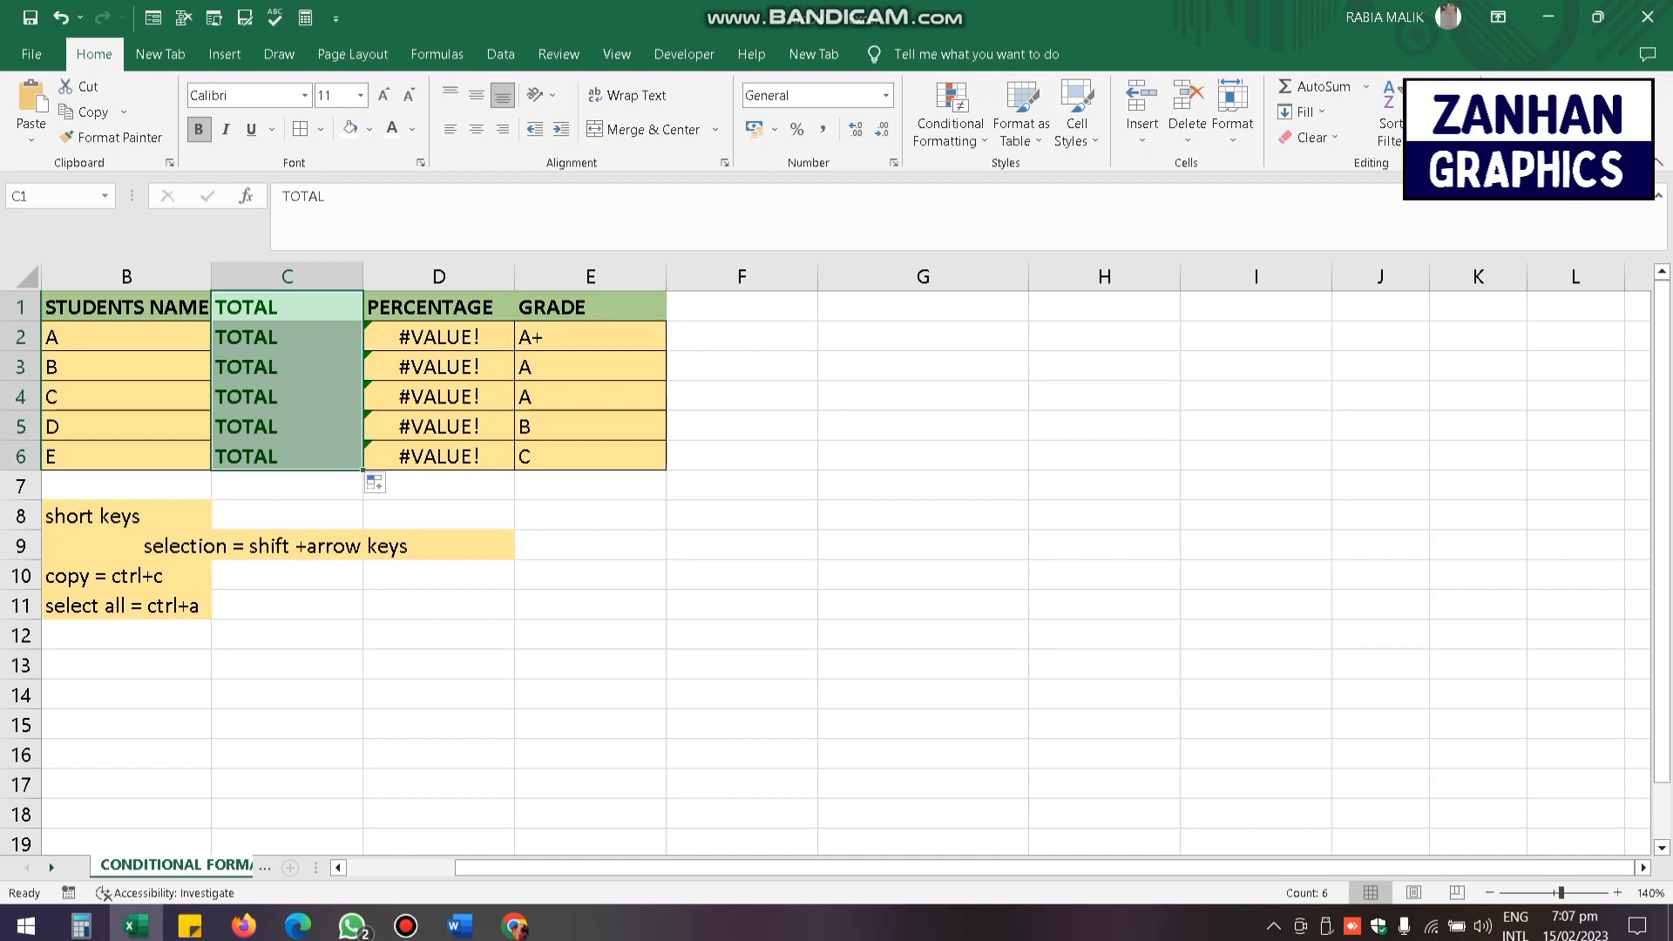
key(ctrl+z)
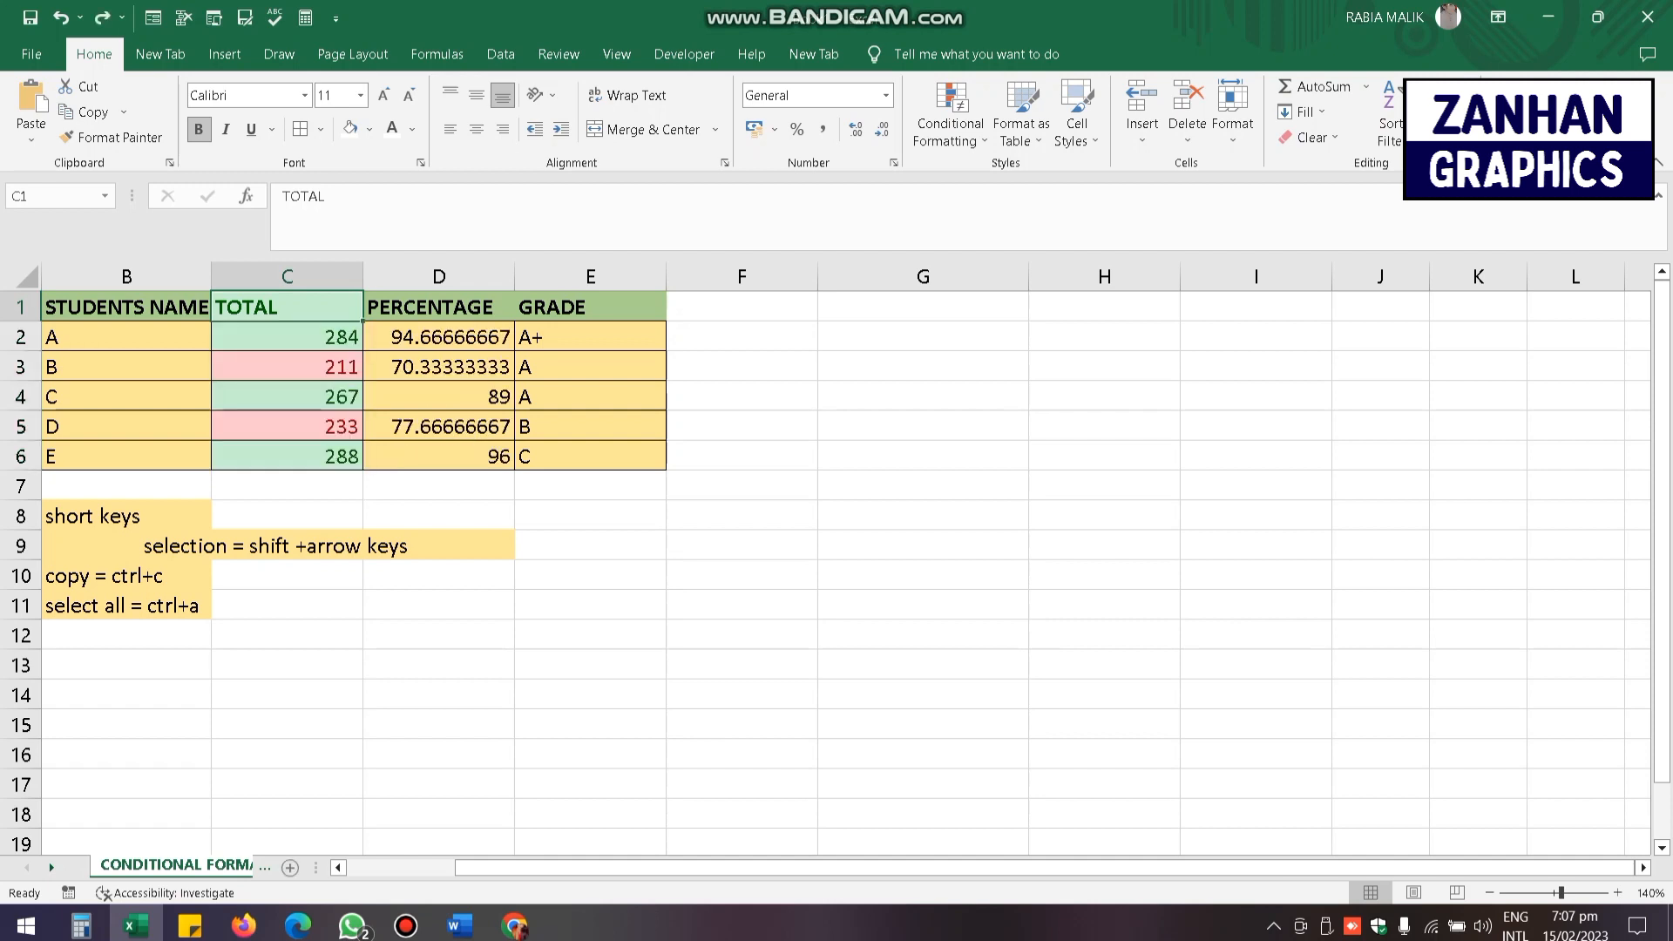
- Select the whole TOTAL column from C1 to C6, and return to the header cell C1
click(288, 486)
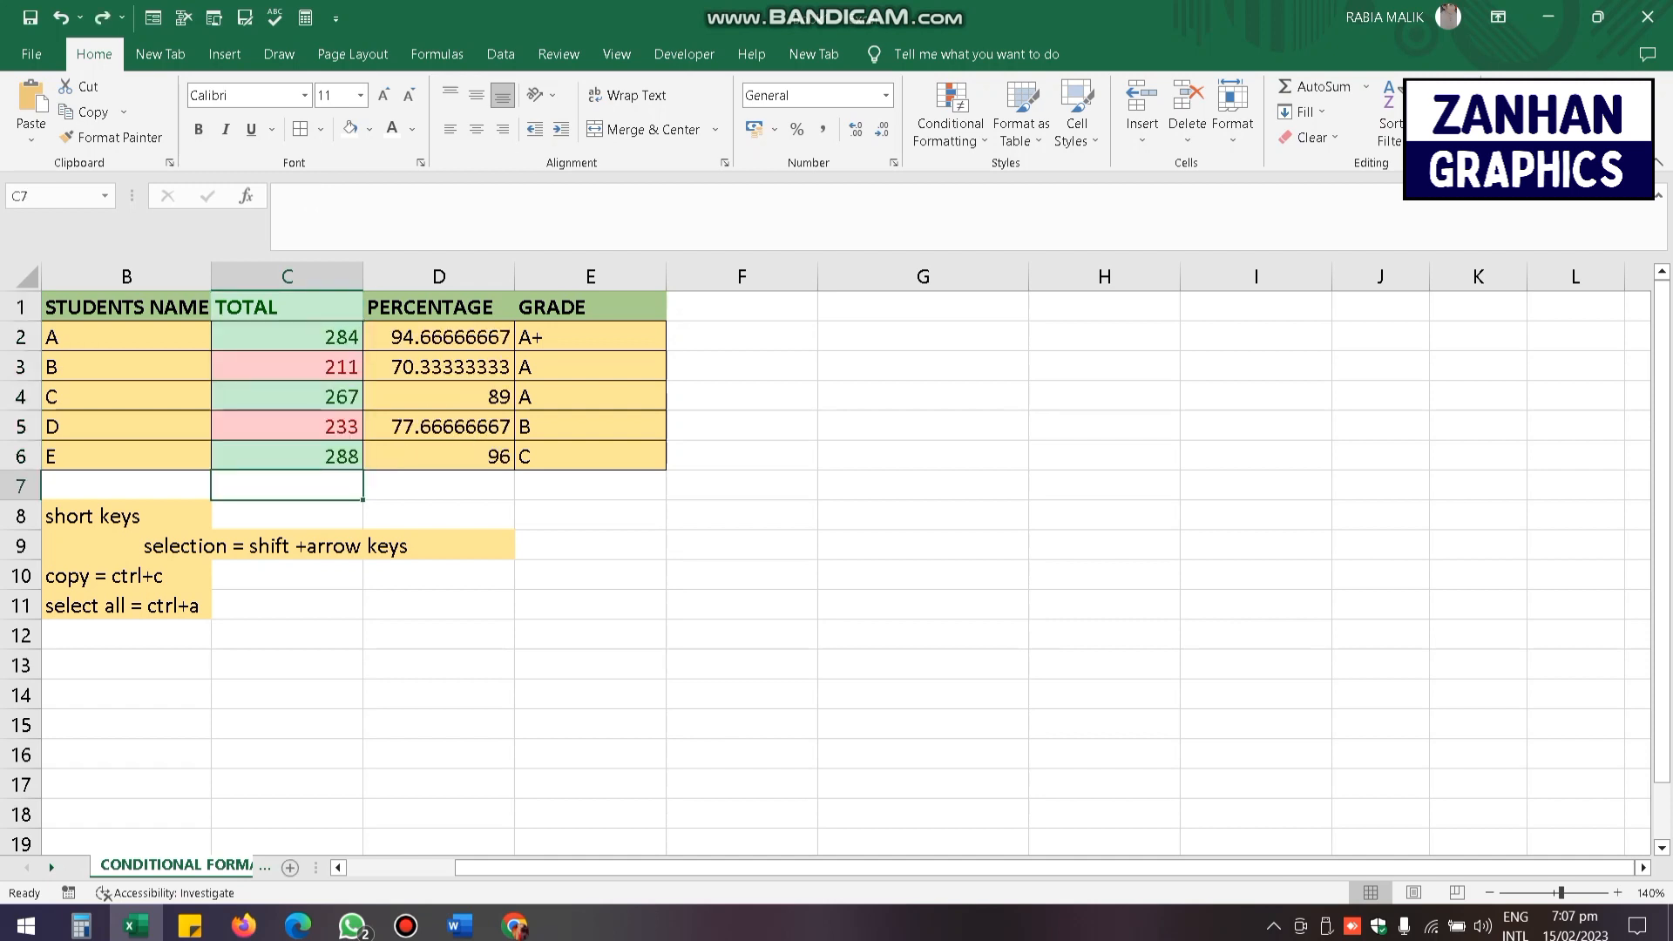
click(288, 307)
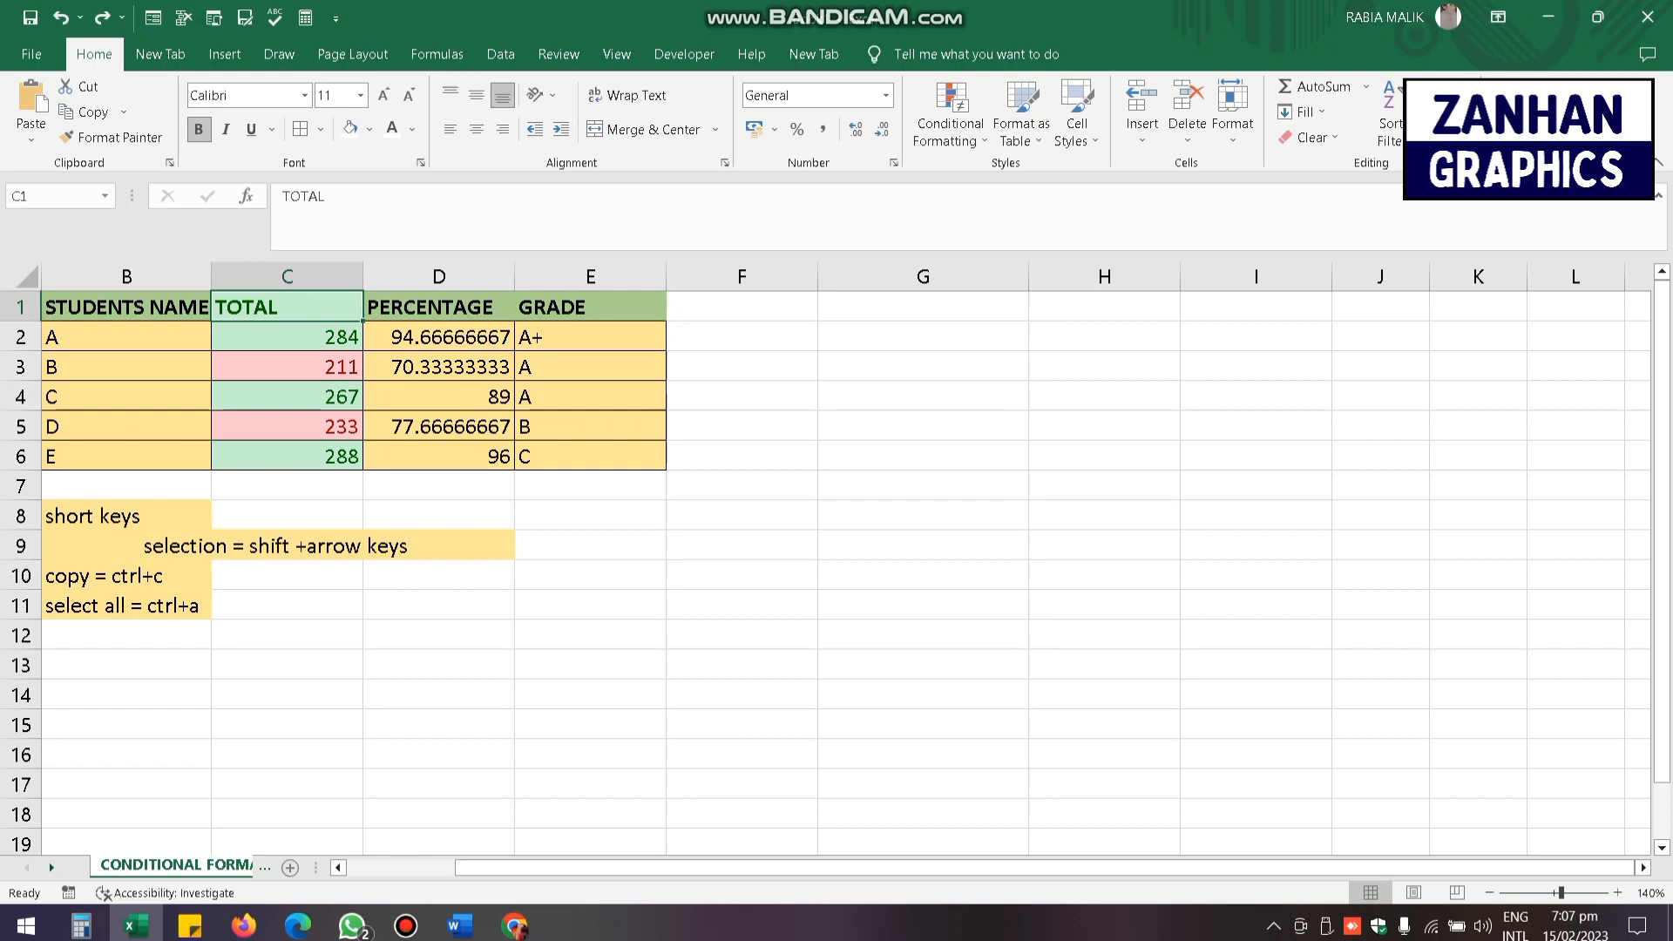
key(ctrl+shift+Down)
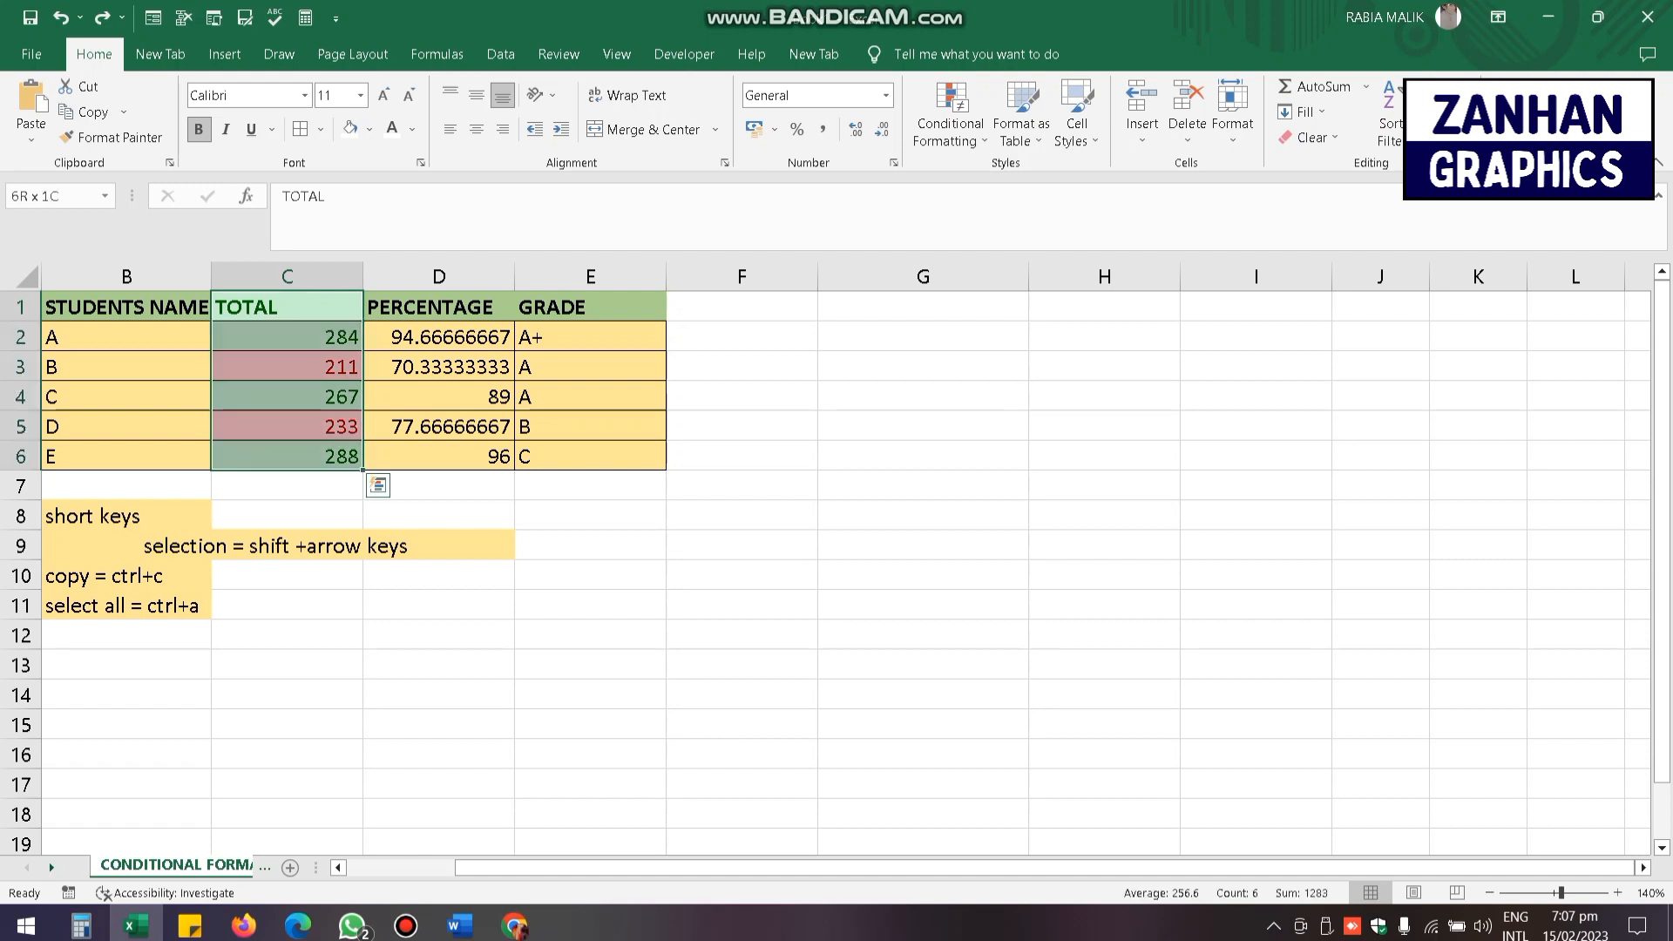
click(439, 516)
click(287, 307)
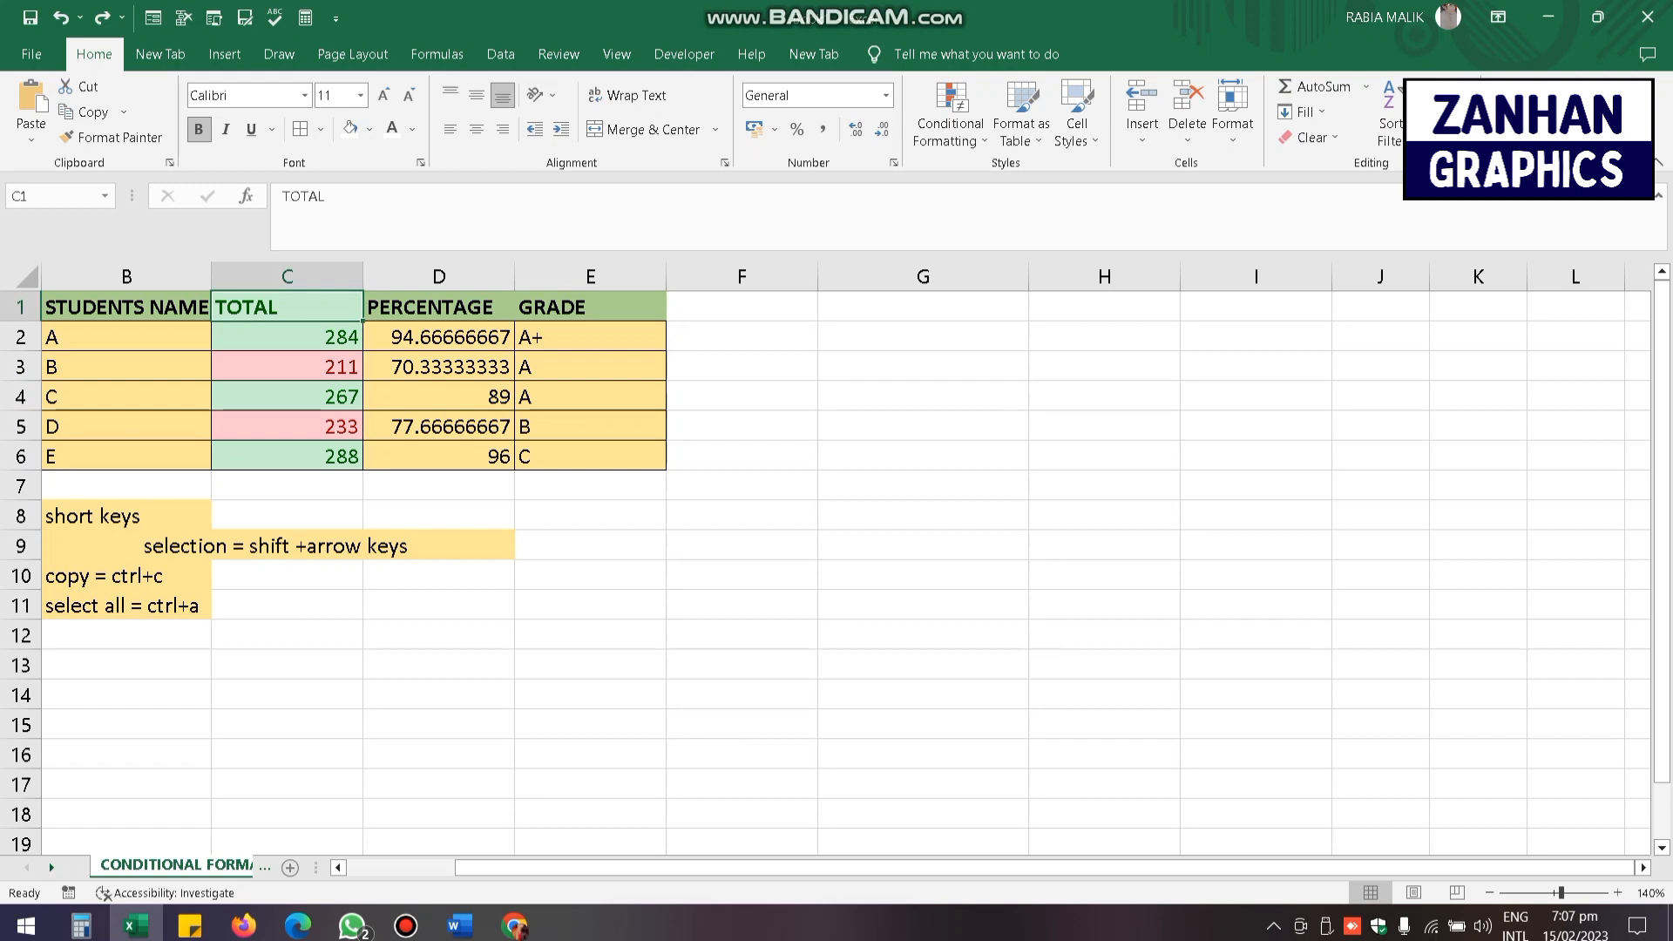
- Apply a Less Than 250 highlight rule to C1:C6, using Yellow Fill with Dark Yellow Text
key(ctrl+shift+Down)
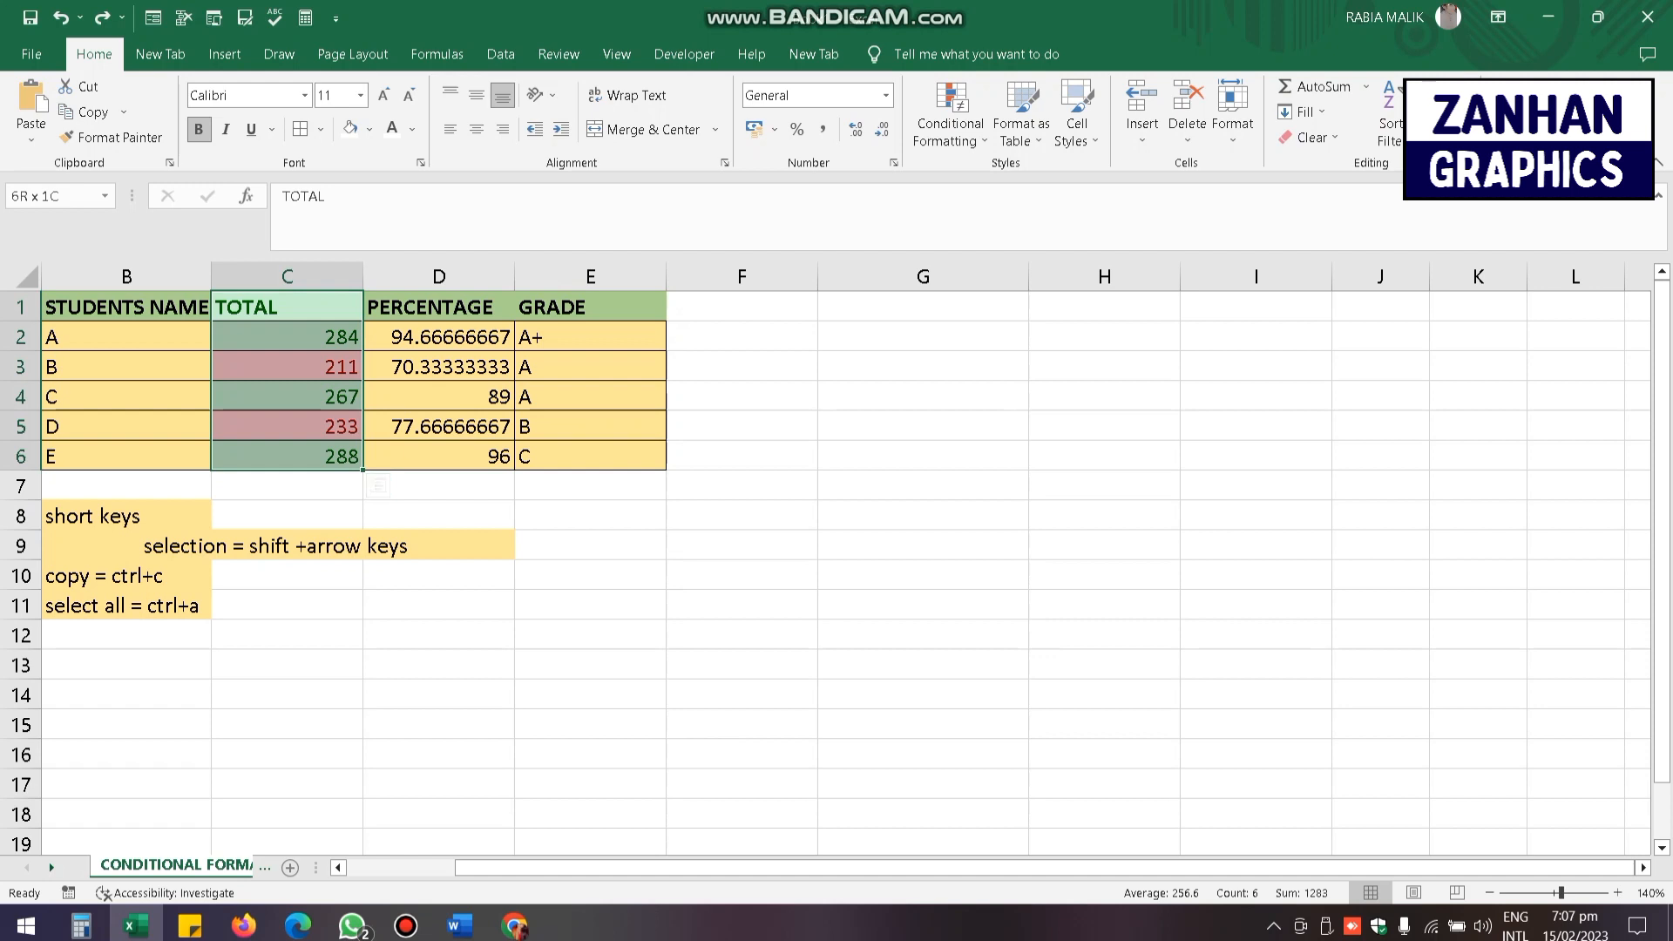
click(951, 115)
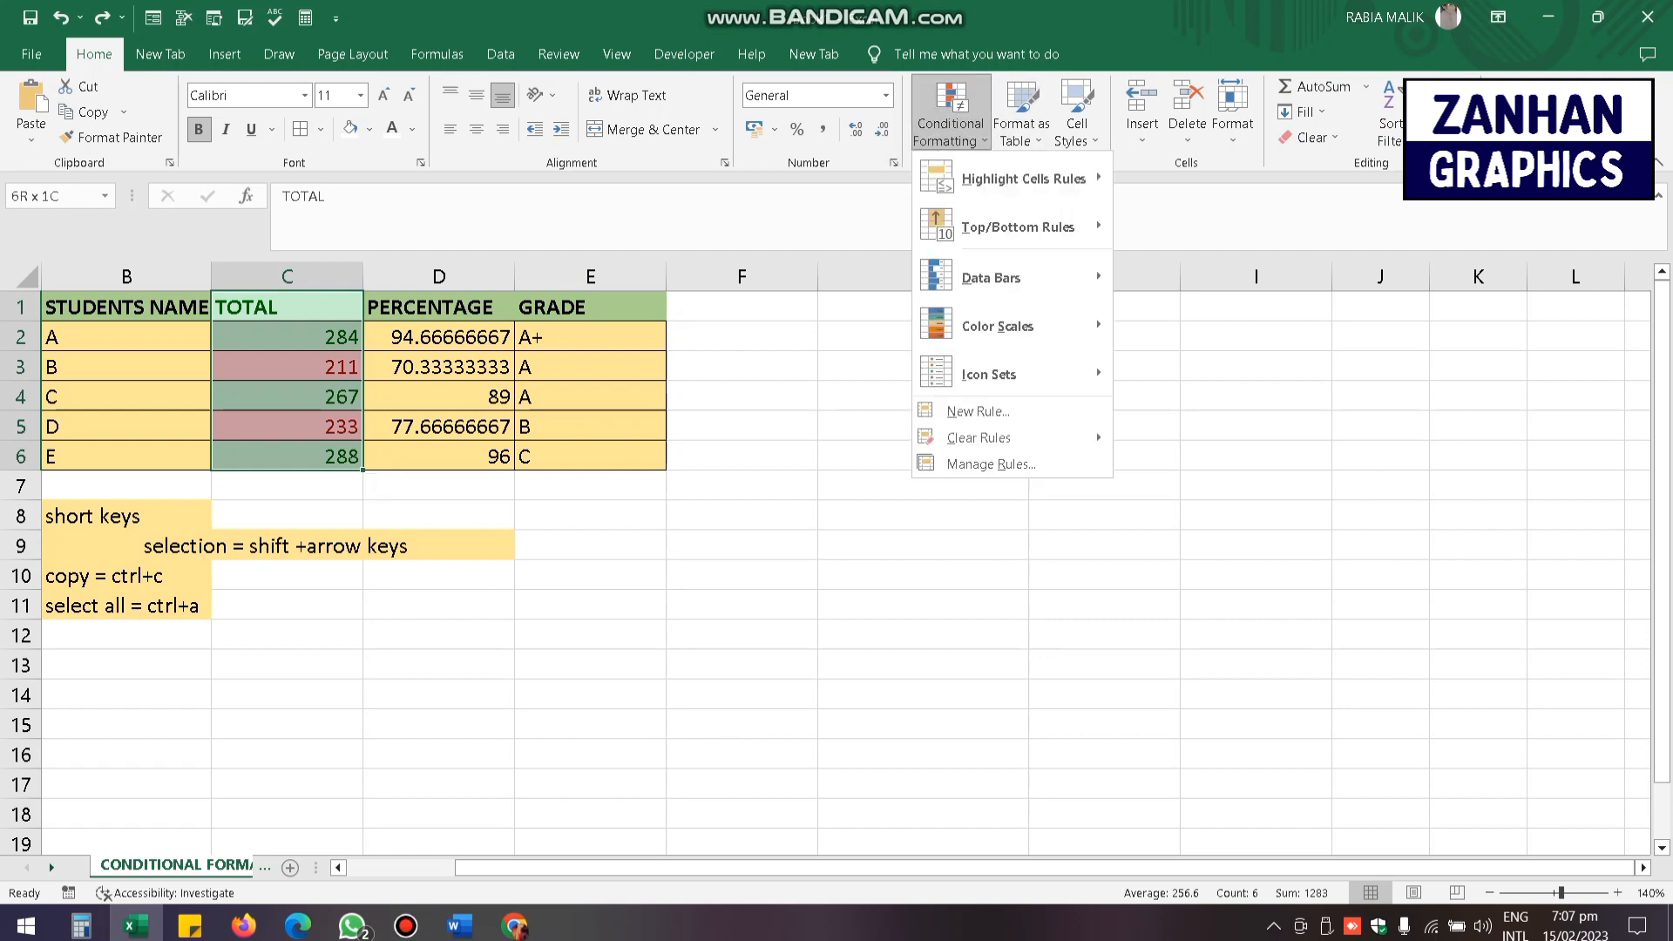
mouse_move(1024, 179)
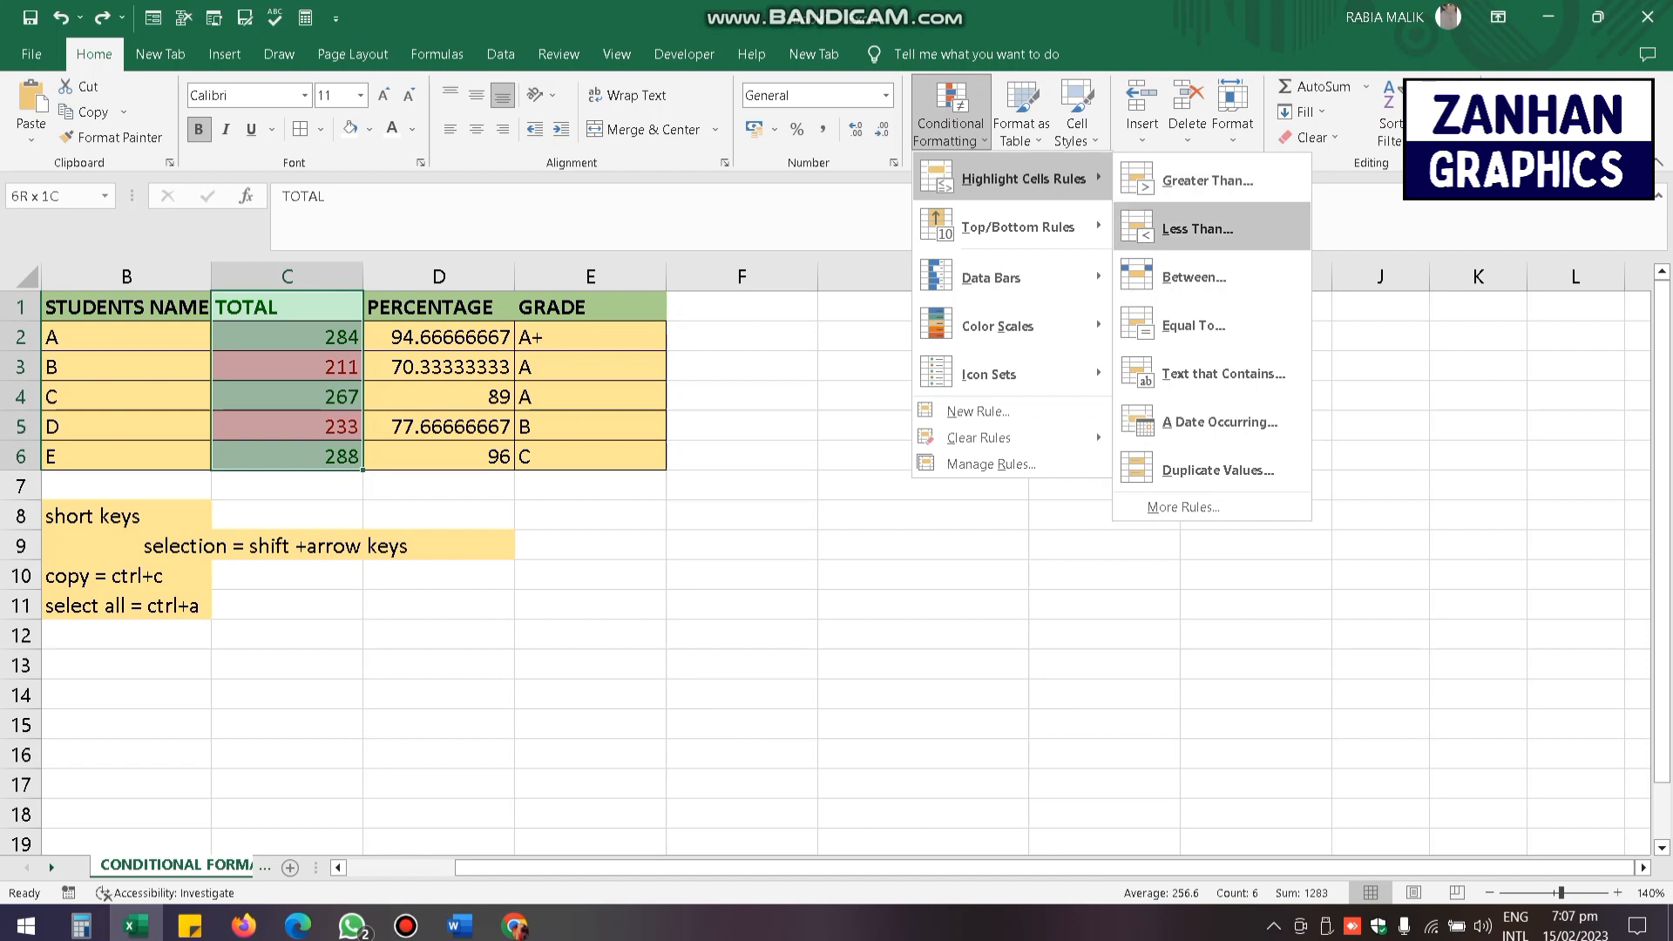
click(1197, 229)
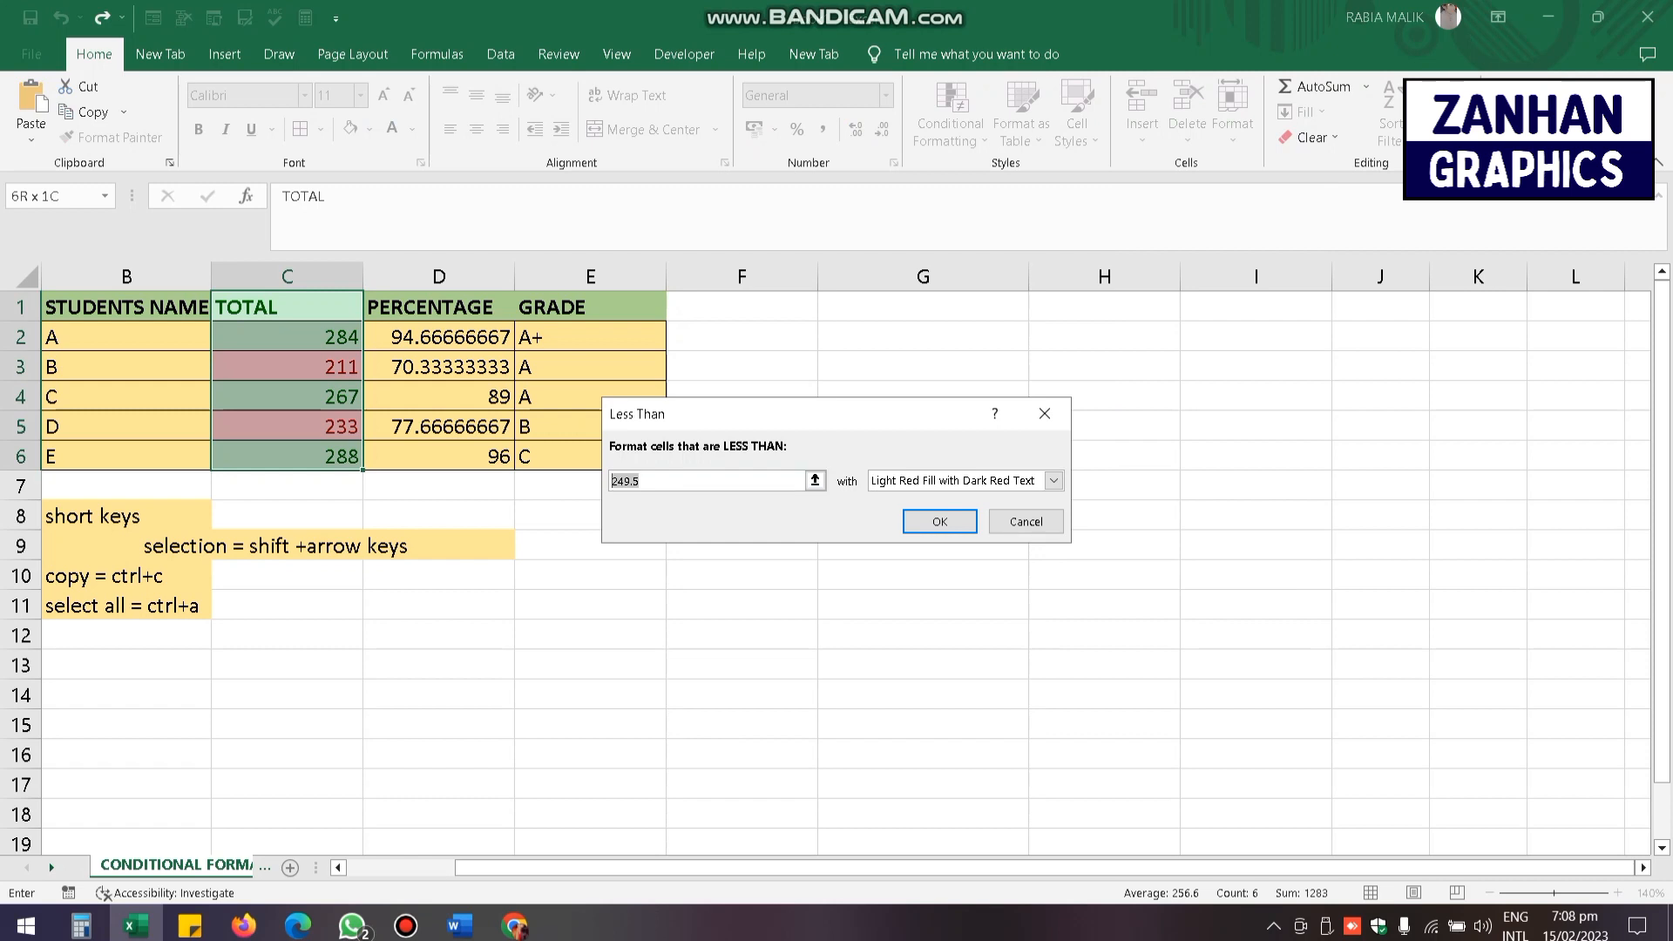
key(BackSpace)
click(1054, 480)
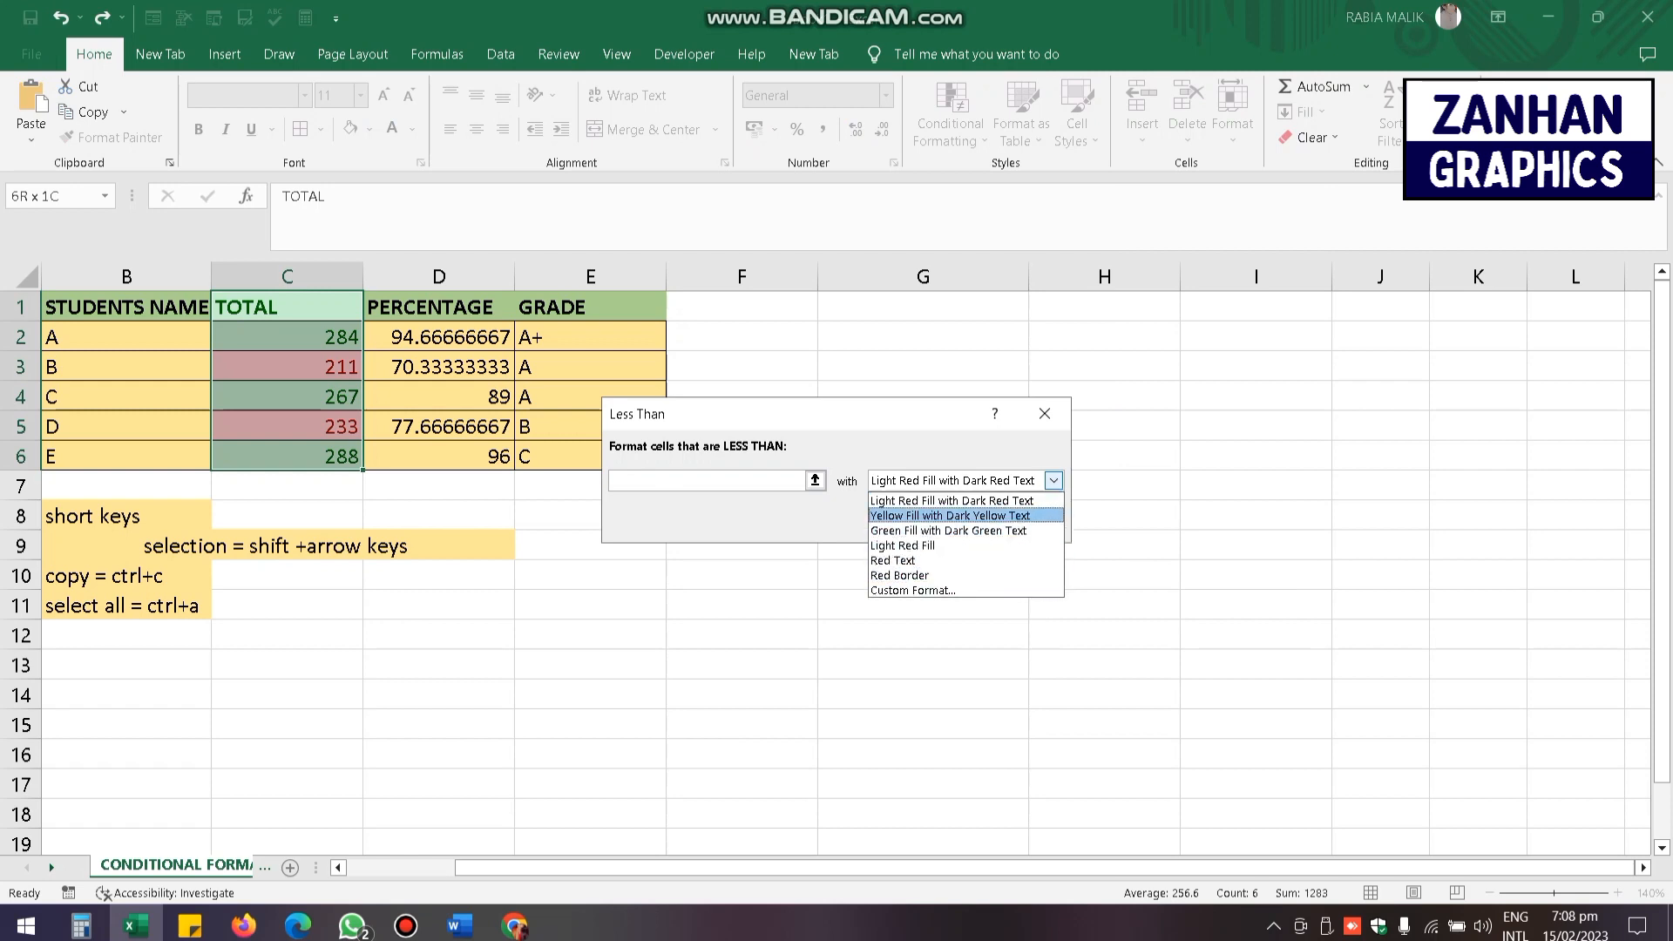
key(Return)
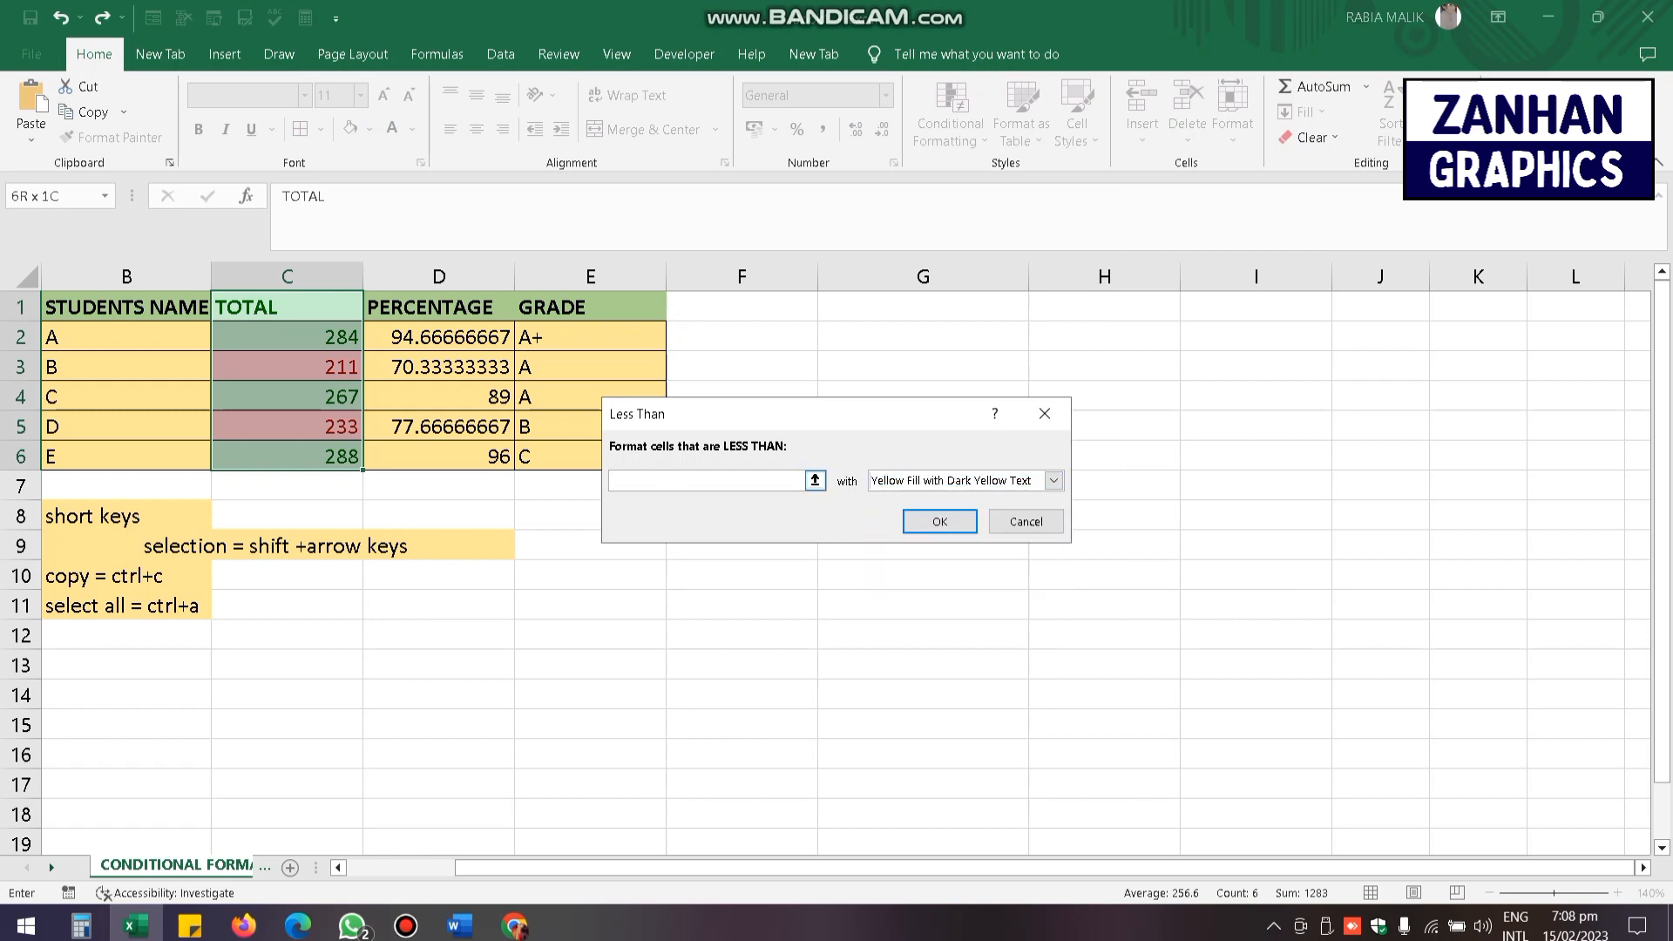
text(250)
key(Return)
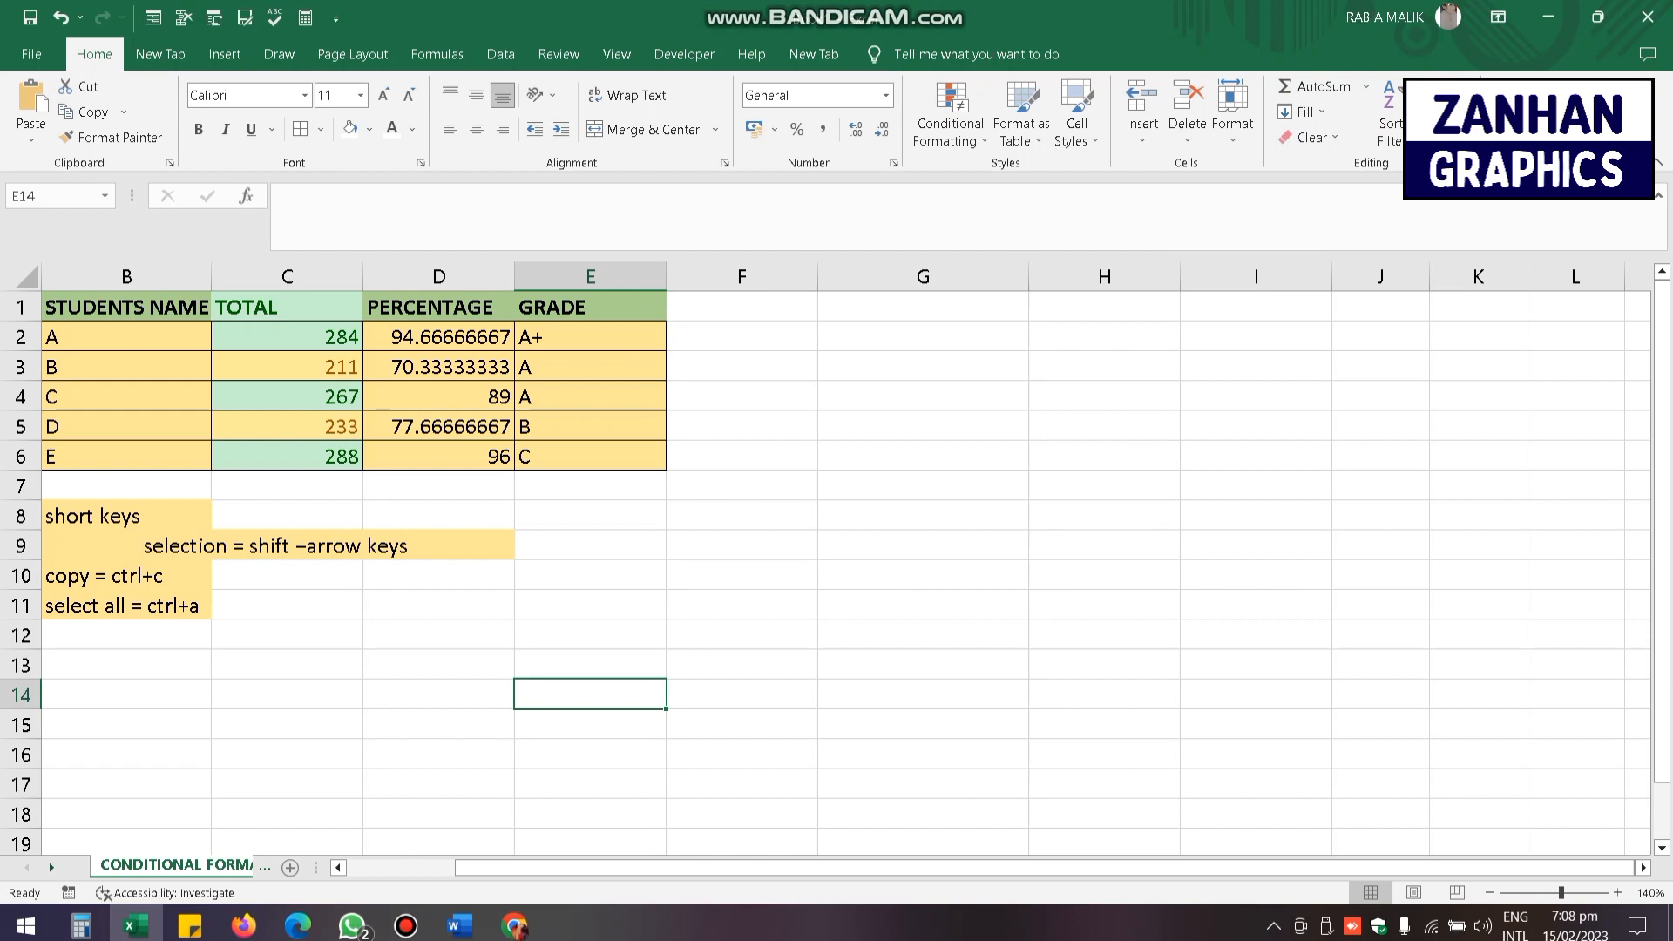
- Examine the totals in C3 and C5 to review the formatting from the Less Than rule
click(288, 367)
click(288, 427)
click(288, 367)
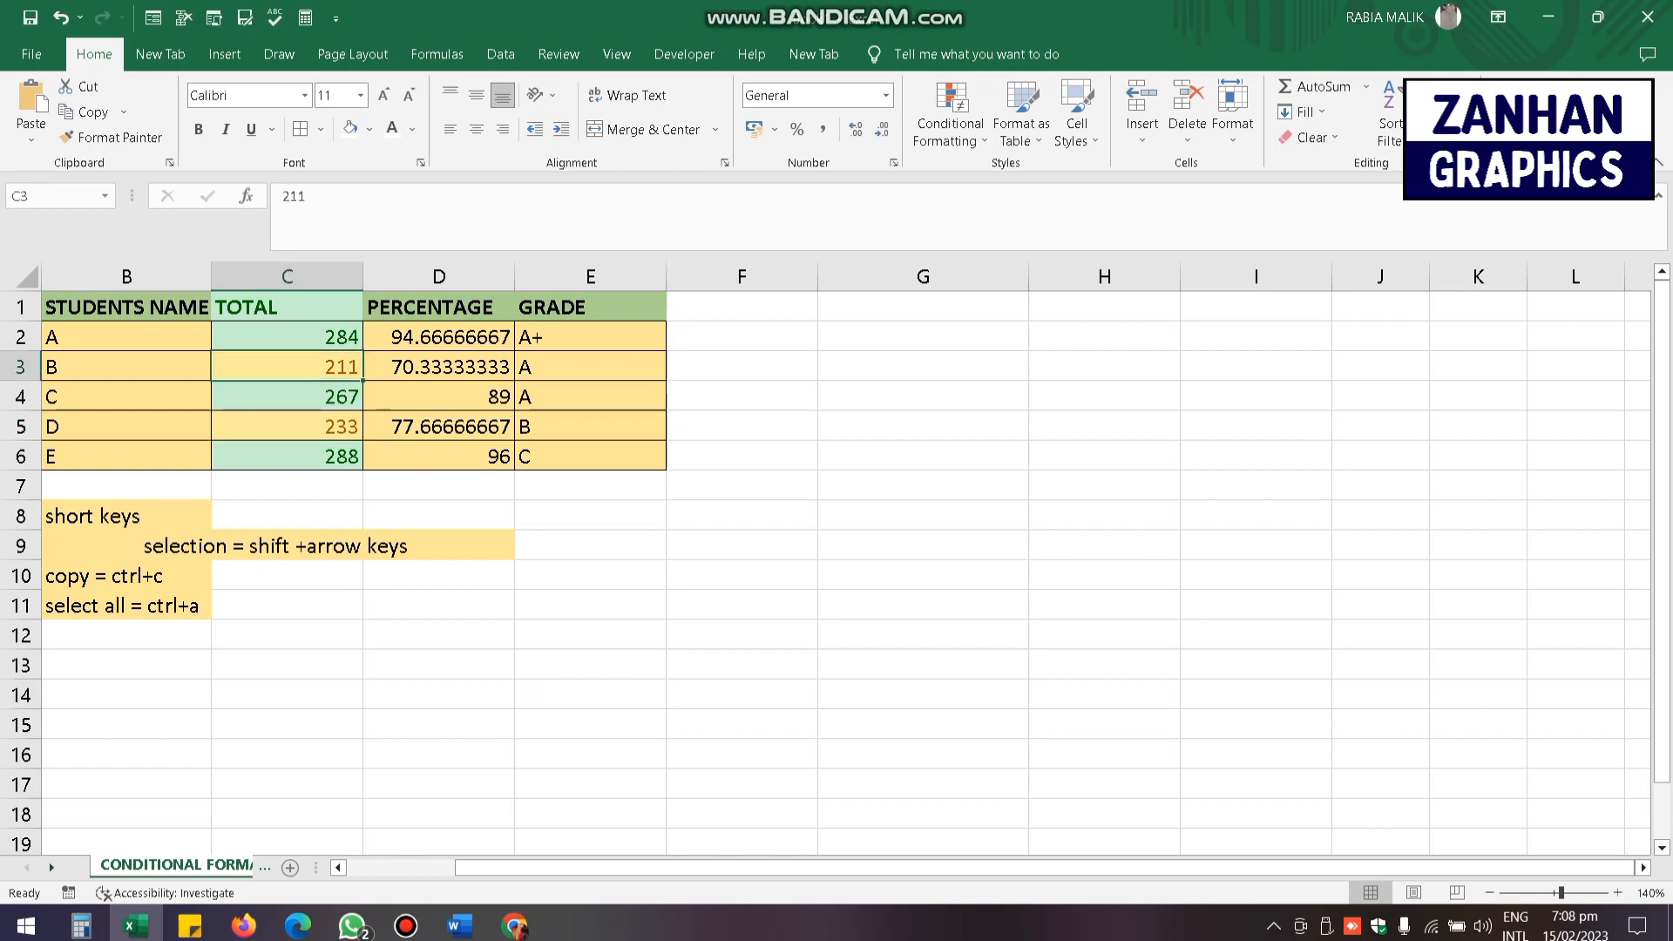
click(288, 427)
click(288, 367)
click(288, 457)
click(288, 428)
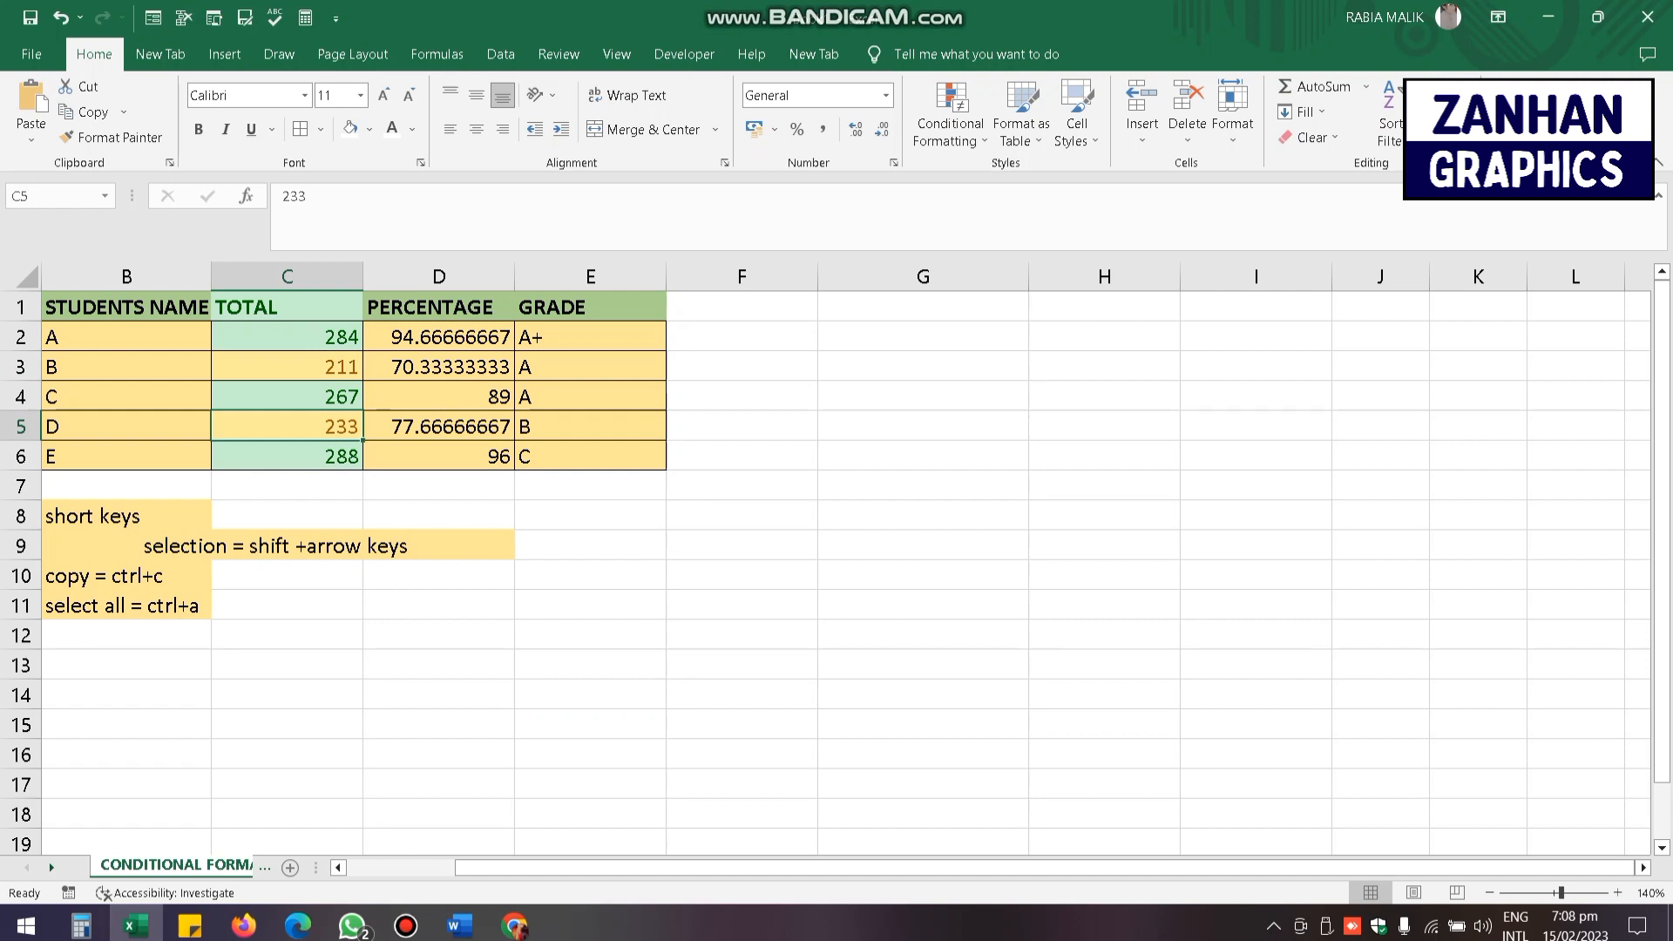
click(288, 367)
click(288, 427)
- Apply a Greater Than 250 highlight rule with Light Red Fill to the TOTAL column, C1:C6
click(288, 308)
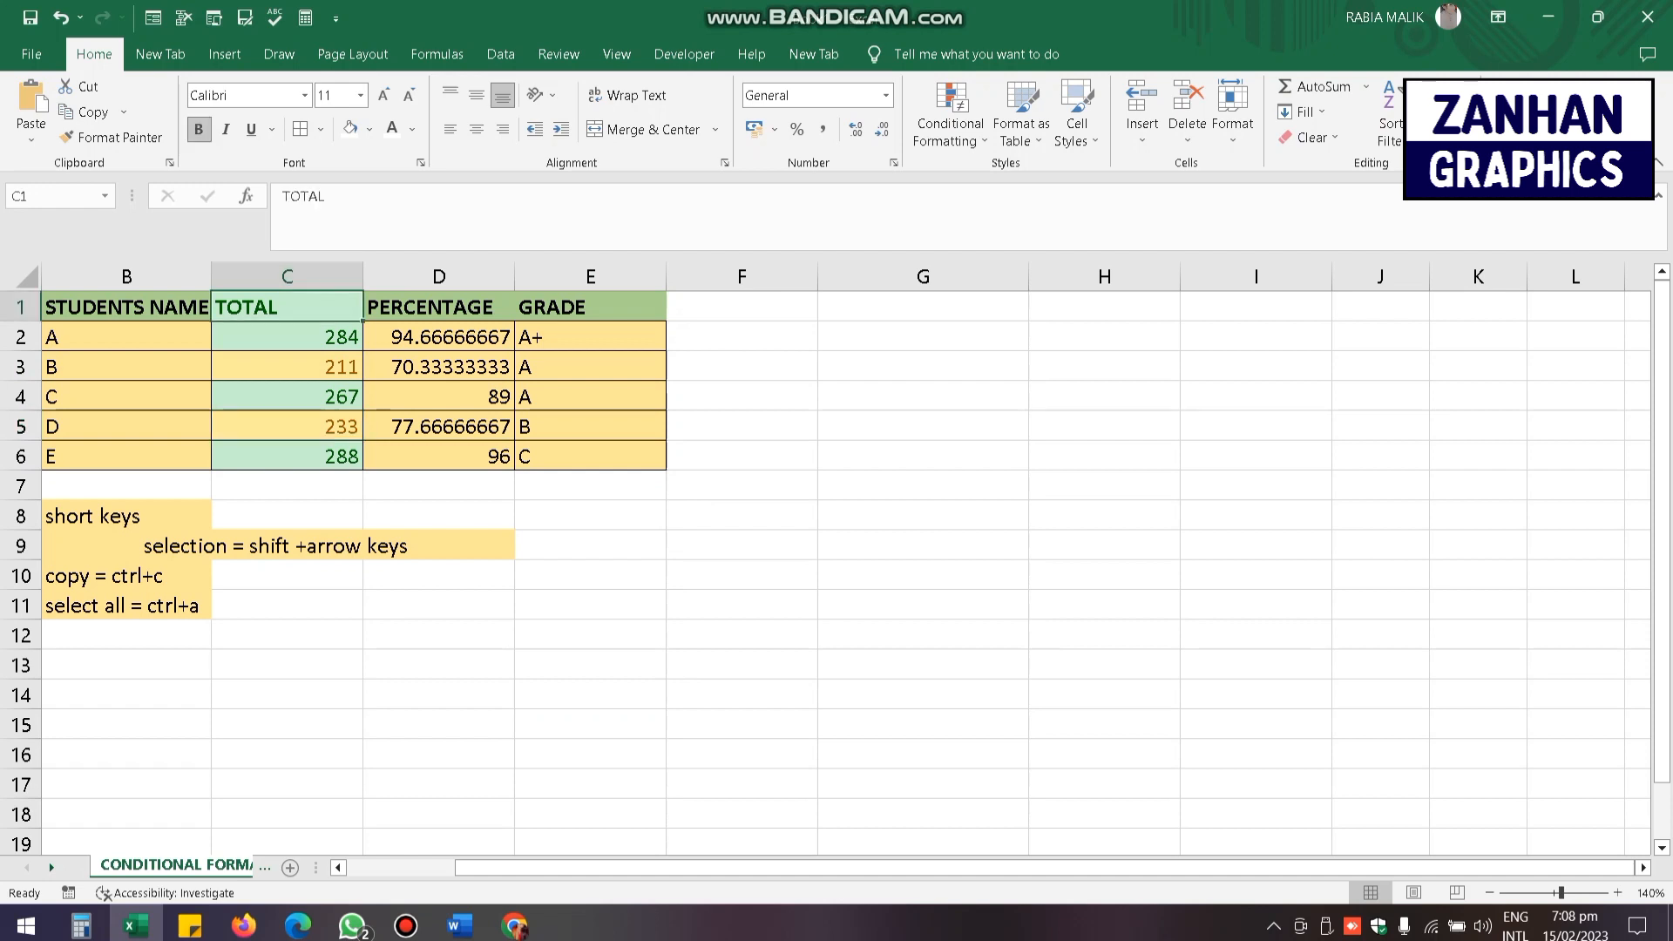
drag(288, 308, 348, 457)
click(951, 114)
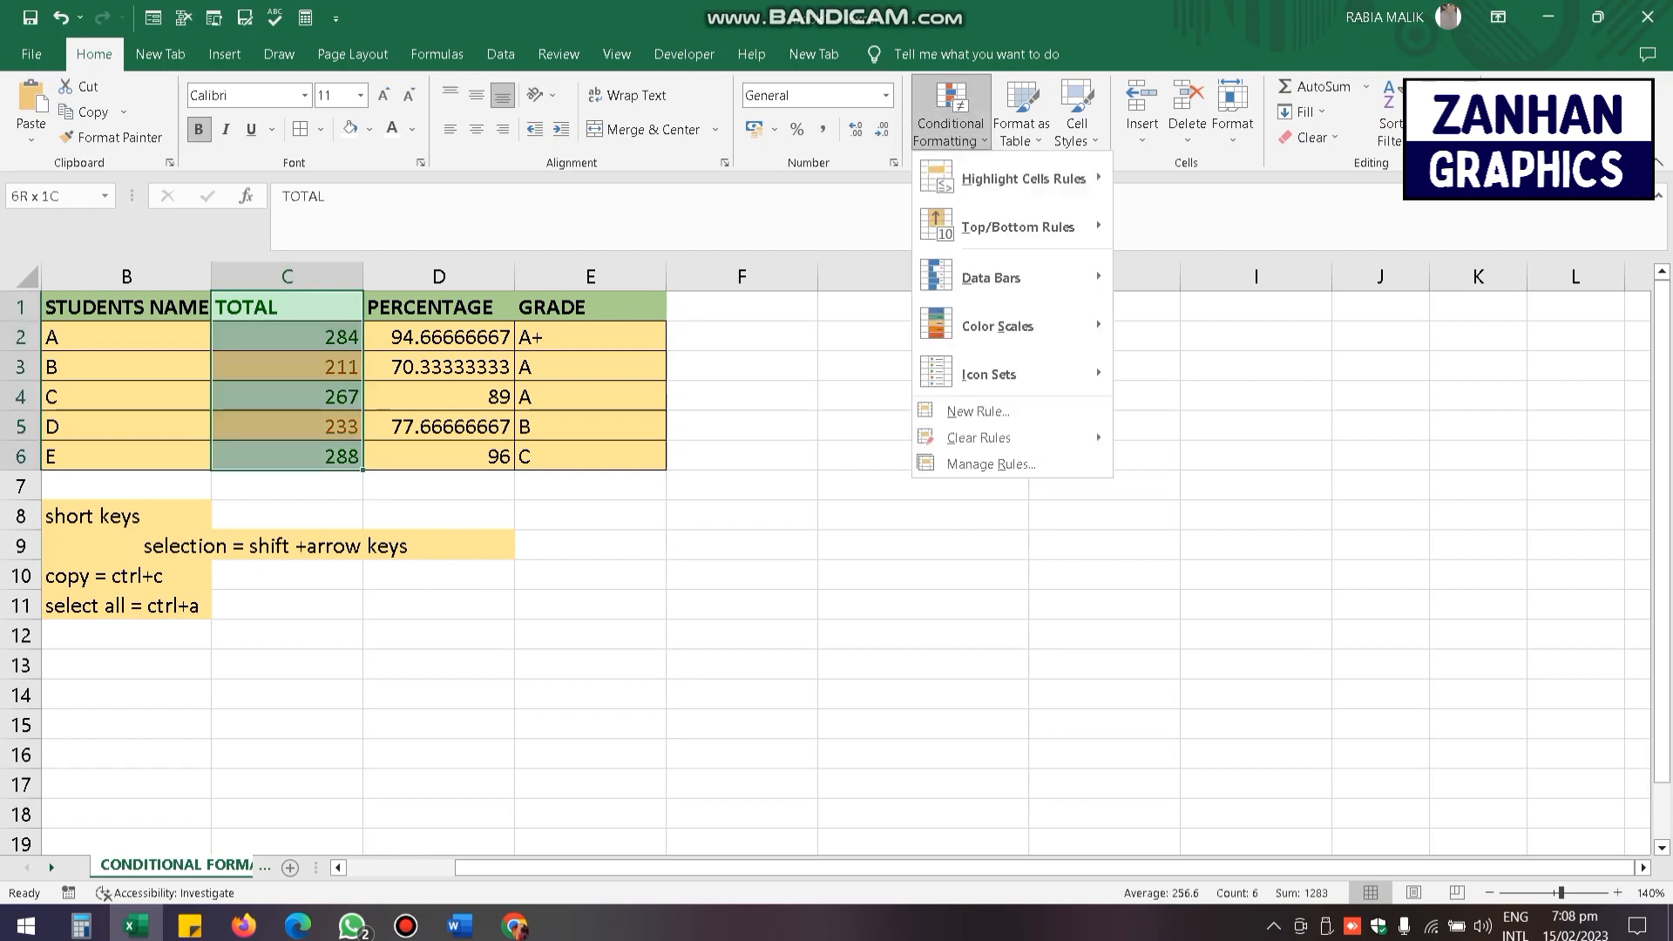
mouse_move(1024, 179)
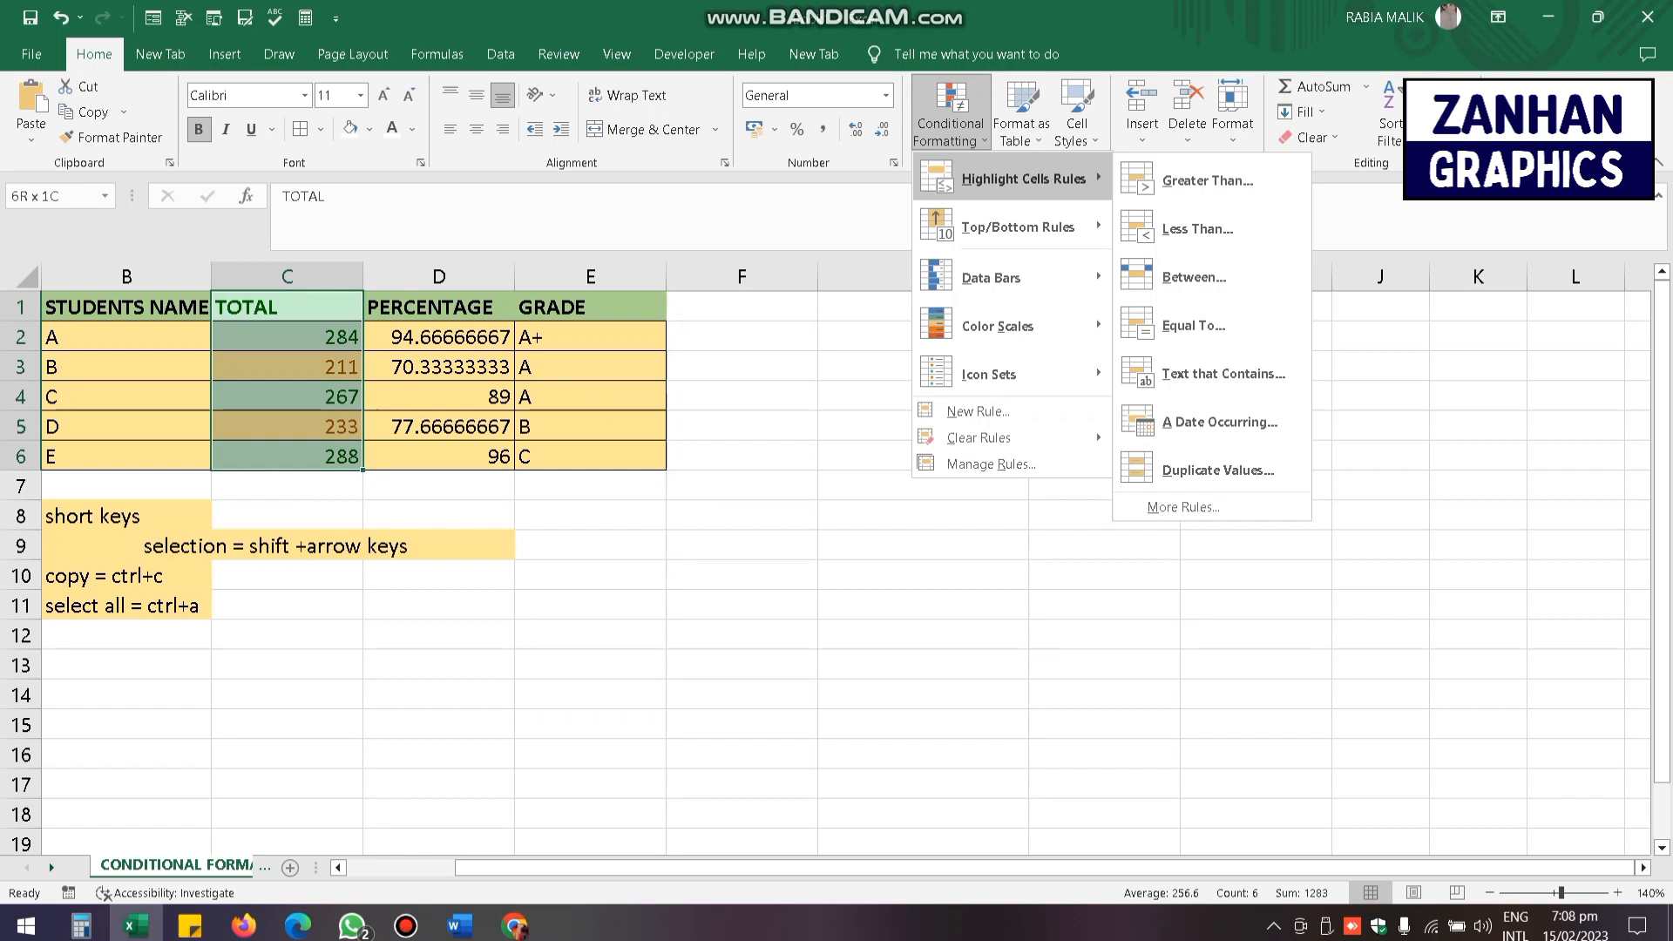
click(1207, 180)
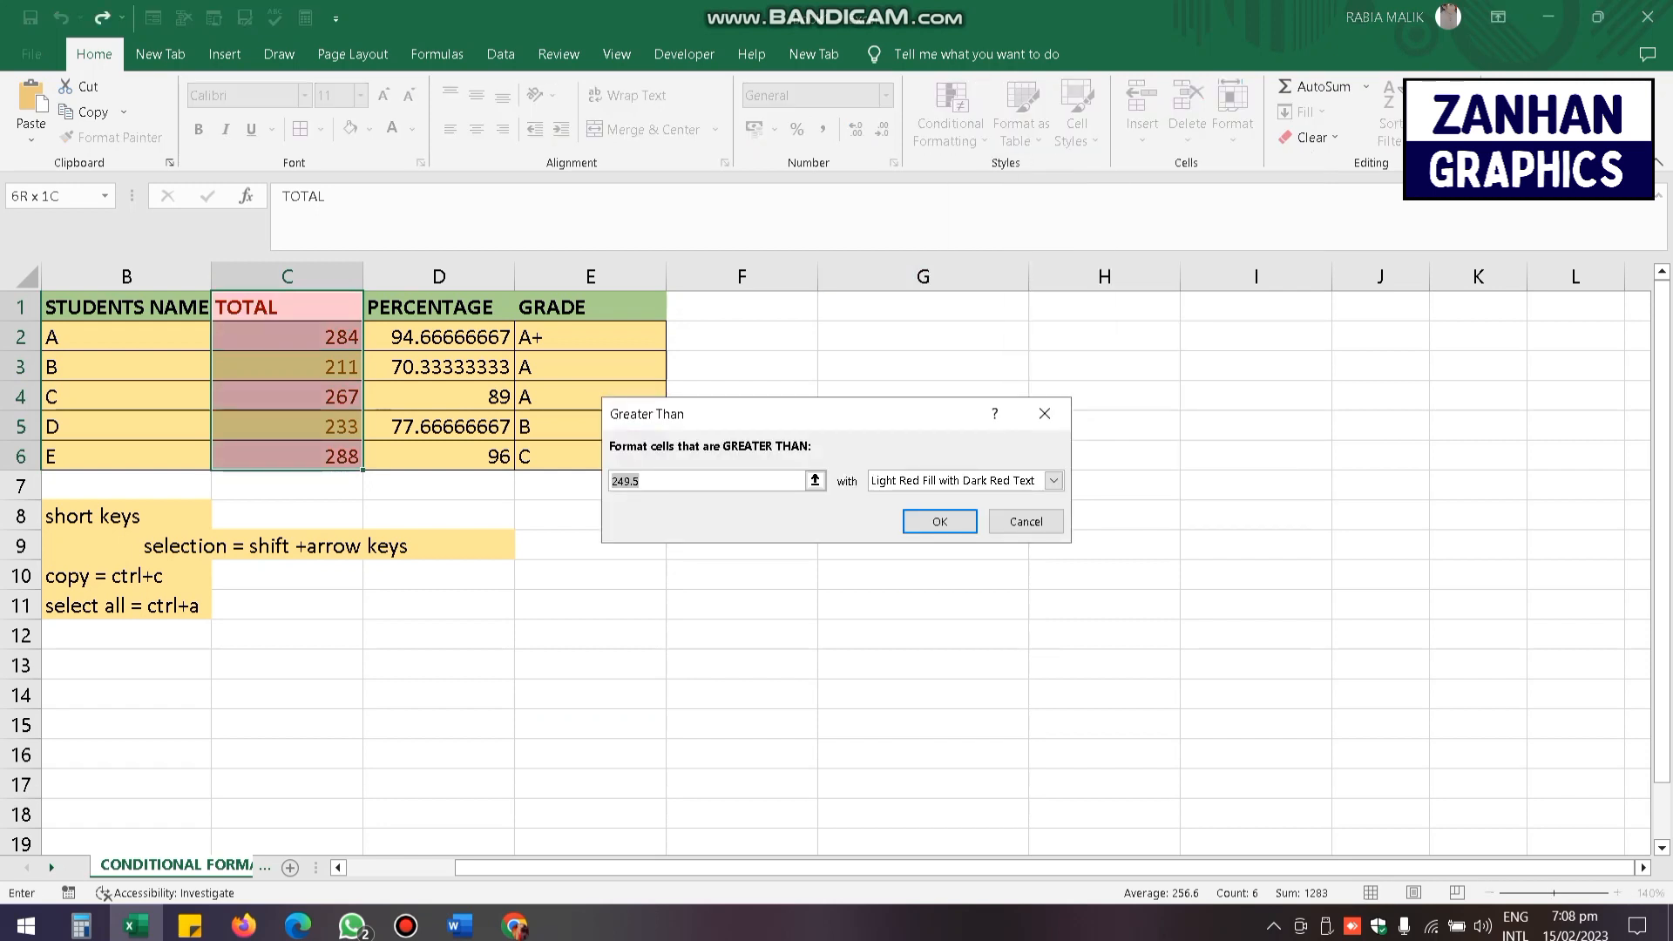
click(1054, 480)
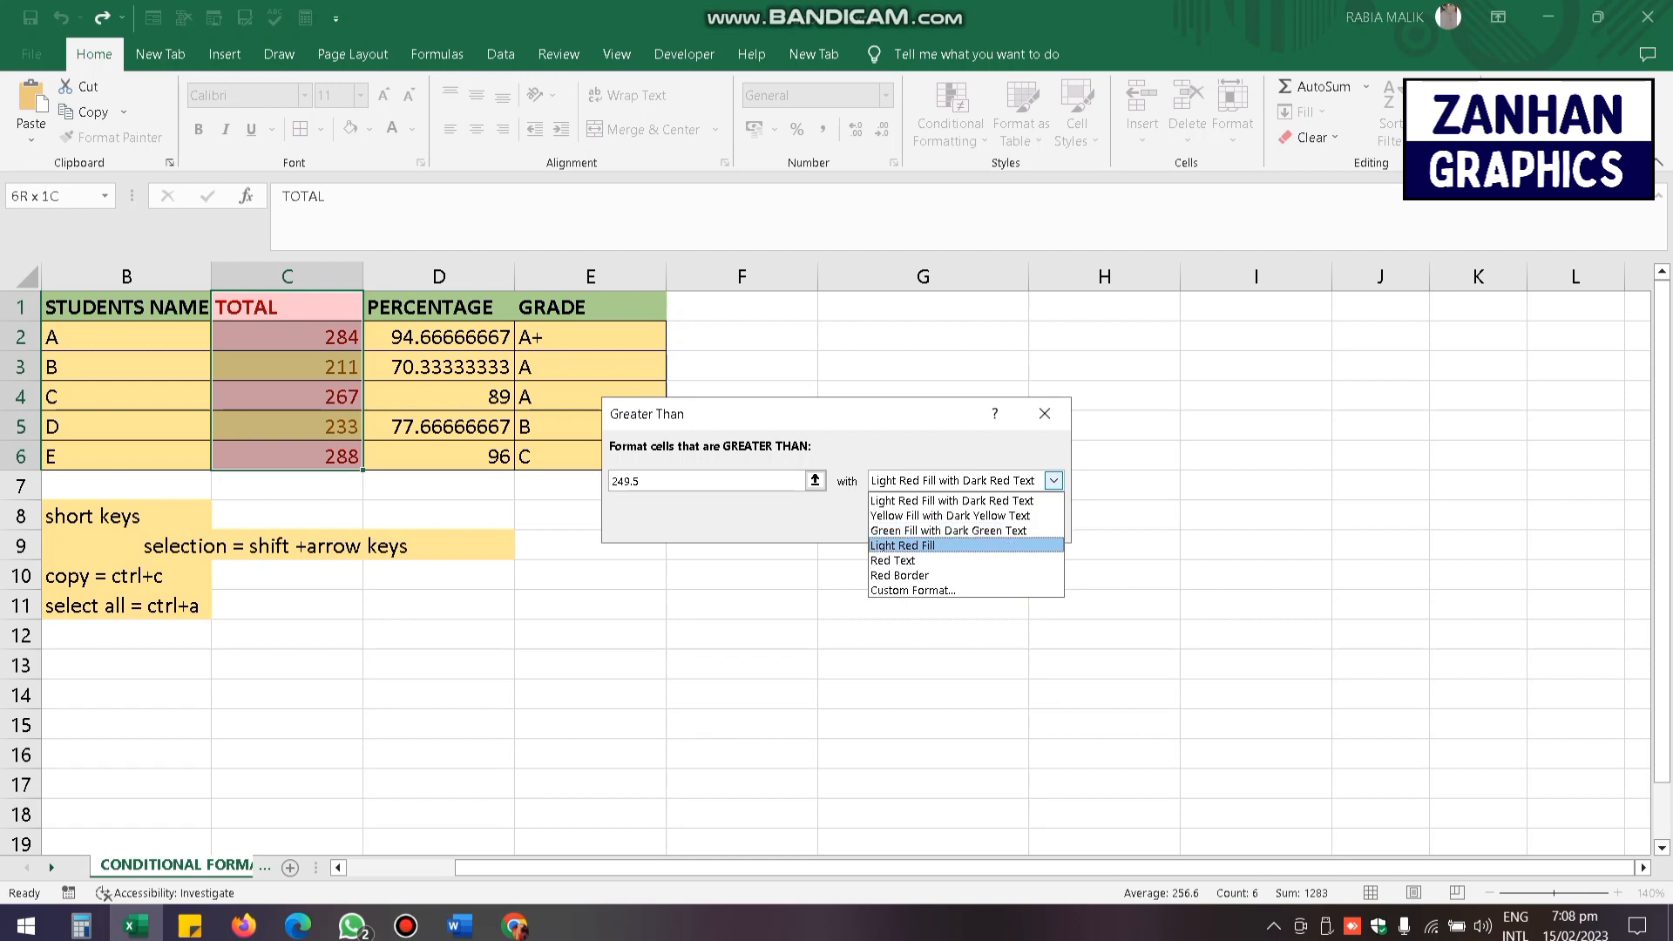
key(Return)
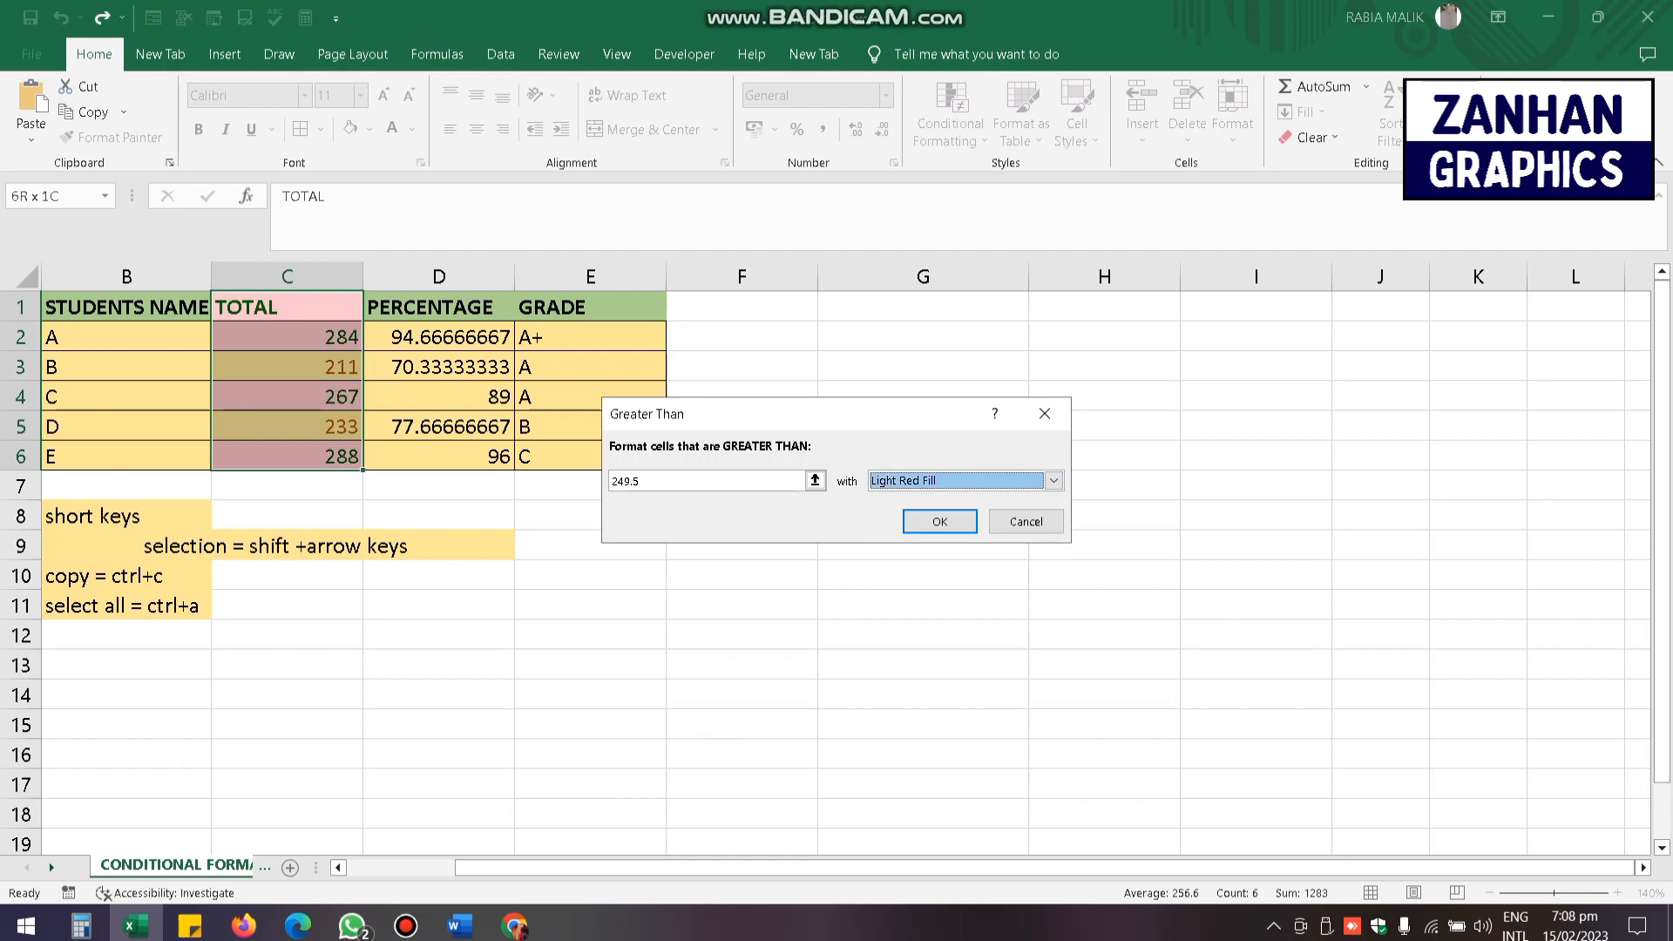
key(shift+Tab)
key(BackSpace)
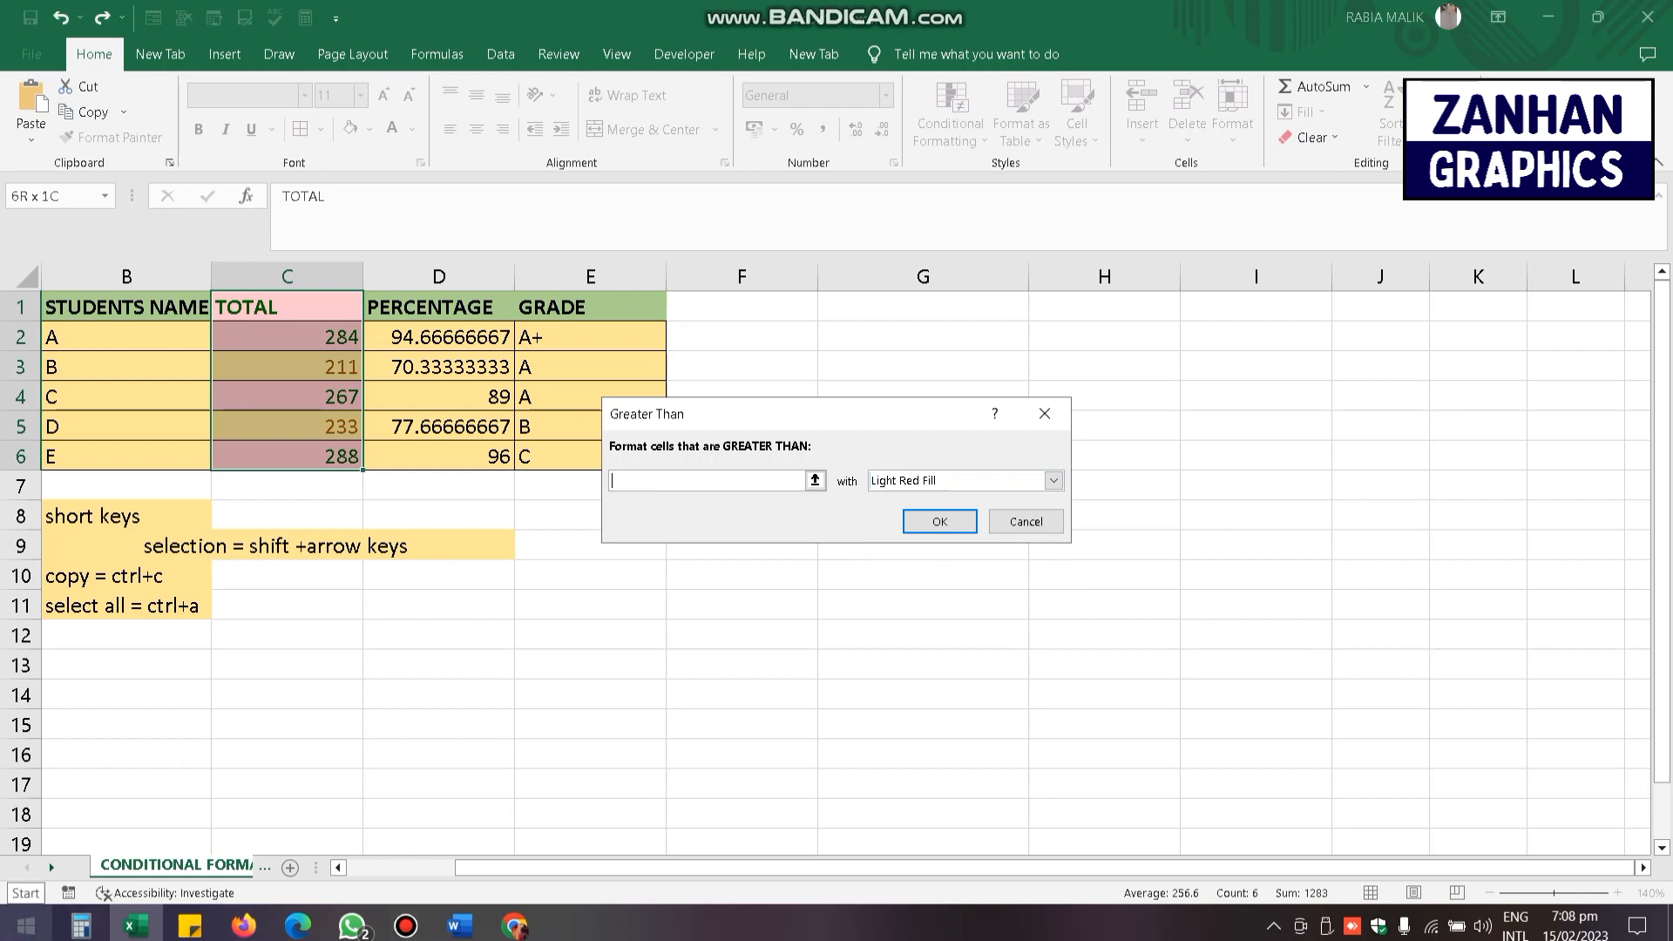
text(250)
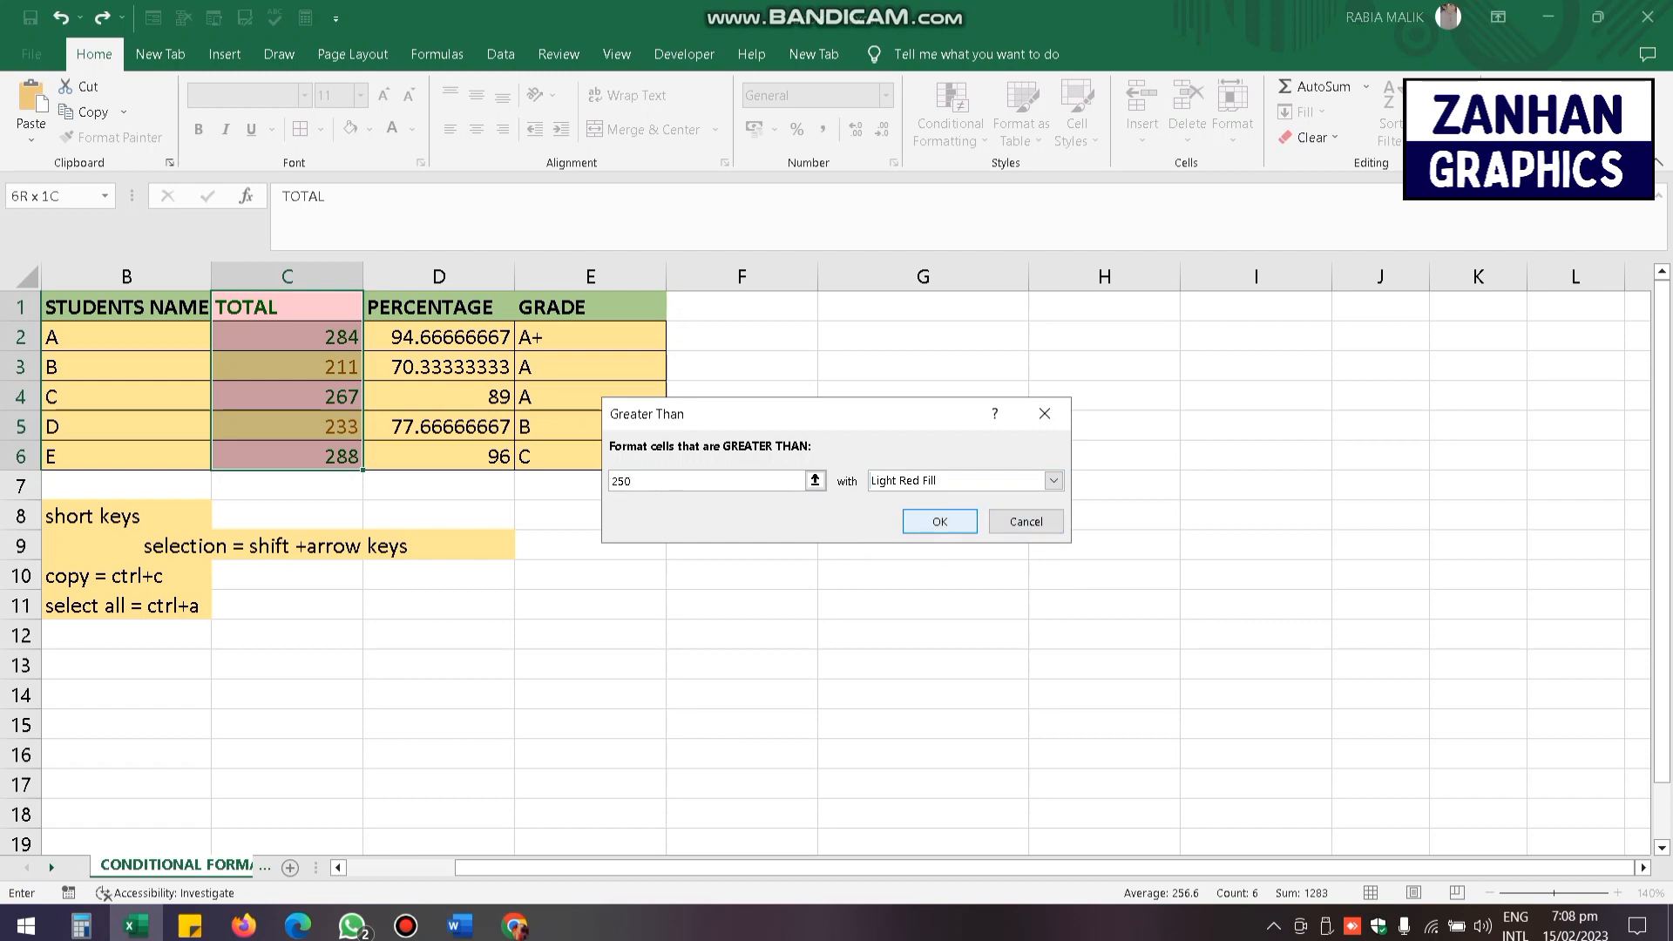
click(939, 522)
click(590, 724)
- Examine the TOTAL column cells formatted by the Greater Than rule, along with the neighbouring percentage and grade cells
click(287, 337)
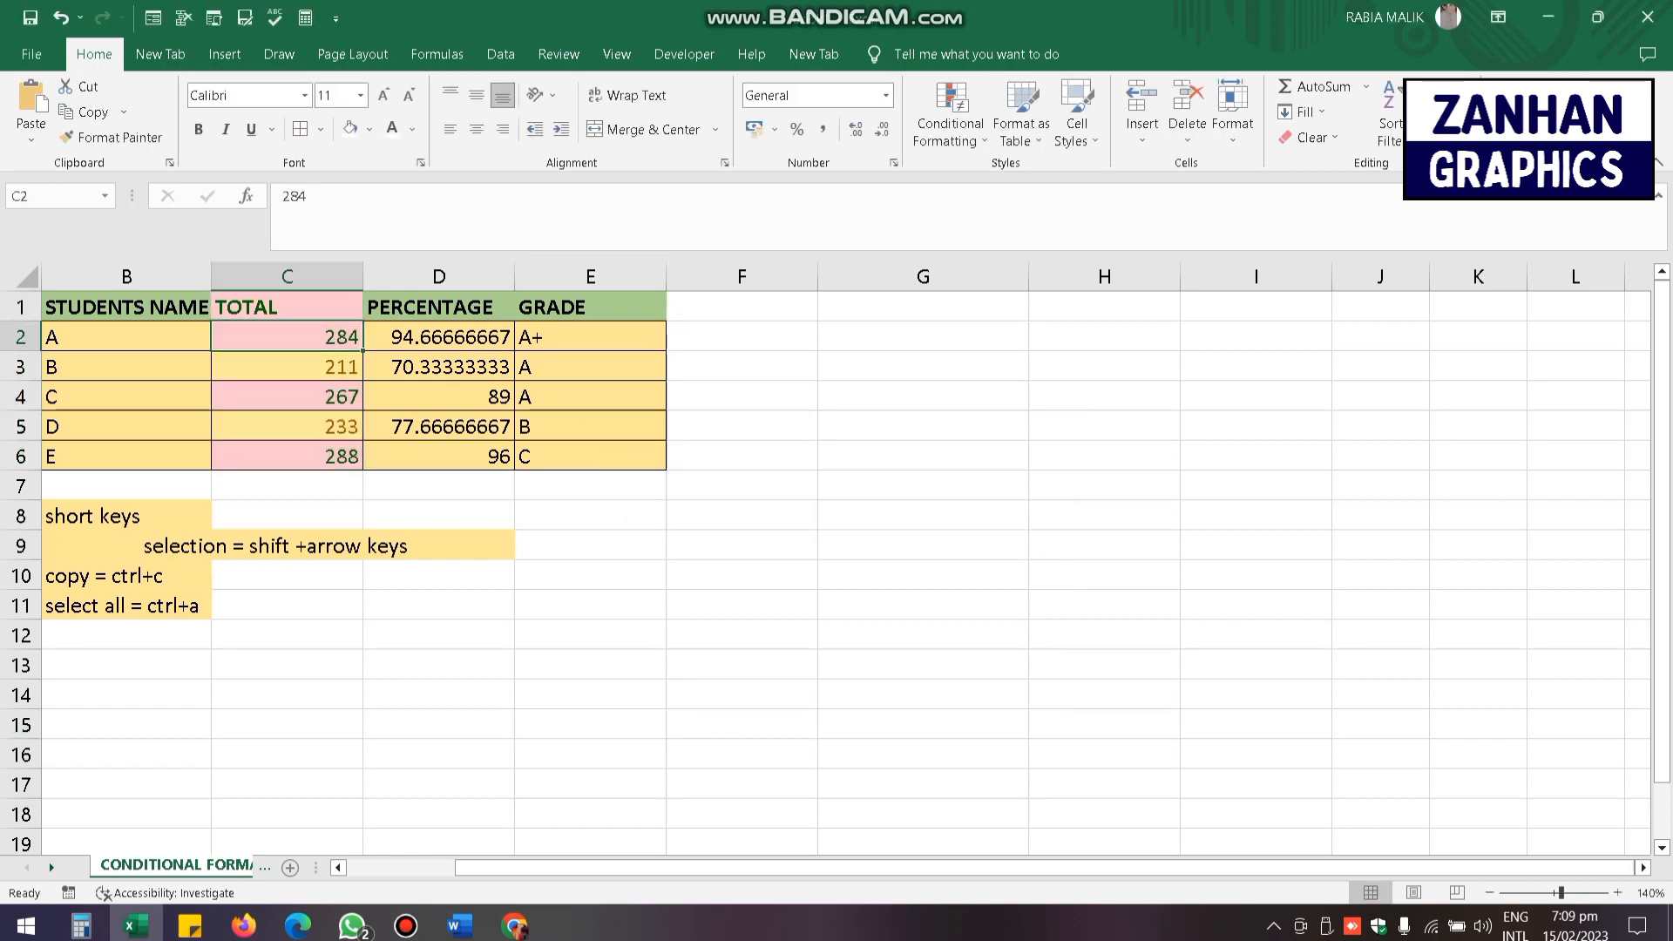
click(286, 456)
click(287, 396)
click(287, 367)
click(287, 308)
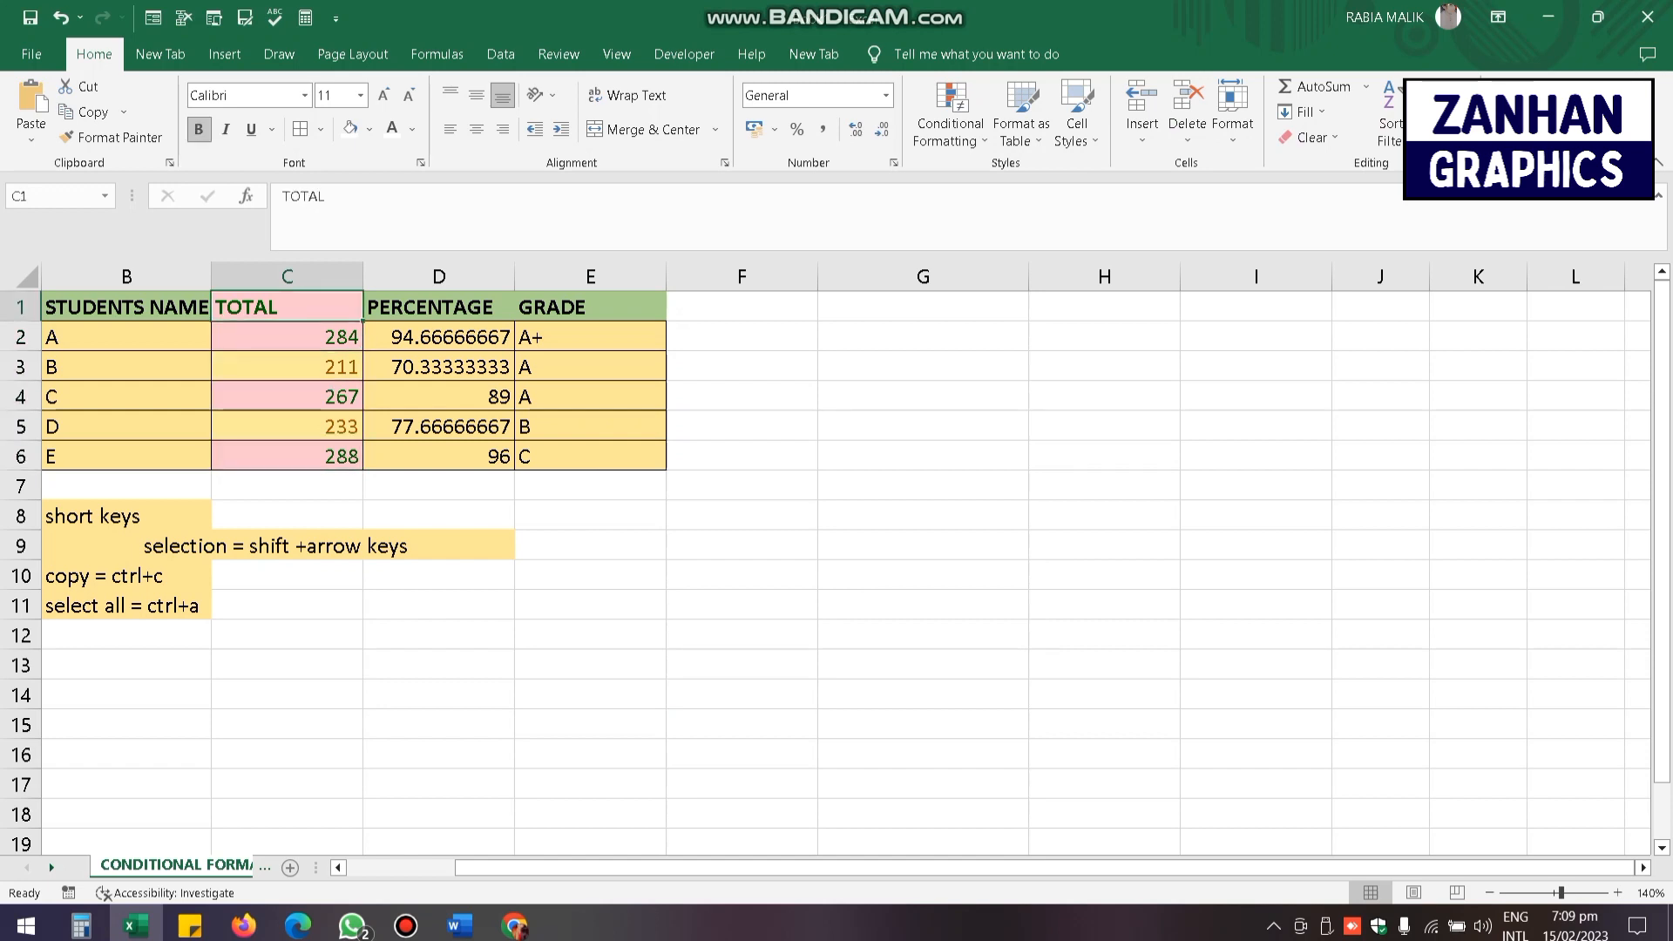
click(287, 337)
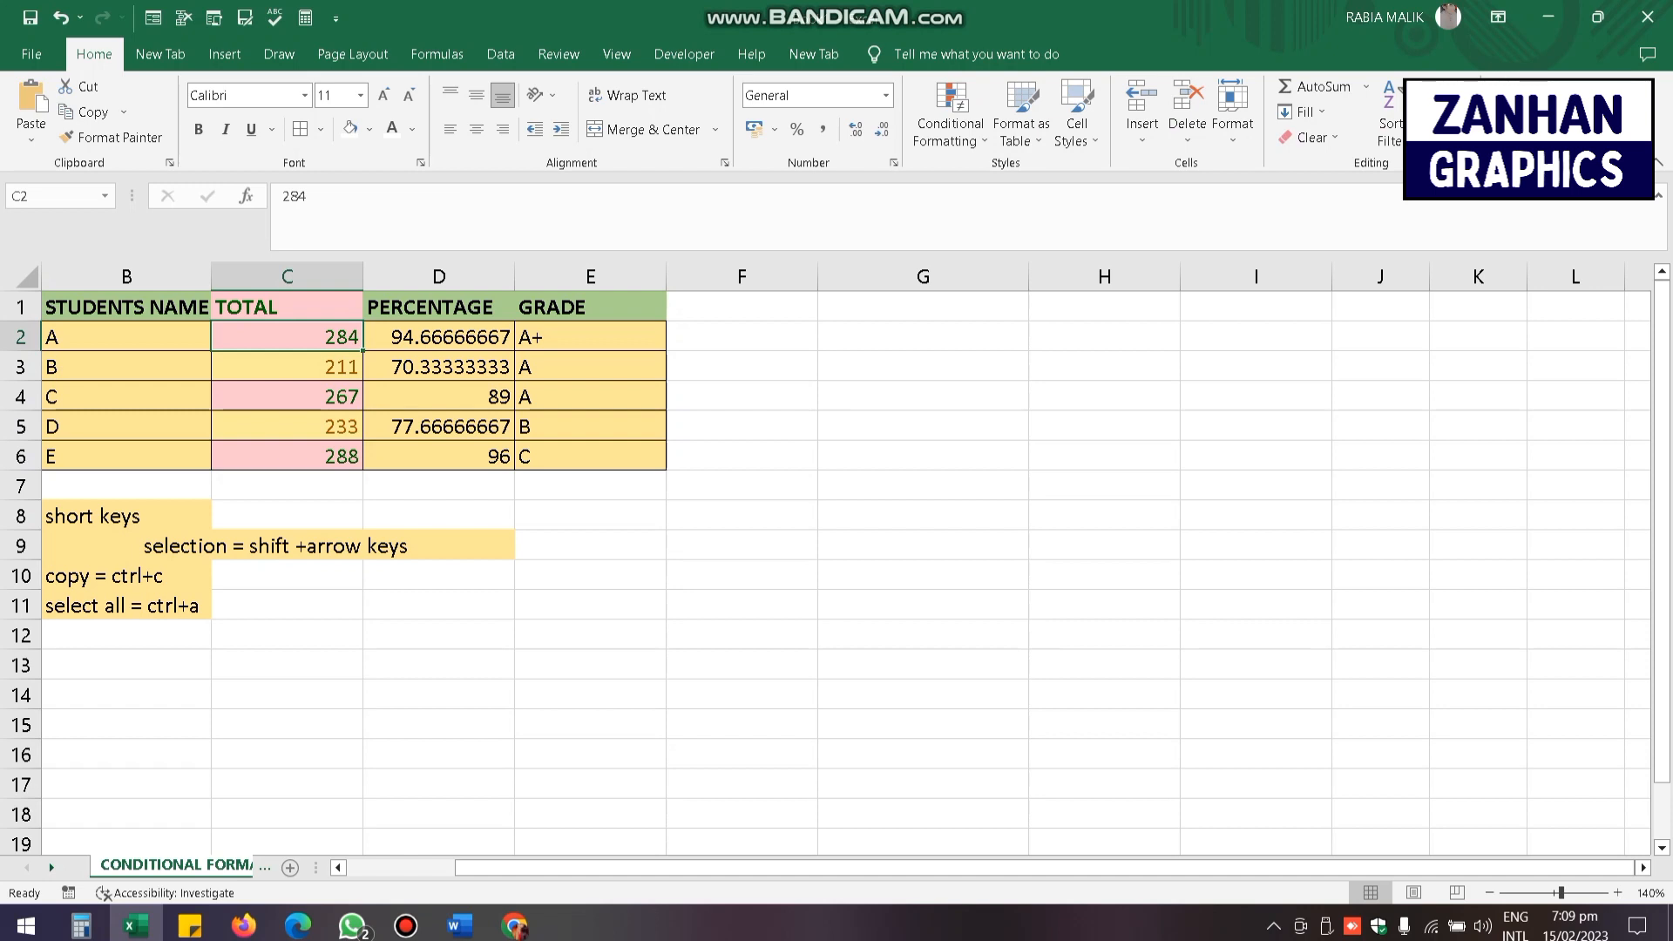
click(440, 457)
click(591, 427)
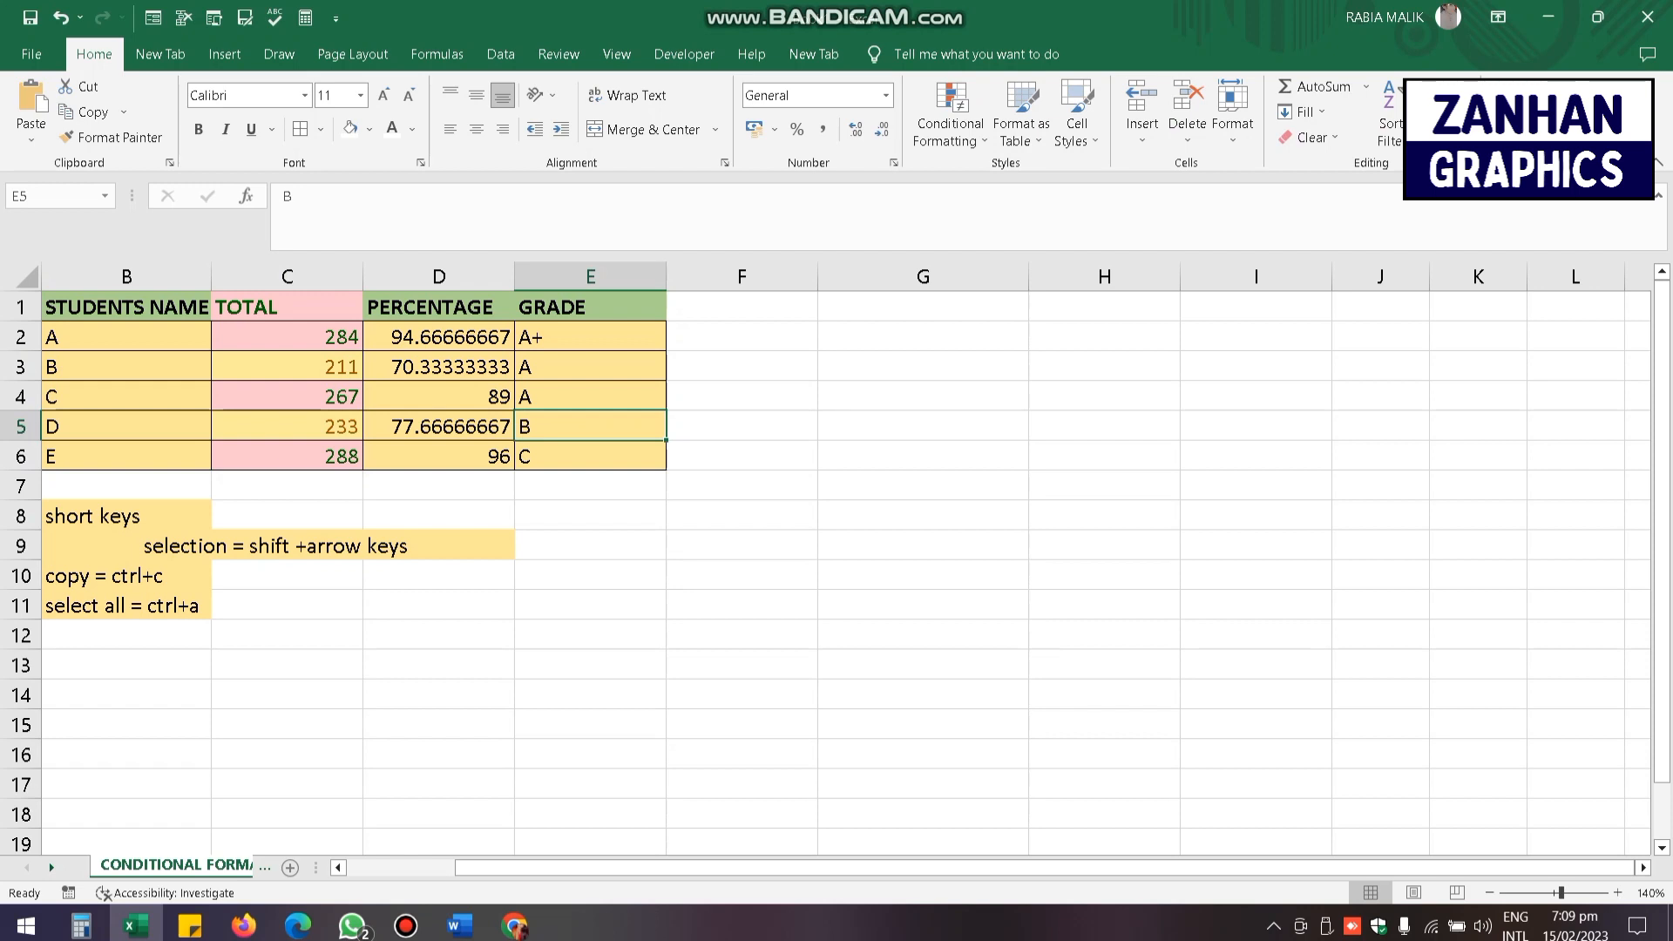
click(439, 725)
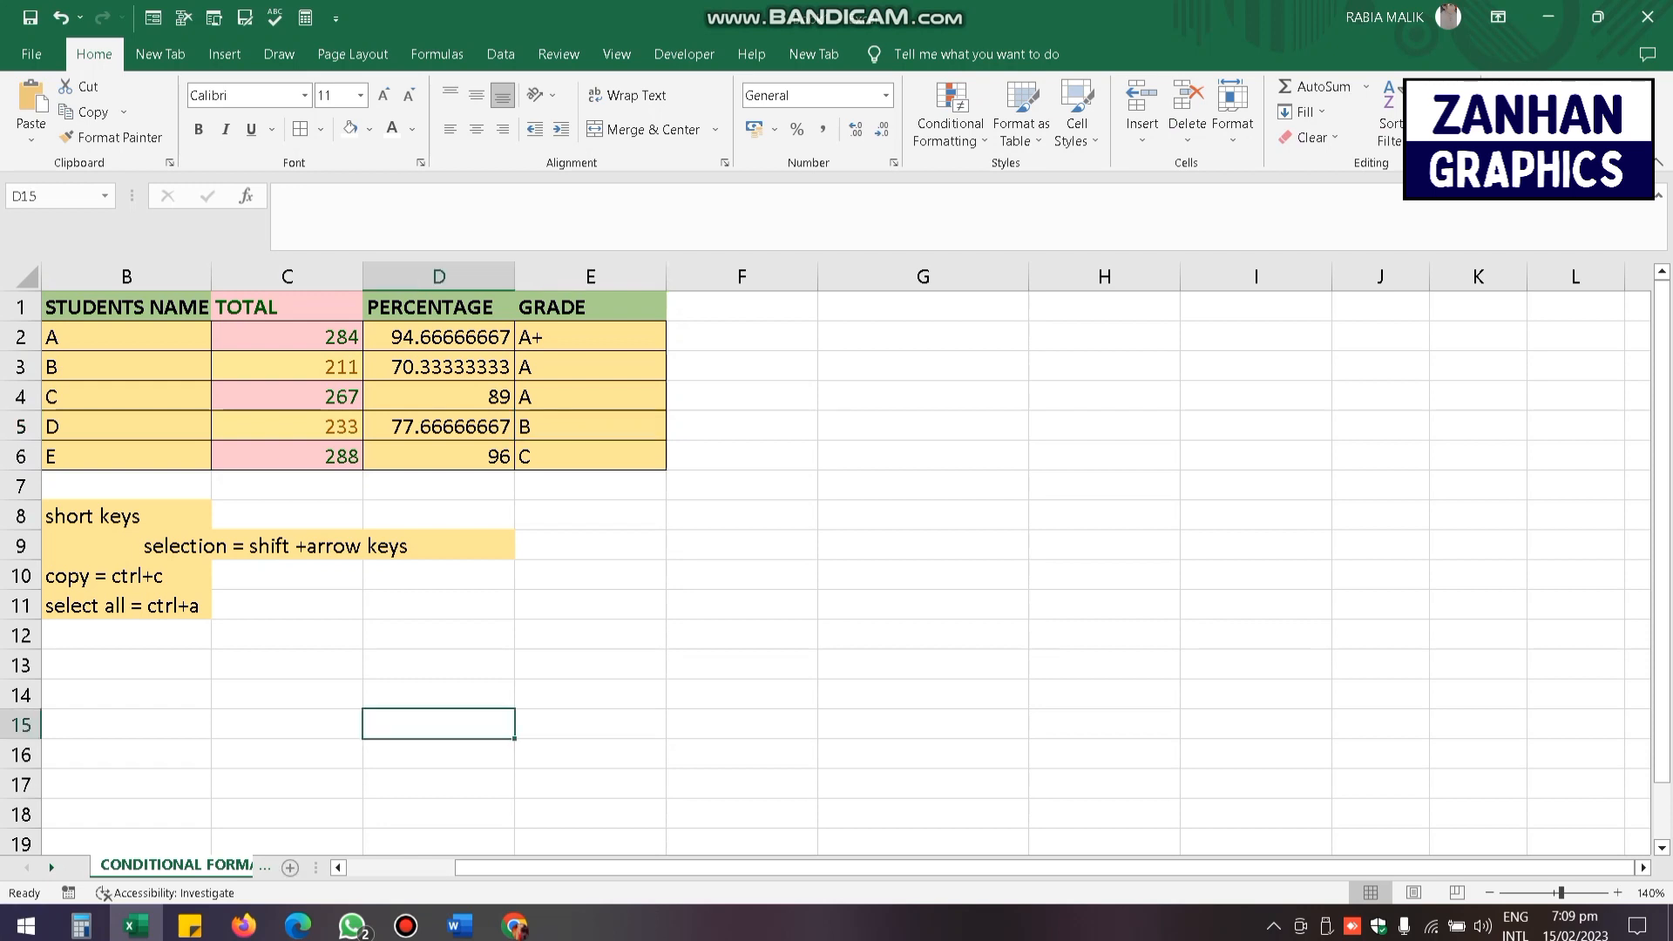
click(591, 724)
- Switch to Sheet2 and replace the broken header in E1 with SALARY
key(ctrl+Page_Down)
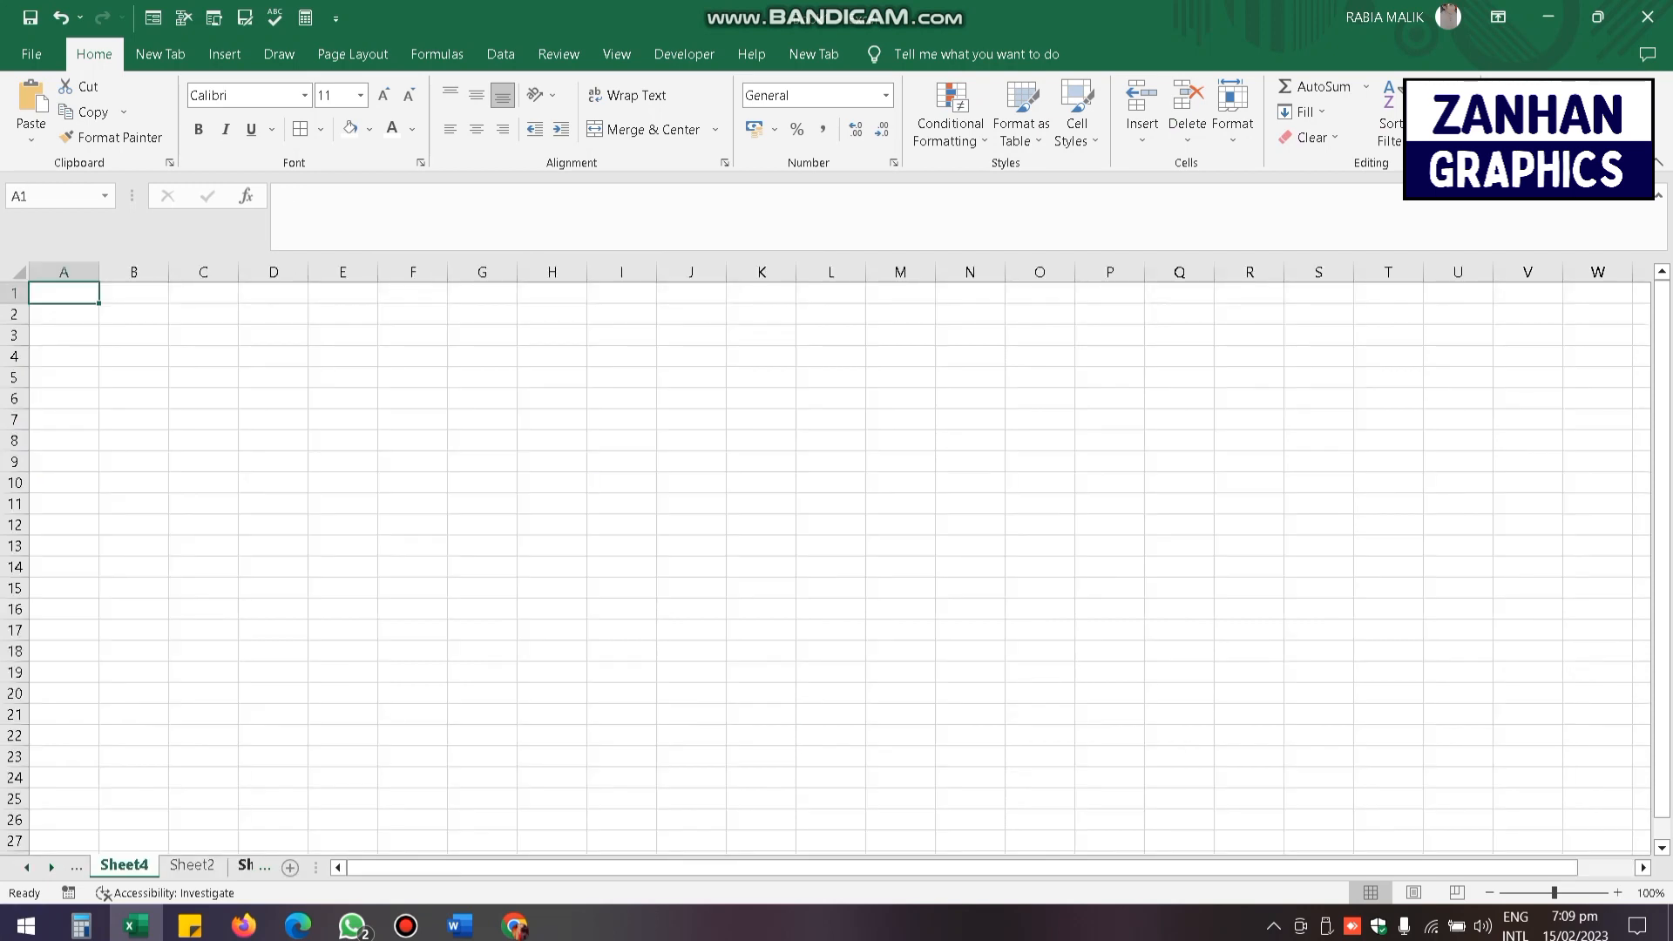
key(ctrl+Page_Down)
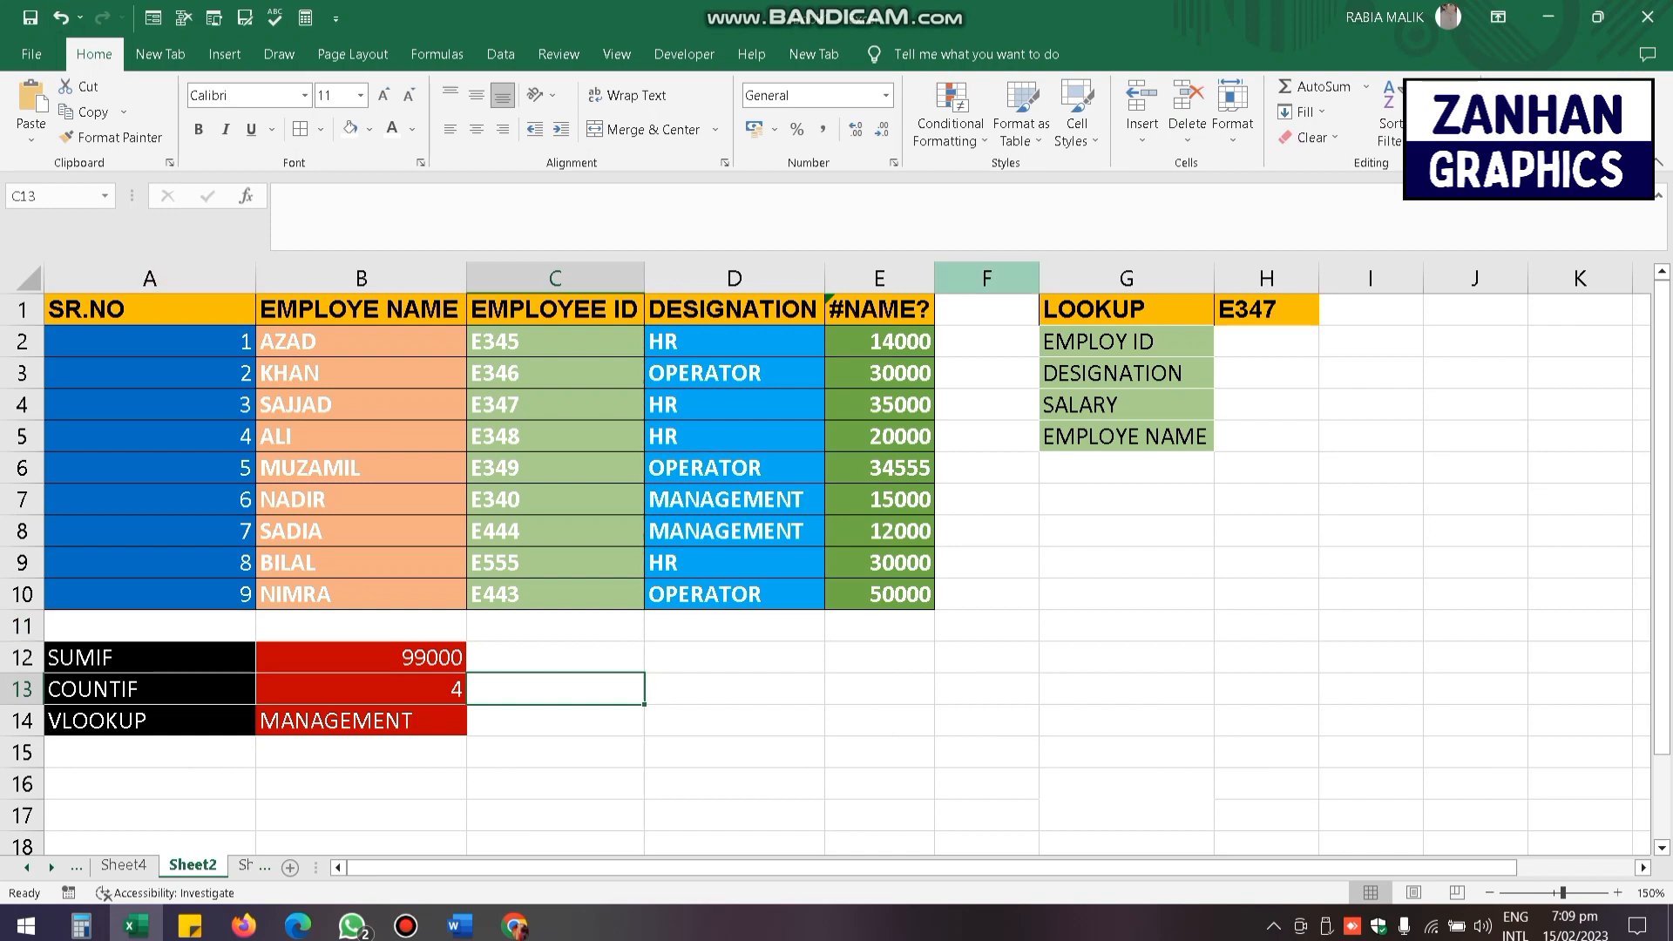
double_click(880, 310)
key(BackSpace)
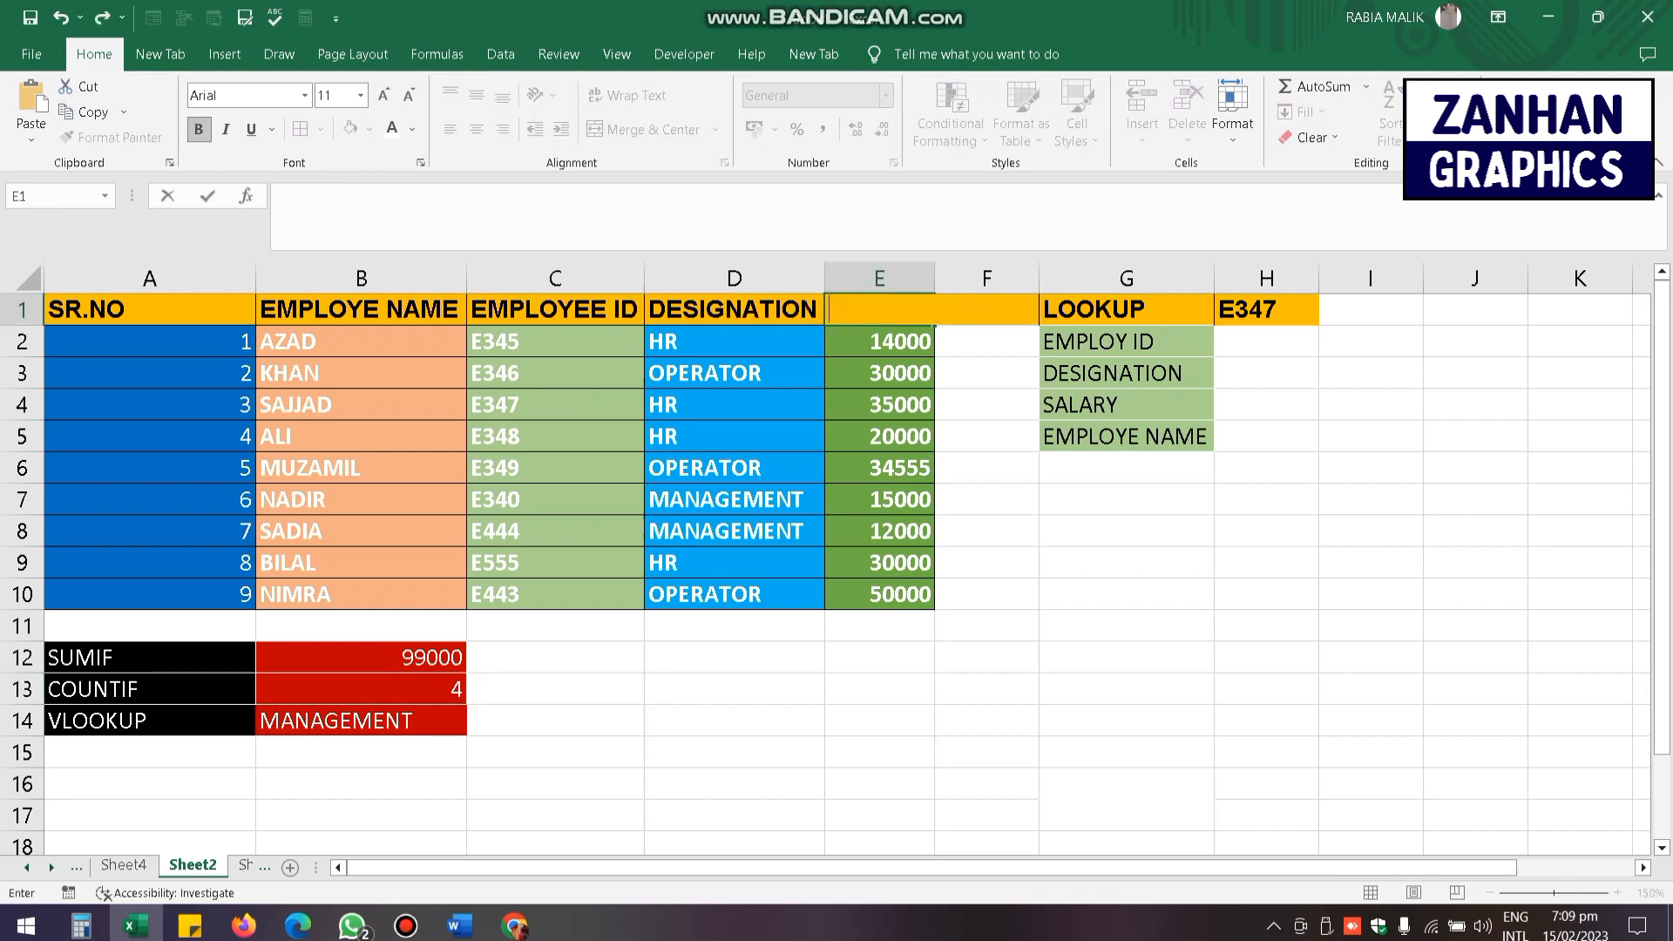
text(SALARY)
key(ctrl+Return)
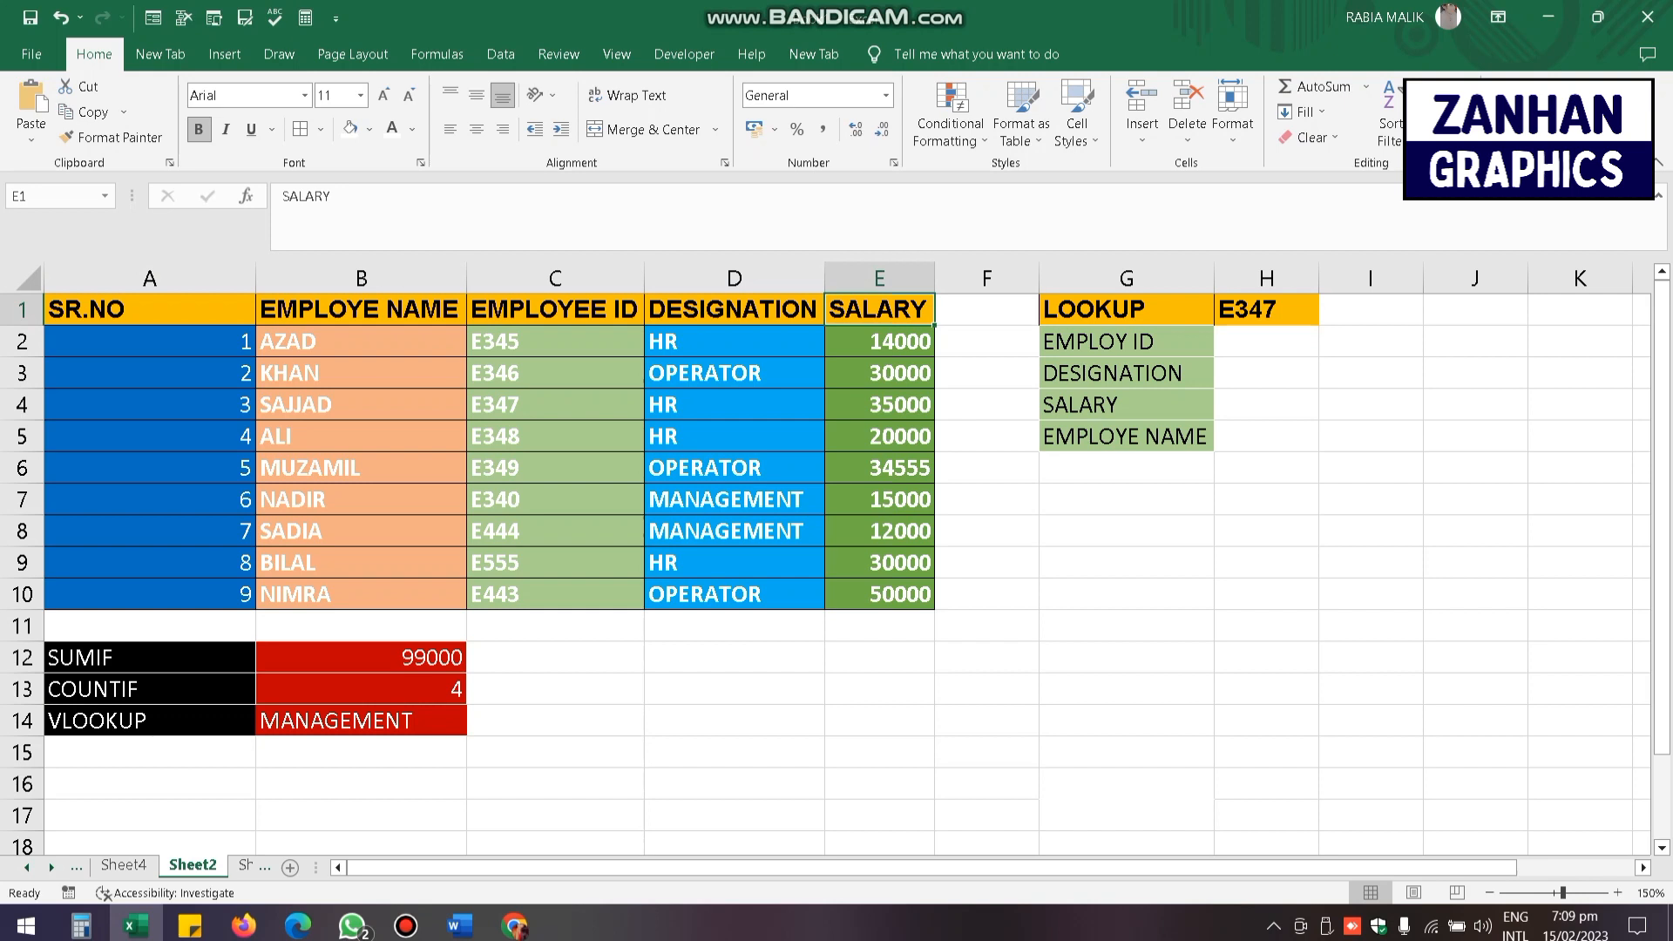
- Examine the employee table's serial number, employee ID, designation and salary columns
click(149, 436)
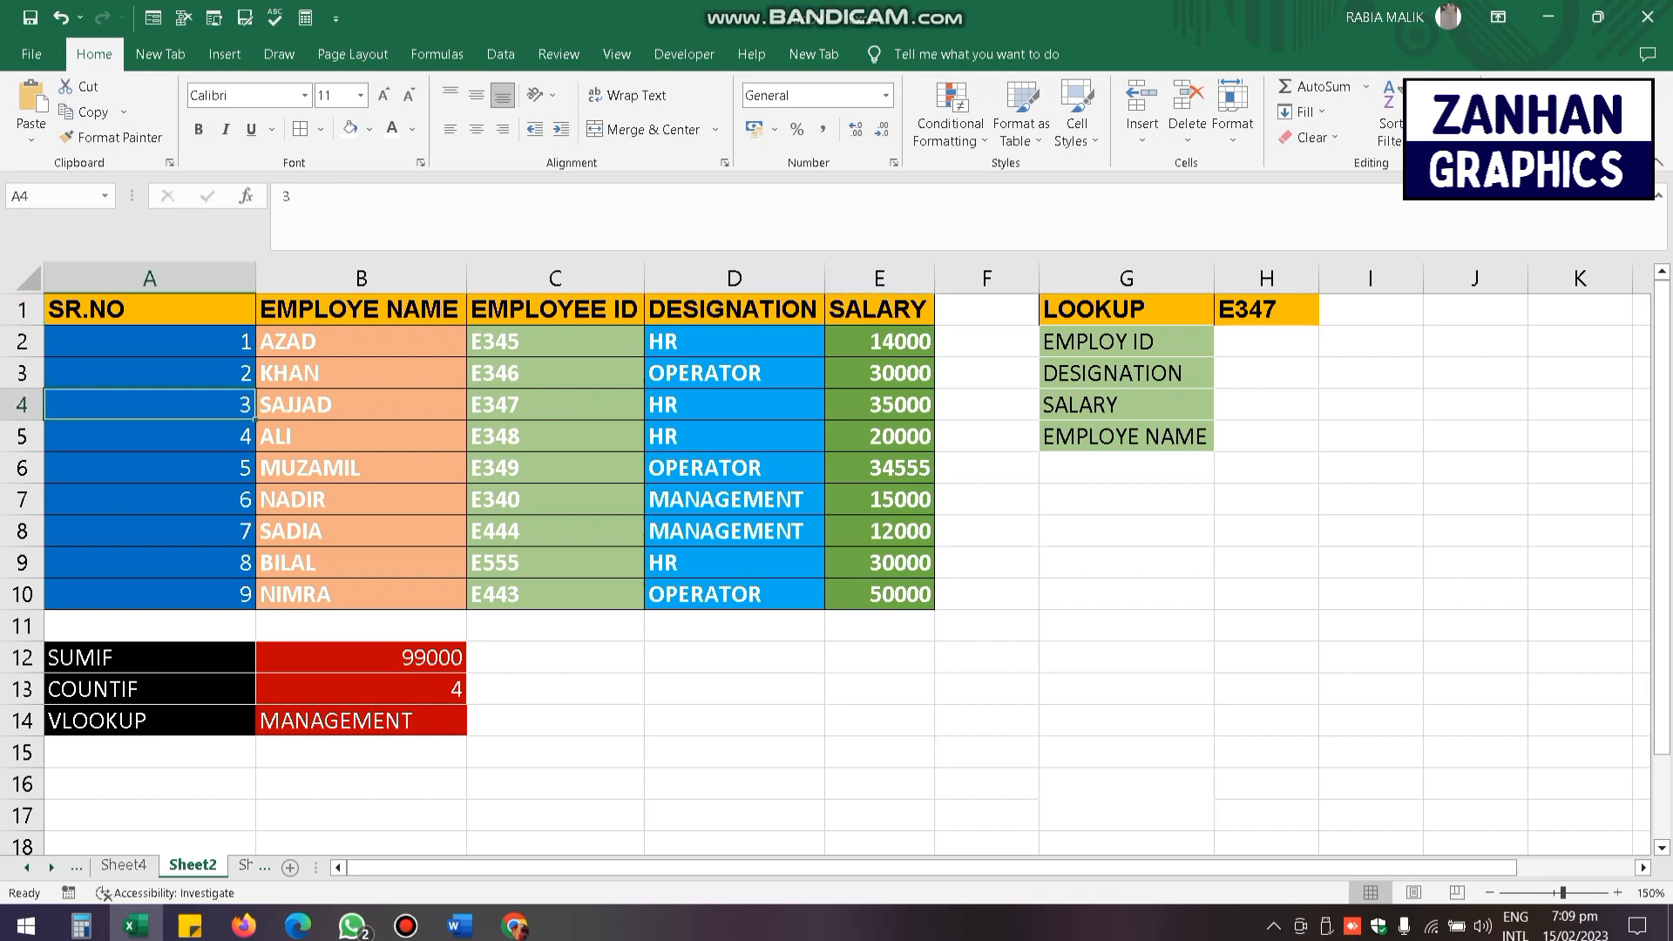
click(555, 563)
click(734, 531)
click(879, 437)
click(555, 405)
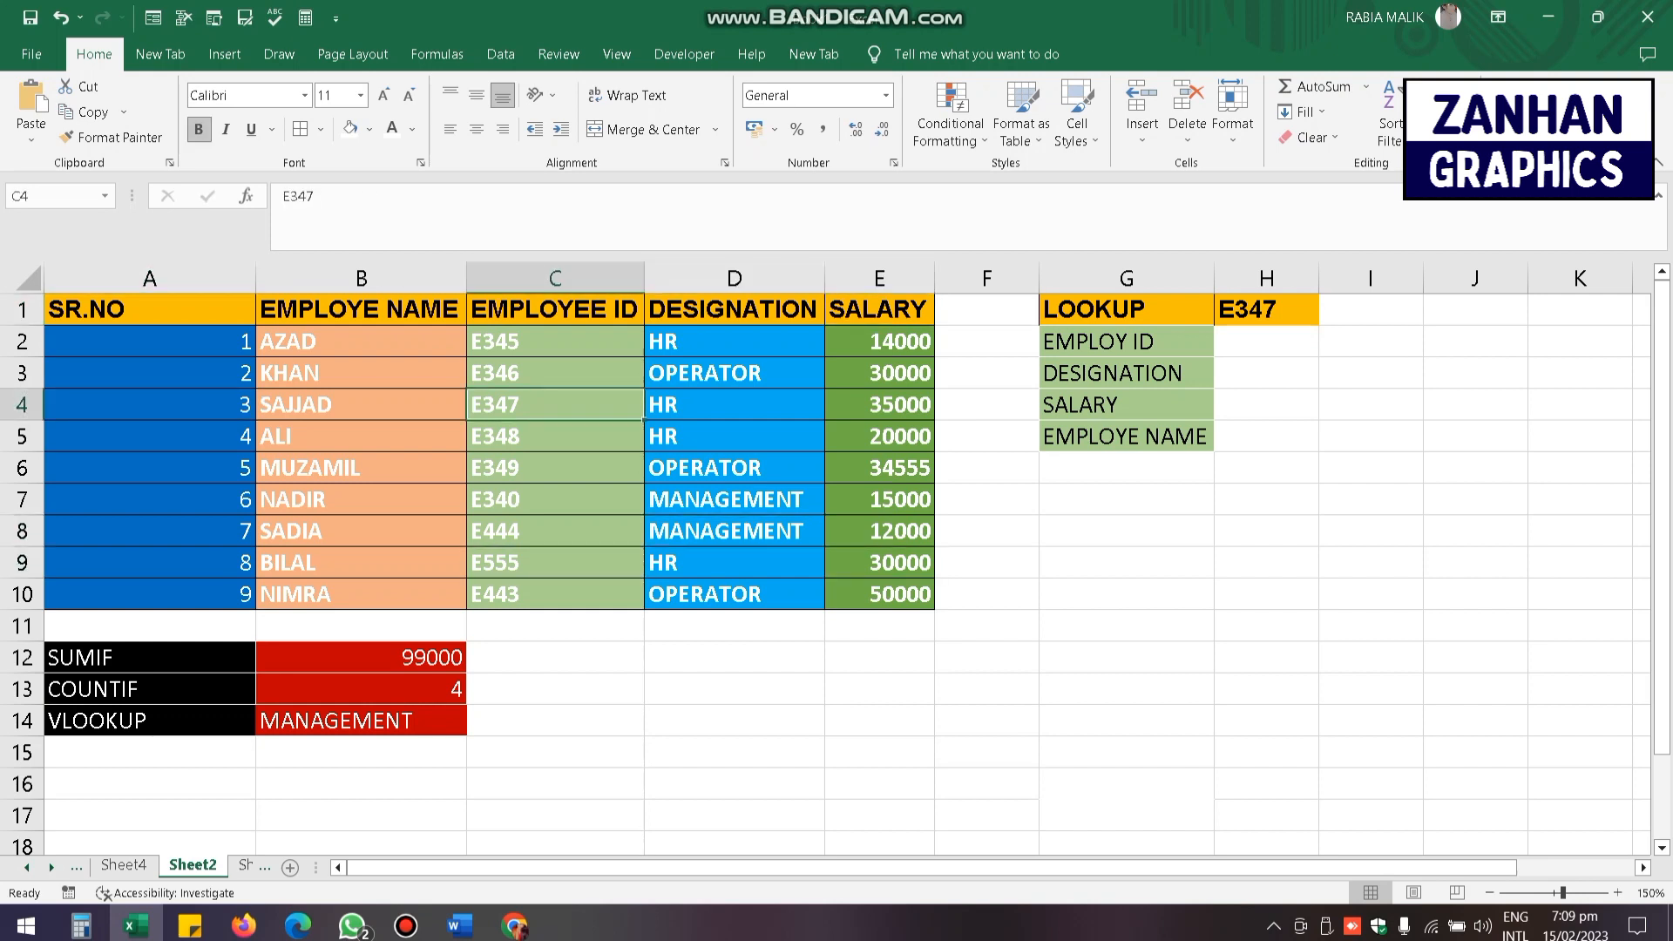
click(150, 341)
click(150, 311)
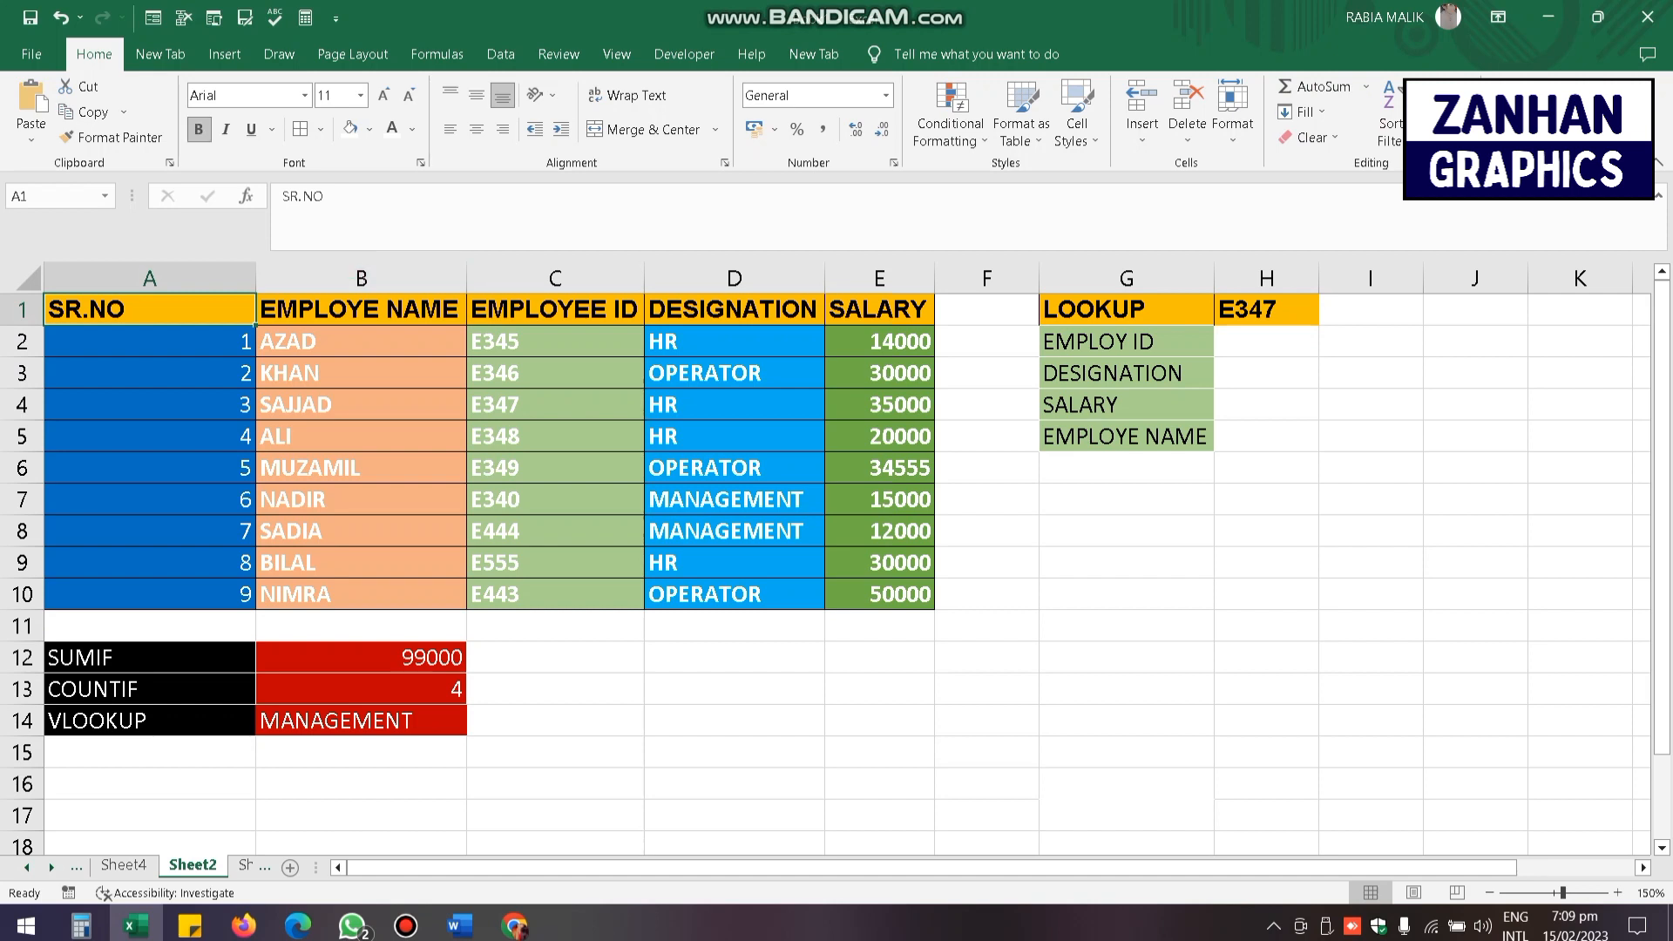
key(F2)
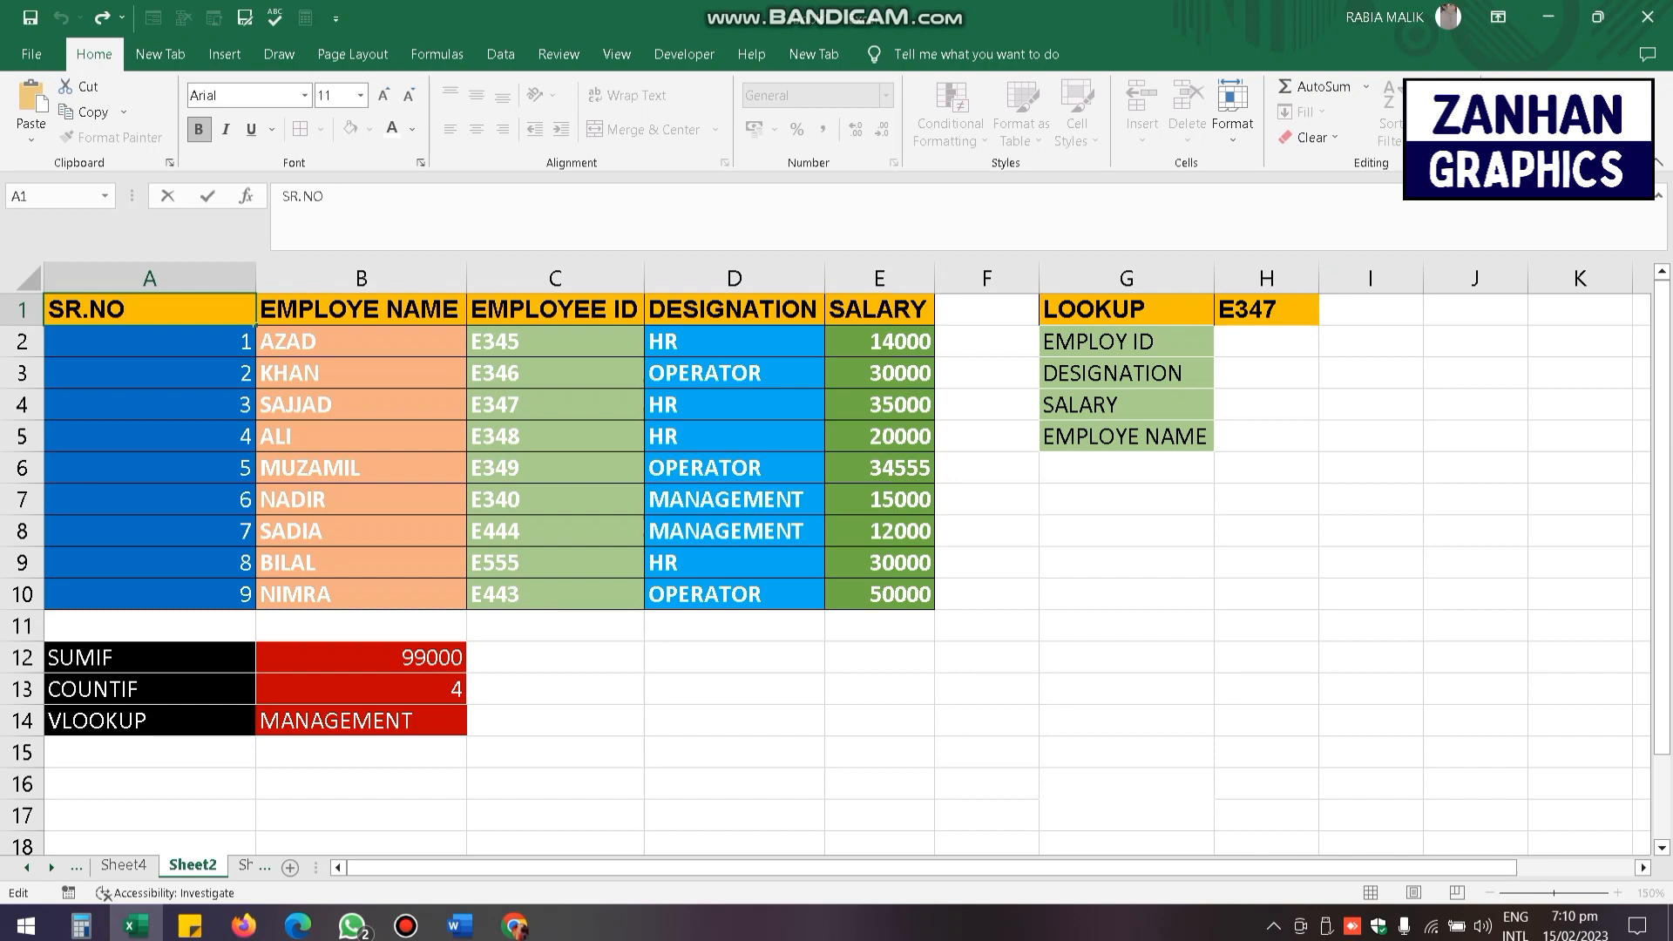
click(880, 342)
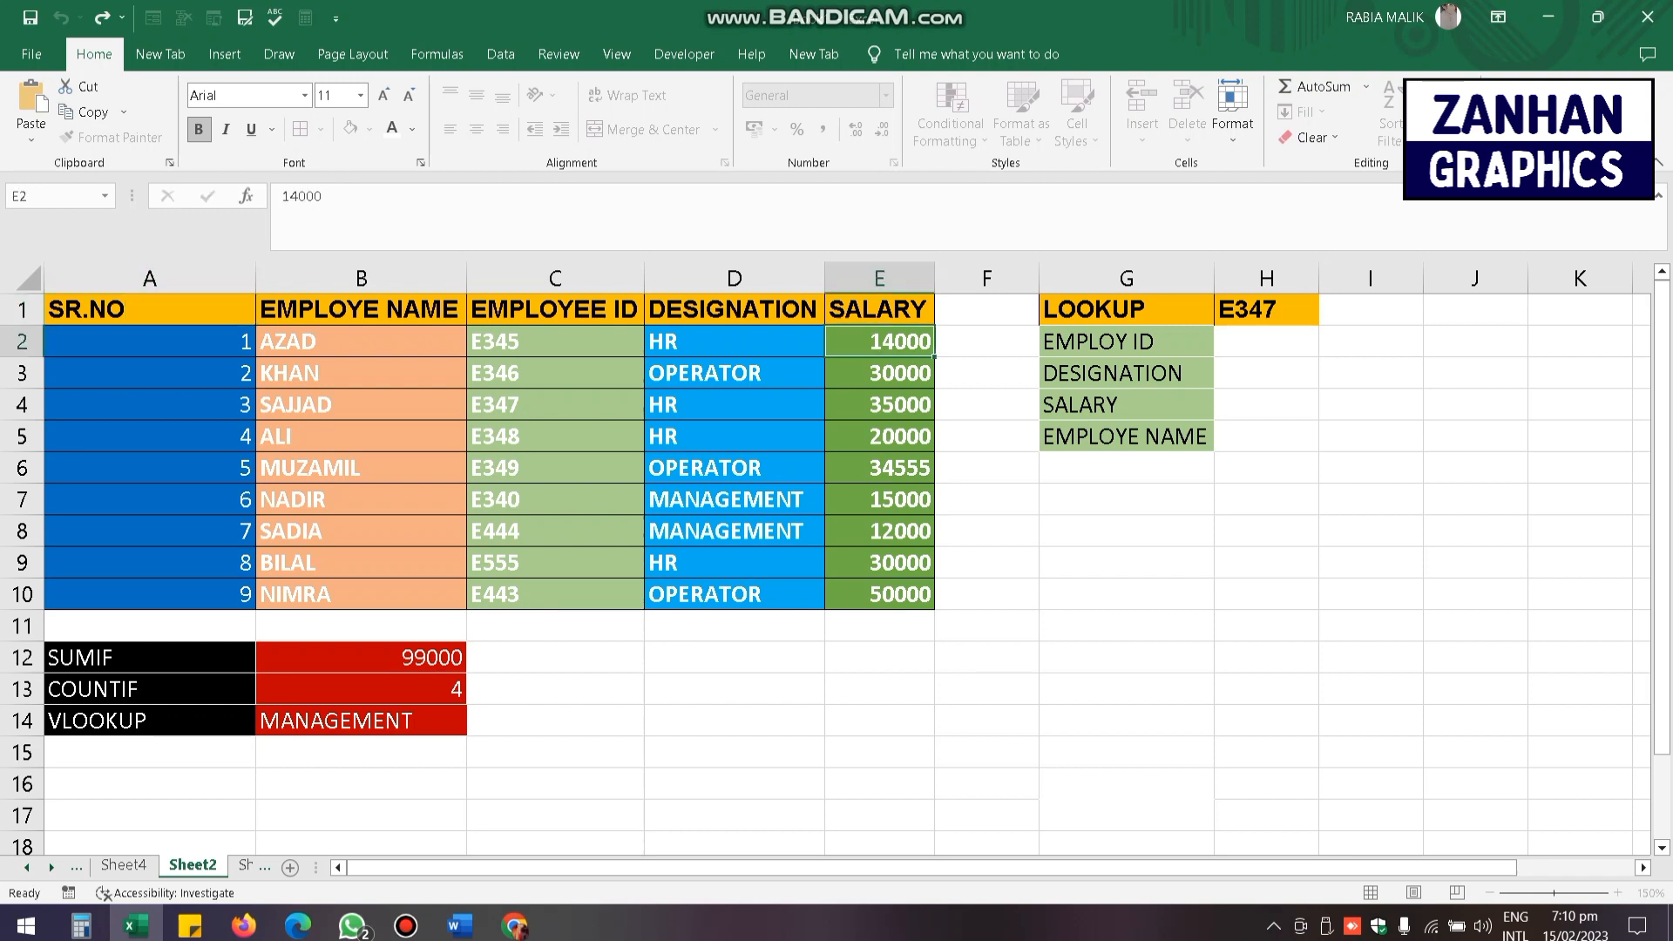
click(734, 721)
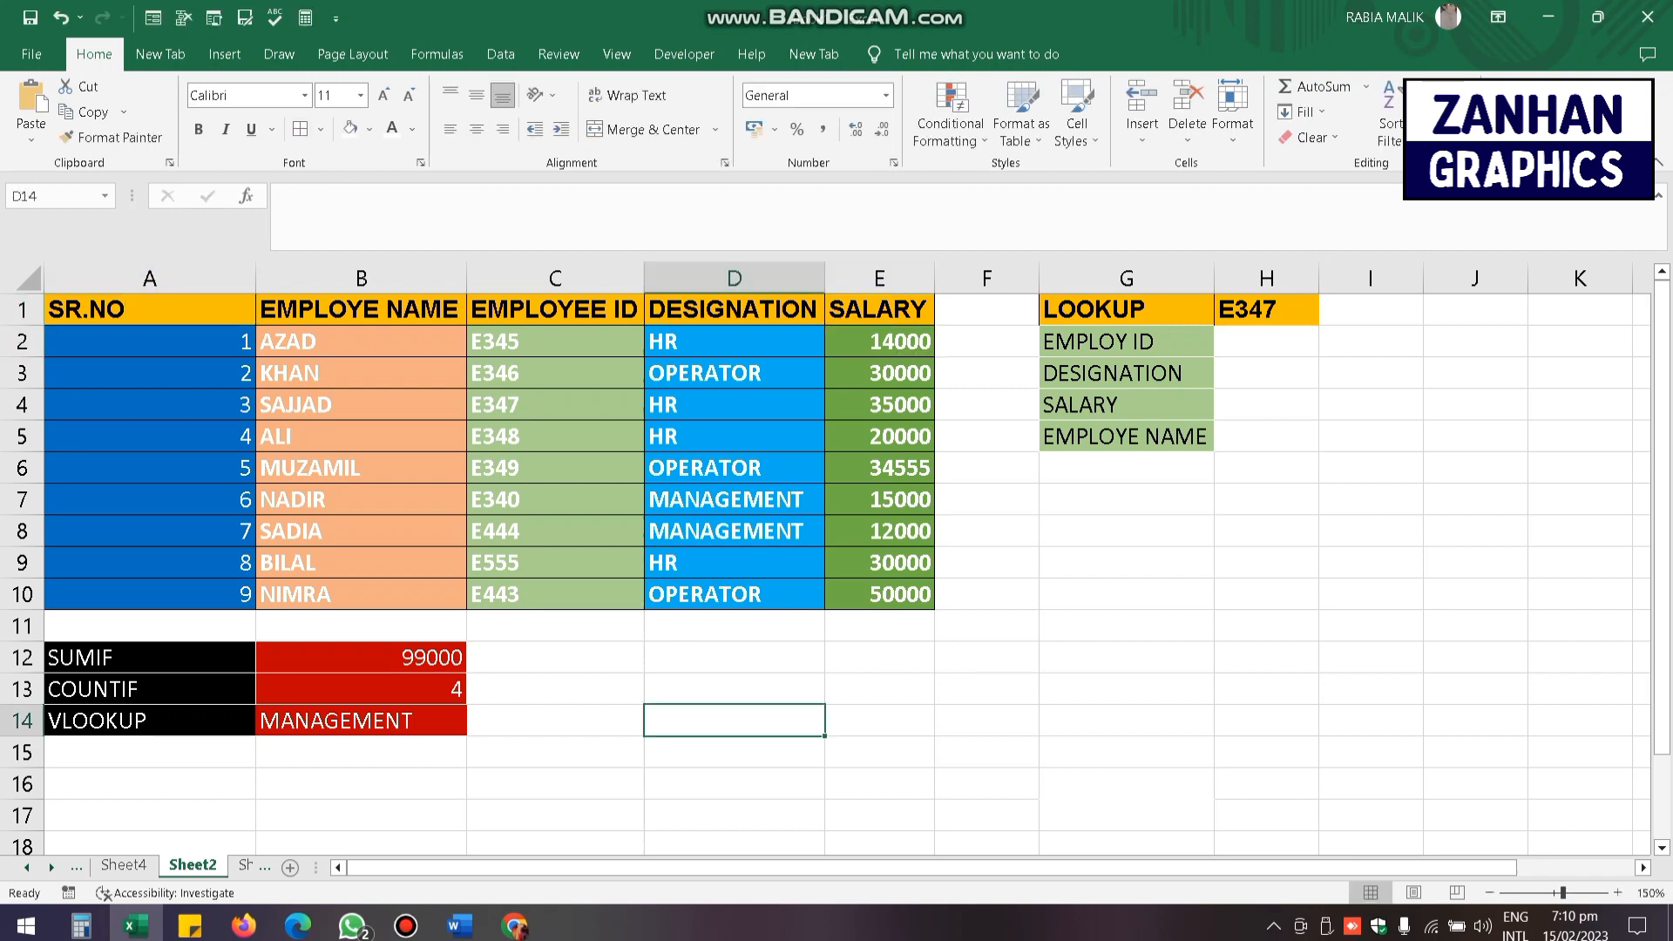
- Examine the SUMIF, COUNTIF and VLOOKUP labels in A12:A14 below the employee table
click(150, 658)
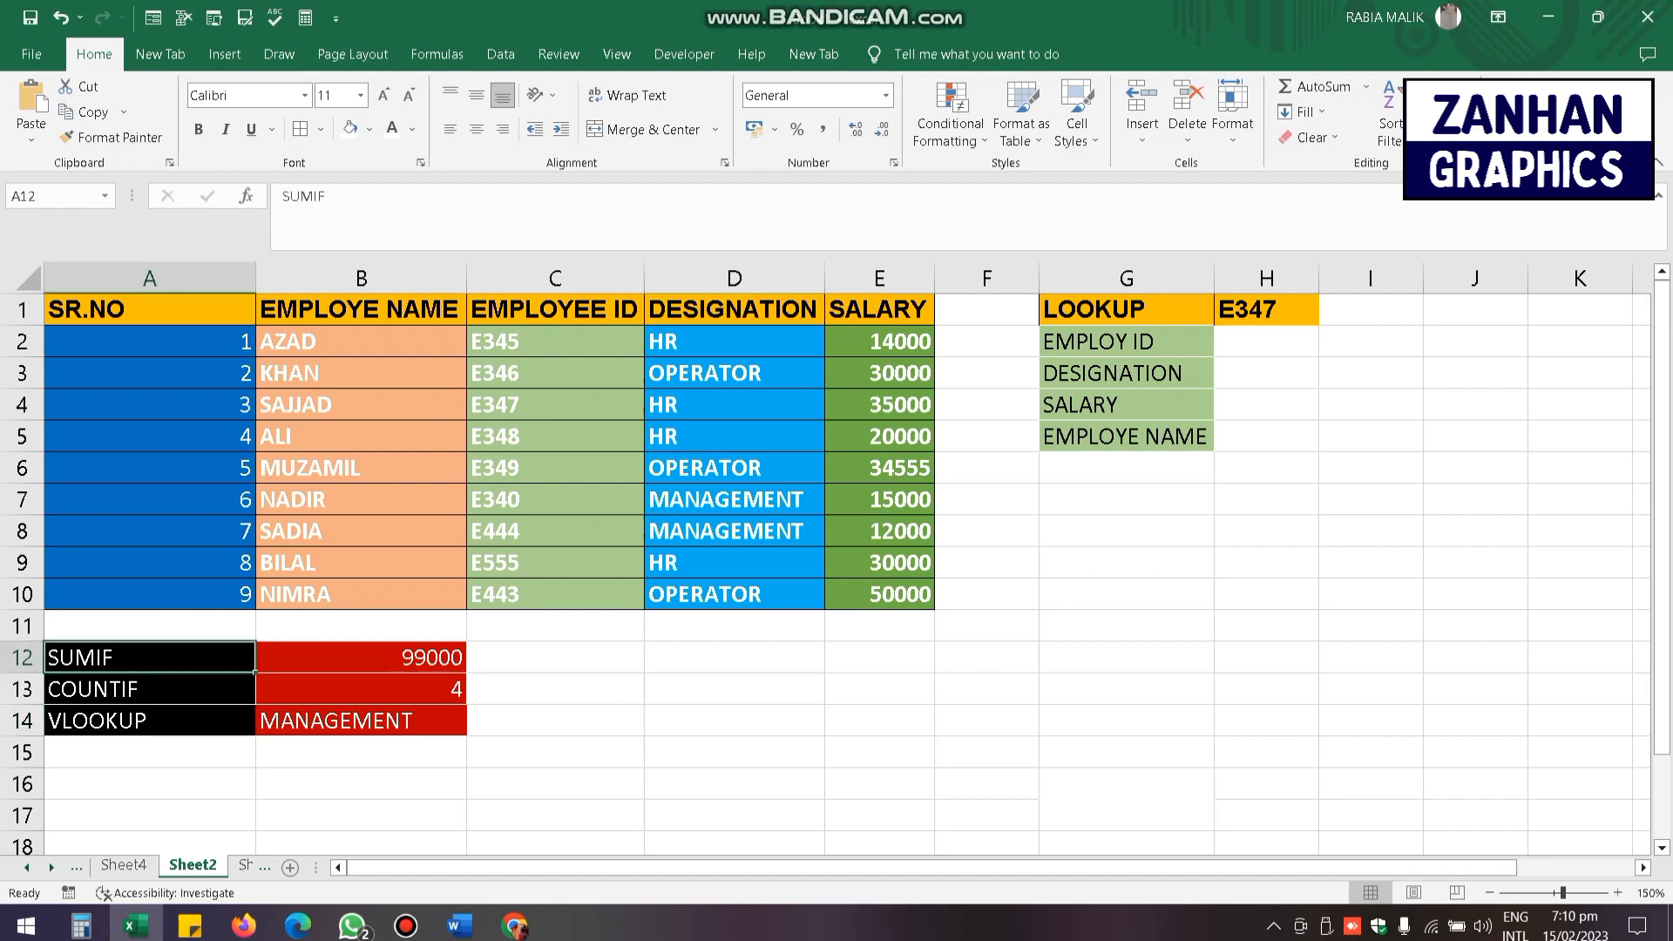
click(150, 689)
click(150, 720)
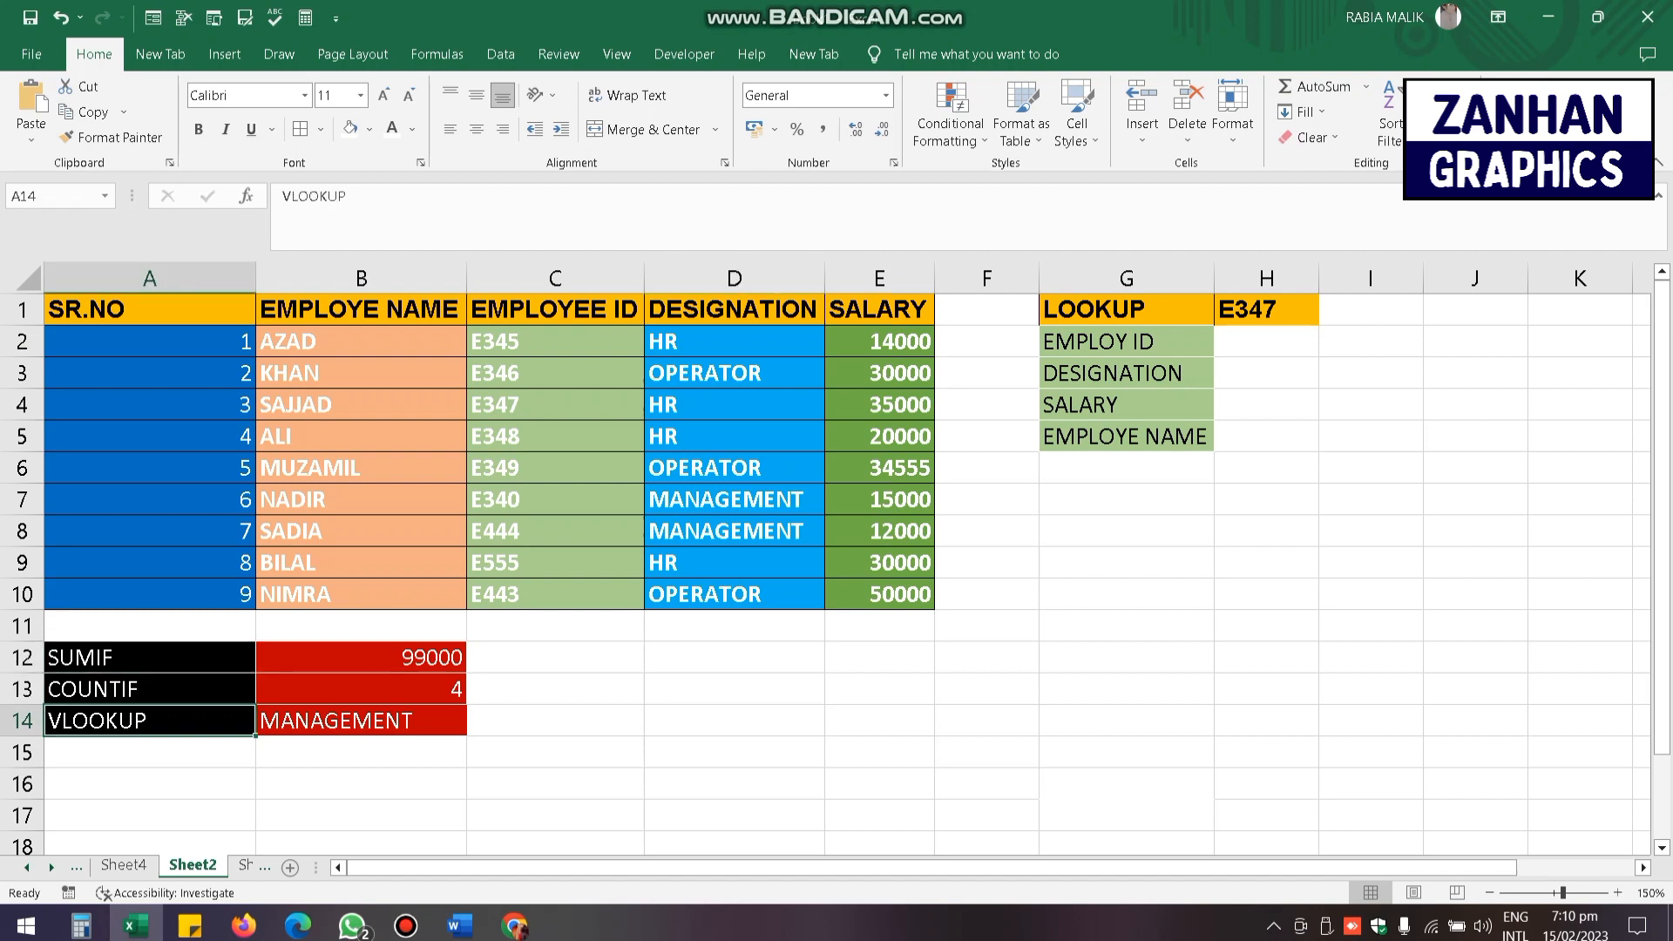
click(149, 658)
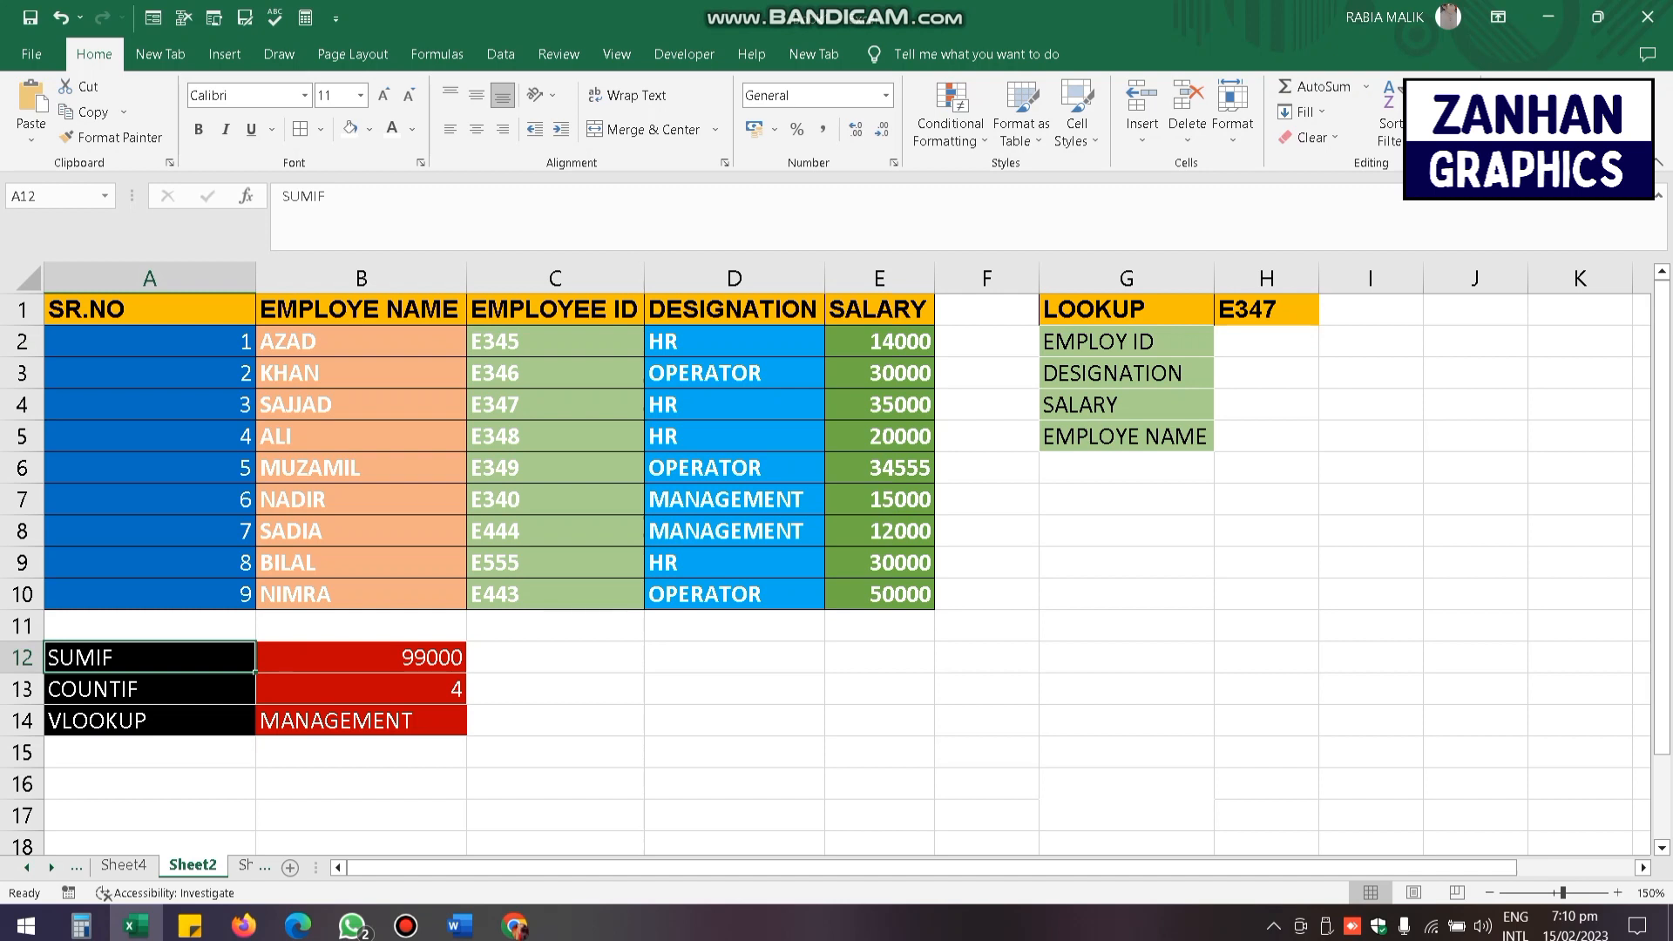
- Open the SUMIF formula in B12 and examine its range, criteria and sum range arguments
click(361, 658)
click(475, 198)
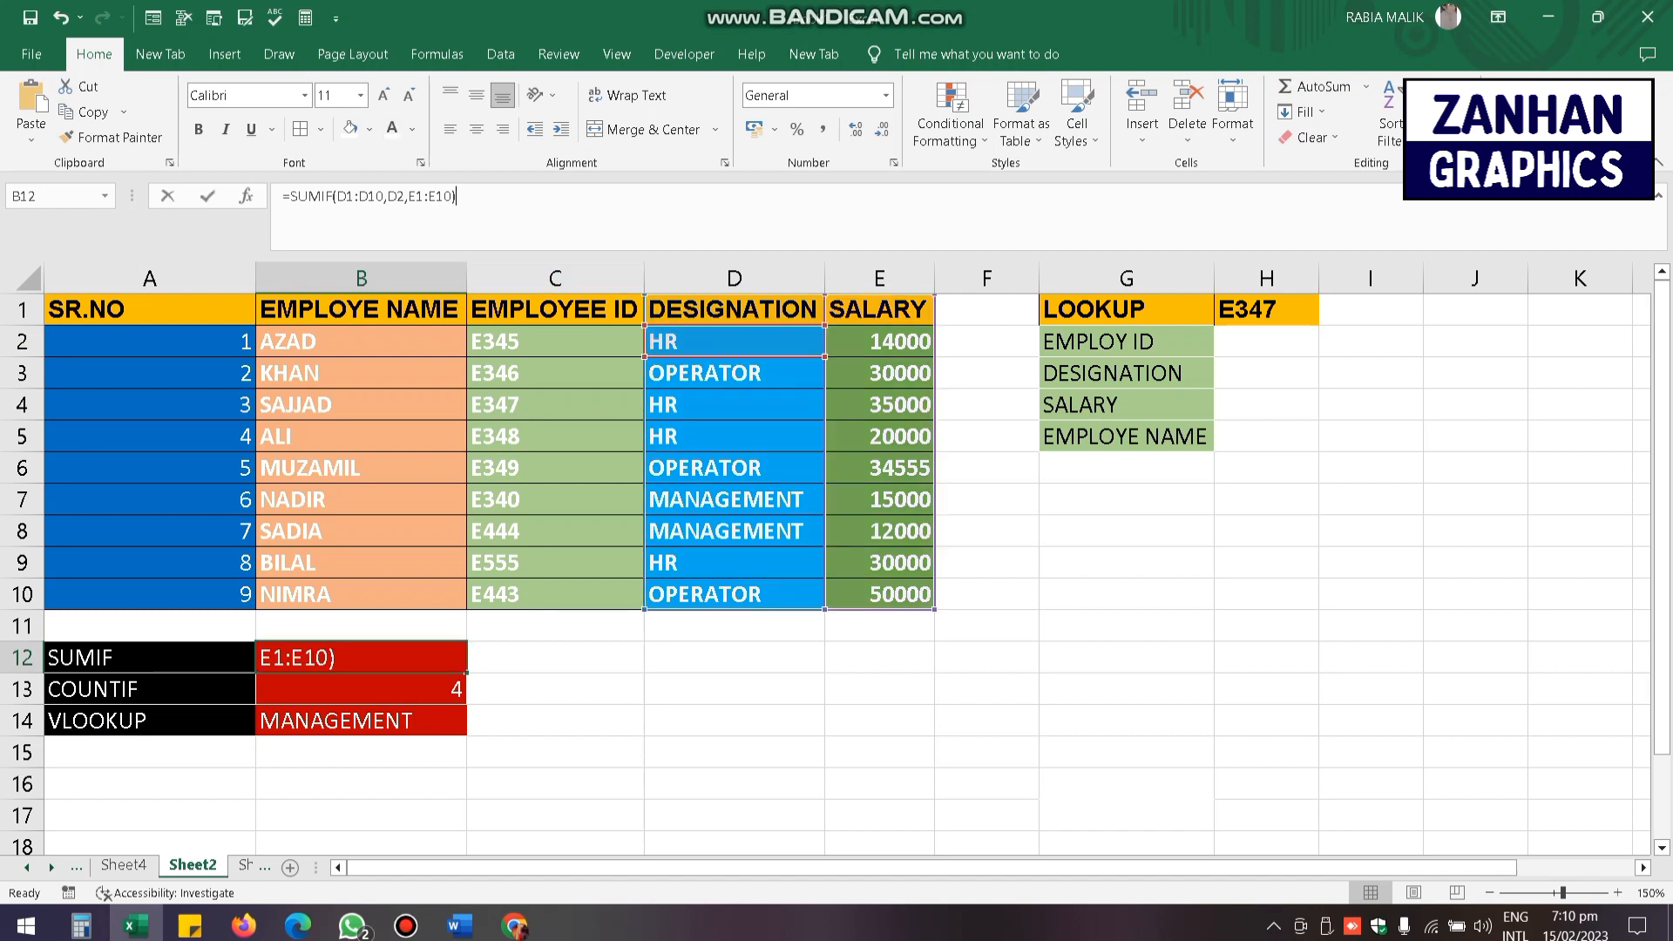
drag(470, 198, 280, 199)
drag(470, 198, 280, 199)
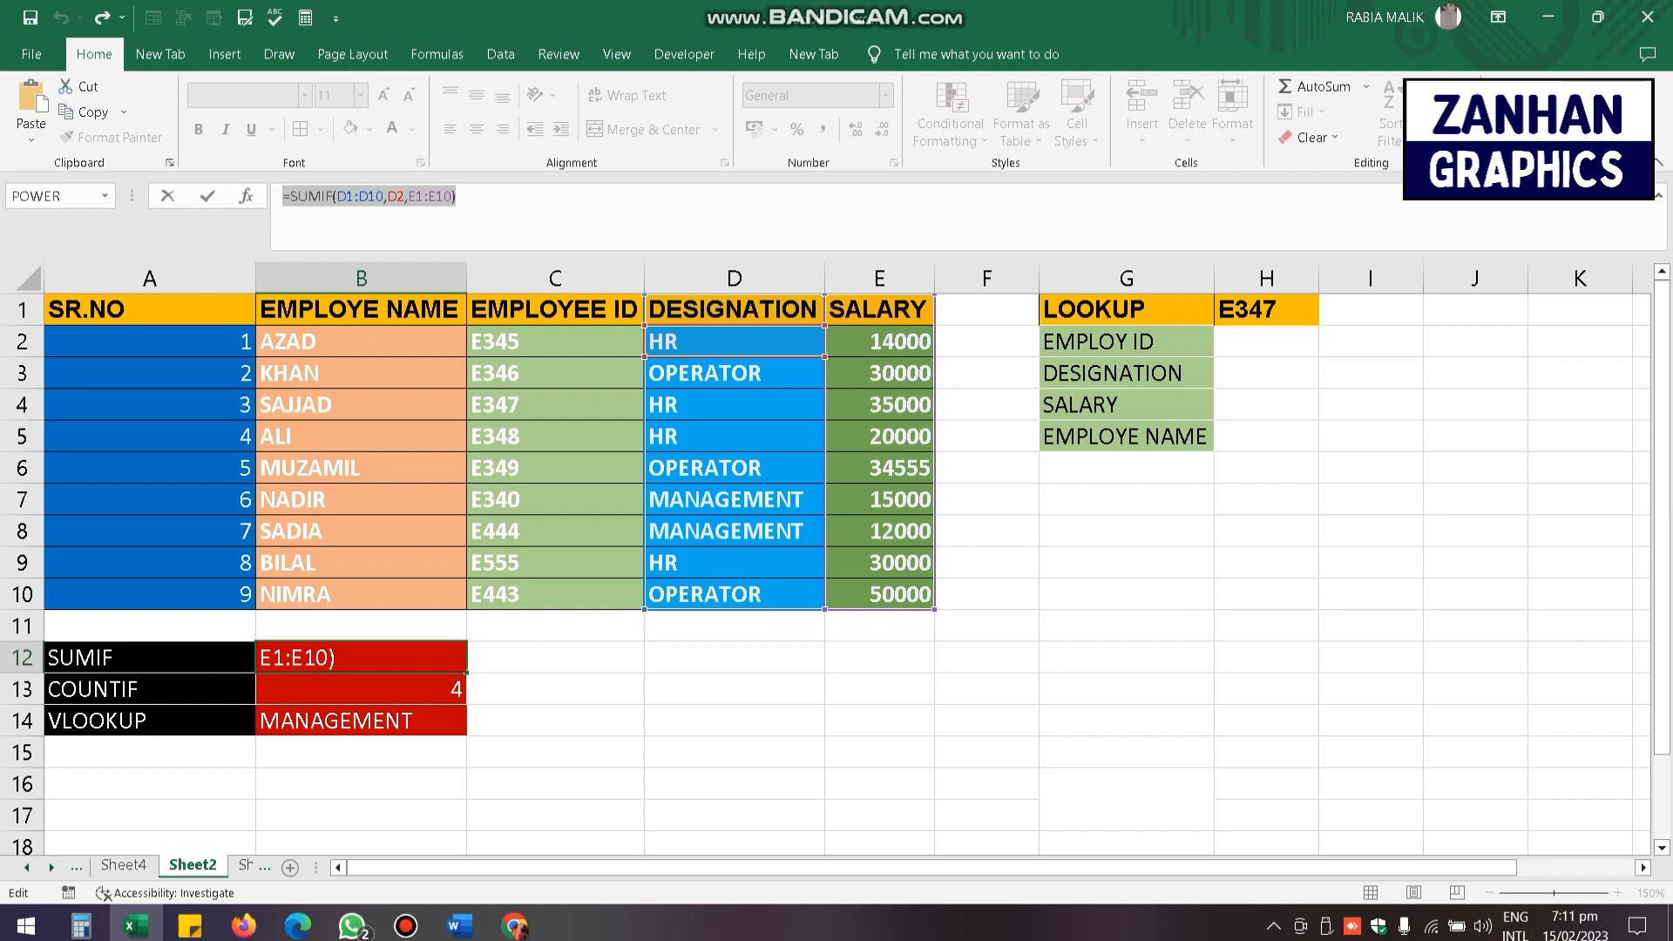
- Undo the accidental overwrite of the SUMIF formula in B12
click(555, 752)
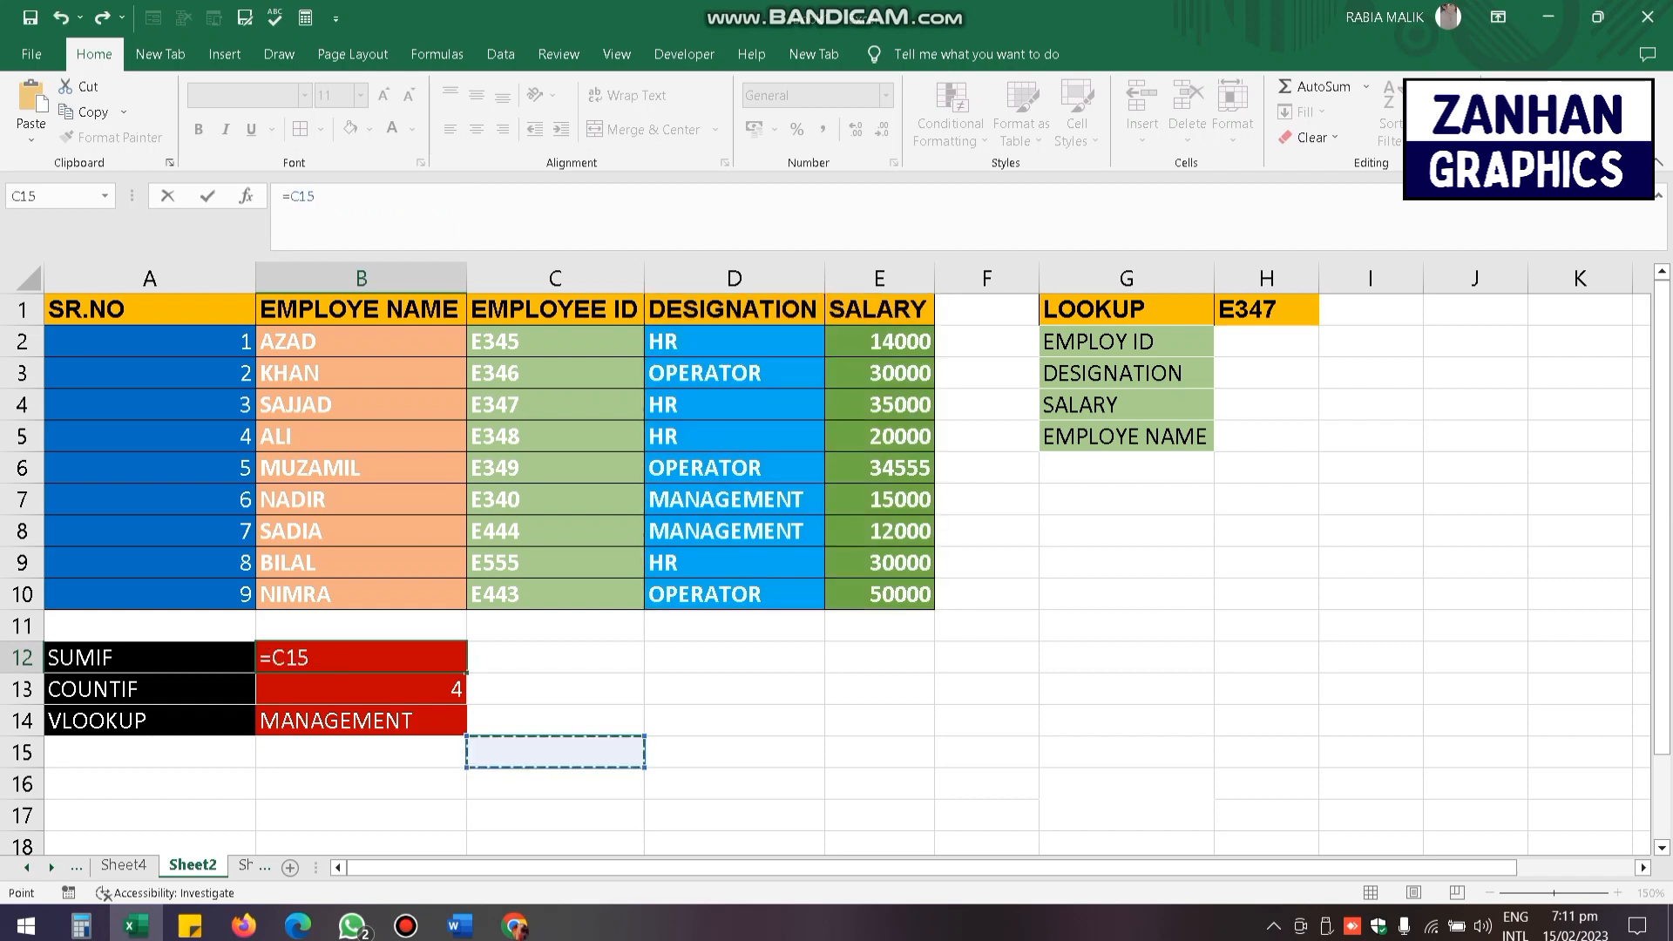
key(F2)
key(ctrl+z)
key(Return)
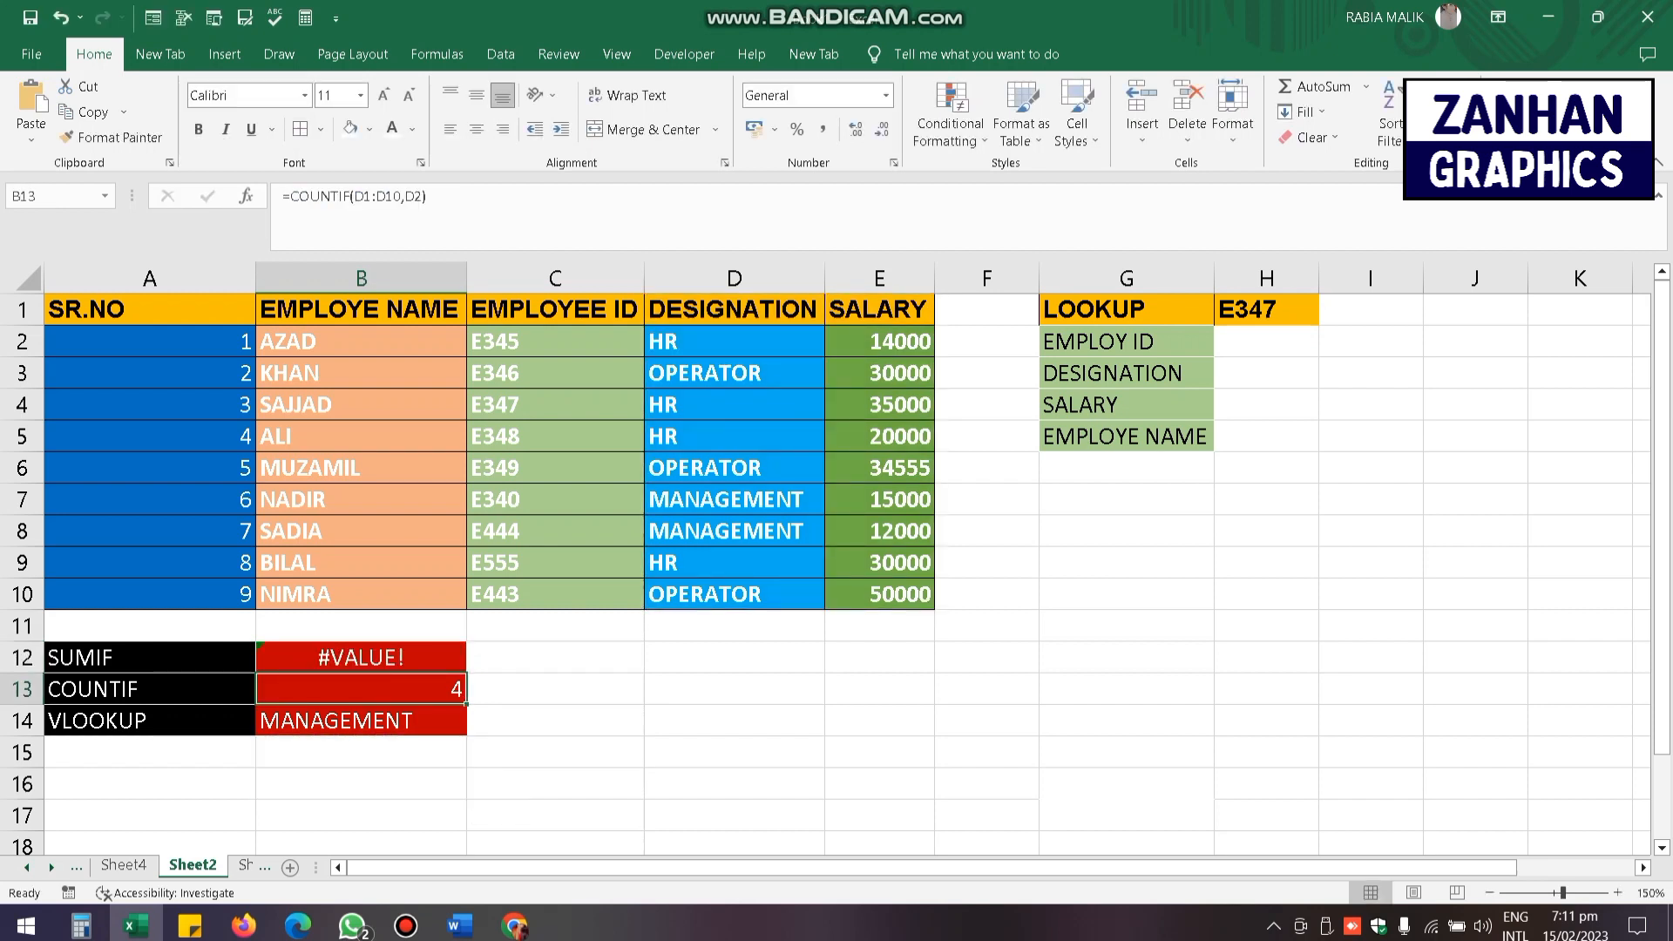
key(F2)
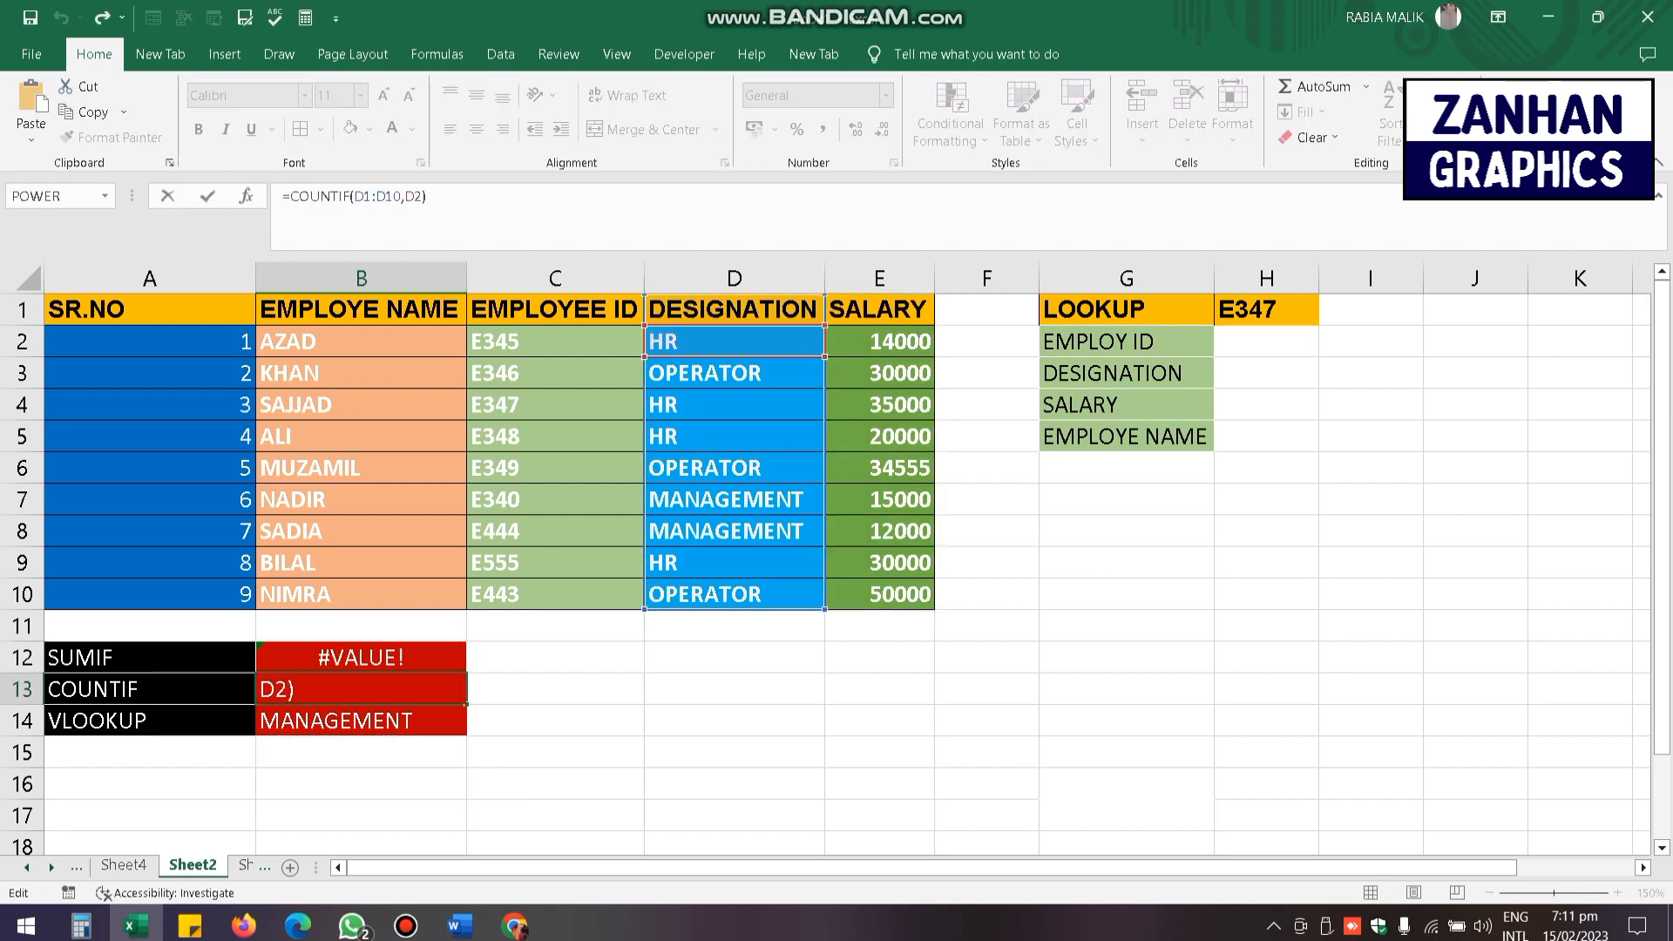
click(735, 752)
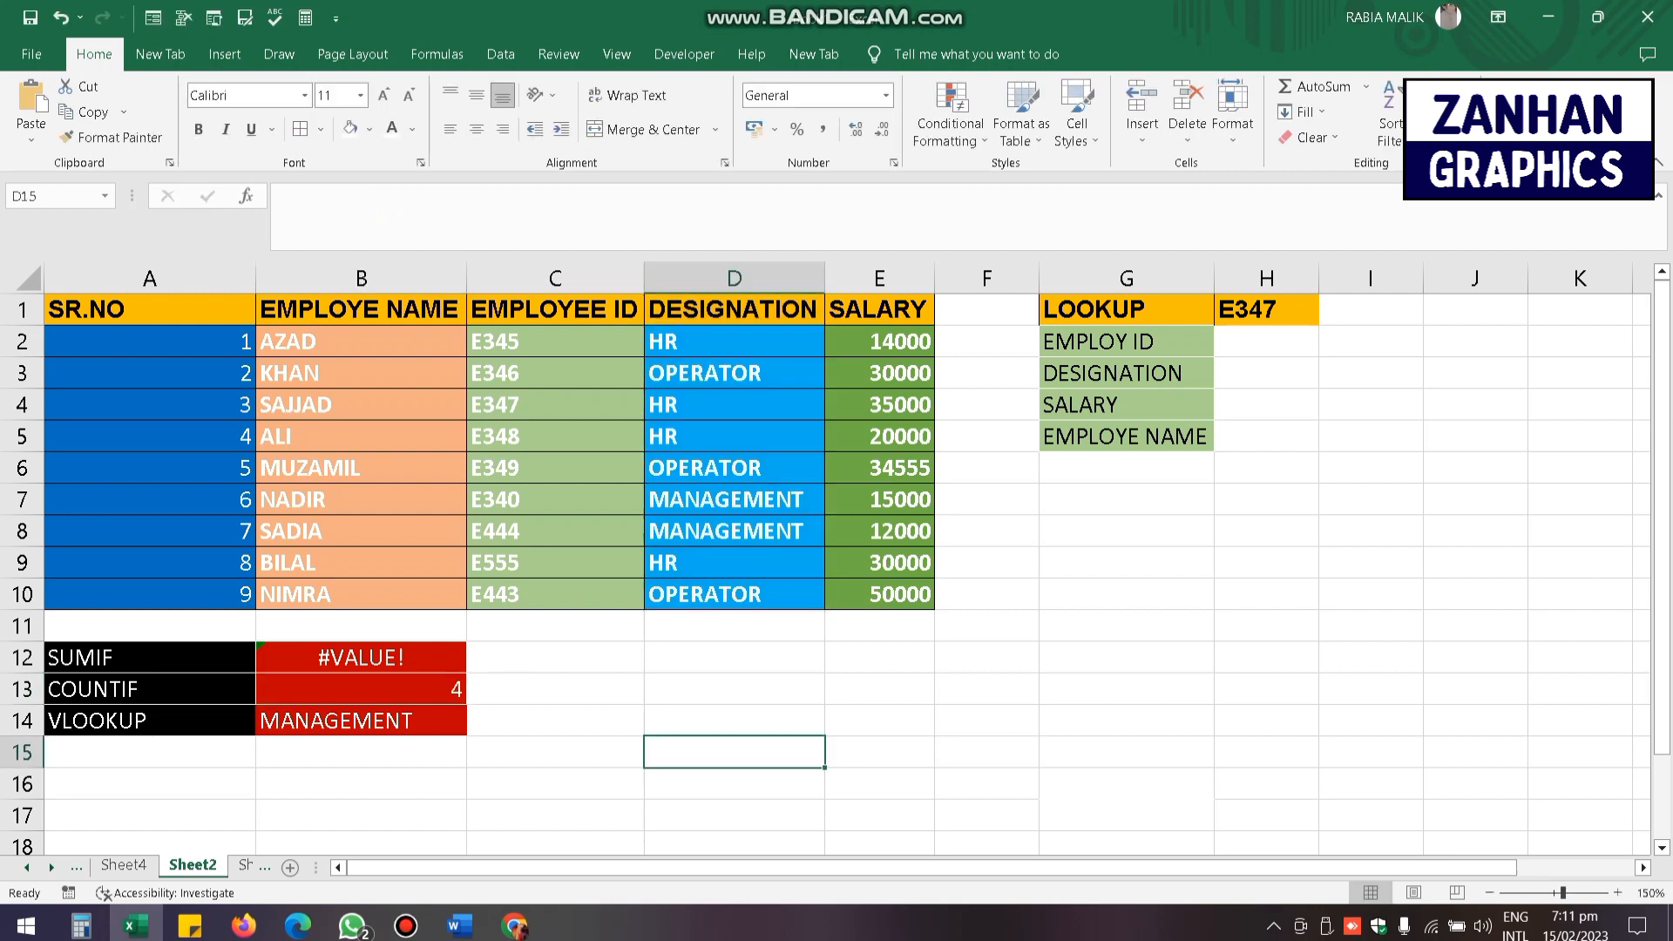
key(ctrl+z)
click(734, 721)
click(361, 658)
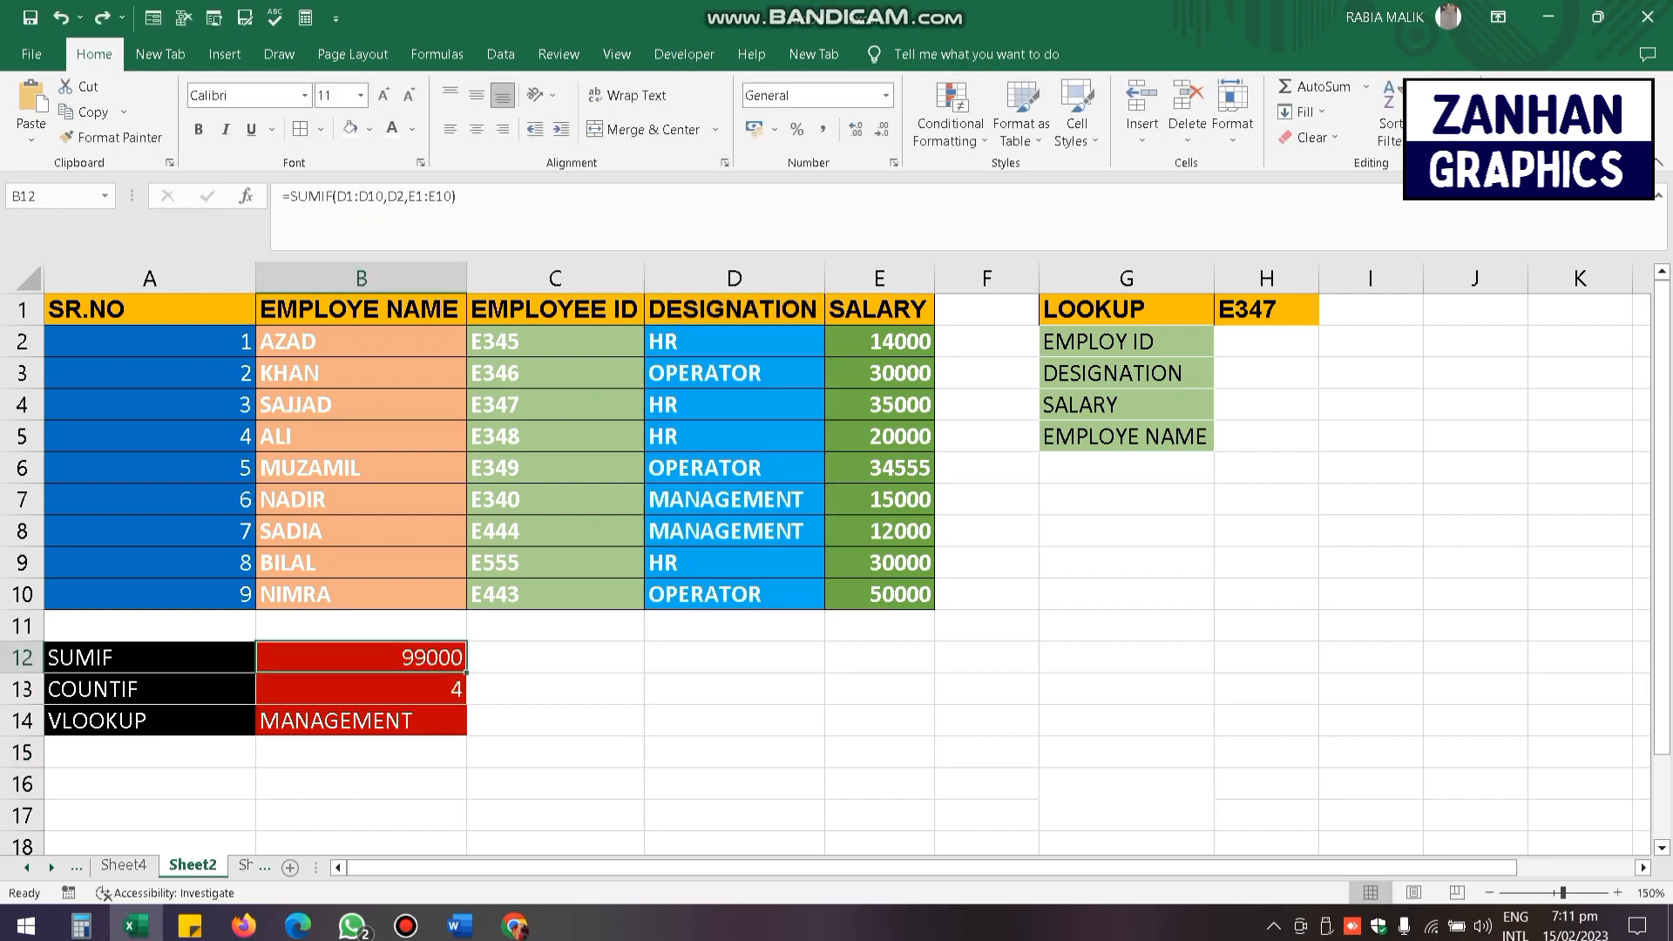
key(F2)
key(shift+Home)
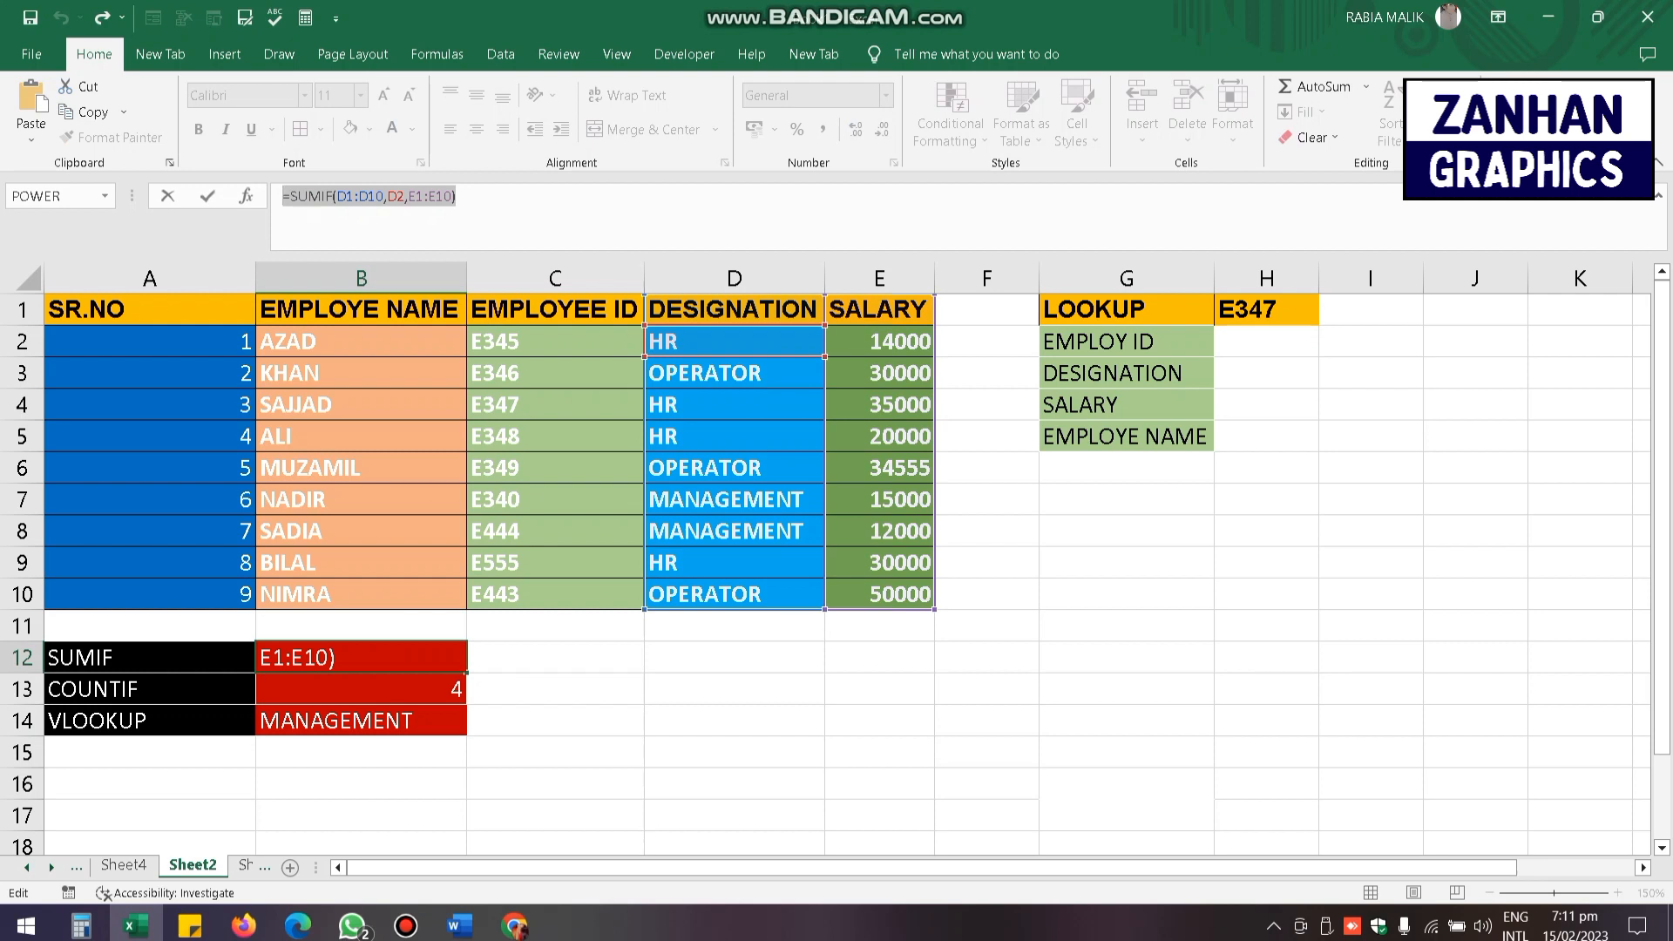
text(=)
click(734, 278)
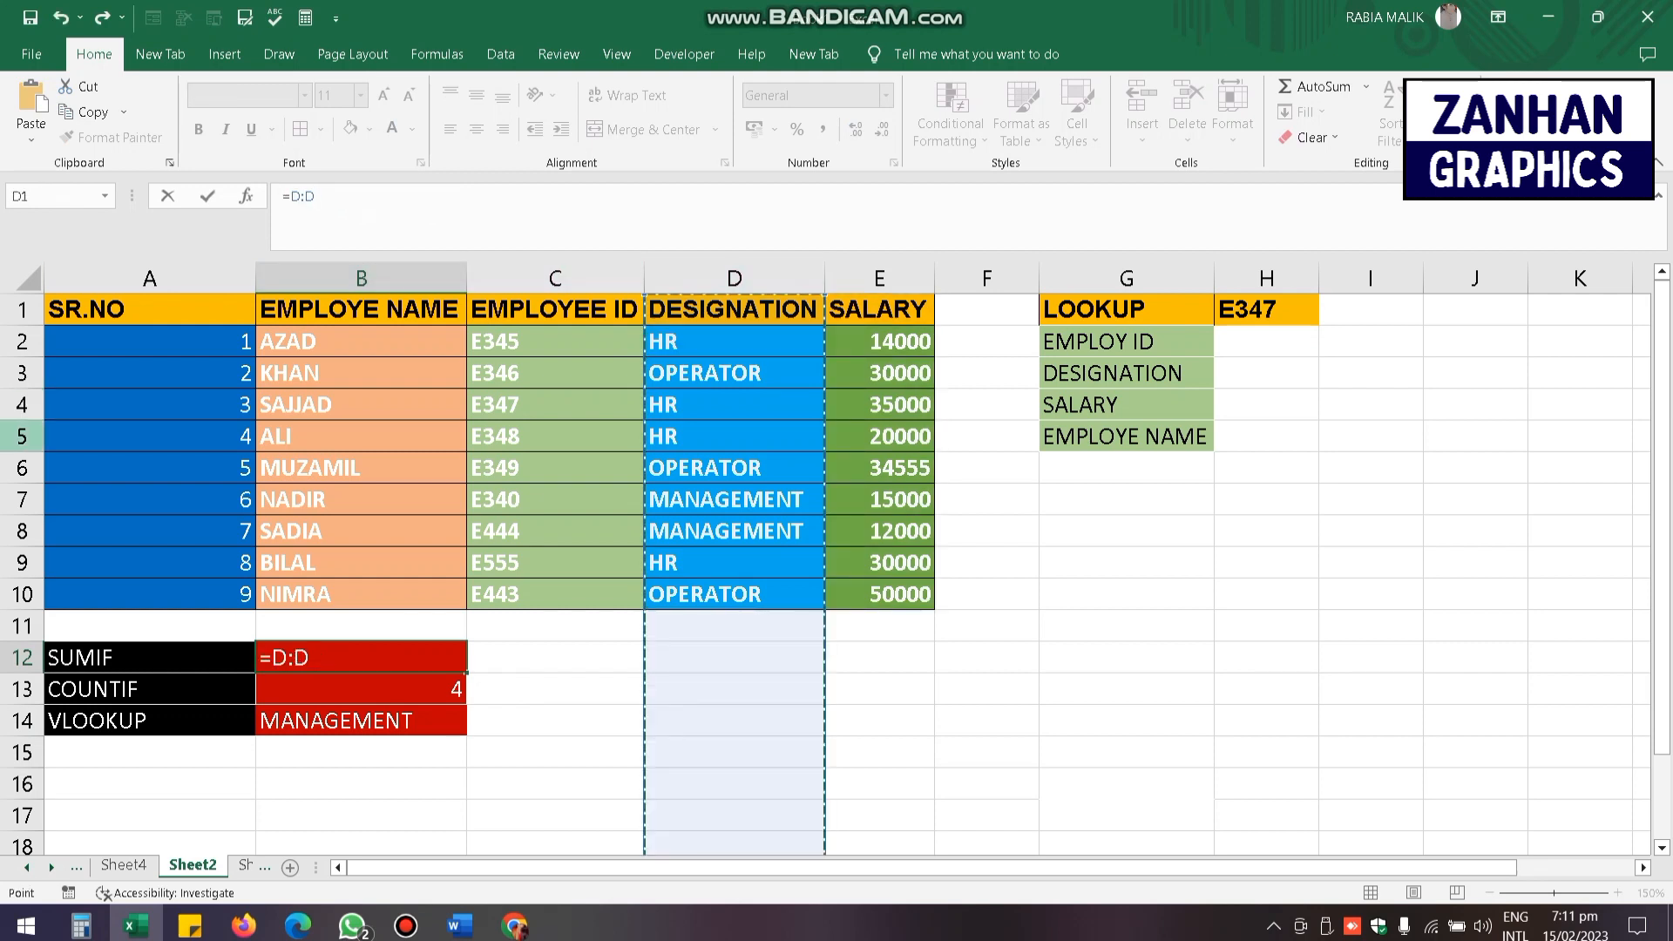
click(22, 309)
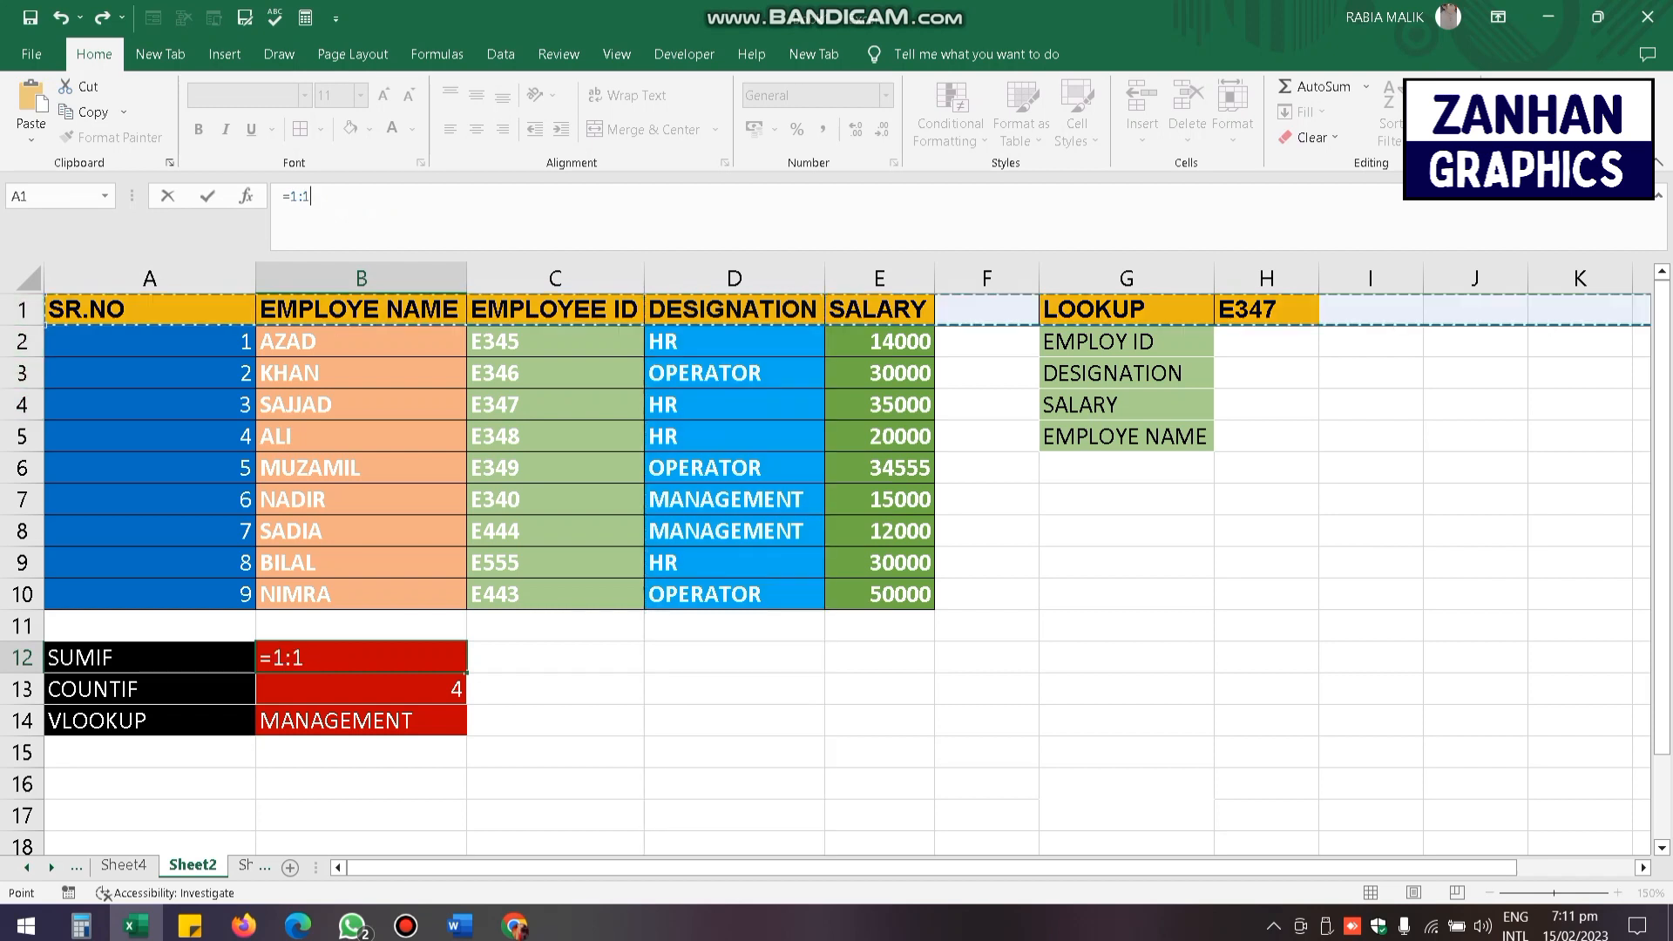
click(735, 309)
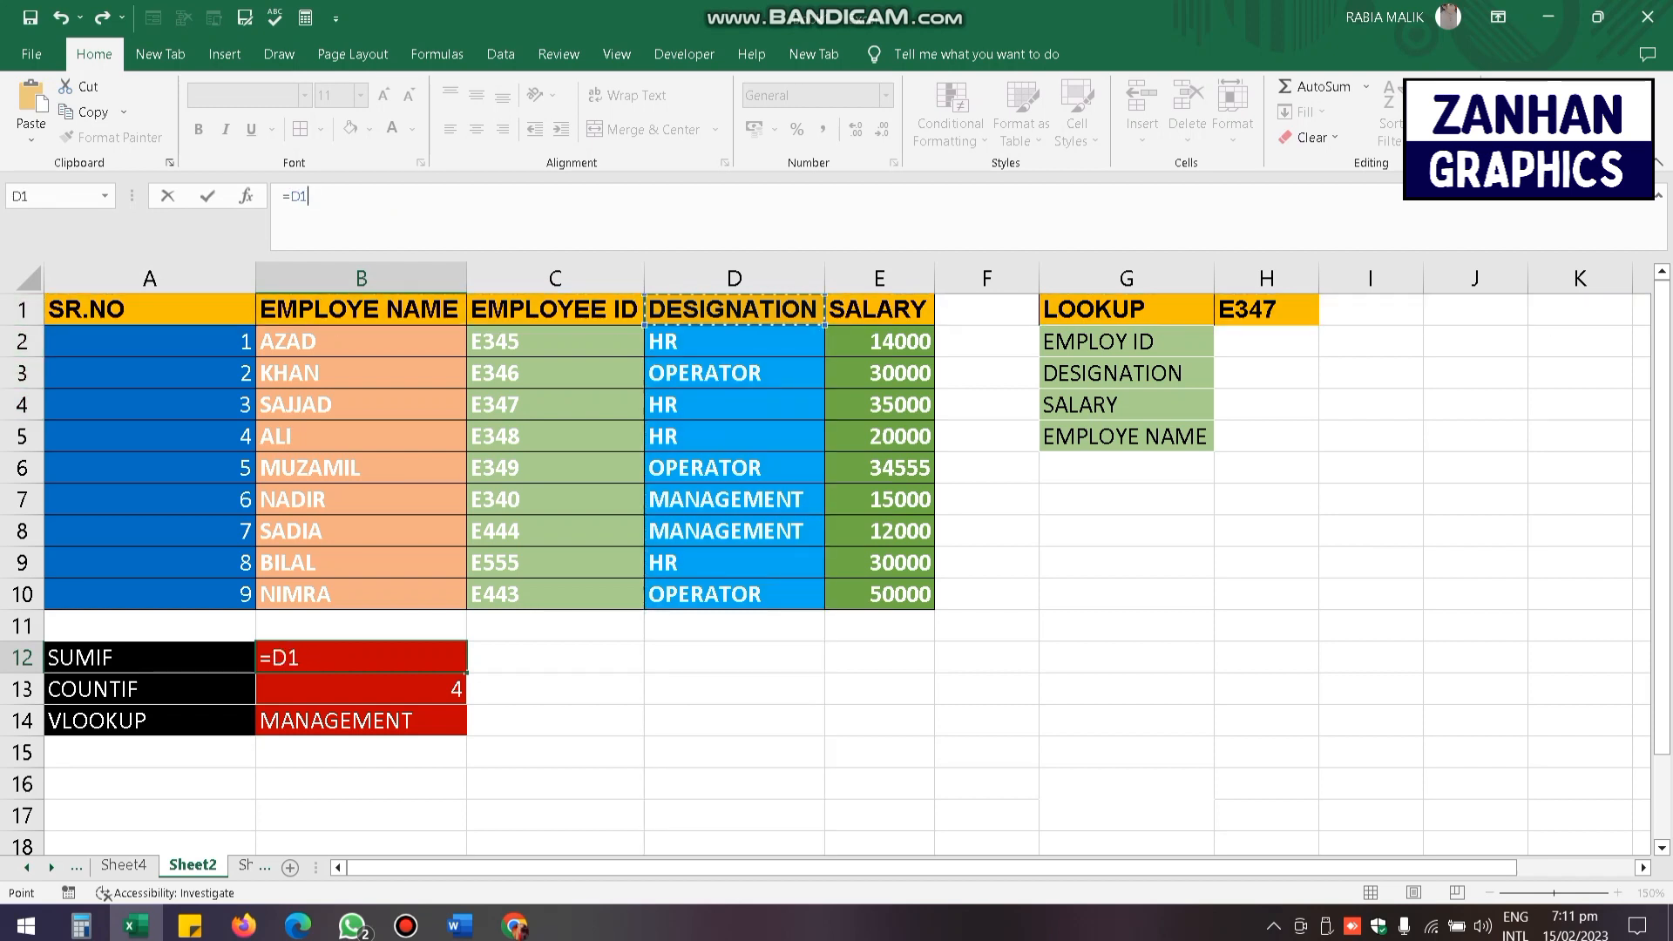
click(312, 197)
key(ctrl+z)
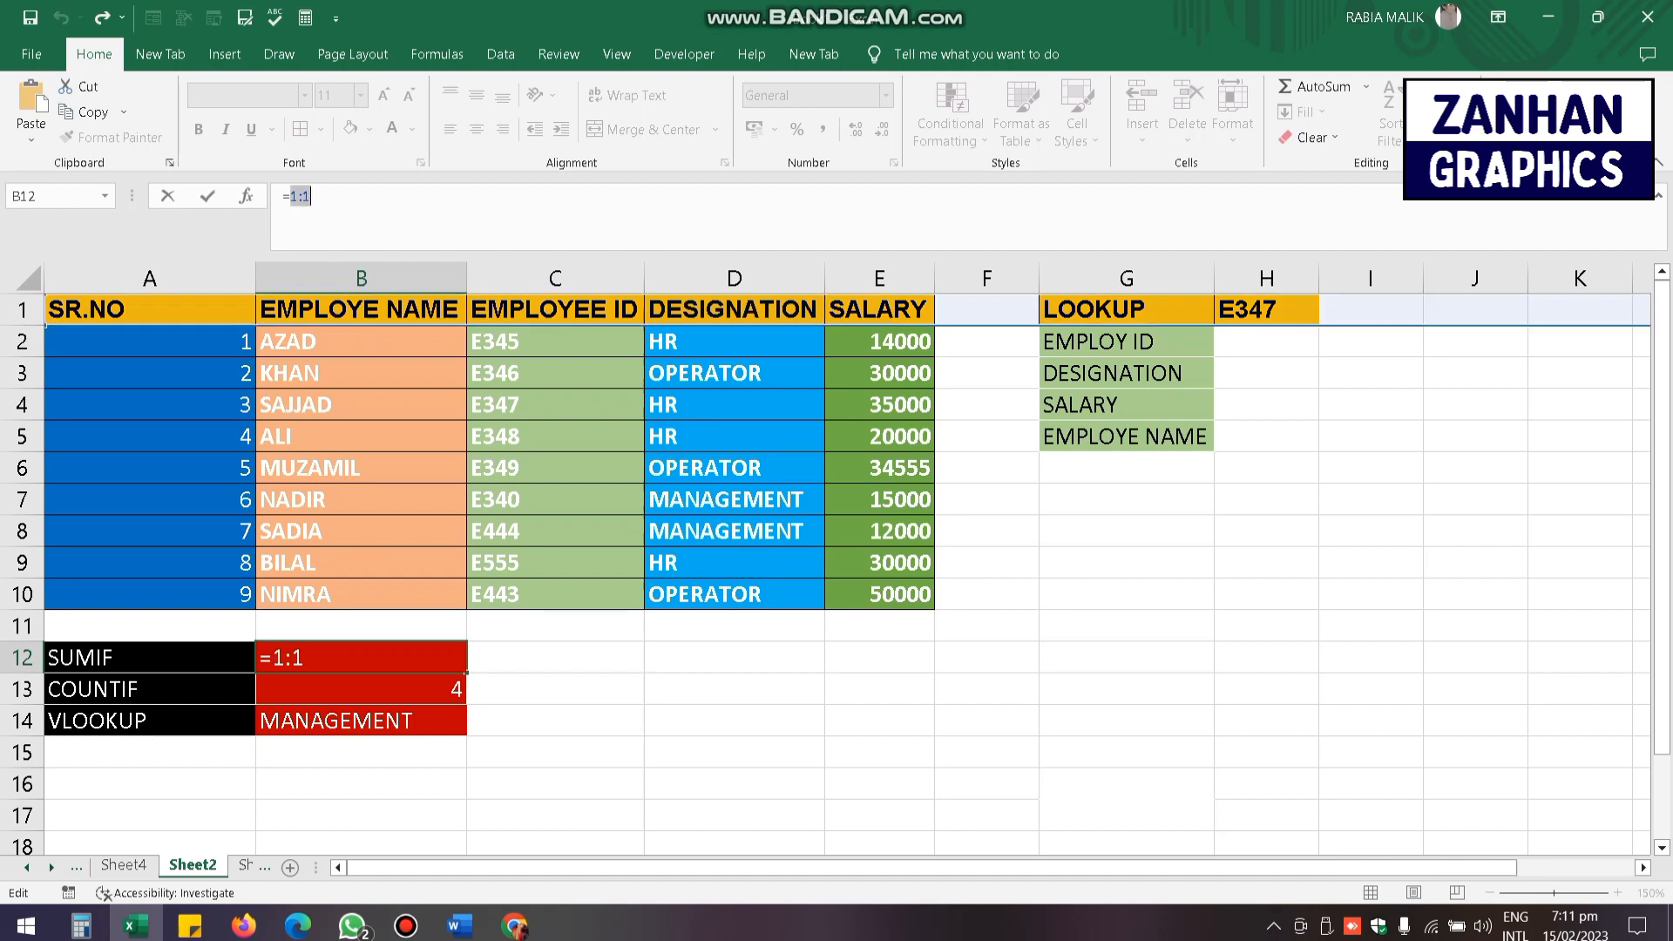
key(ctrl+z)
key(ctrl+z)
key(ctrl+z)
key(Escape)
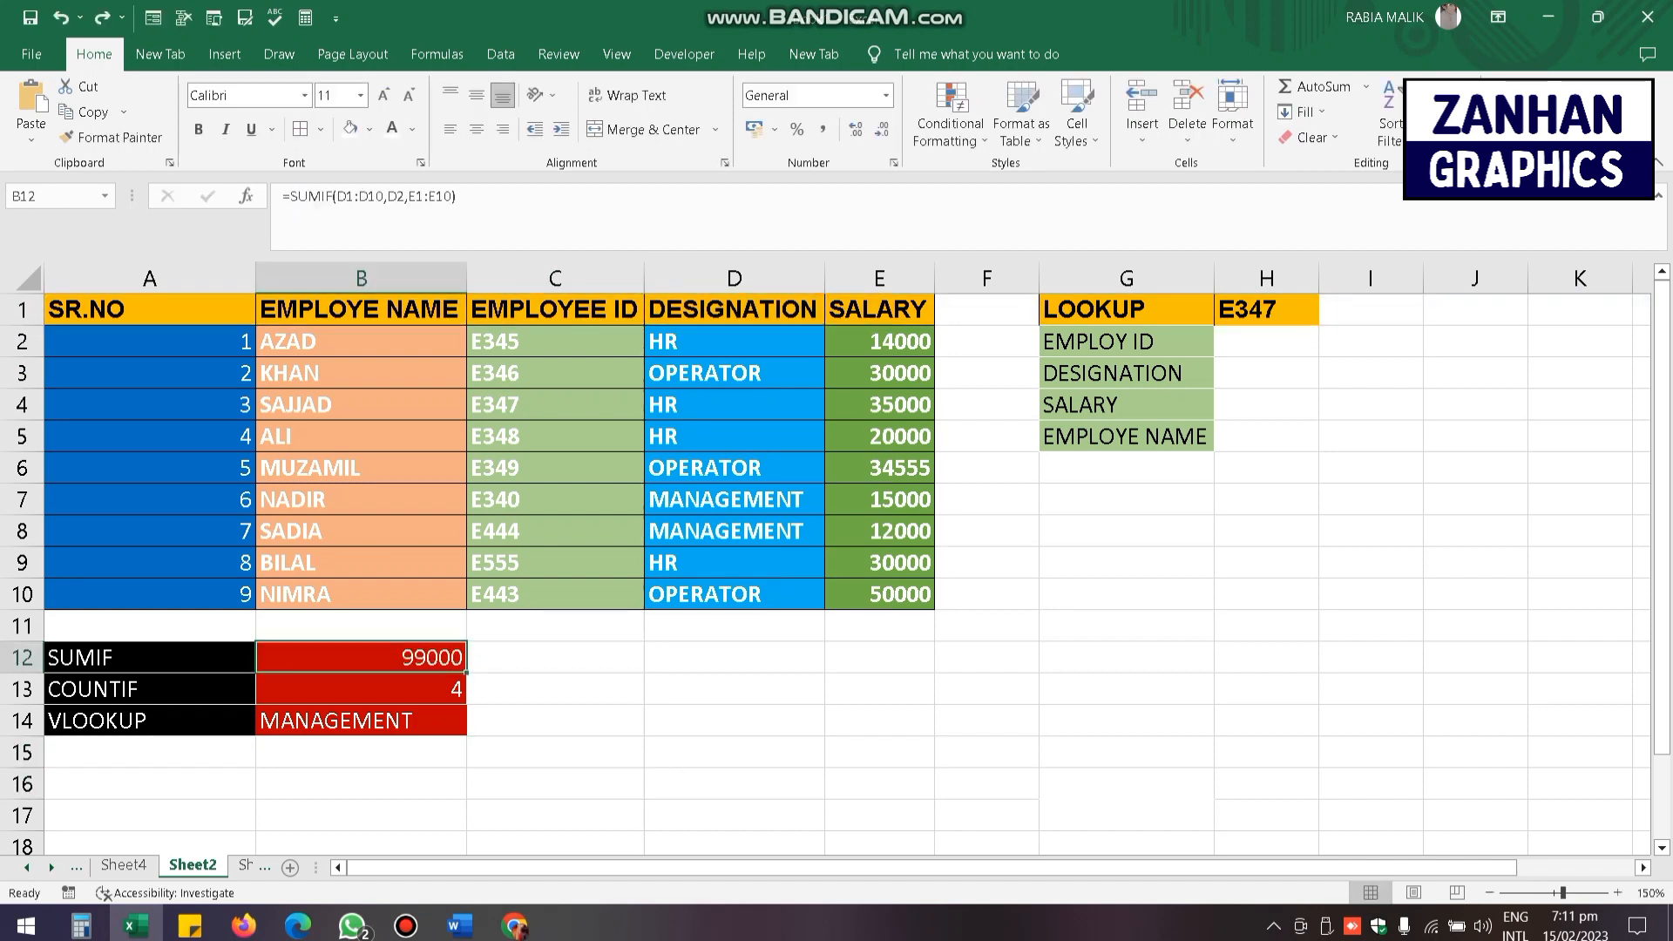
- Reselect D1:D10 in the DESIGNATION column as the range argument of the SUMIF formula in B12
key(F2)
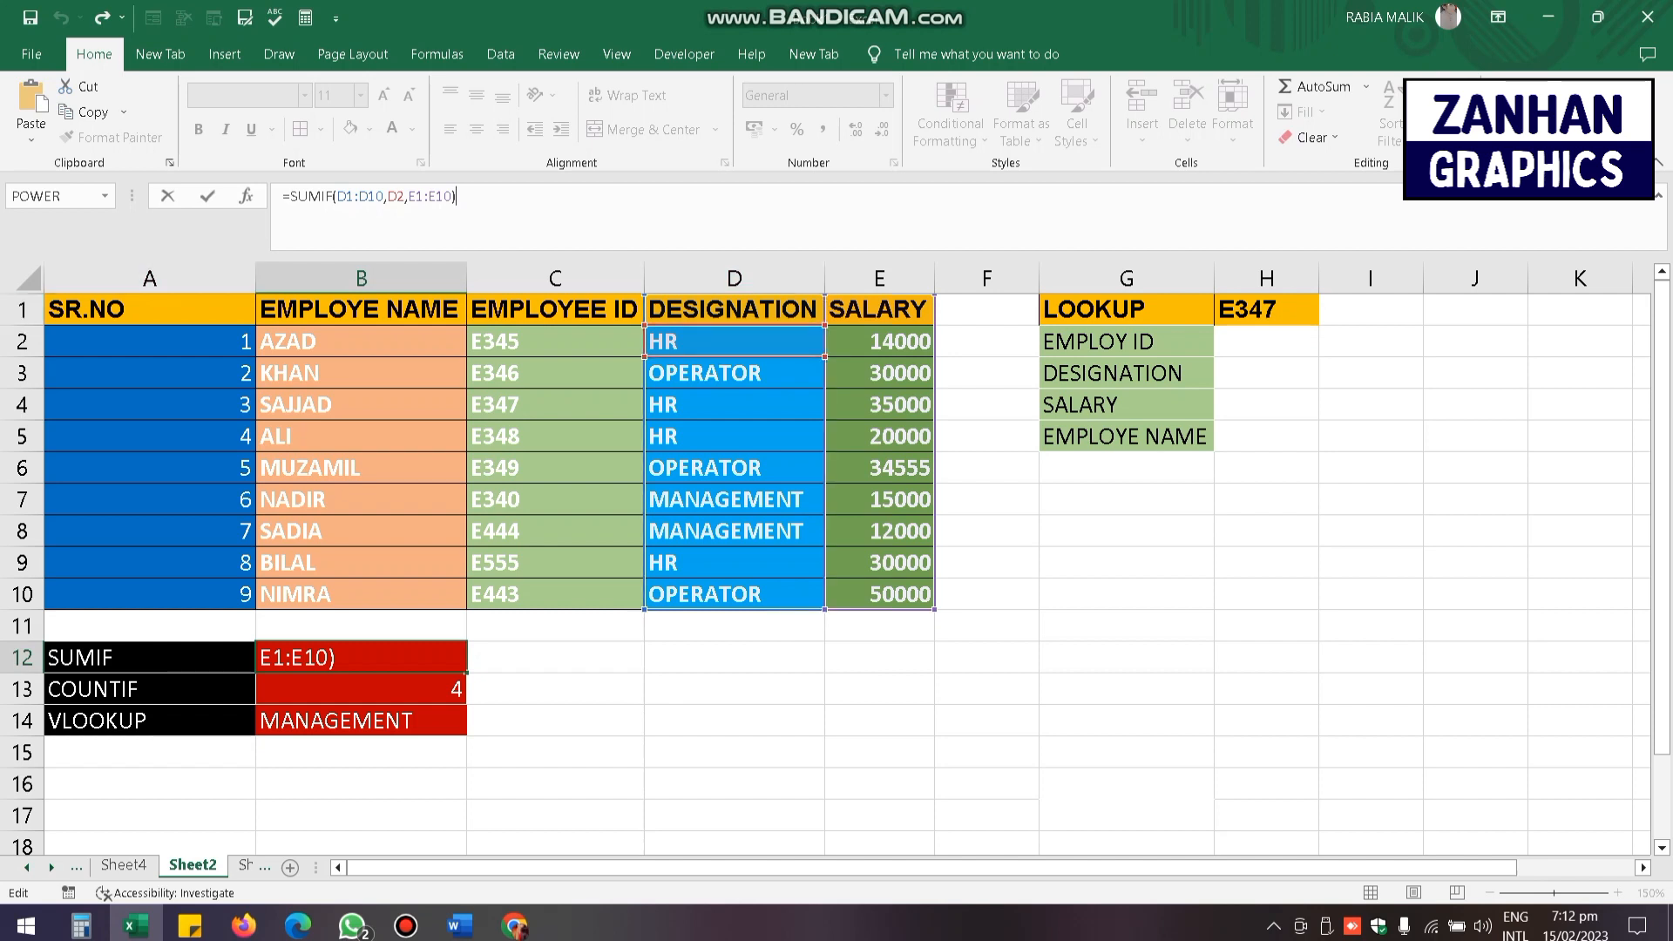
key(shift+Left)
key(shift+Left)
key(shift+Left)
key(shift+Left)
key(shift+Left)
key(shift+Left)
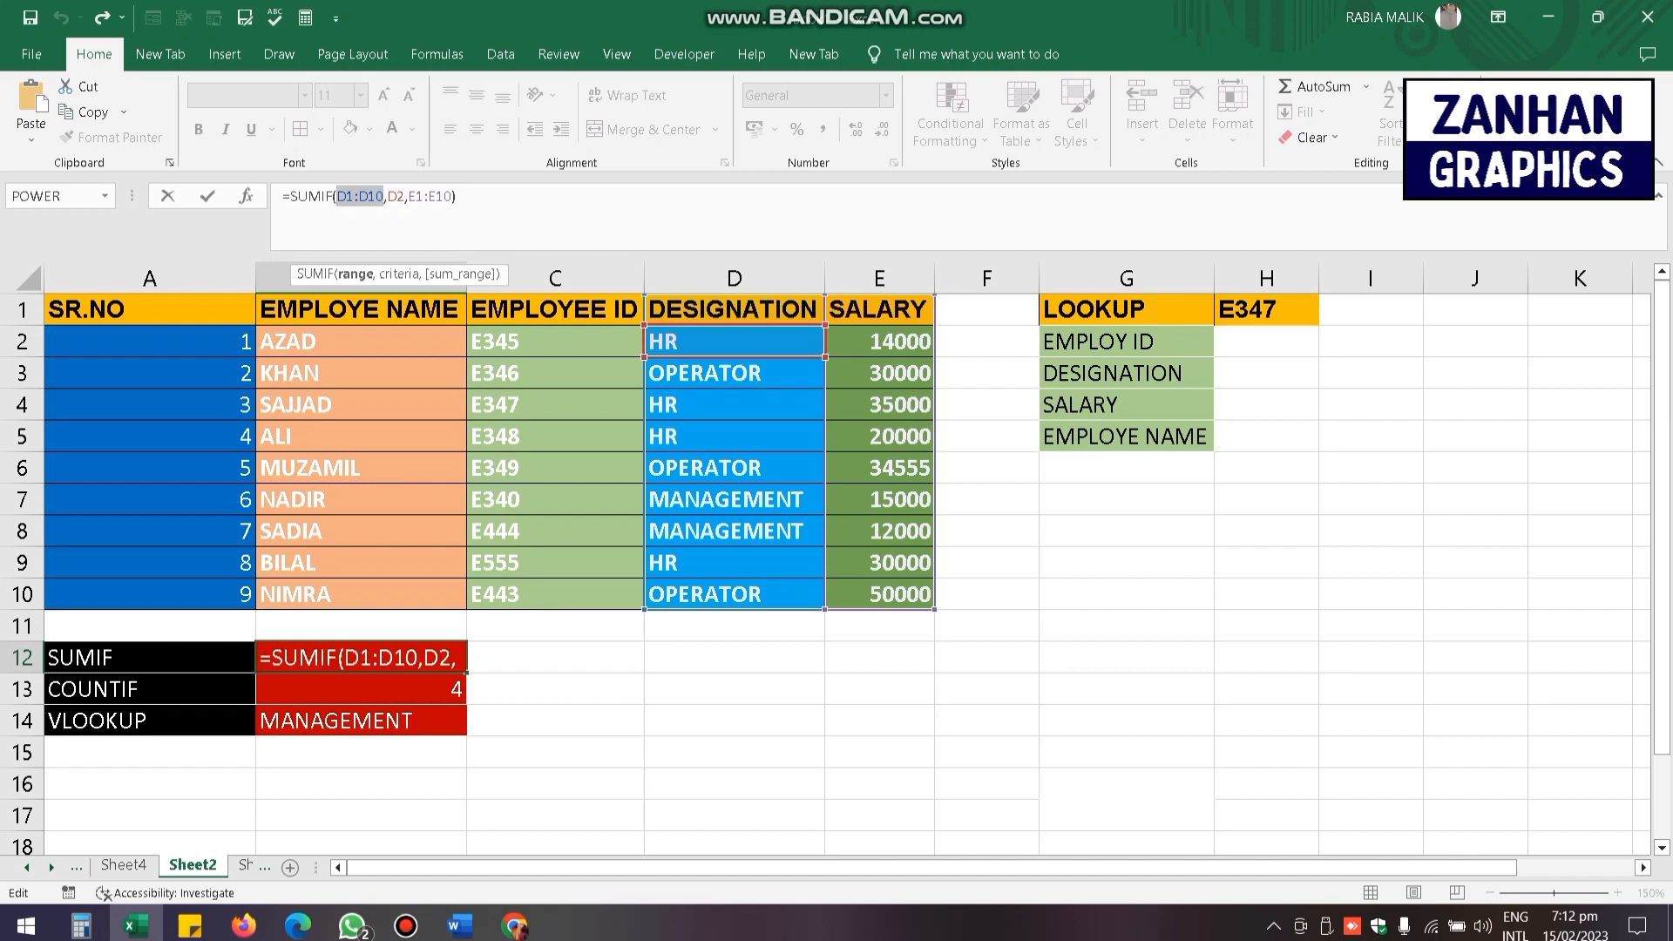
click(734, 311)
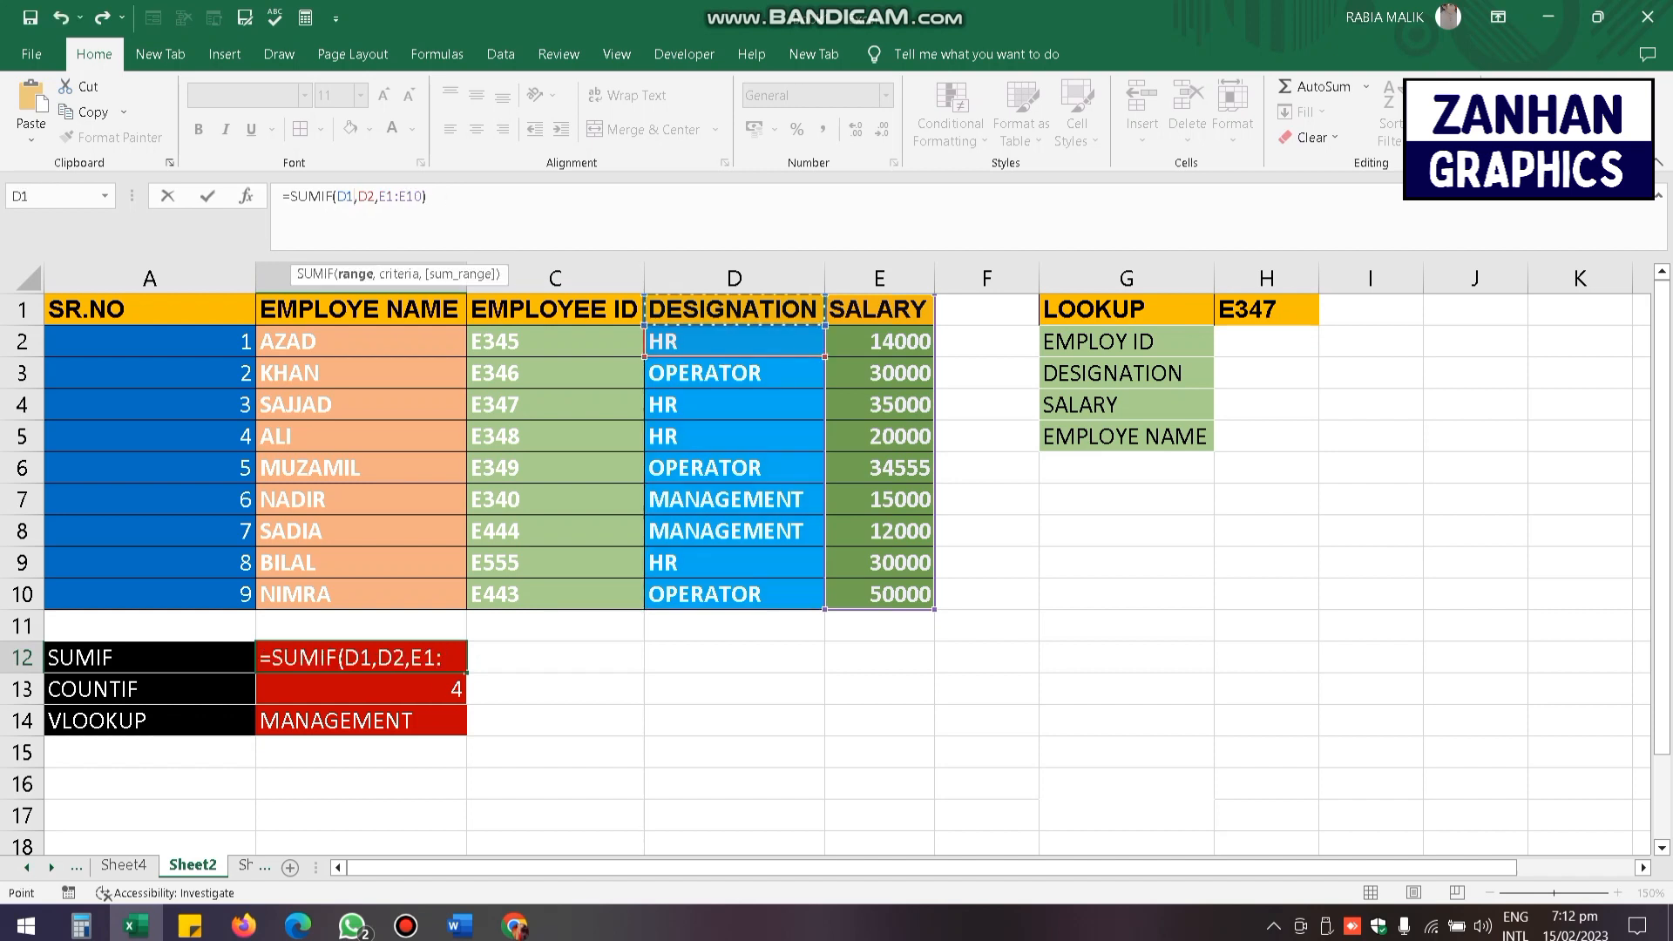
drag(734, 311, 735, 595)
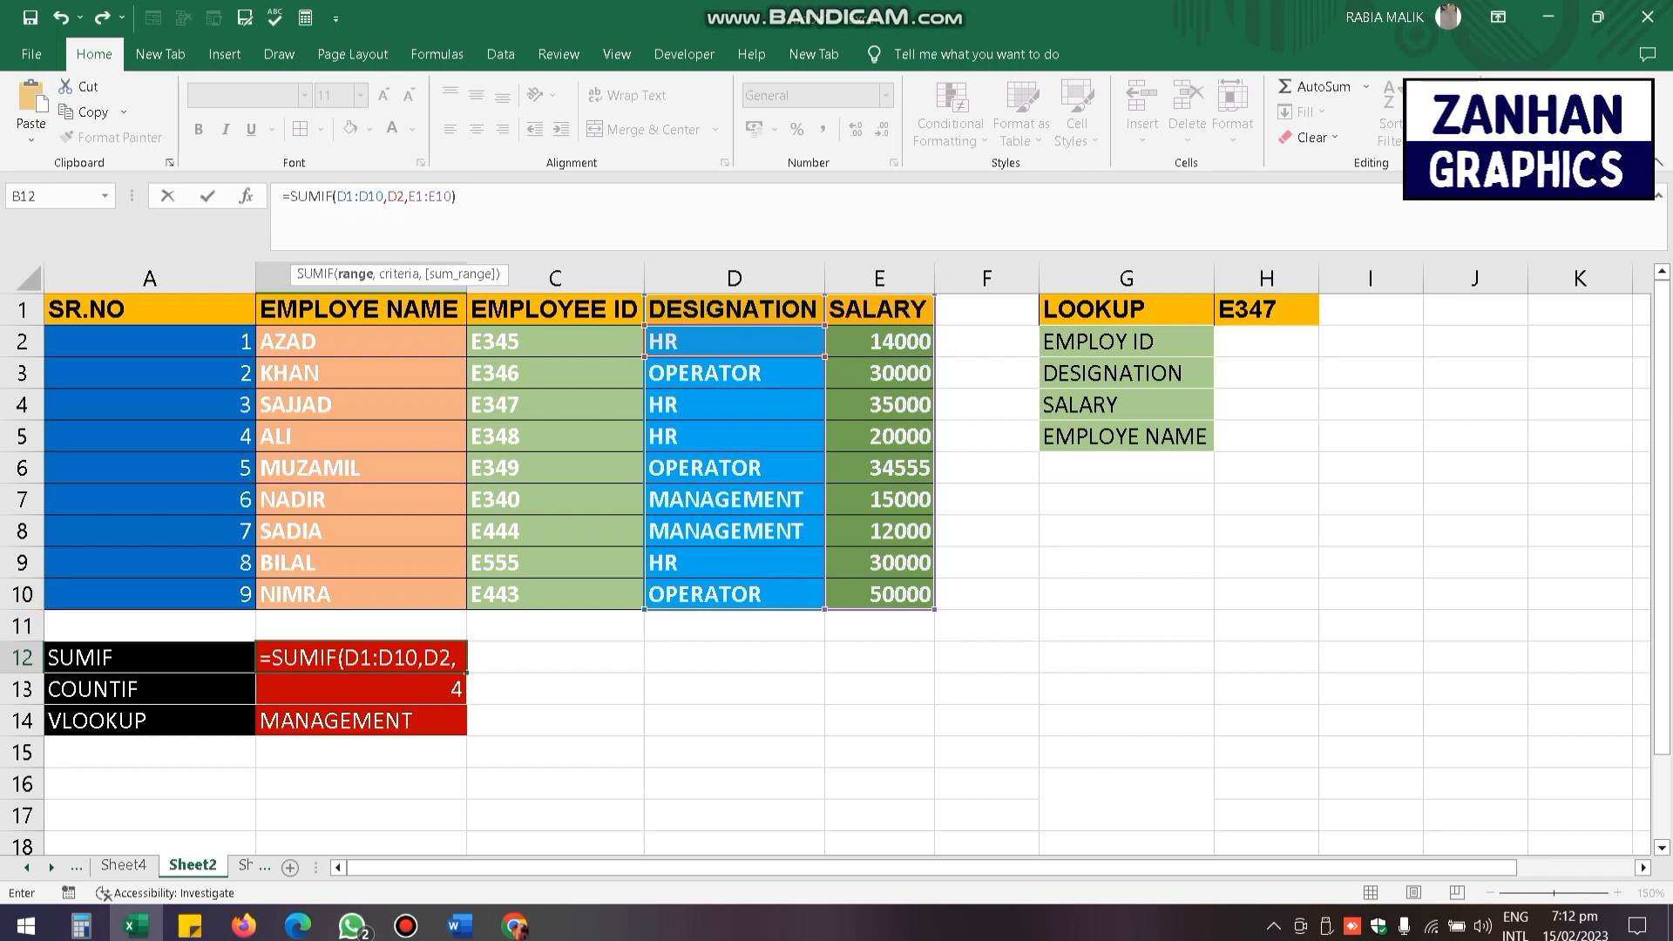
click(555, 689)
- Start a SUMIF formula in D12 with the DESIGNATION cells D1:D10 as its range
key(Right)
key(Up)
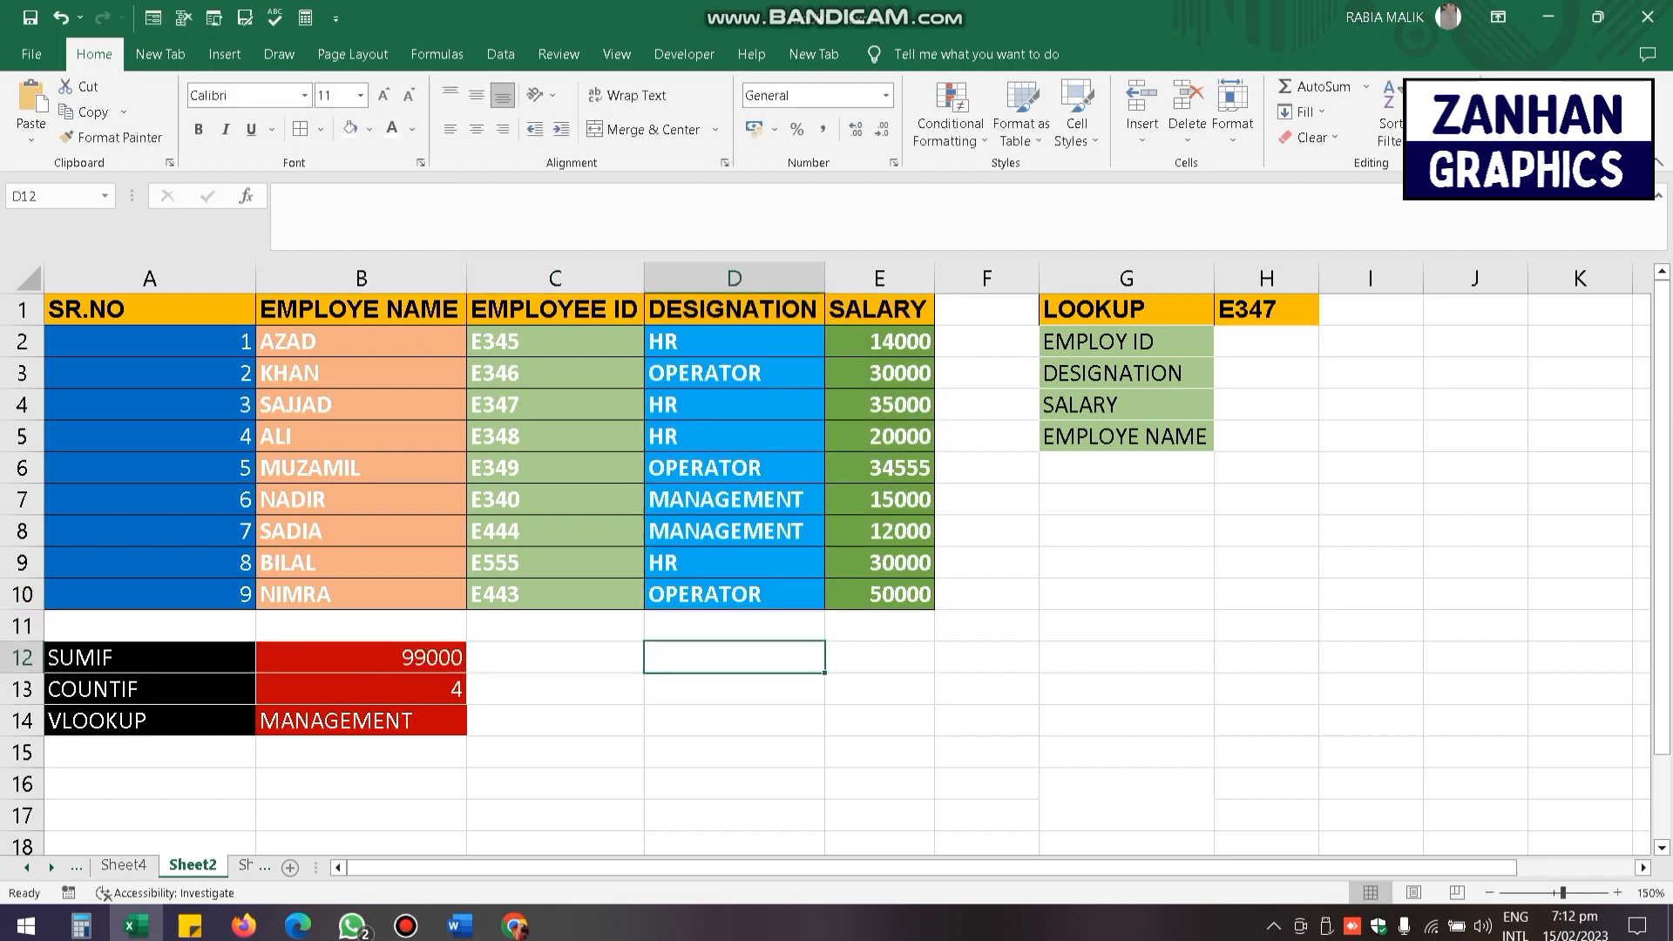
text(=)
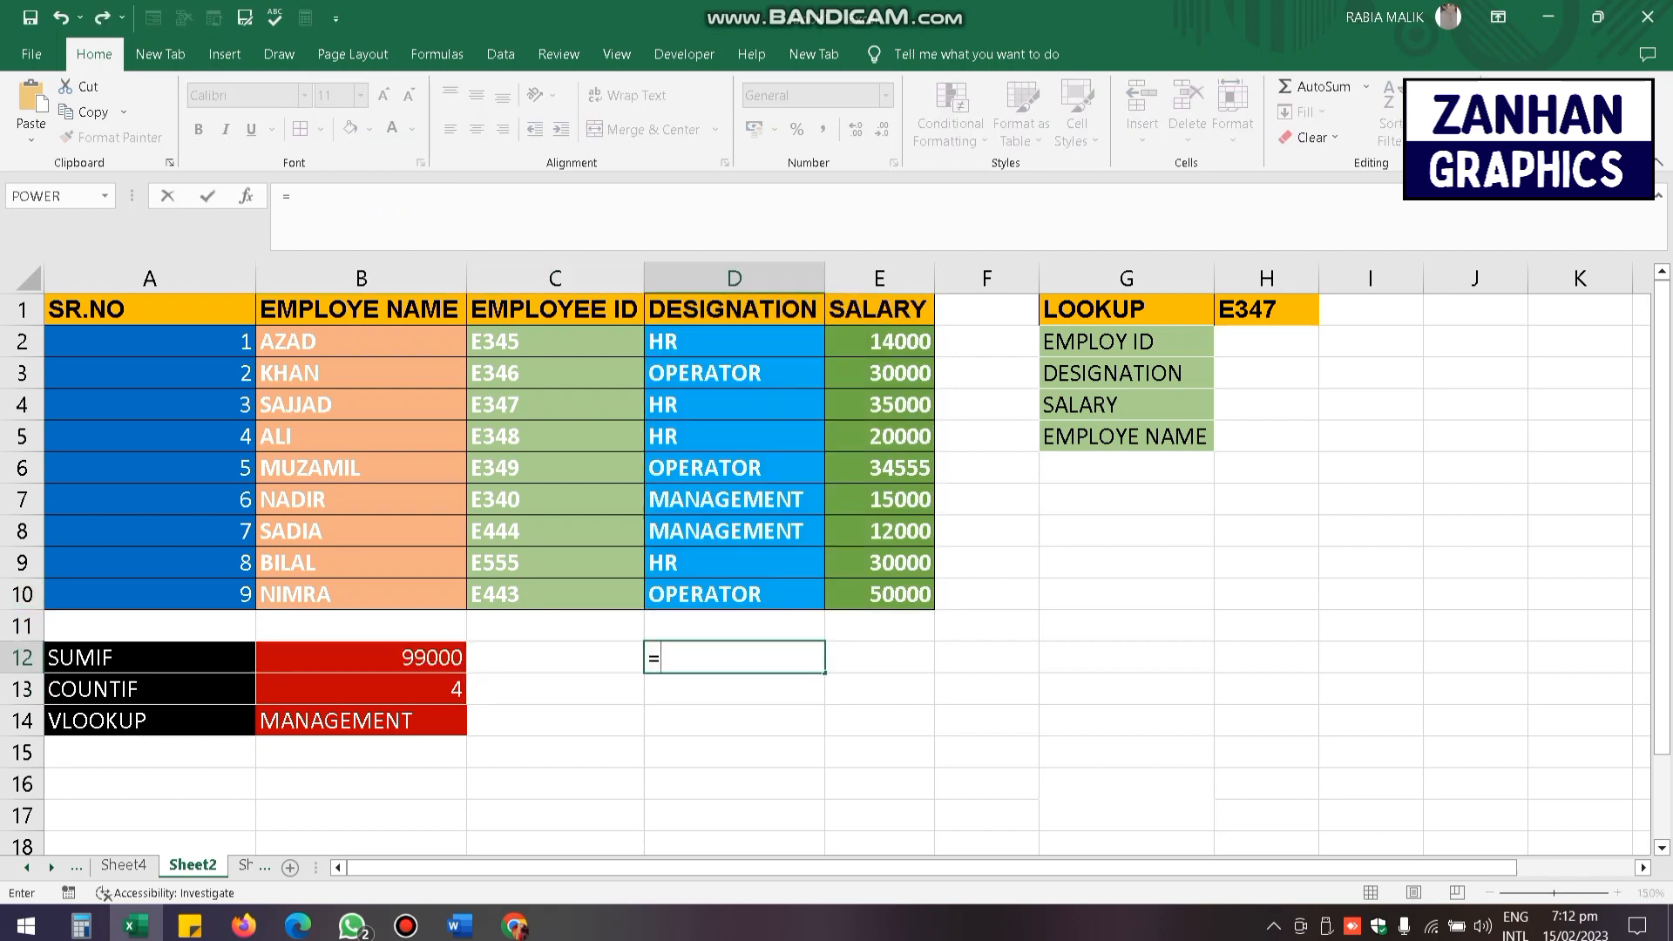
text(SUMIF()
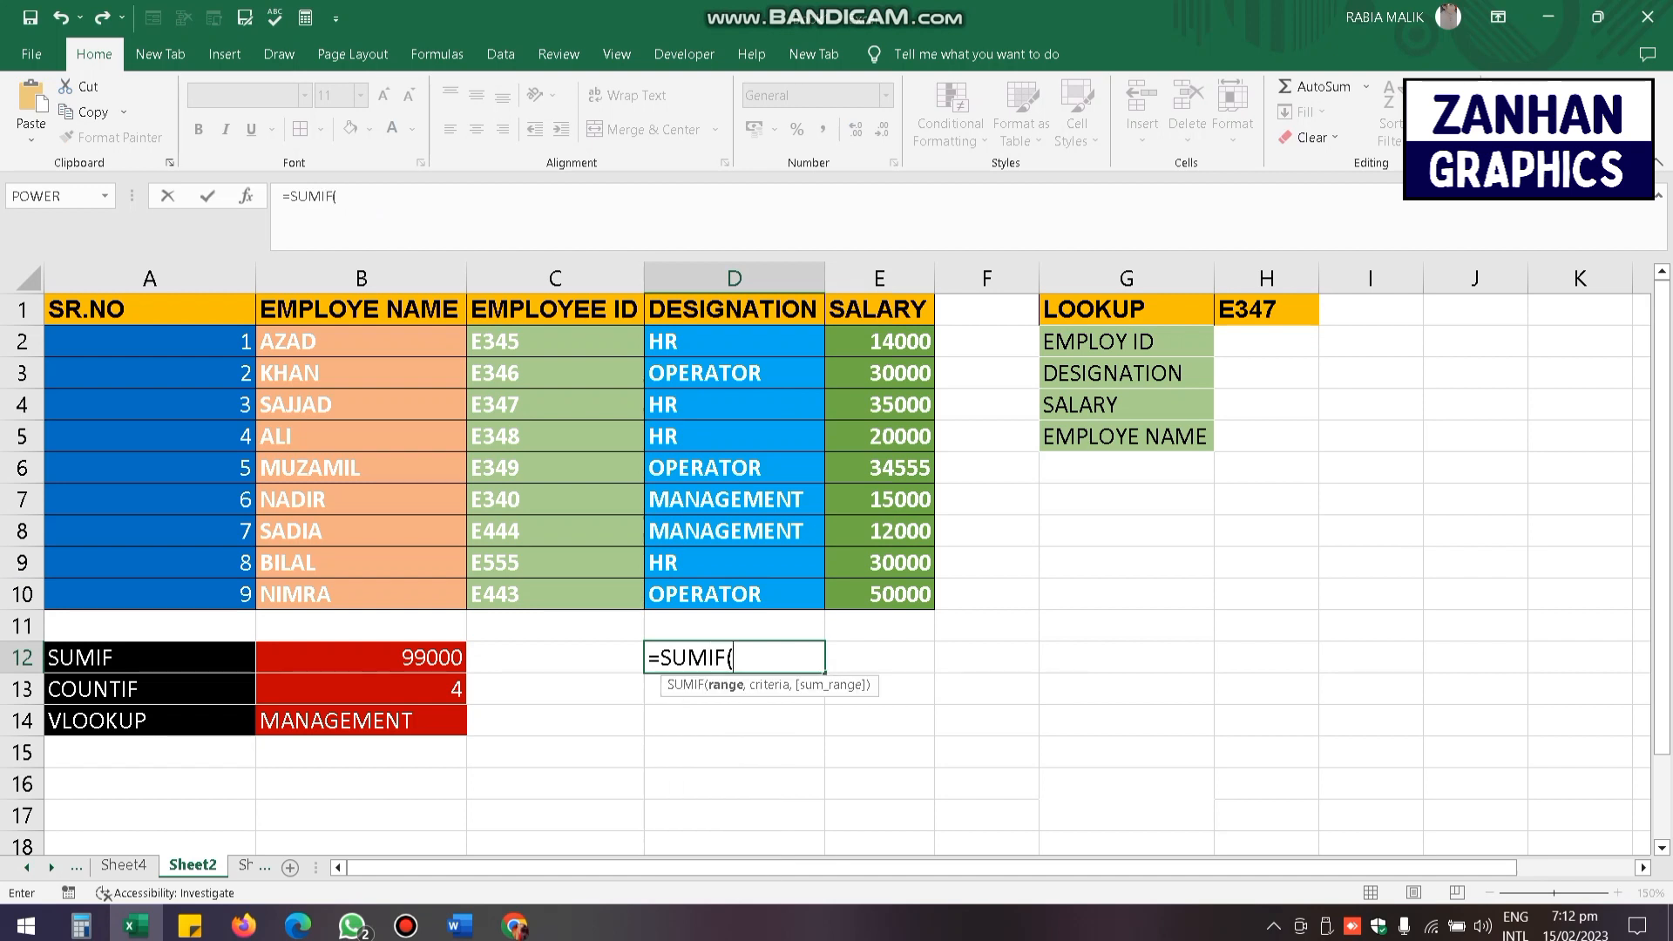
click(735, 309)
drag(735, 310, 734, 594)
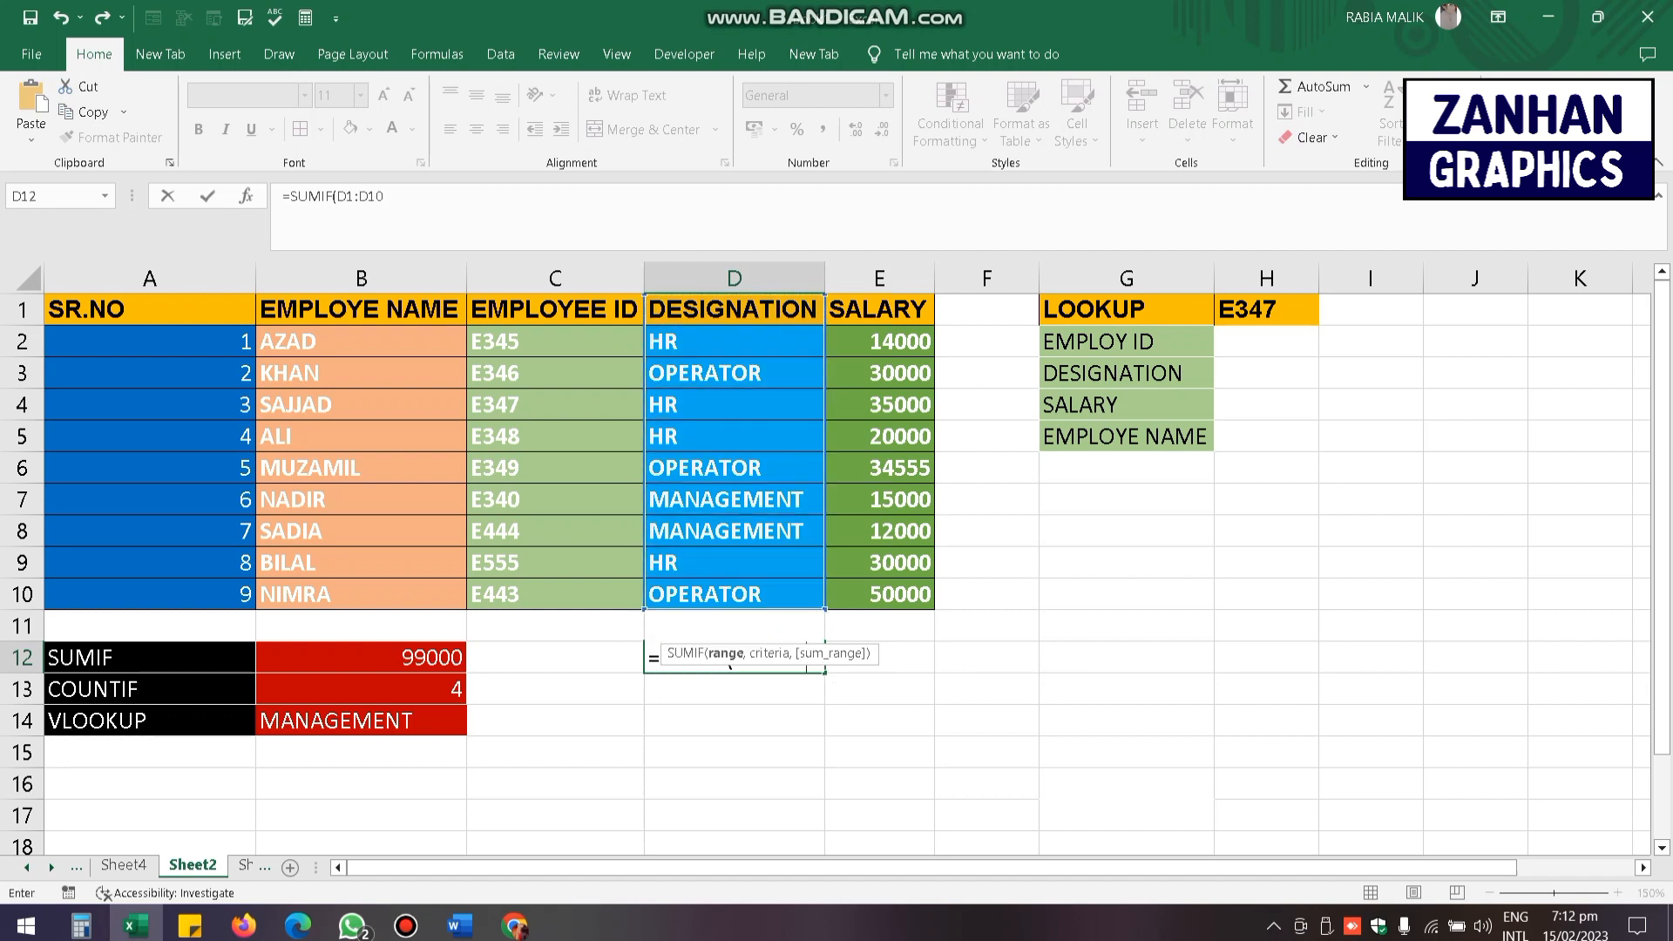
key(Return)
click(843, 523)
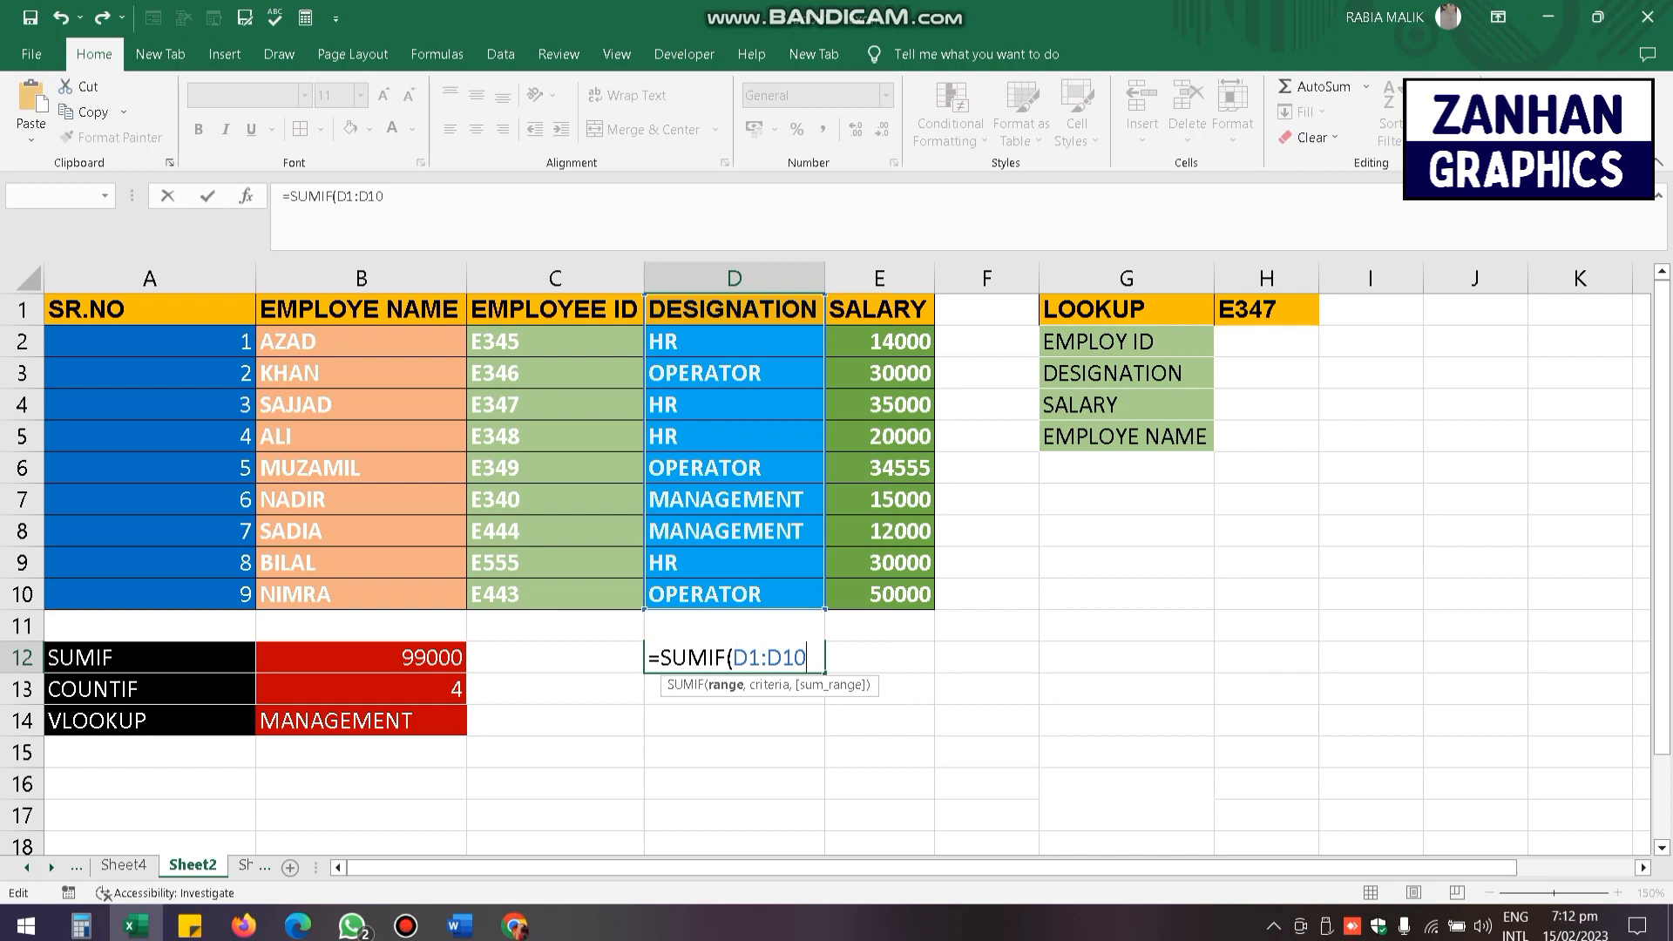
- Complete the SUMIF formula in D12 with D2 as the criteria and E1:E10 as the sum range
text(,)
click(734, 341)
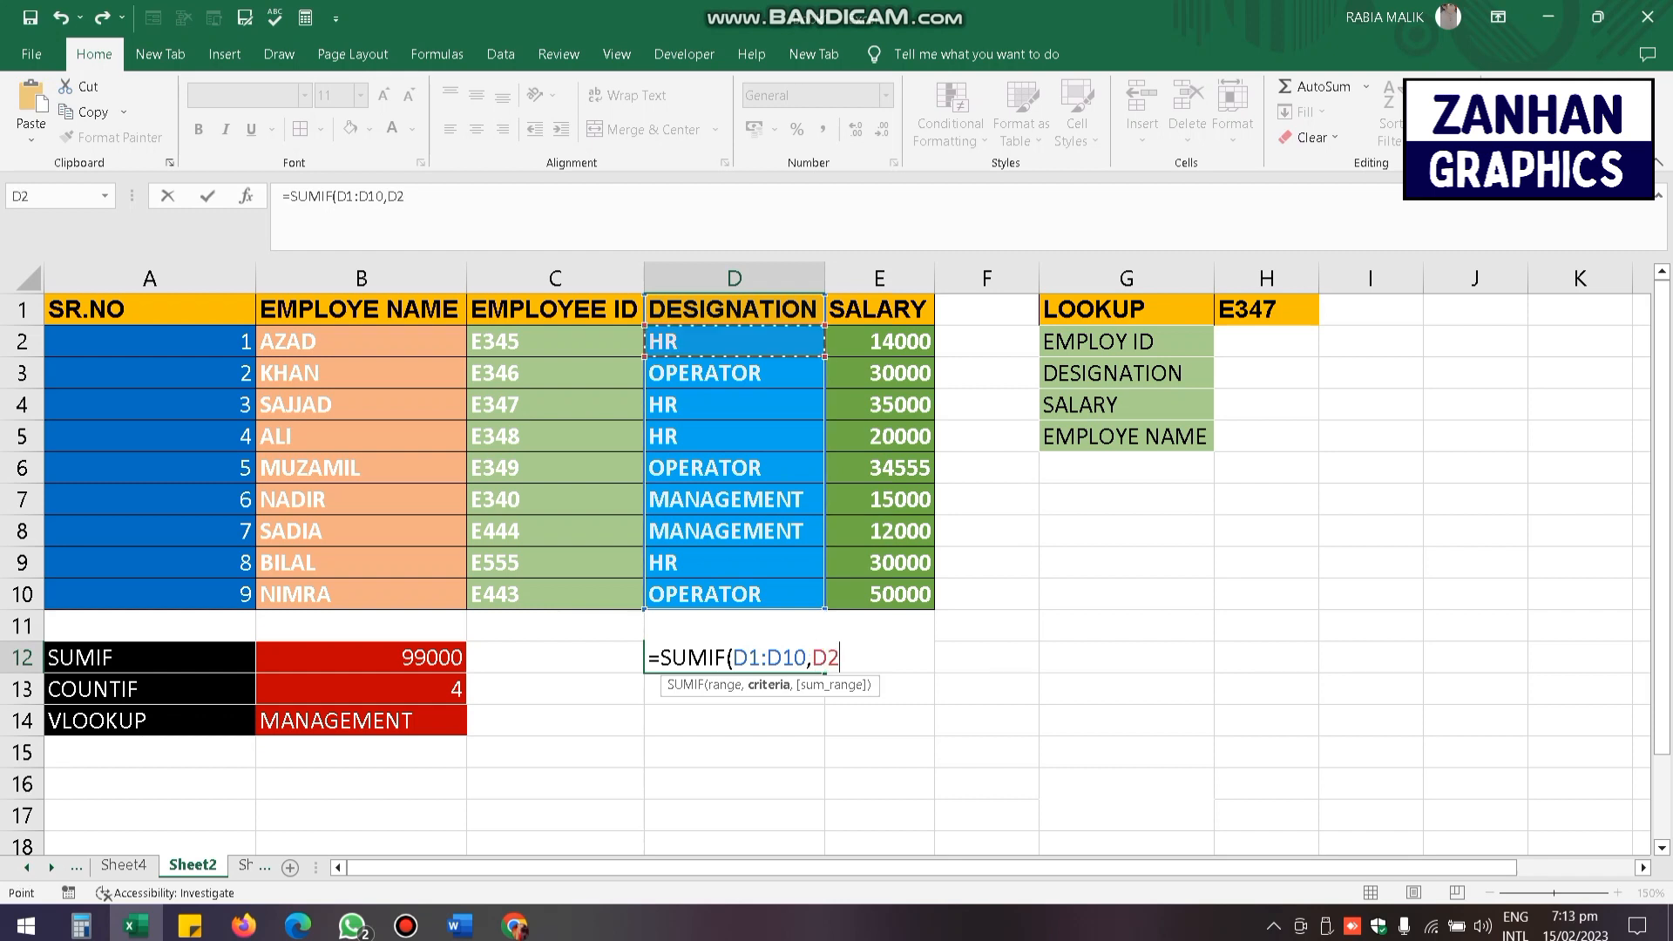
text(,)
click(880, 279)
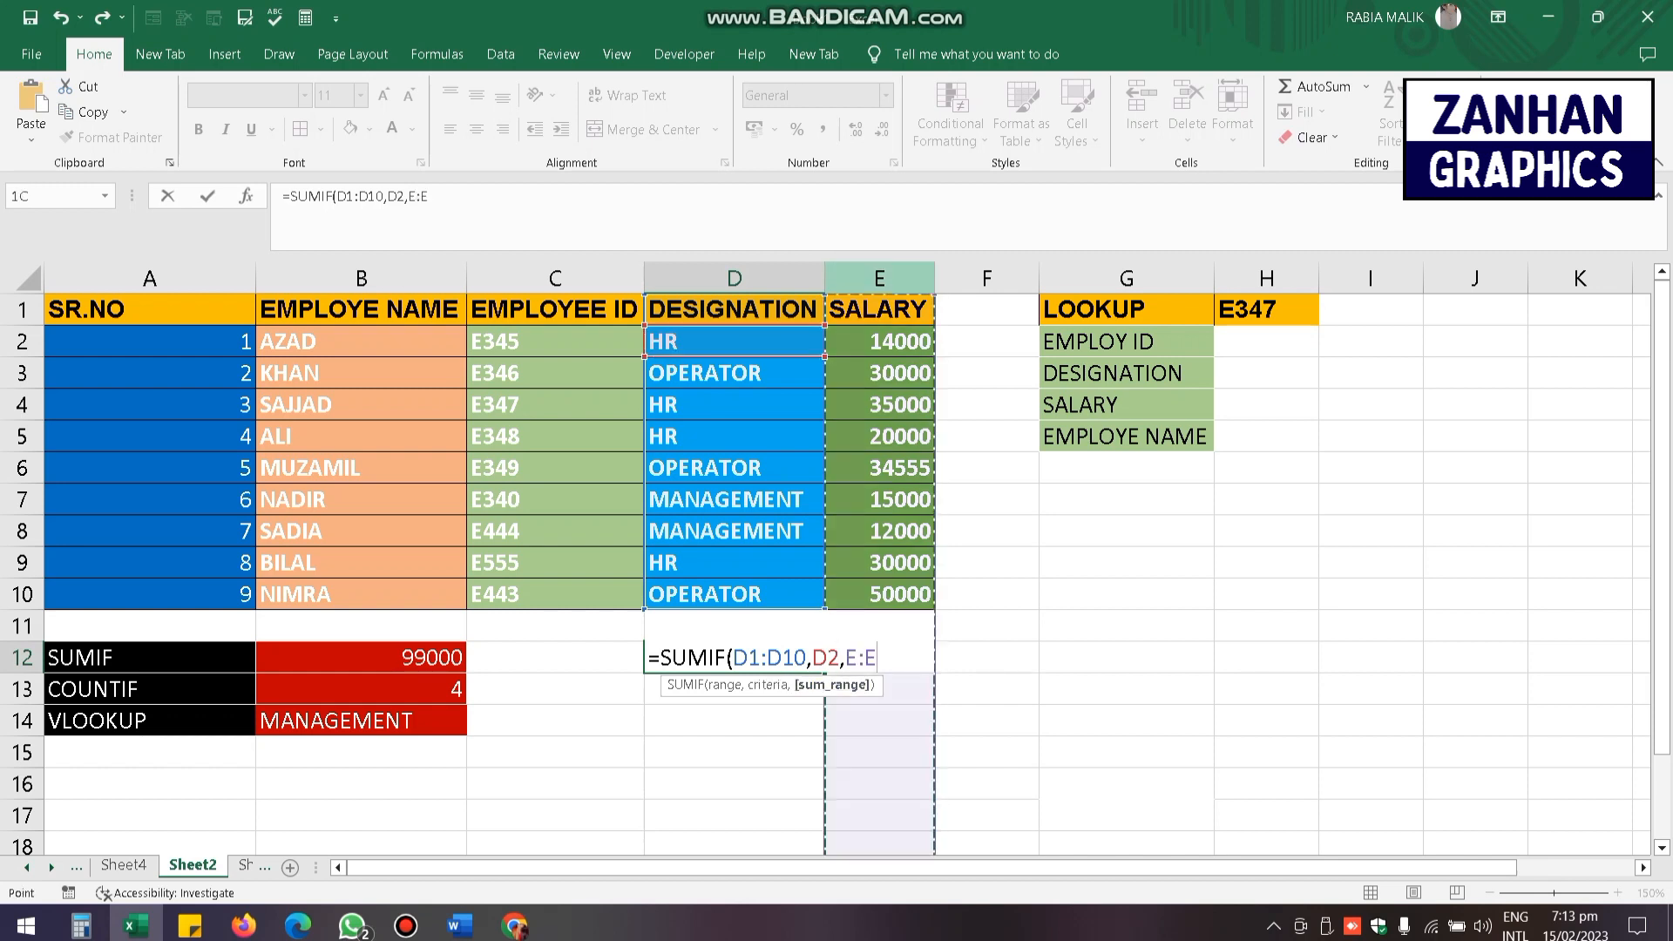
click(879, 310)
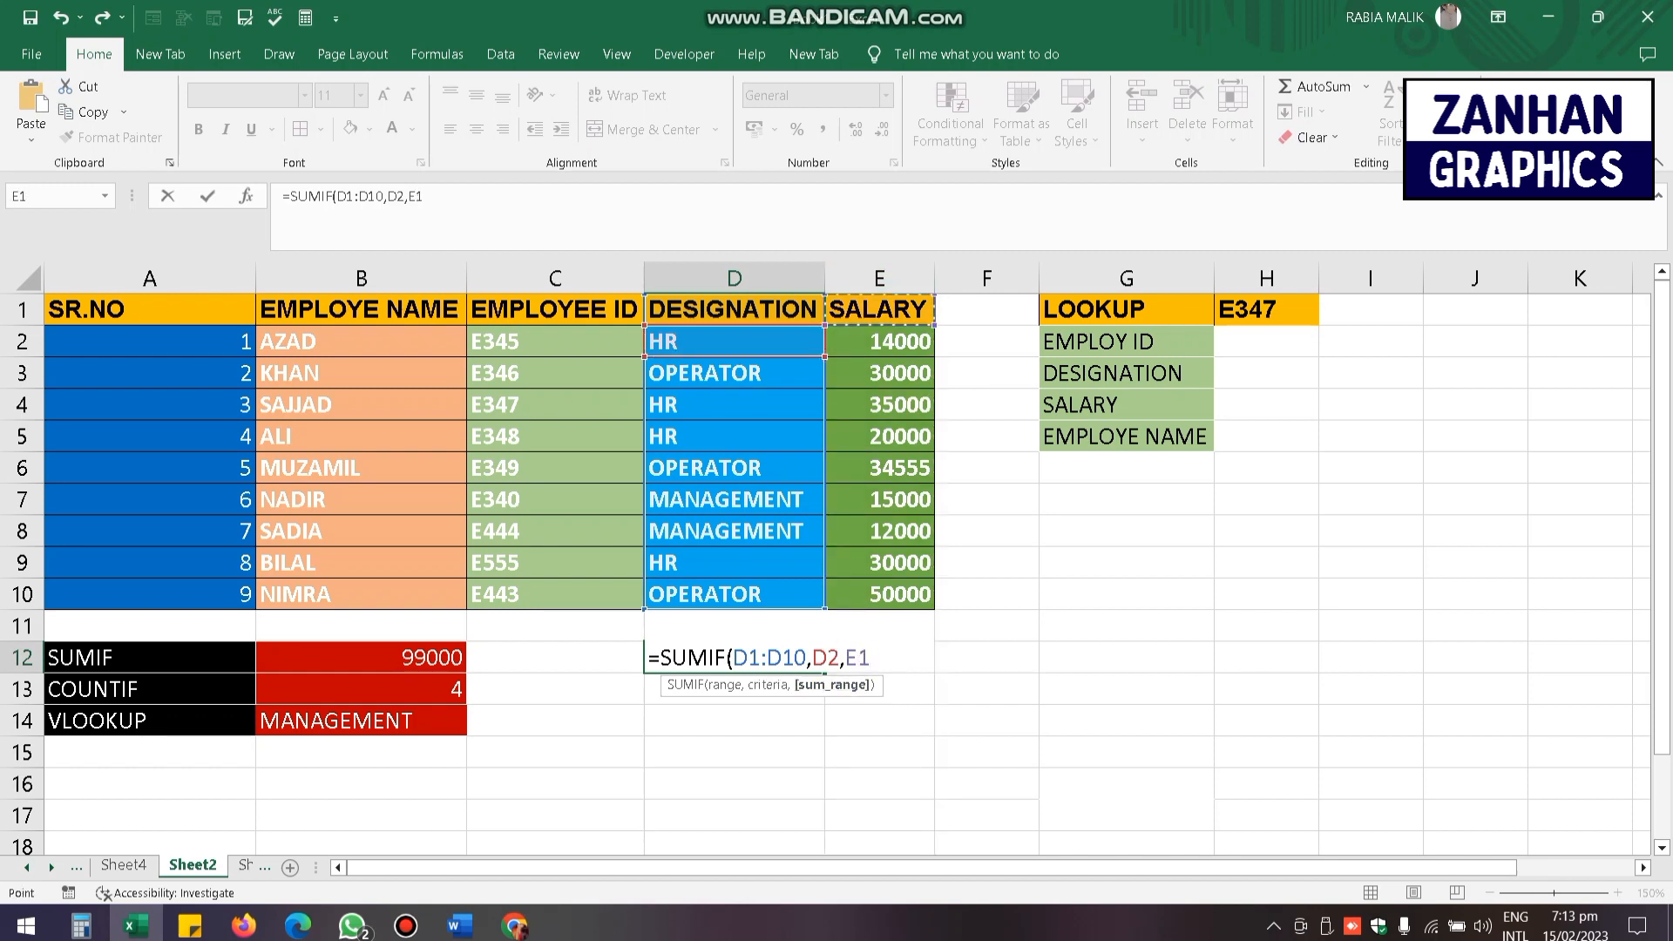
text(:E10)
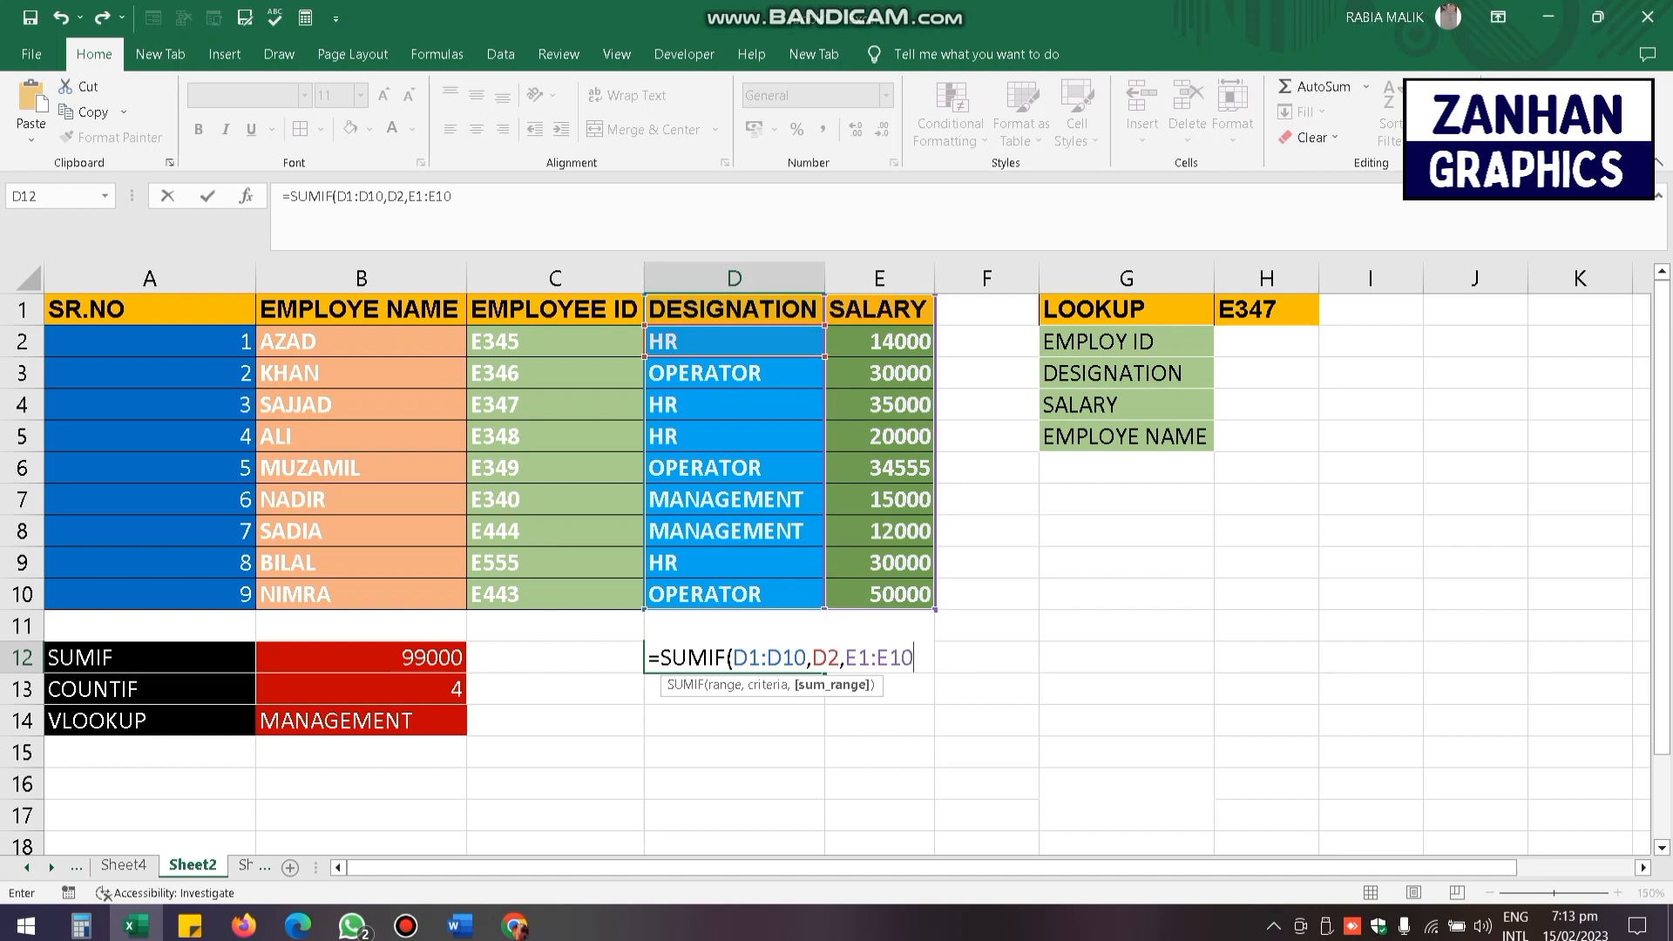
text())
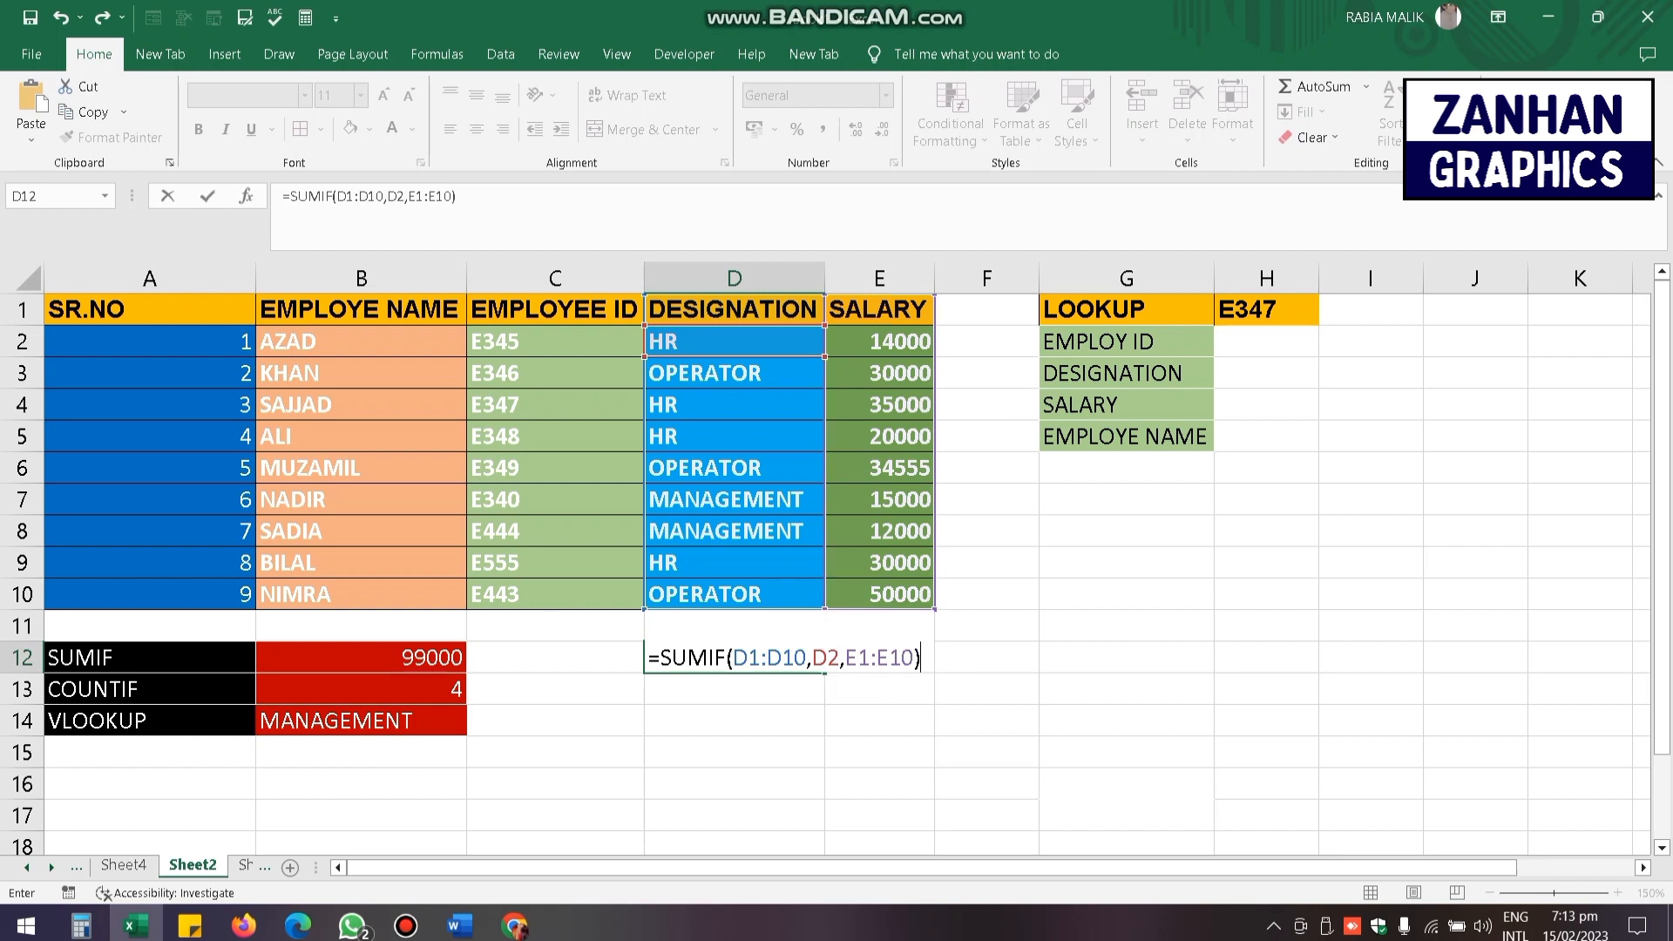
key(Return)
click(733, 658)
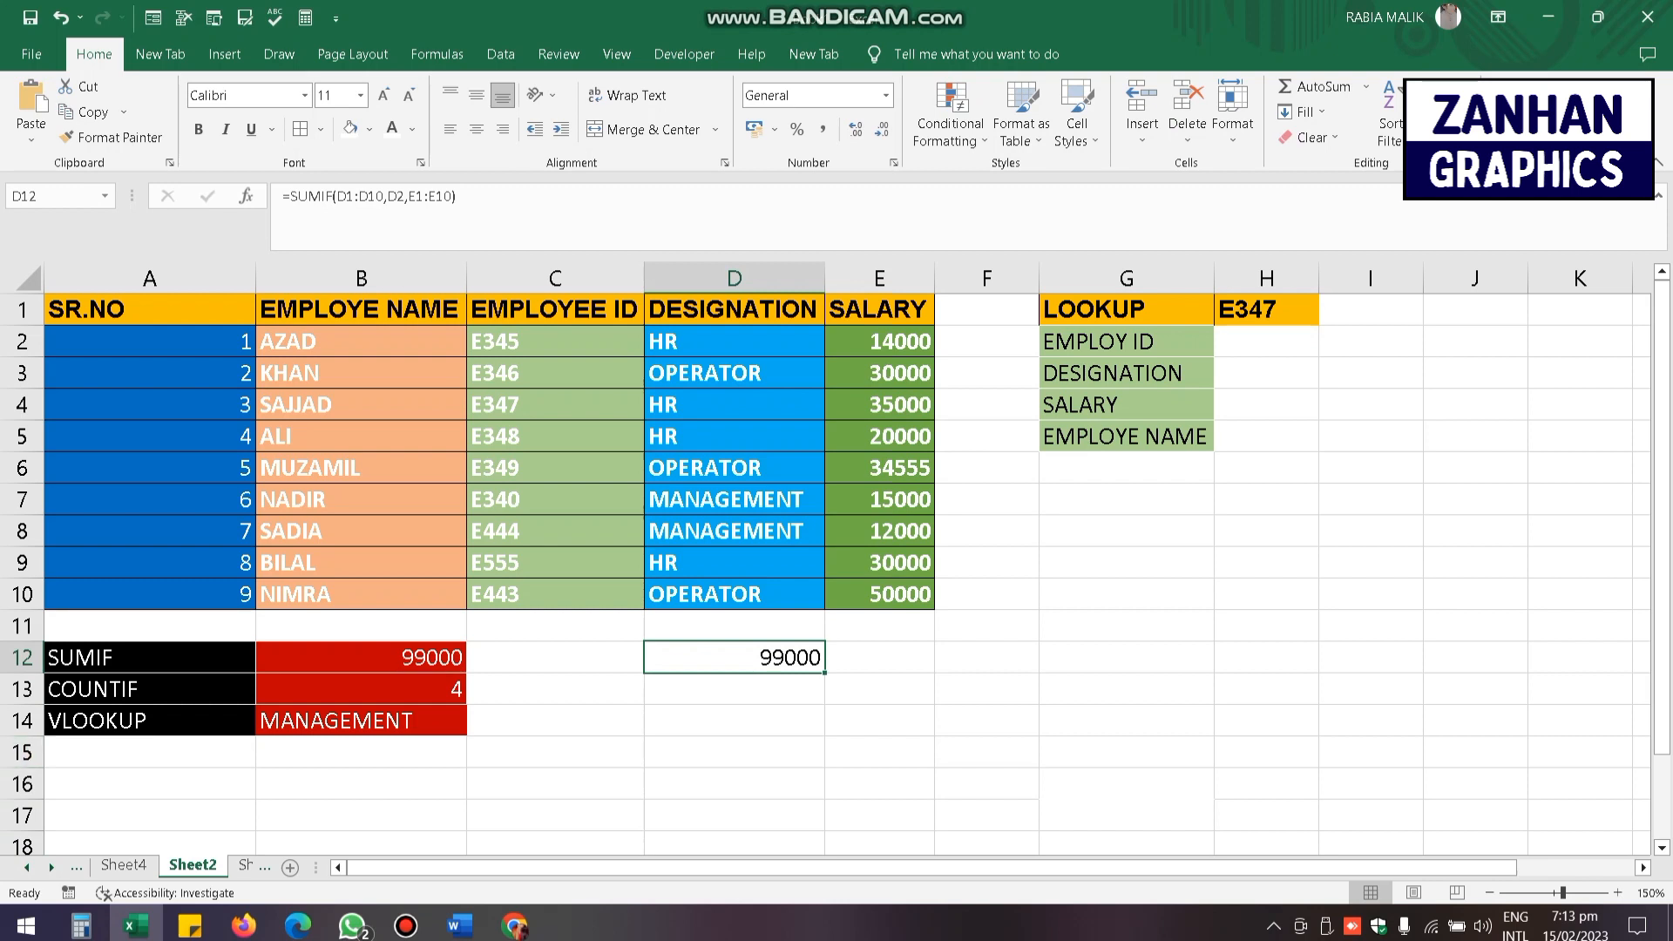
- Start a COUNTIF formula in D13 with the DESIGNATION cells D1:D10 as its range
drag(150, 690, 150, 721)
click(150, 690)
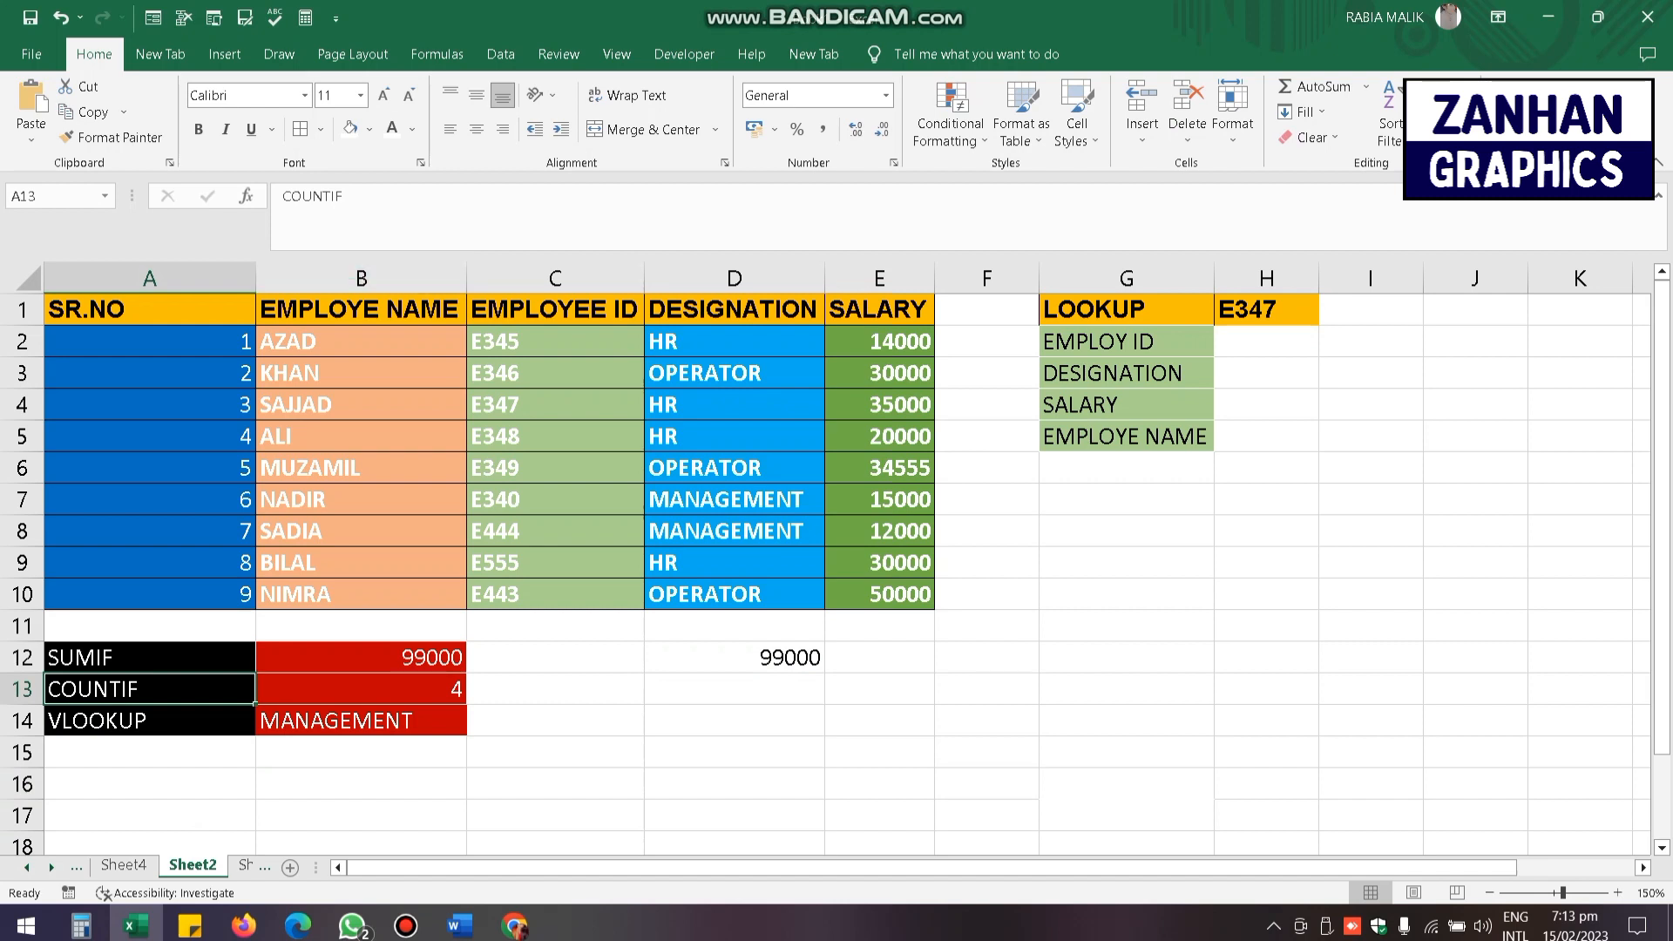
click(735, 721)
click(735, 689)
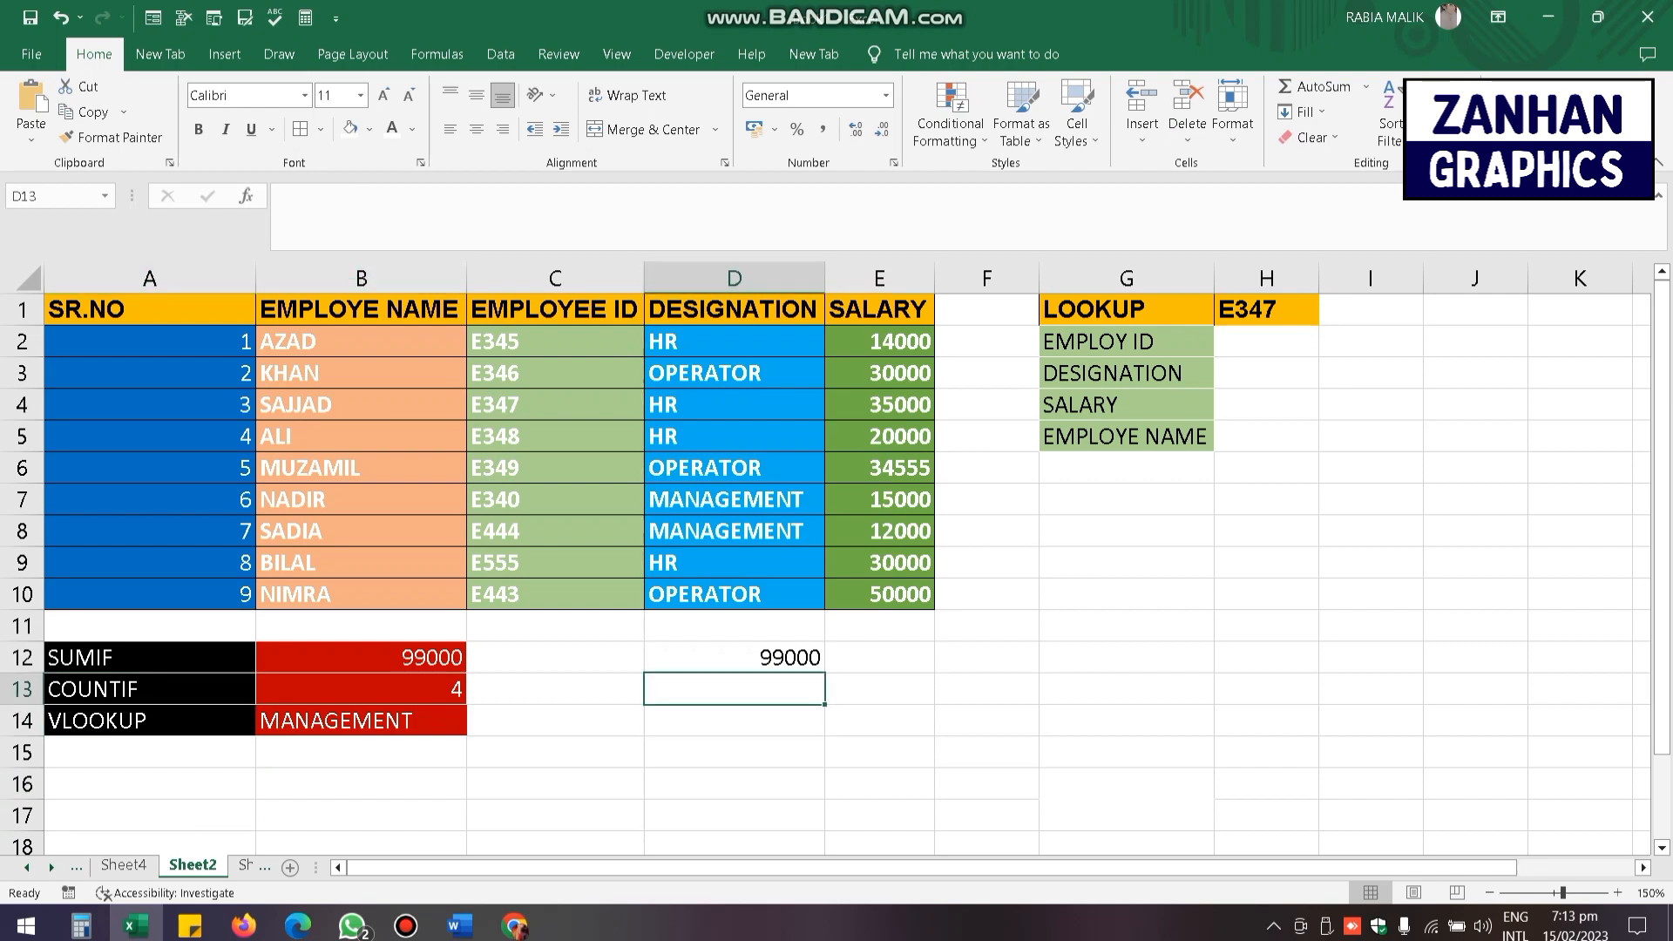
text(=CO)
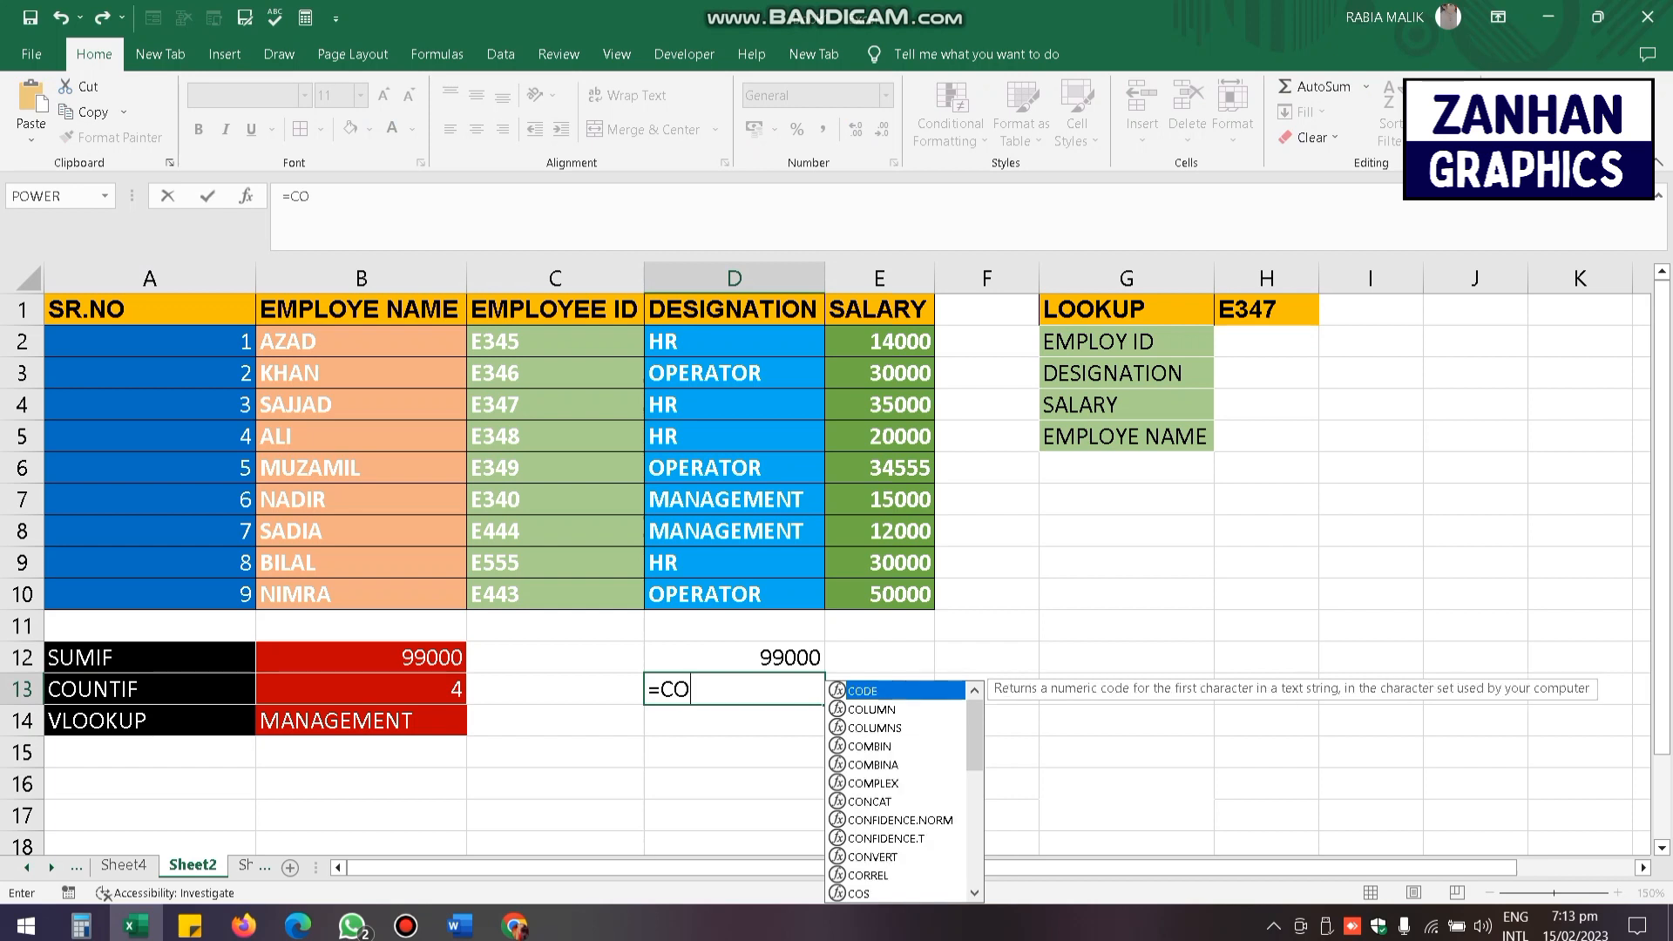
text(UNTIF)
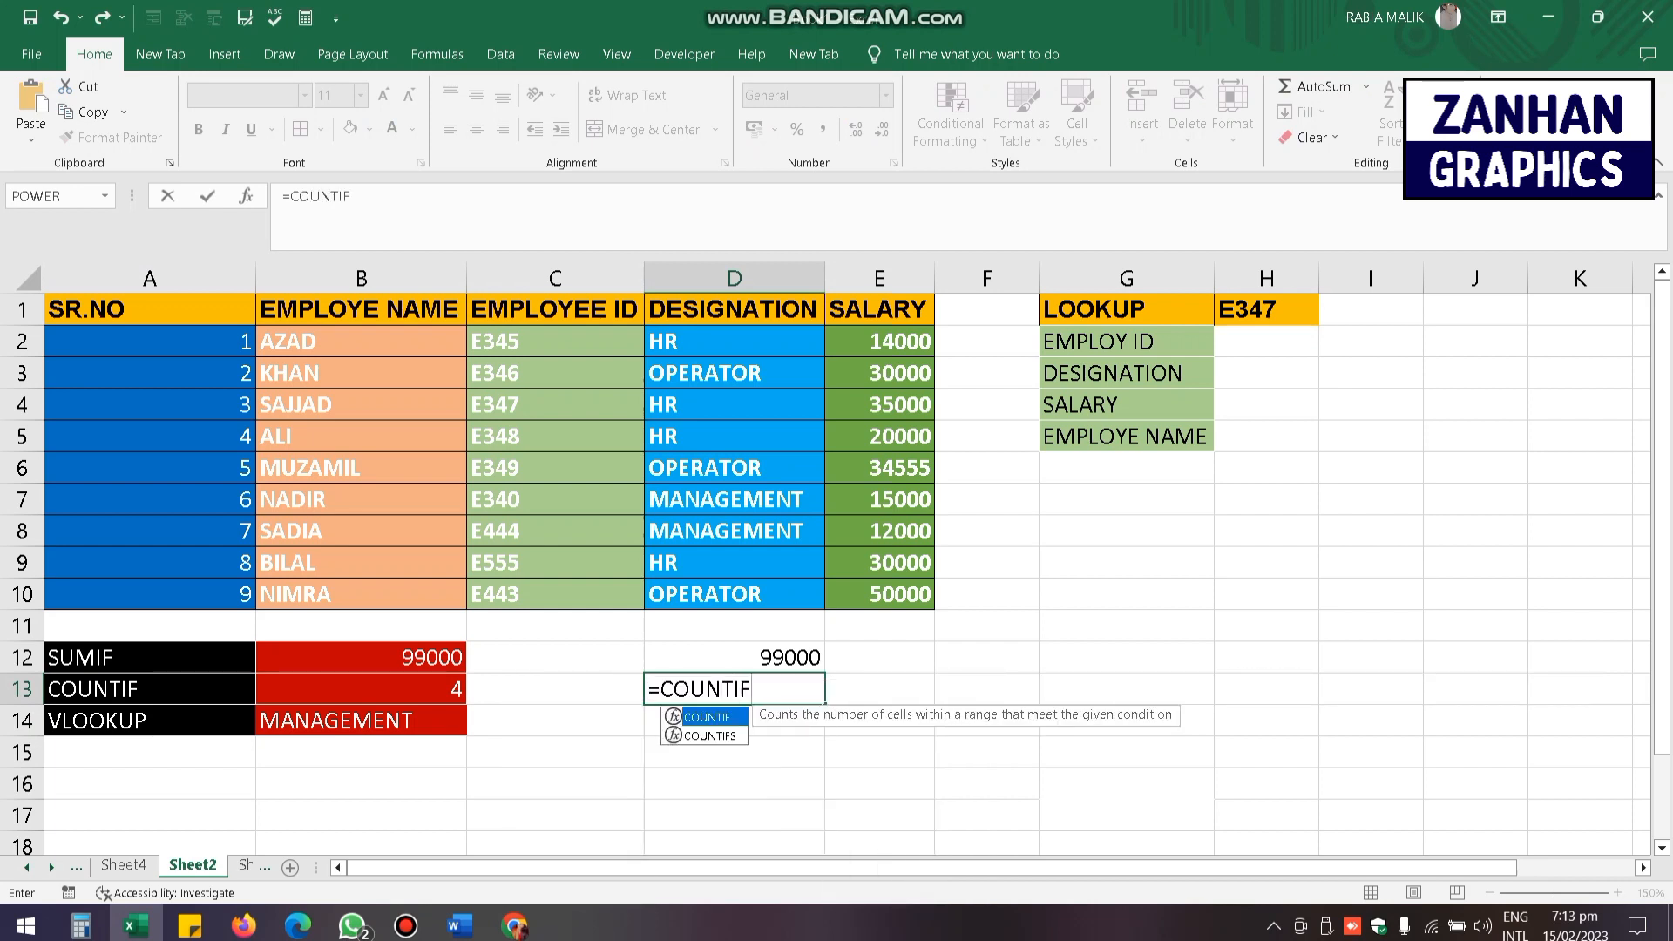
text(()
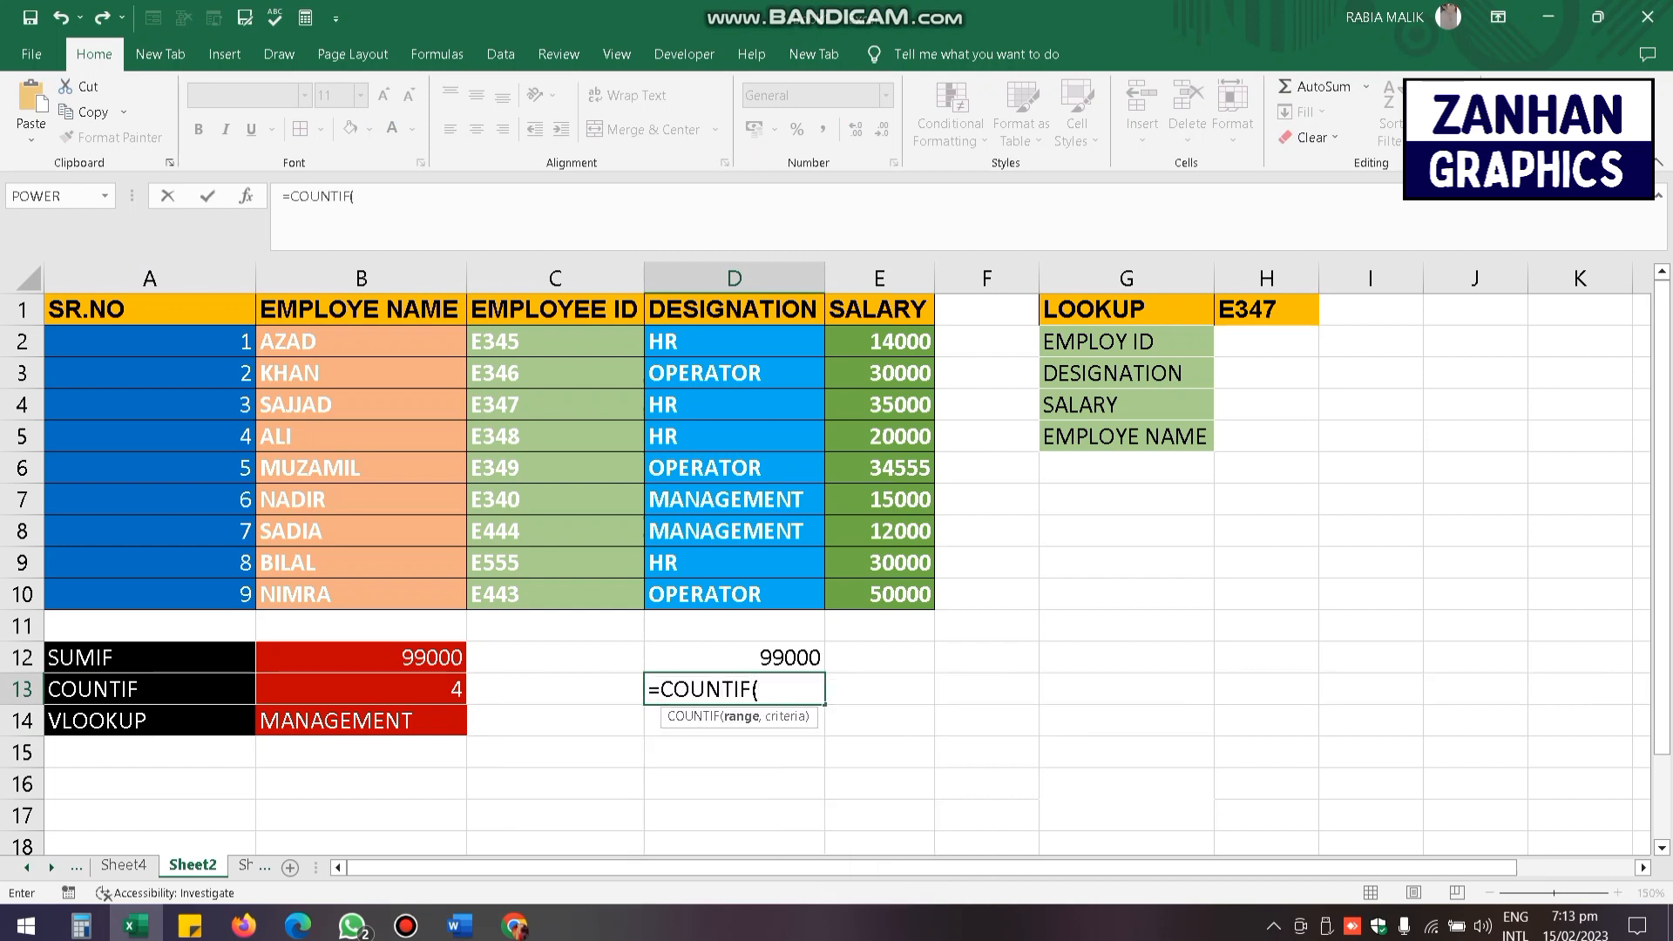
click(735, 309)
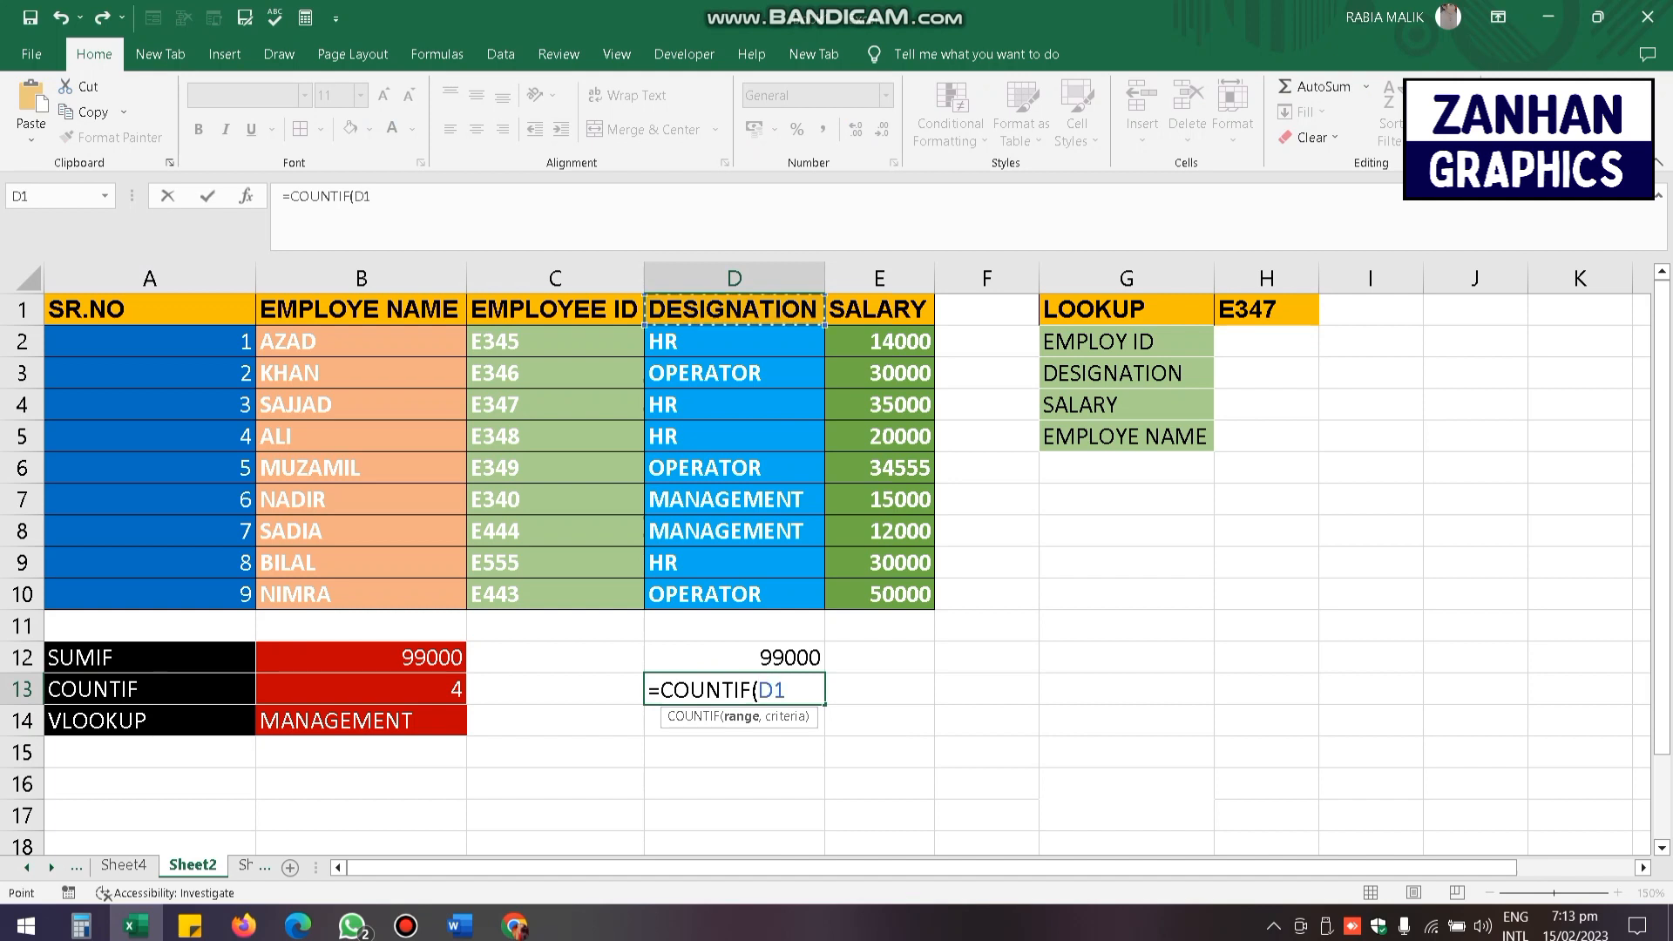
drag(734, 309, 735, 594)
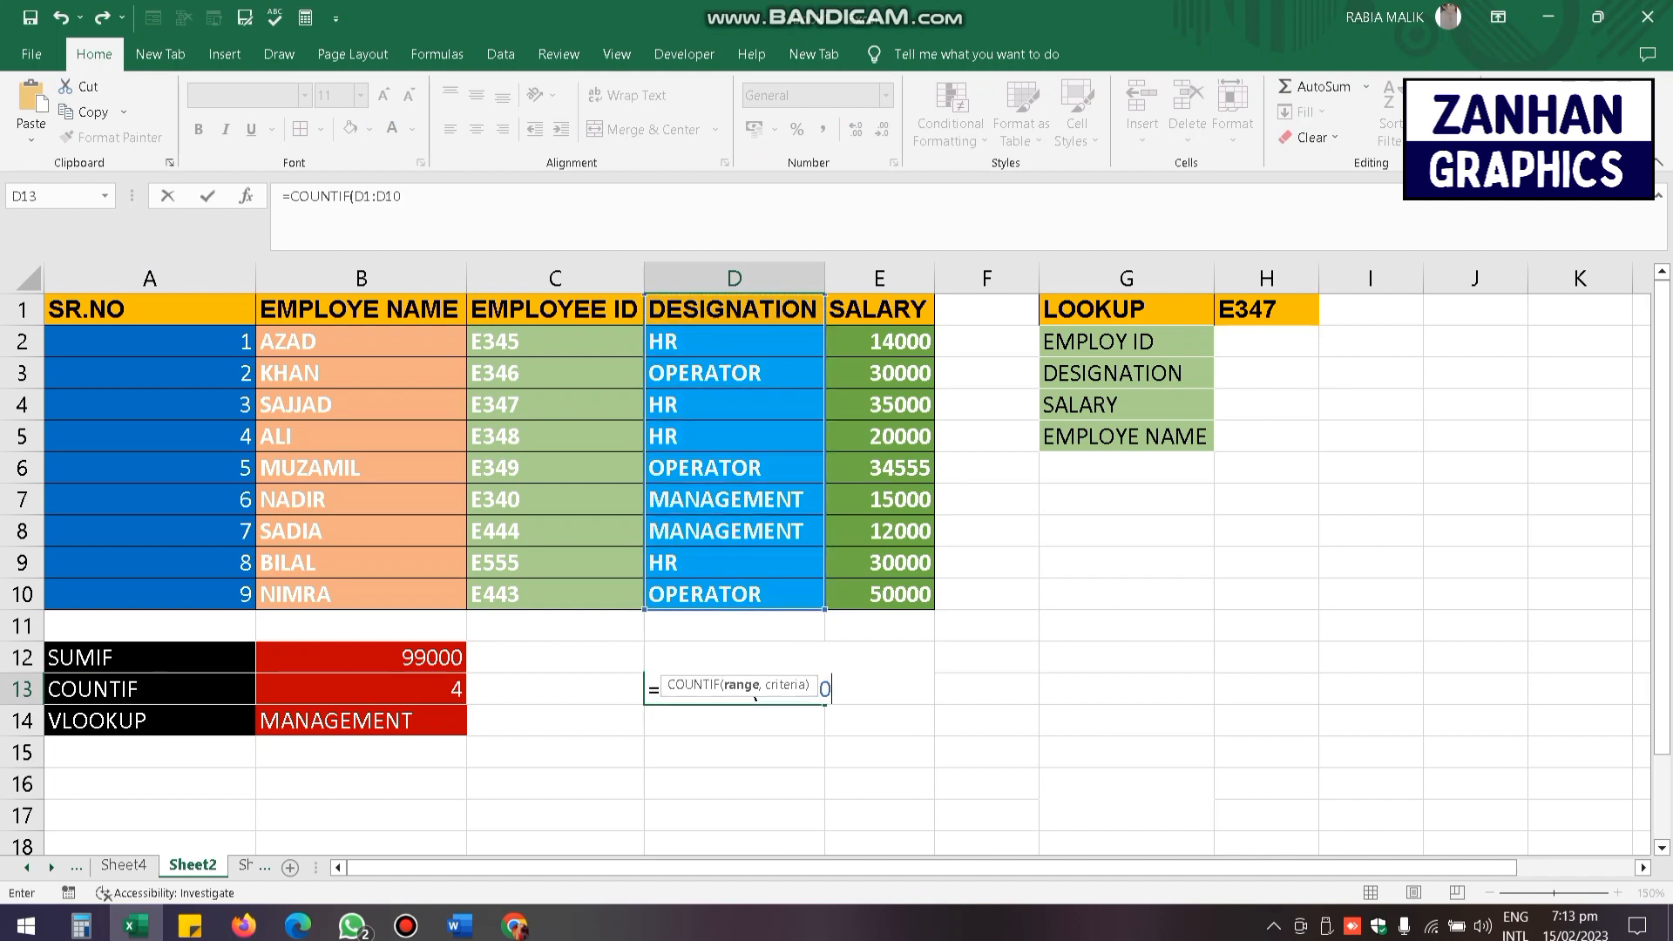
- Complete the COUNTIF formula in D13 with D2 as the criteria
key(Return)
key(Return)
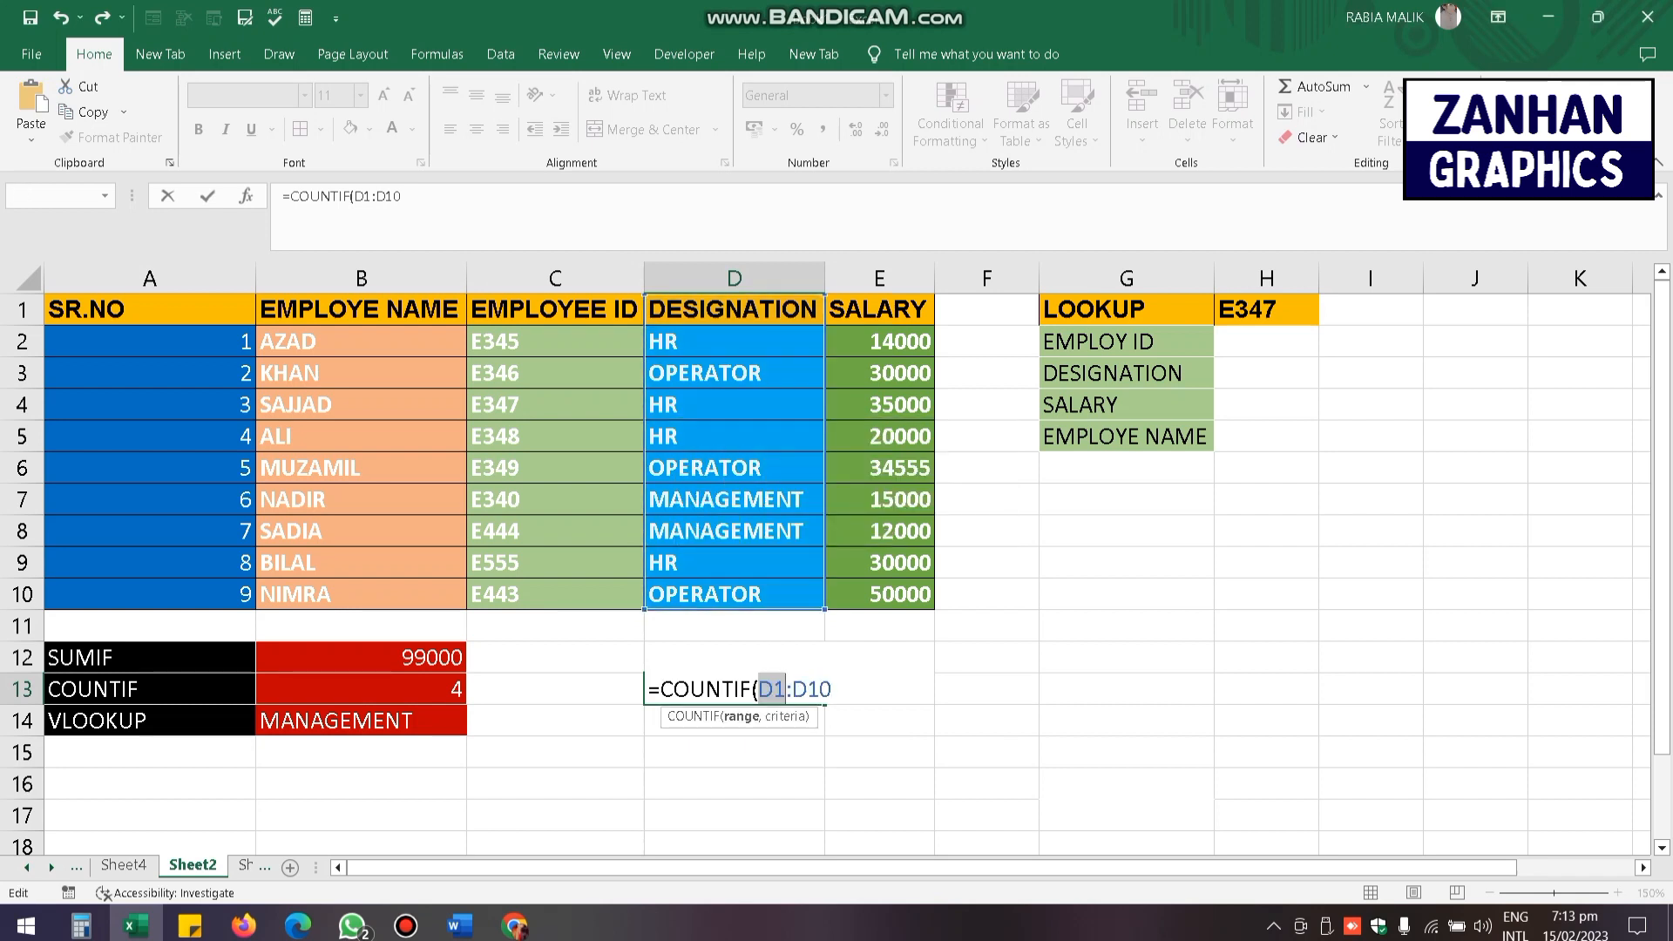
text(,)
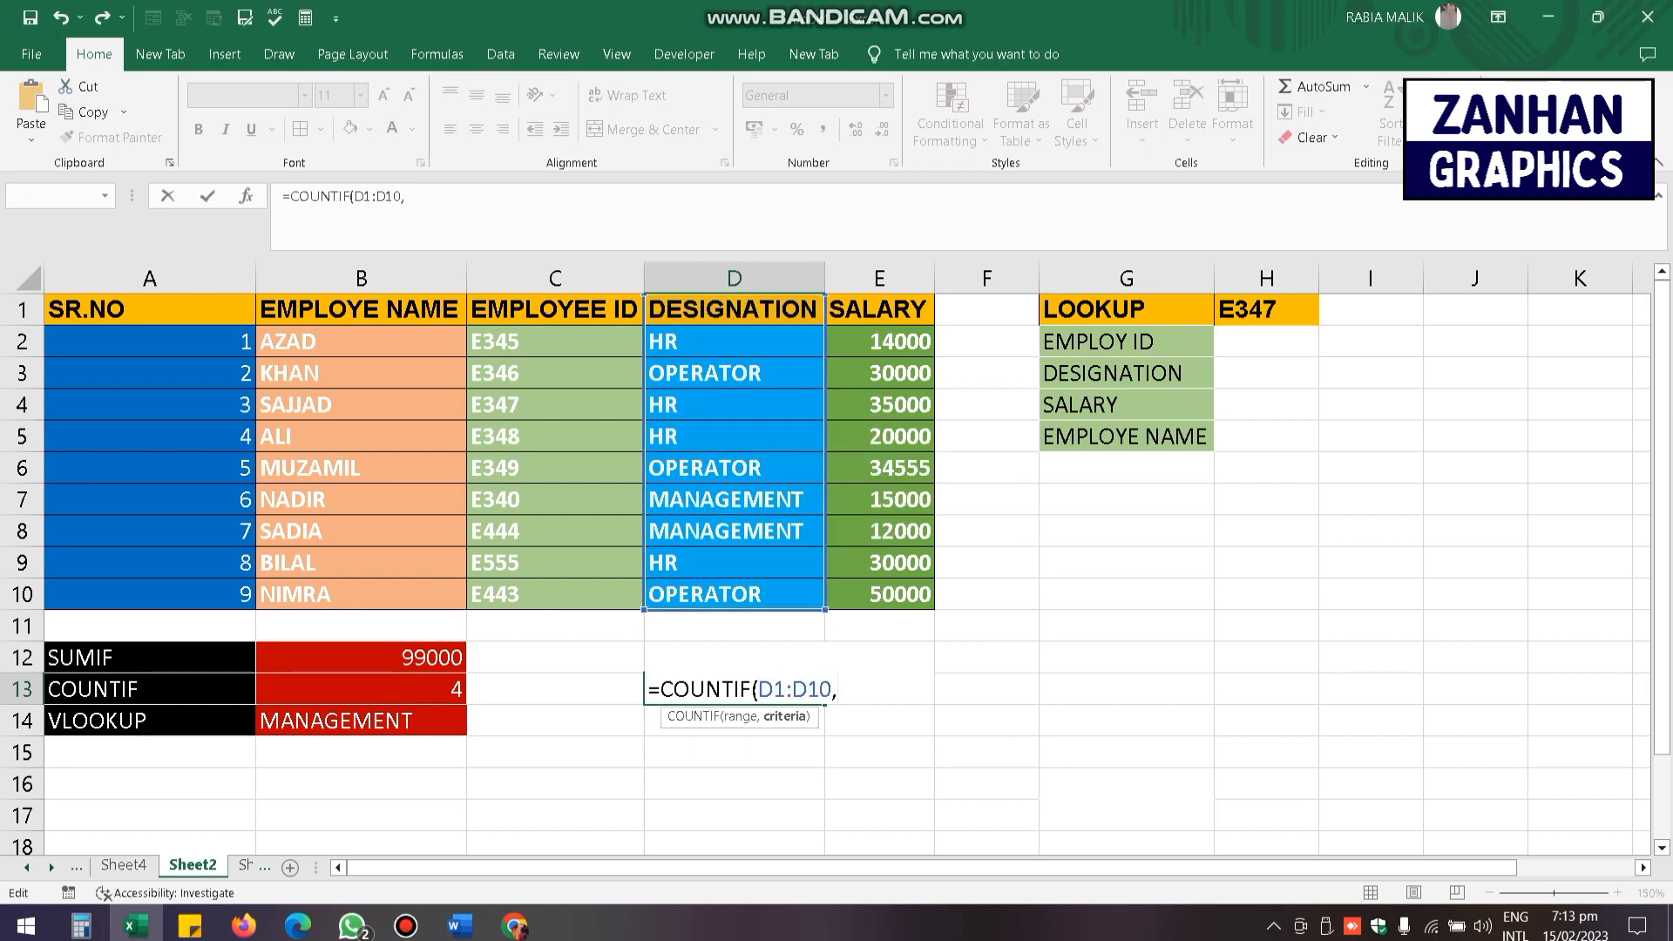
click(735, 341)
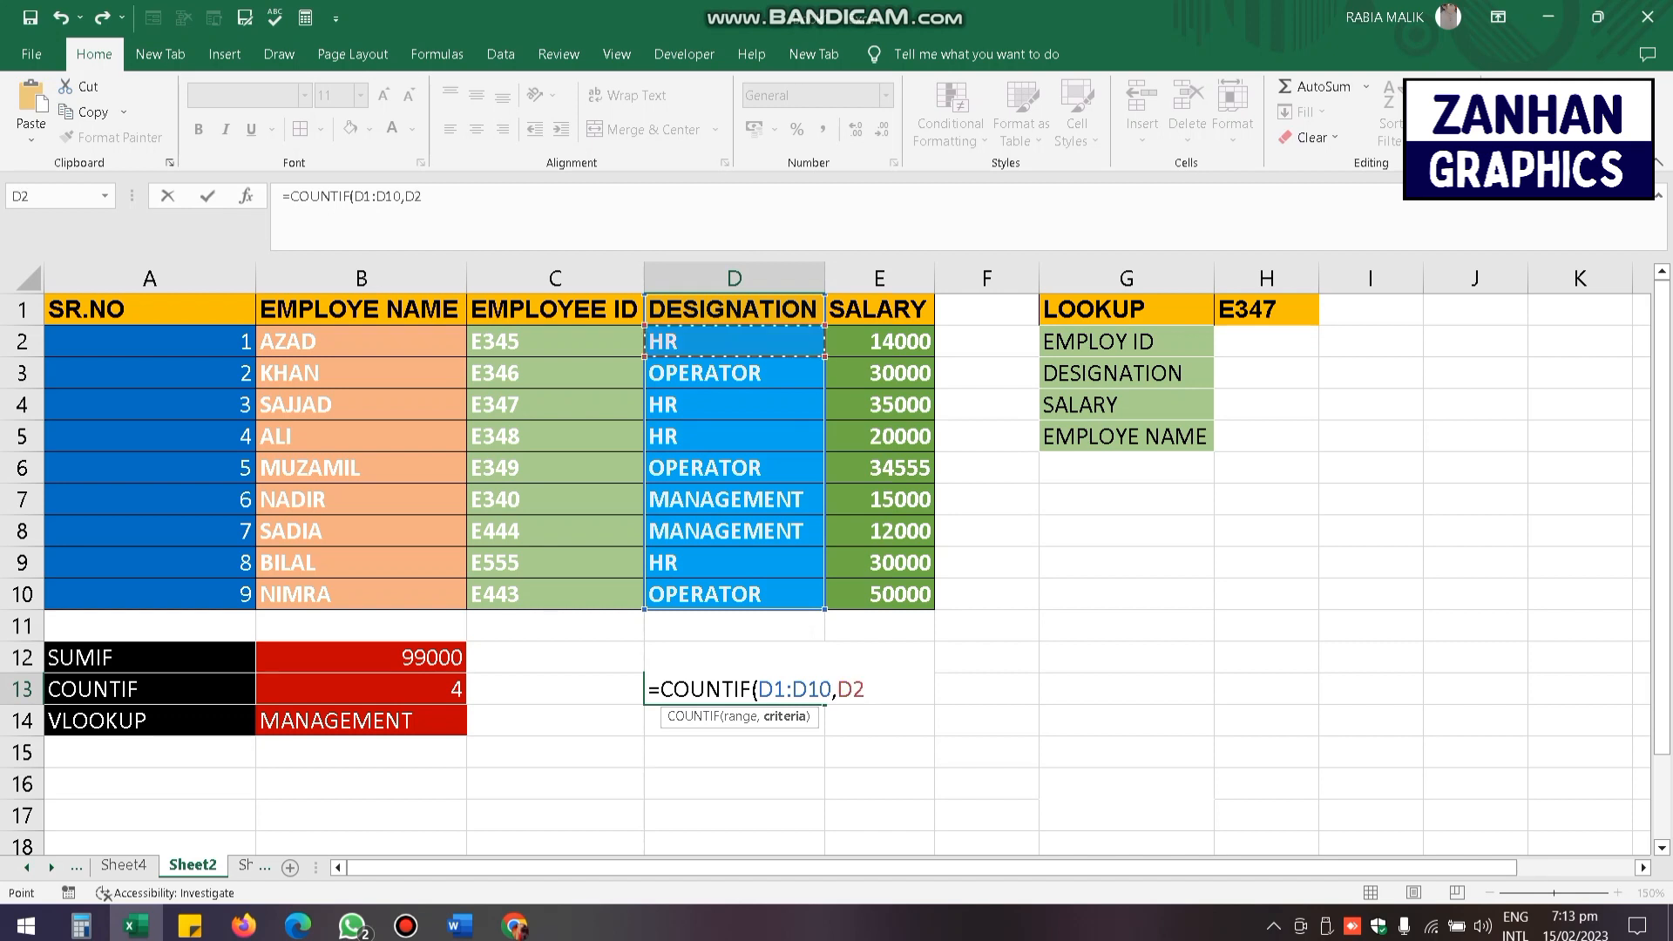
text(,)
key(BackSpace)
text())
key(Return)
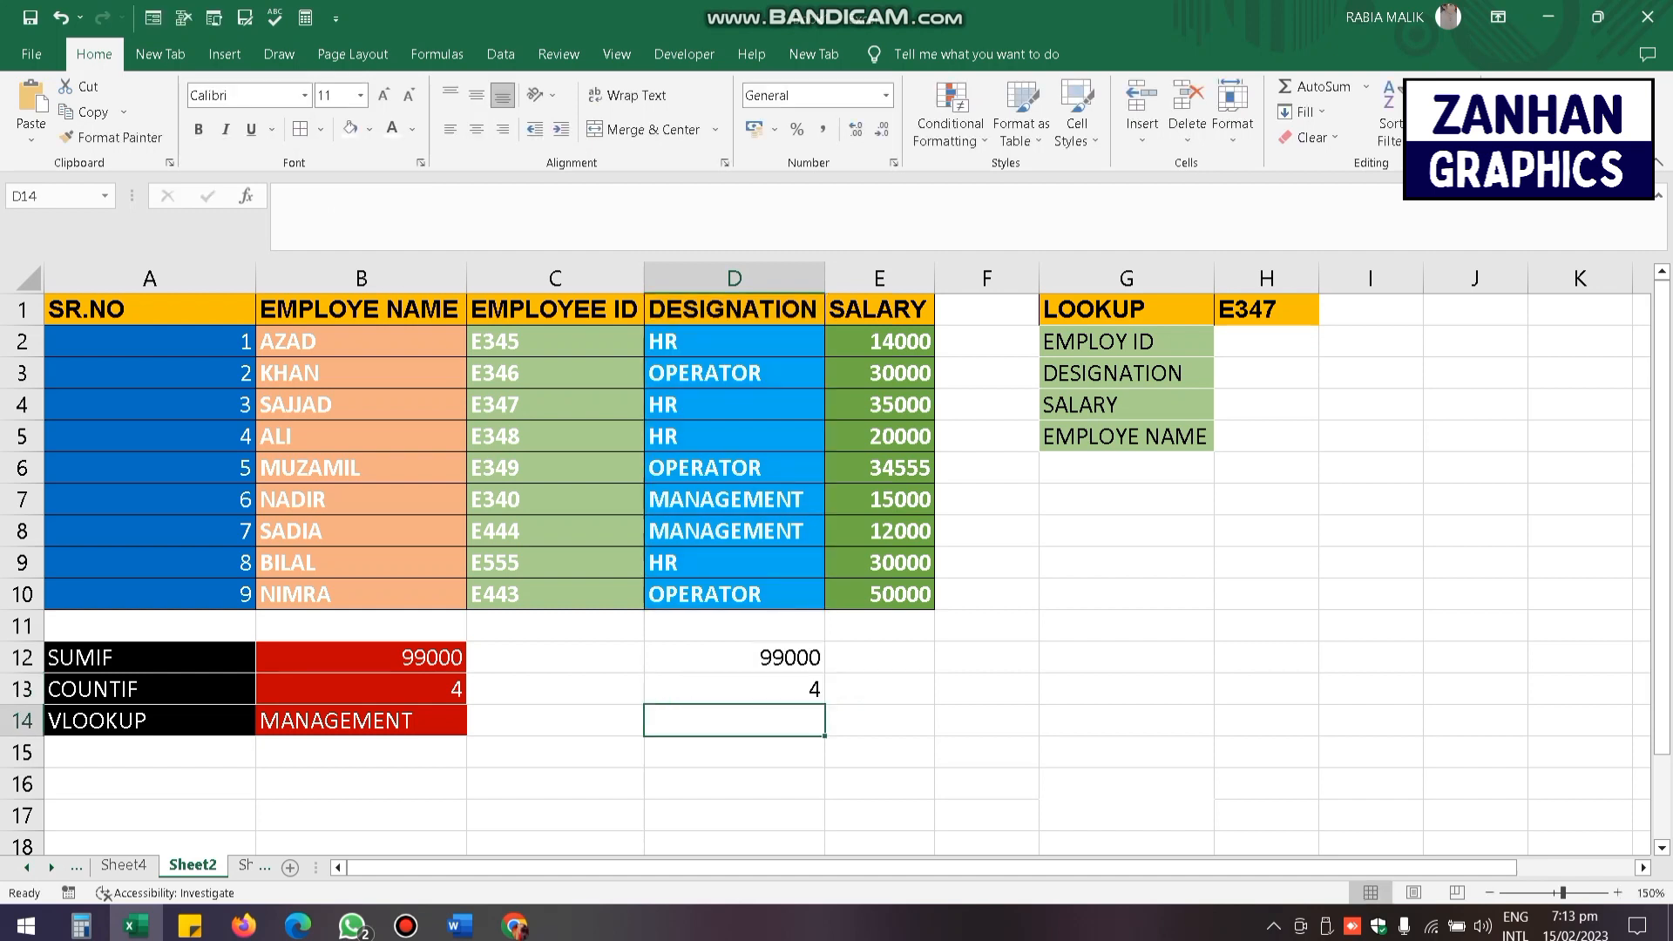
key(Up)
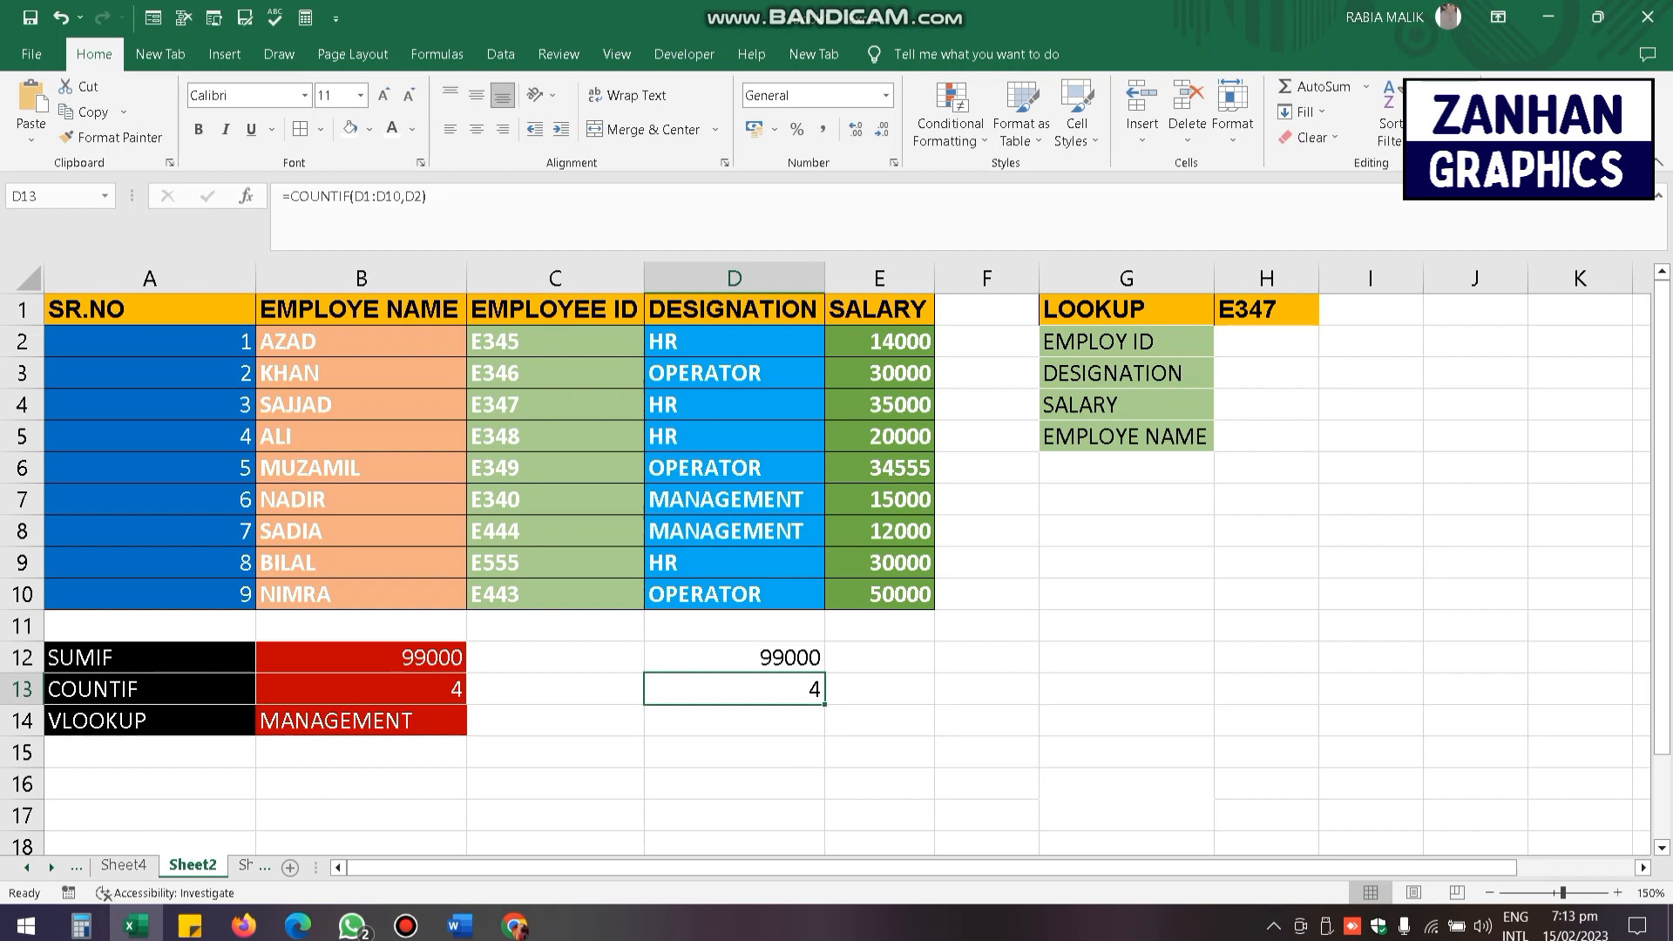
- Examine the arguments of the VLOOKUP formula in B14 and its lookup value cell A8 in the SR.NO column
click(361, 721)
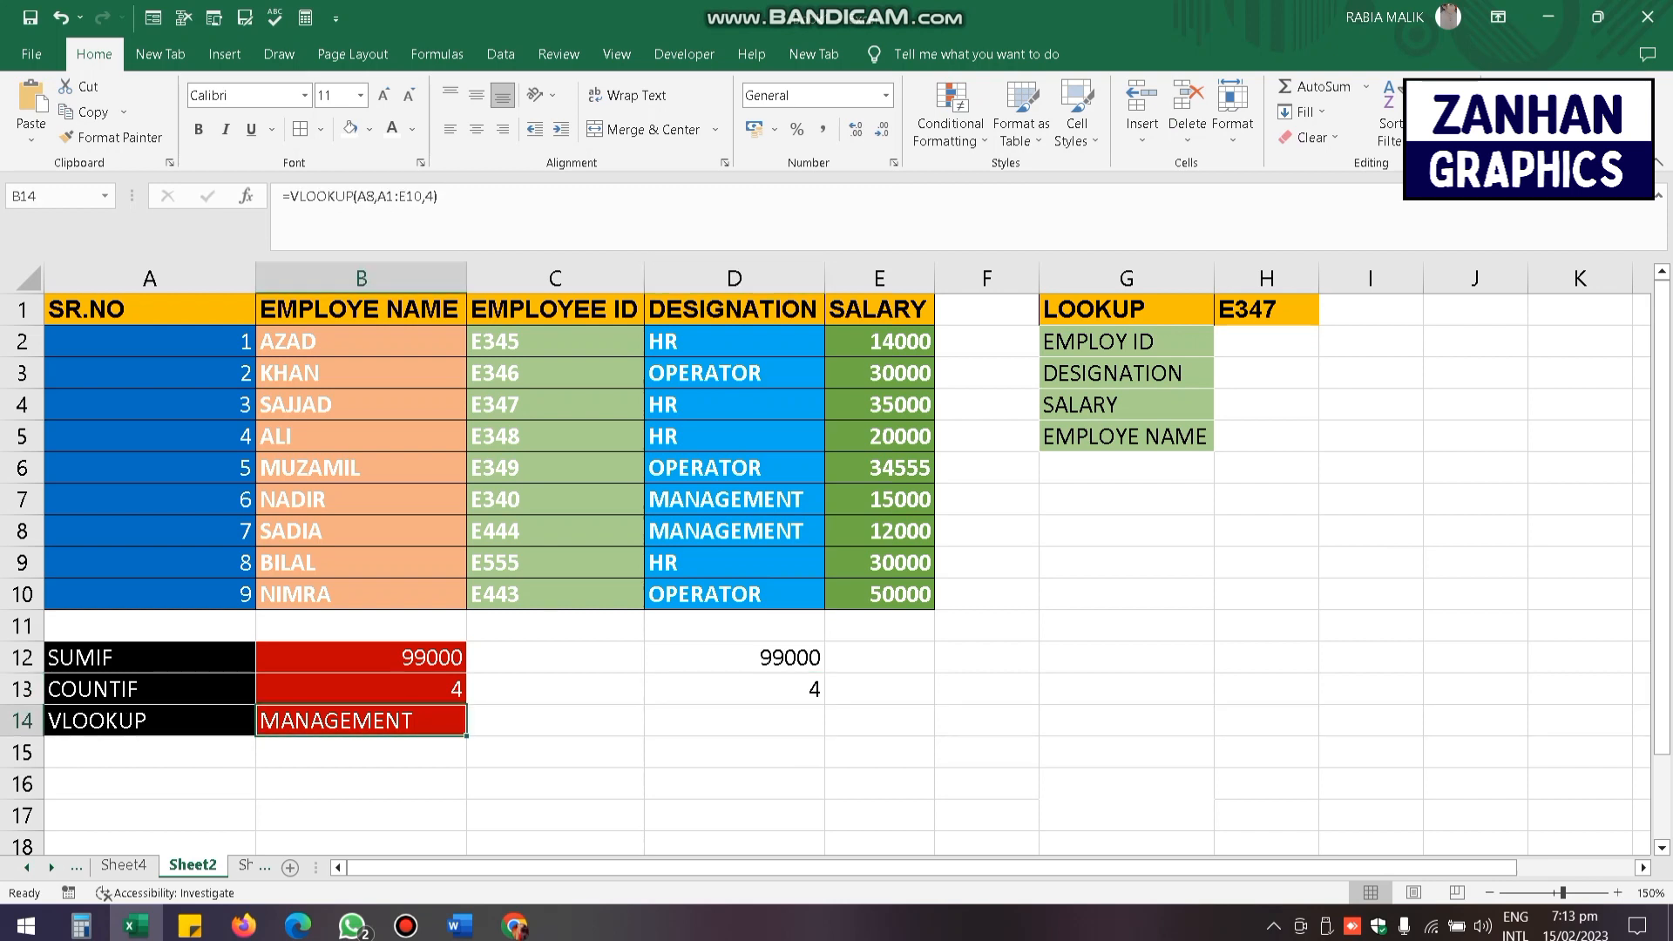
click(150, 721)
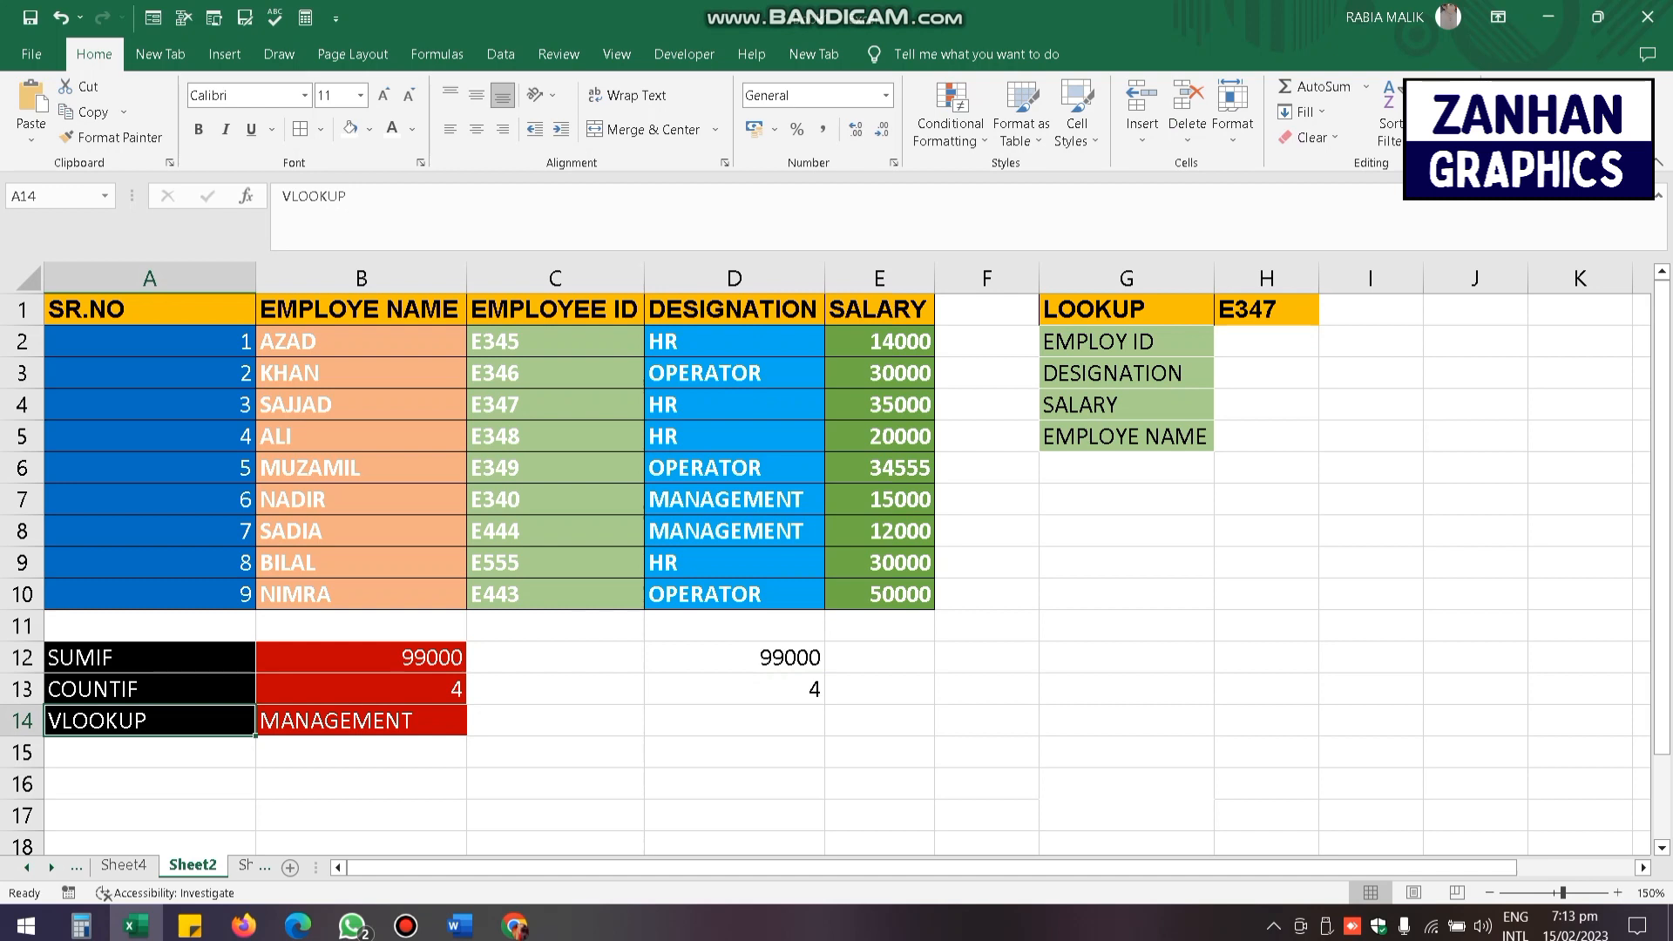
click(361, 720)
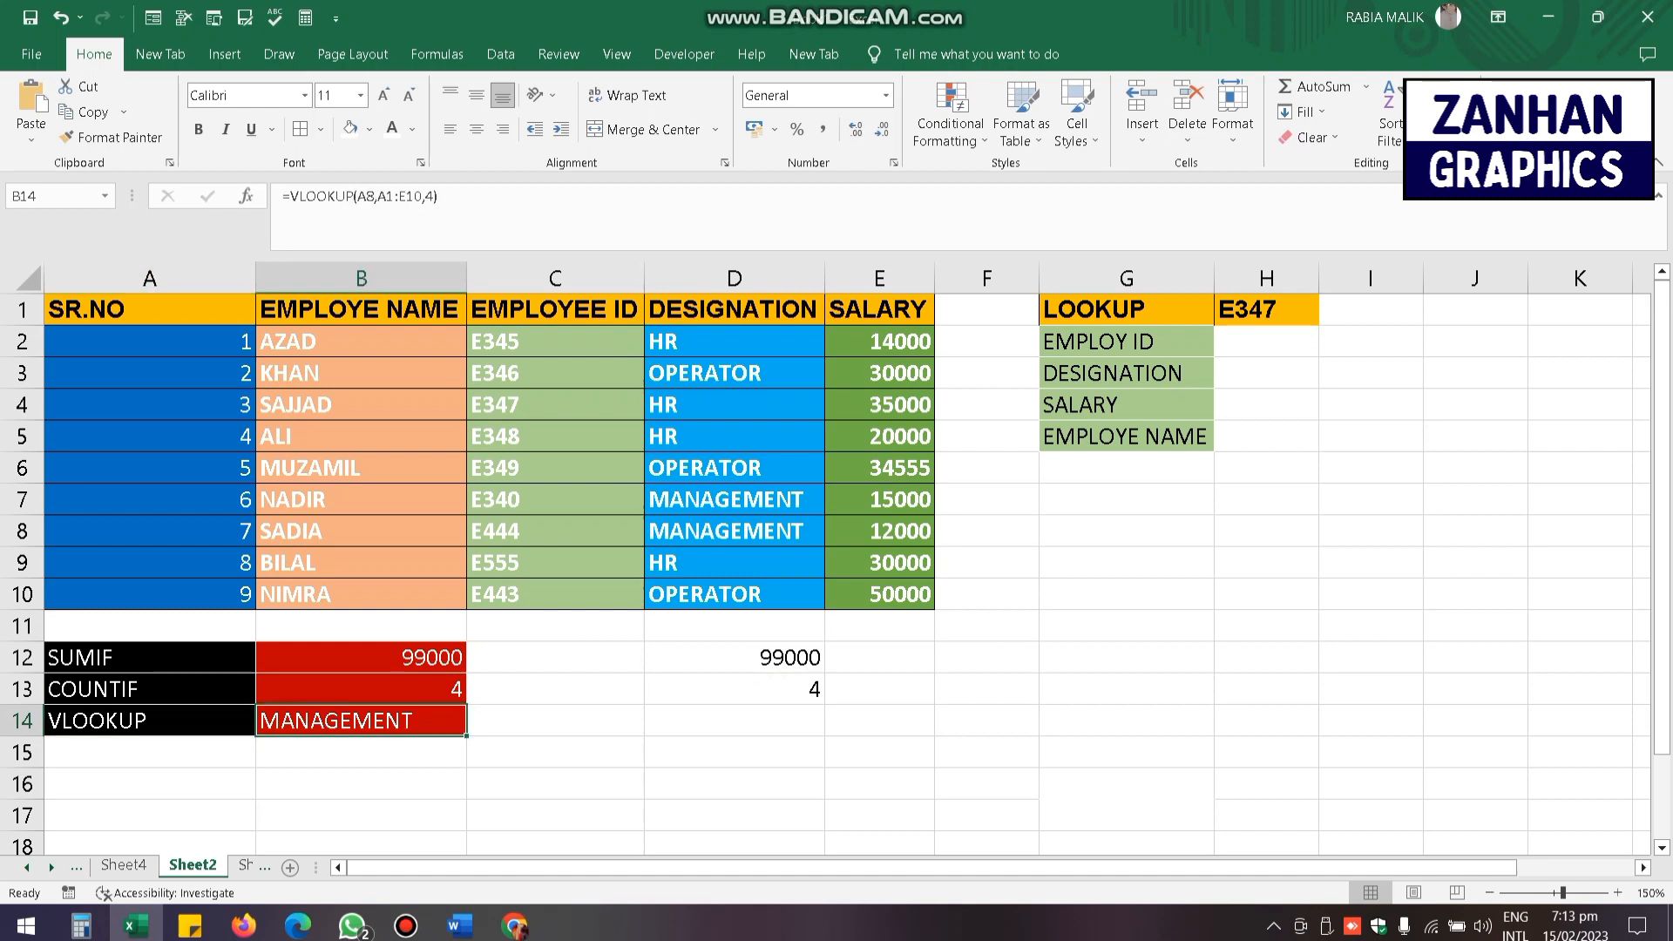
click(150, 720)
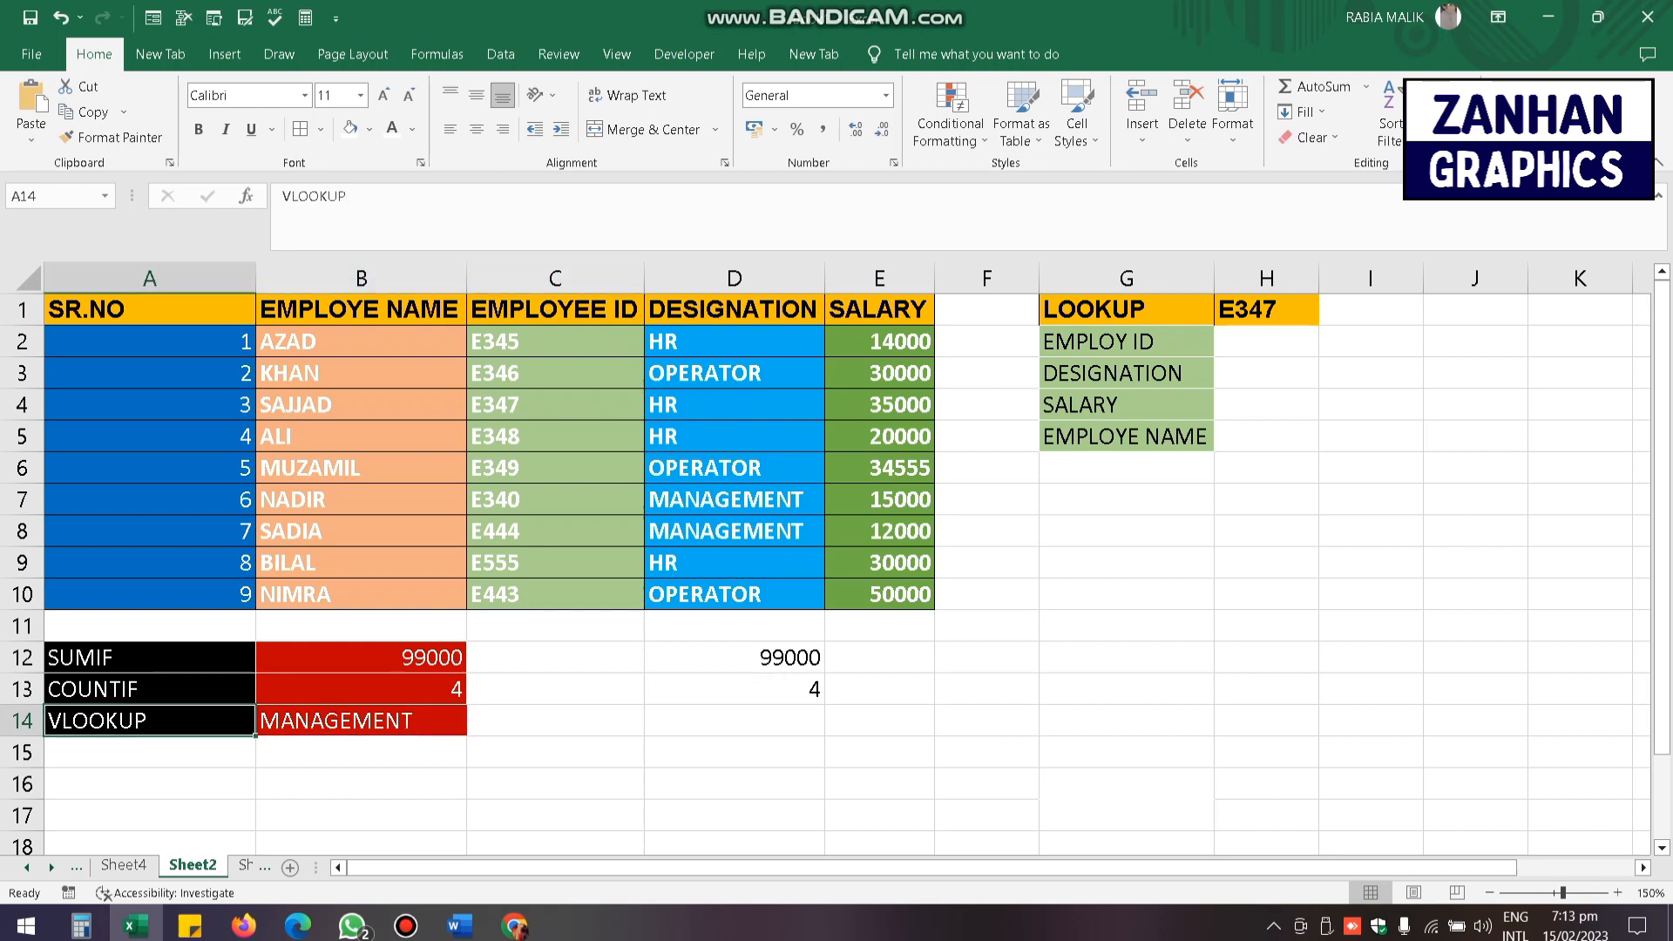
click(361, 721)
drag(441, 197, 283, 197)
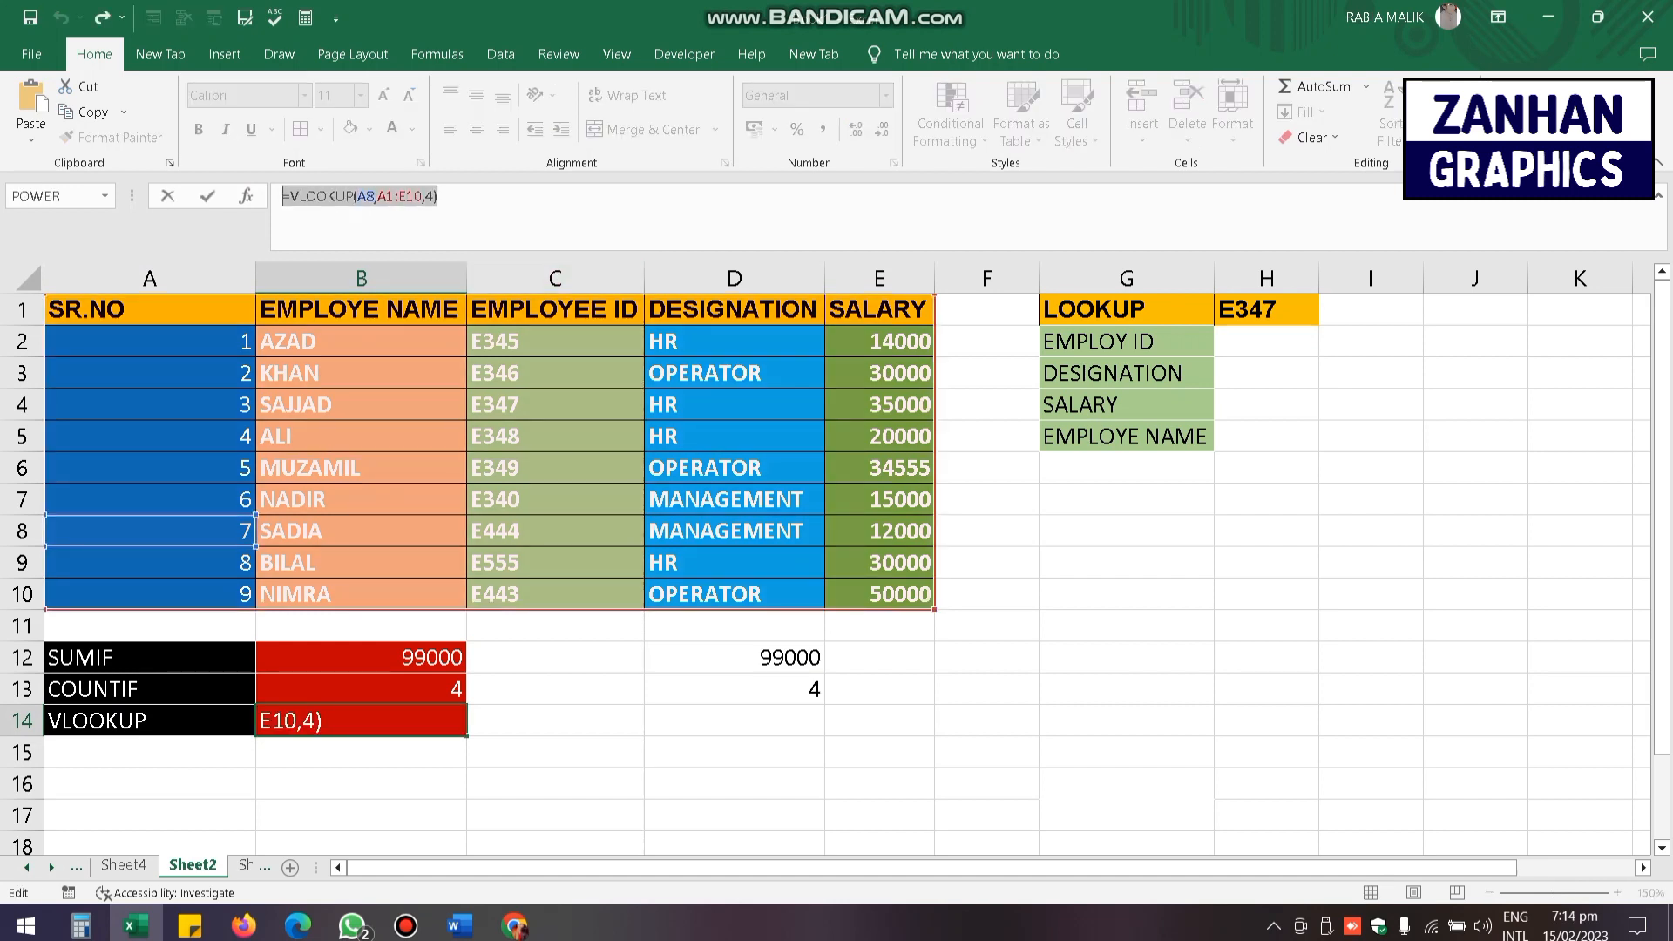
click(441, 197)
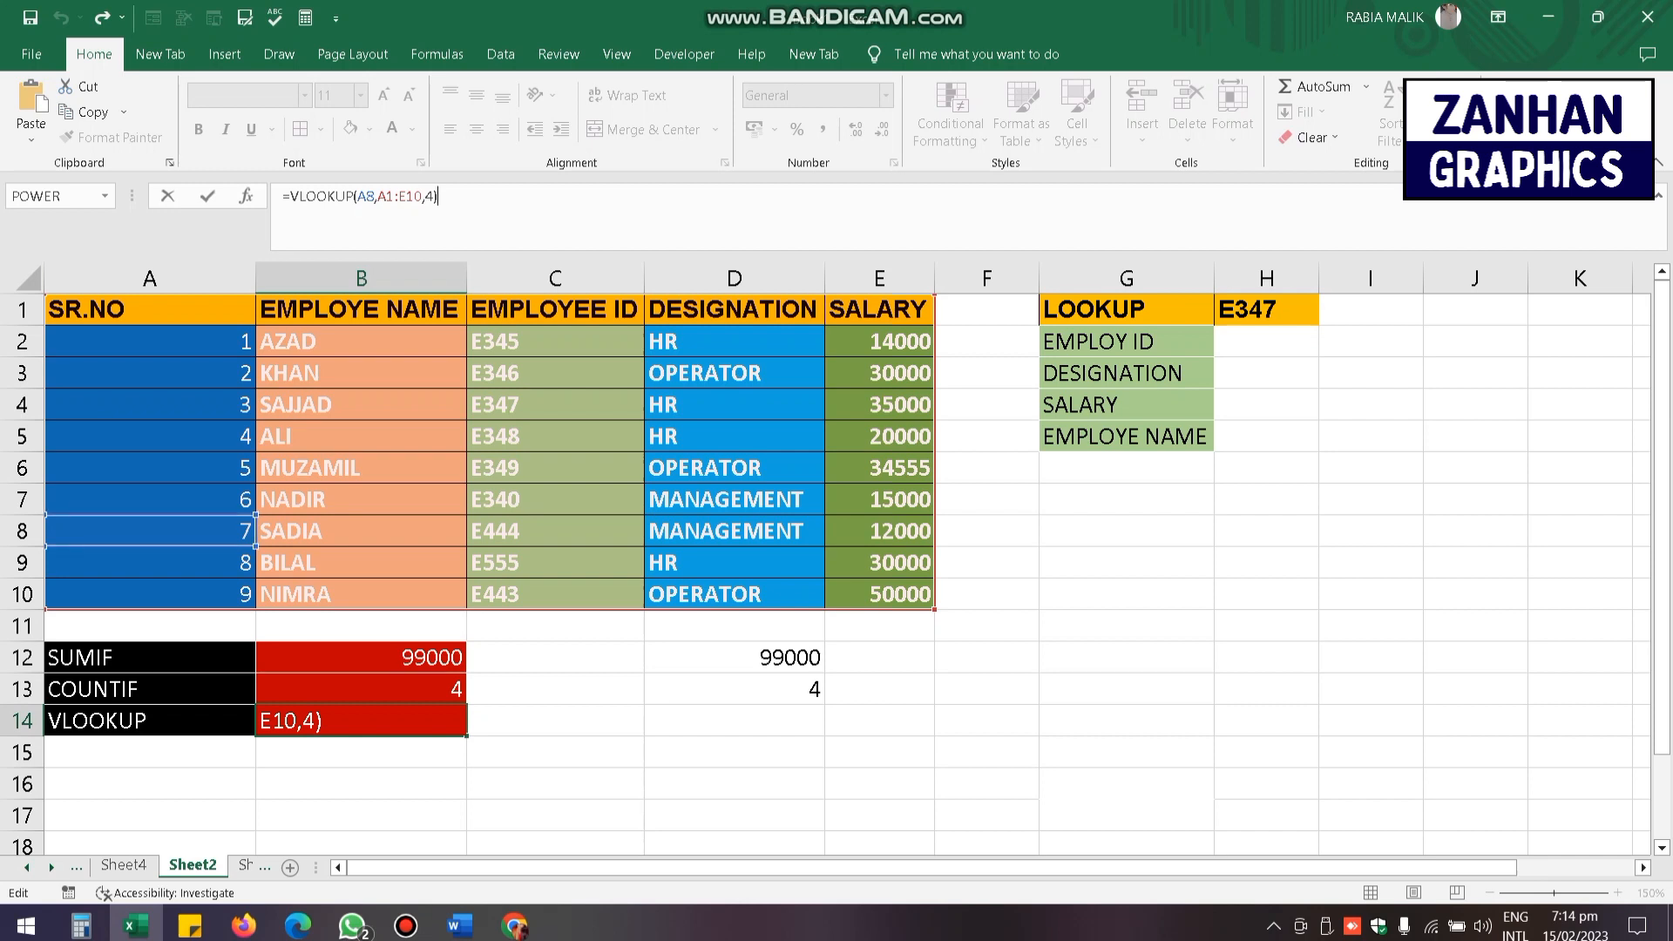
click(150, 531)
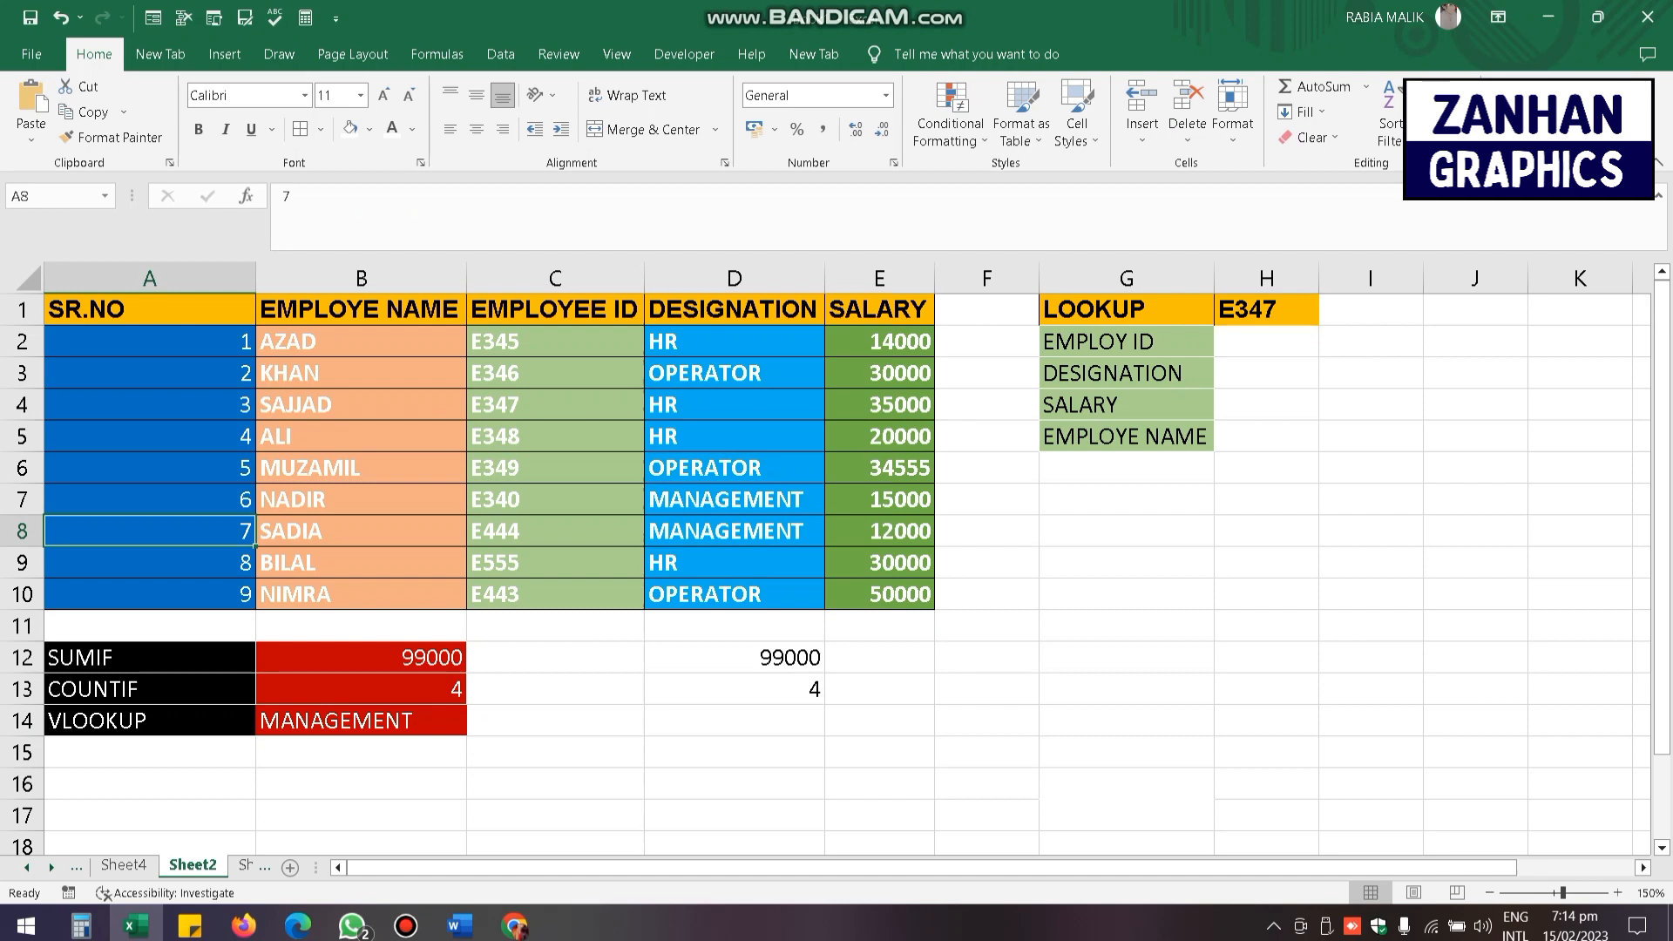
drag(255, 546, 259, 551)
key(F2)
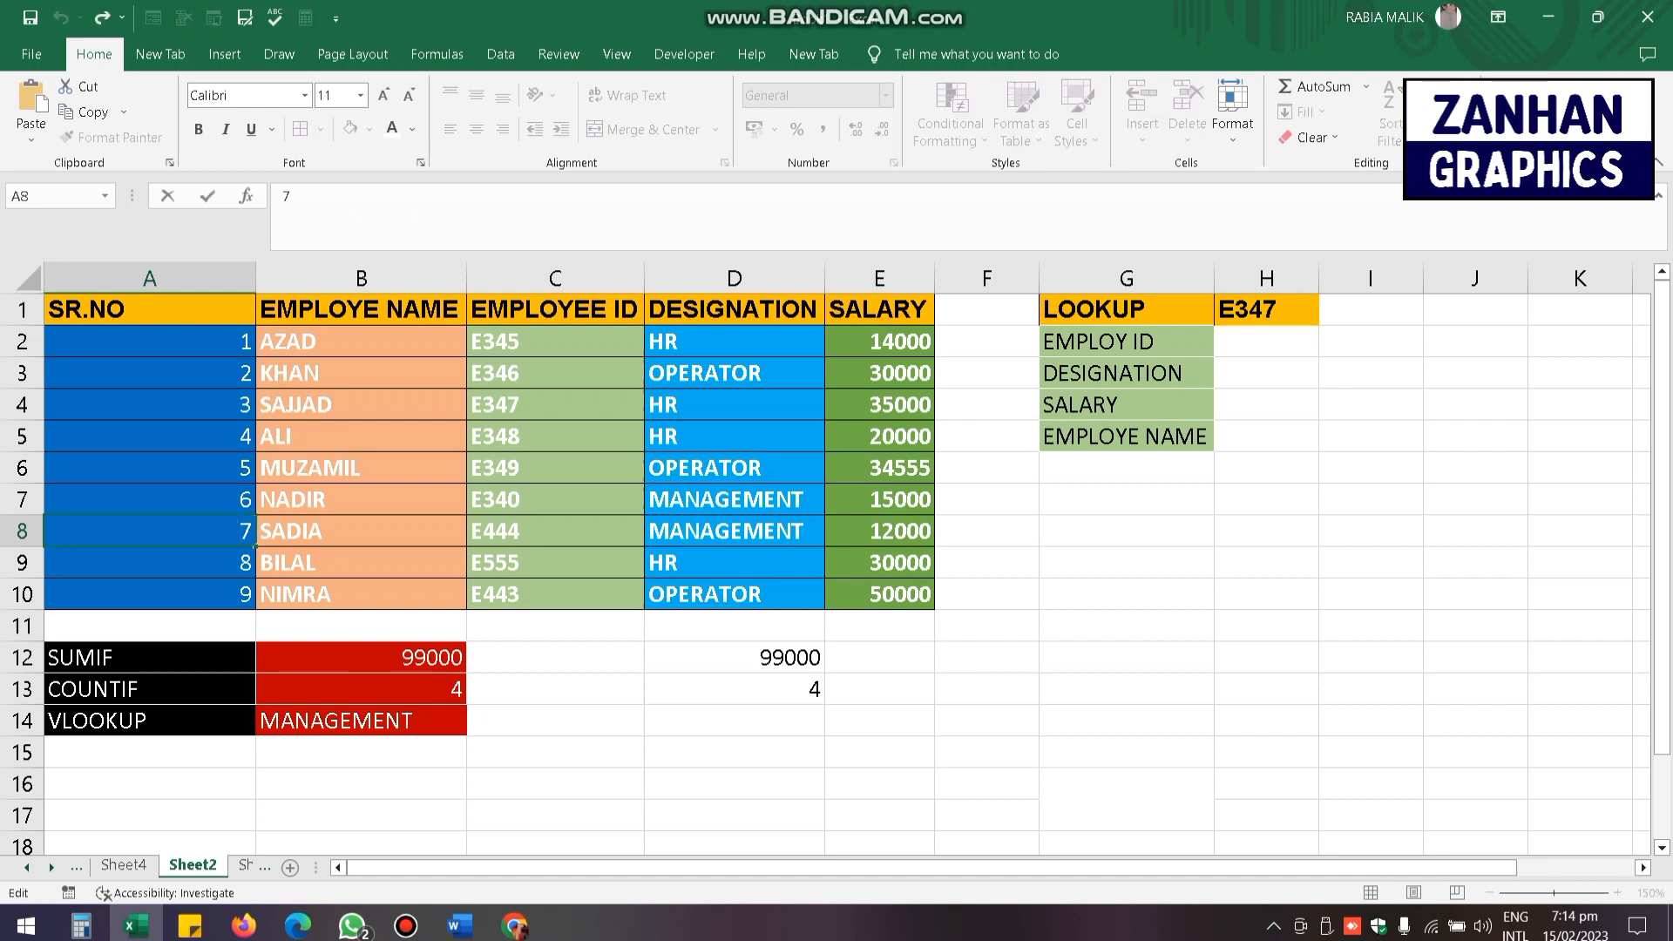
double_click(245, 531)
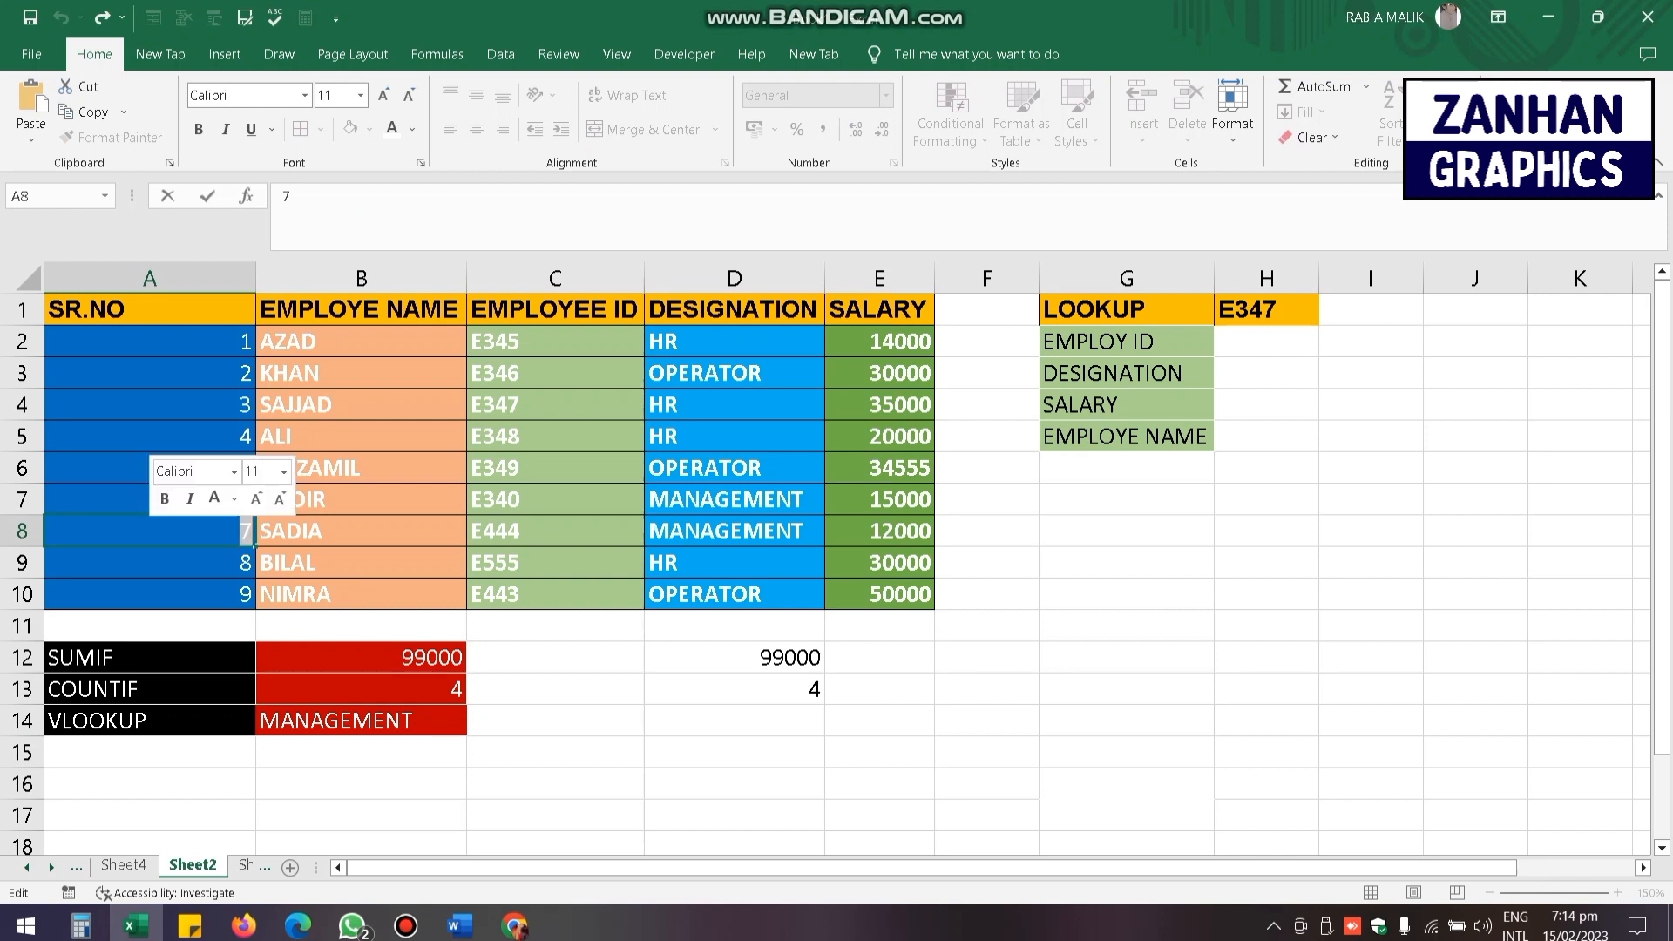
click(361, 721)
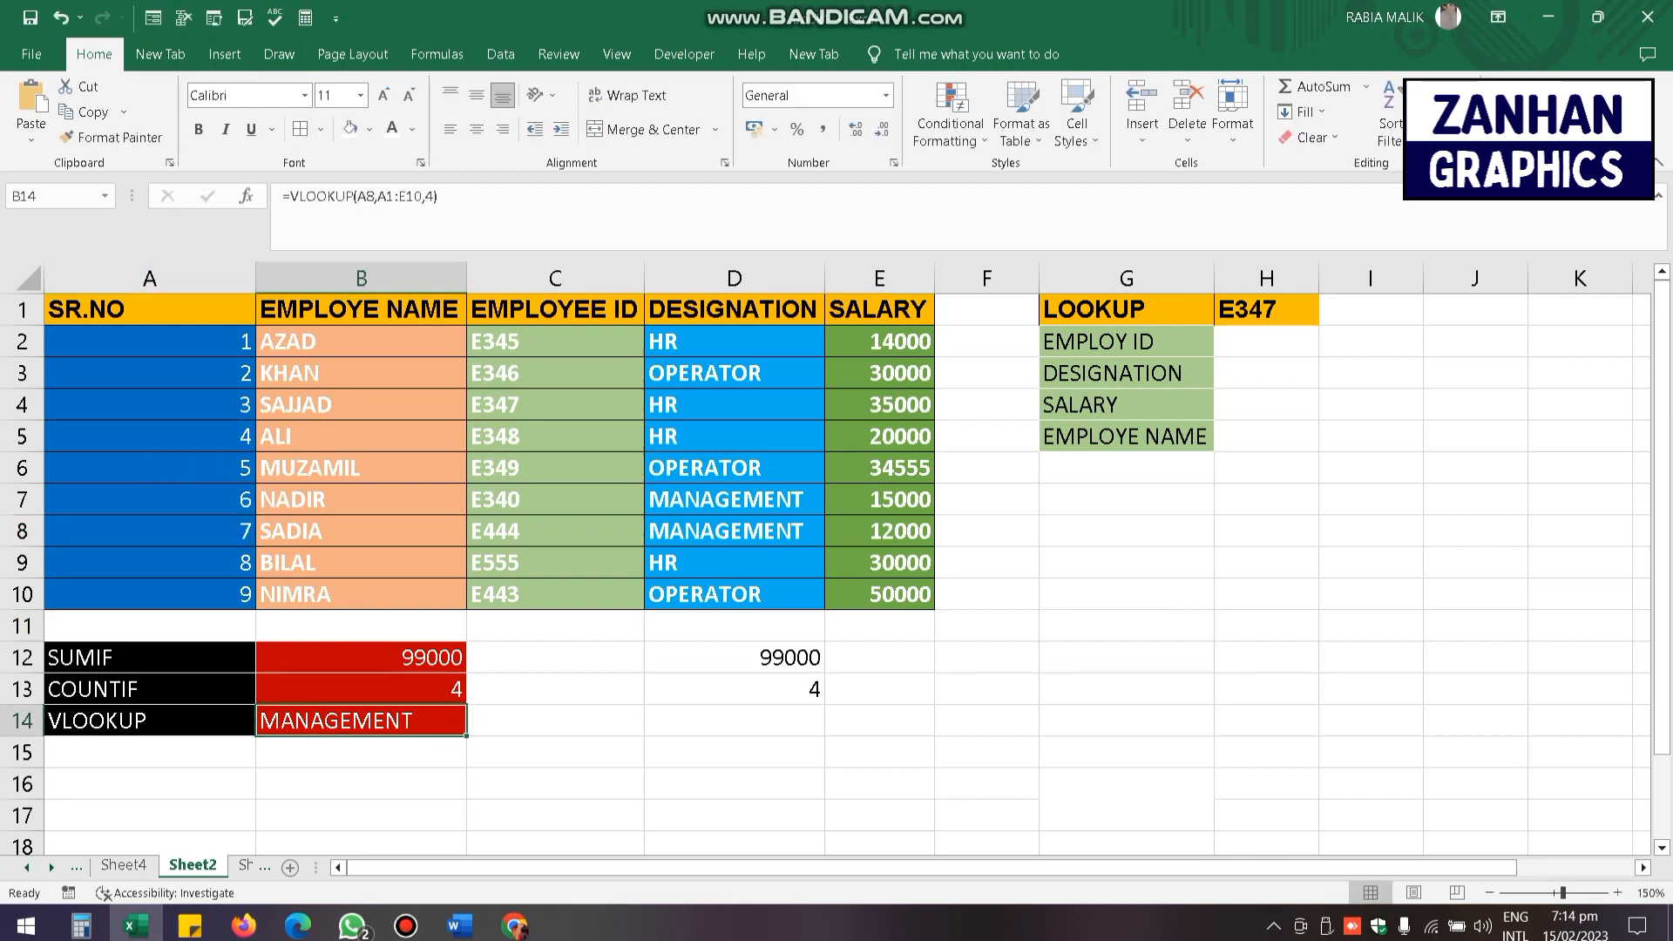
key(F2)
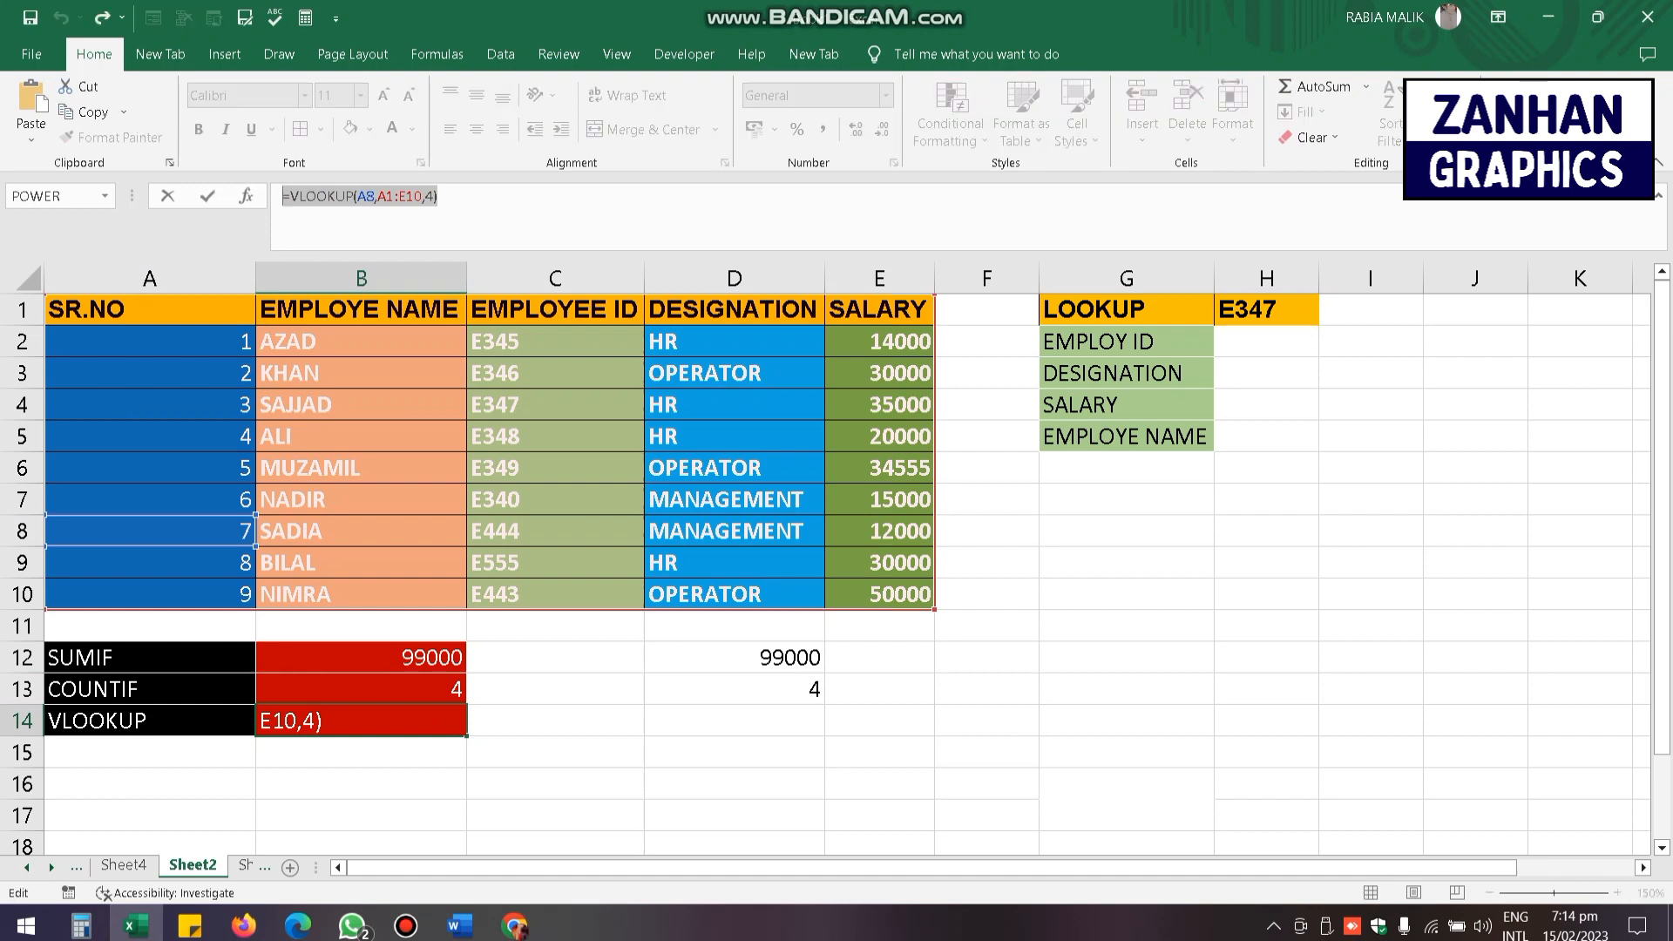
click(439, 197)
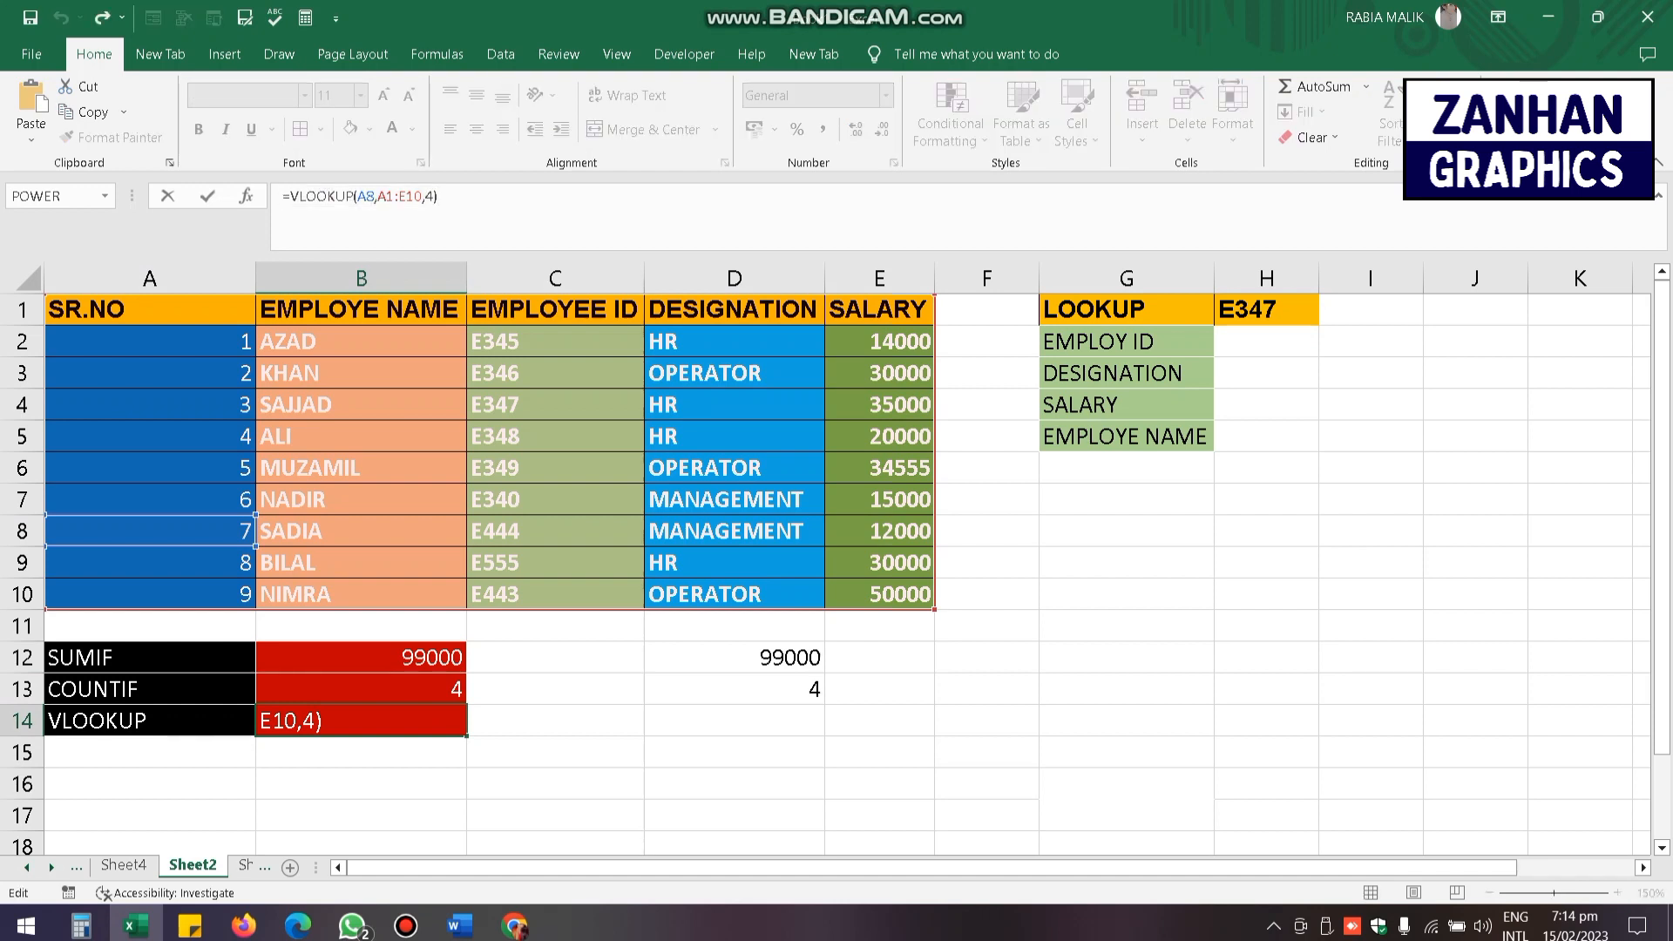
key(ctrl+a)
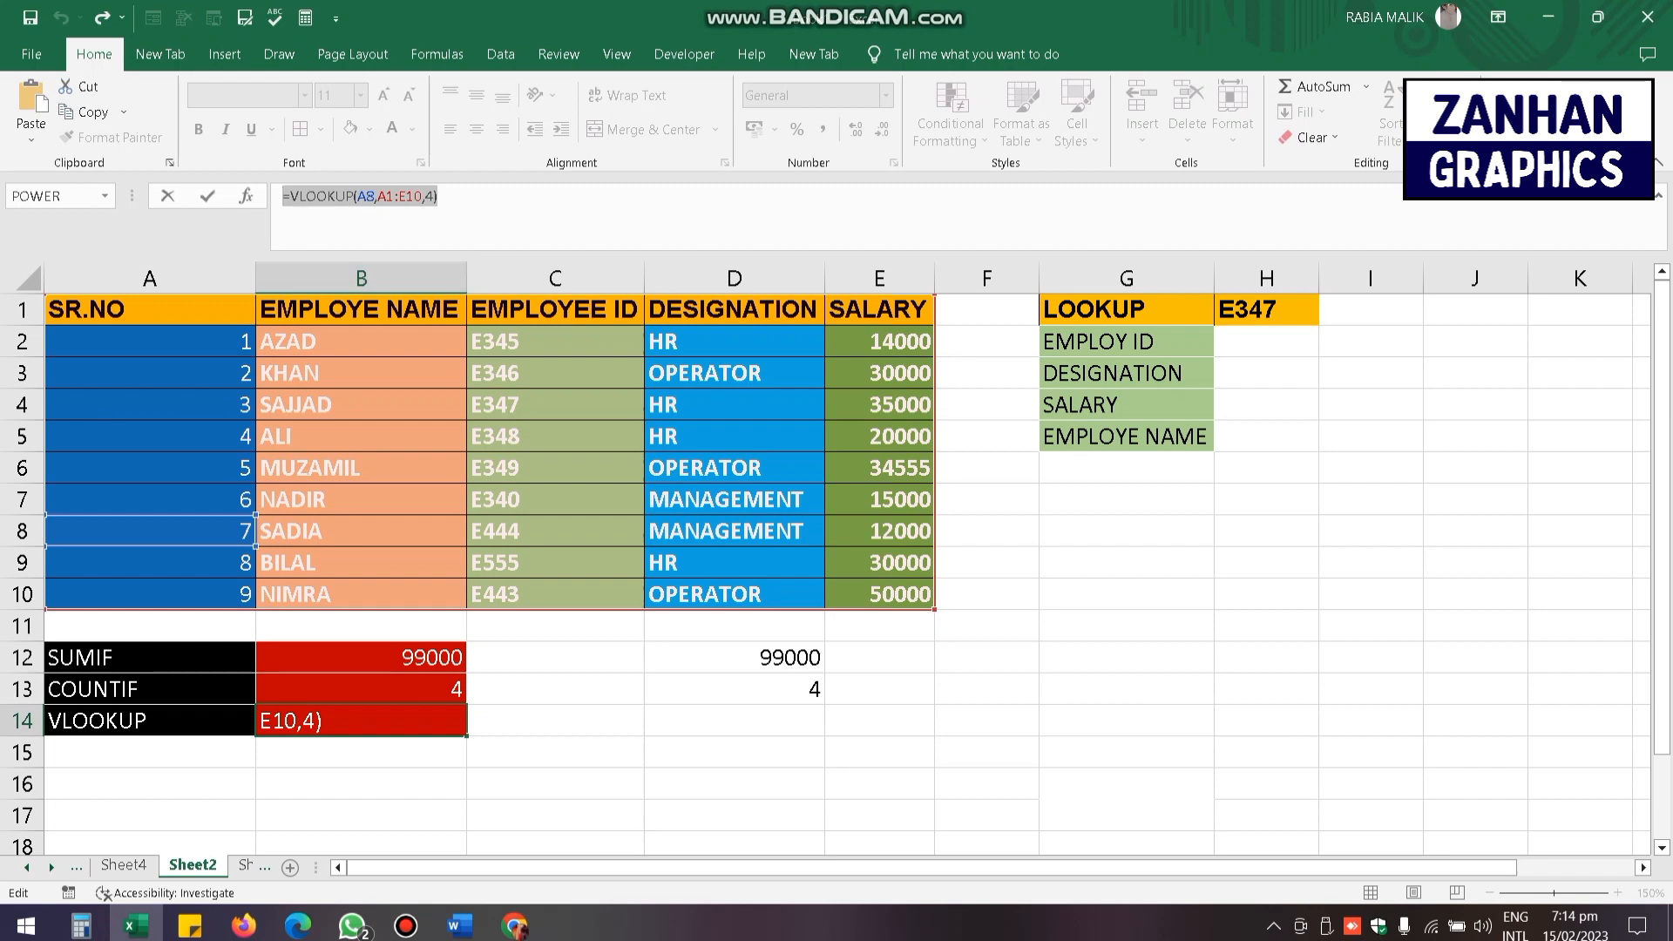
- Undo the accidental replacement of the VLOOKUP formula in B14 with a reference to C16
click(555, 784)
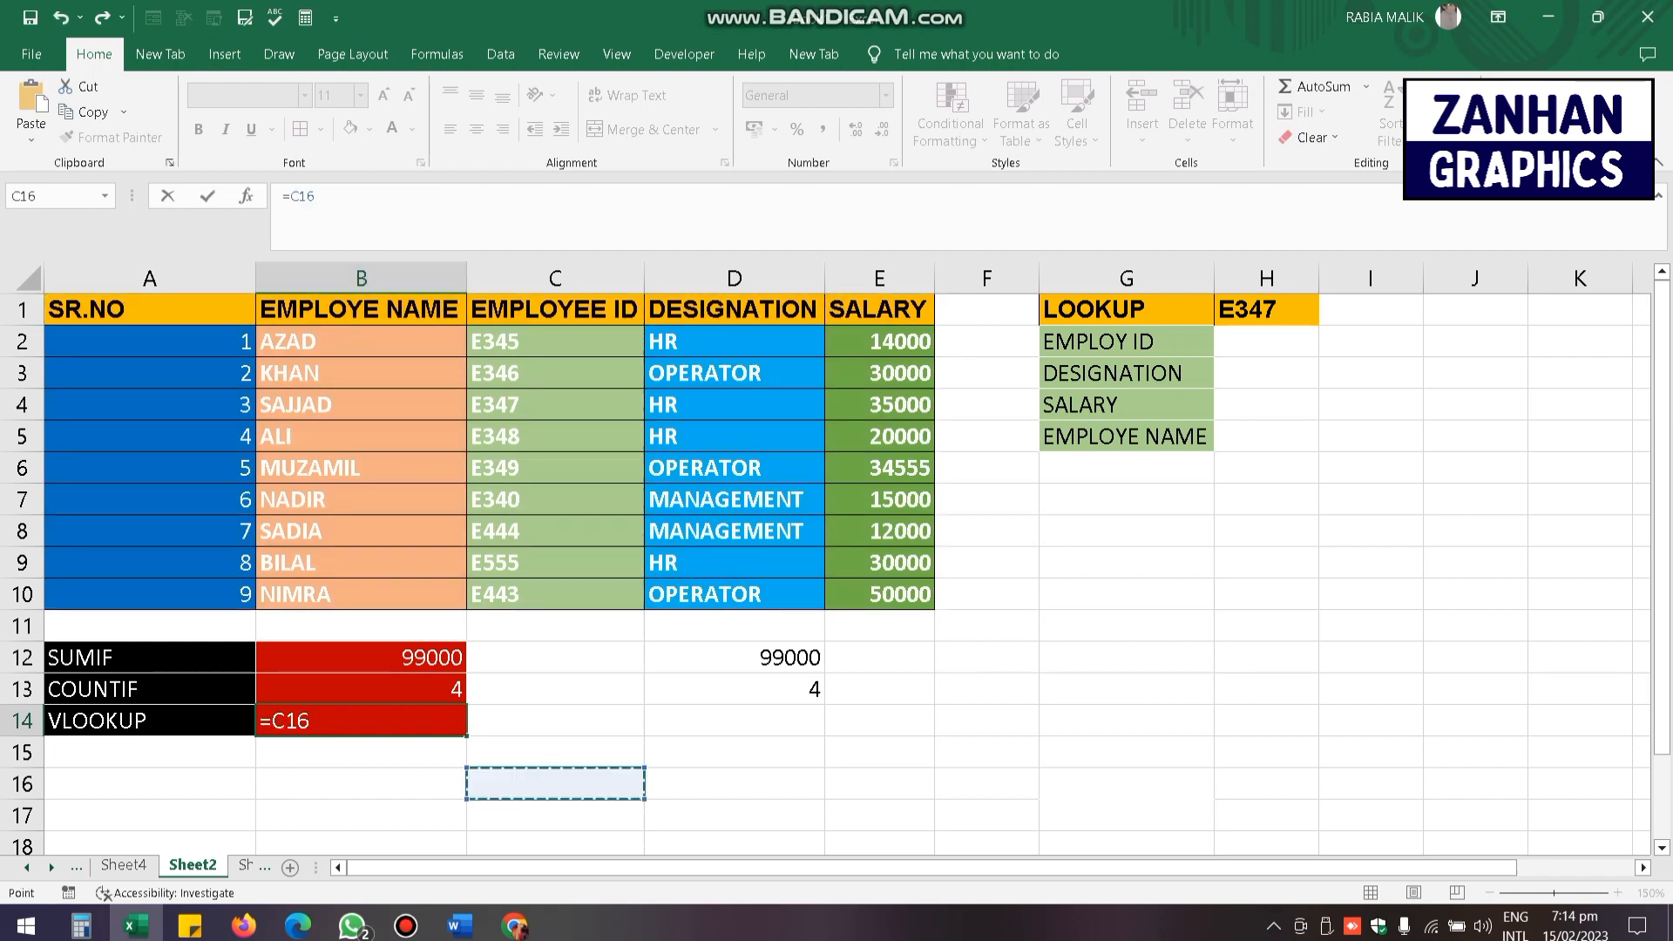
click(362, 721)
click(734, 752)
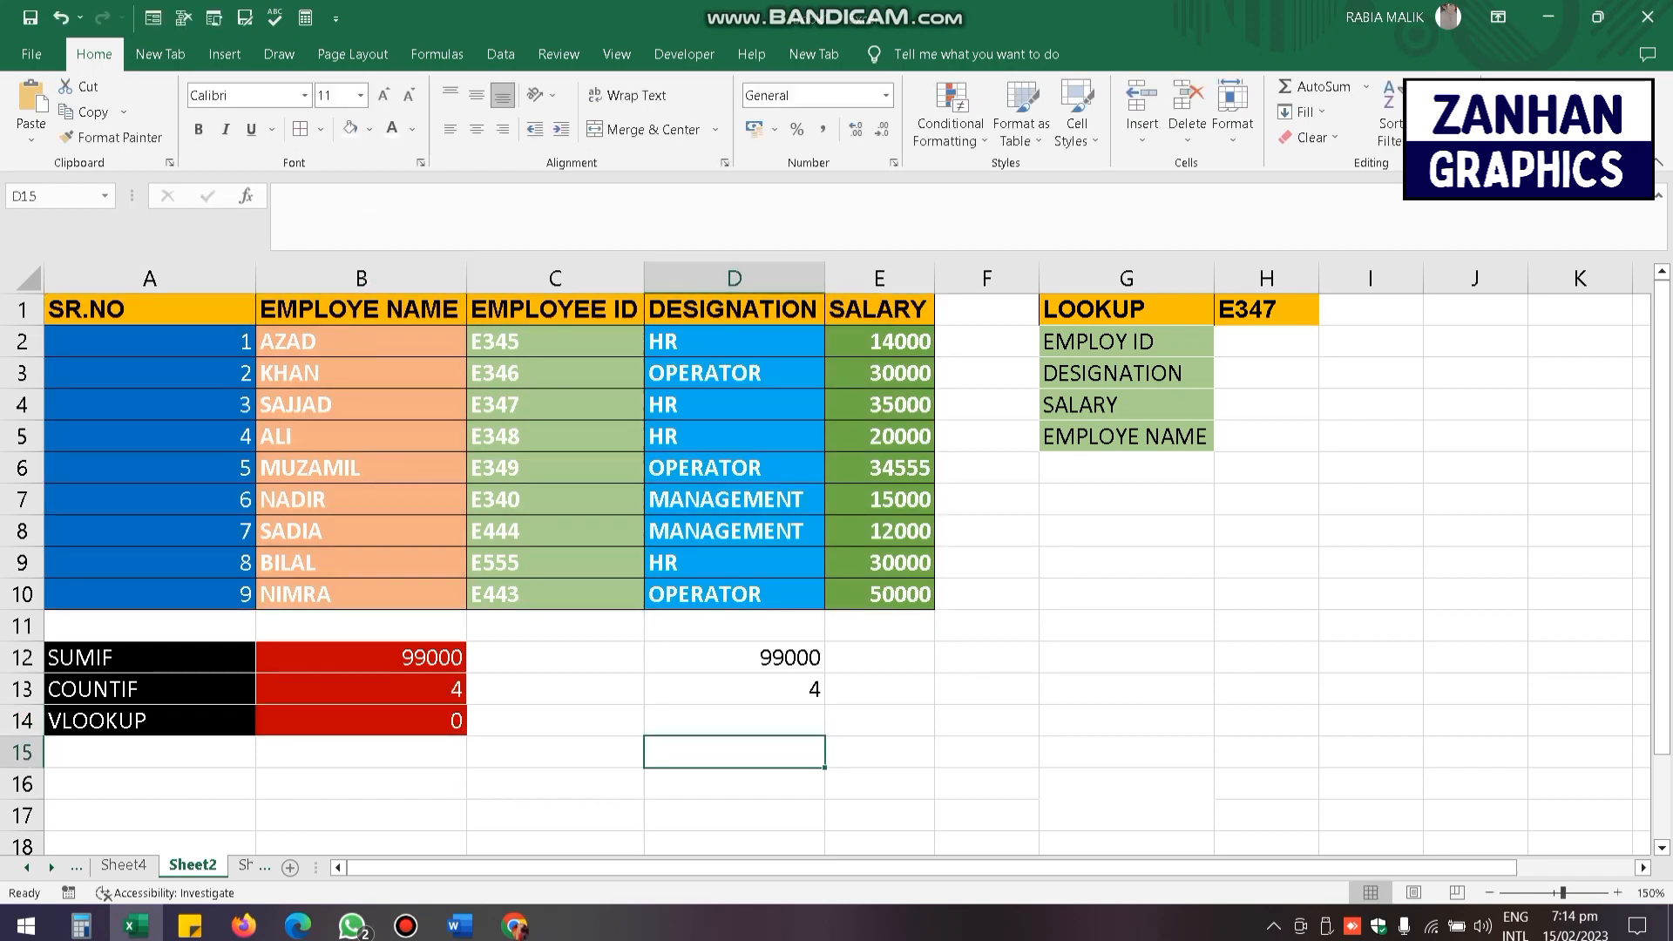
click(362, 753)
key(ctrl+z)
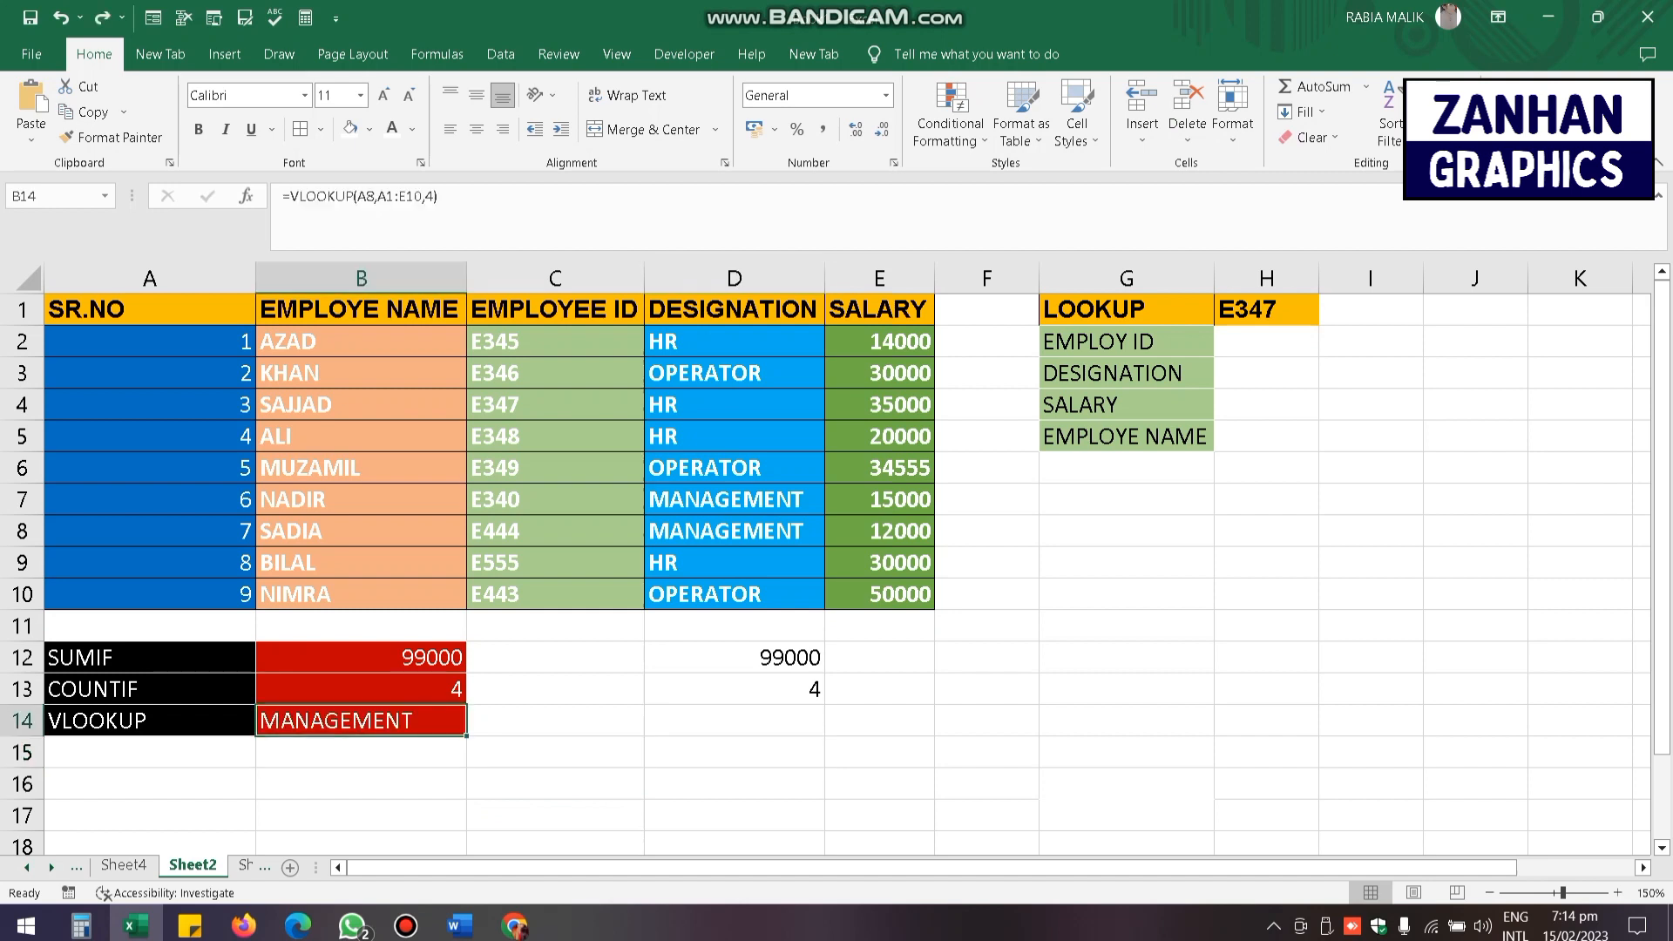
click(150, 531)
click(361, 752)
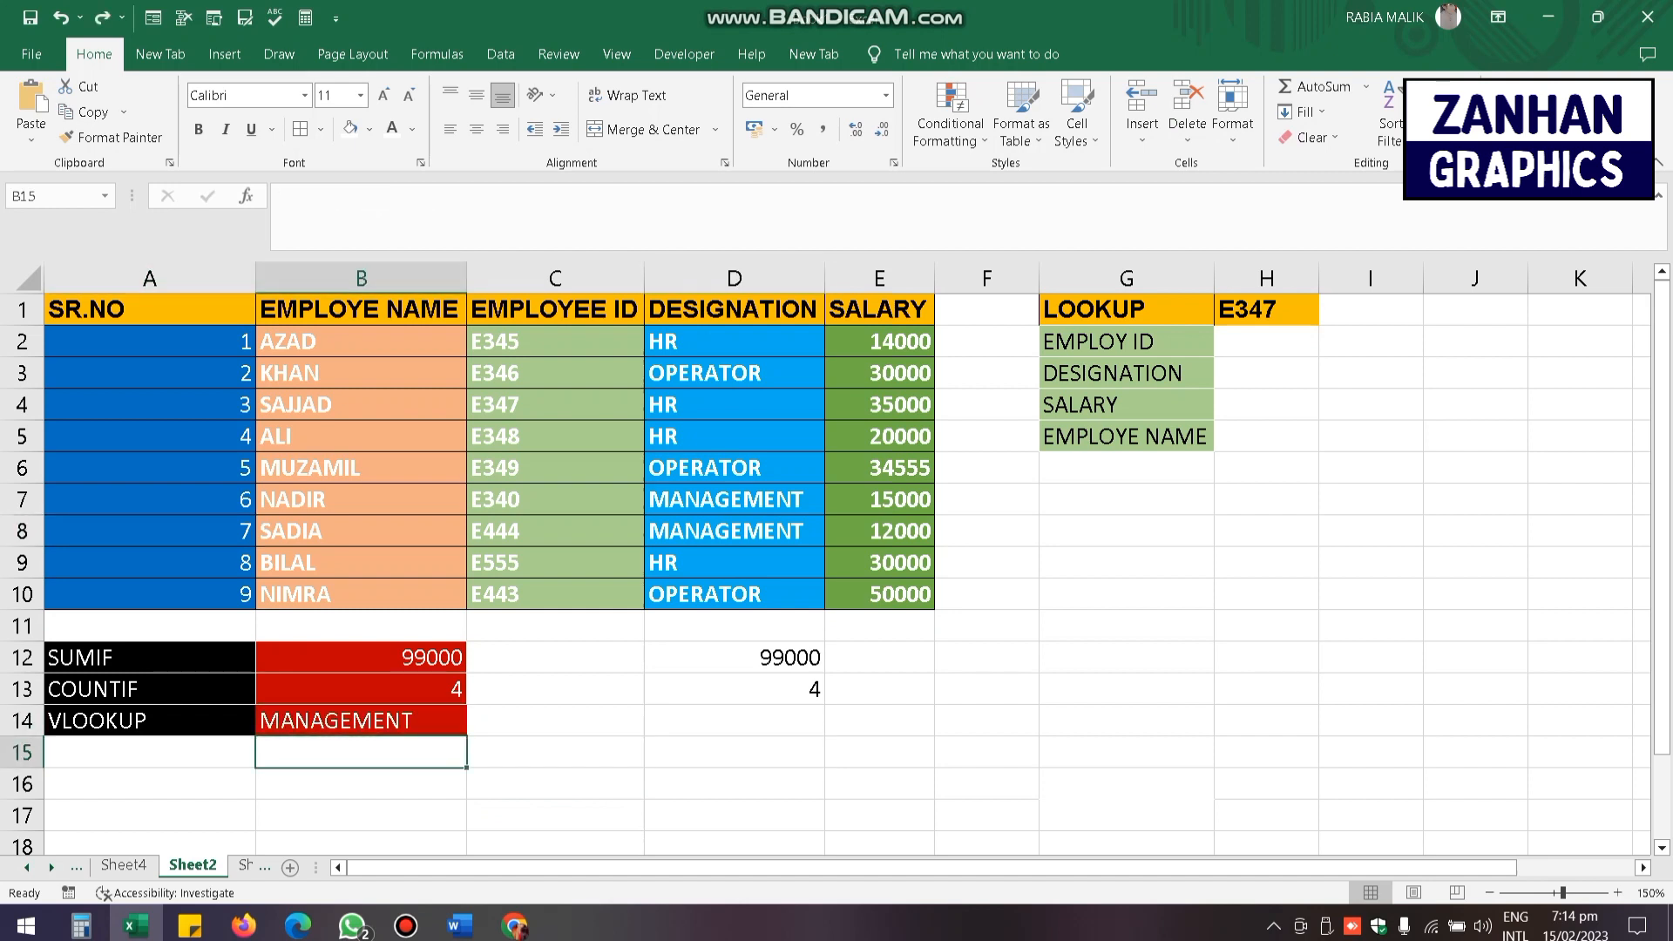
click(361, 720)
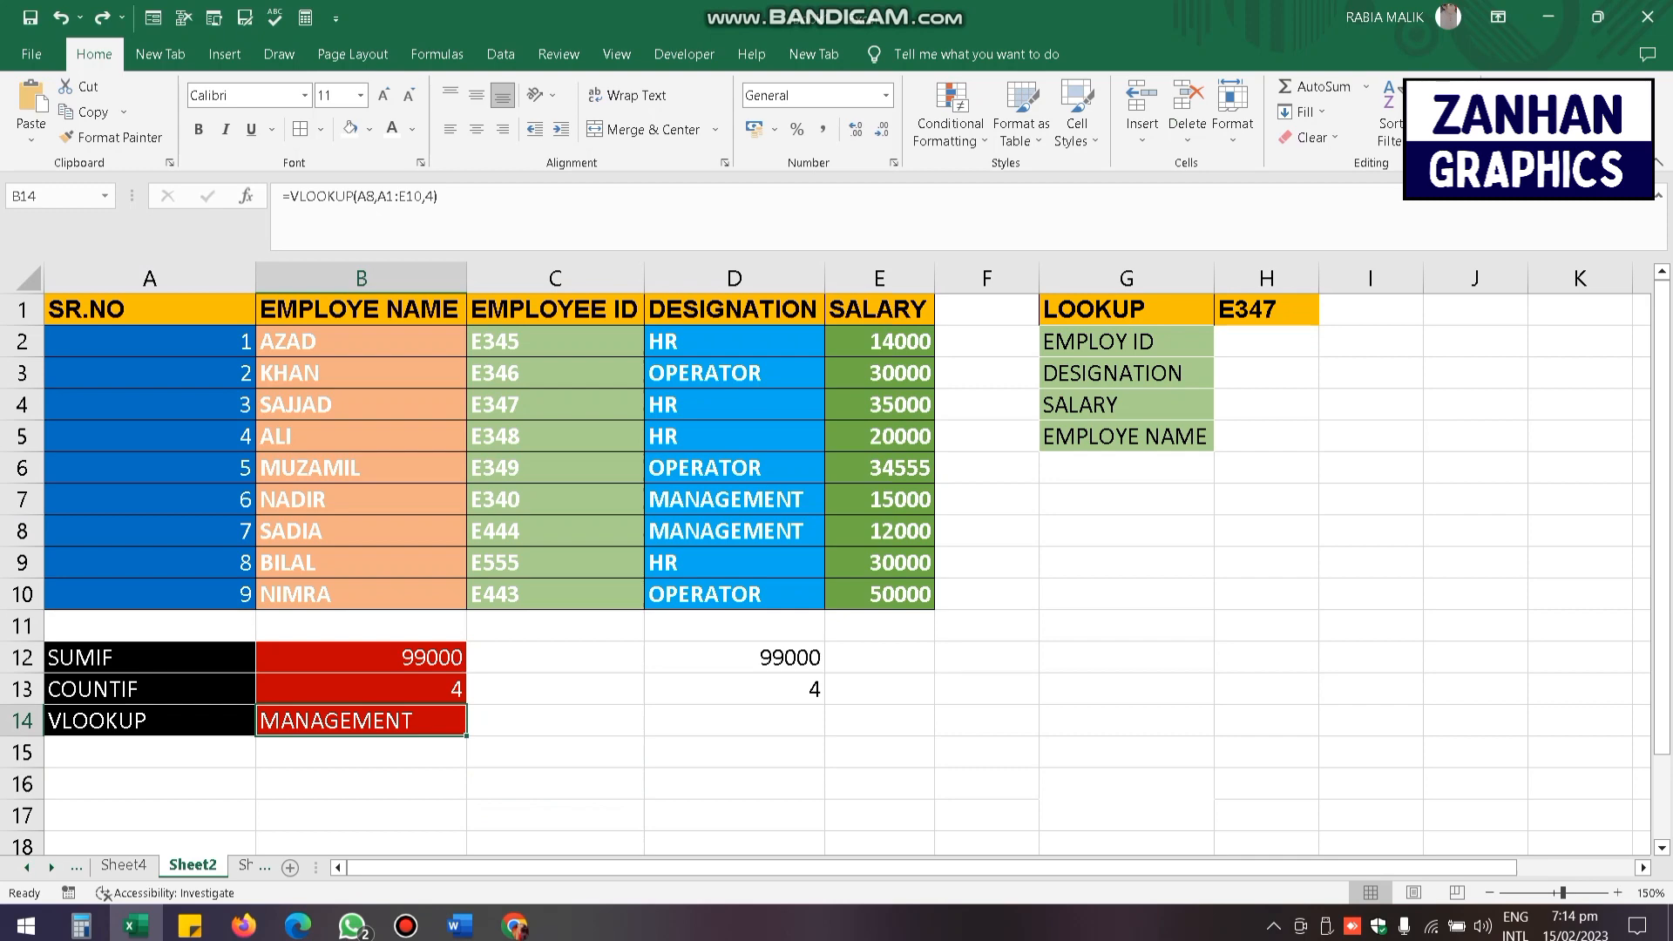
key(F2)
click(406, 925)
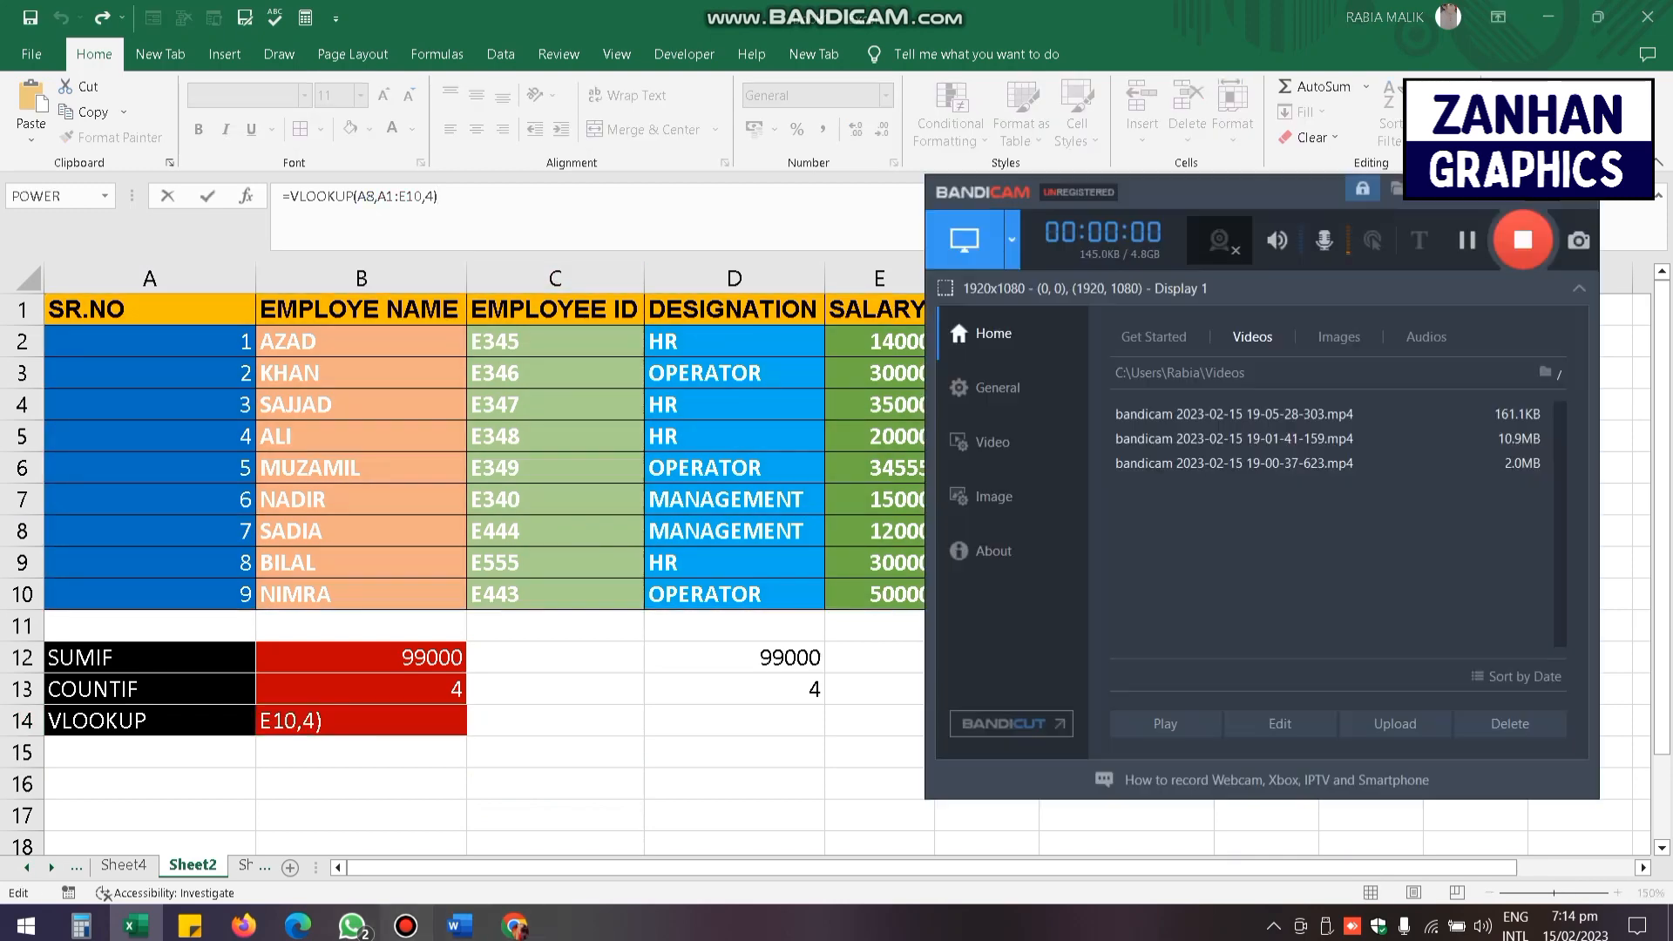
right_click(406, 926)
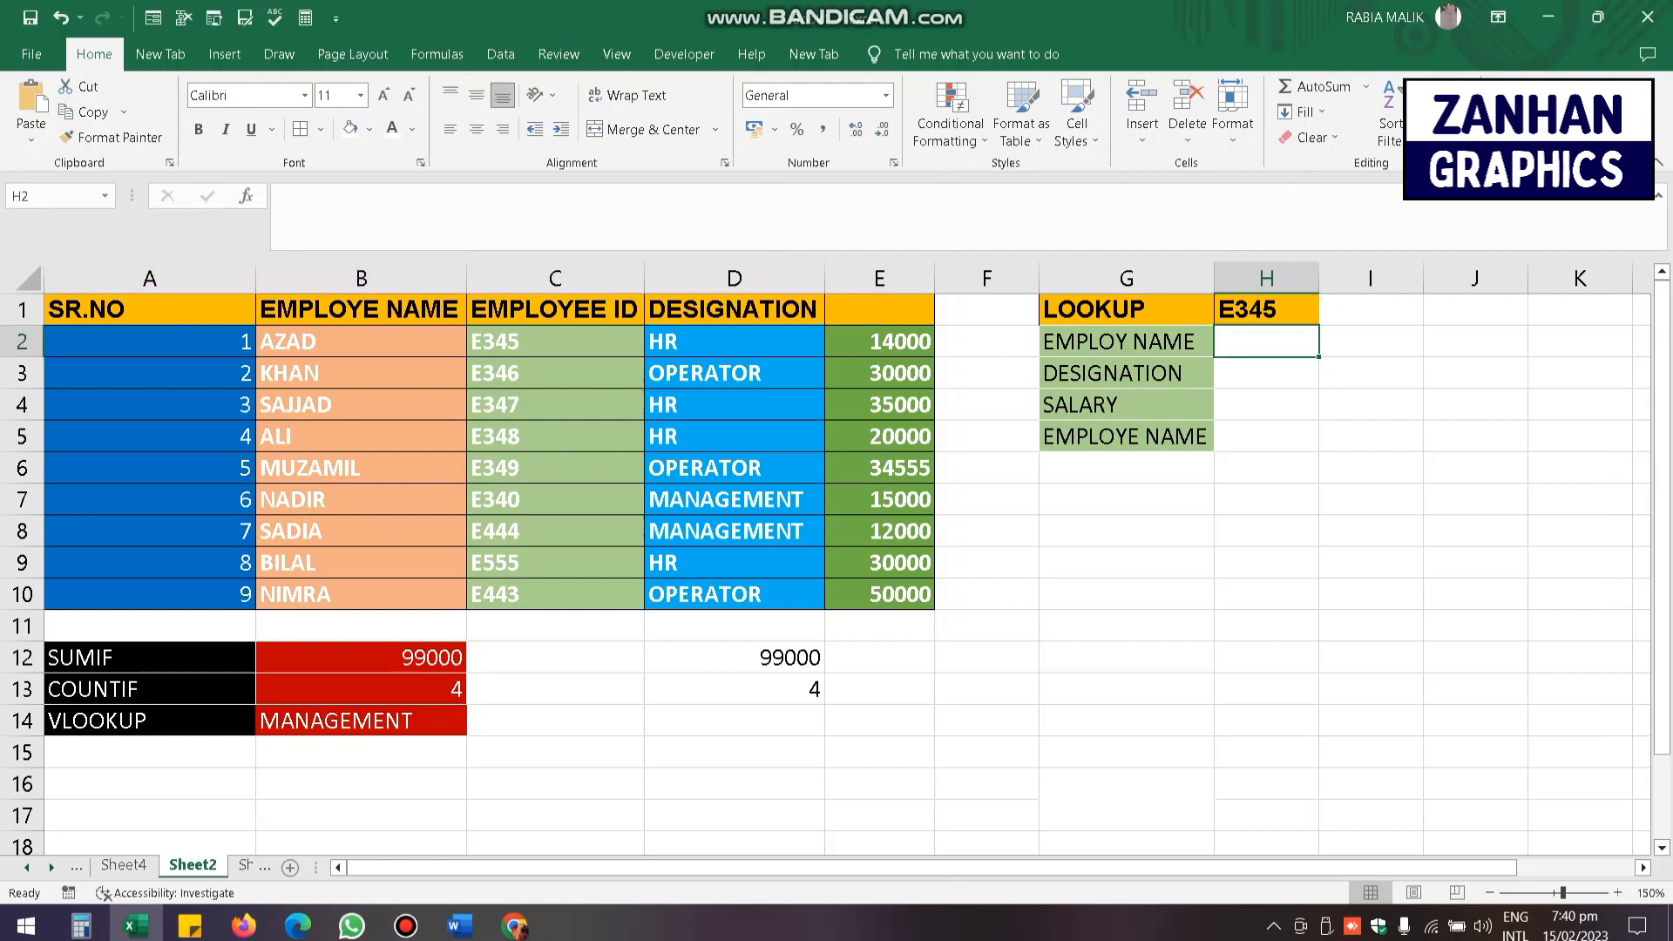
- Compare the lookup ID in H1 with the first employee's name in B2 and the empty result cell H2
click(1267, 309)
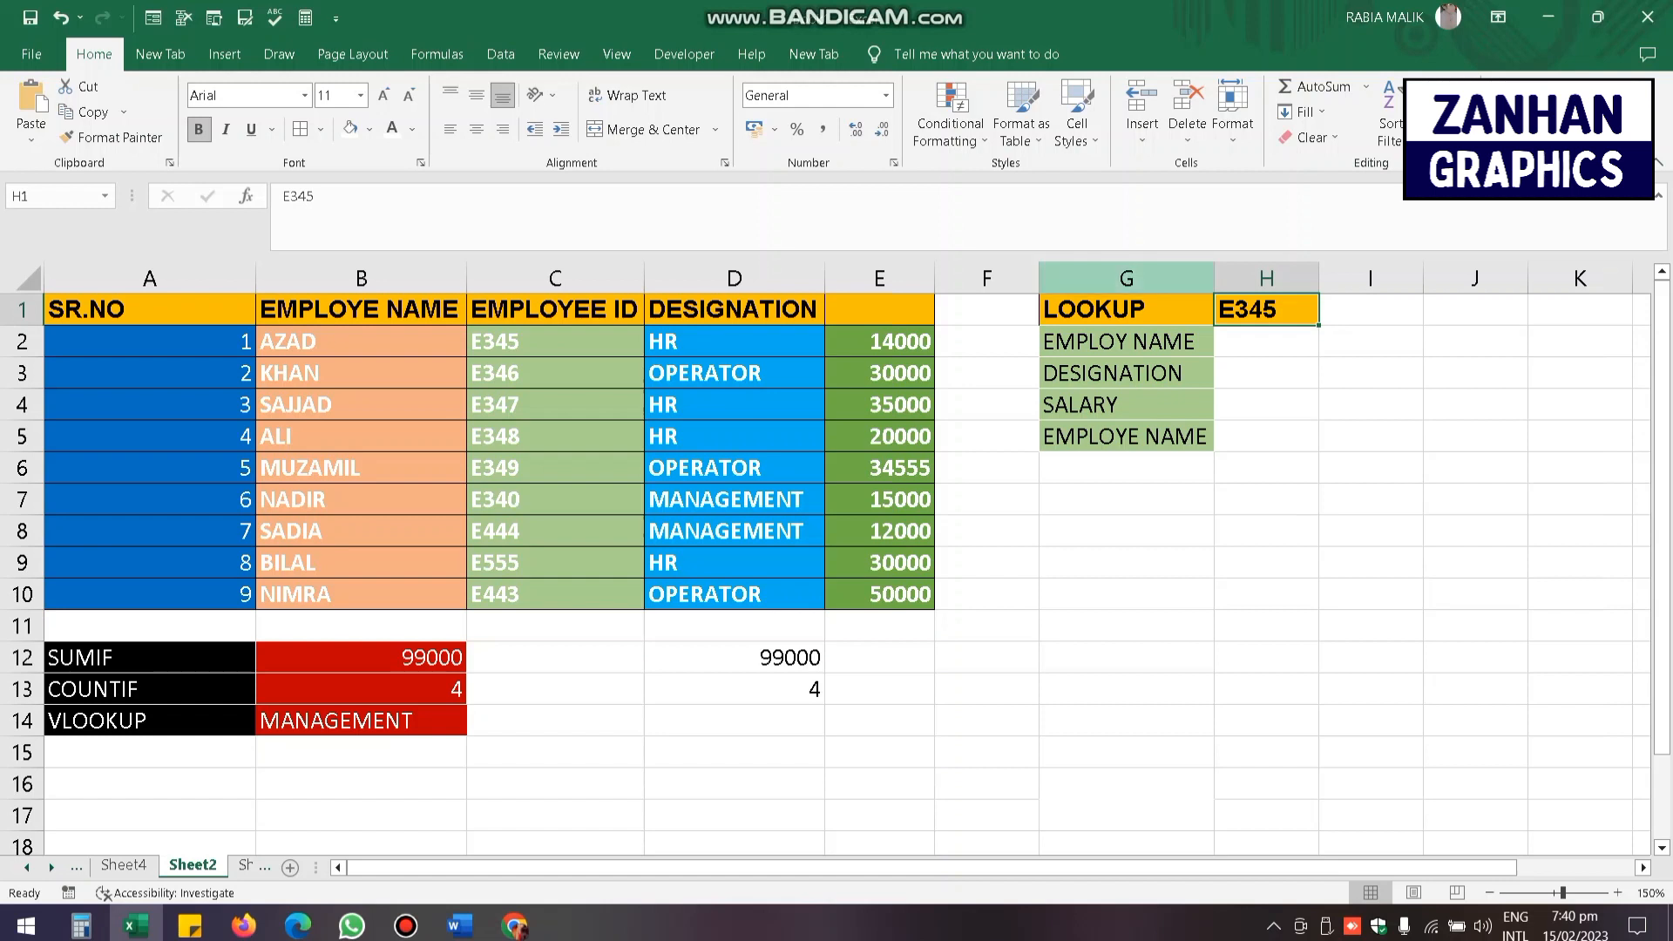
click(360, 342)
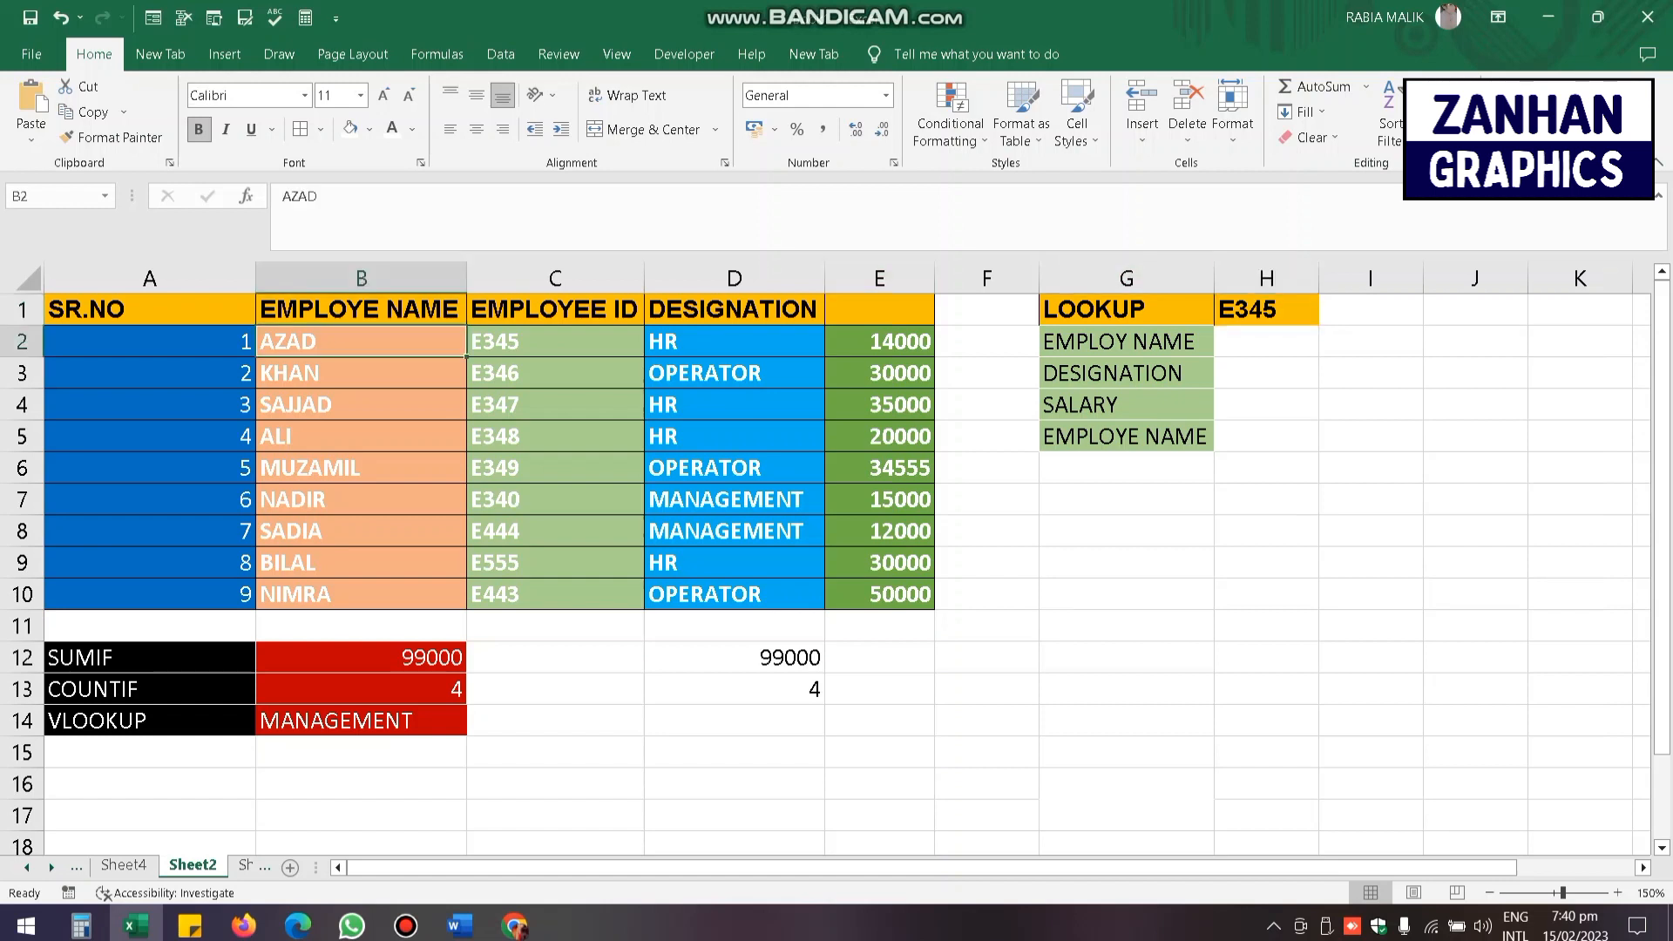
drag(1267, 310, 1267, 340)
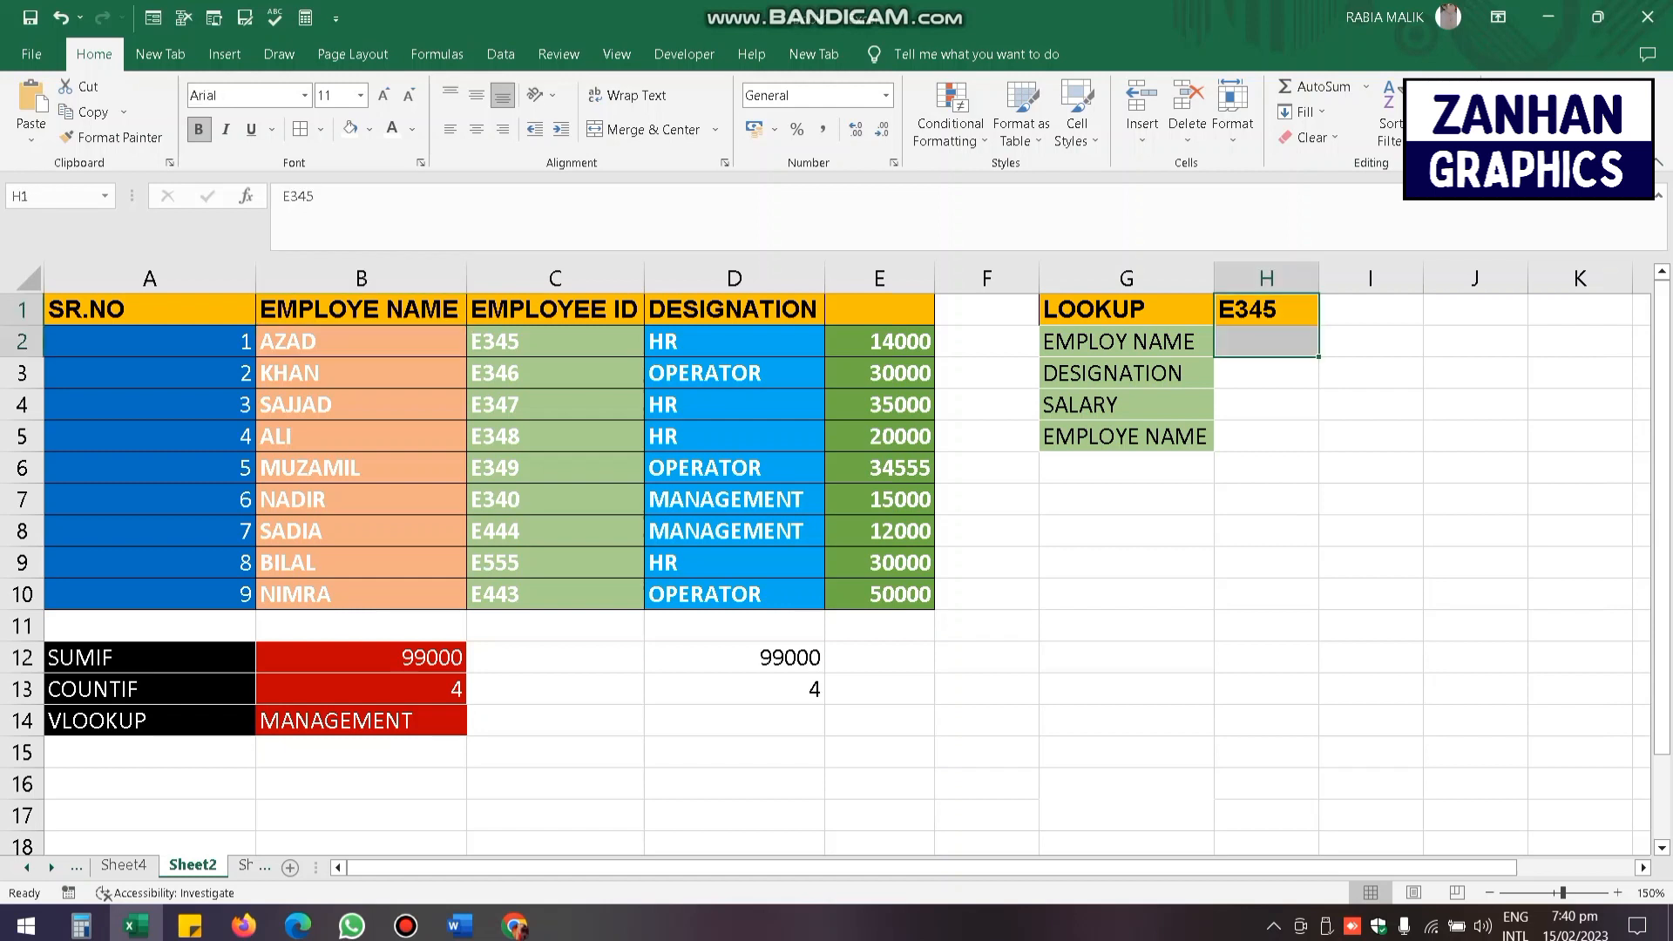
click(1266, 404)
click(1267, 342)
click(1214, 279)
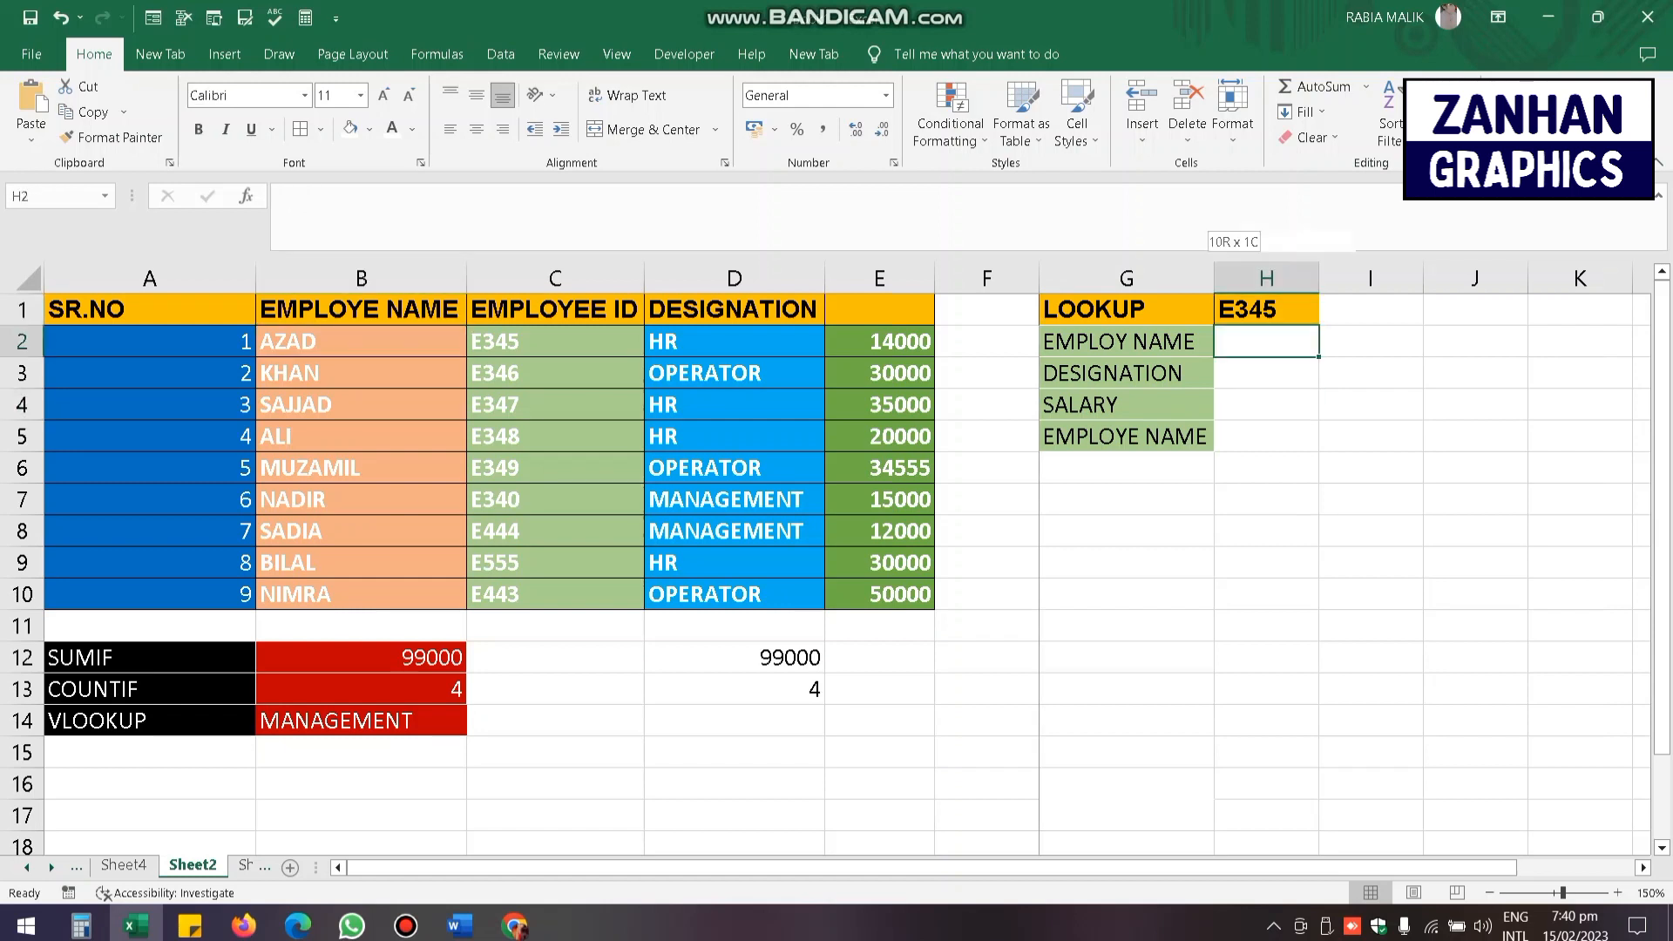
click(1267, 310)
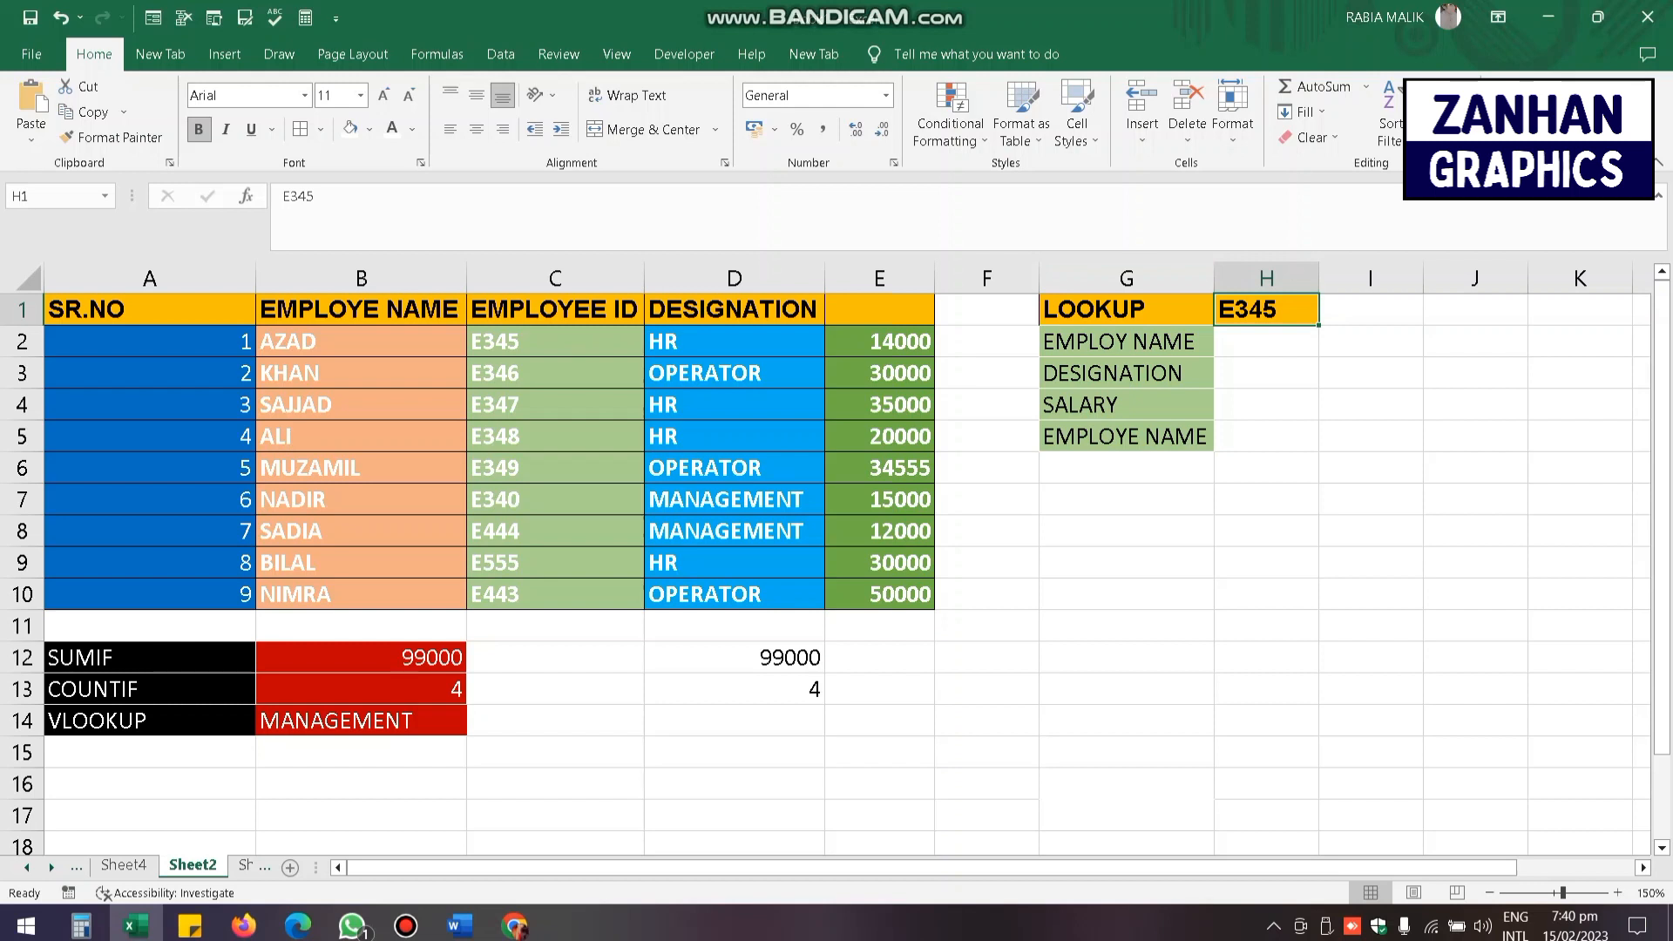
key(Return)
key(Up)
- Enter a LOOKUP formula in H2 with H1 as the lookup value, B2:E10 as the lookup vector and B1:B10 as the result vector
click(1266, 342)
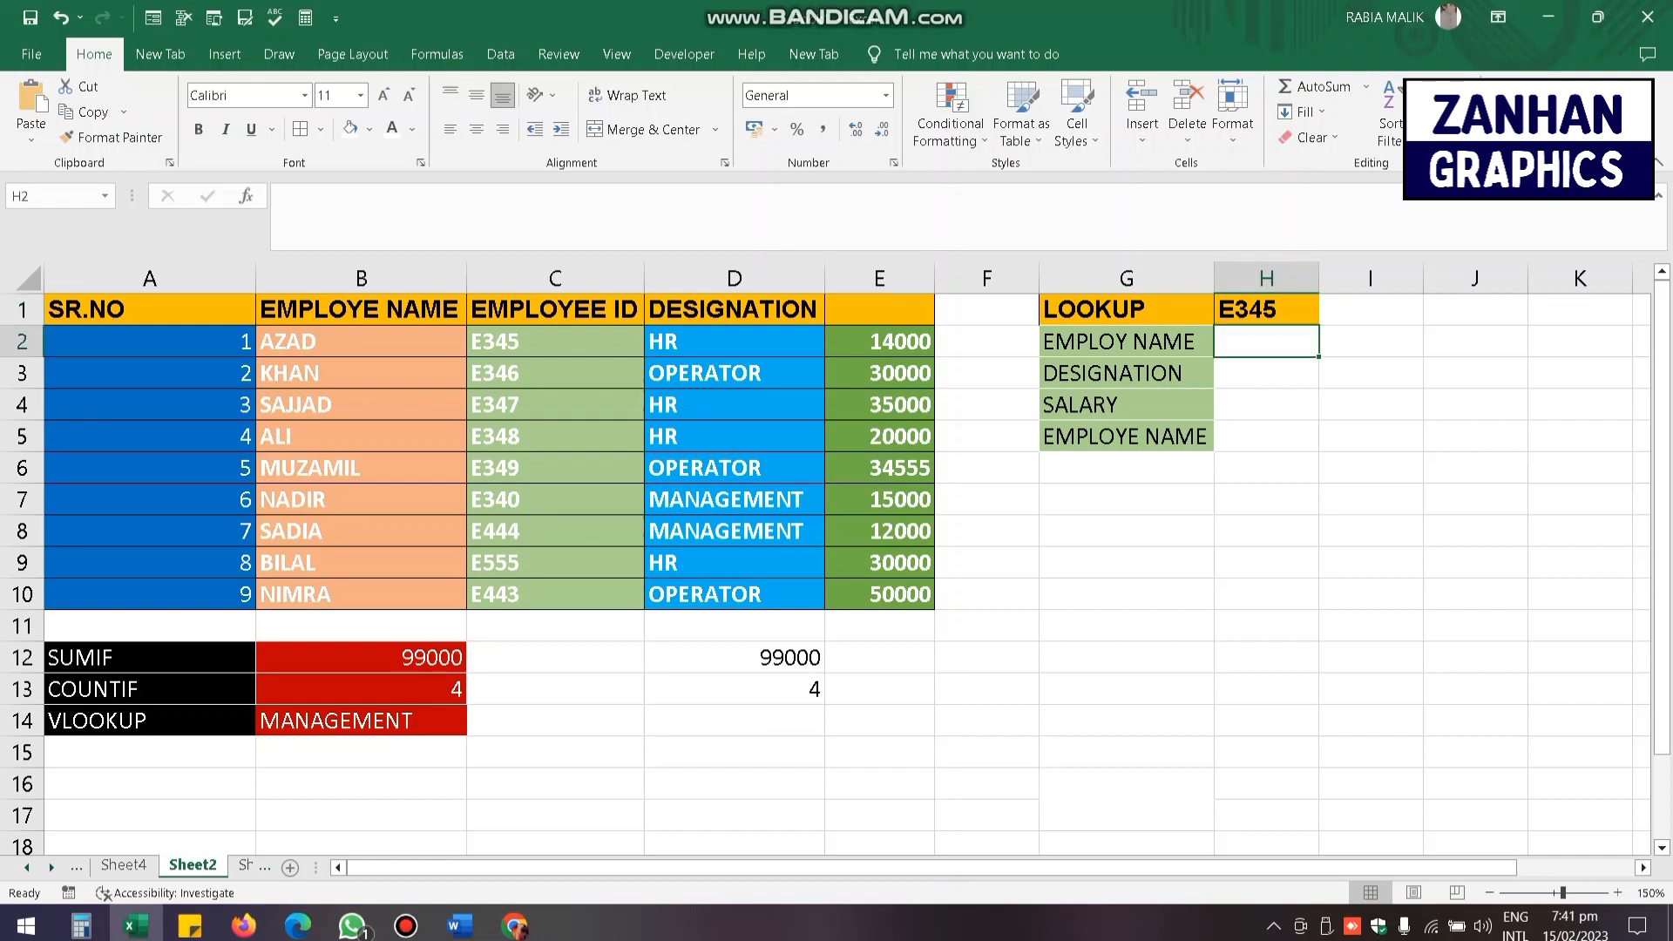
text(=LOOKUP)
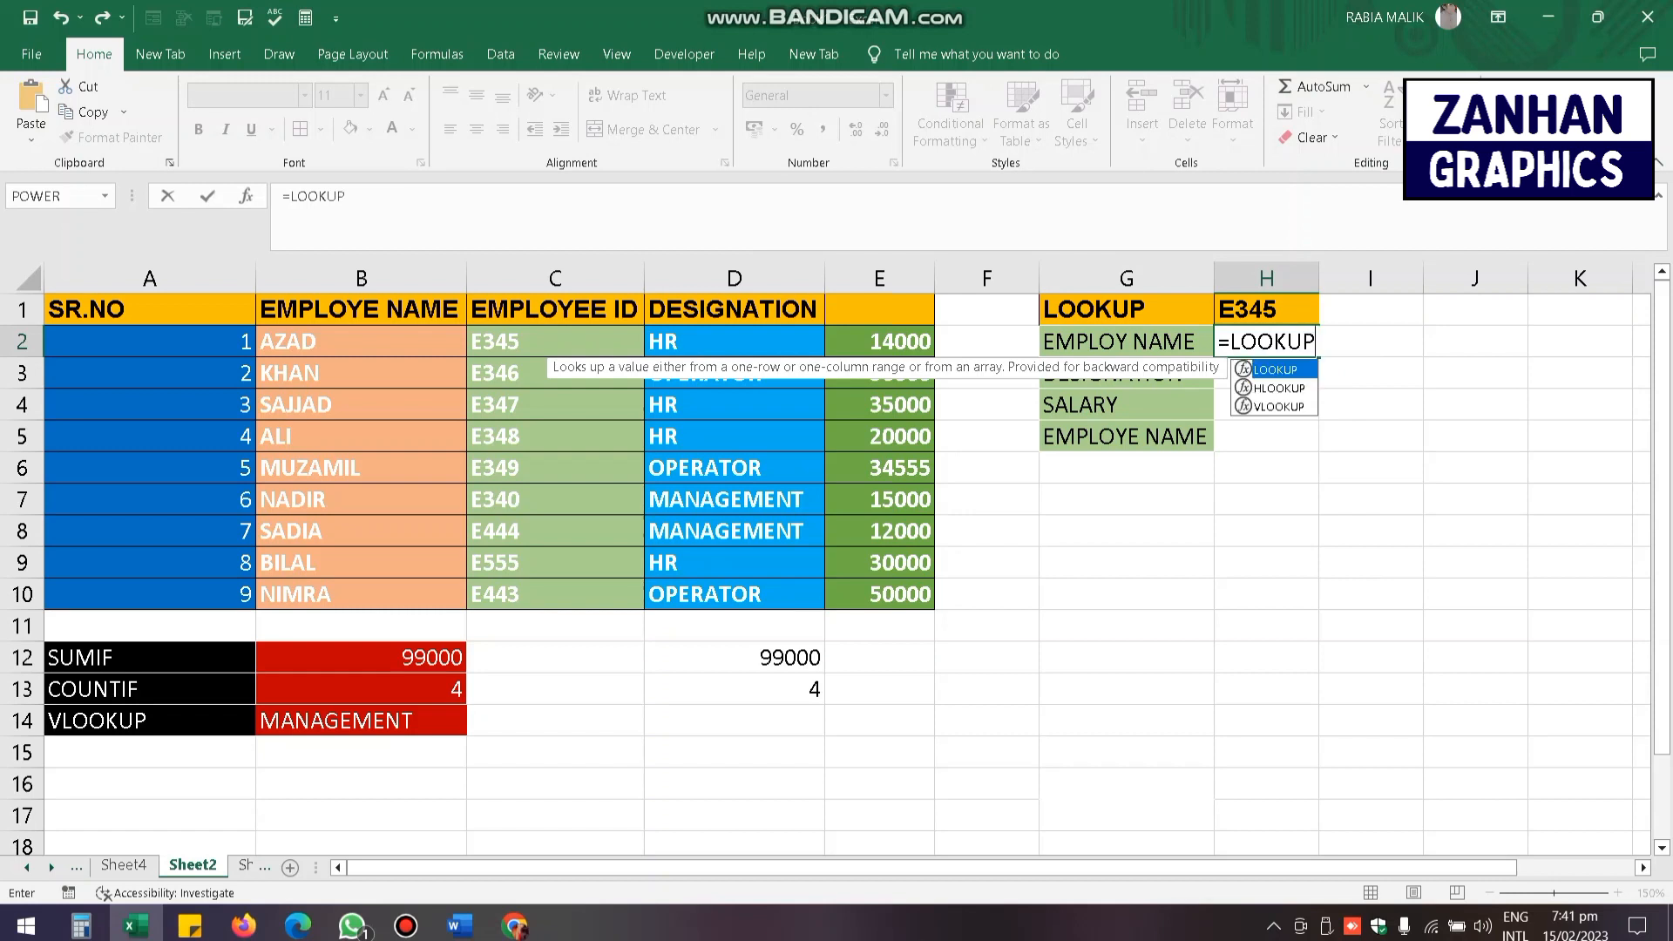
text(()
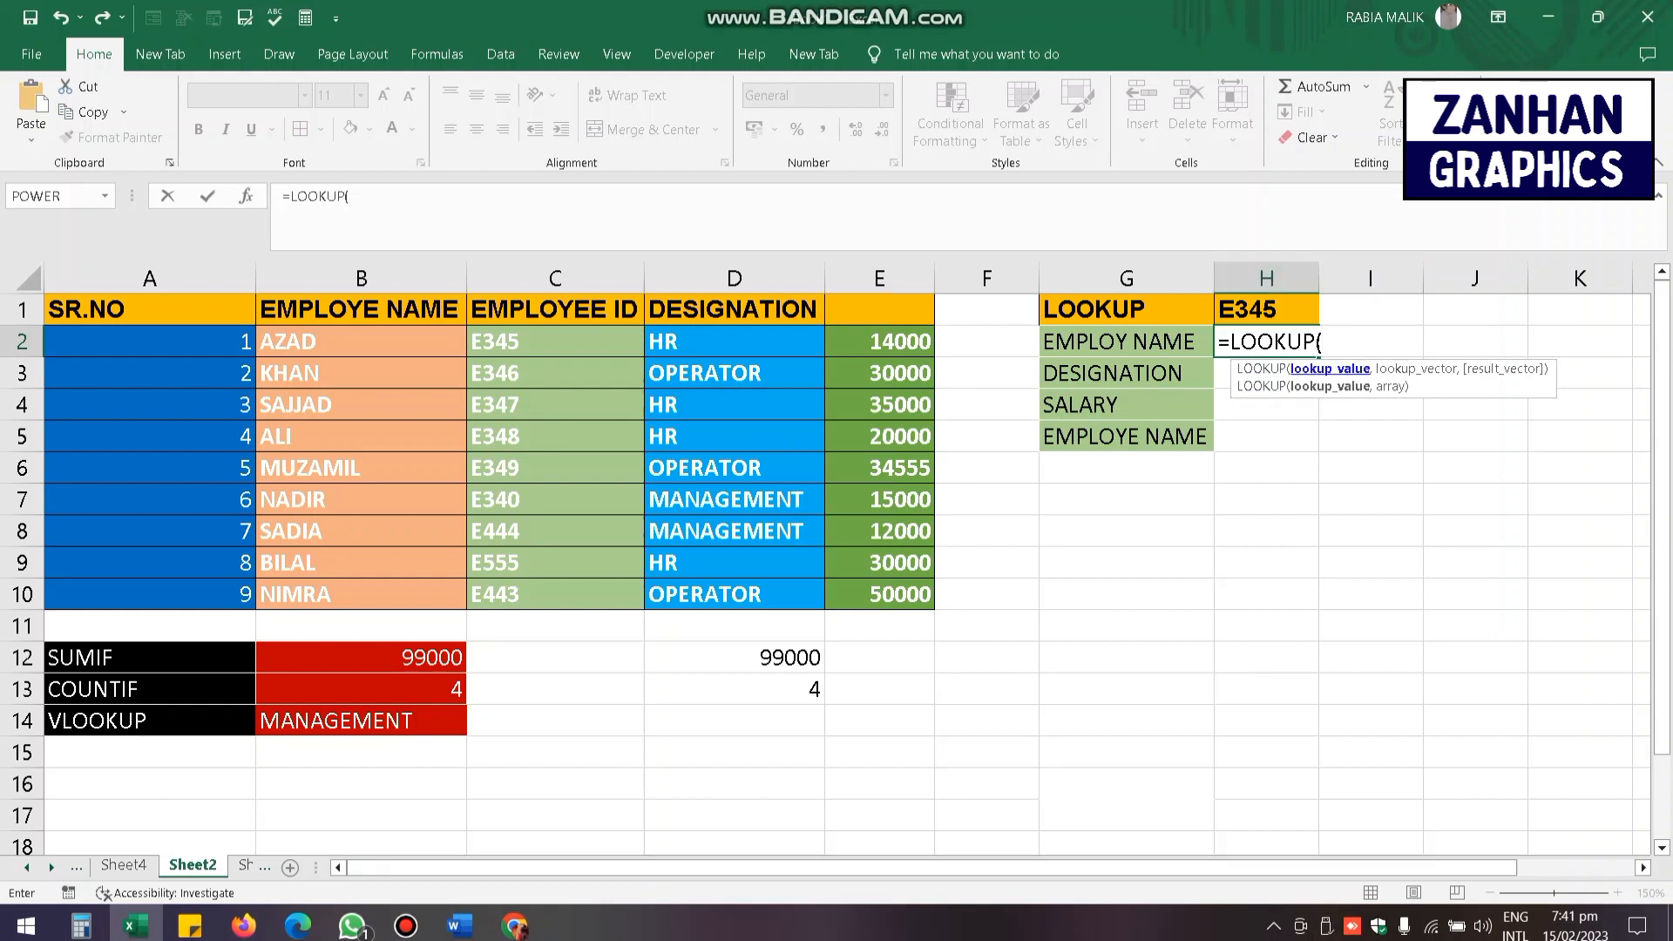
key(Up)
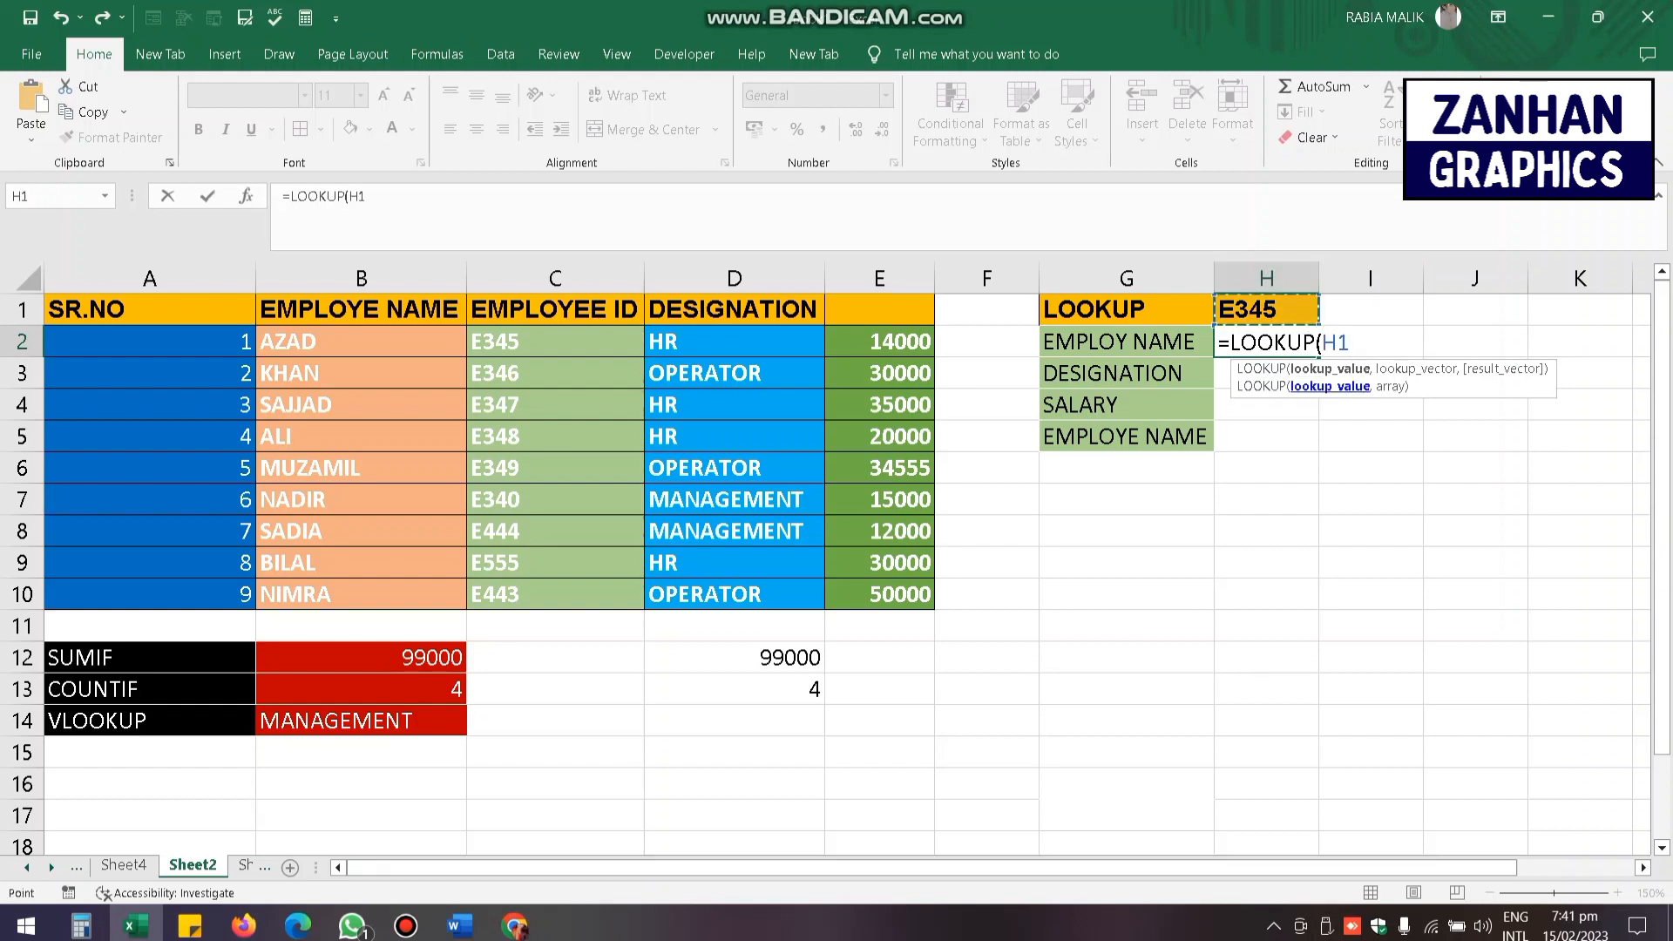
text(,)
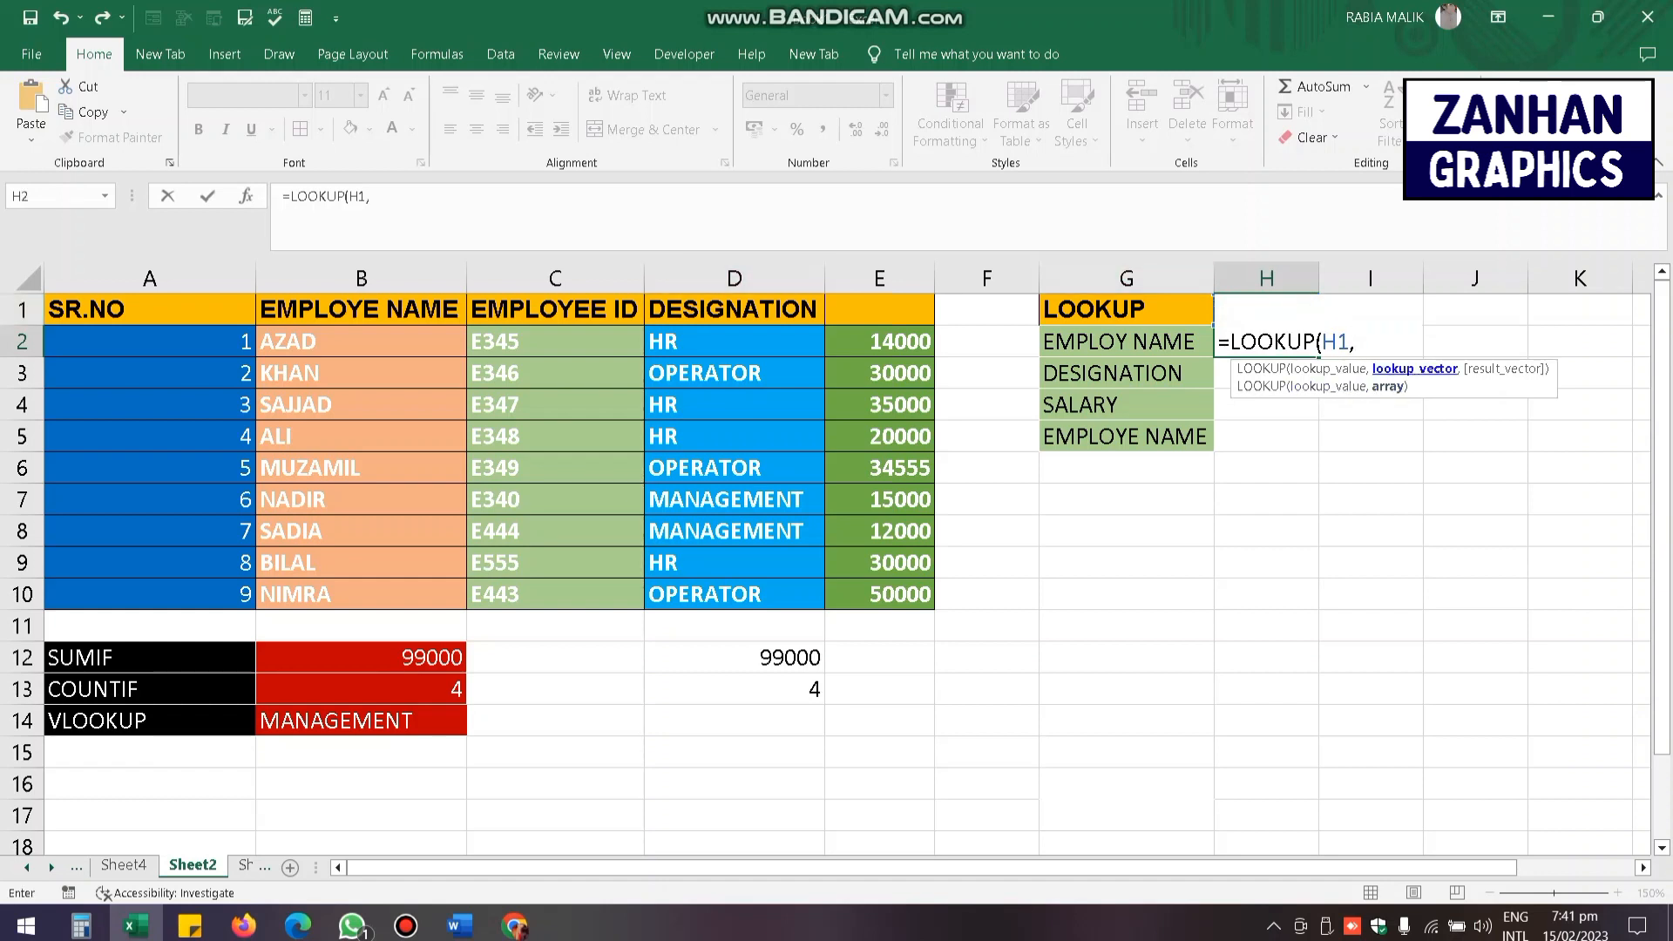
click(361, 342)
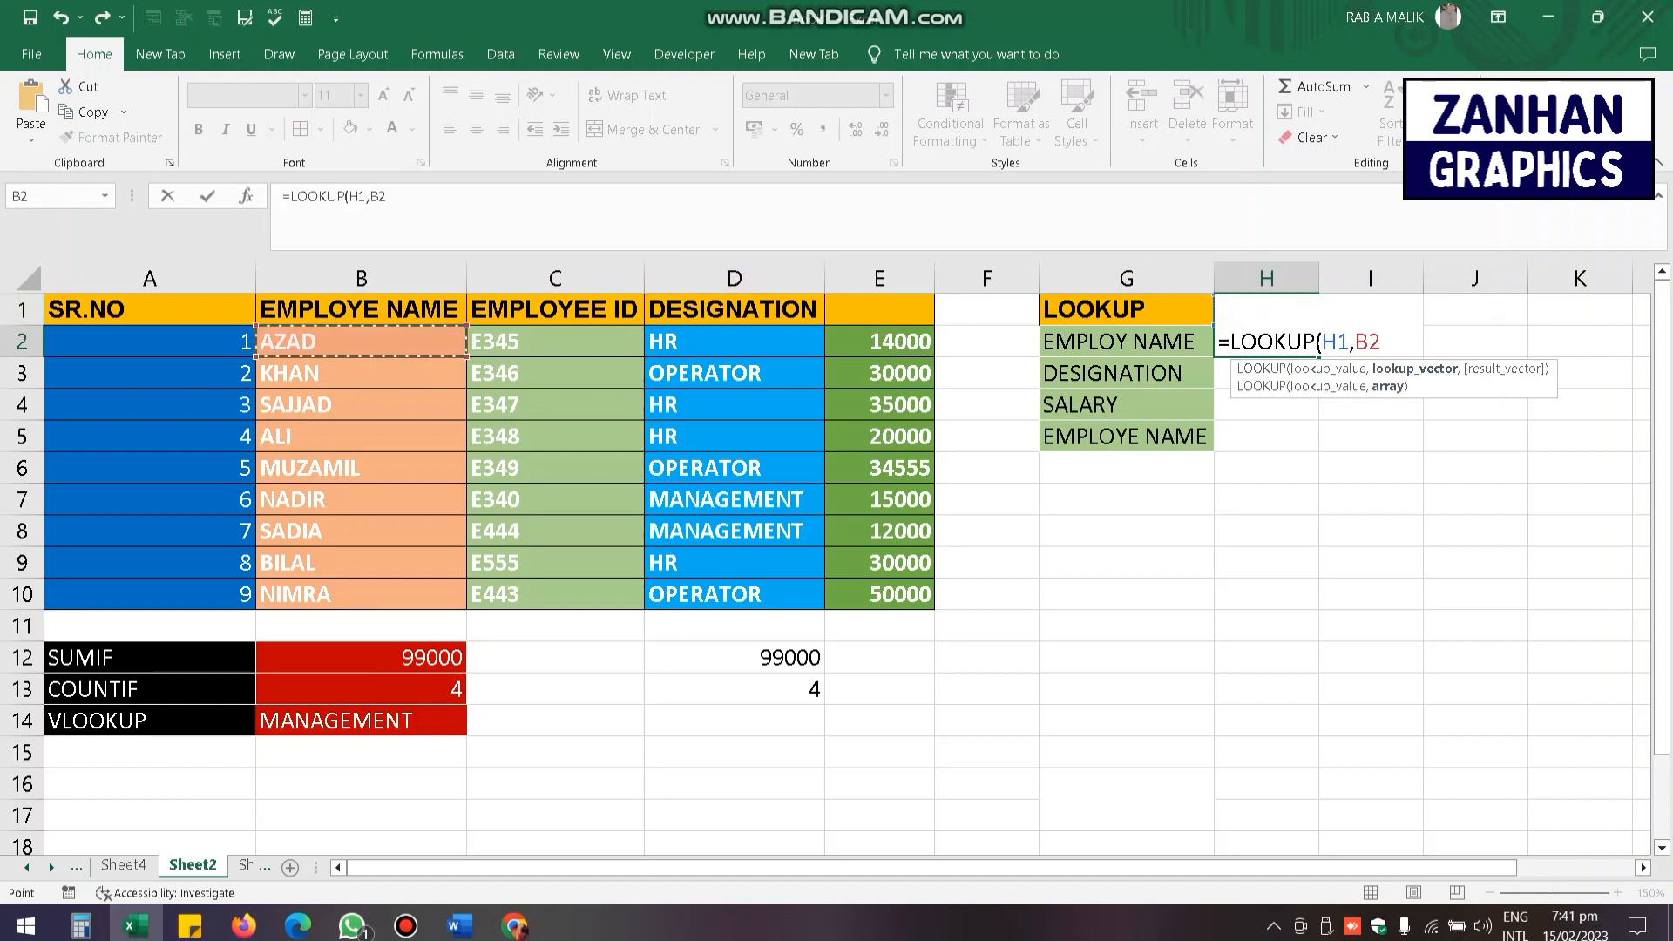
drag(361, 342, 880, 594)
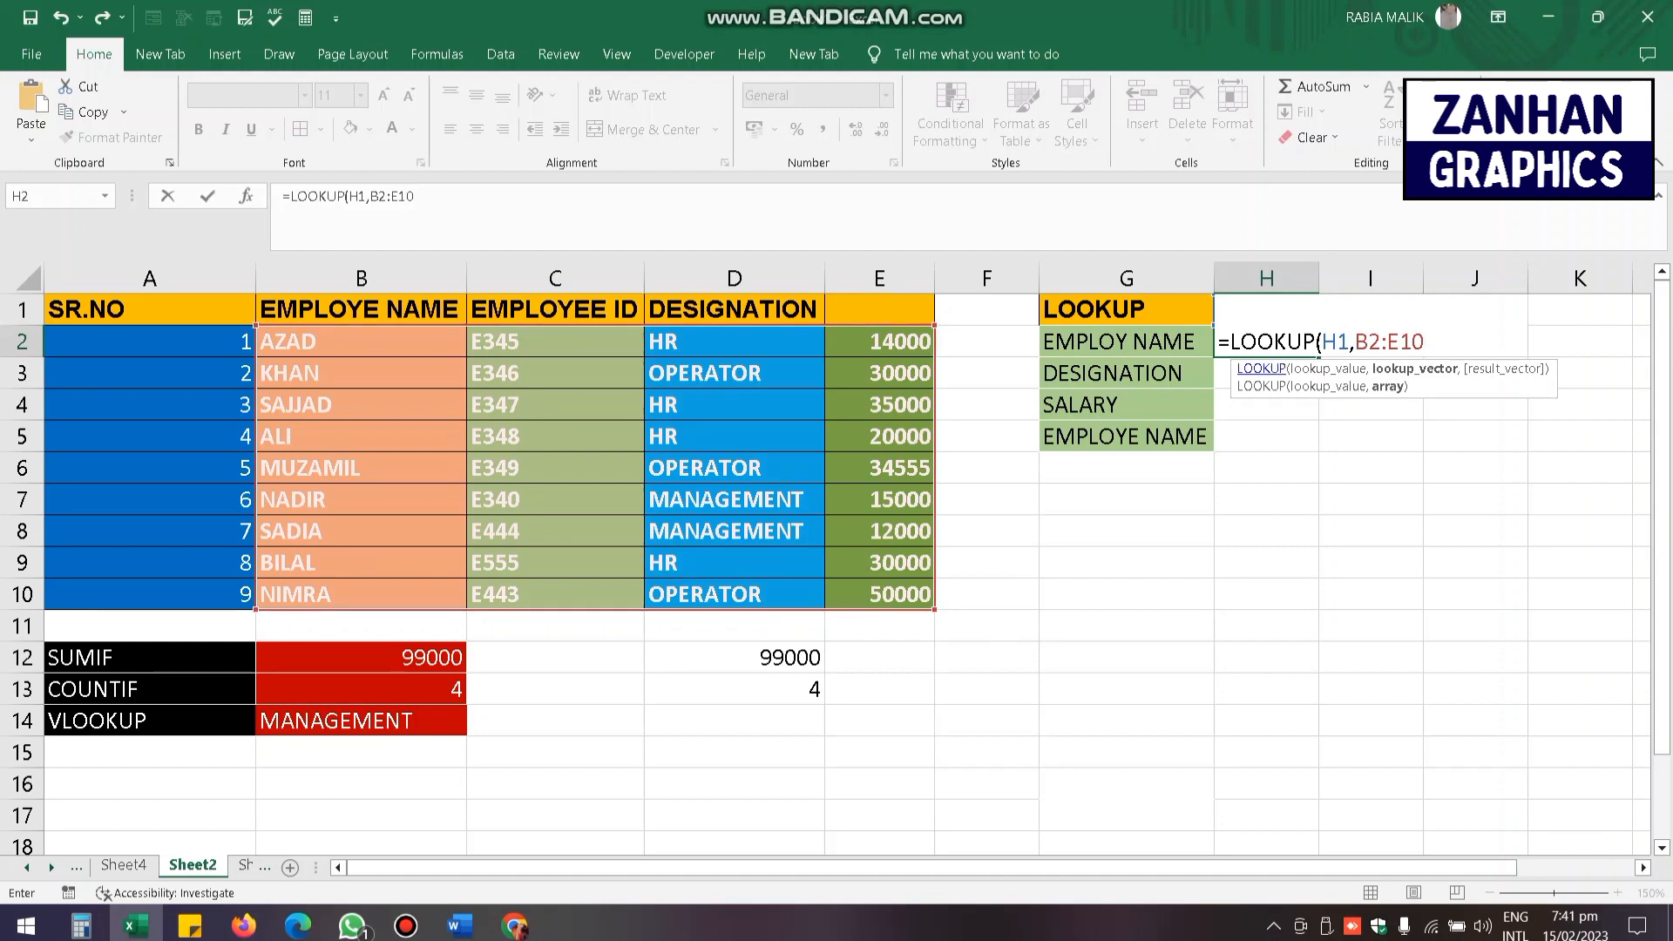
text(,)
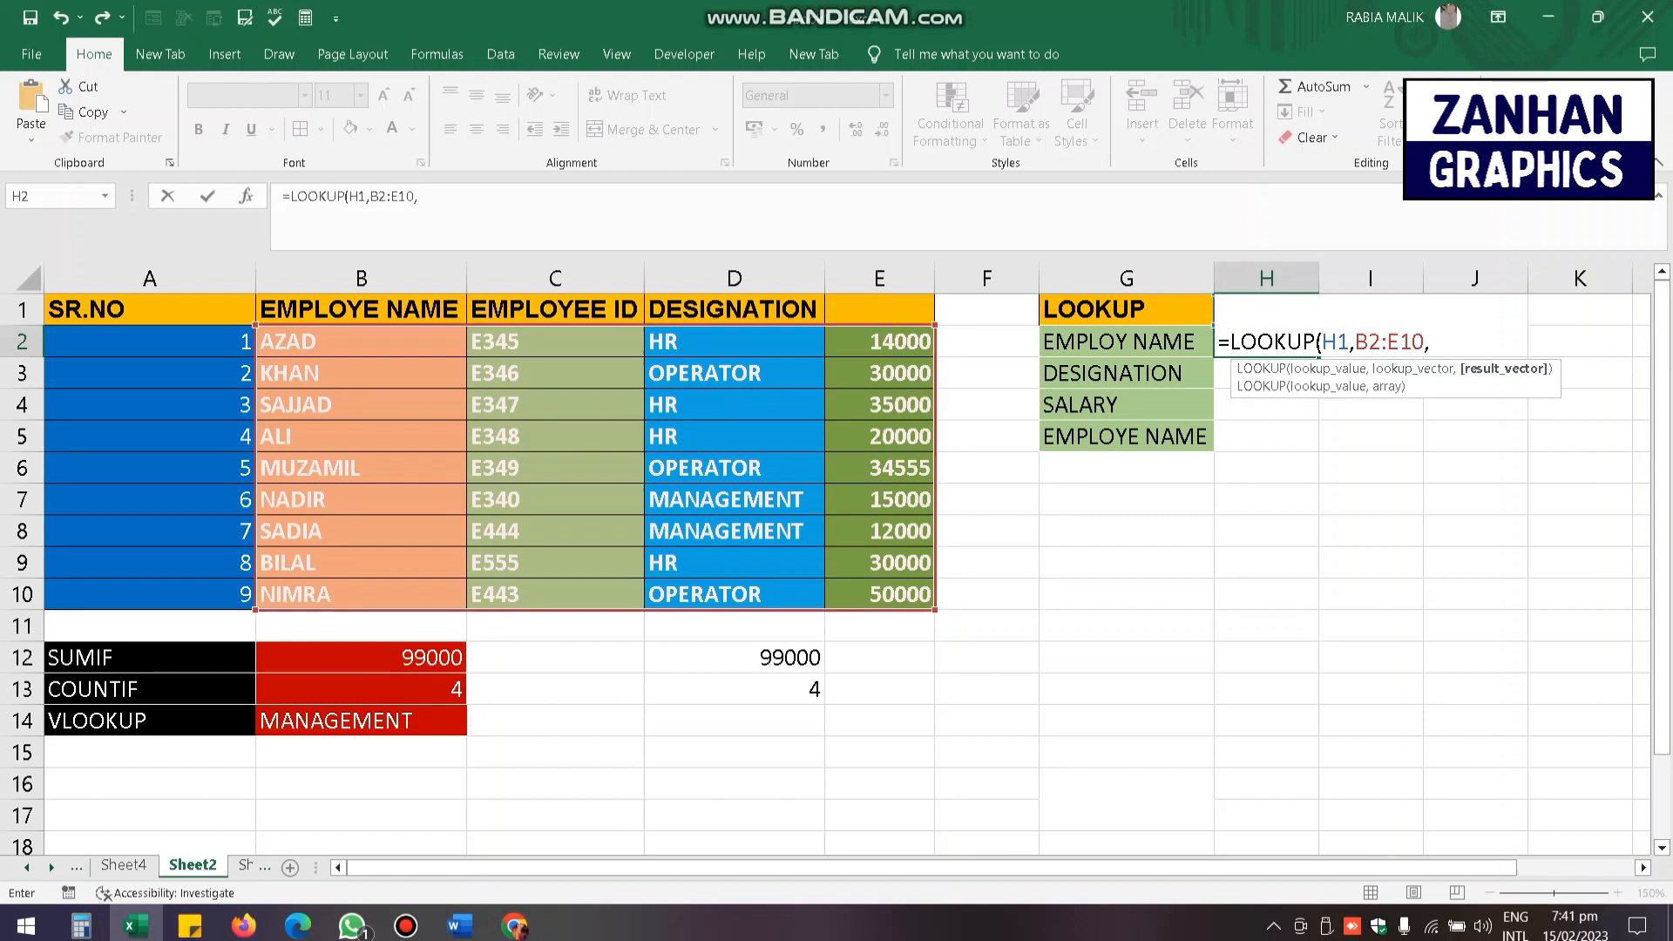
click(361, 310)
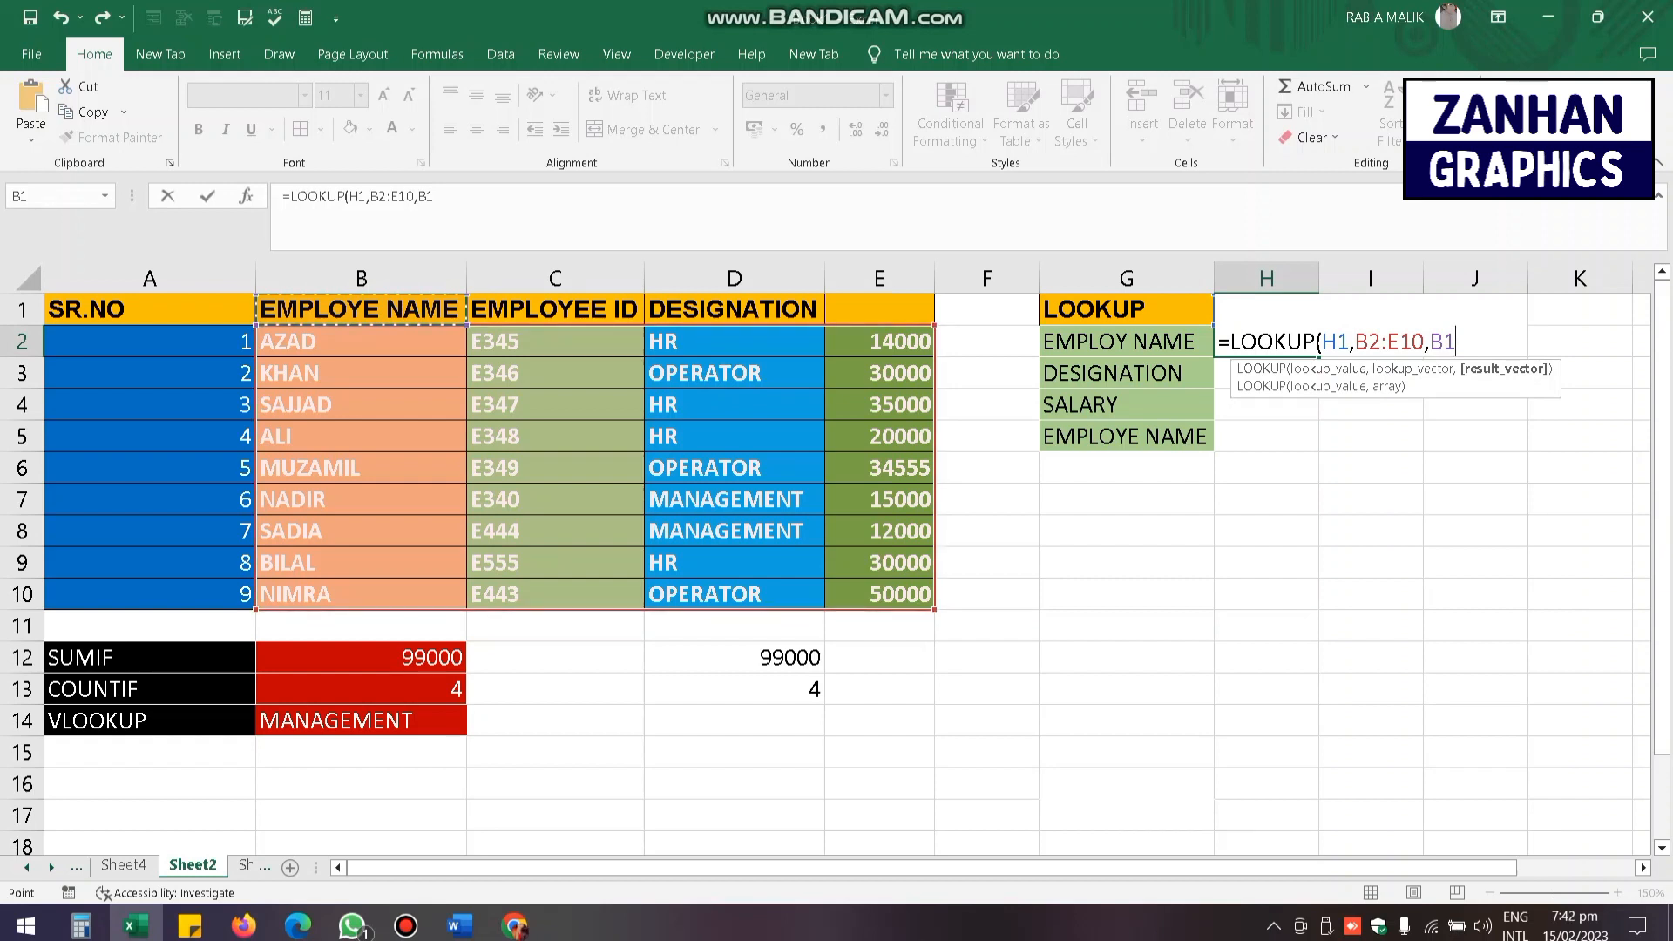
drag(435, 310, 435, 594)
key(Return)
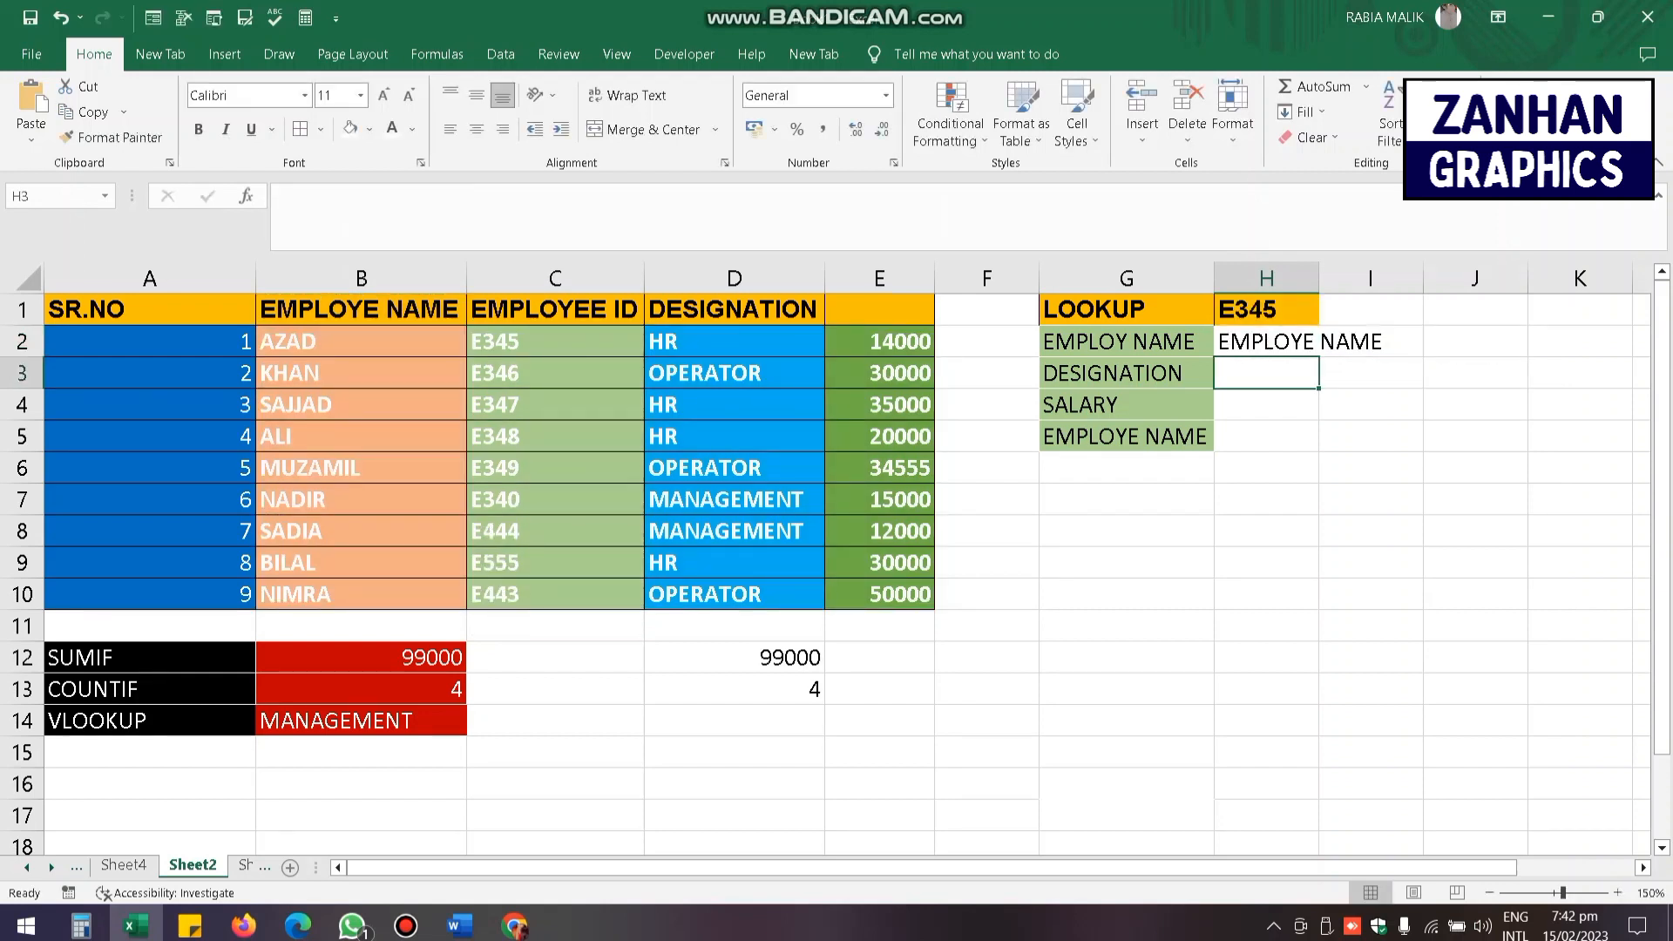
- Change the result vector of the LOOKUP formula in H2 to B2:B10
key(Up)
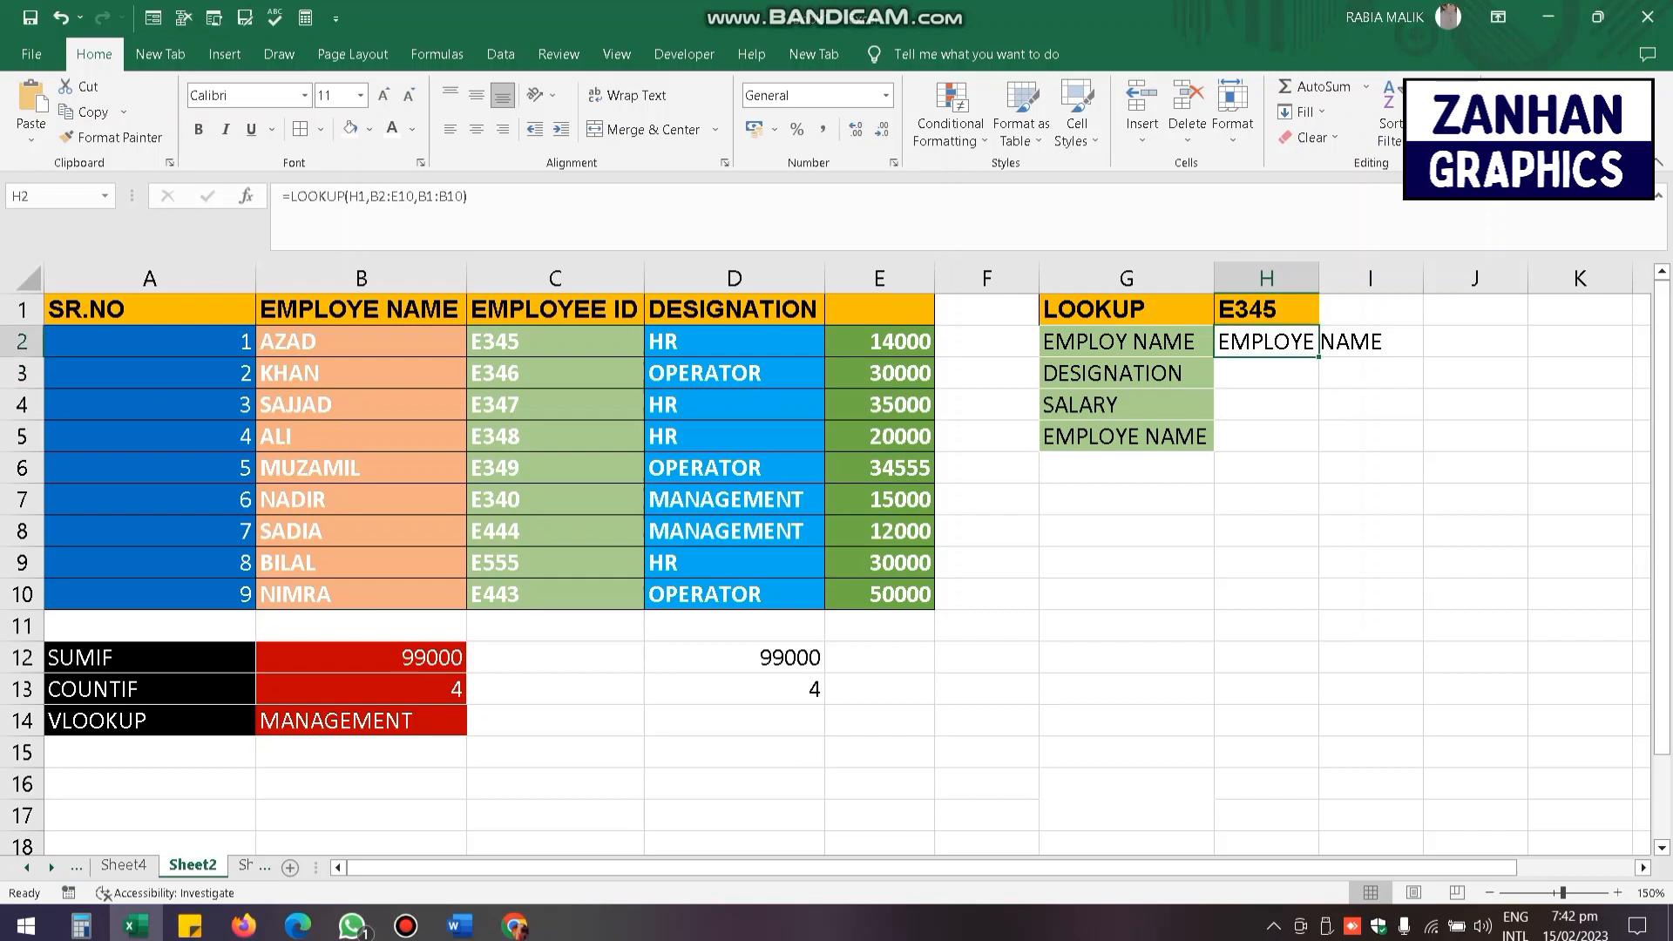
key(F2)
text(\)
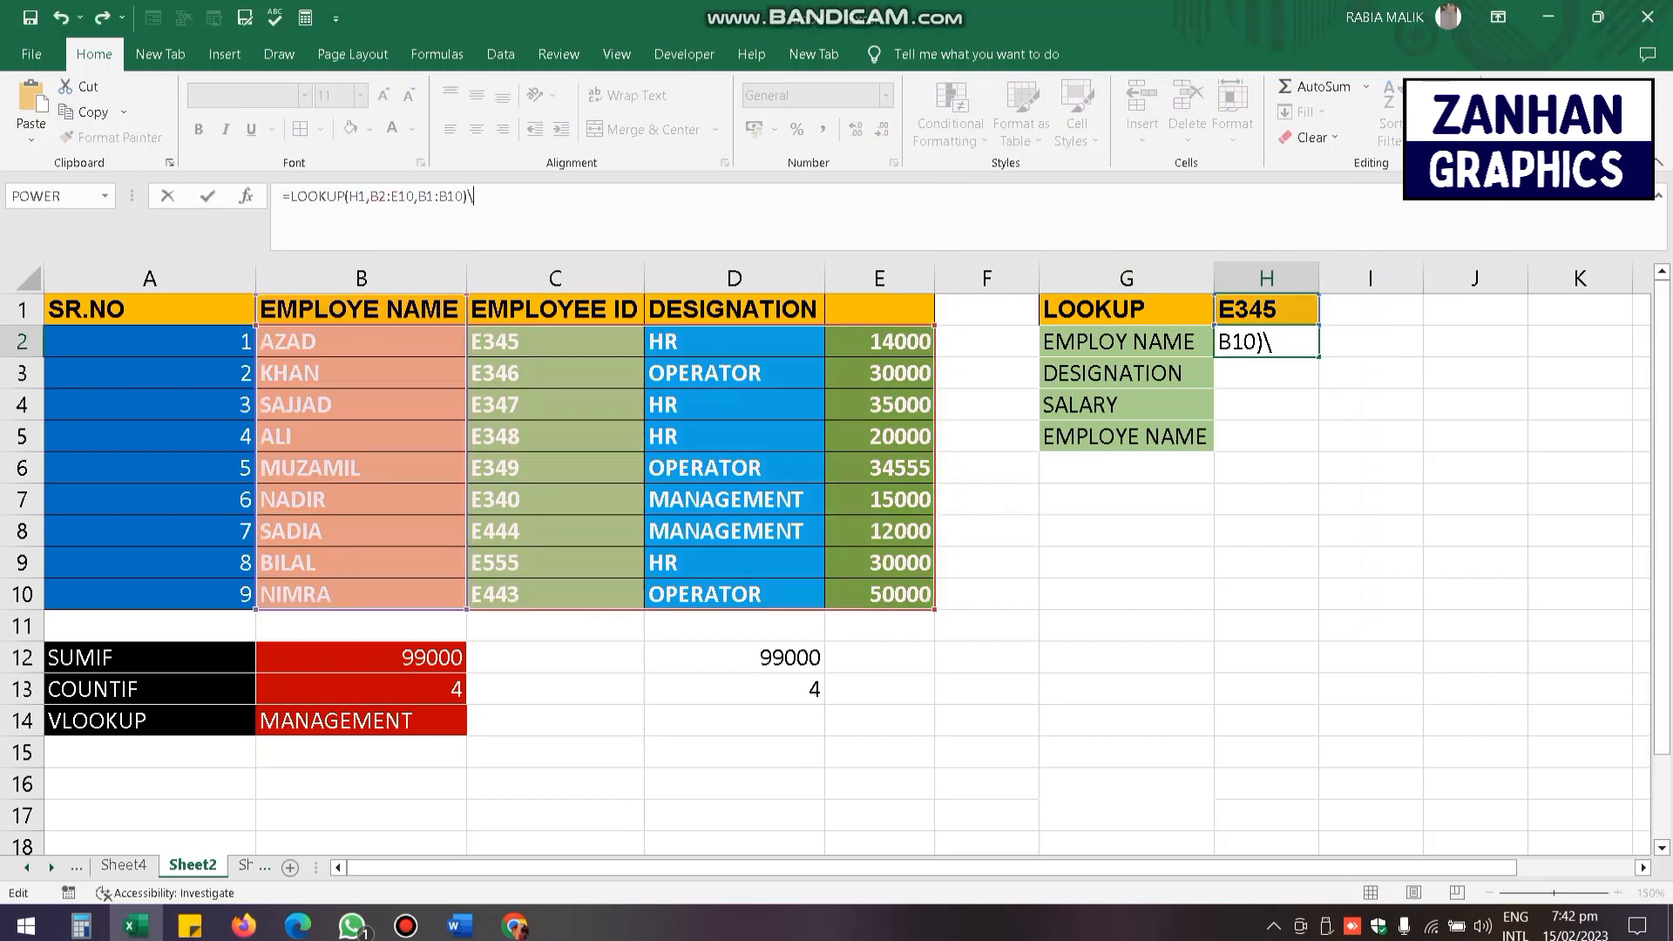
key(BackSpace)
key(BackSpace)
key(BackSpace)
key(BackSpace)
key(BackSpace)
key(BackSpace)
key(BackSpace)
key(BackSpace)
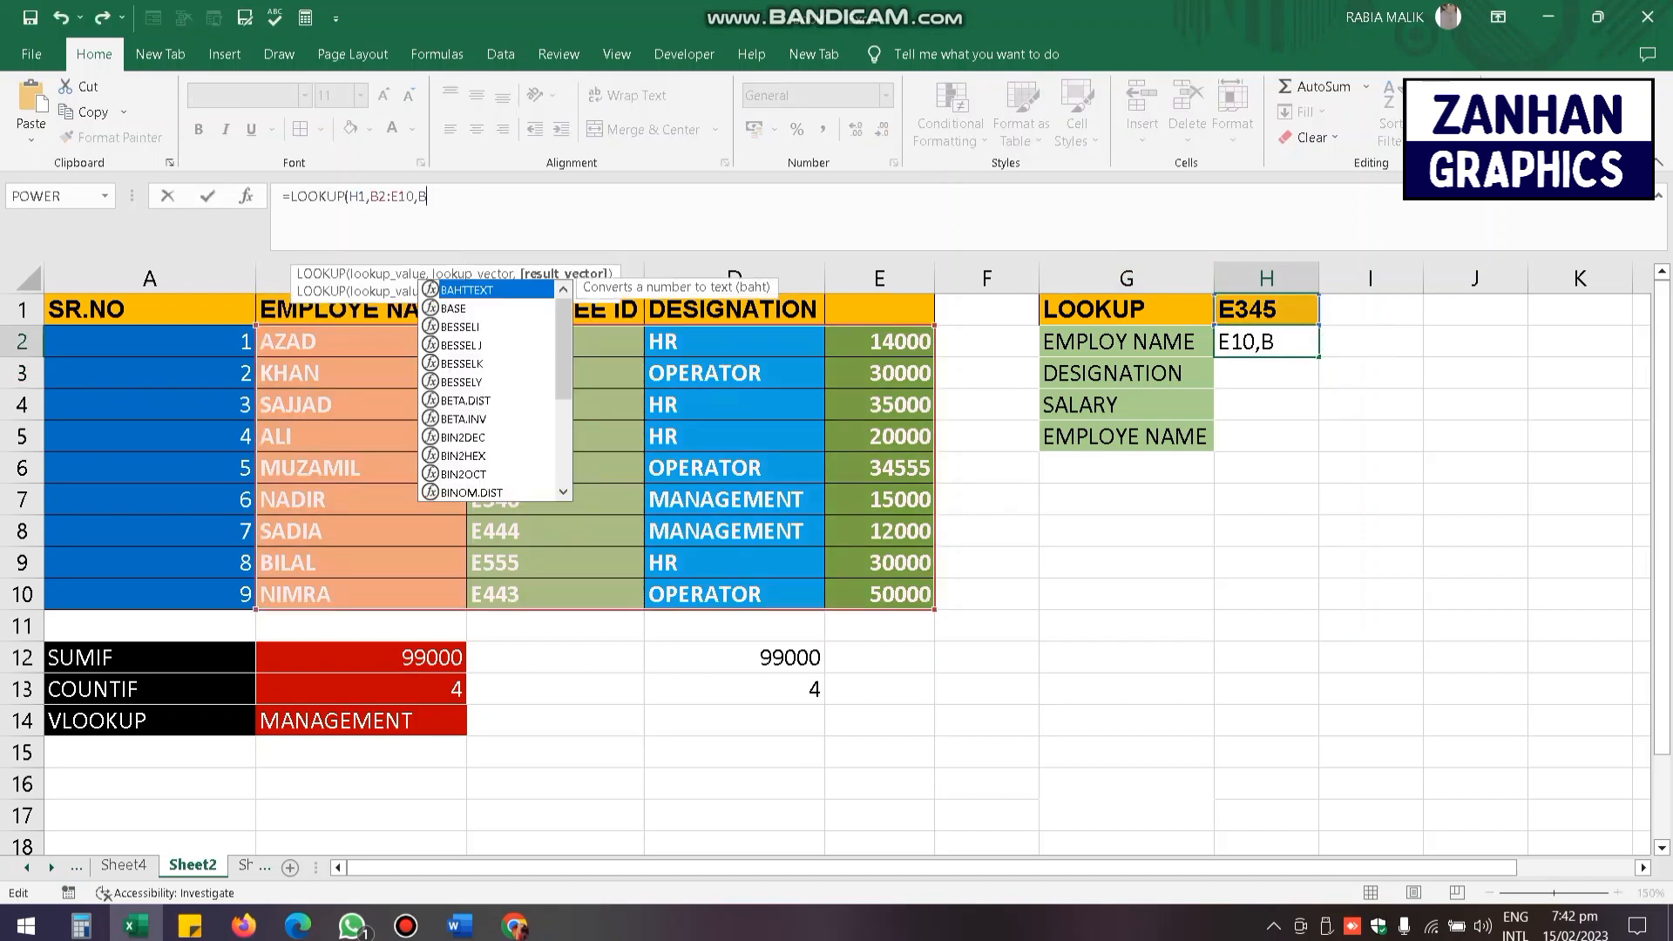
key(Left)
key(Left)
key(Left)
key(Left)
key(Left)
key(Left)
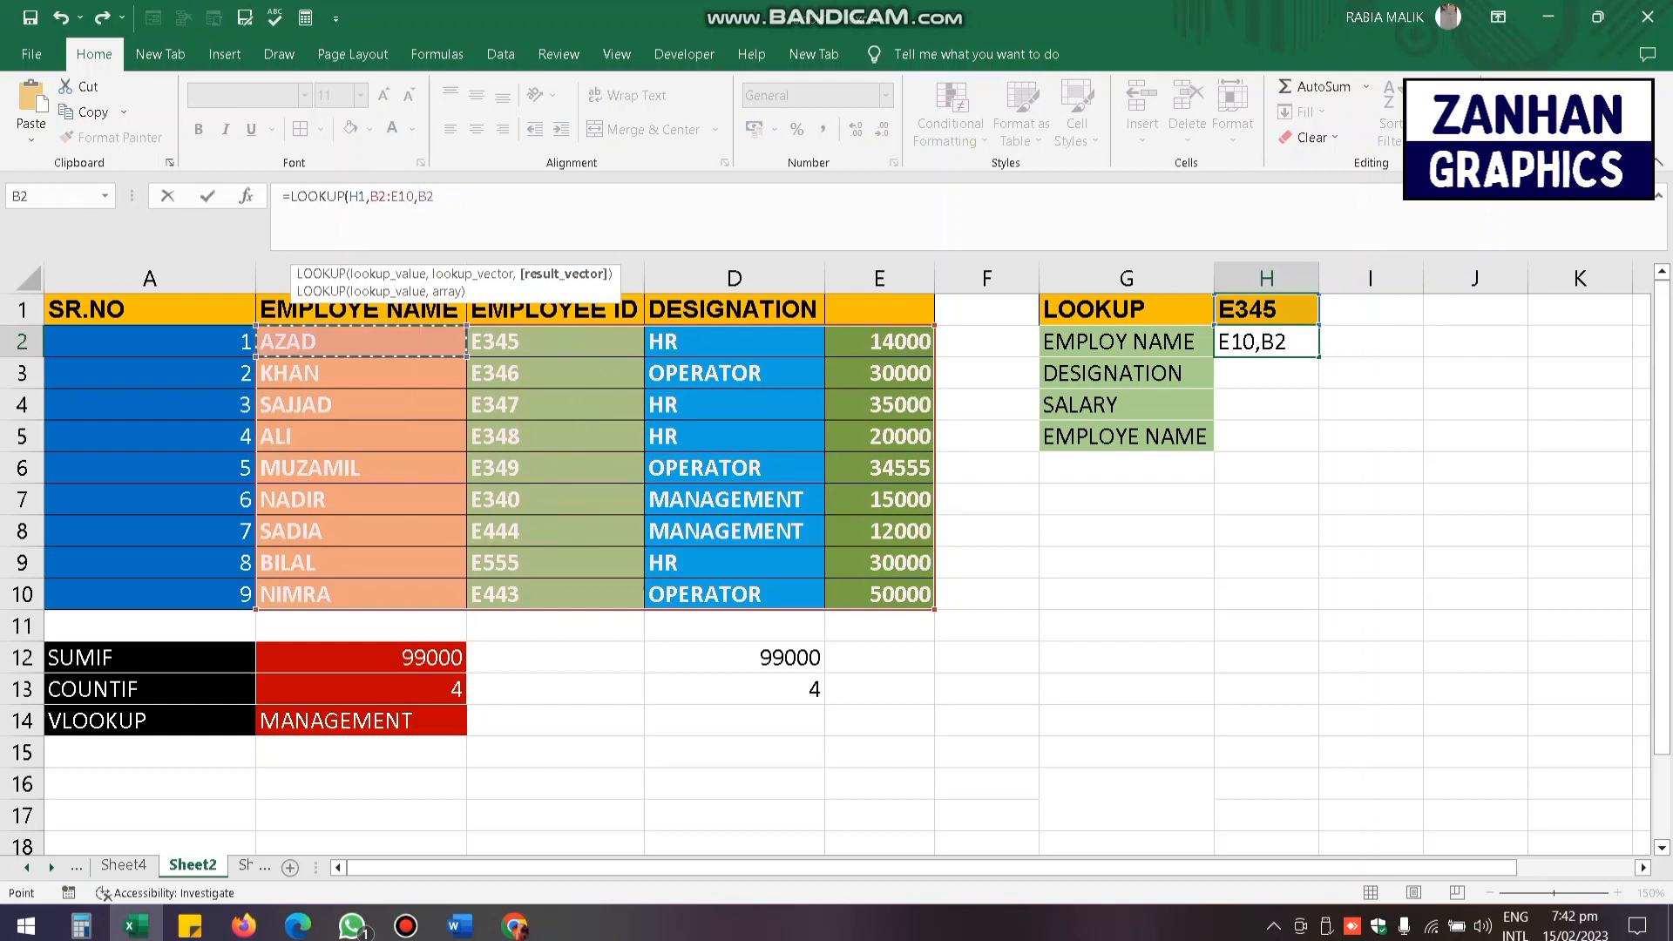
key(shift+Down)
key(shift+Down)
key(shift+Down)
key(shift+Down)
key(shift+Down)
key(shift+Down)
key(shift+Down)
key(shift+Down)
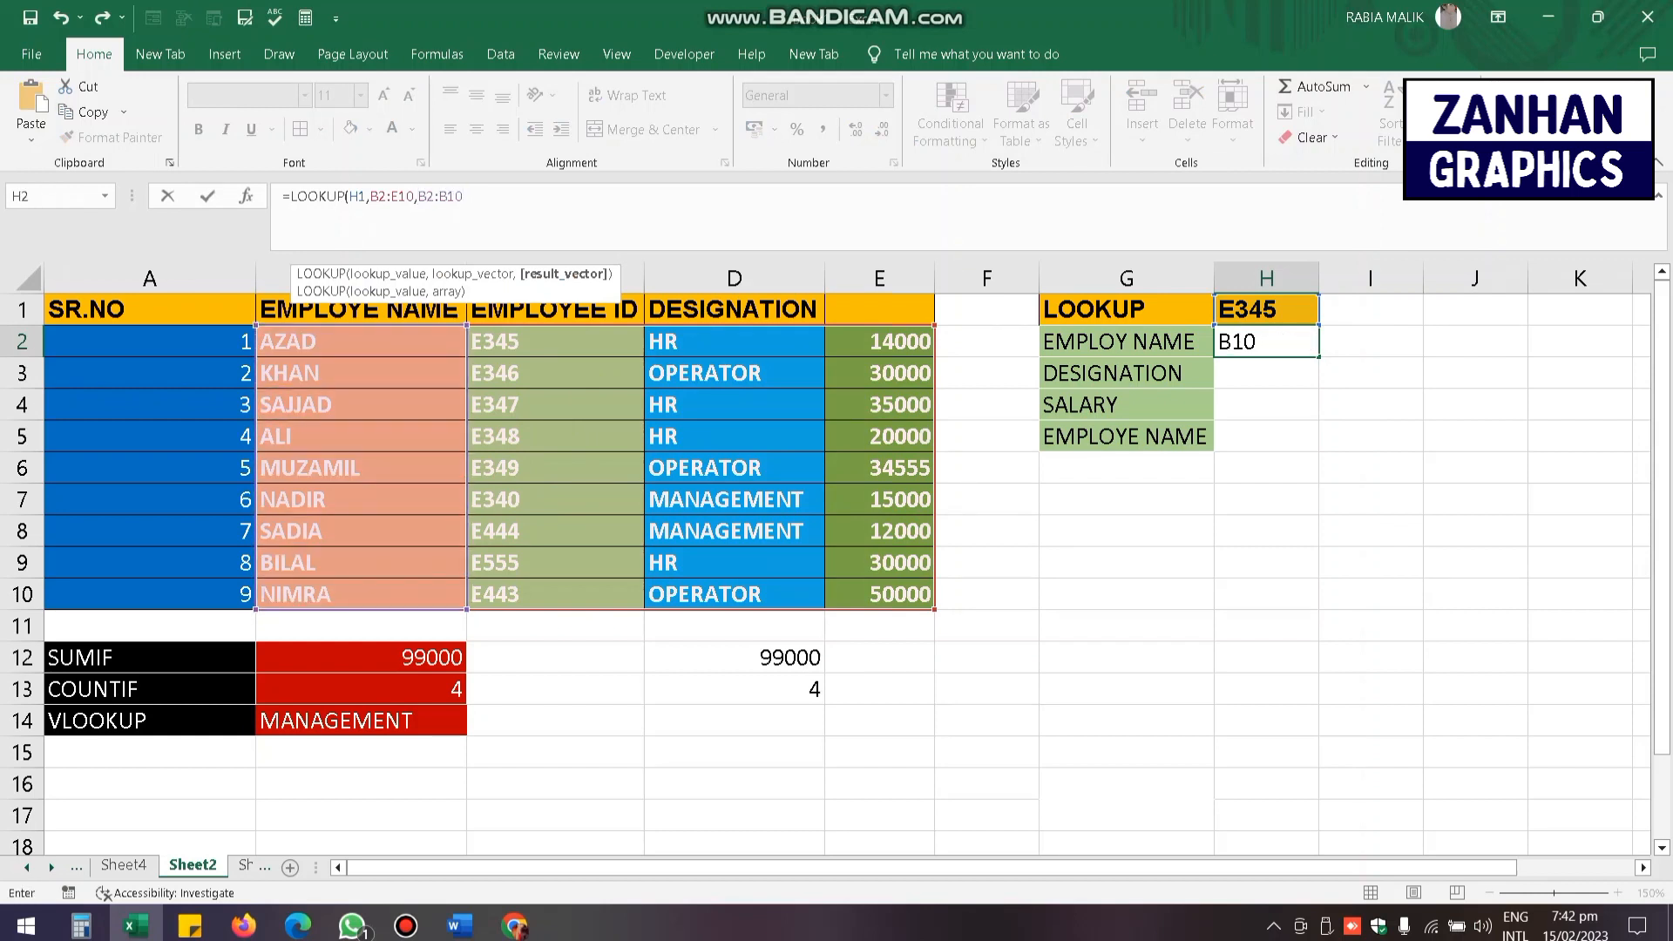
key(Return)
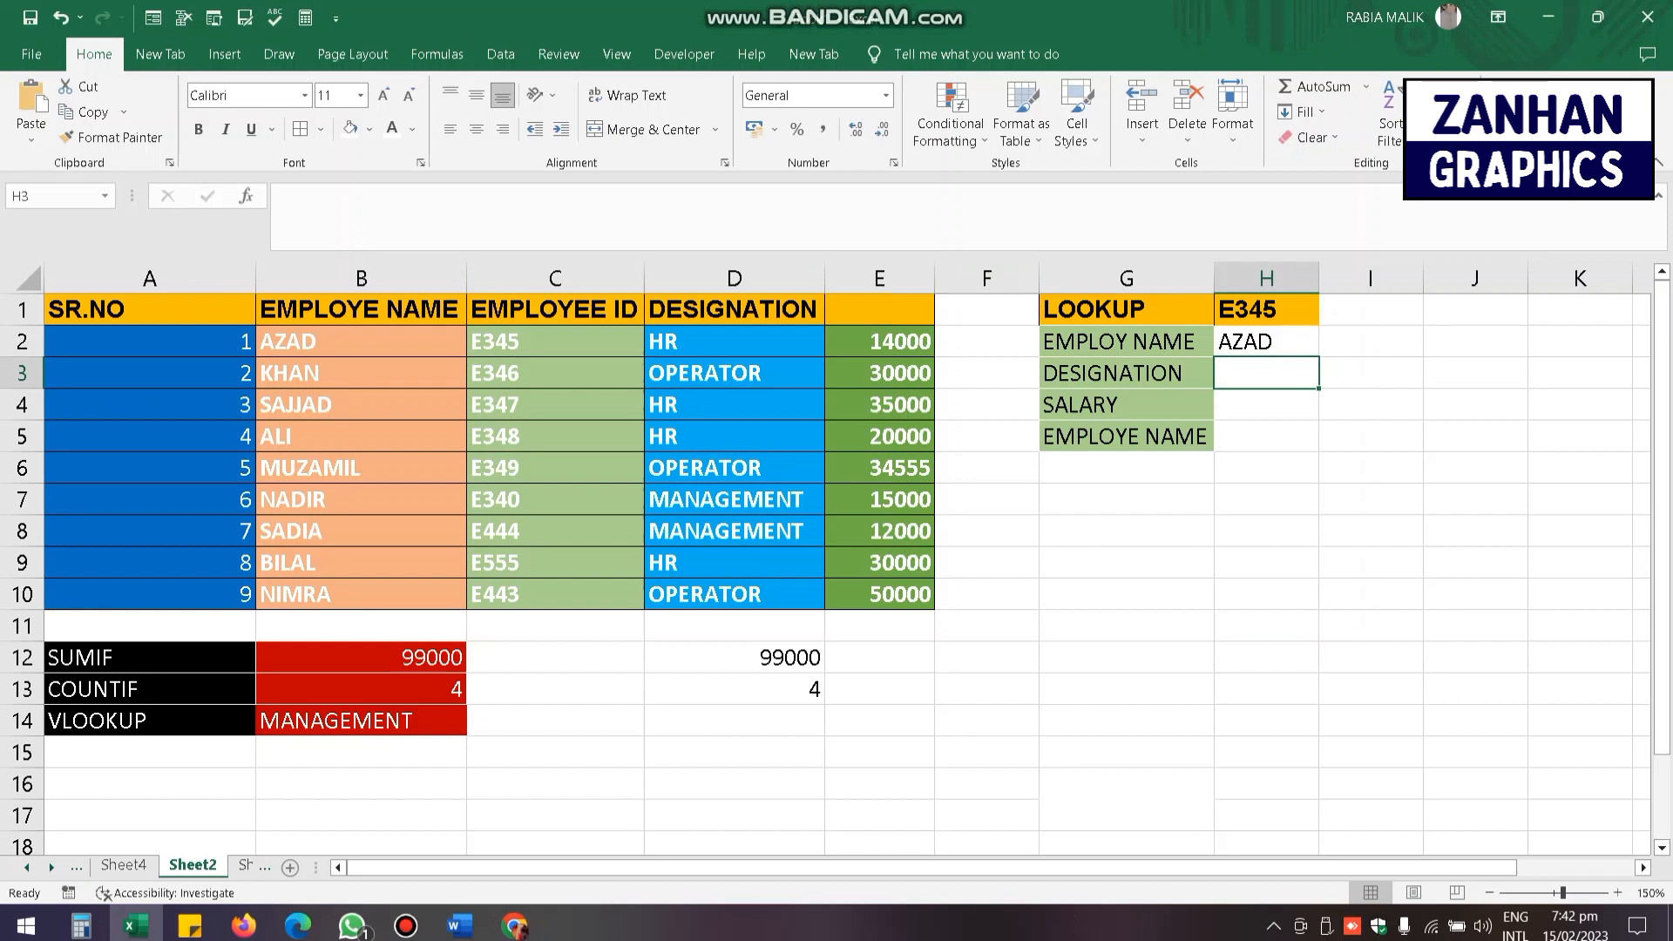
- Compare the first employee's name and ID with the lookup table, and examine the LOOKUP formula in H2
click(361, 342)
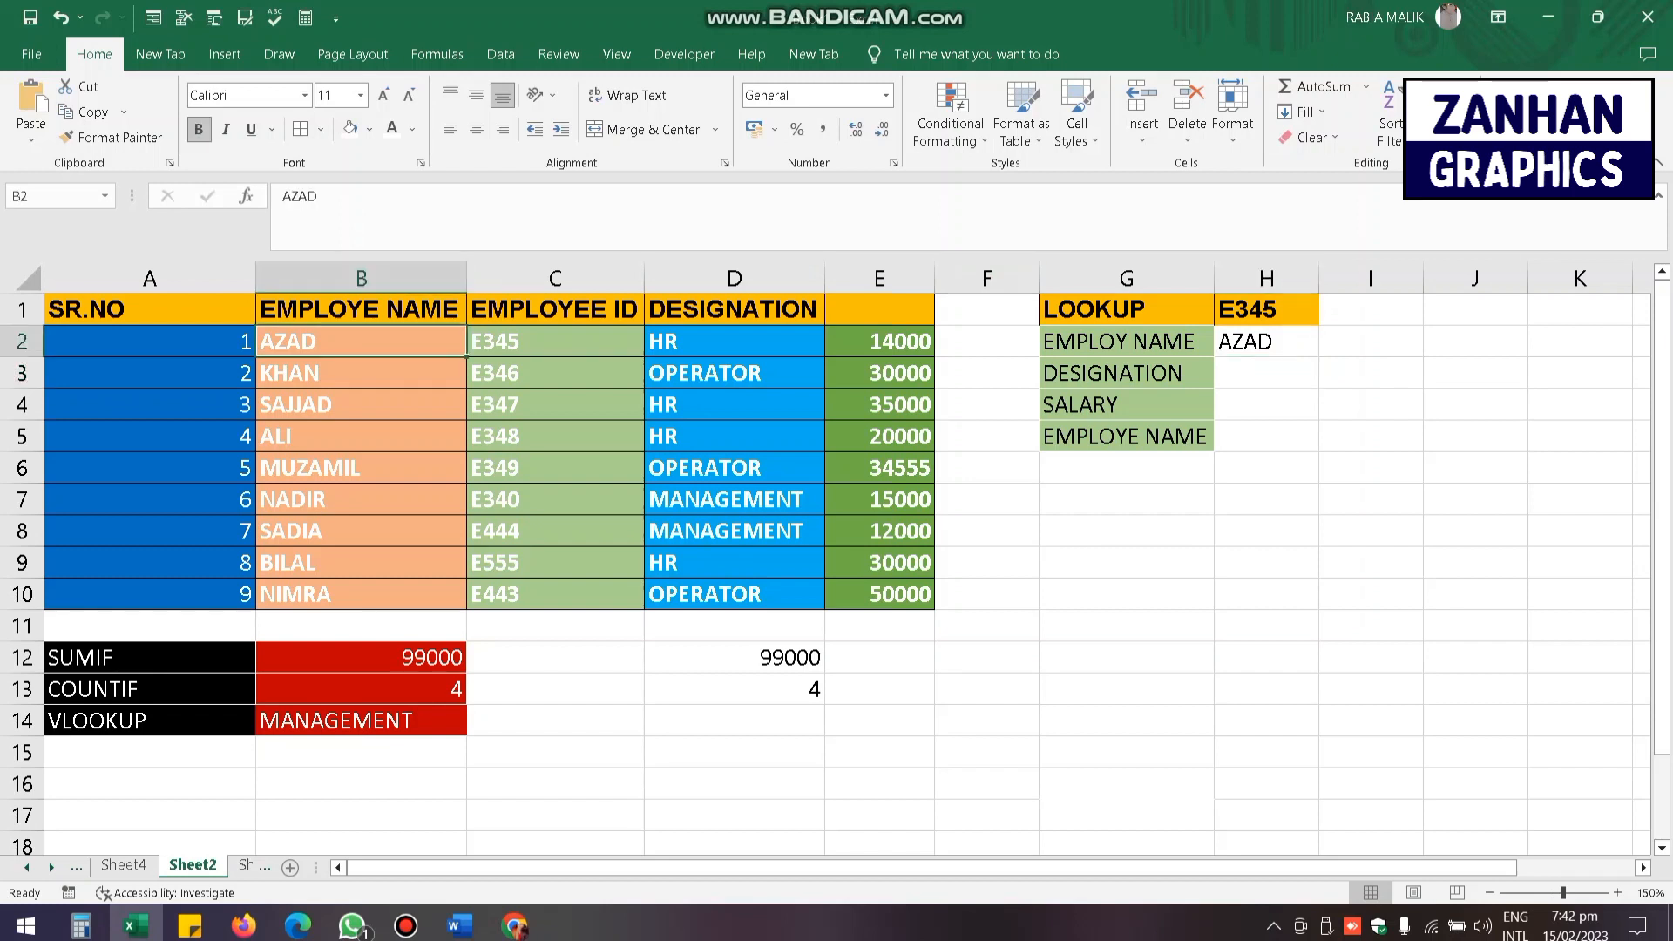
click(555, 341)
click(1266, 309)
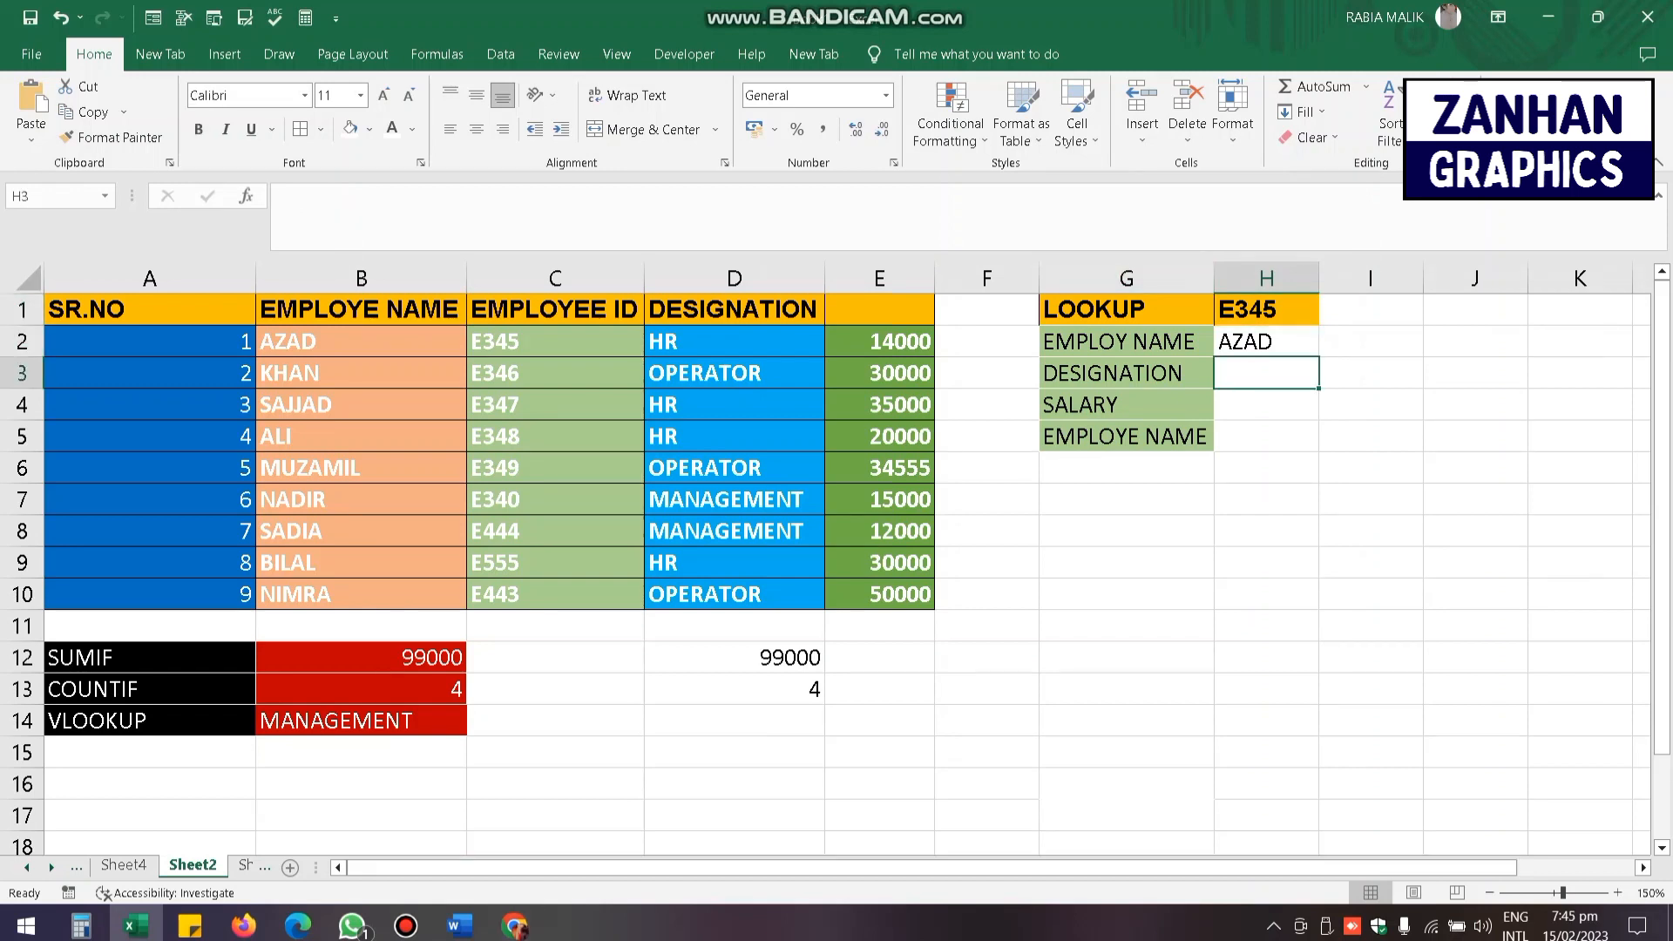
click(1127, 341)
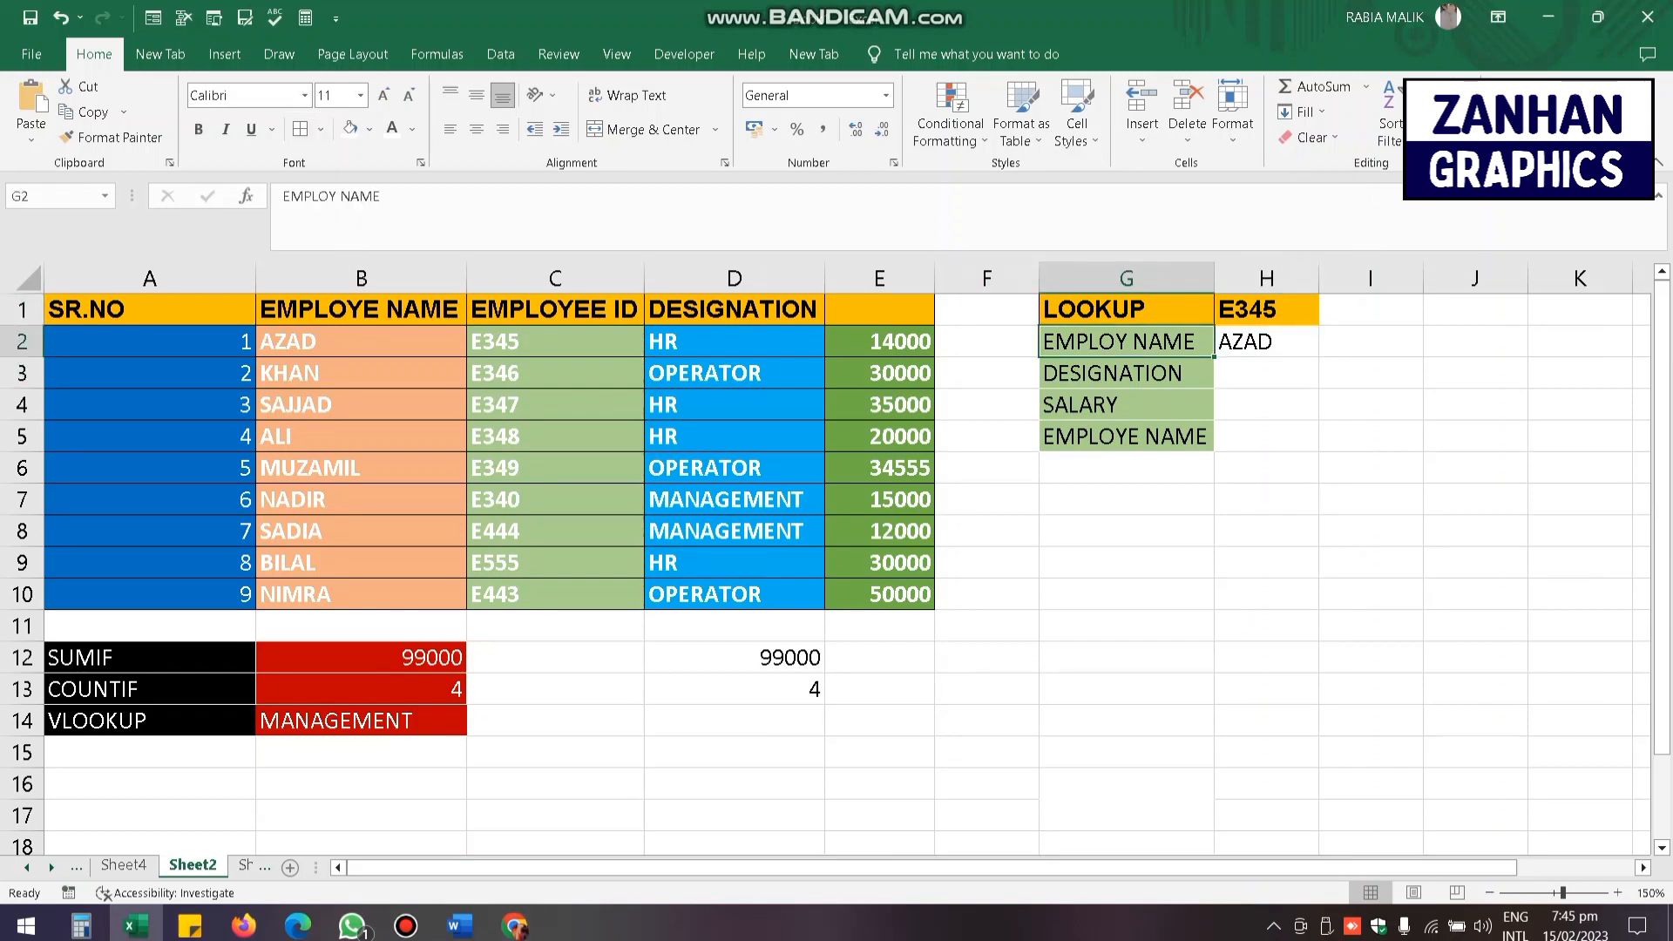
click(1267, 342)
drag(469, 197, 291, 197)
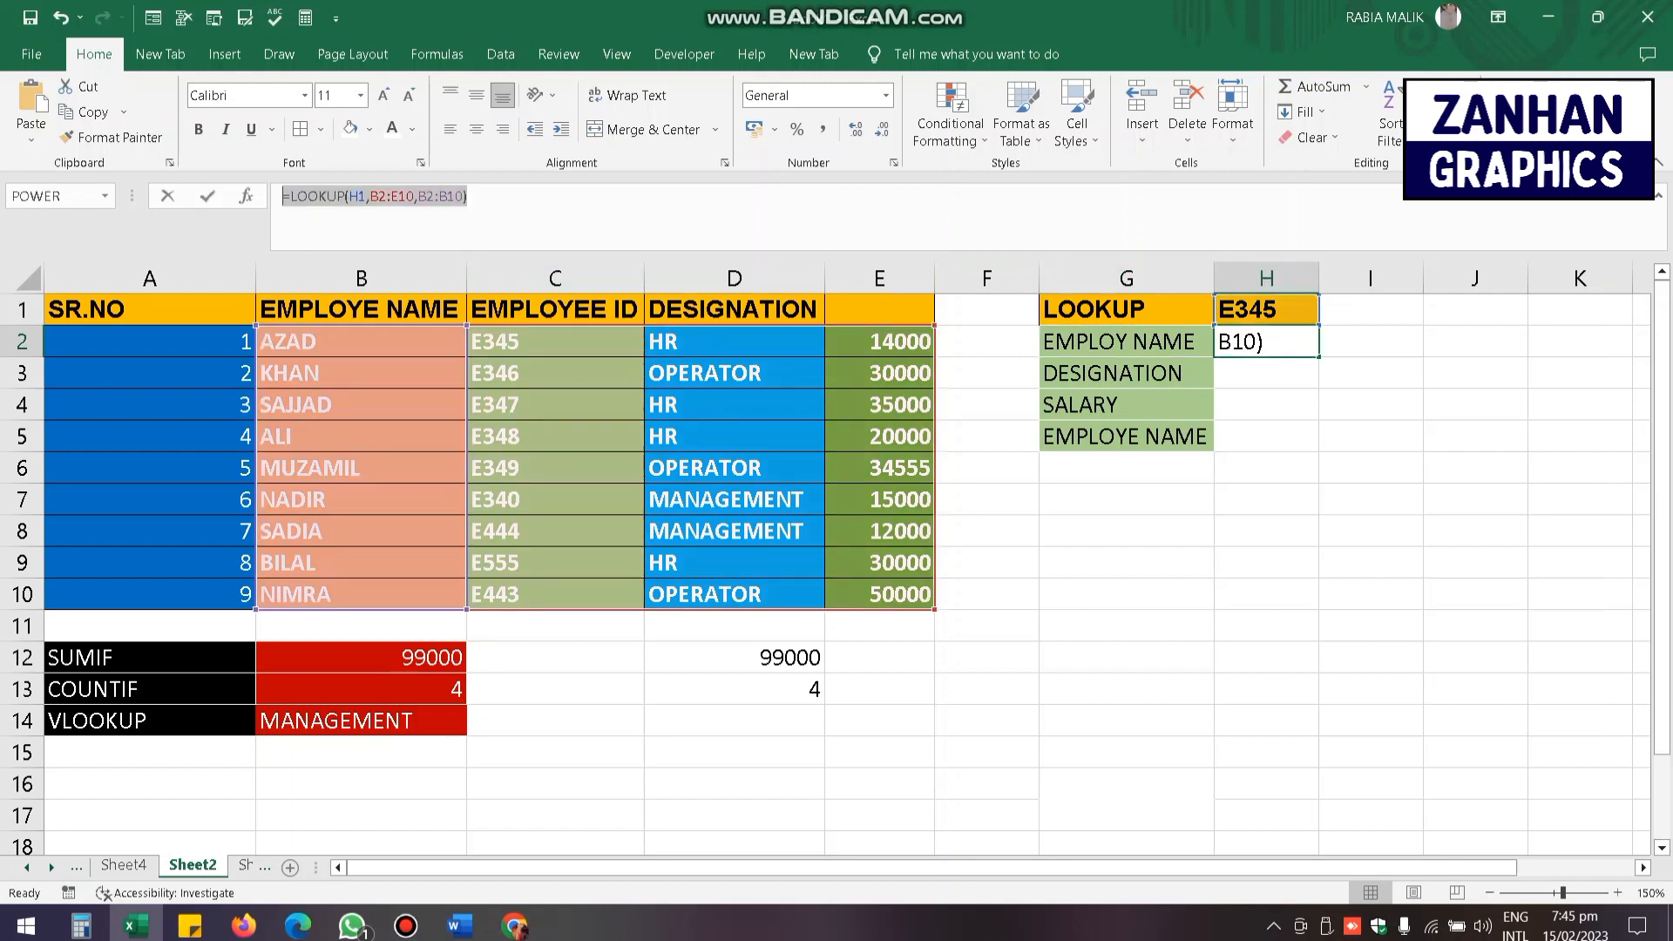
click(735, 690)
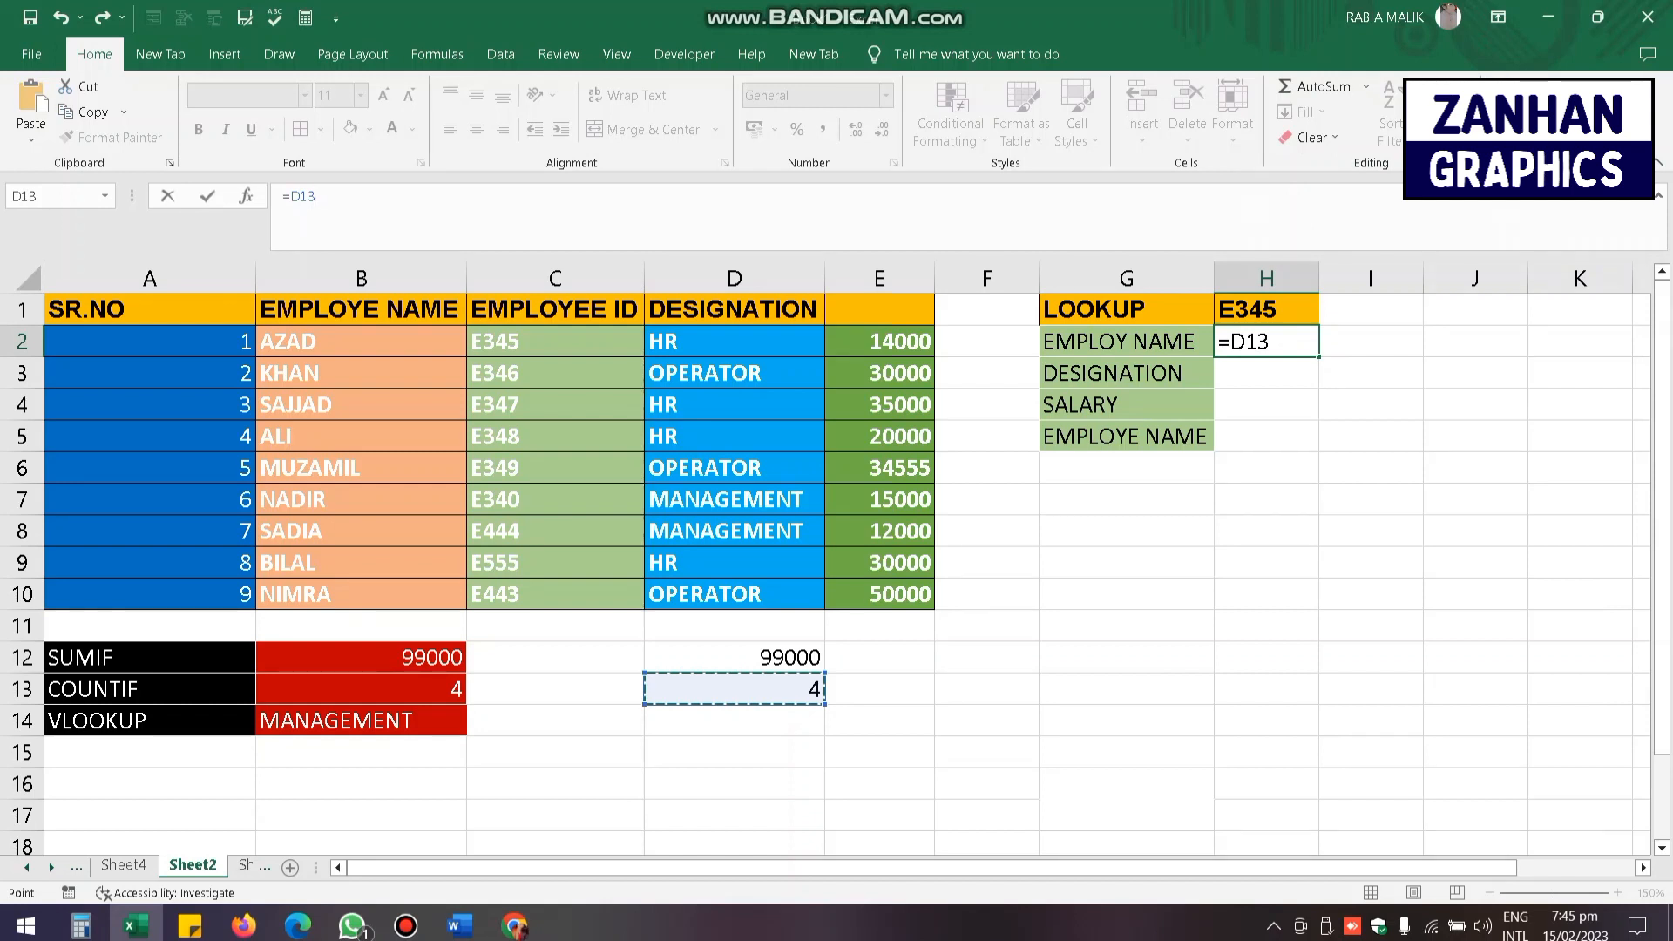
click(880, 594)
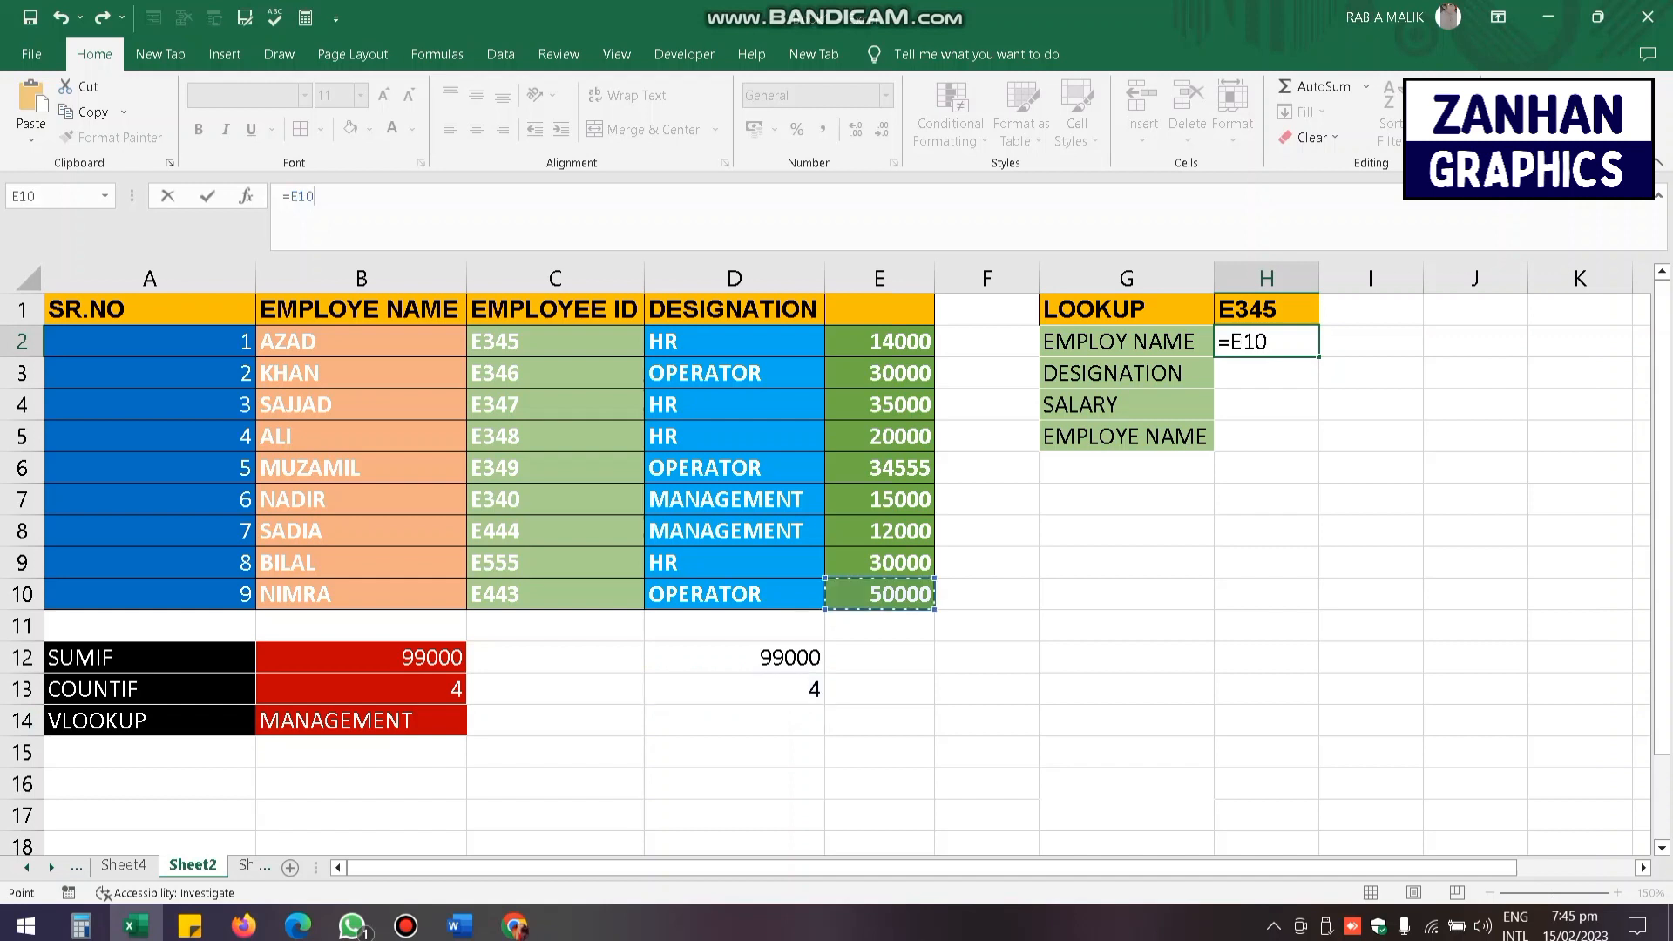
click(555, 721)
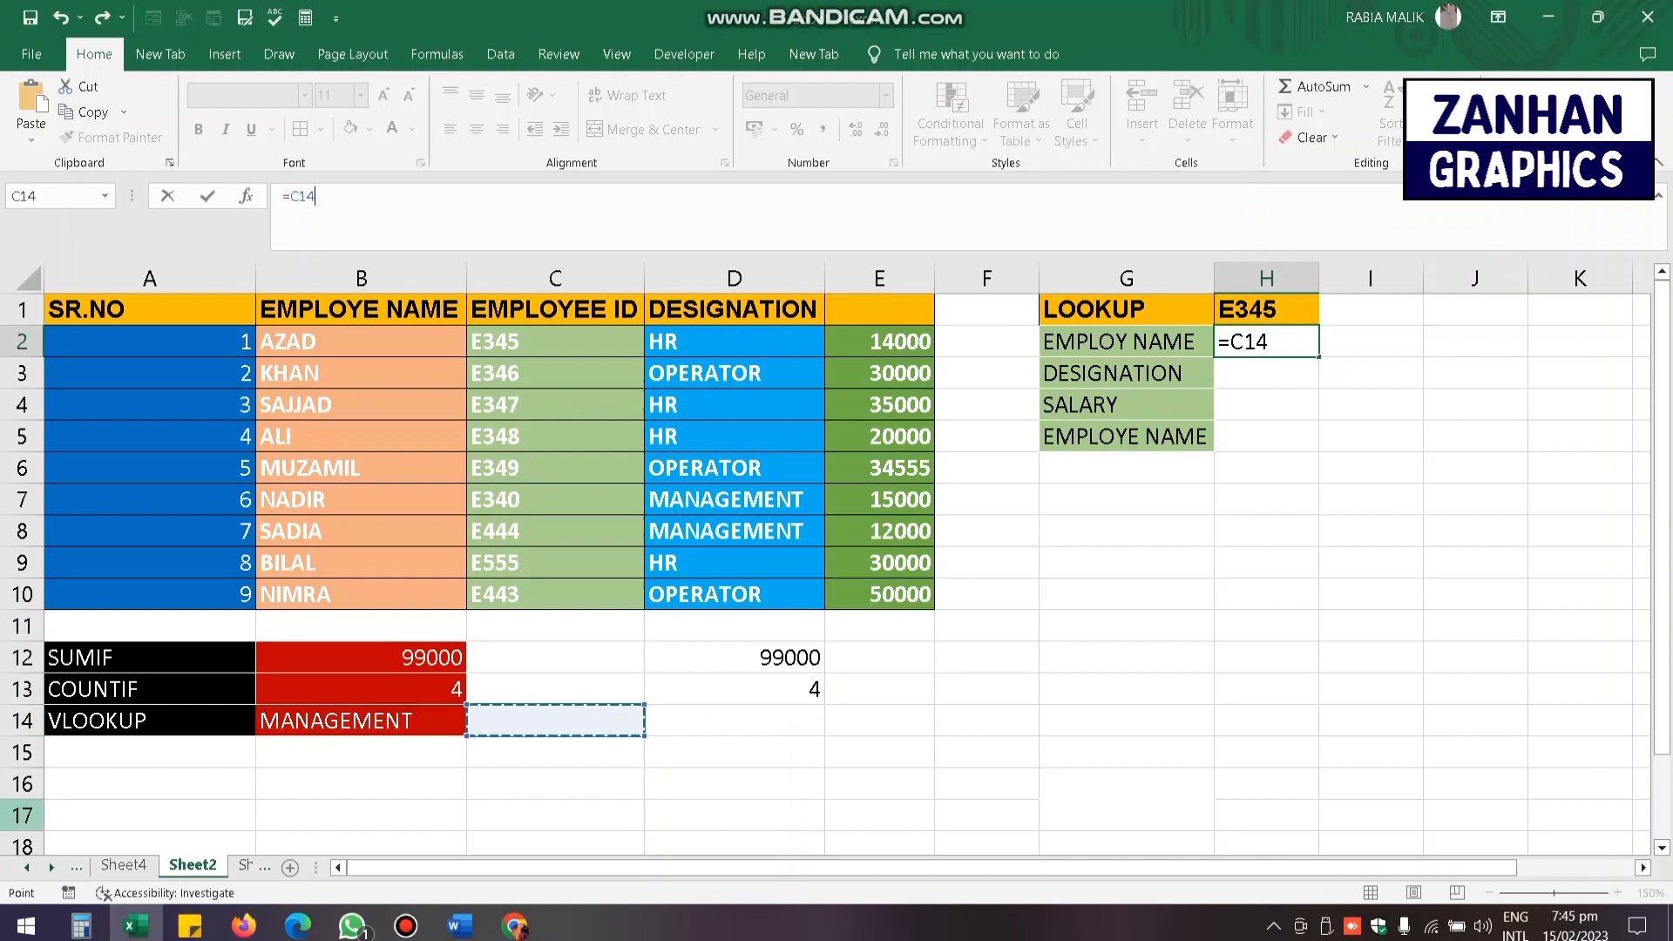
- Go to the CONDITIONAL FORMATING sheet and read the short keys notes for selection and copy below the students table
click(124, 865)
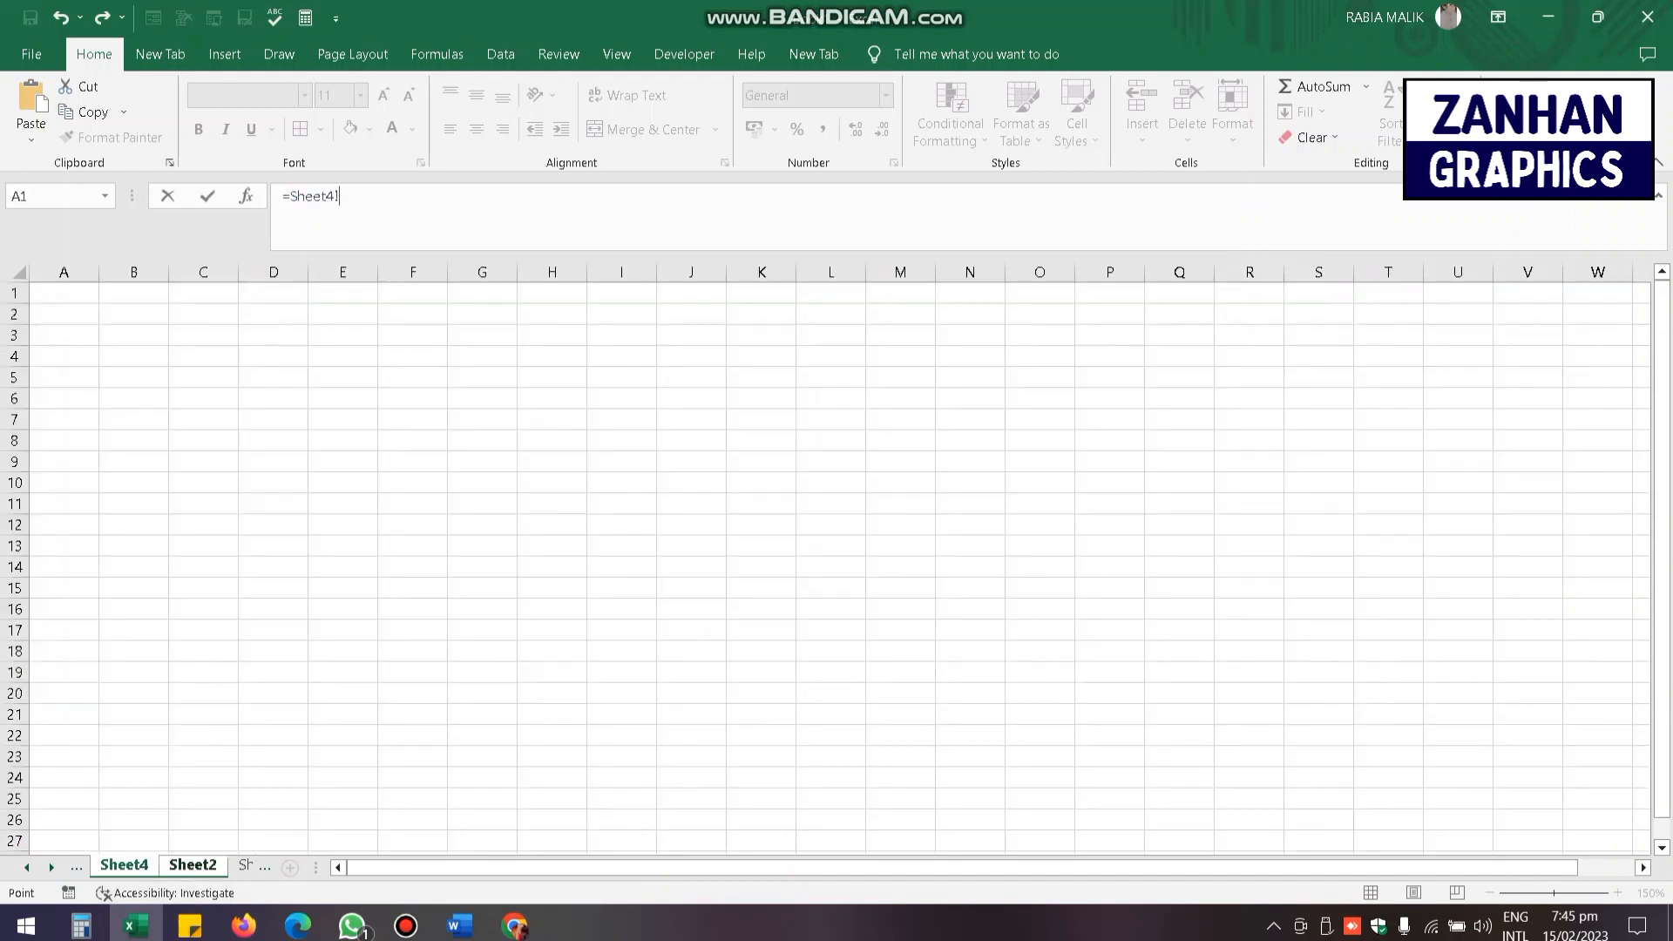
click(51, 866)
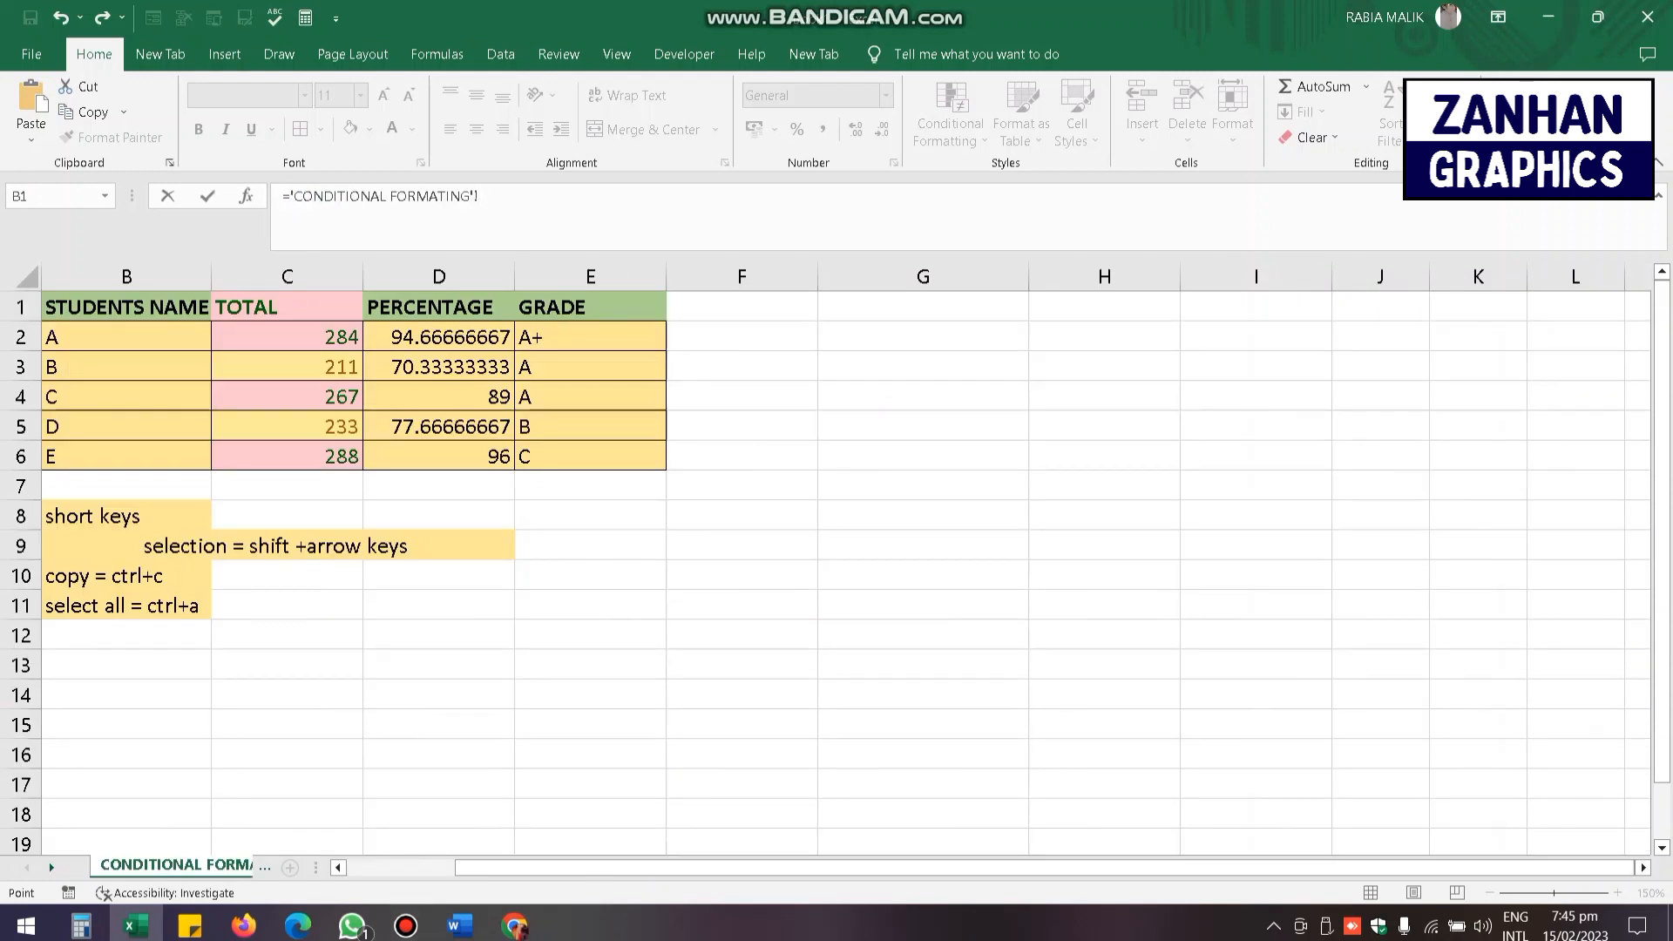
click(127, 516)
click(279, 546)
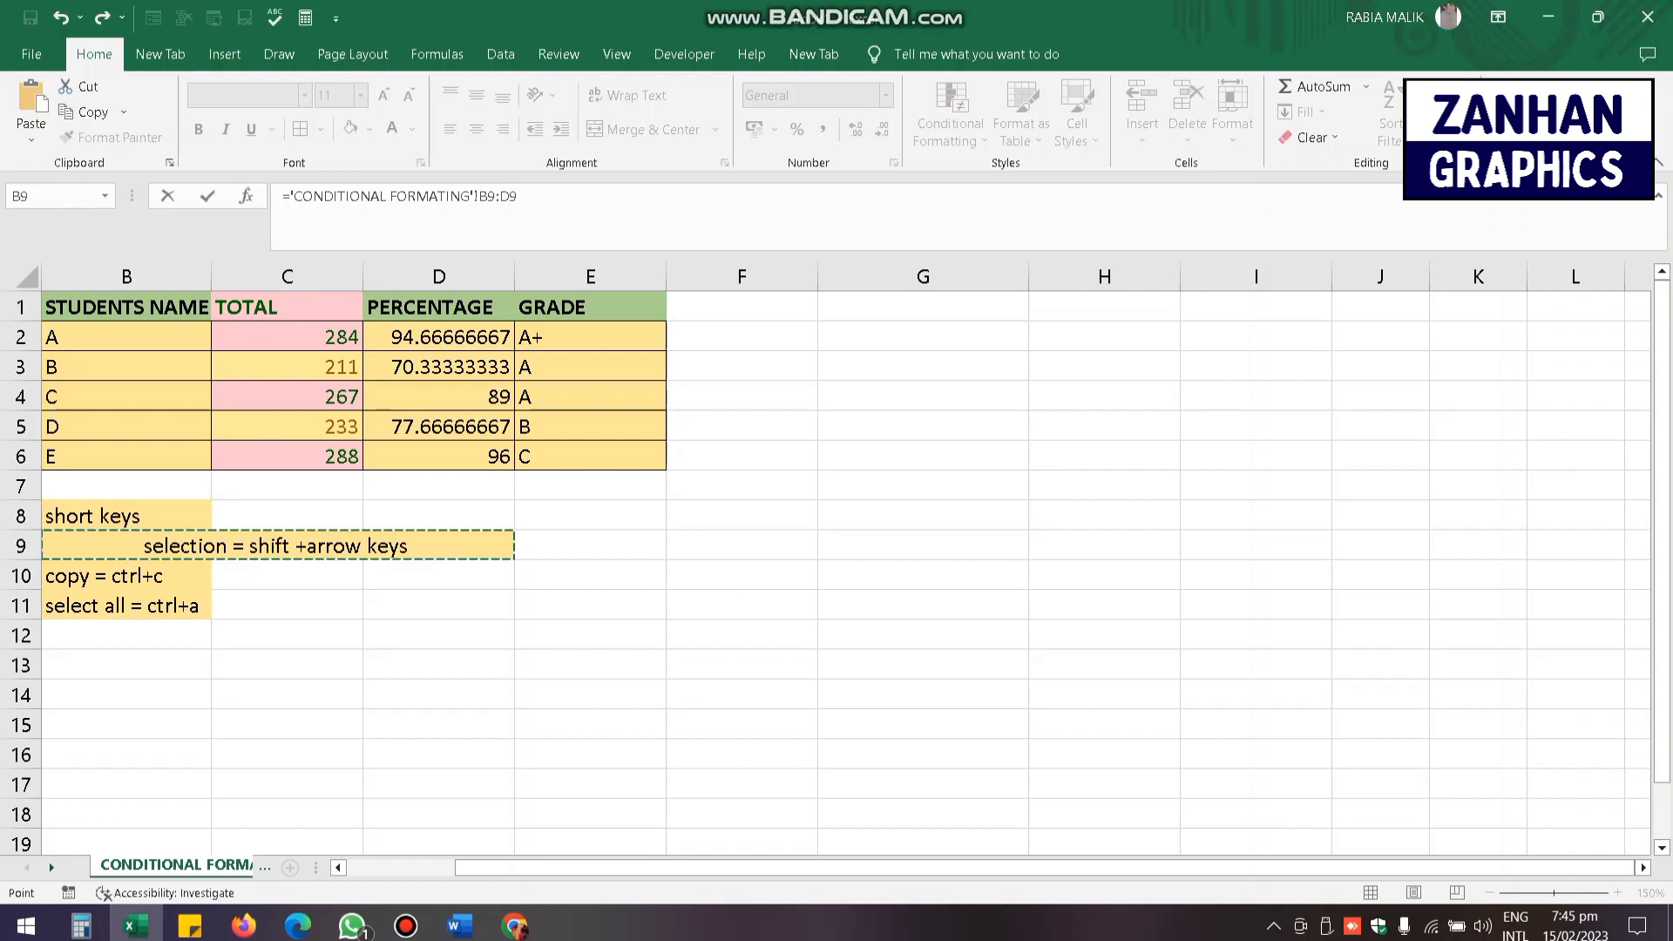
click(126, 576)
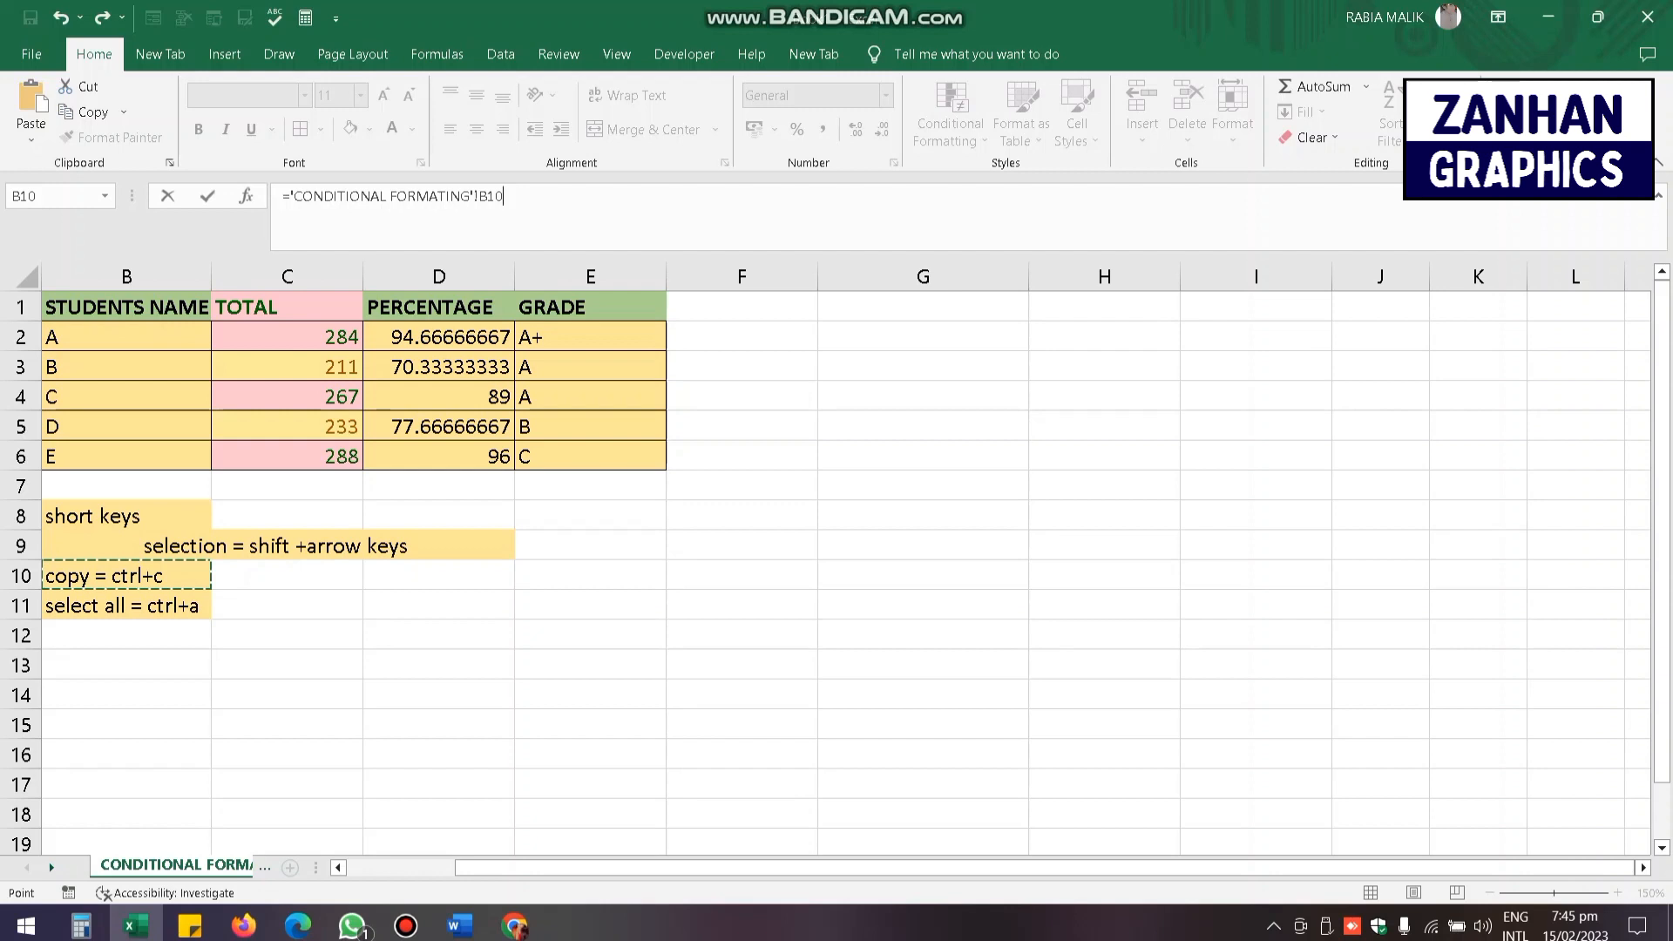
- Demonstrate keyboard navigation up and down column B, including extending the selection from B2 to C3
key(Down)
key(Down)
key(Down)
key(Up)
key(Up)
key(Up)
key(Up)
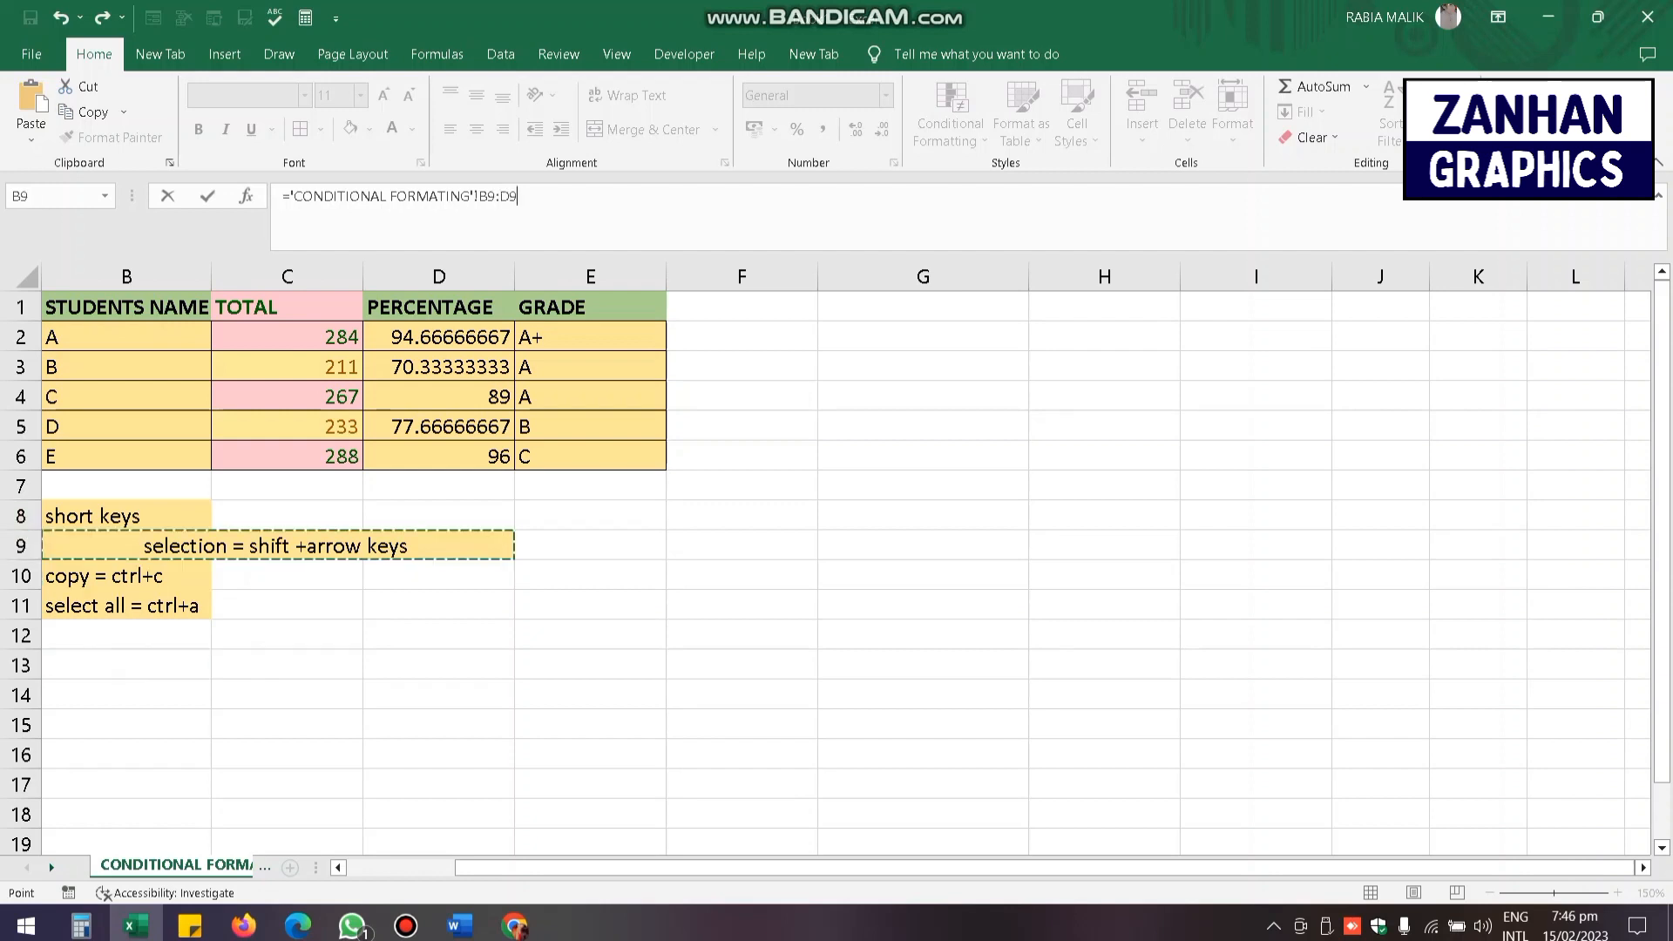
key(Up)
key(Up)
key(Up)
key(Up)
key(Up)
key(Up)
key(Up)
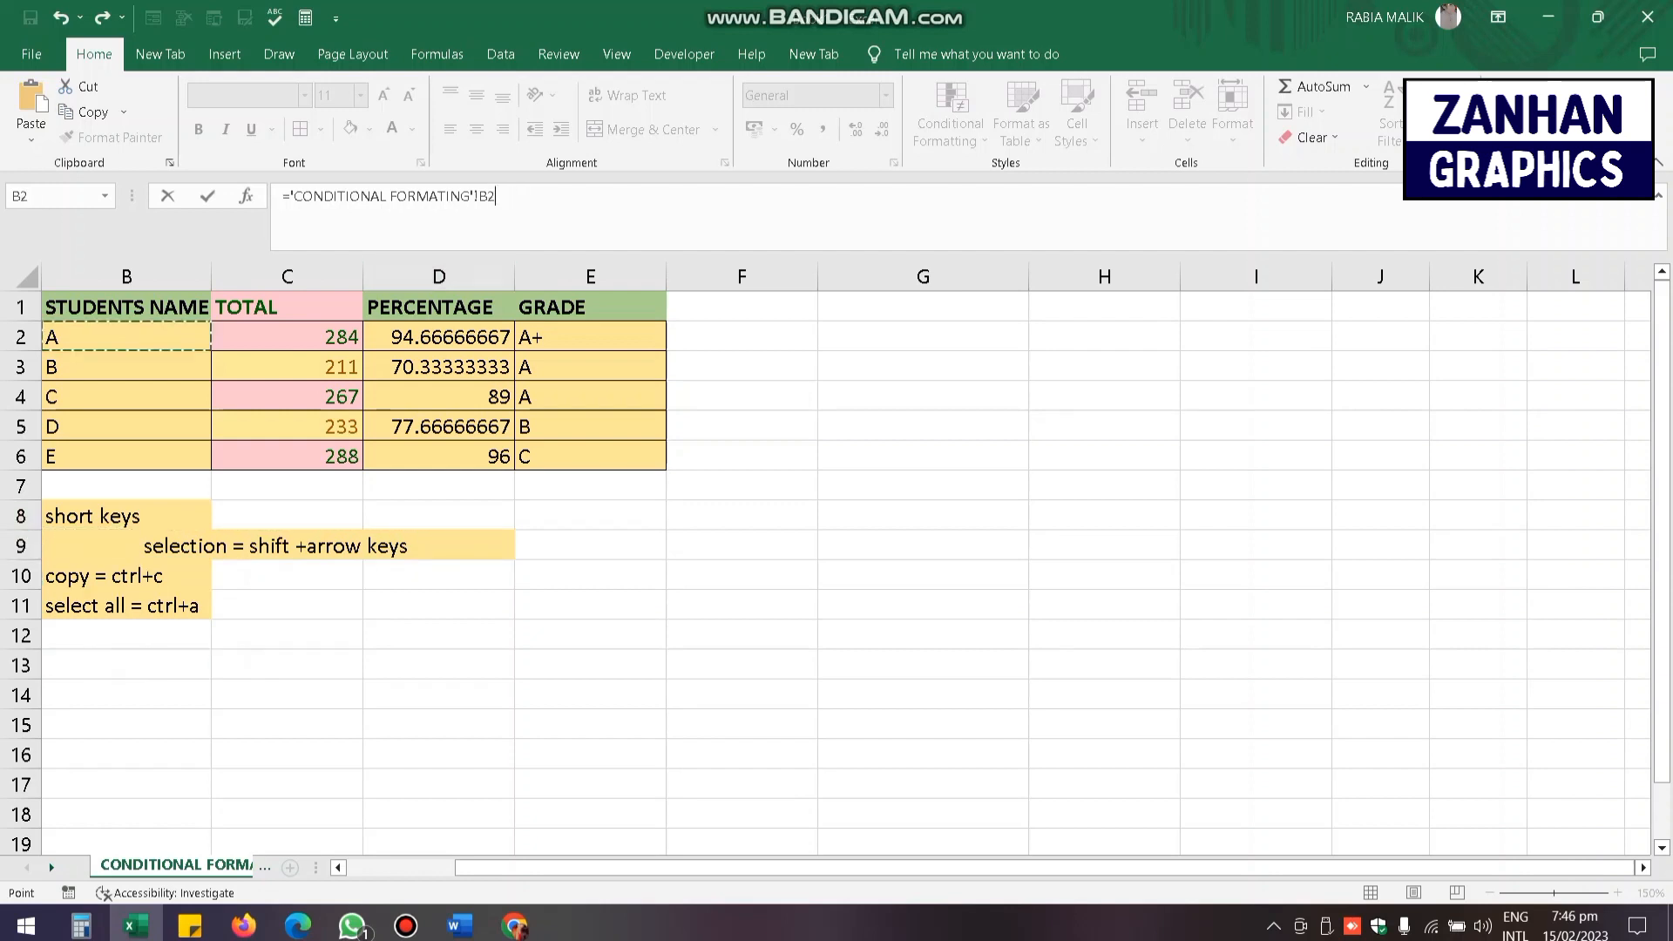
key(shift+Right)
key(shift+Down)
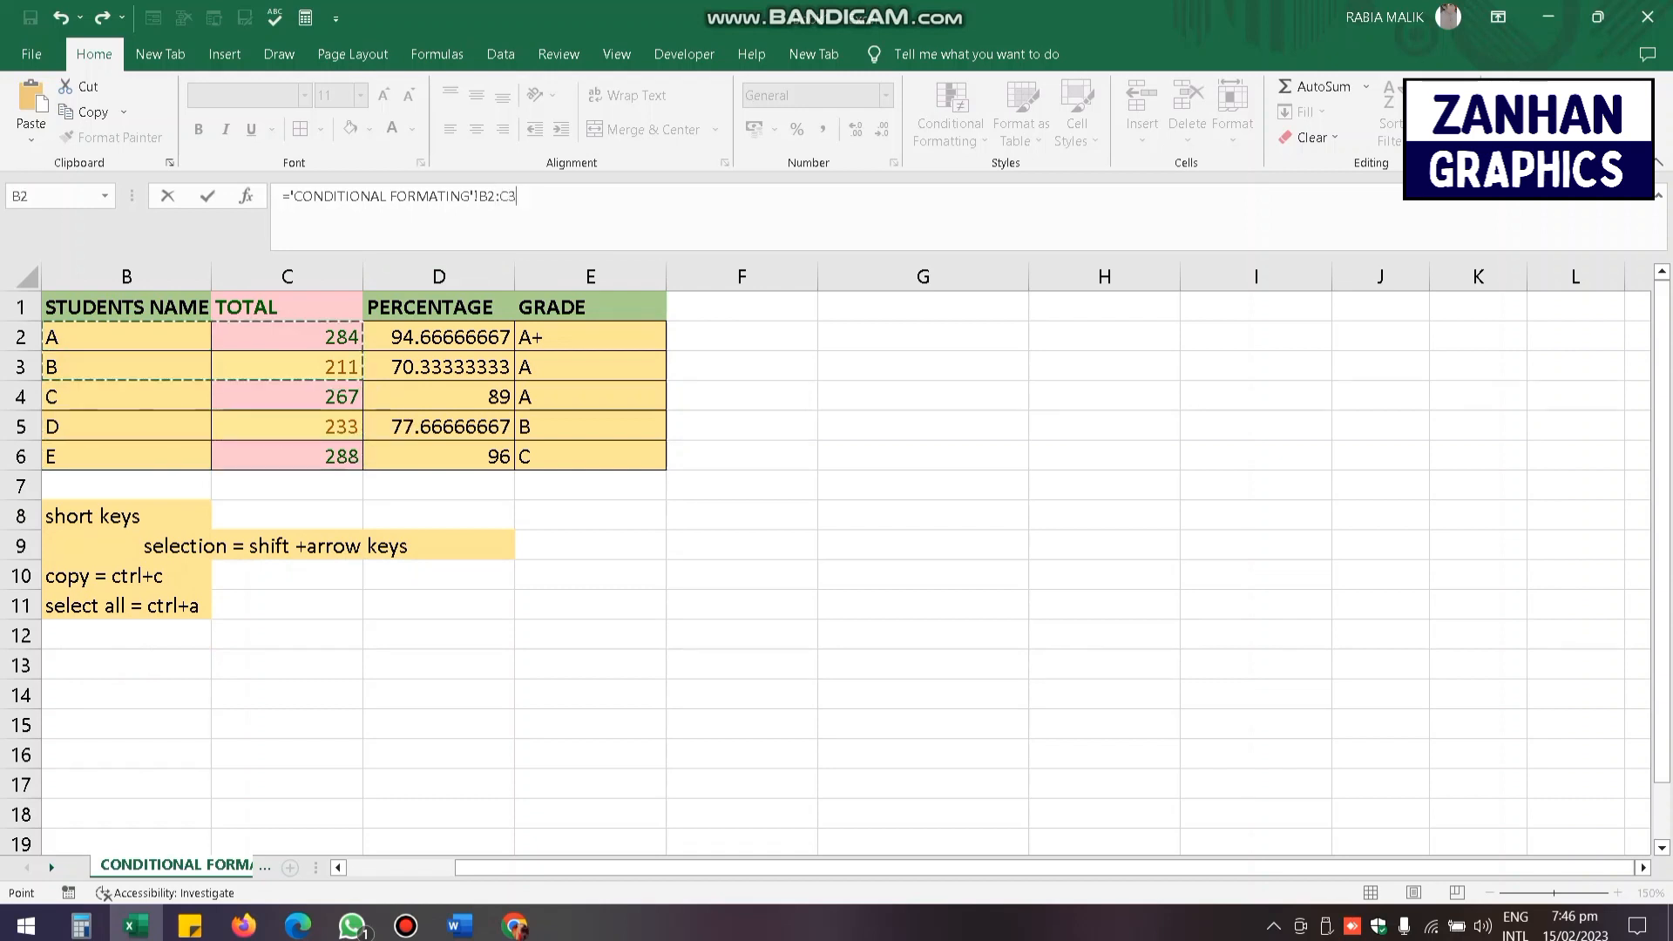
key(Up)
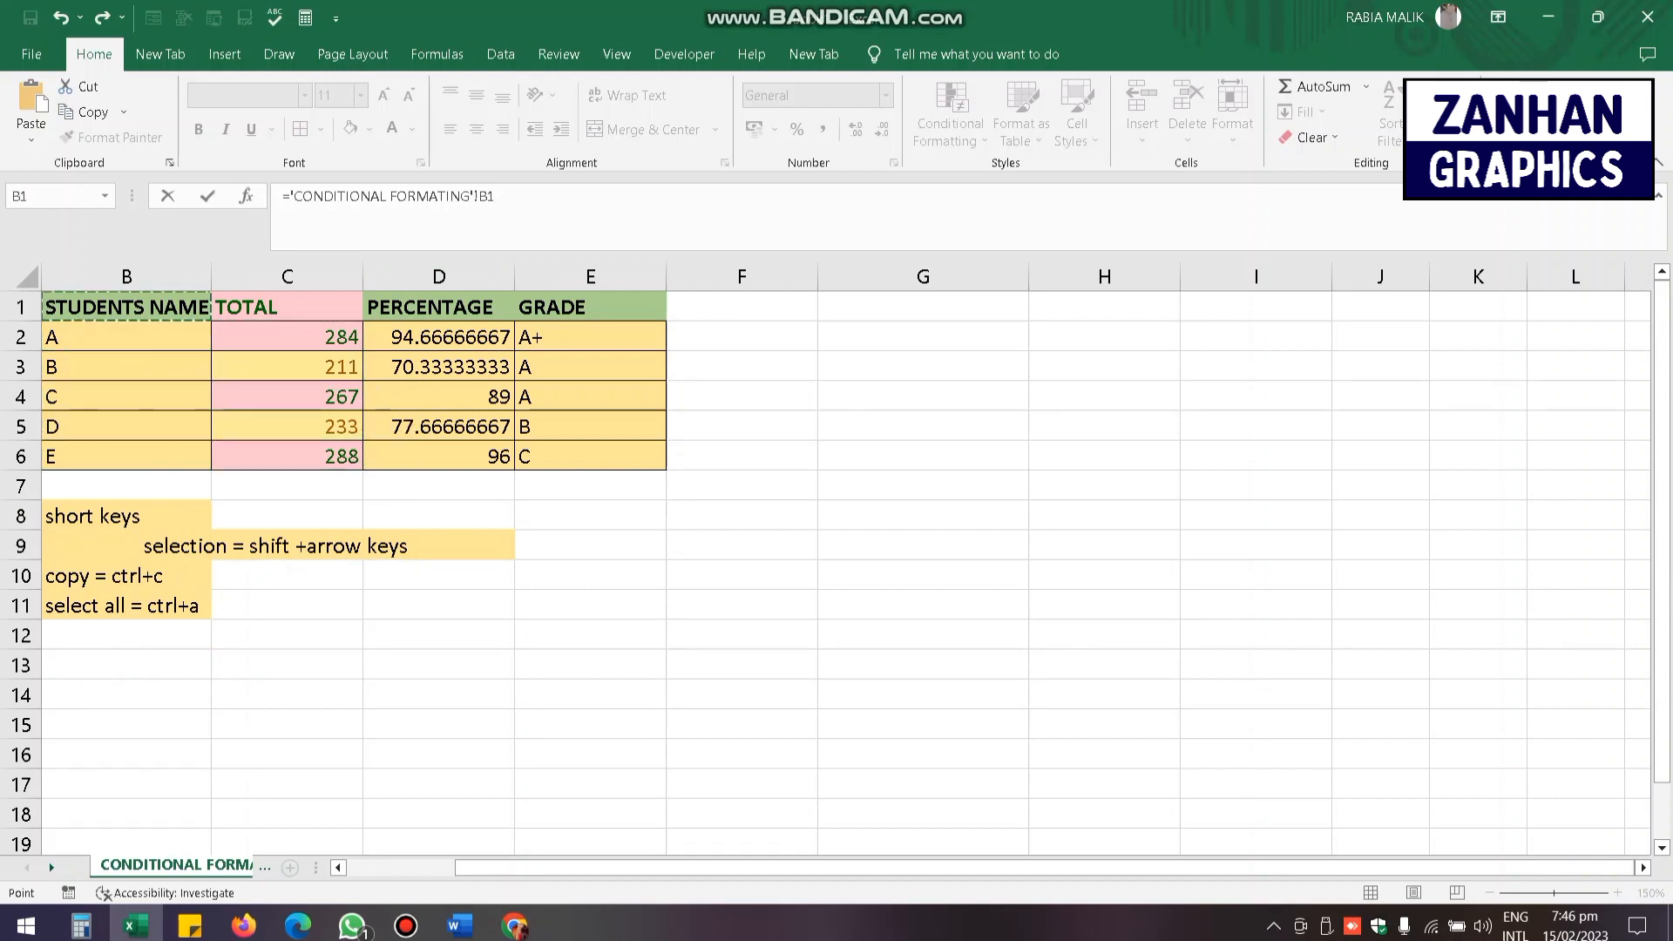
key(Down)
key(Down)
key(Down)
key(Down)
key(Down)
key(Up)
key(Up)
key(Up)
key(Up)
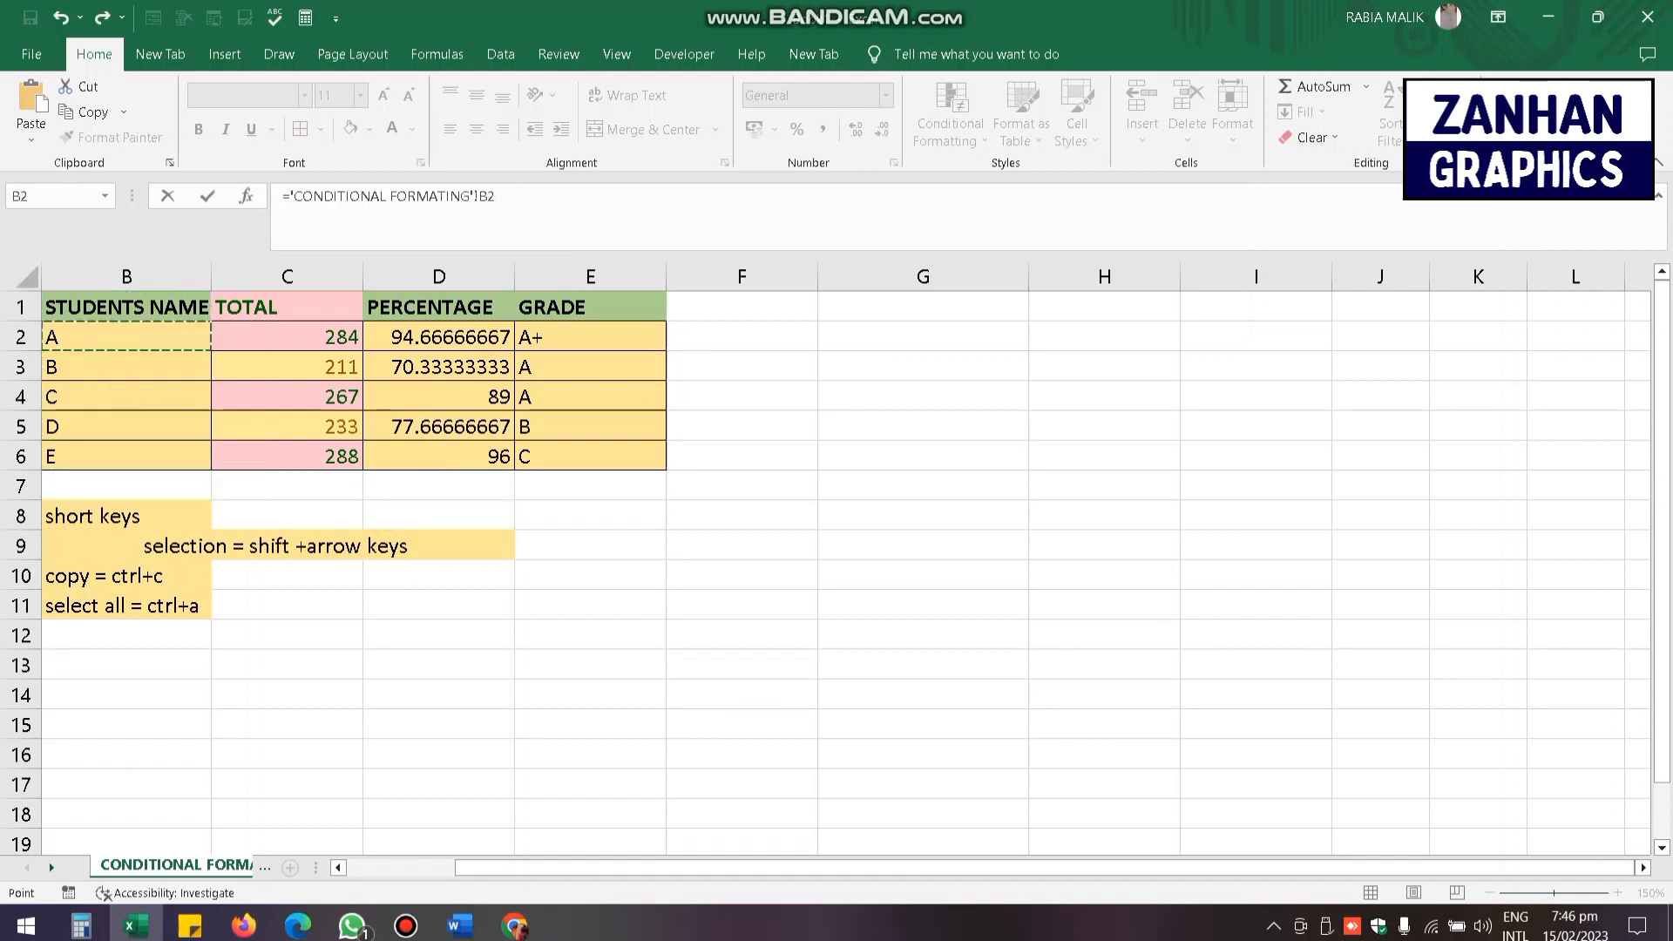
key(Up)
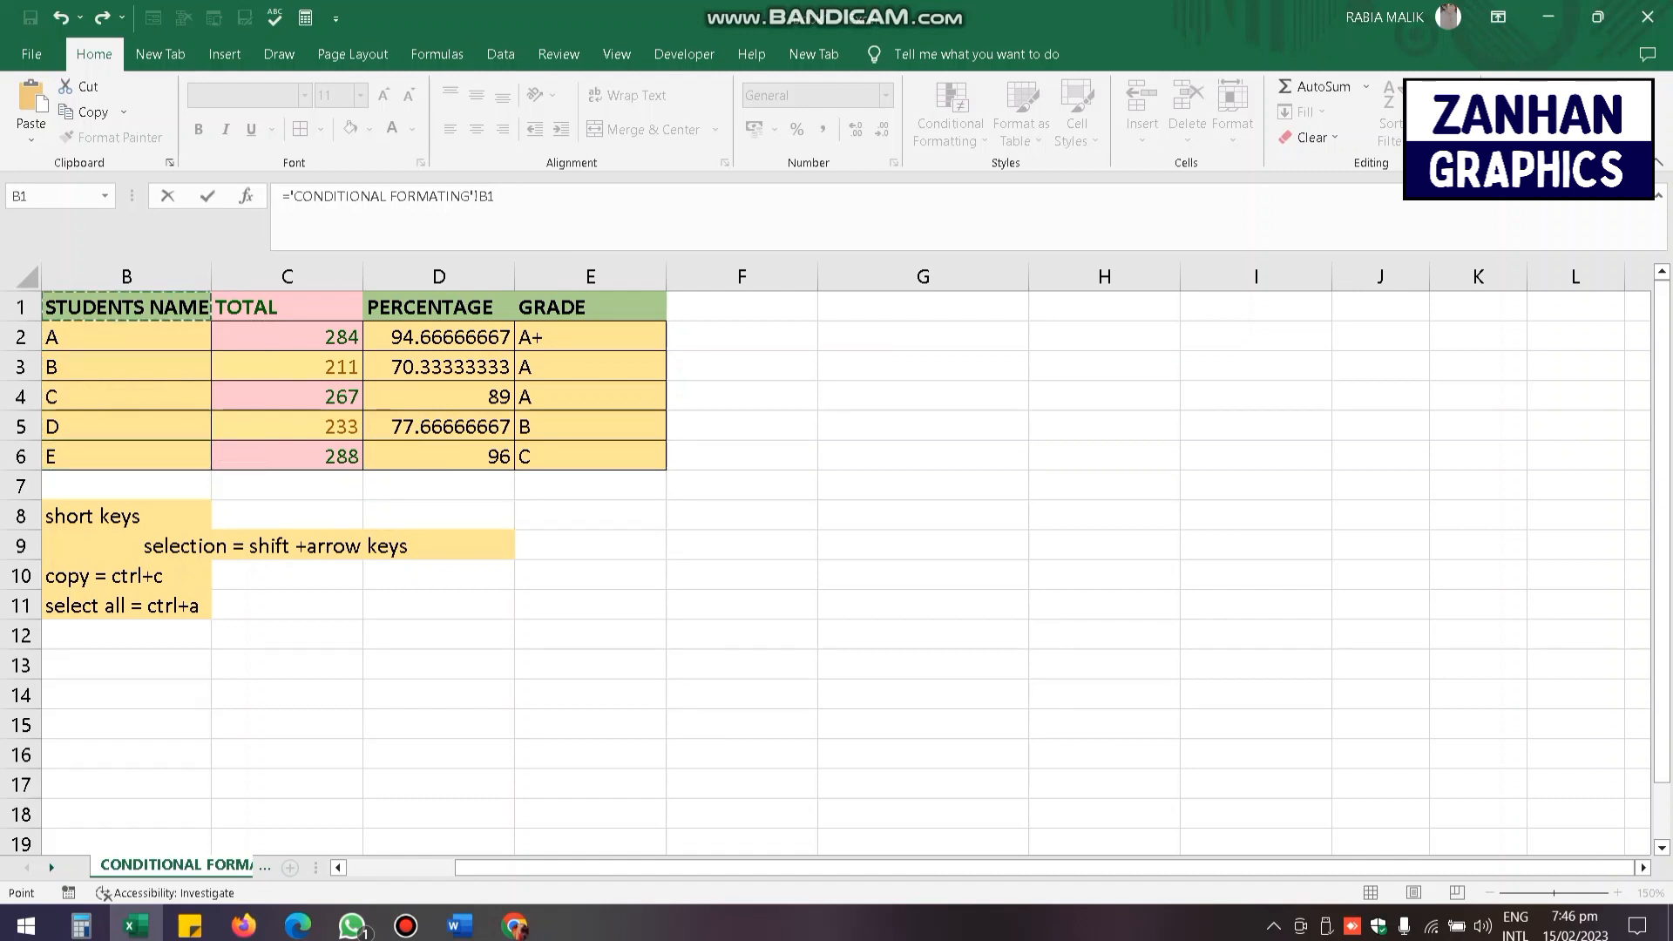
- Move the reference in Sheet2's H2 formula through neighbouring cells to G1 of the CONDITIONAL FORMATING sheet and enter the formula
key(shift+Right)
key(shift+Down)
key(shift+Down)
key(shift+Down)
key(Down)
key(Down)
key(Right)
key(Right)
key(Right)
key(Right)
key(Right)
key(Up)
key(Up)
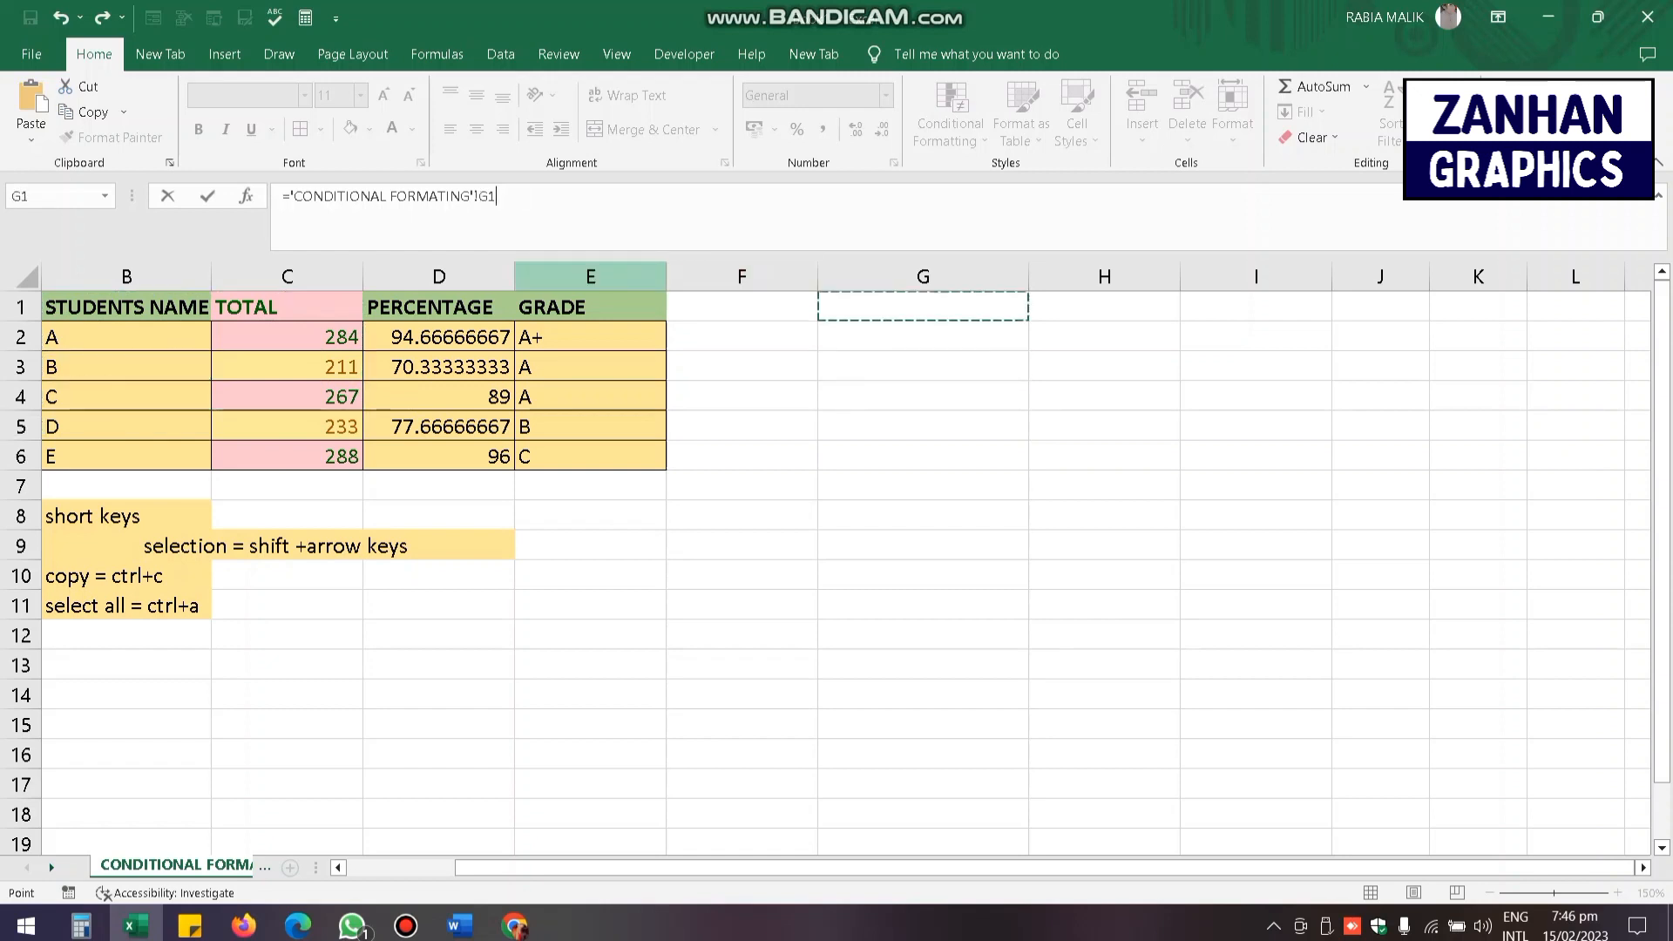
key(Return)
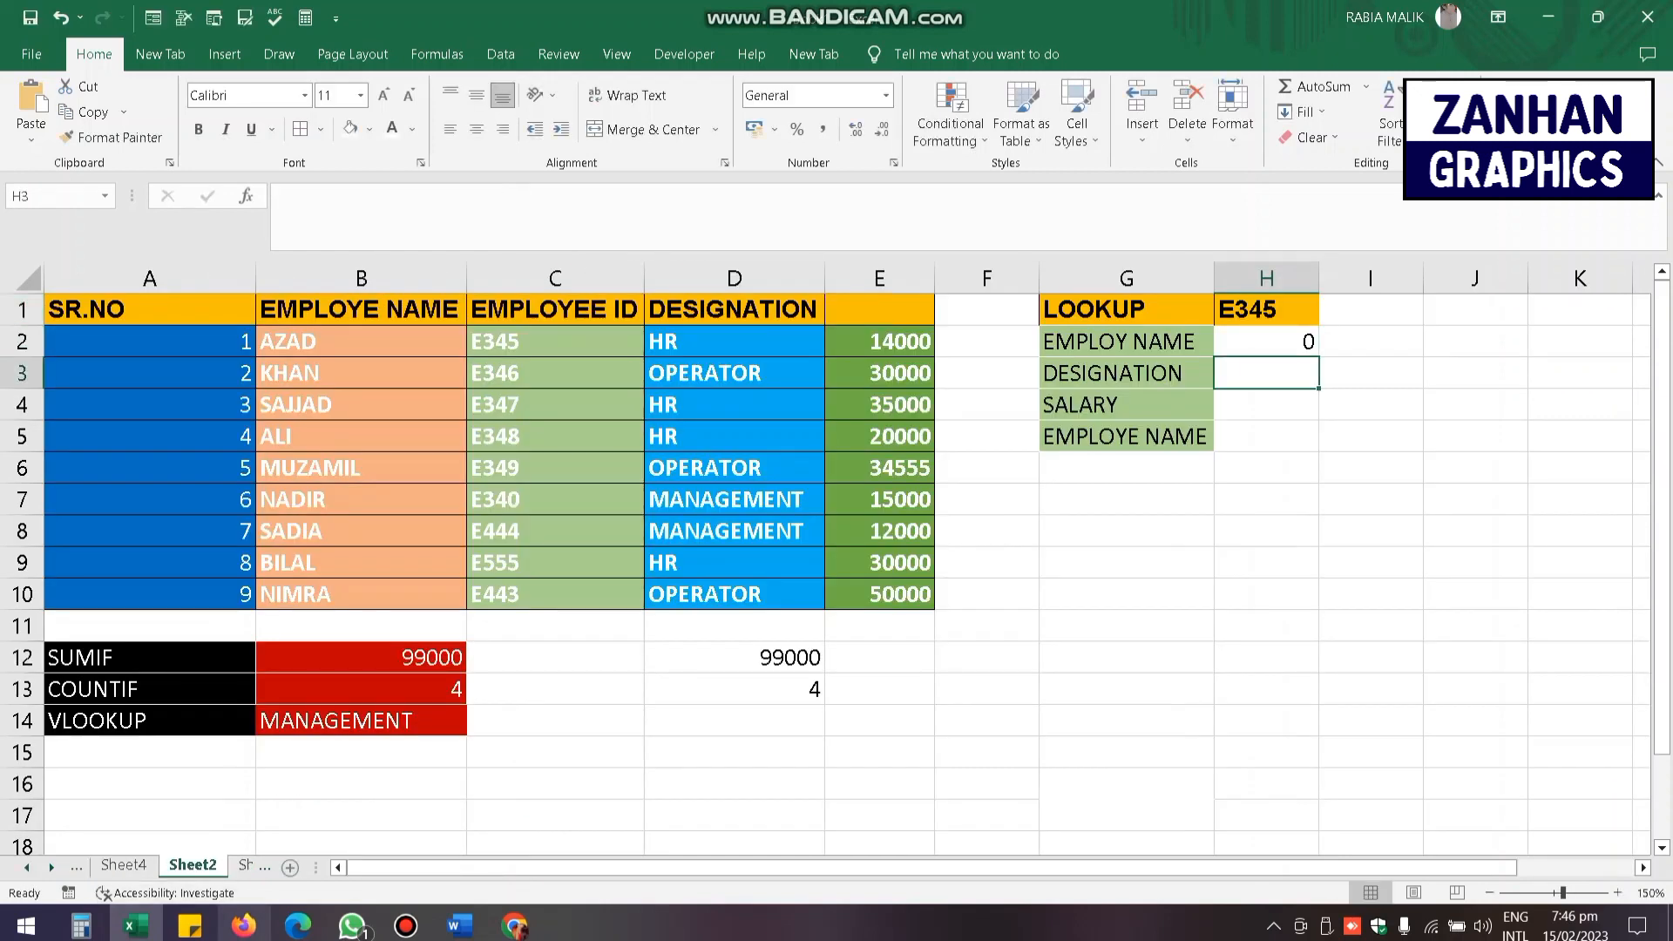
- Go to Sheet3 and enter the numbers 1 to 5 in cells A1 to A5
key(ctrl+Page_Down)
text(1)
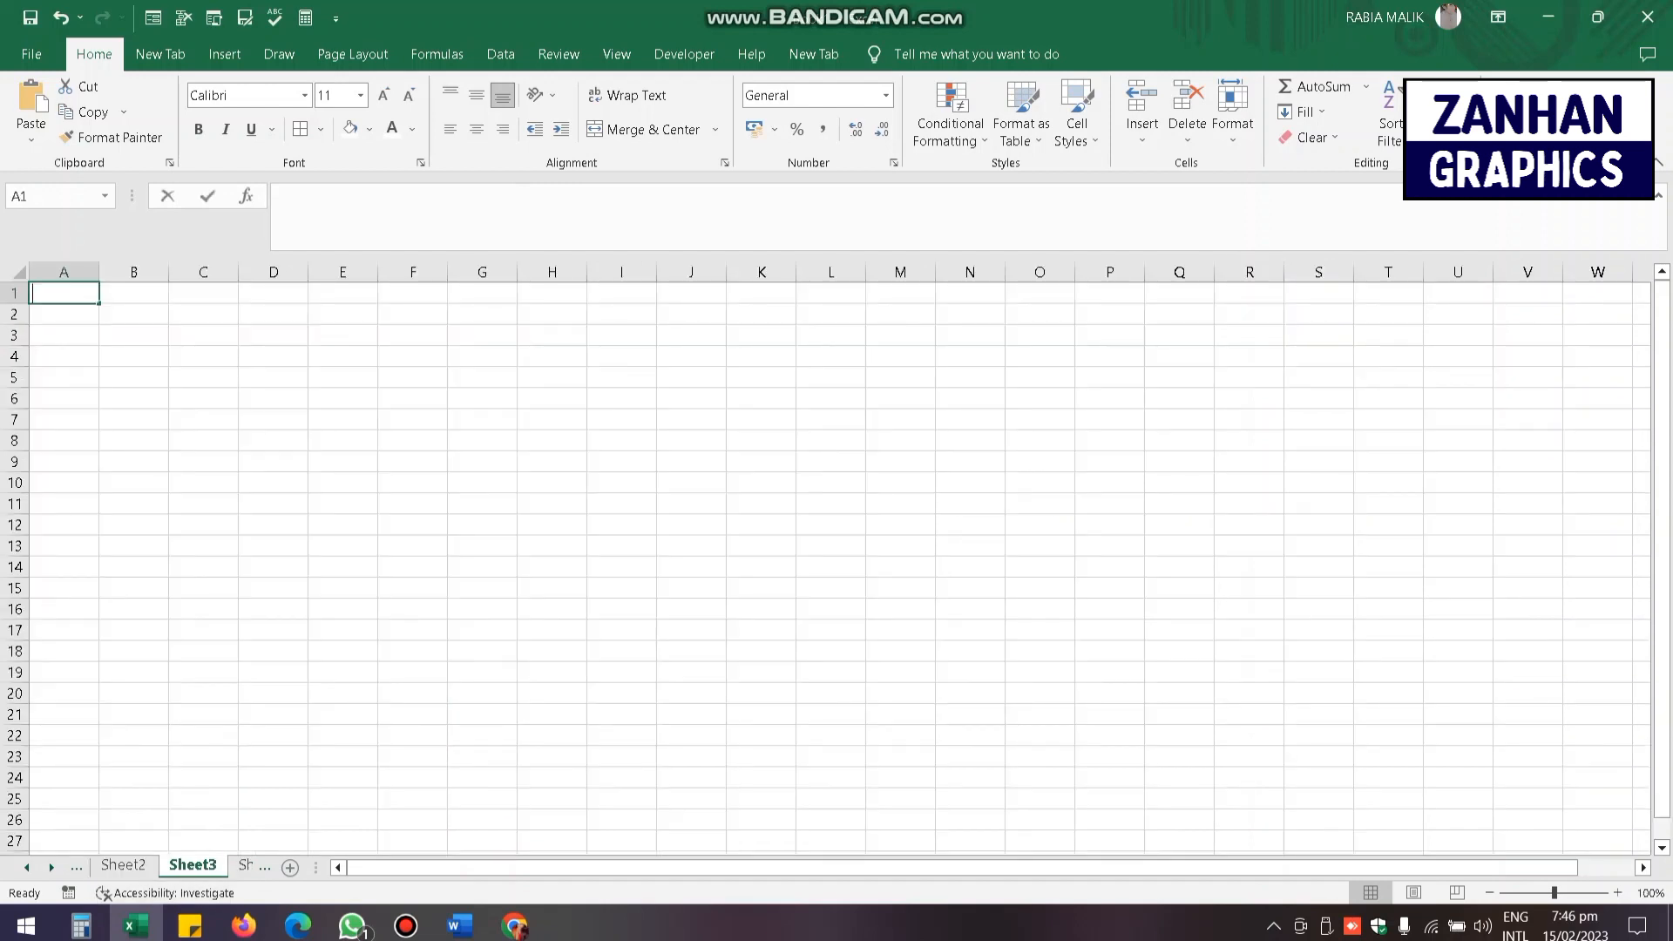
key(Return)
text(2)
key(Return)
text(3)
key(Return)
text(4 5)
key(Return)
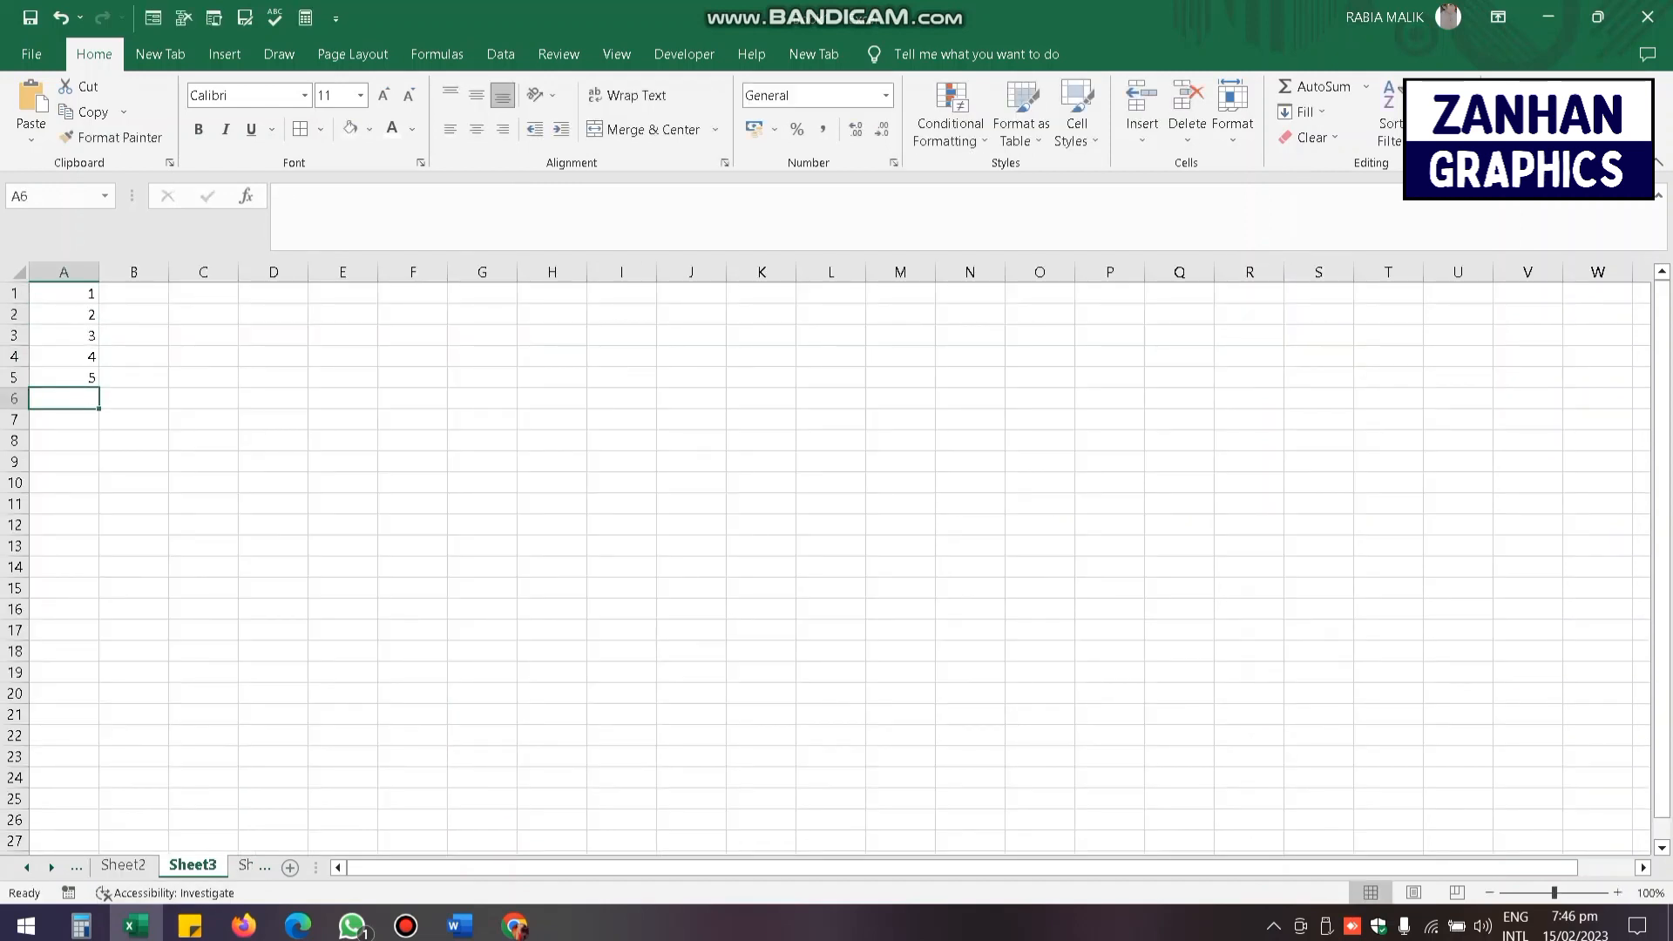
- Fill the value of A4 down to A14, and undo that fill
click(63, 357)
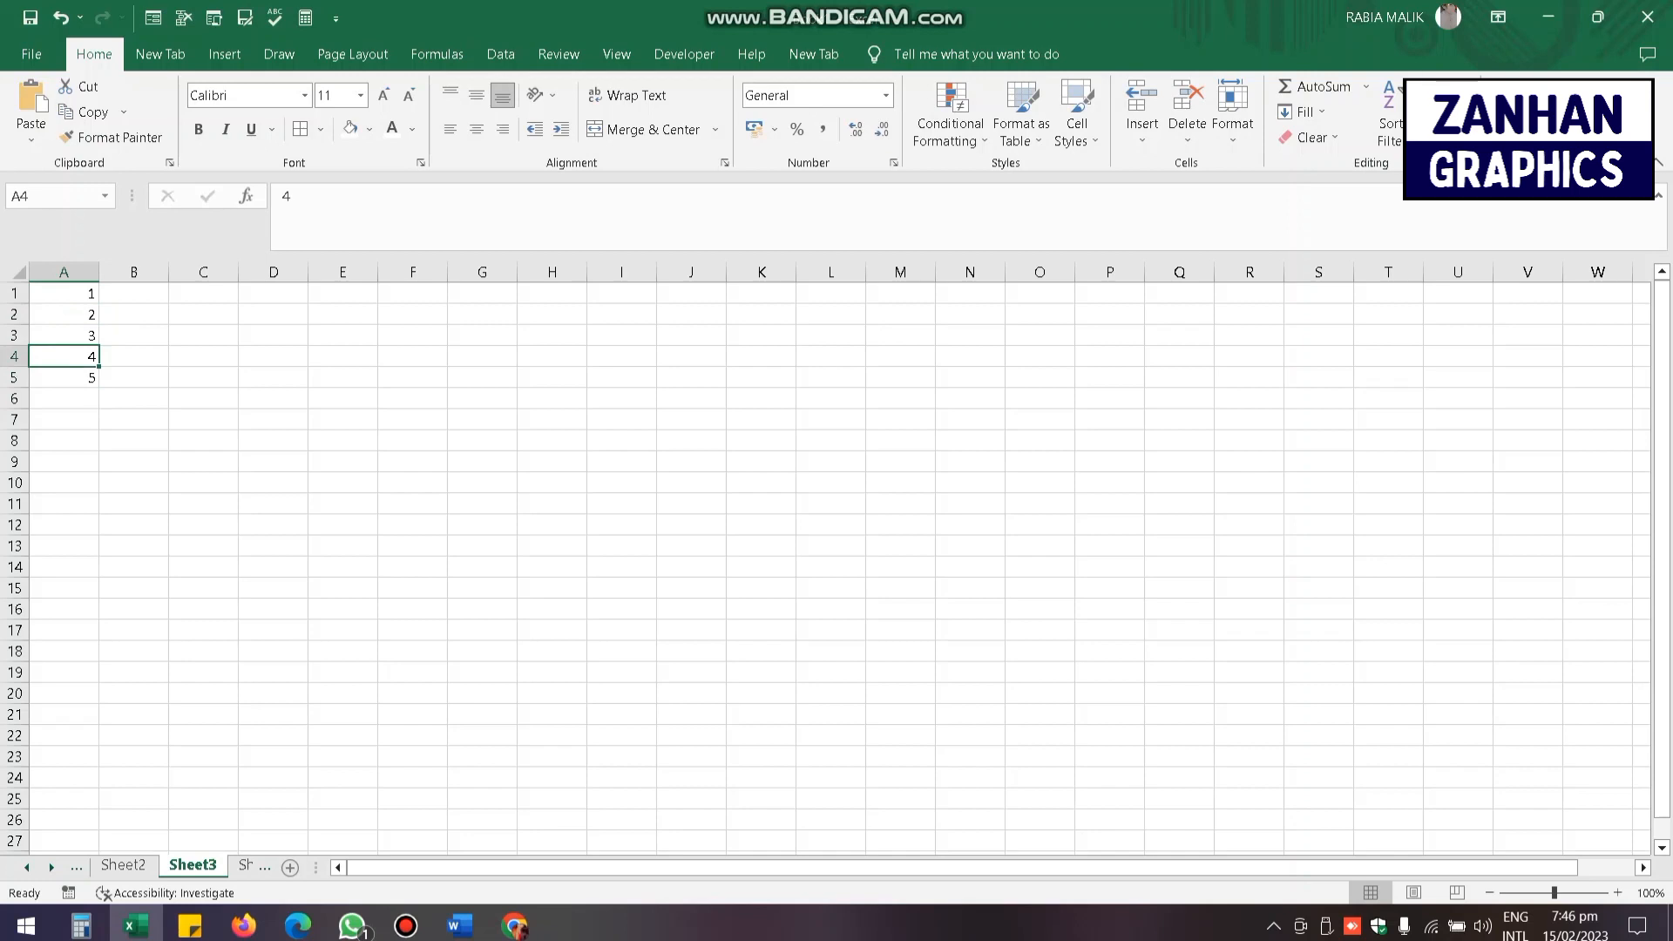
drag(99, 367, 97, 575)
click(133, 399)
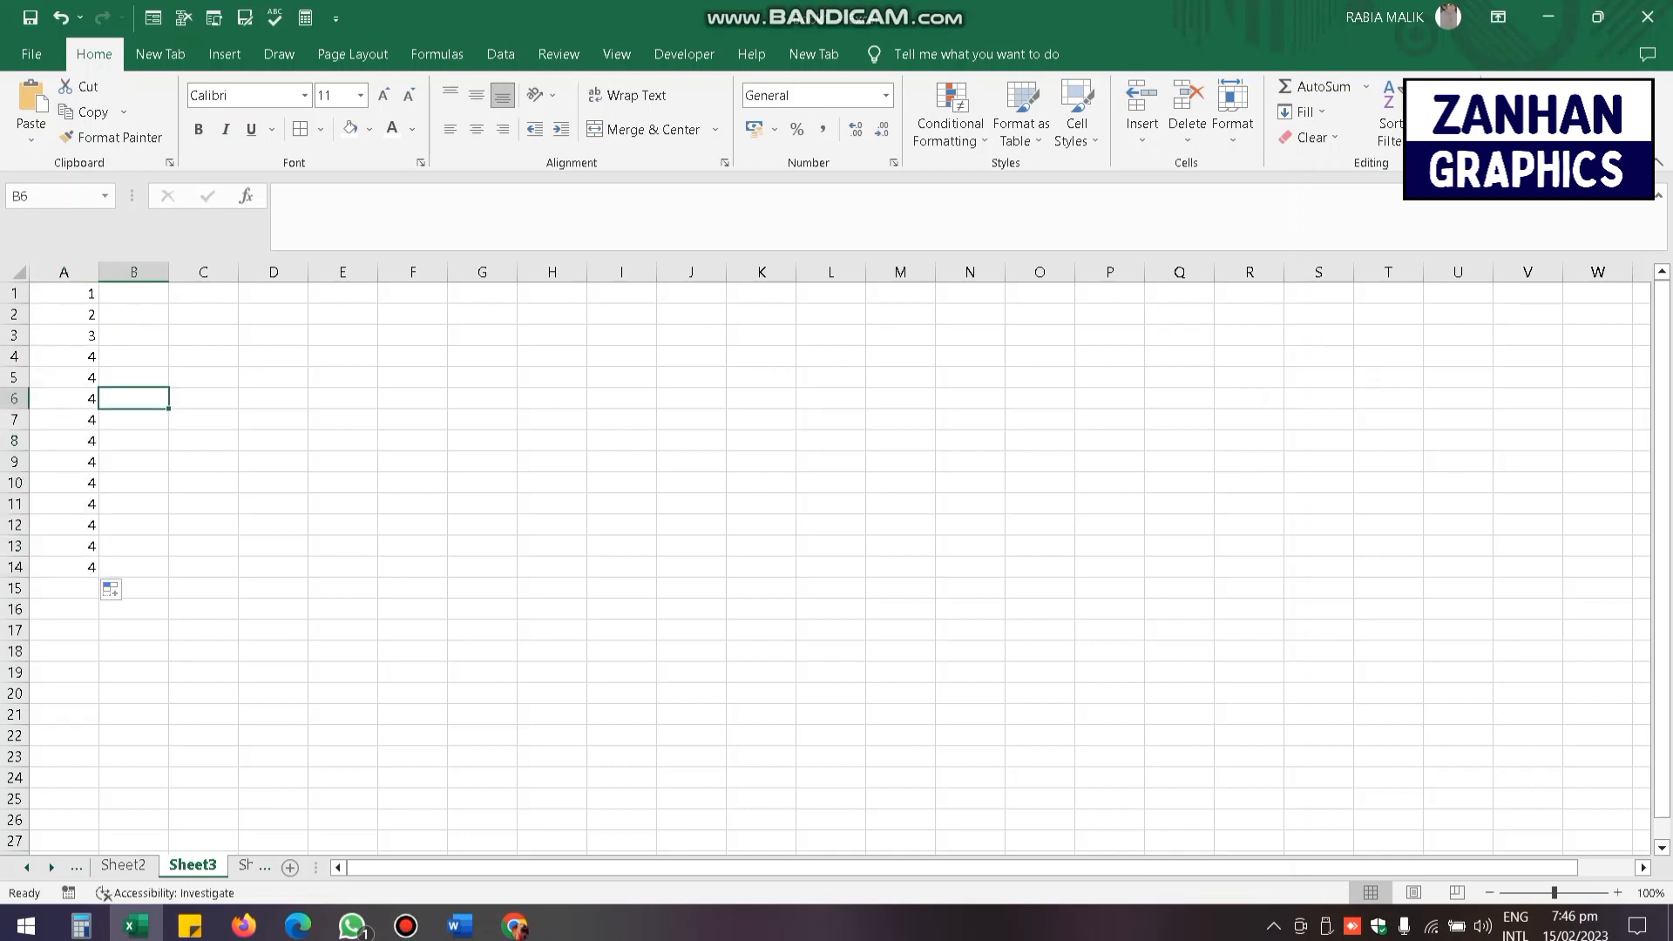
click(64, 335)
click(64, 357)
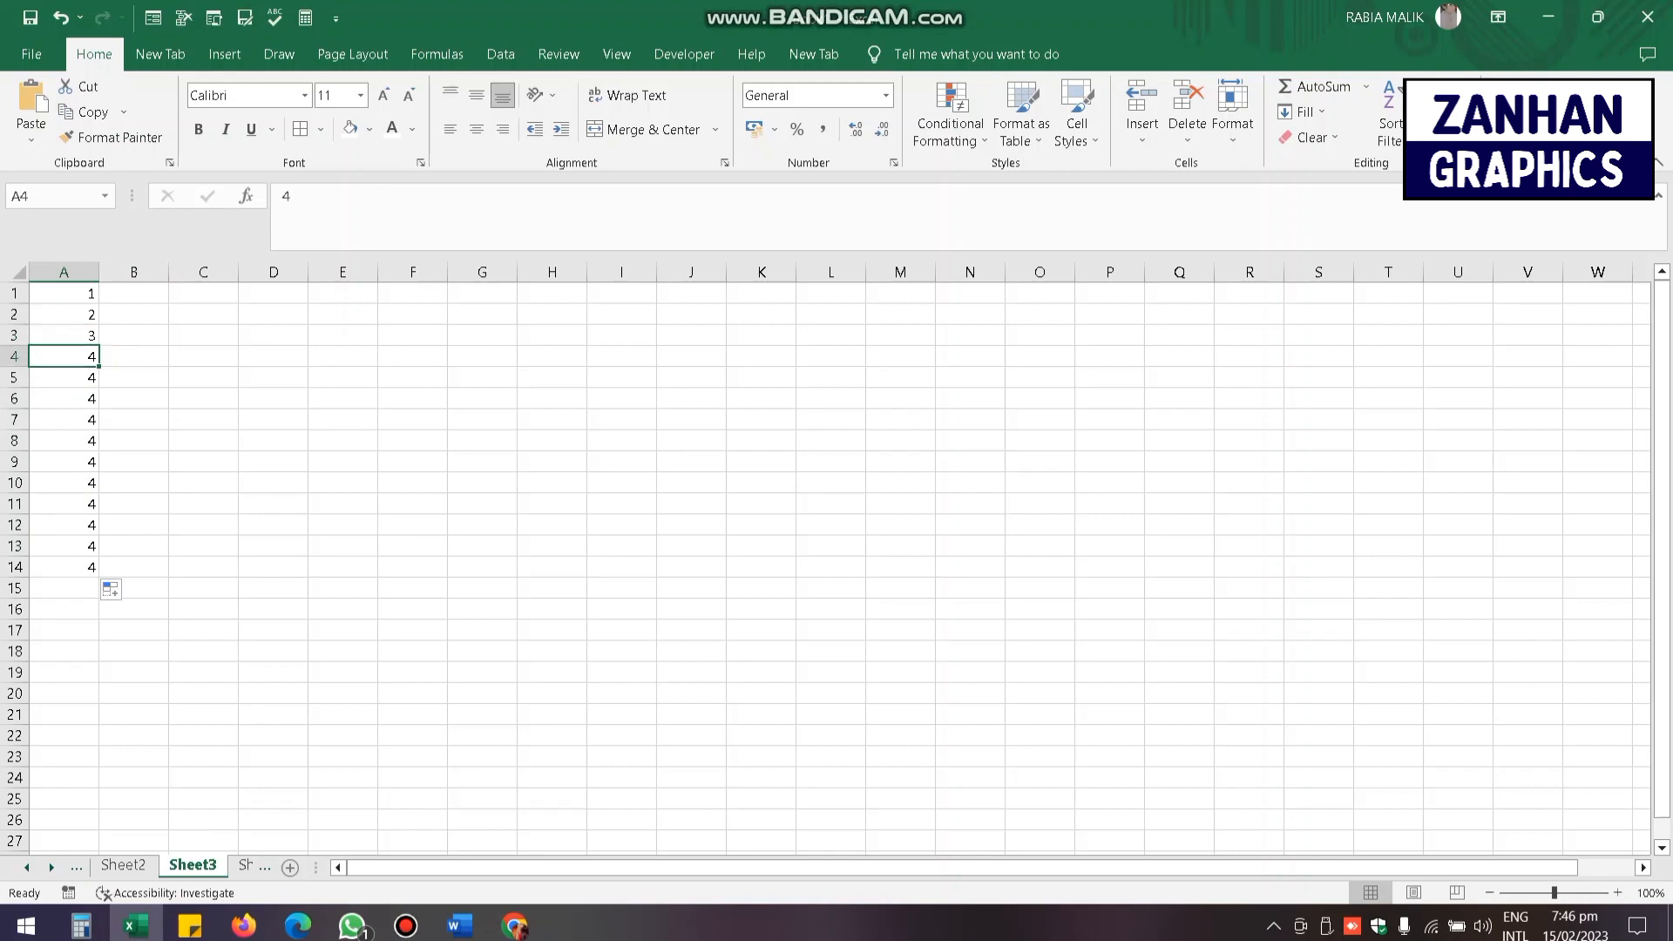
key(ctrl+z)
click(63, 399)
- Demonstrate selecting A1:A5, extending a selection from A1 across to H5, and shrinking it to A1:C5
click(64, 294)
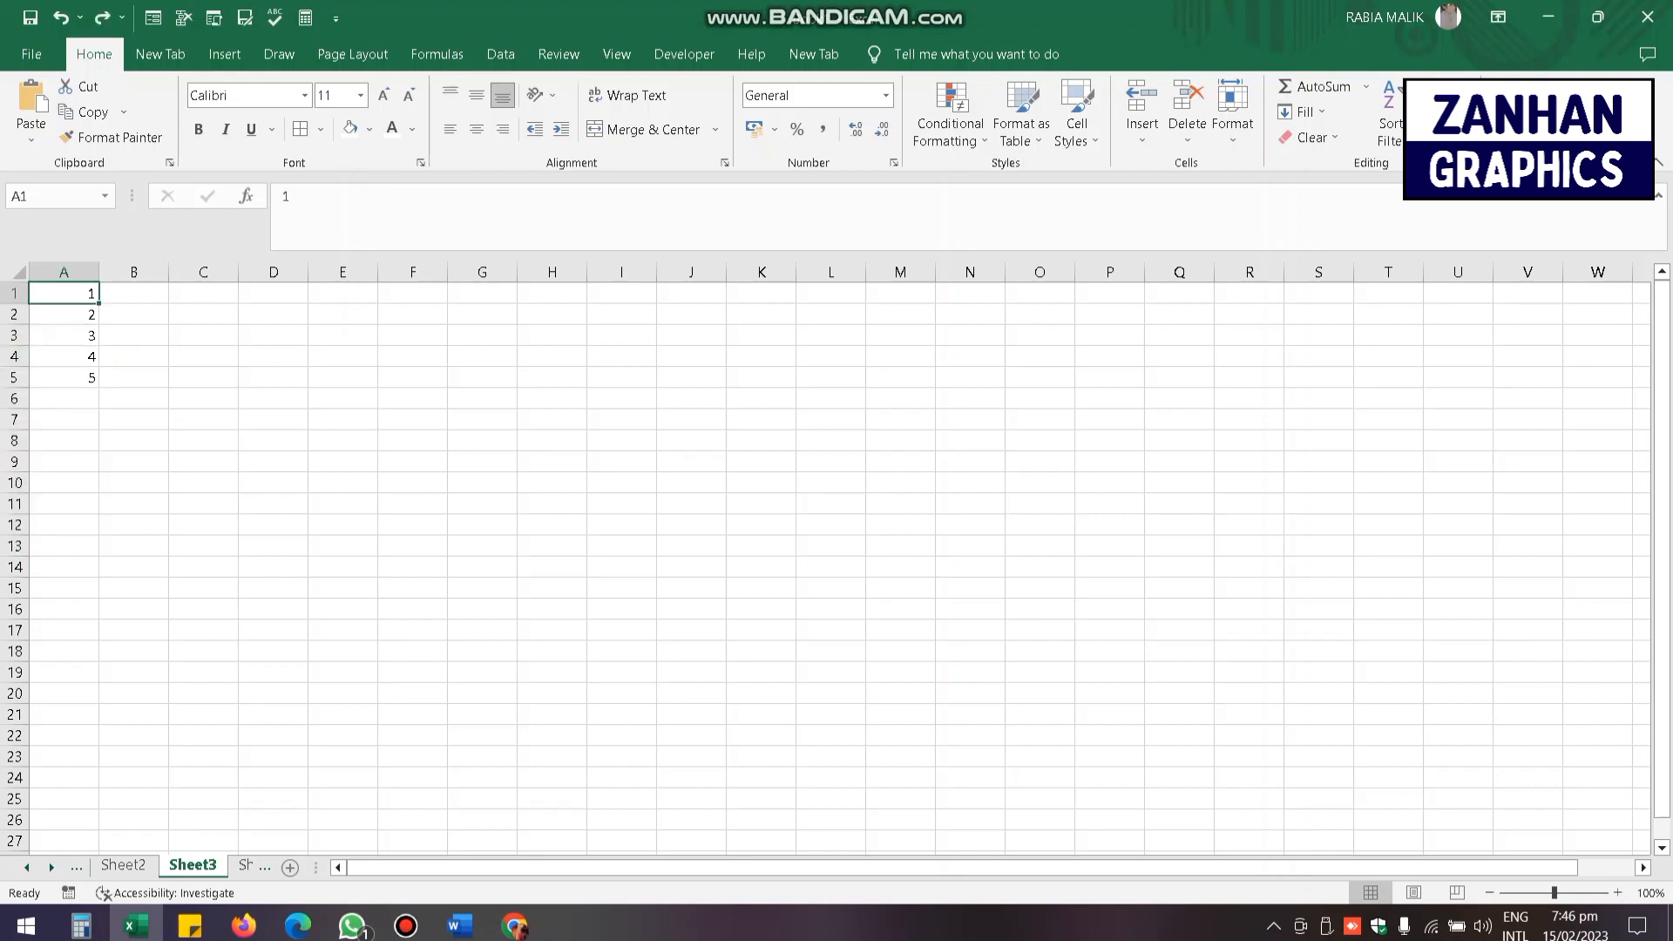
drag(64, 294, 63, 377)
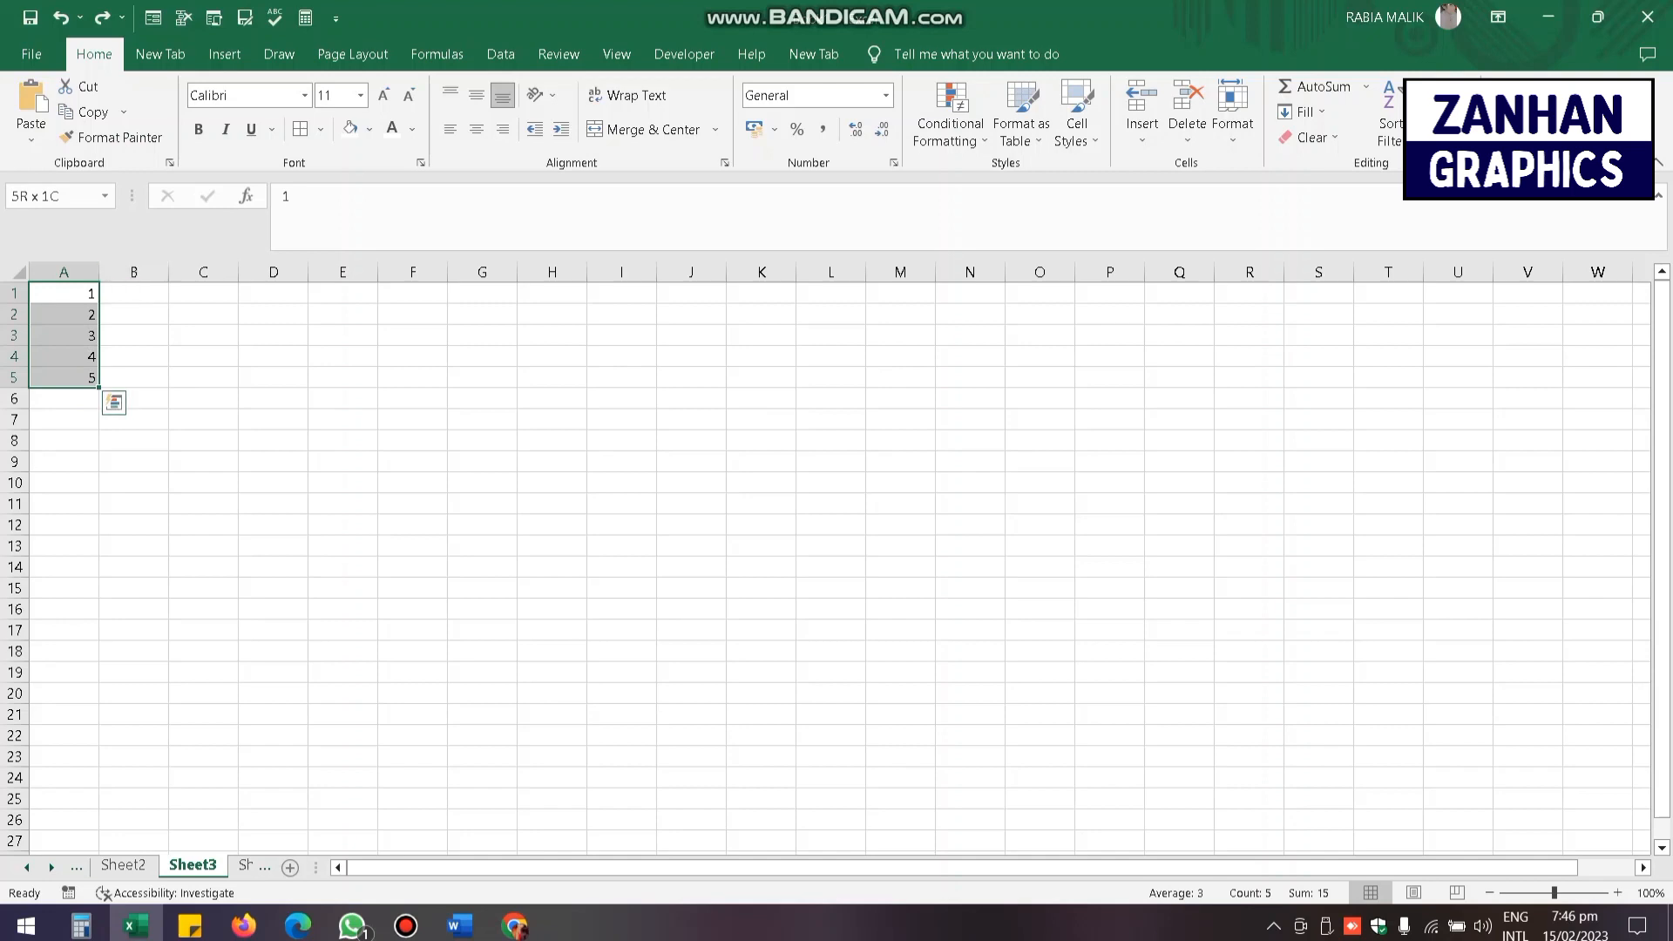
click(133, 315)
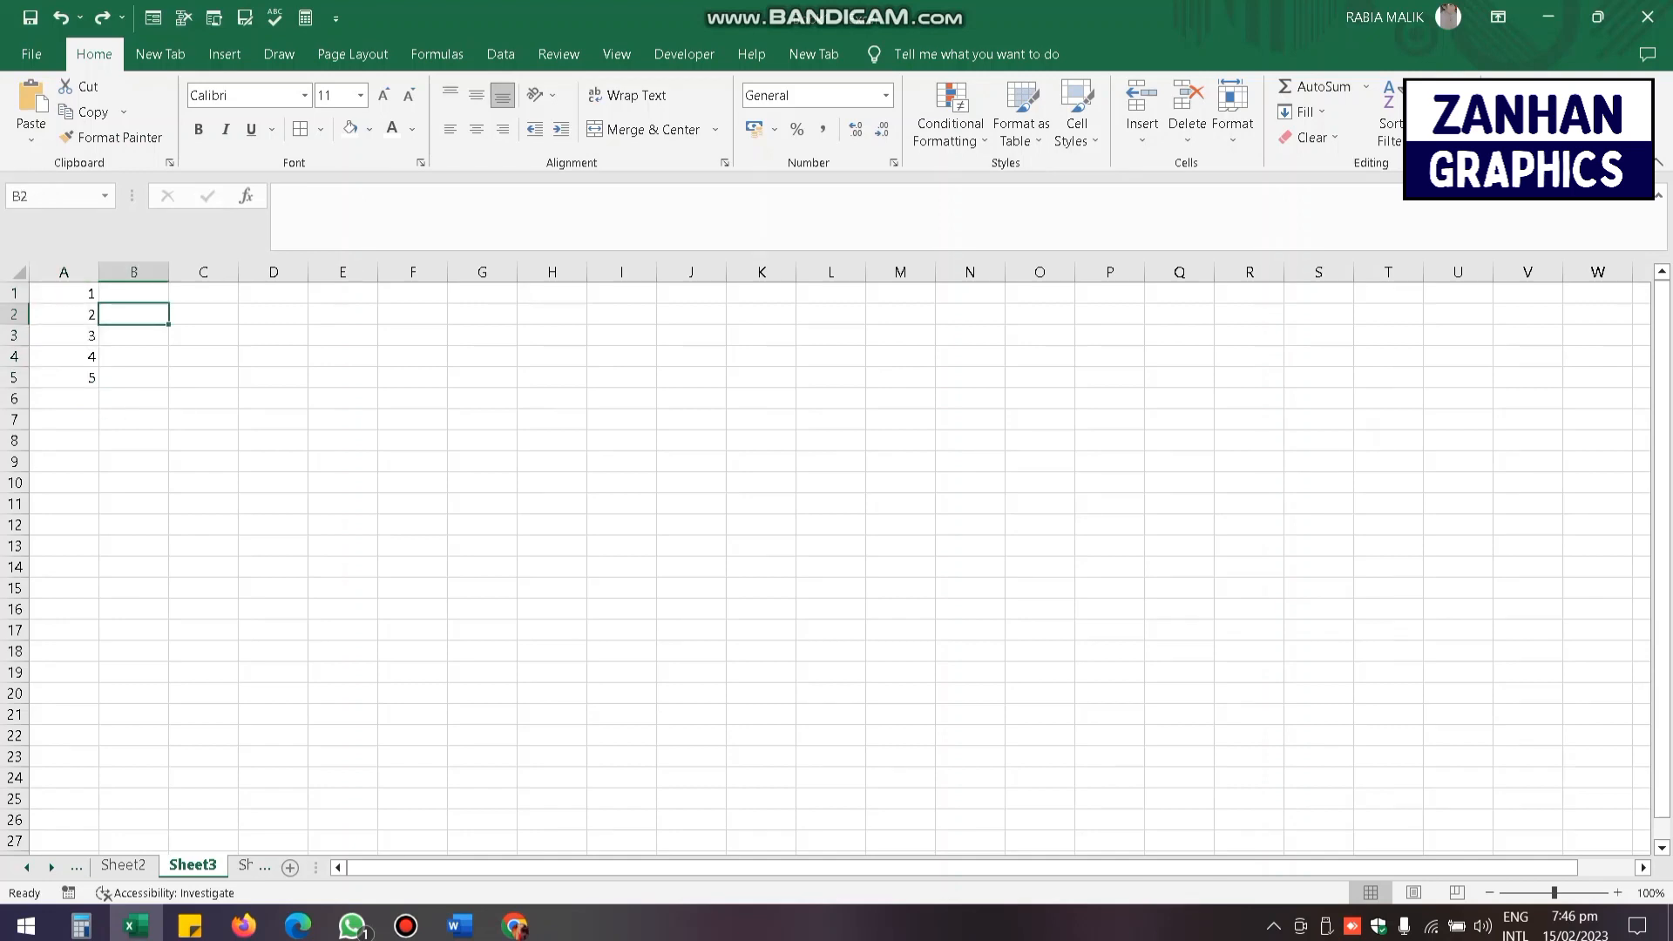
click(63, 293)
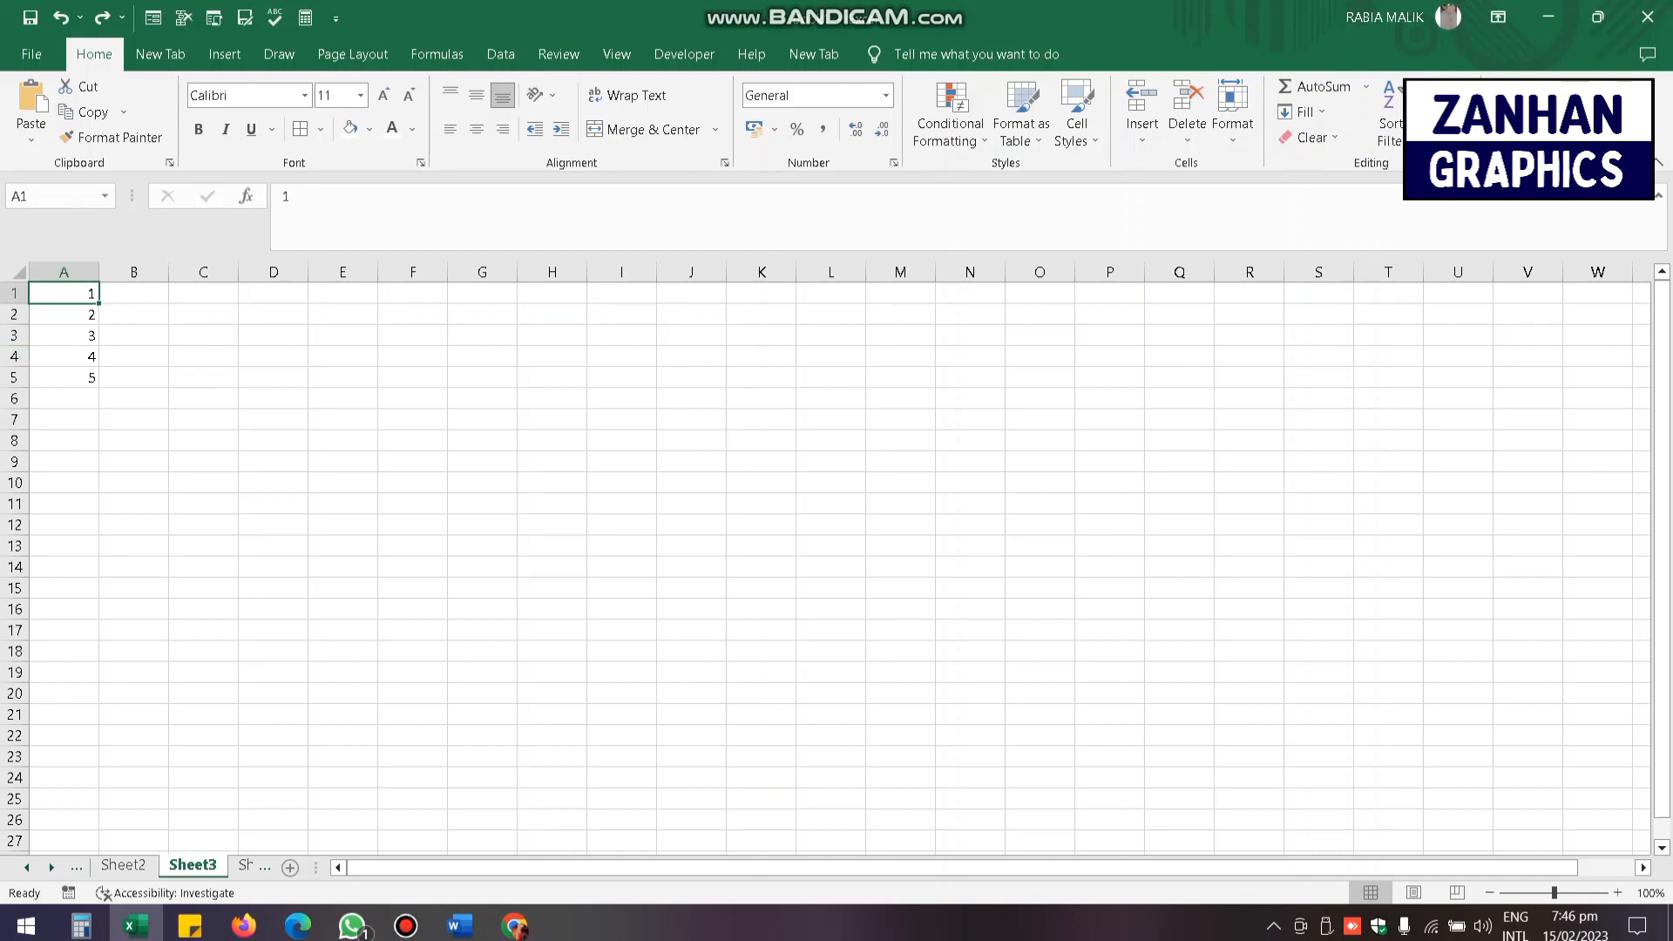
drag(64, 294, 552, 377)
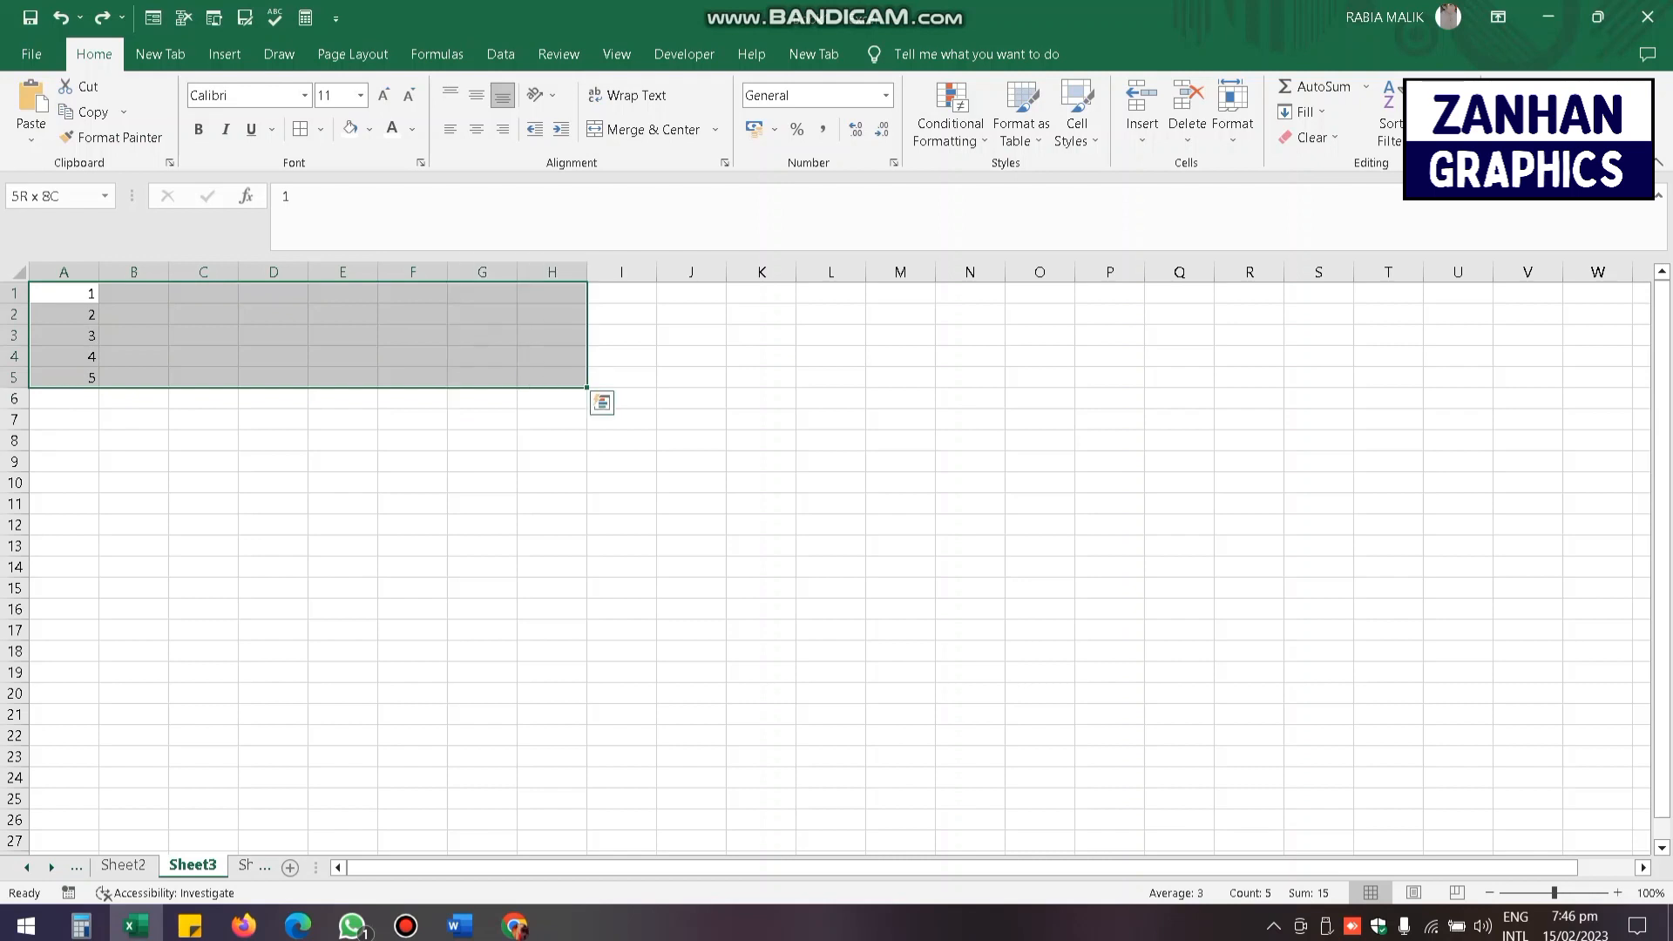
key(shift+Left)
key(shift+Left)
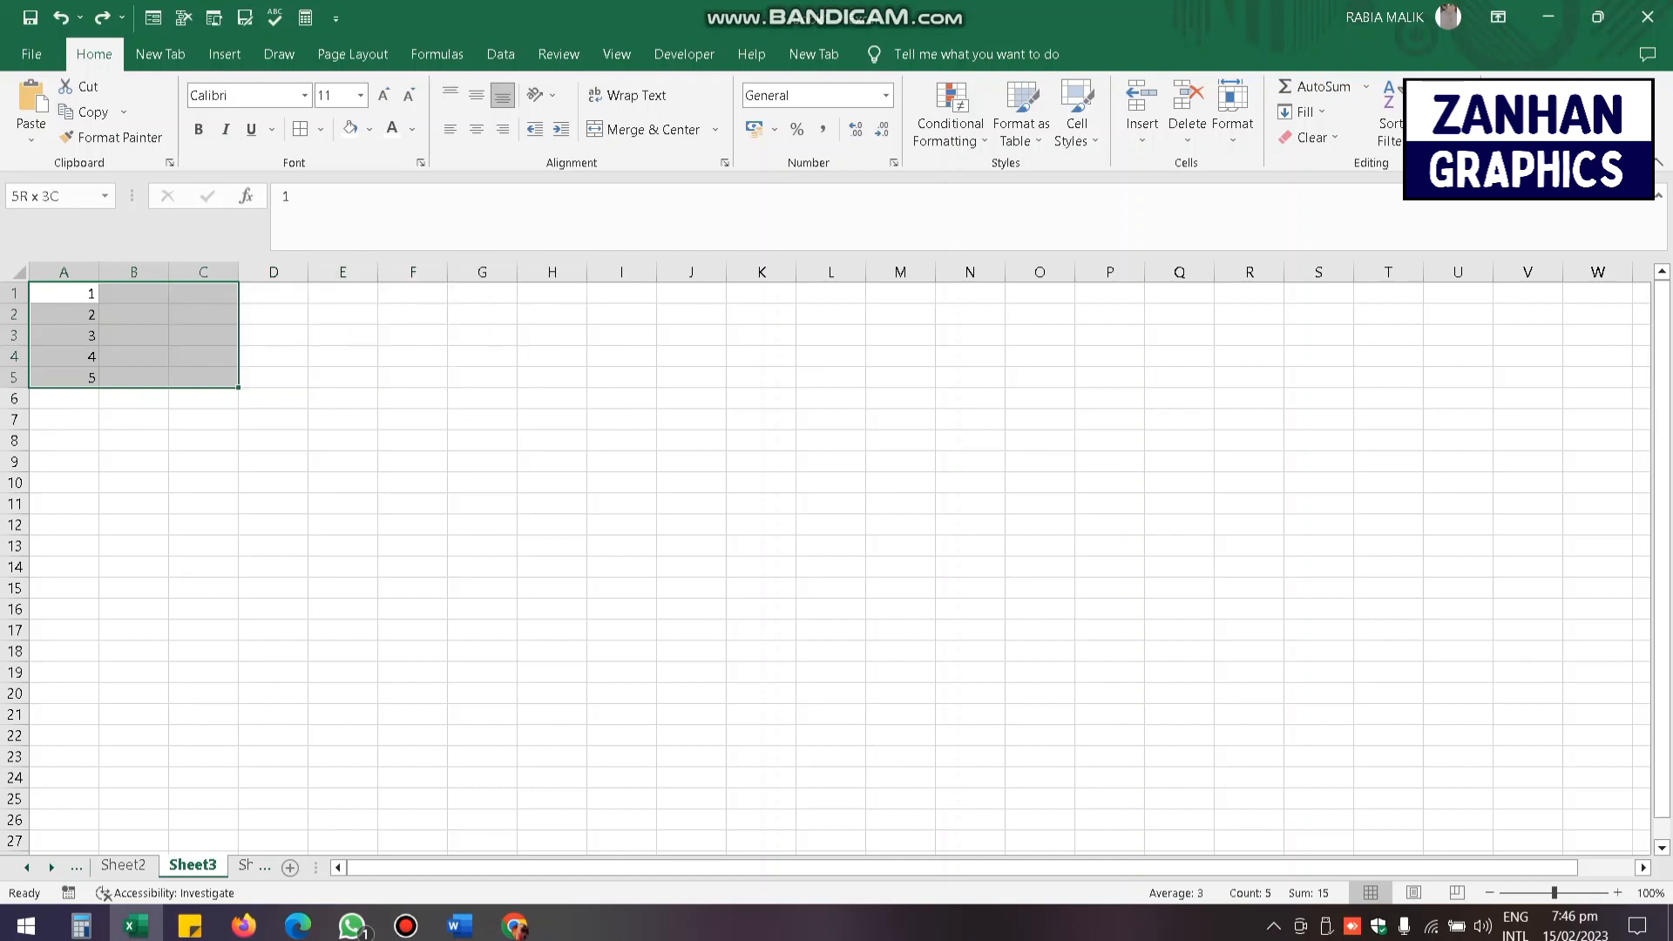
- Demonstrate extending the selection cell by cell down and across to A1:H12, and clear the selection
key(shift+Down)
key(shift+Down)
key(shift+Down)
key(shift+Down)
key(shift+Down)
key(shift+Right)
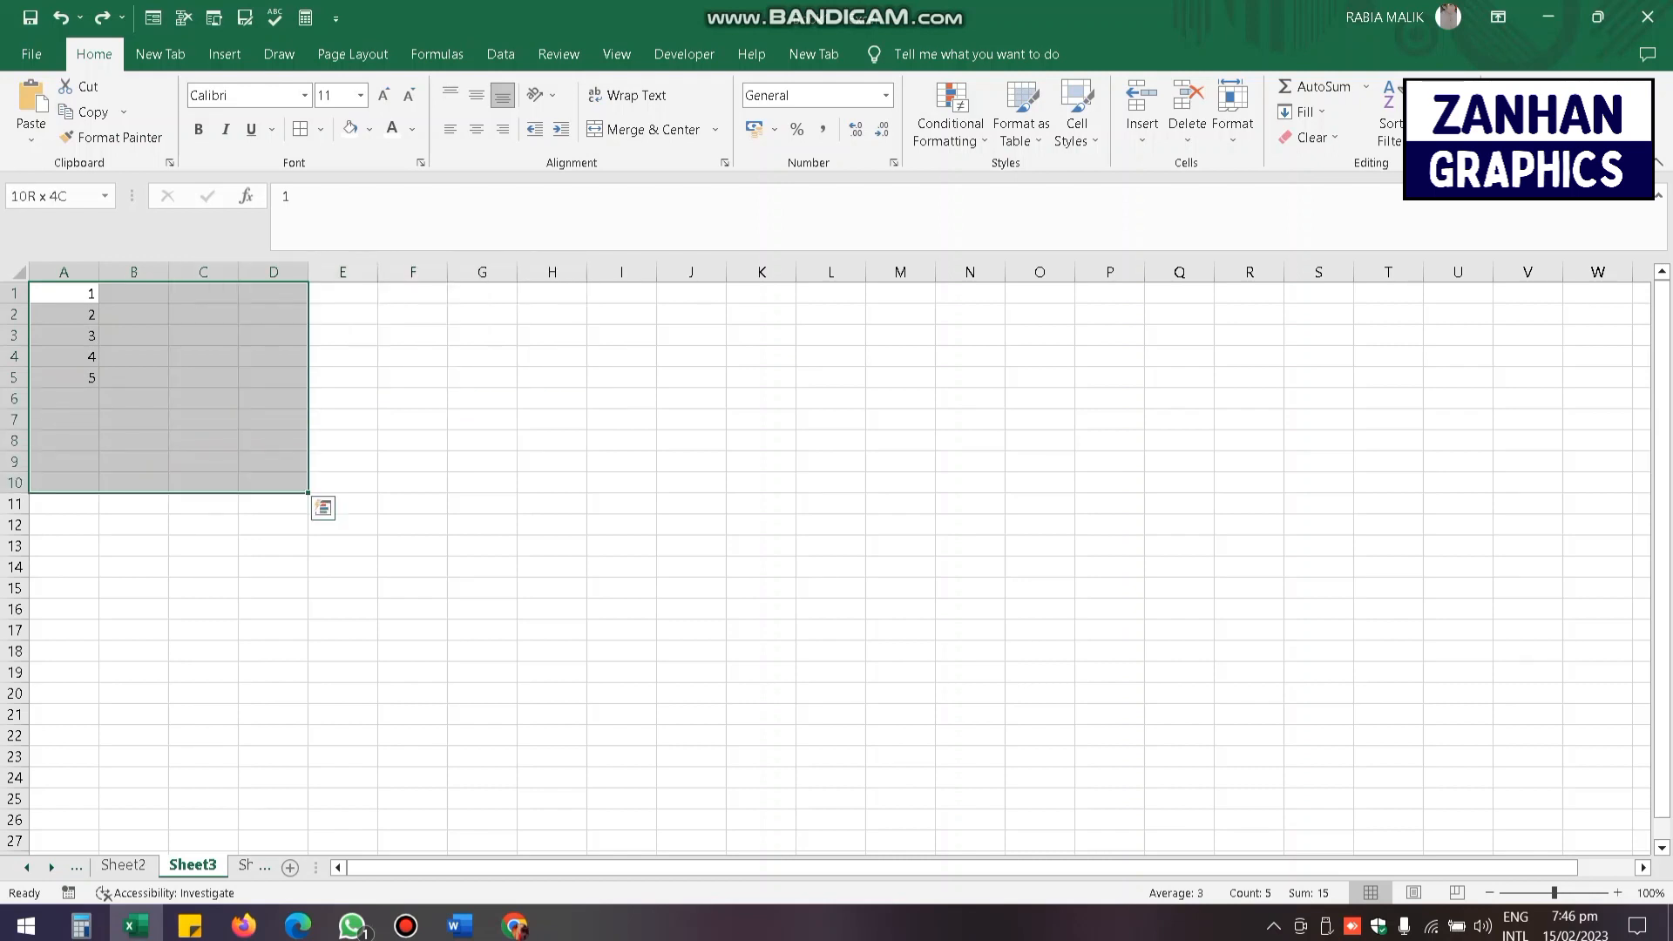
key(shift+Right)
key(shift+Right)
key(shift+Down)
key(shift+Right)
key(shift+Down)
key(shift+Up)
key(shift+Right)
key(shift+Down)
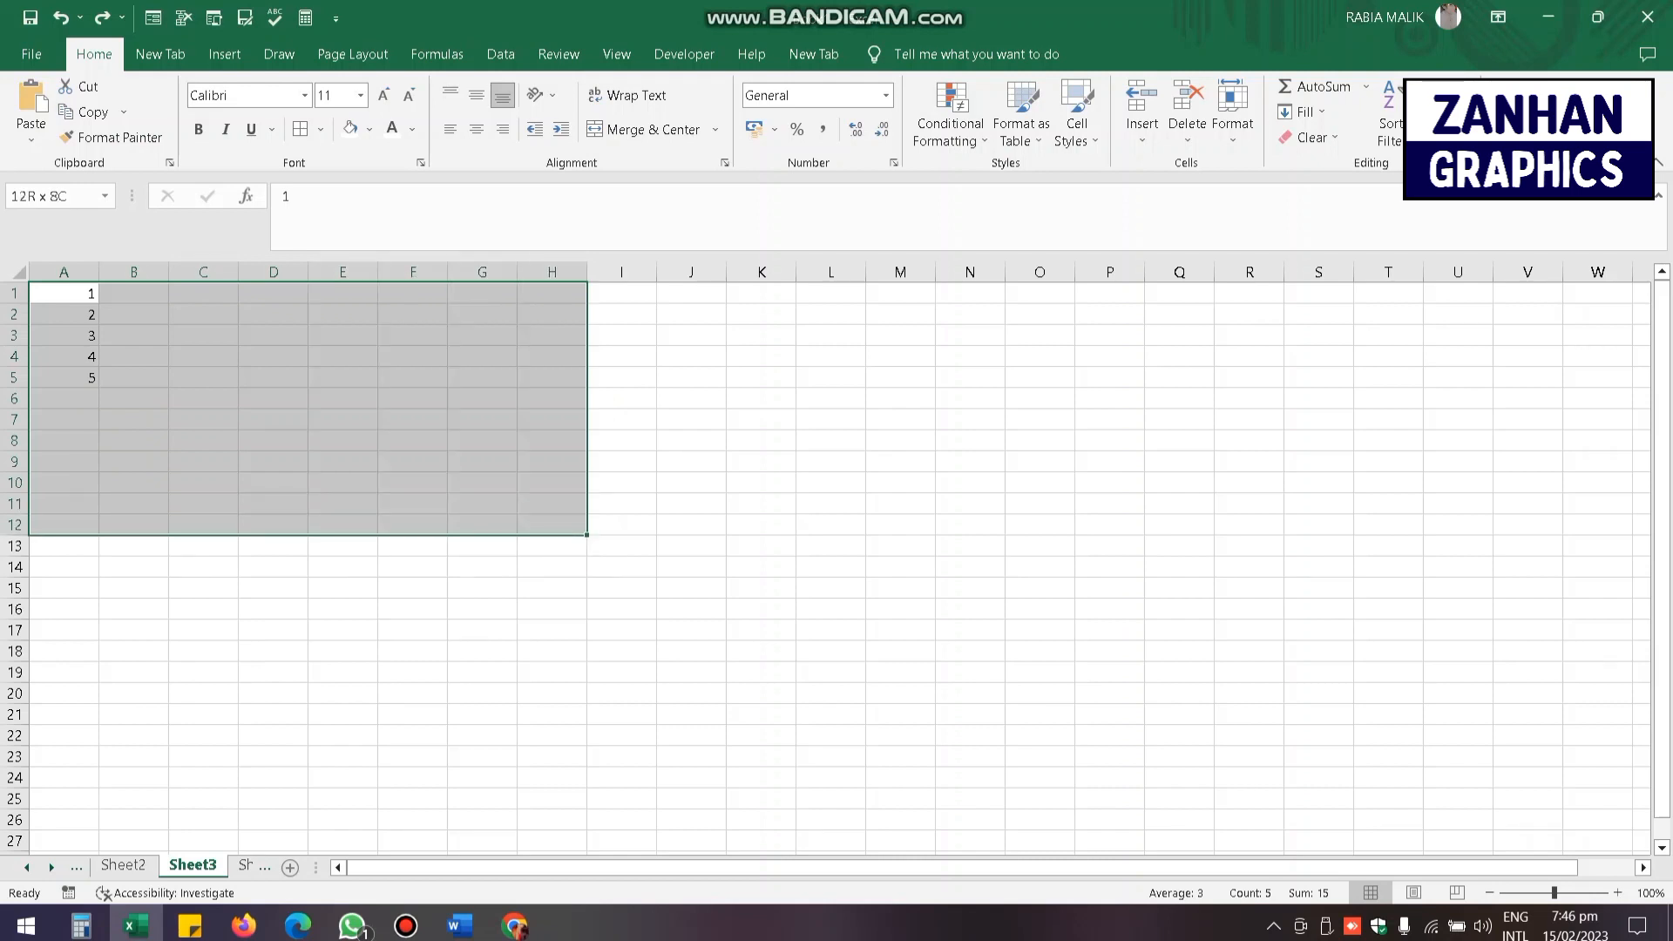
click(273, 568)
- Fill the value 1 from A1 down to A6, replacing the number series
click(64, 294)
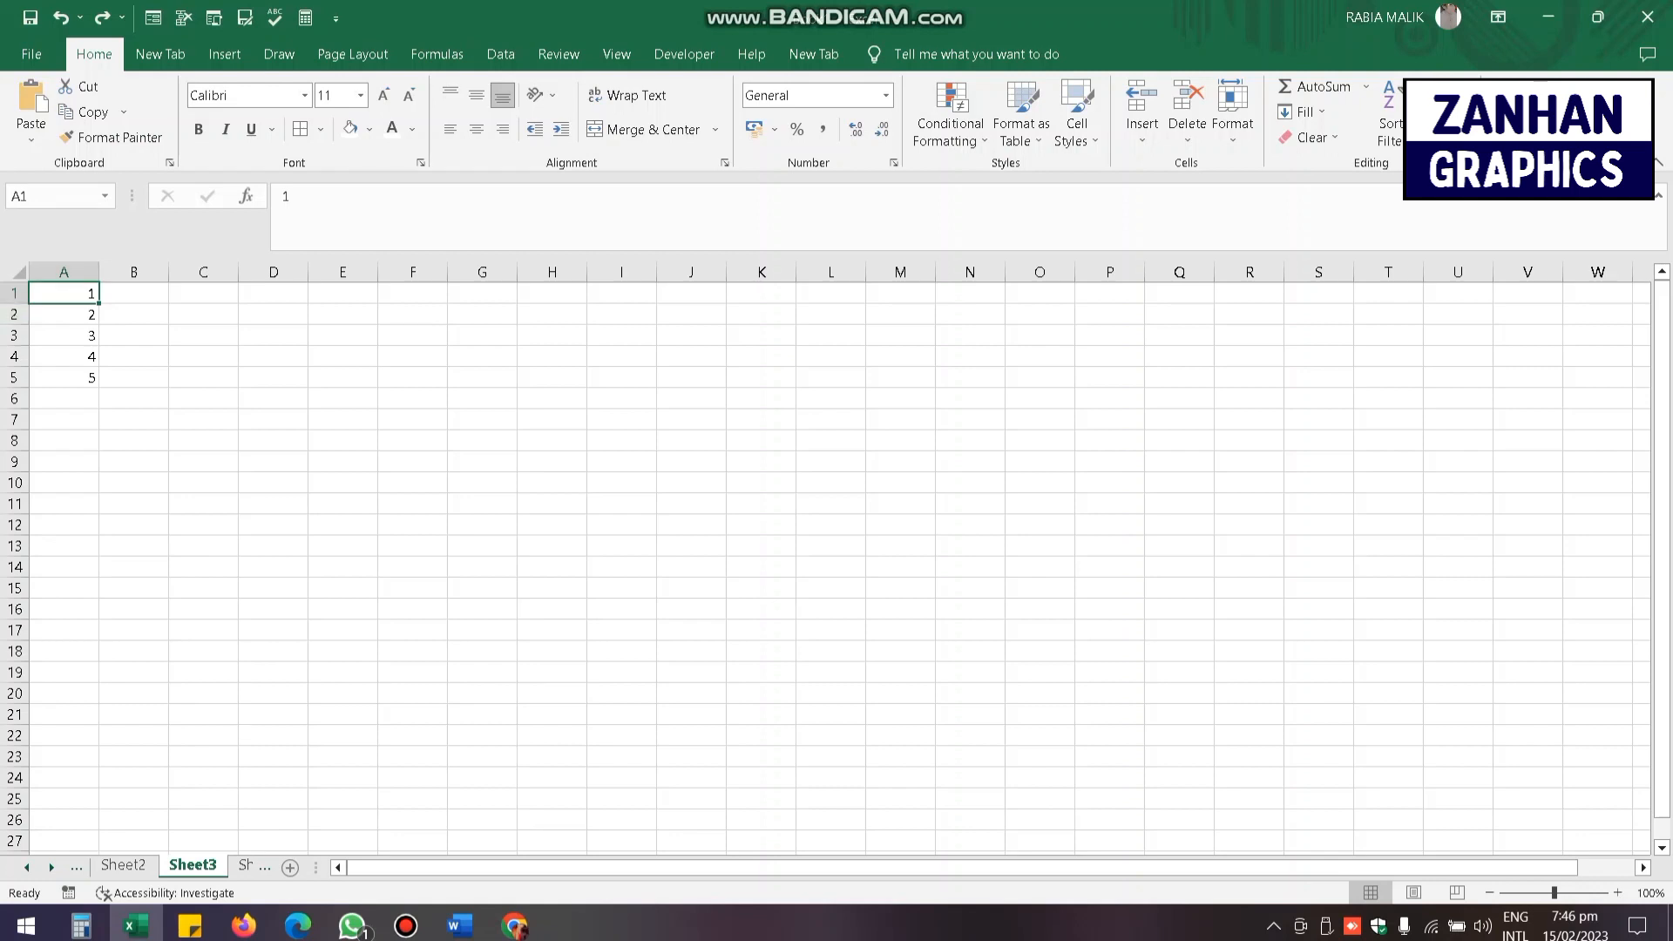
click(134, 315)
click(64, 293)
drag(98, 302, 92, 402)
click(342, 357)
- Demonstrate selecting the whole of column A and extending a selection from A1 to D23, and clear the selection
click(64, 272)
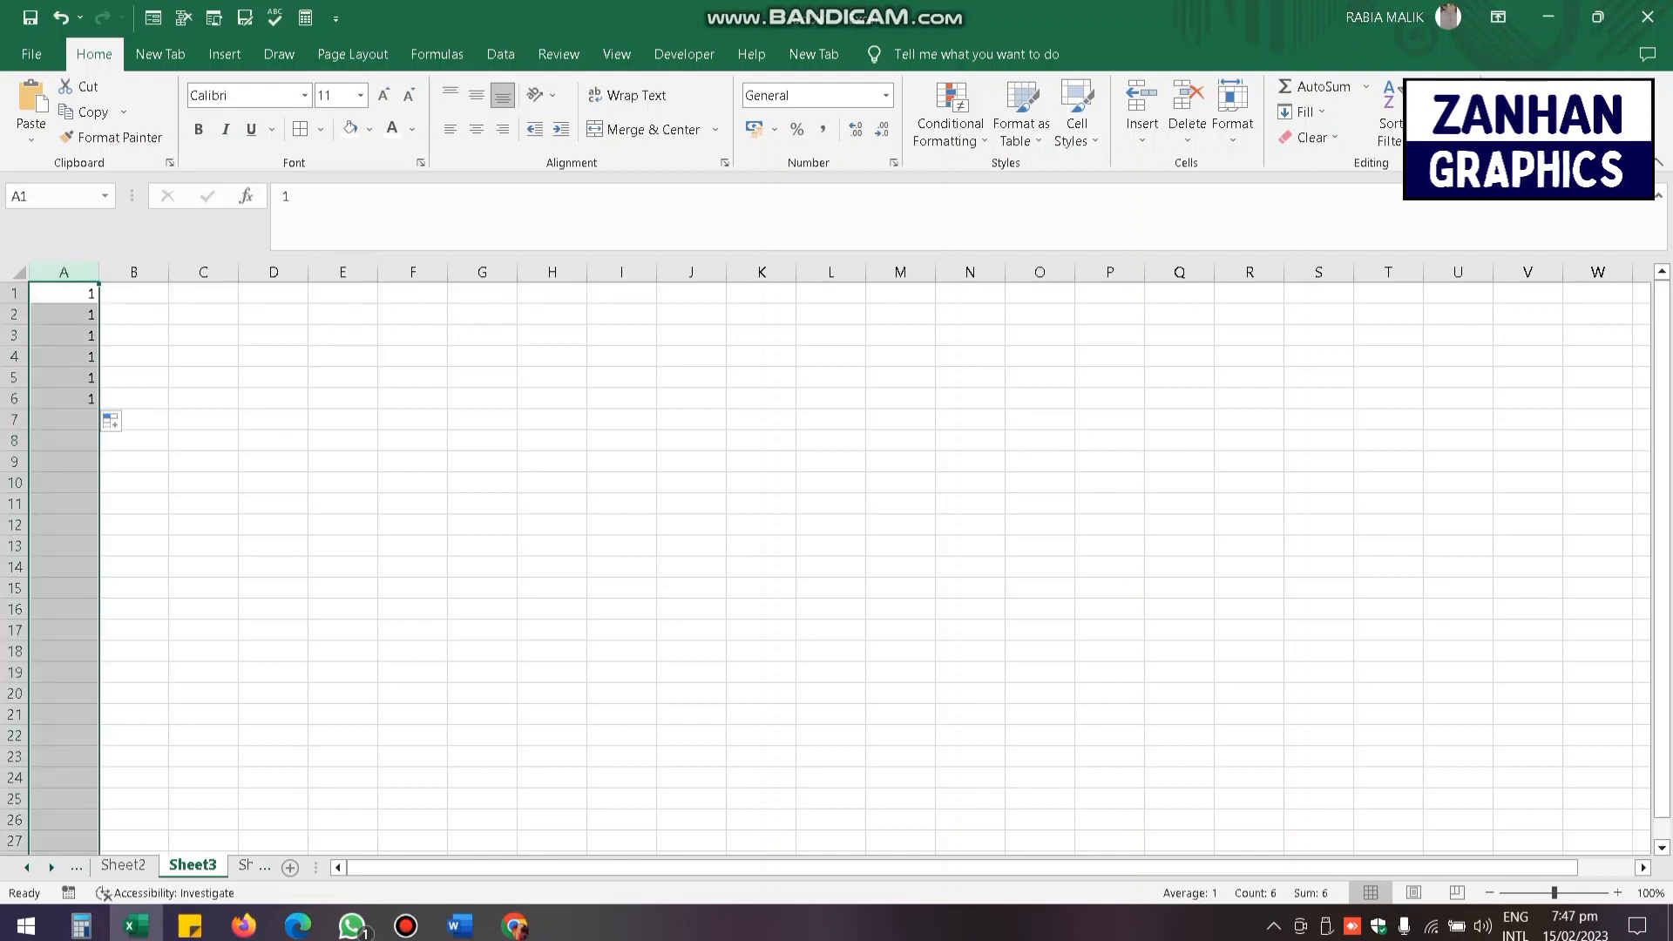
drag(204, 714, 203, 652)
click(63, 293)
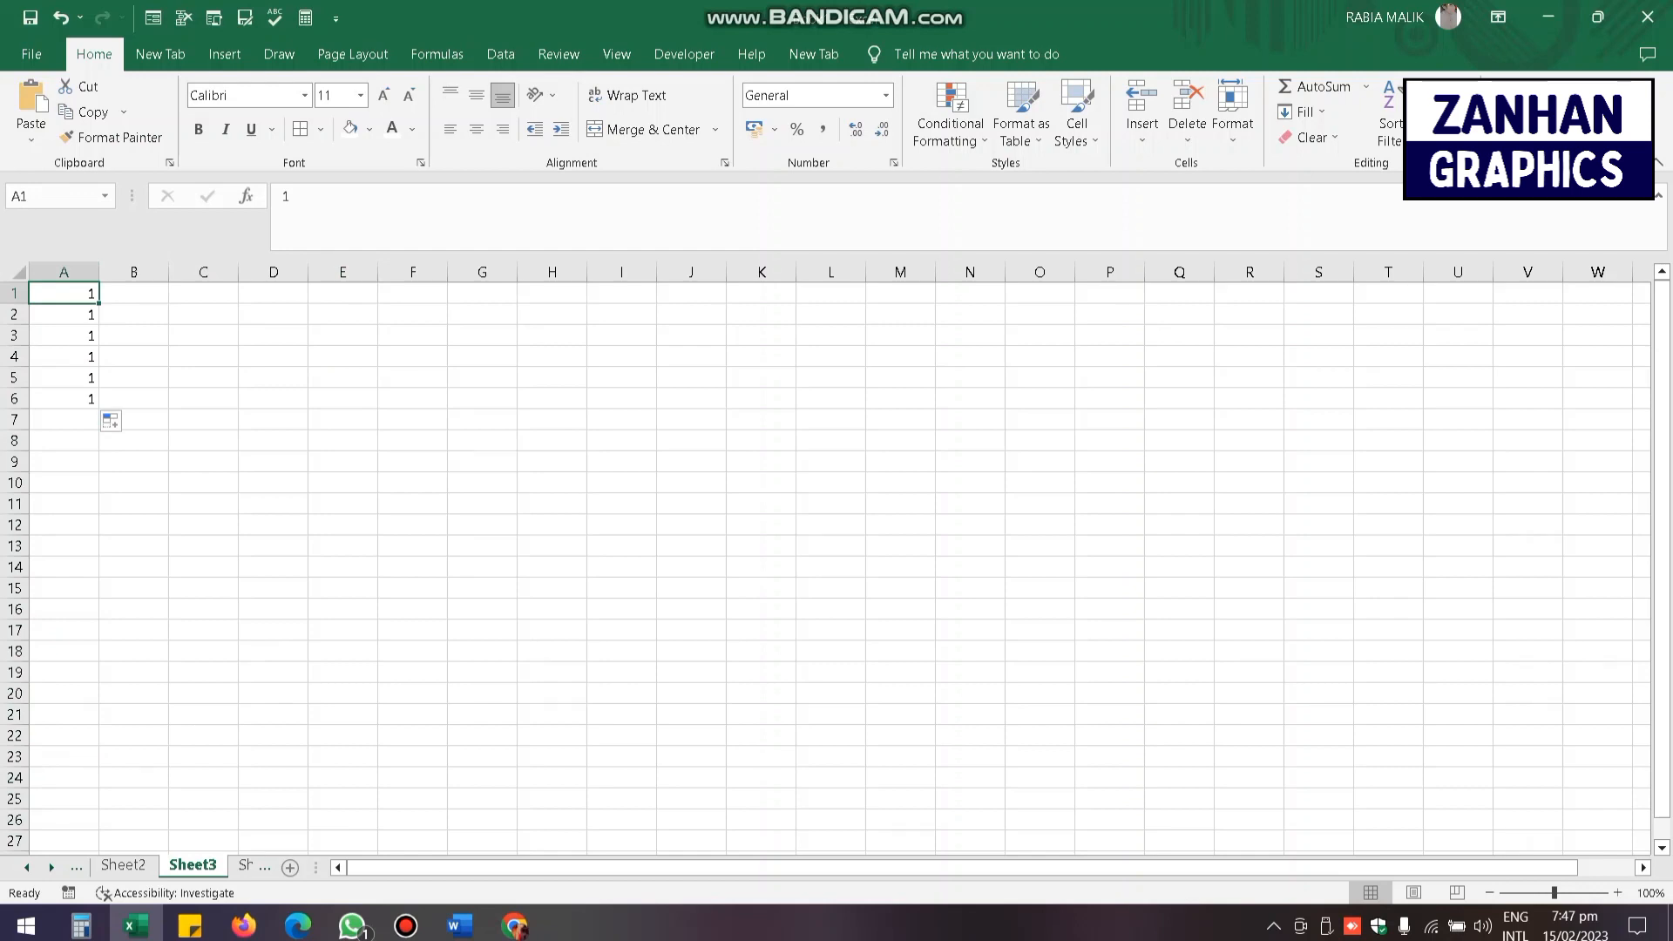
shift+click(69, 400)
shift+click(273, 757)
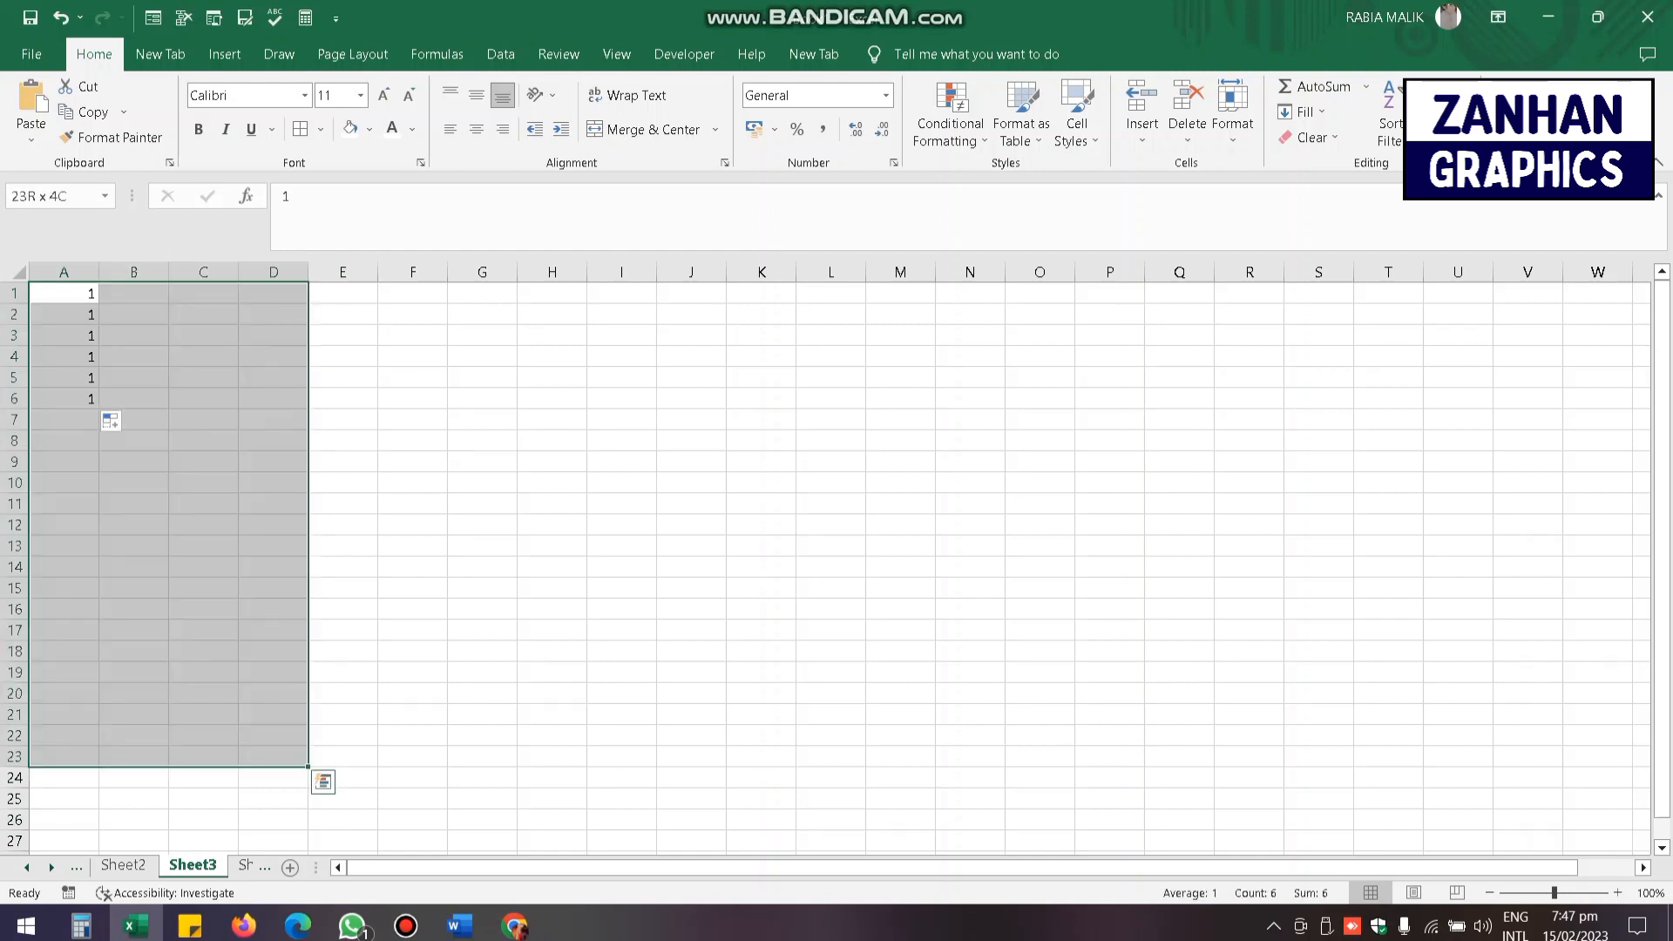
click(134, 441)
click(412, 462)
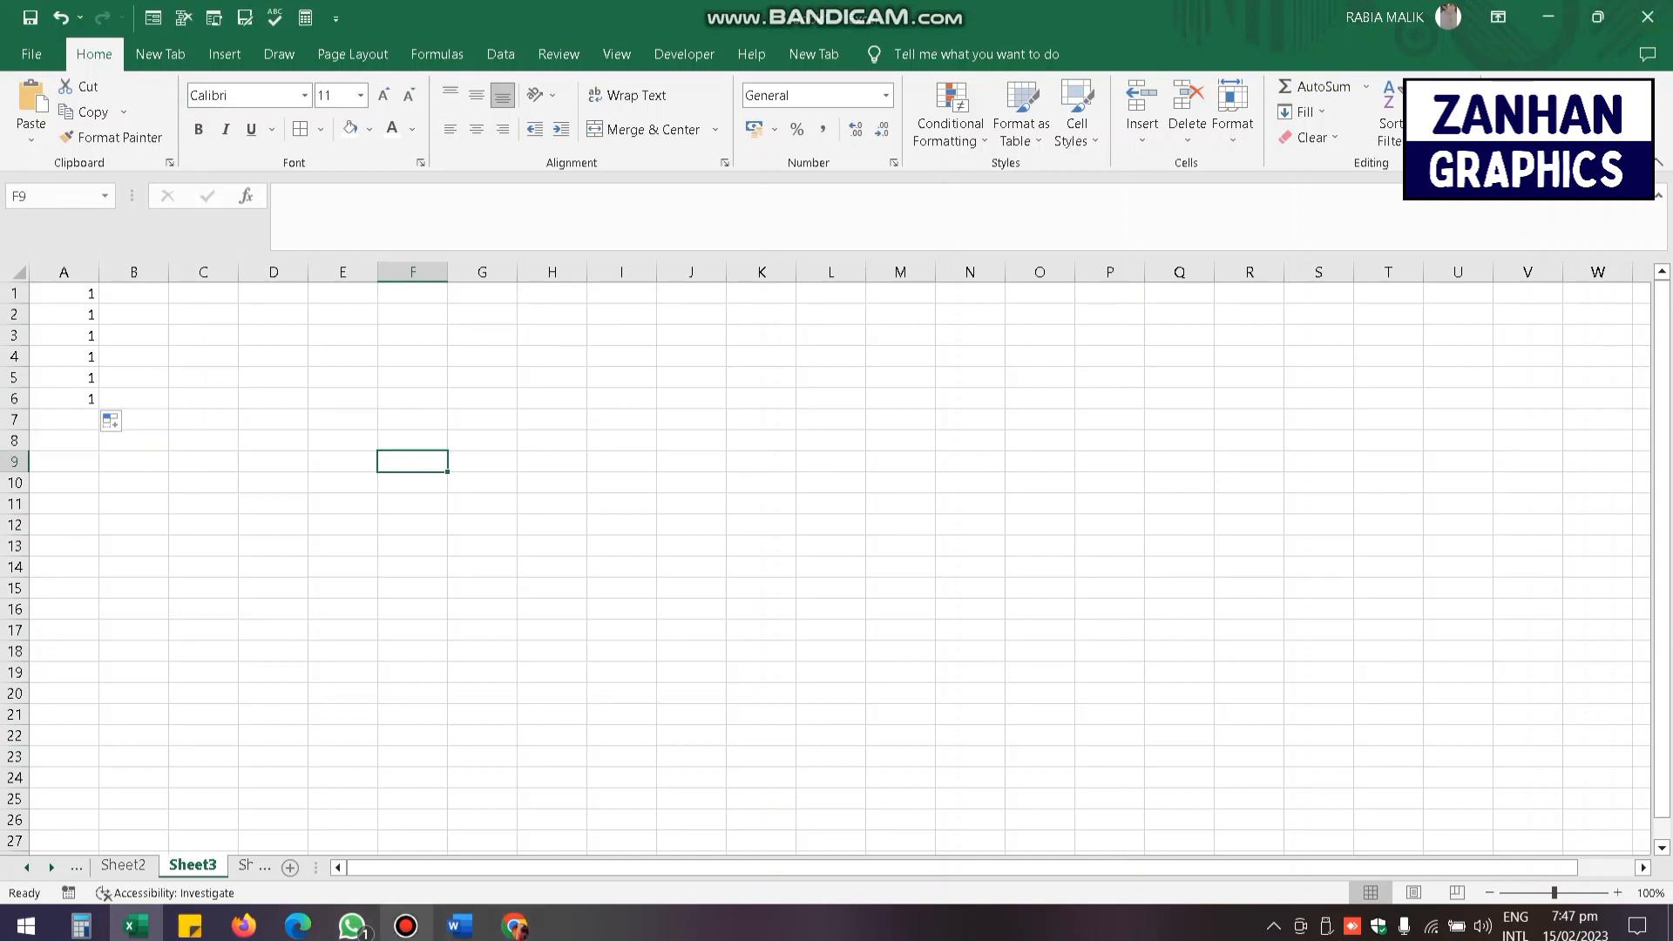
click(406, 925)
click(406, 925)
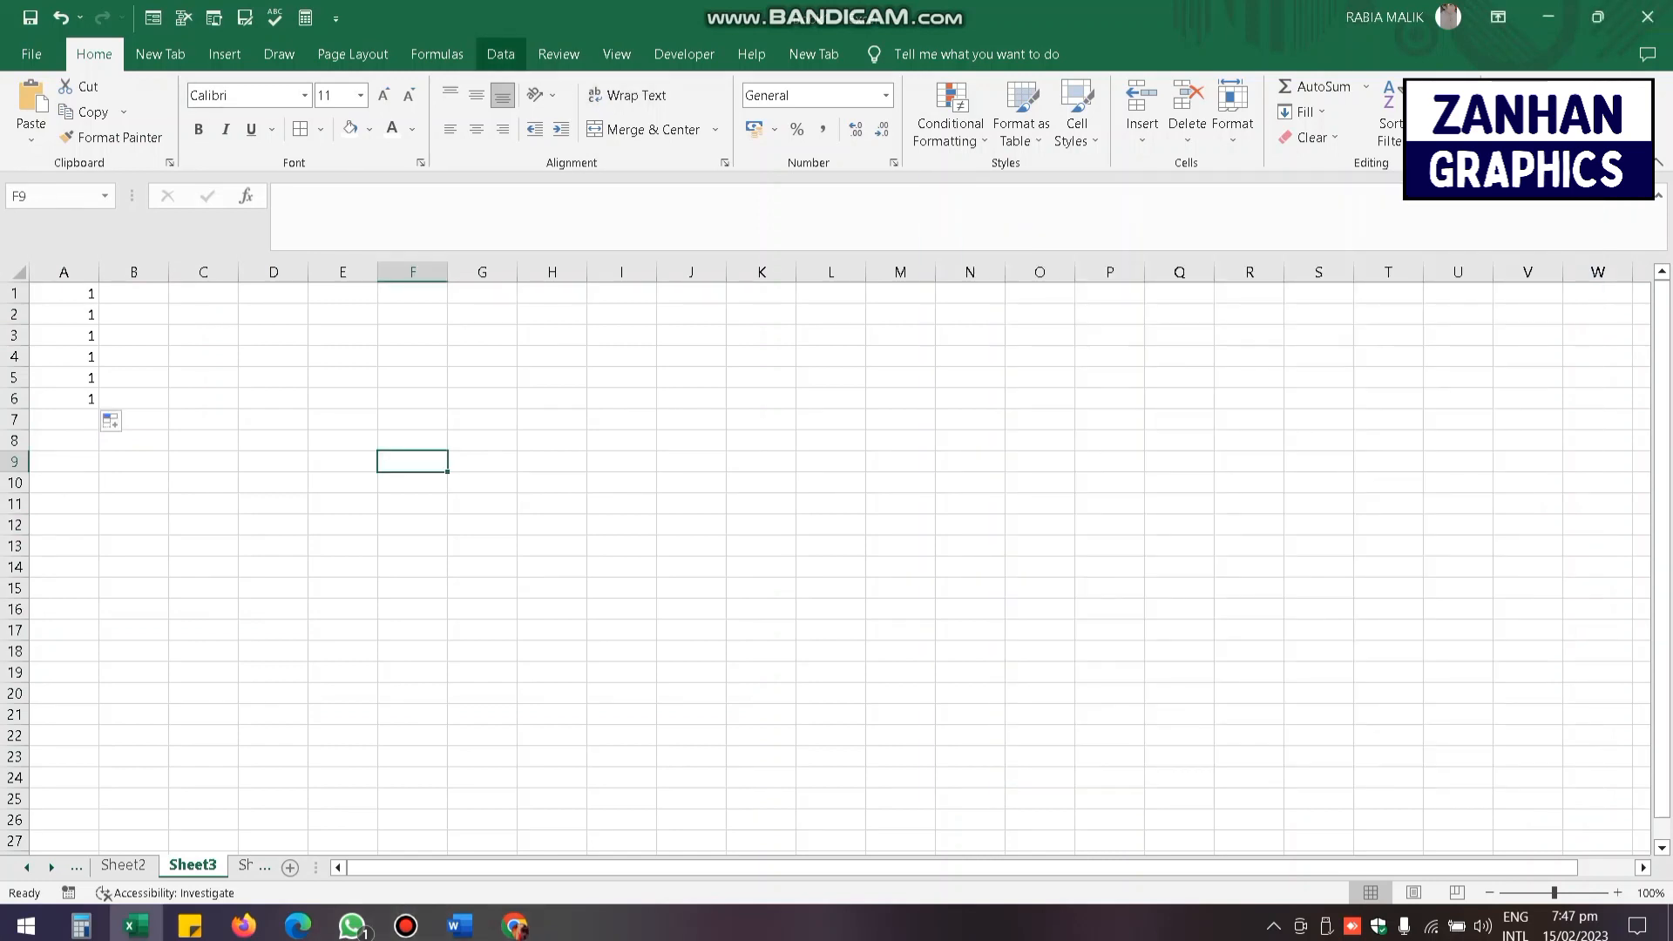
- Review the Data, Developer, Help, View, Review and Formulas commands available in the ribbon
click(502, 54)
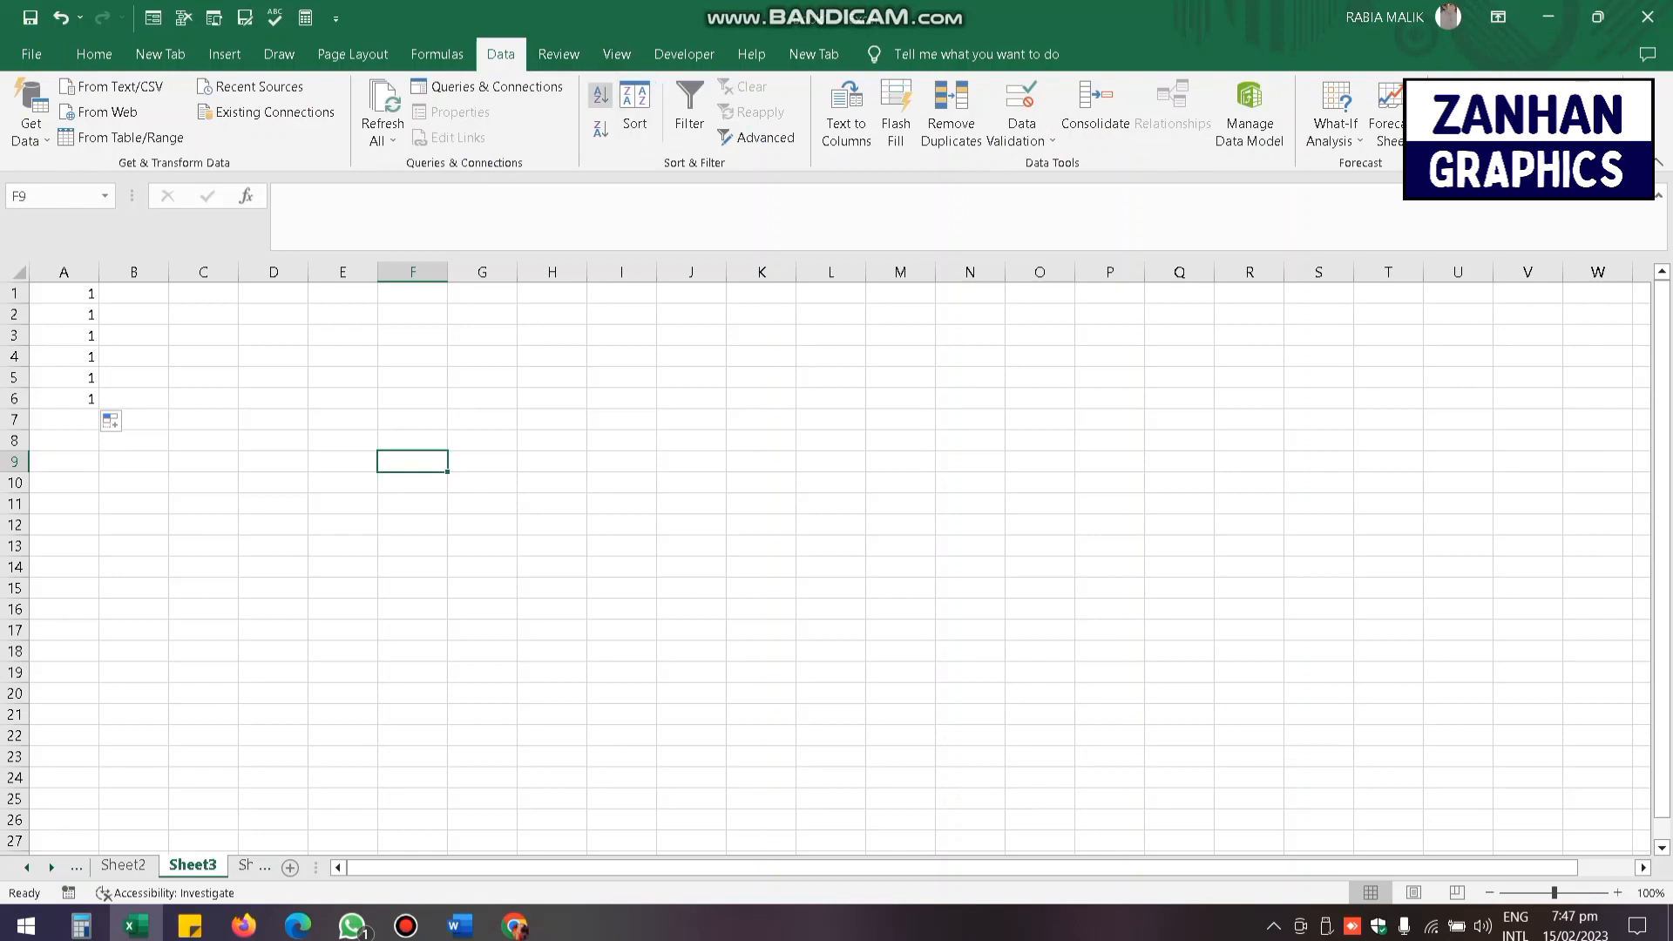
click(684, 54)
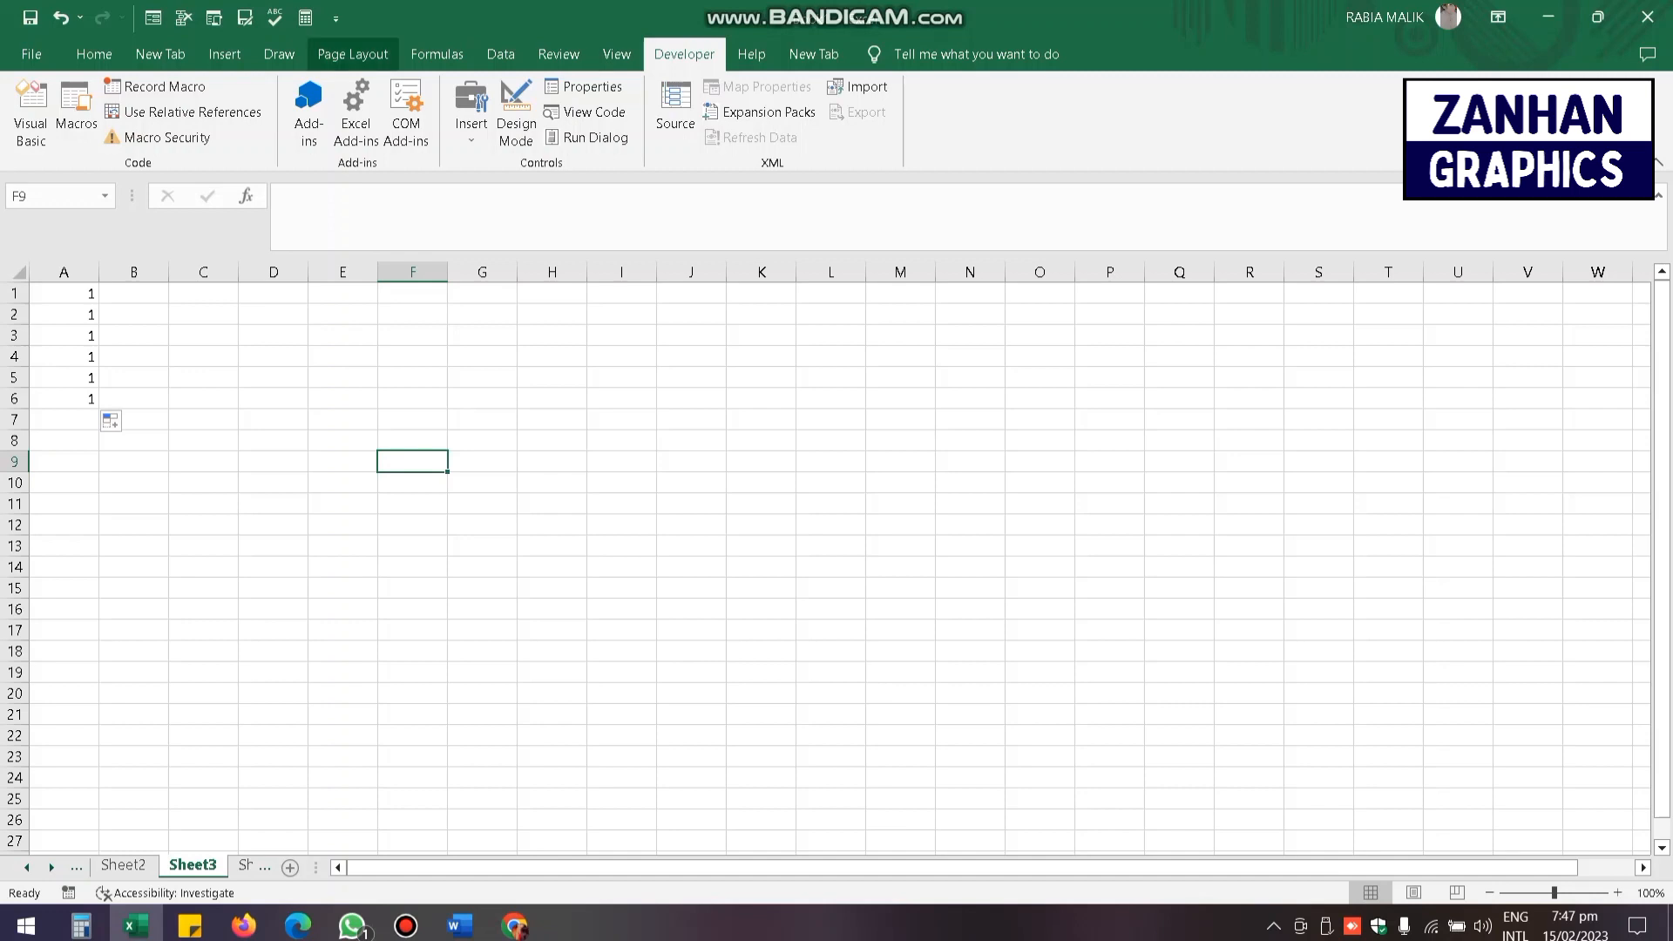
click(752, 54)
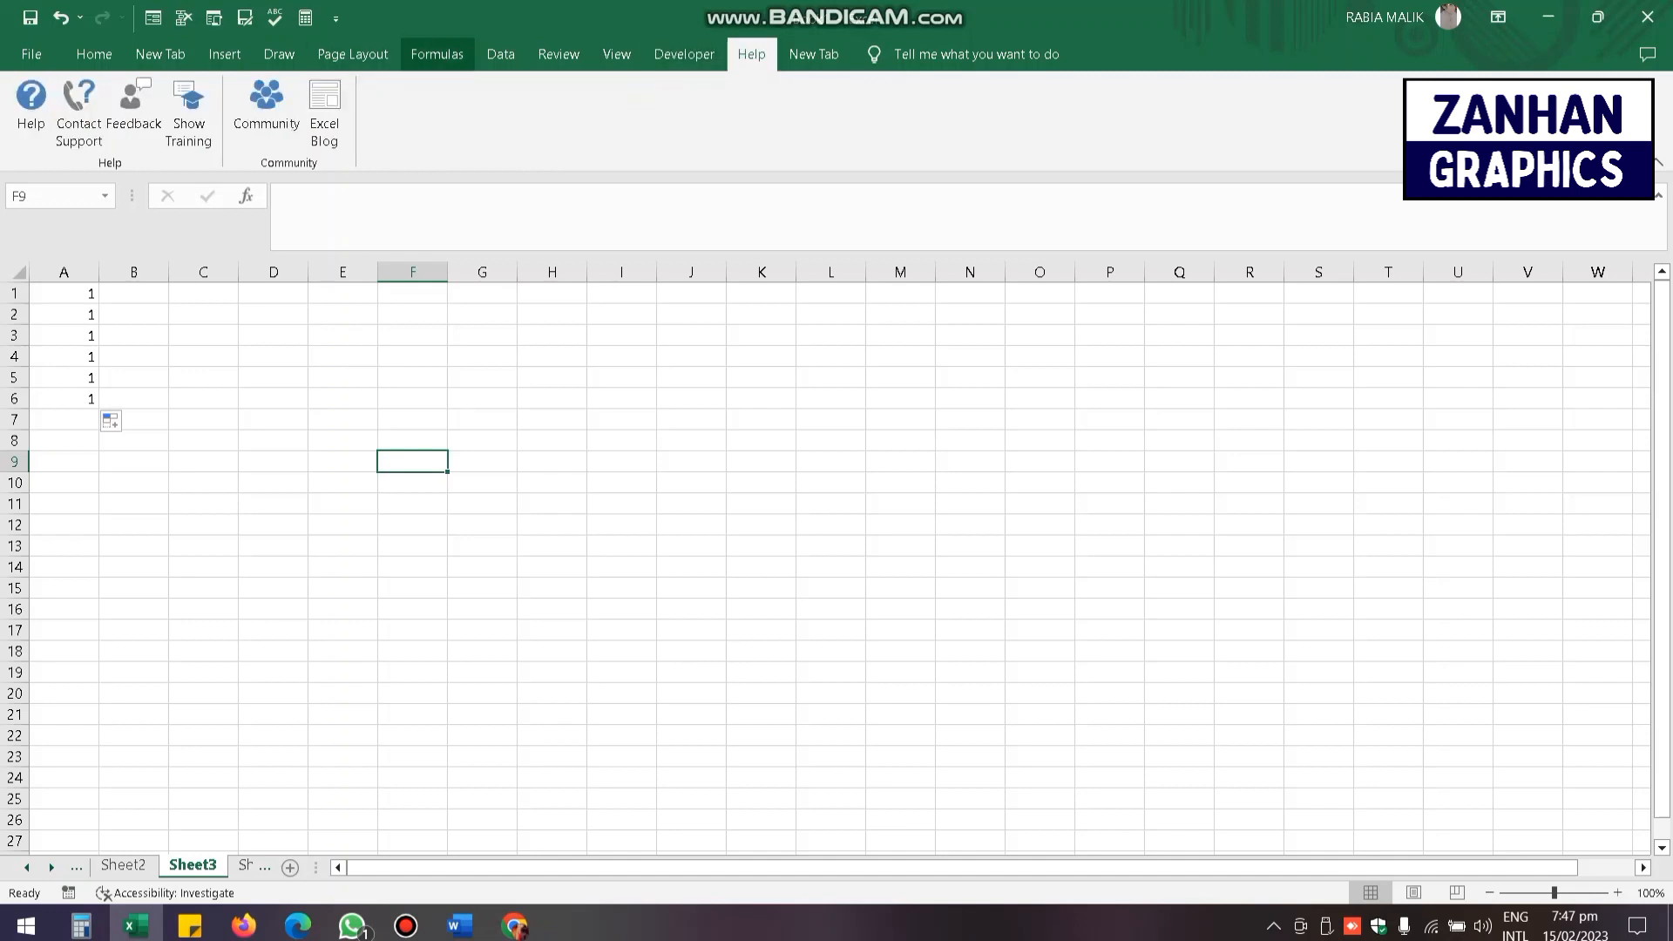
click(618, 54)
click(559, 54)
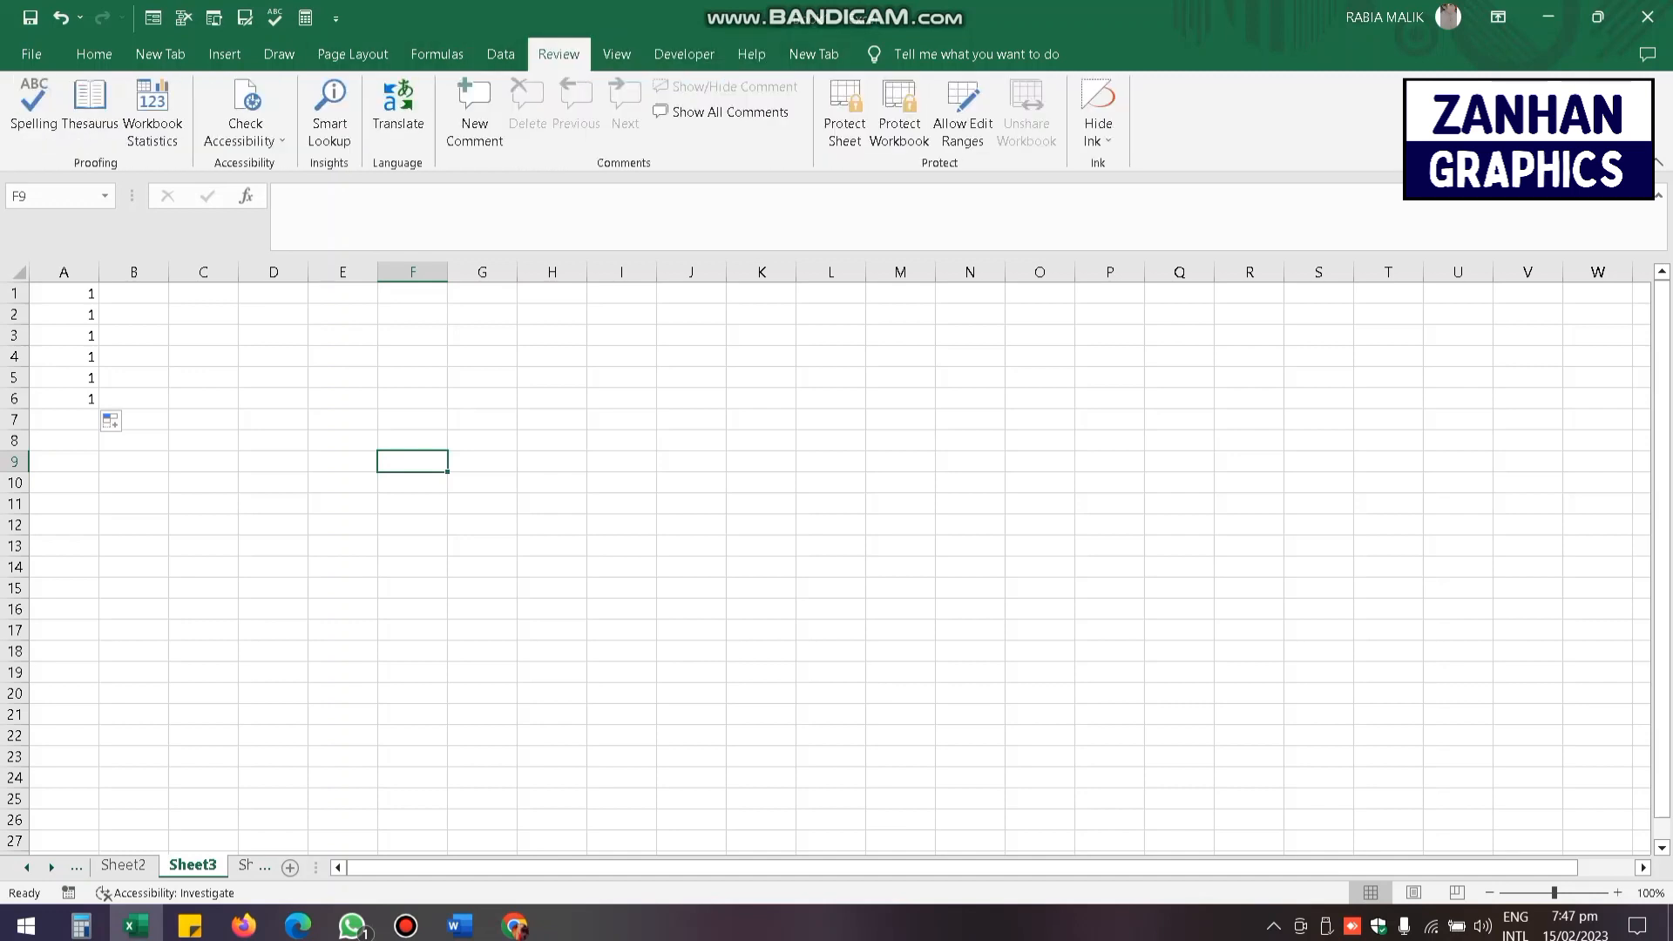
click(438, 54)
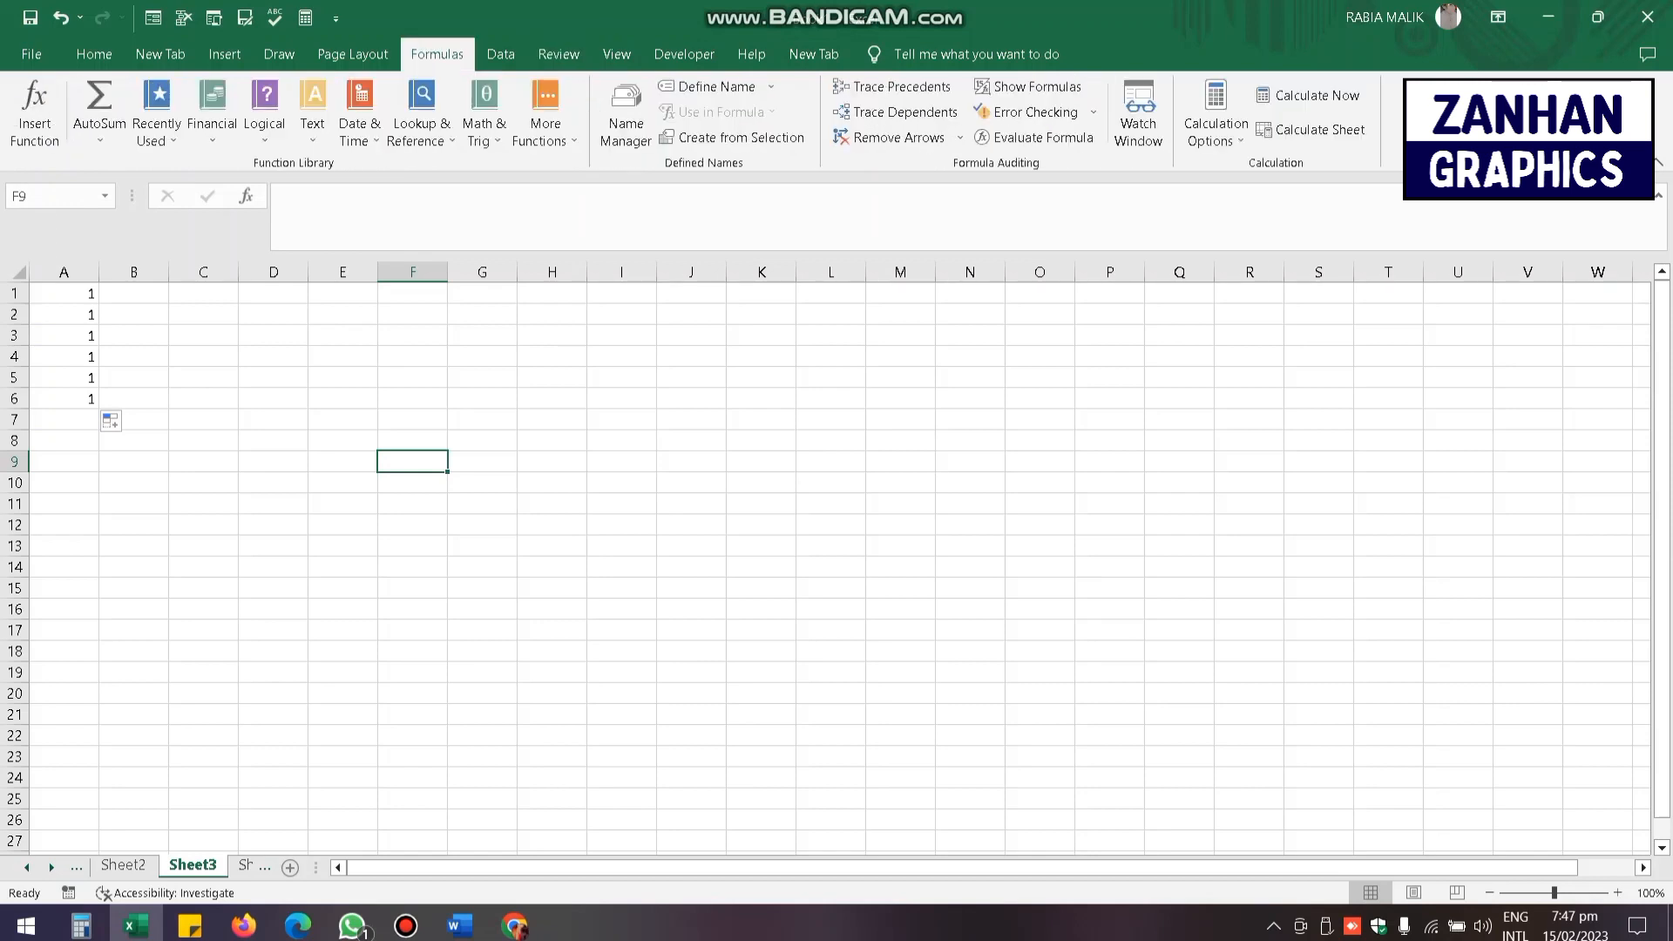
click(501, 54)
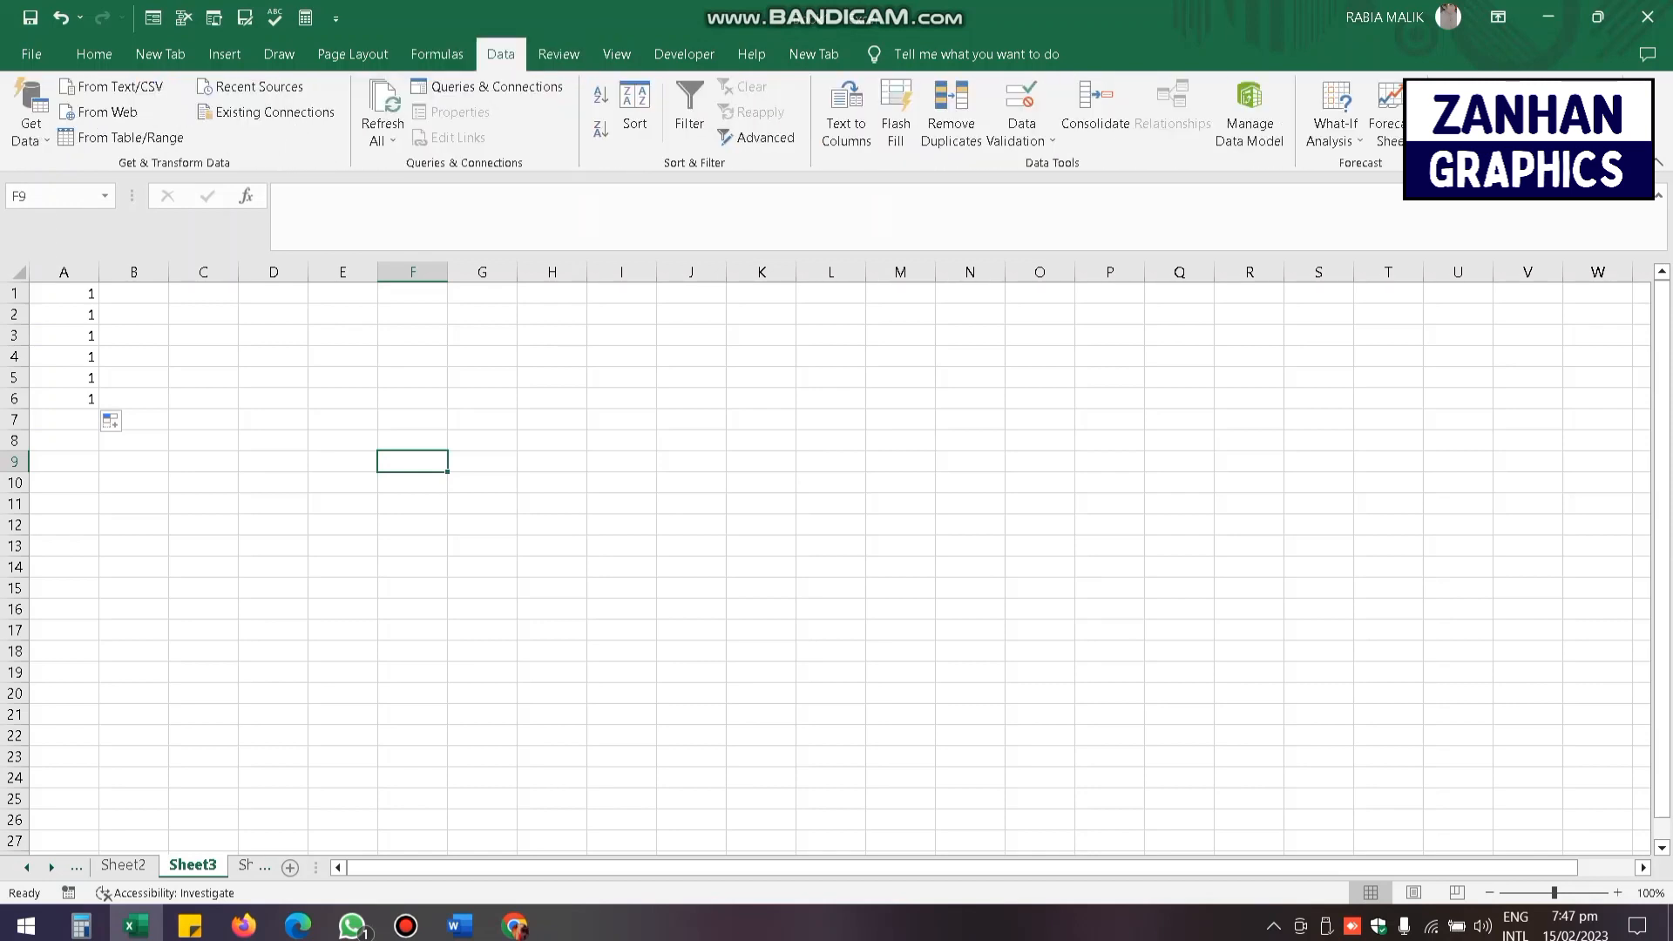
click(551, 461)
- Select column B, look through the workbook start page and the full list of new-workbook templates, and return to Sheet3
click(94, 54)
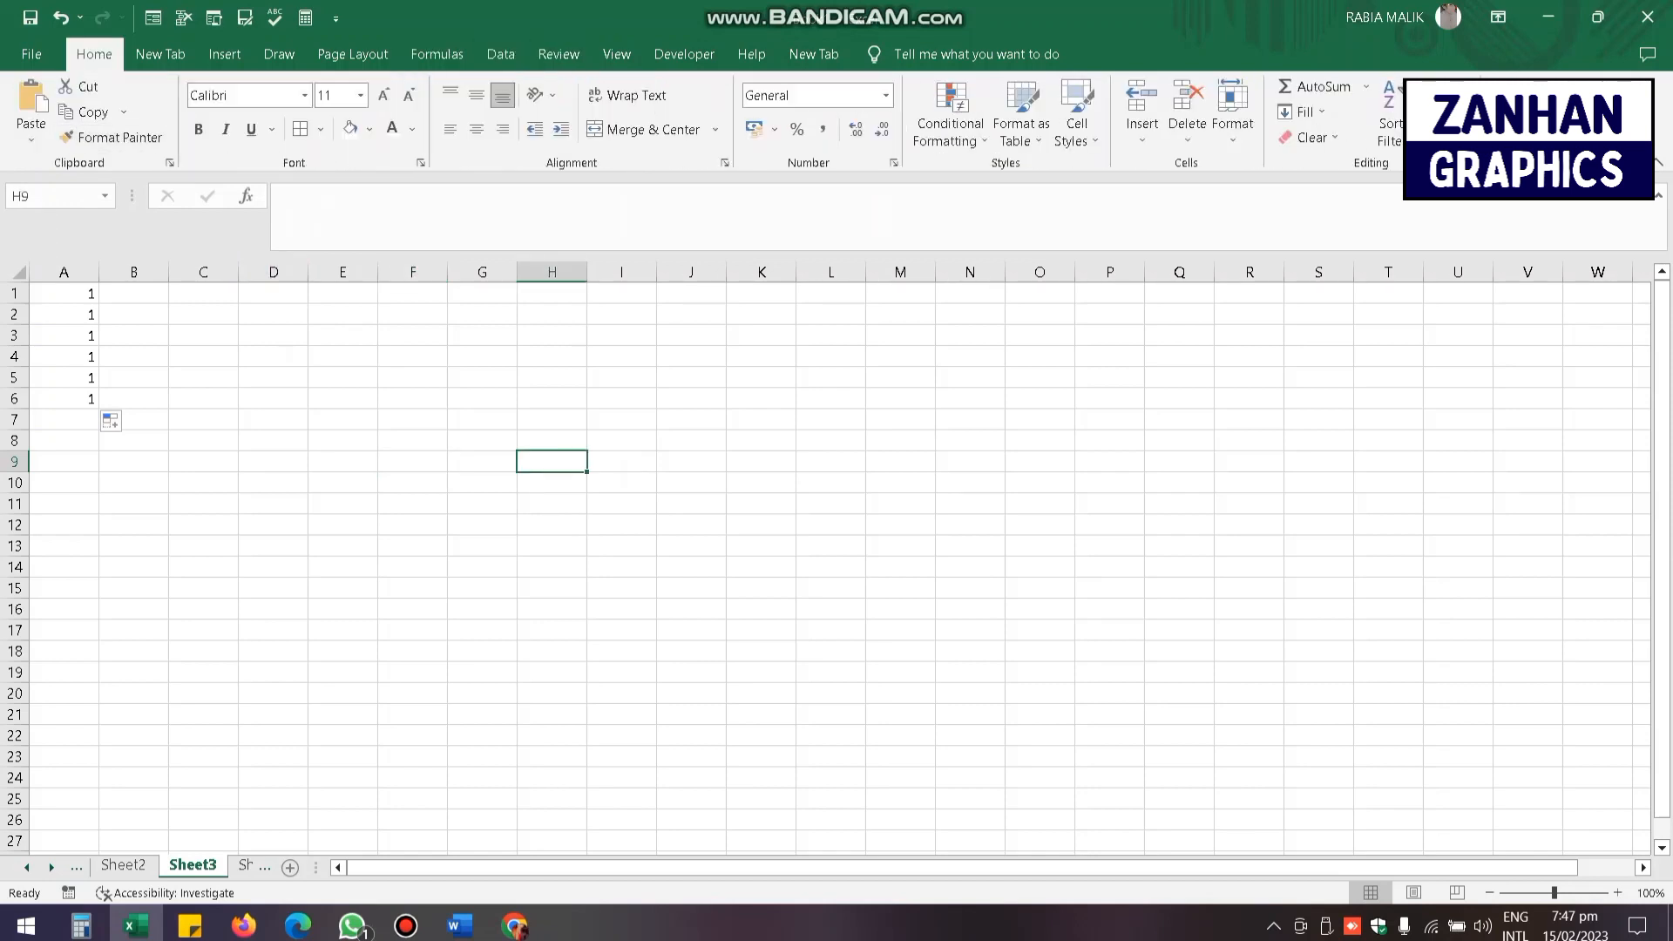
click(133, 272)
click(32, 54)
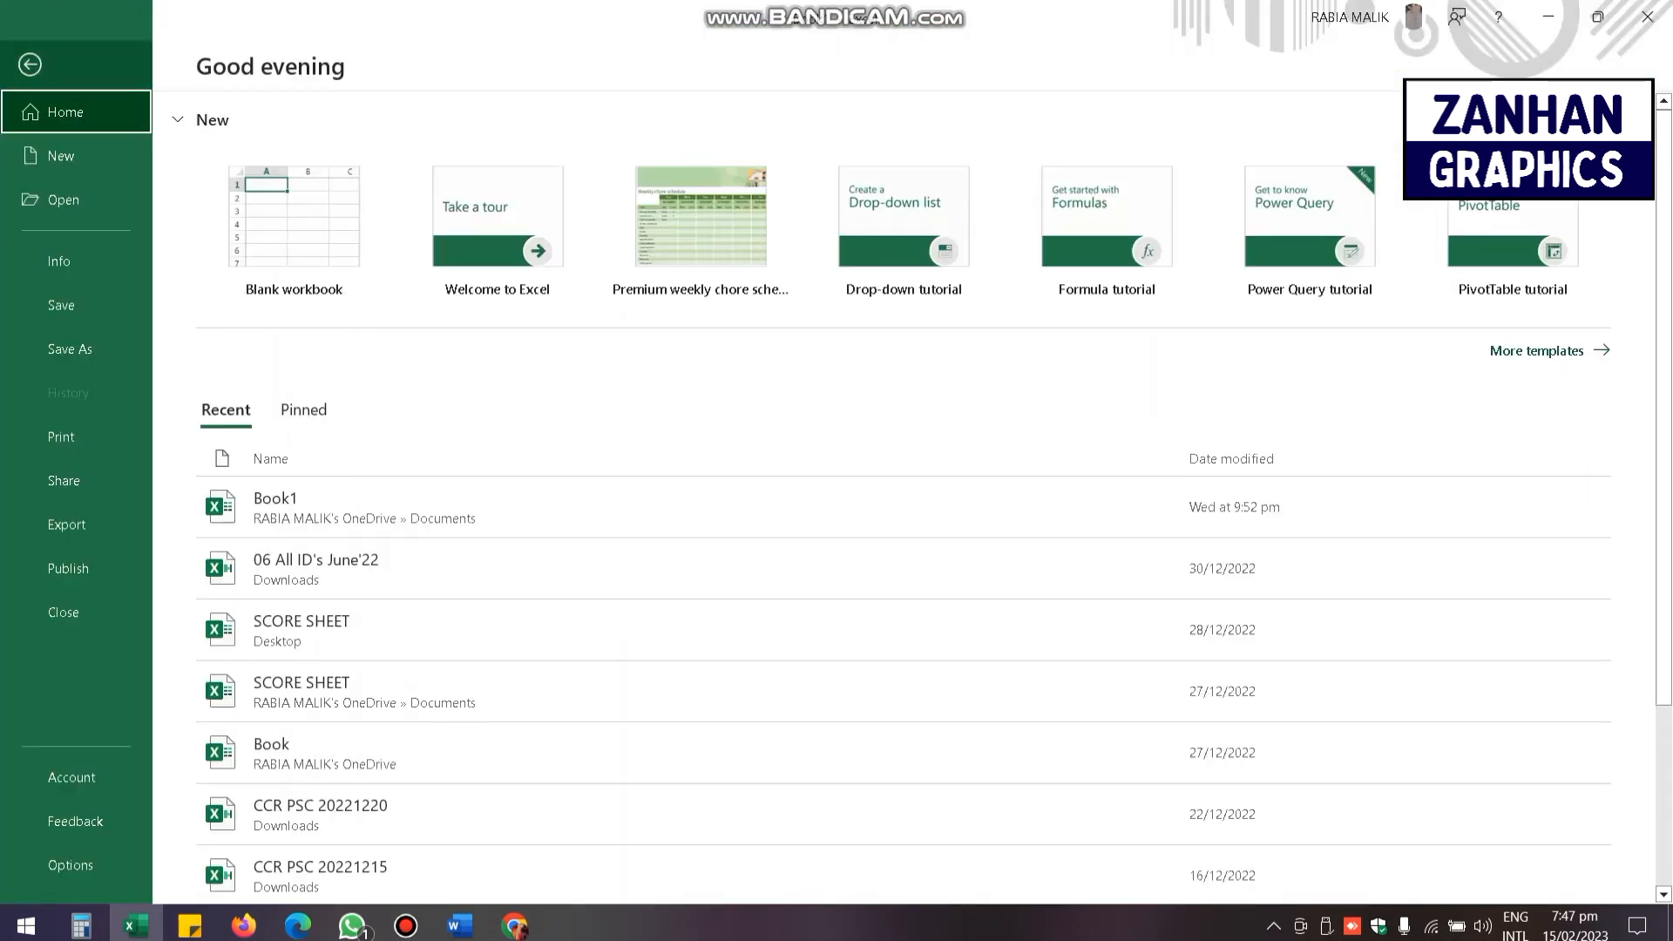
click(1537, 351)
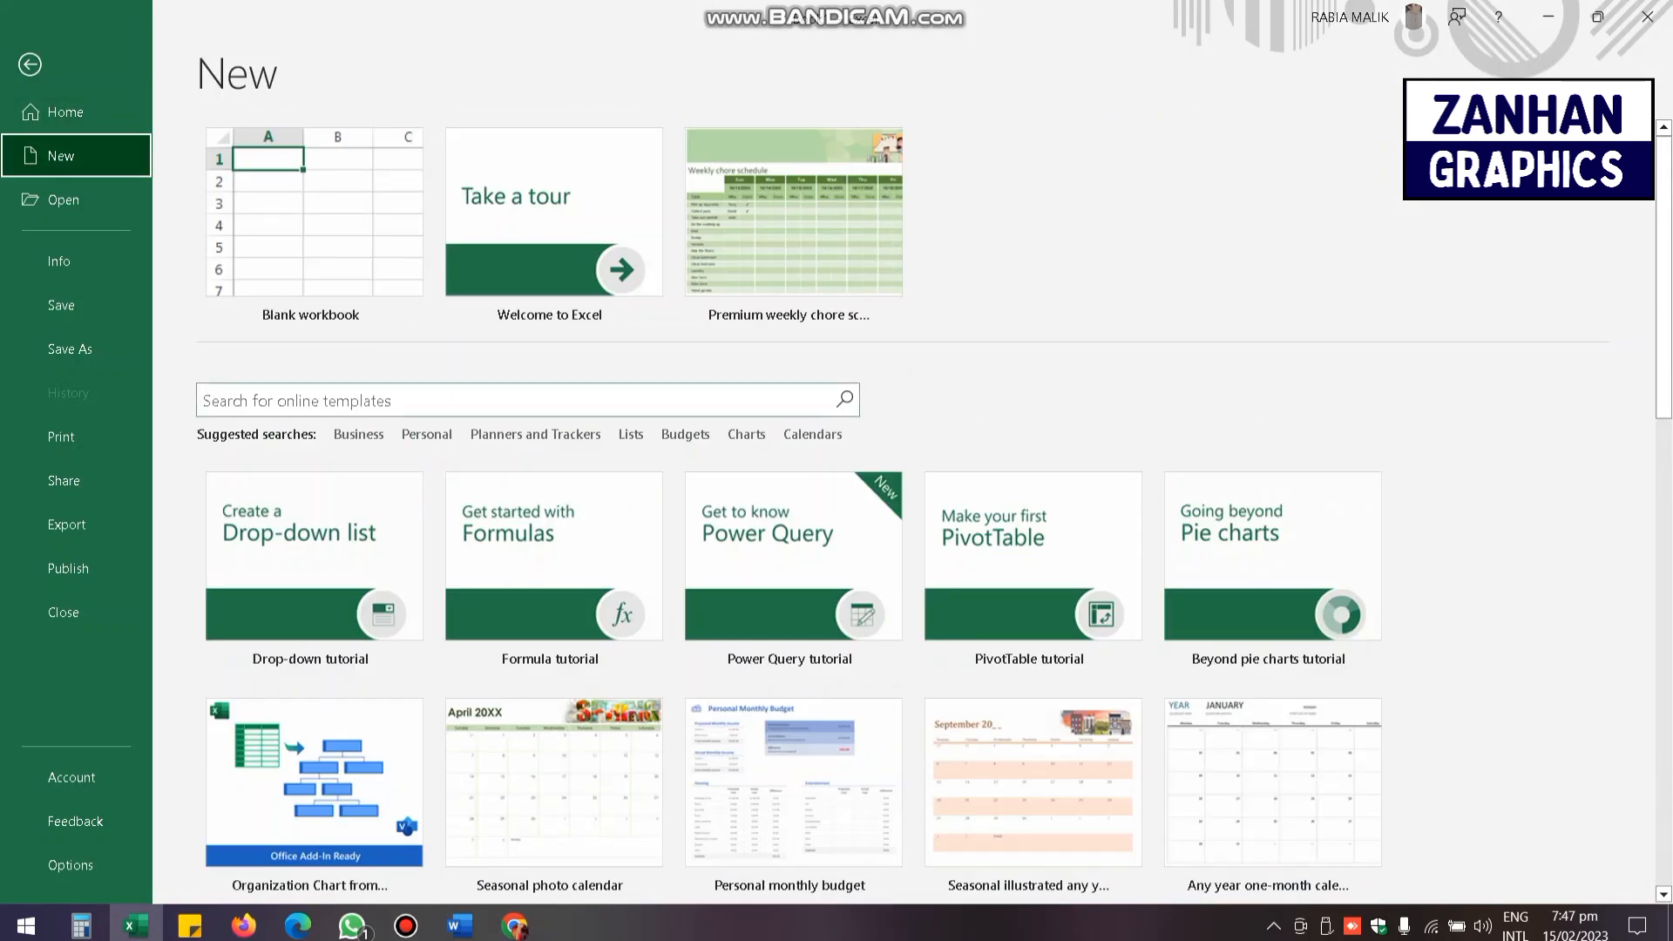
scroll(610, 510, down, 1)
scroll(680, 515, up, 1)
click(29, 64)
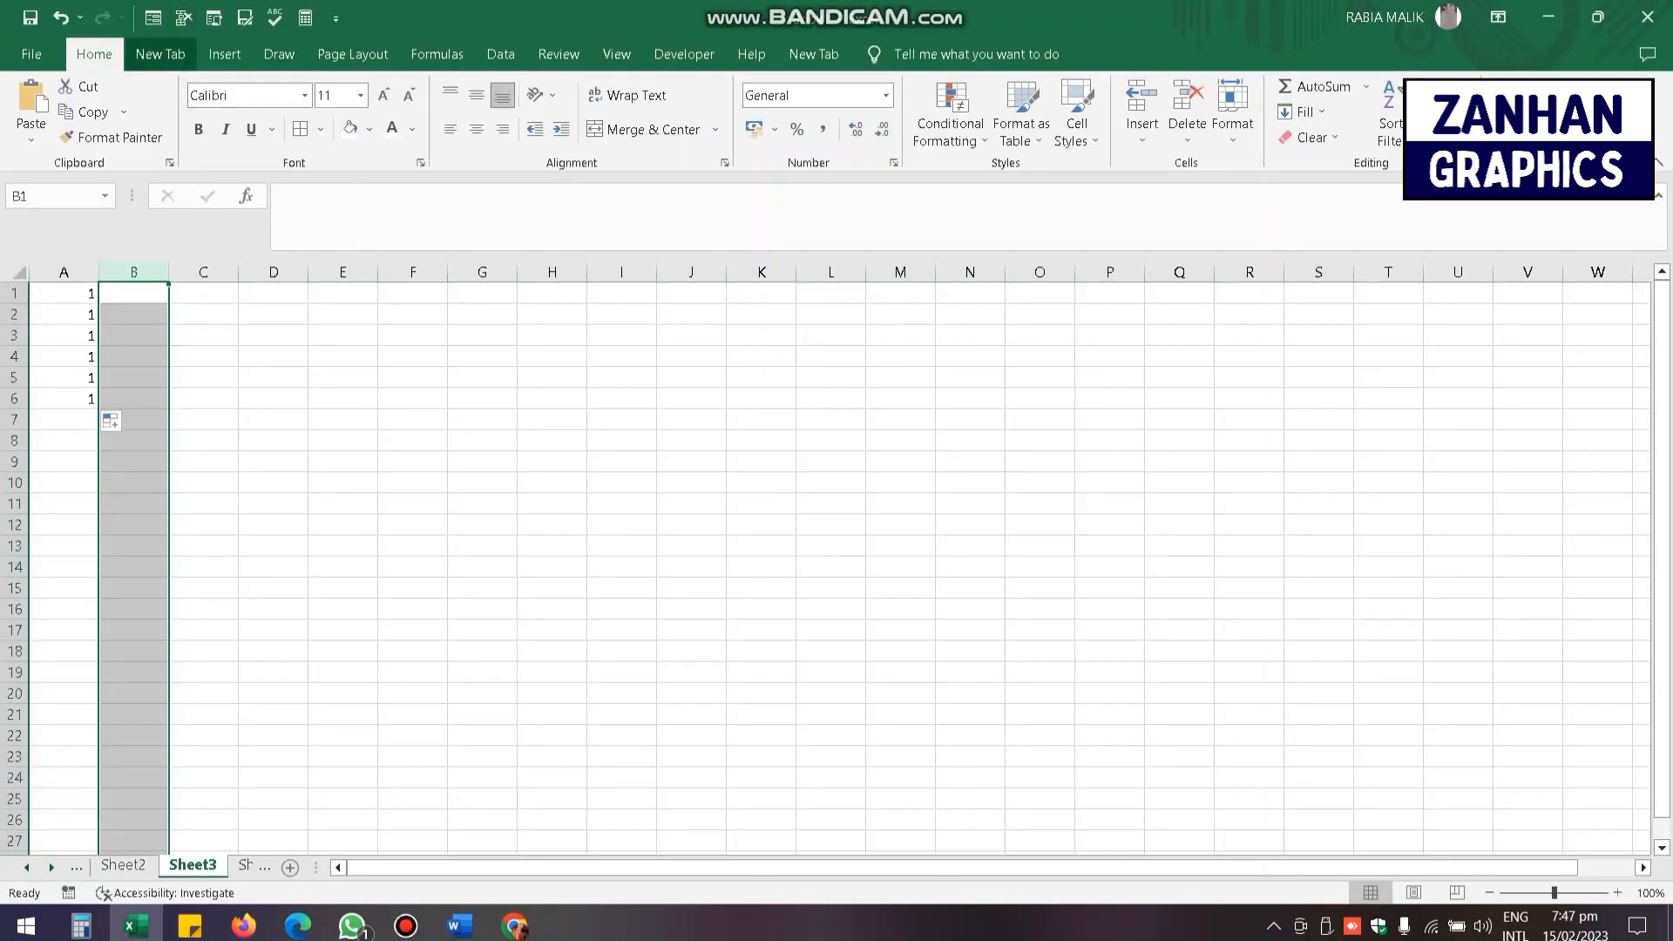
- Review the custom New Tab, Insert, Draw and Page Layout commands in the ribbon
click(161, 54)
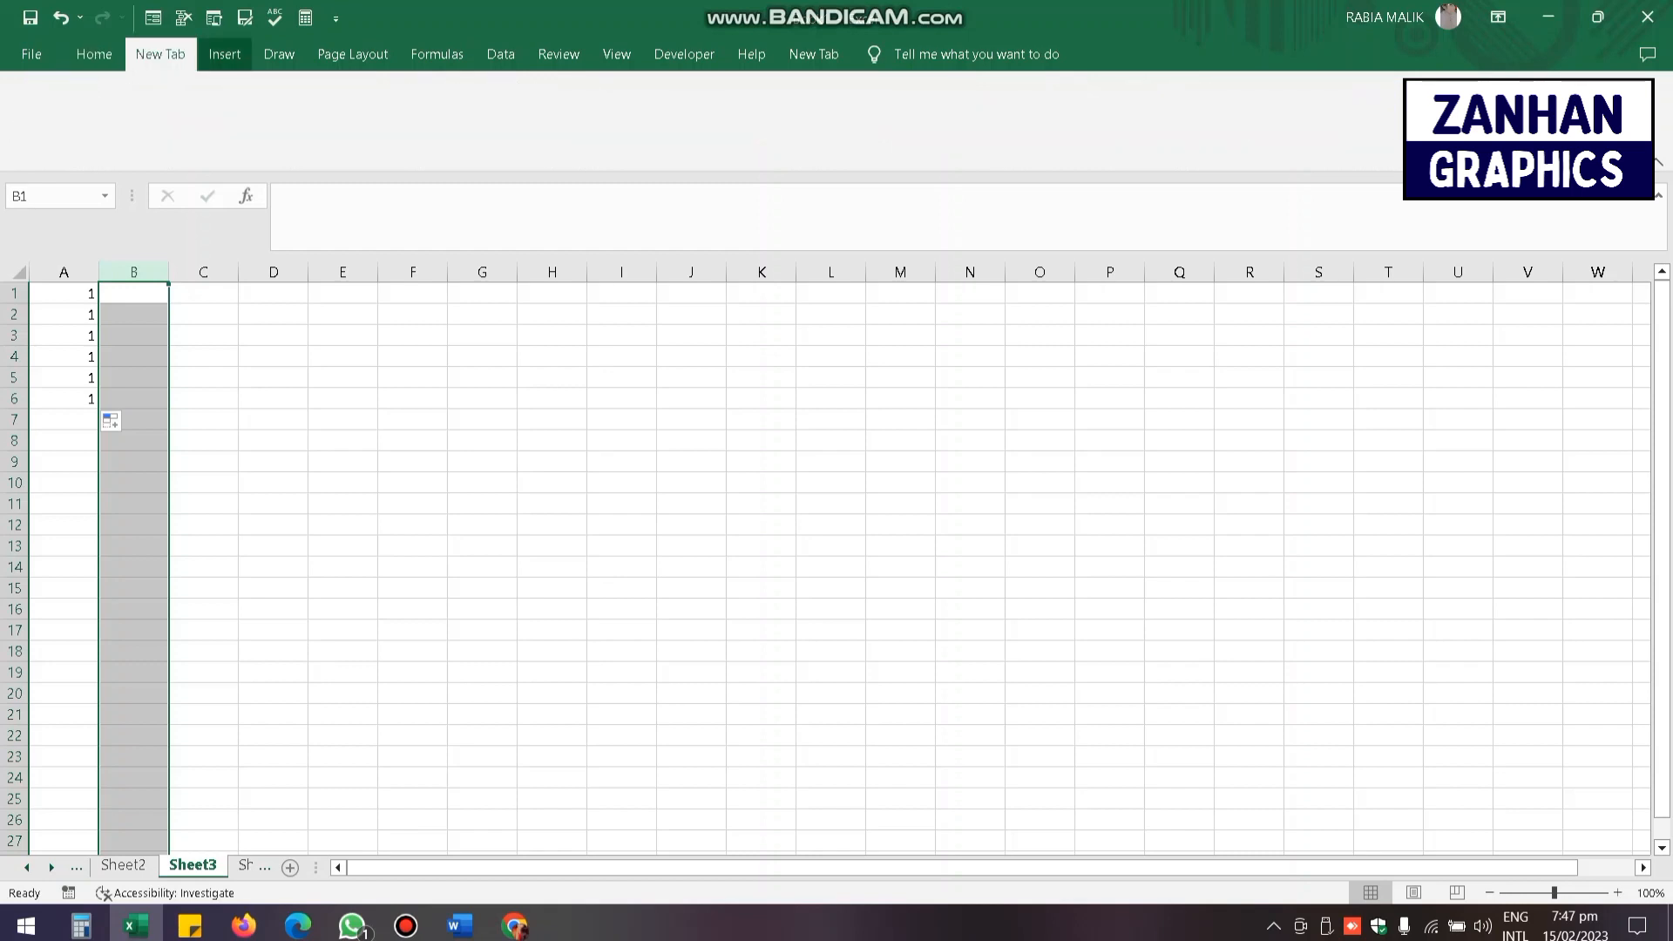
click(224, 54)
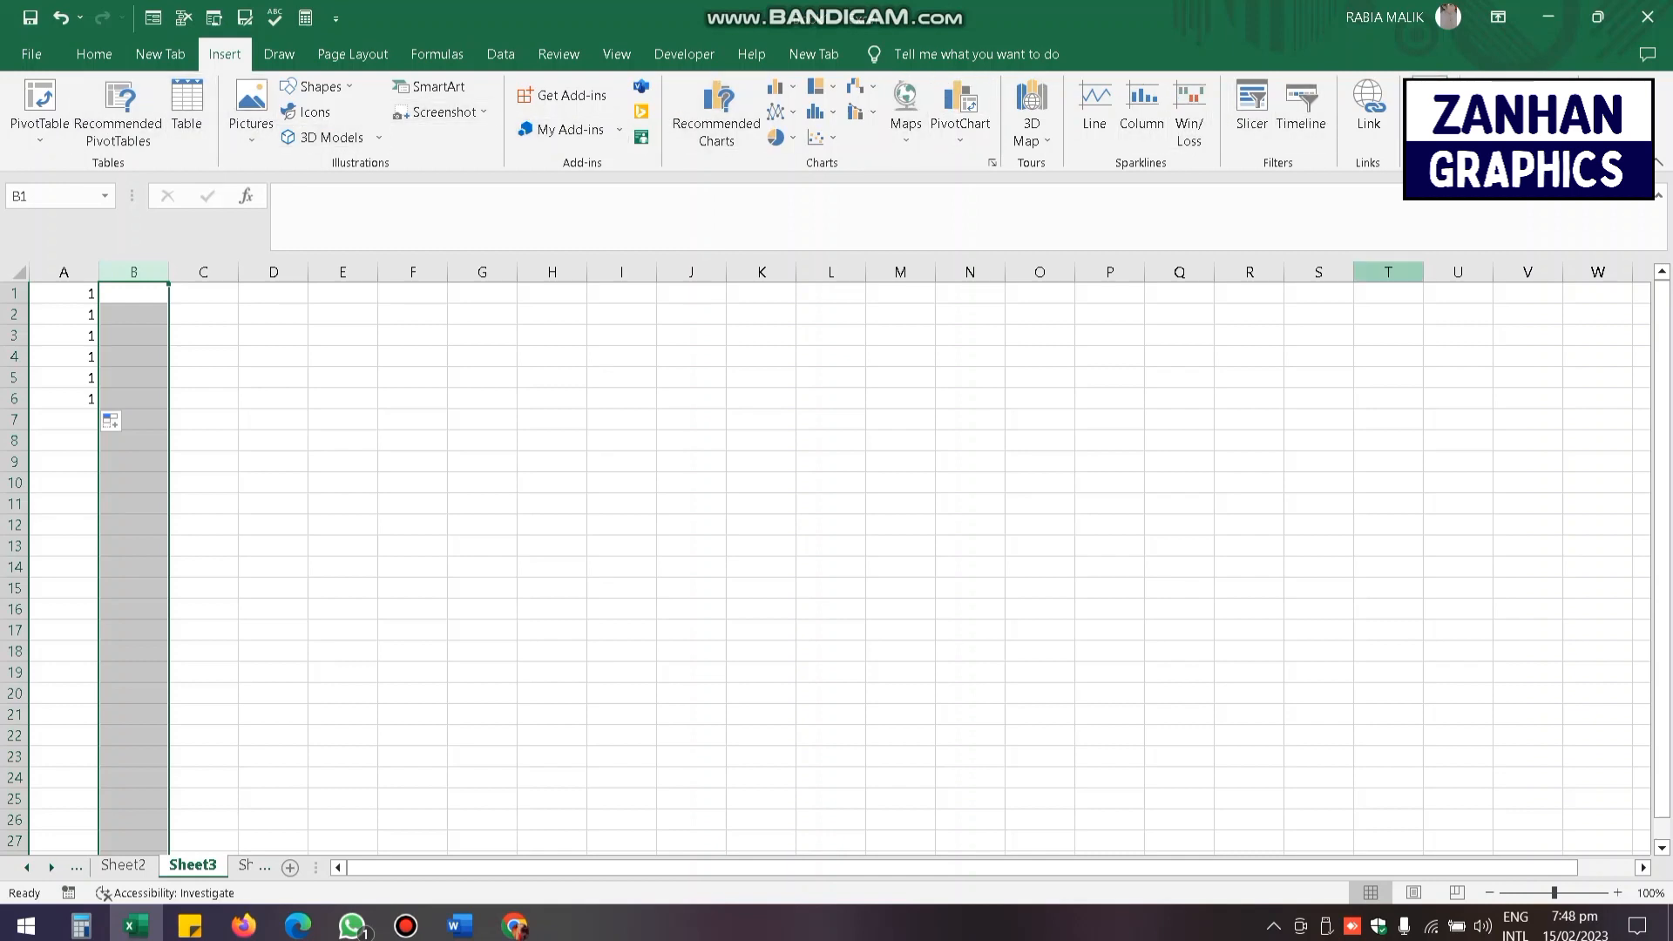
click(279, 54)
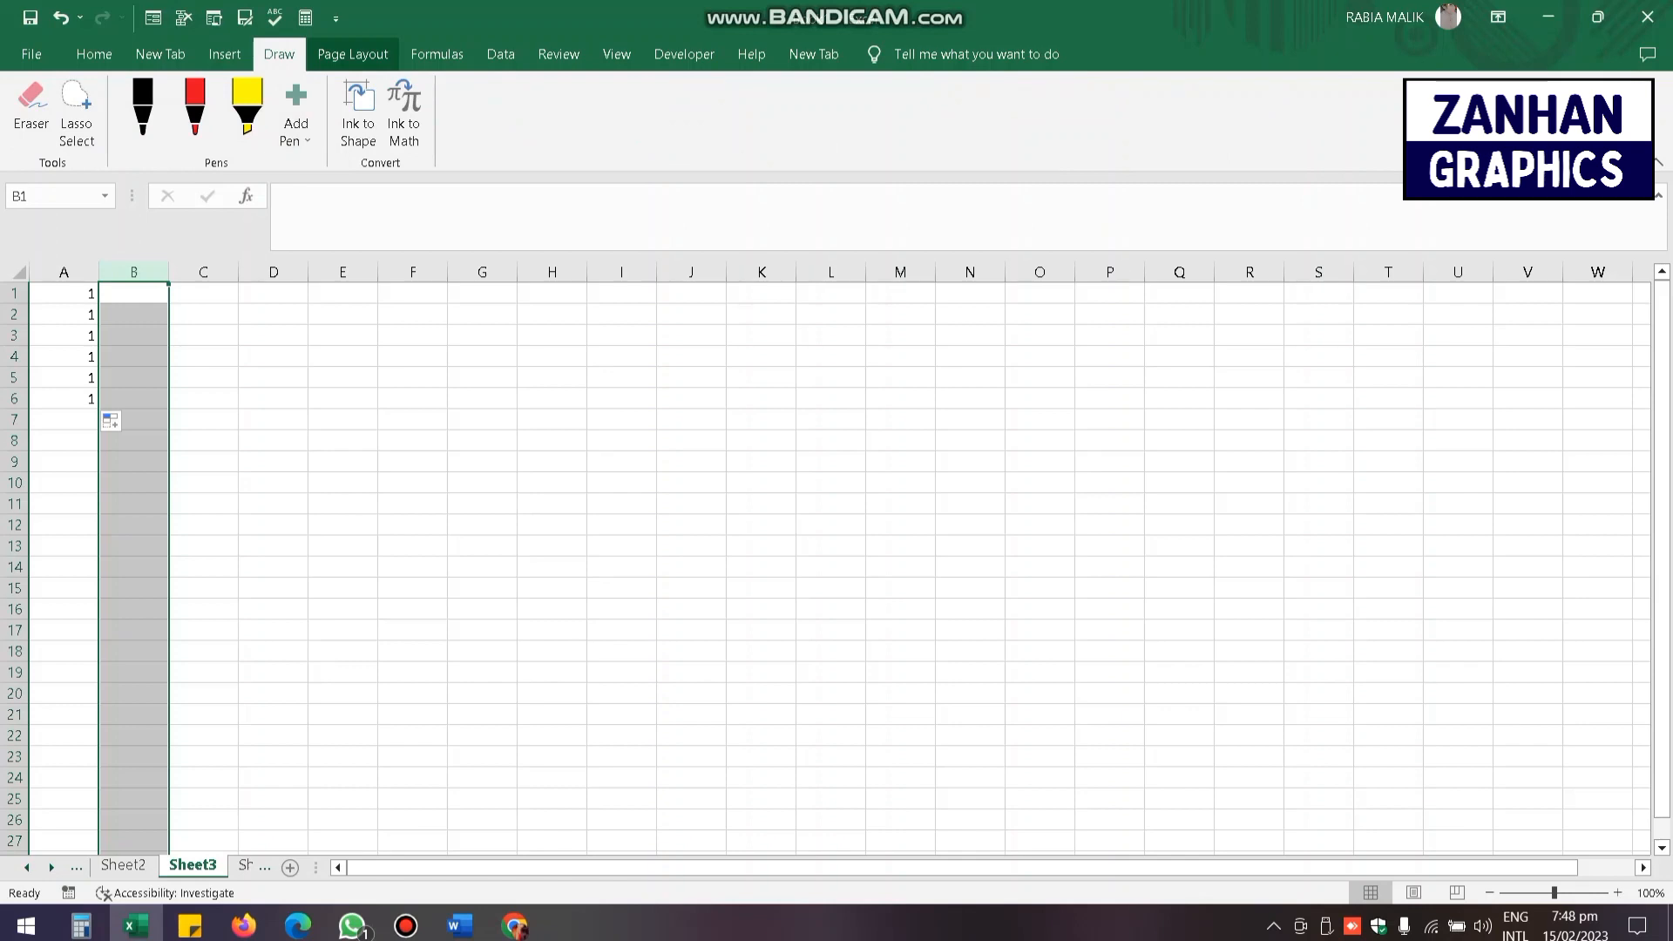
click(352, 54)
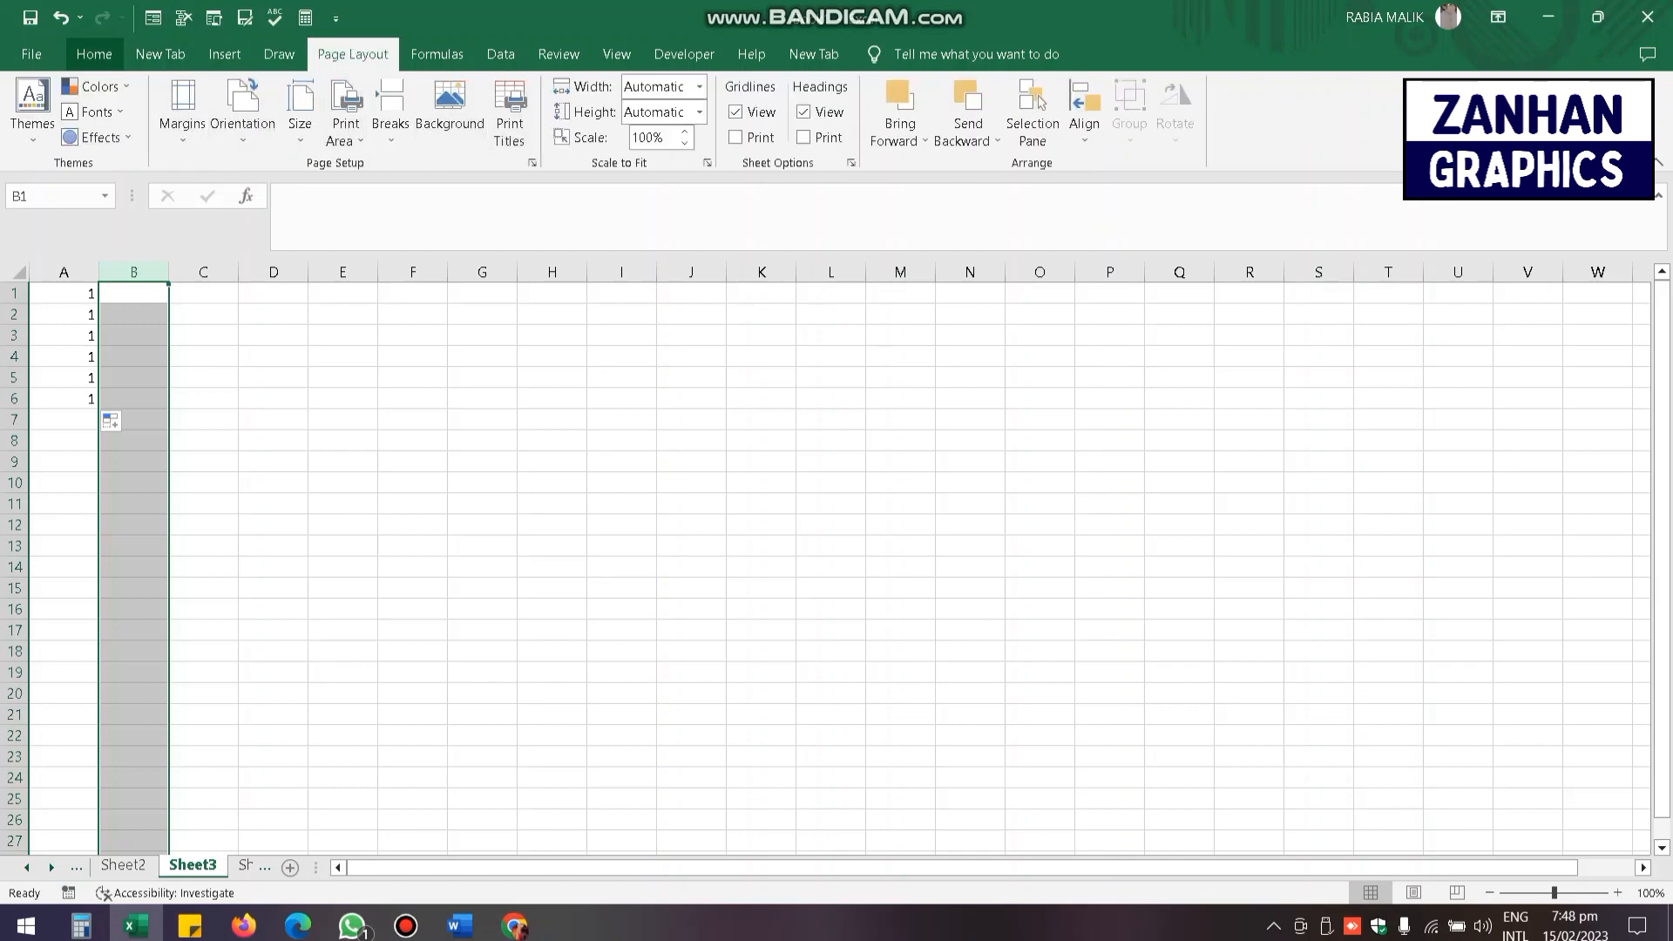
- Review the Home, Insert, Formulas, Data and Review commands available in the ribbon
click(94, 54)
click(224, 54)
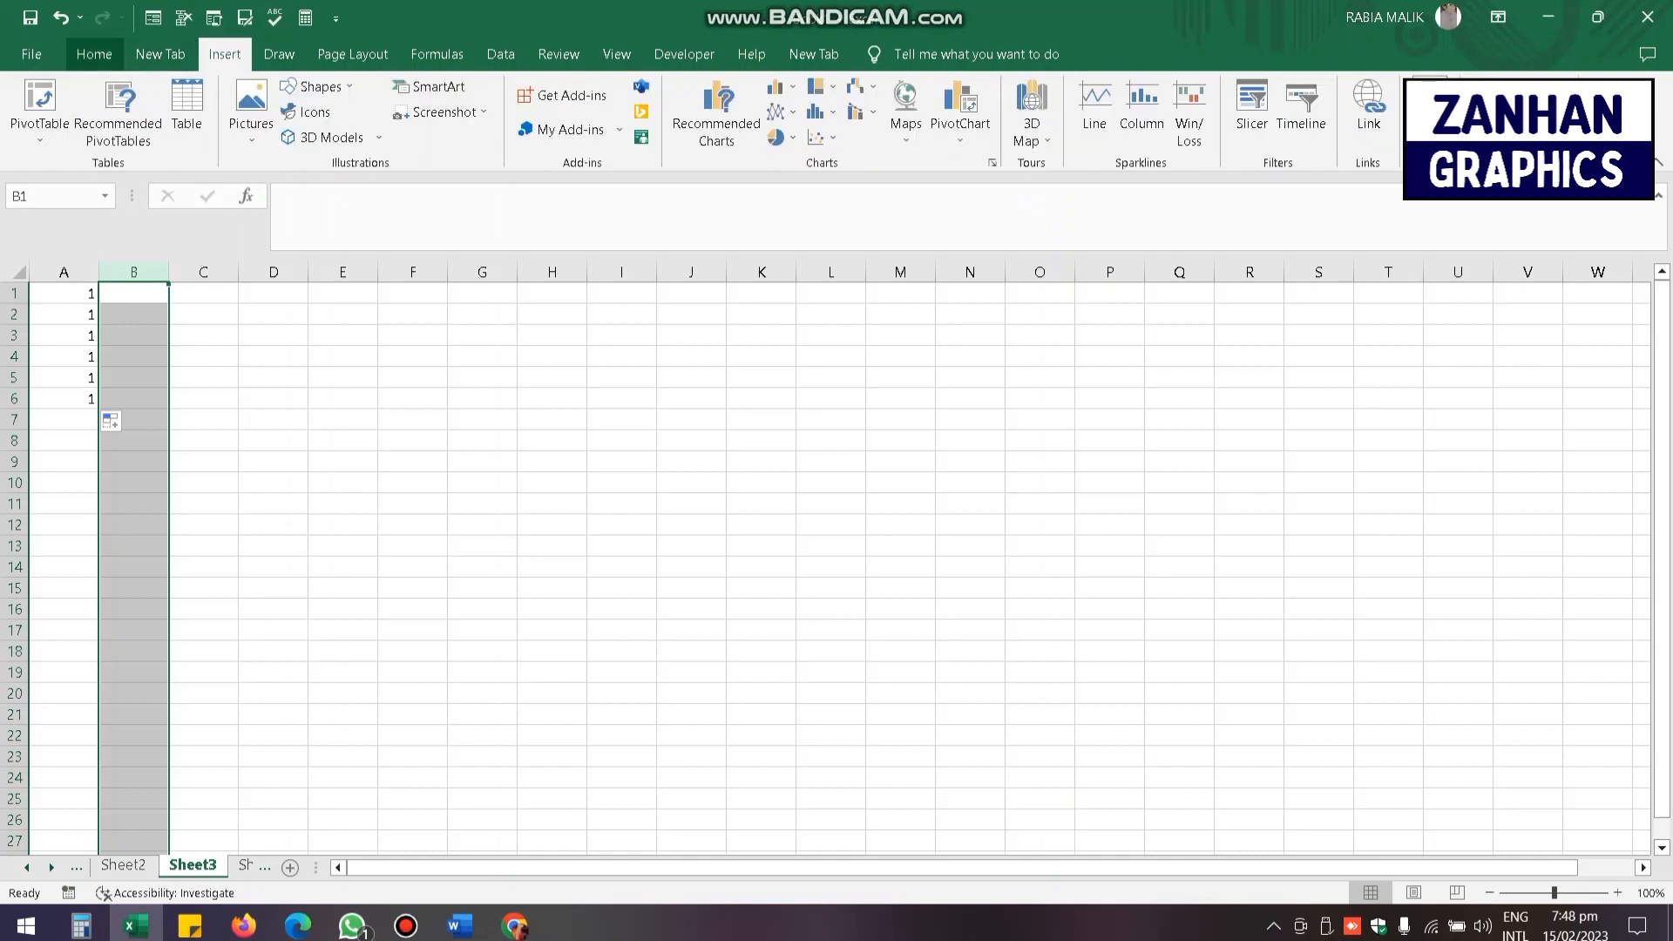
click(94, 54)
click(437, 54)
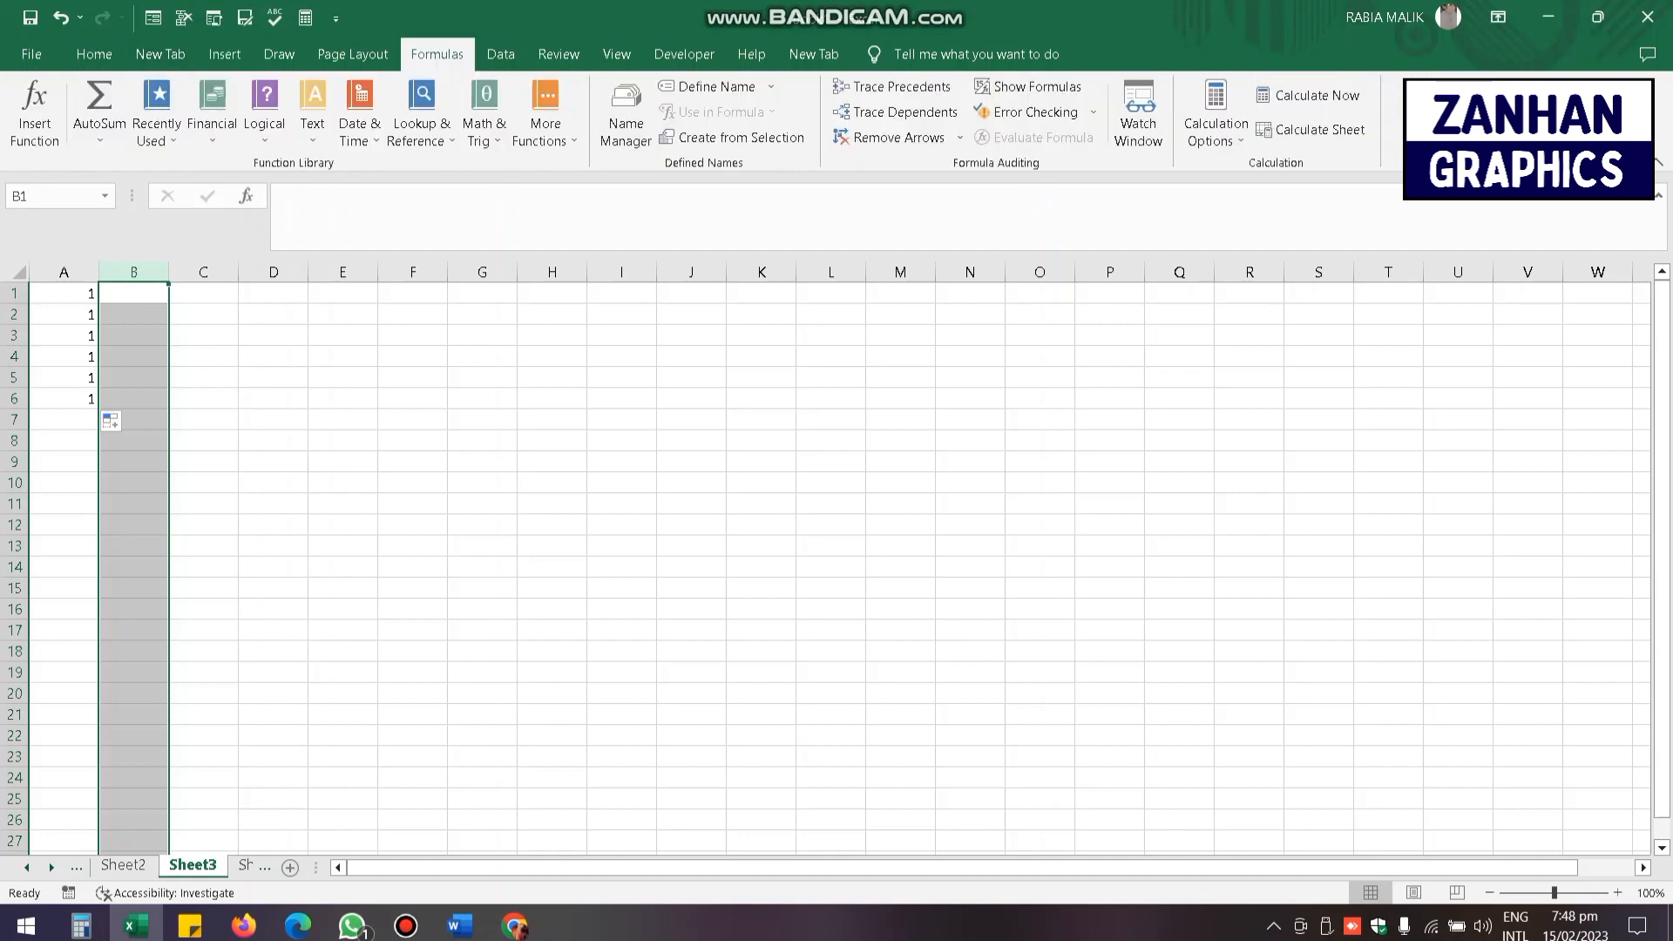
click(500, 54)
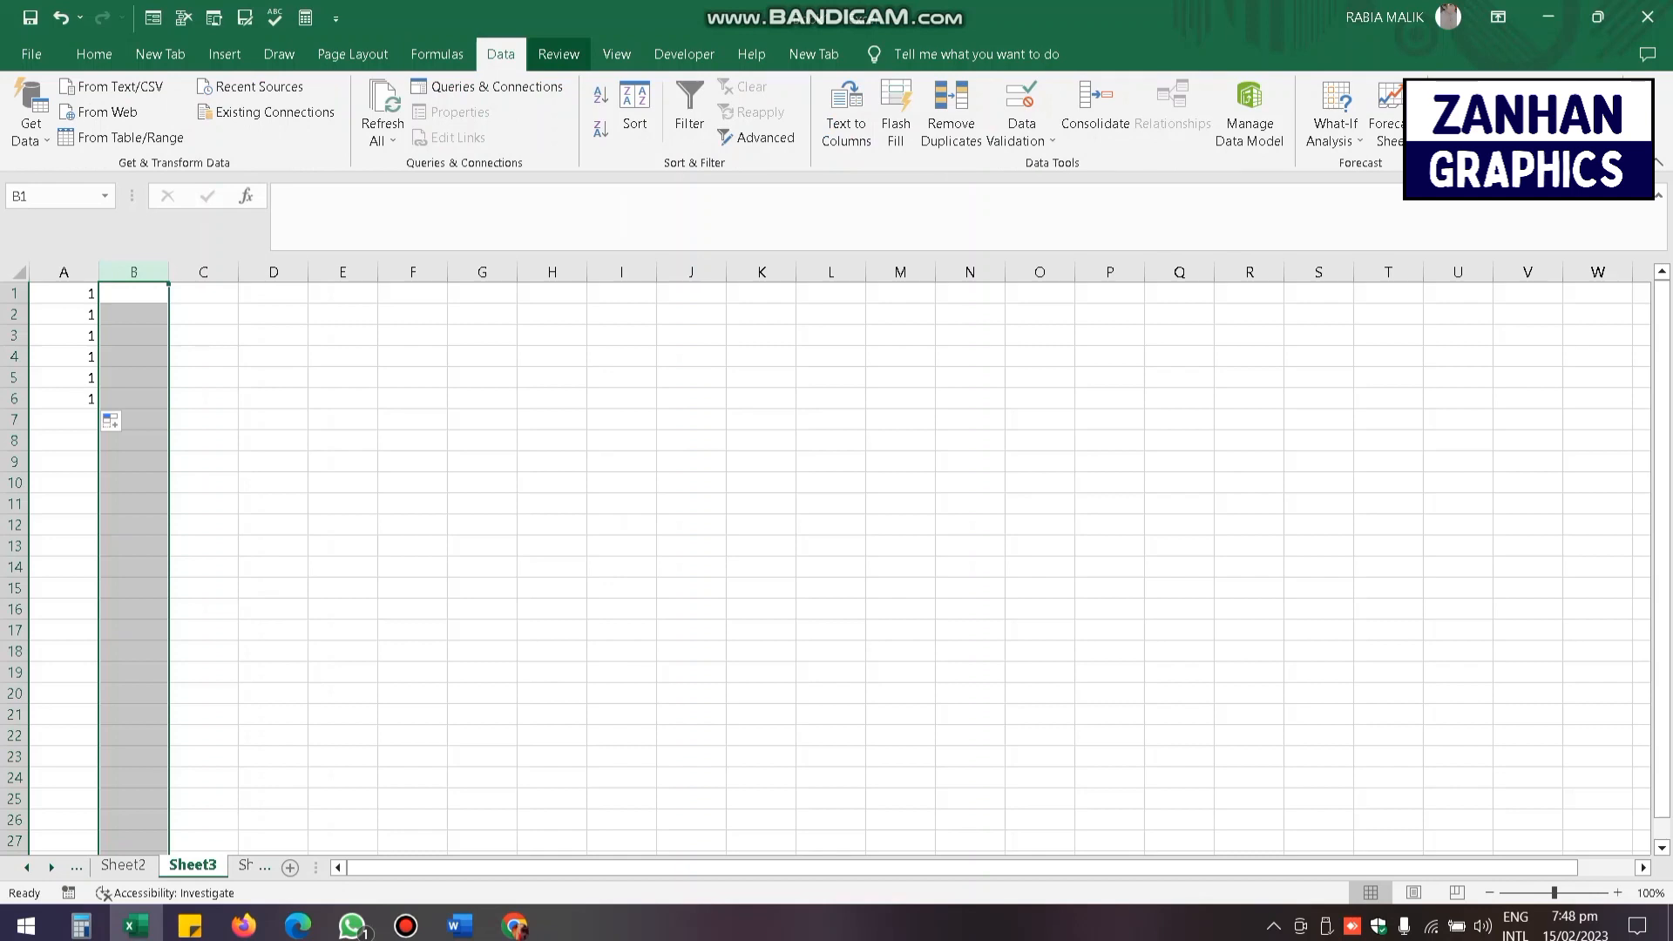
click(559, 54)
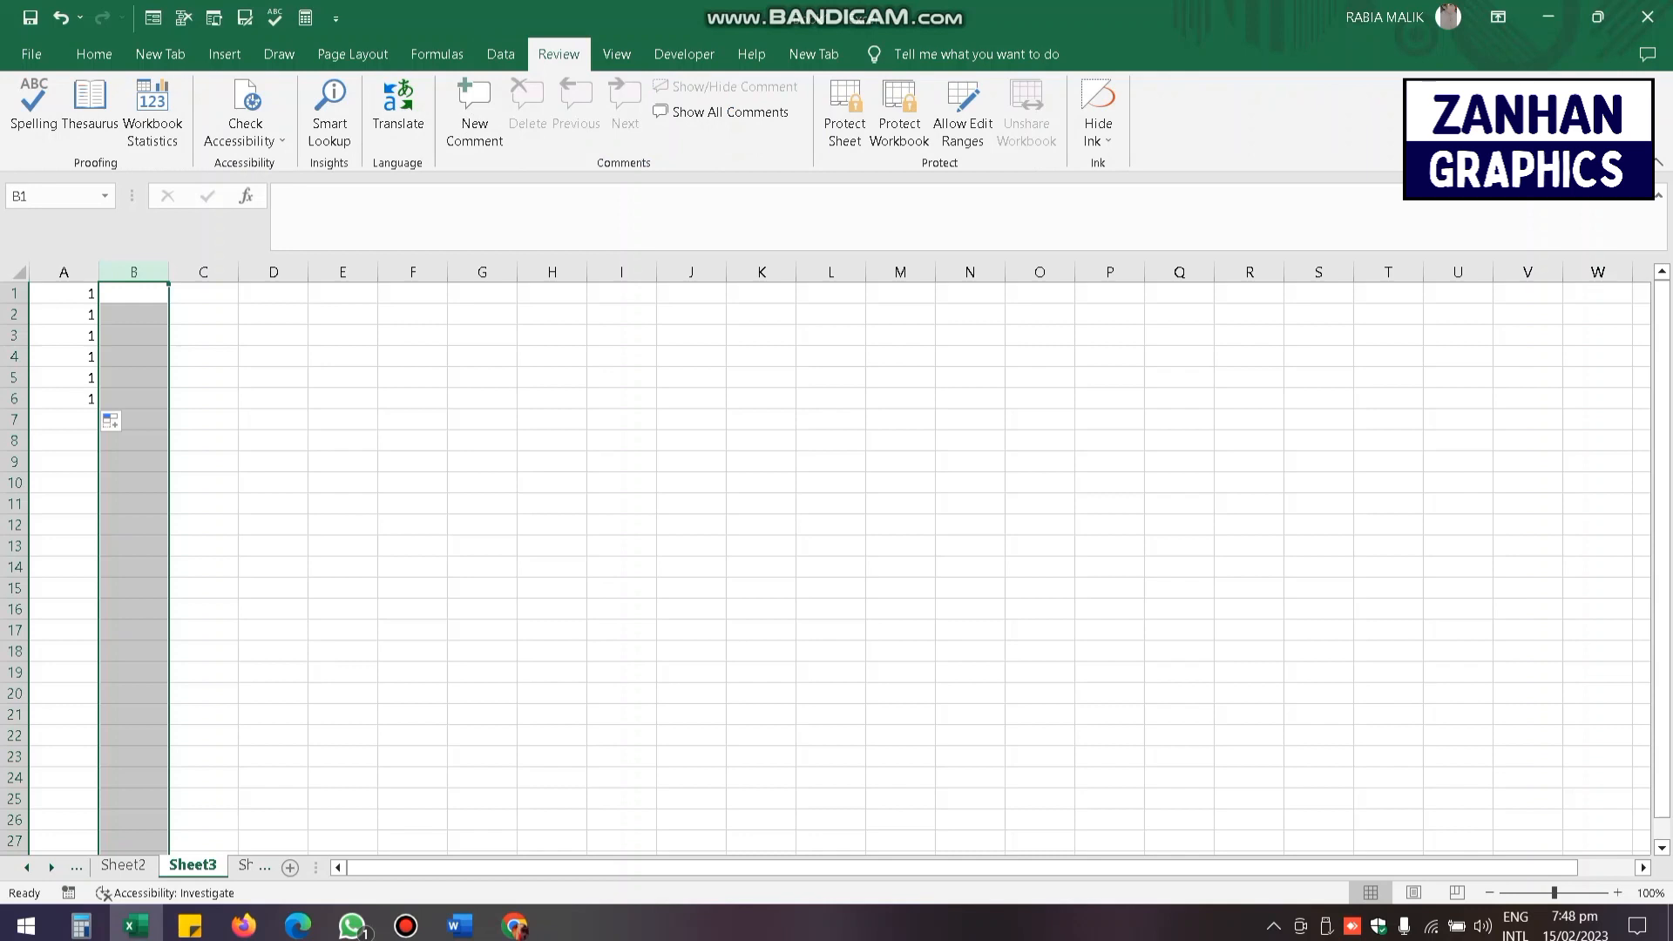
- Enable the Data Analysis add-ins through Manage Data Model, and close the Power Pivot window for Book1
click(502, 54)
click(1250, 113)
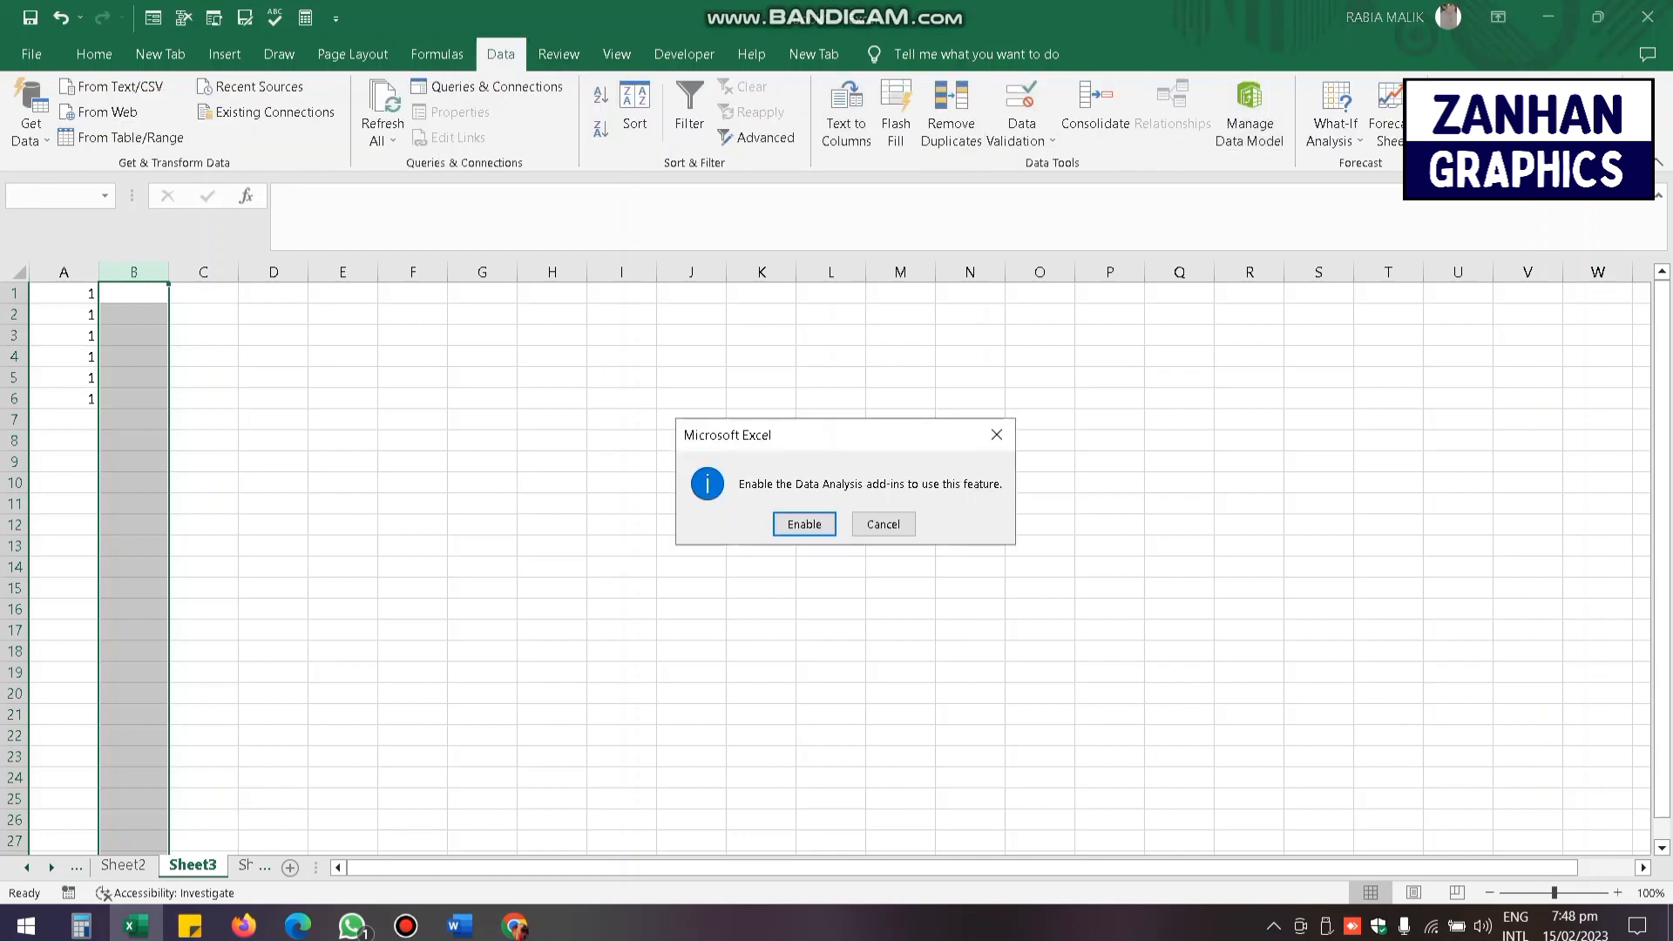
key(Return)
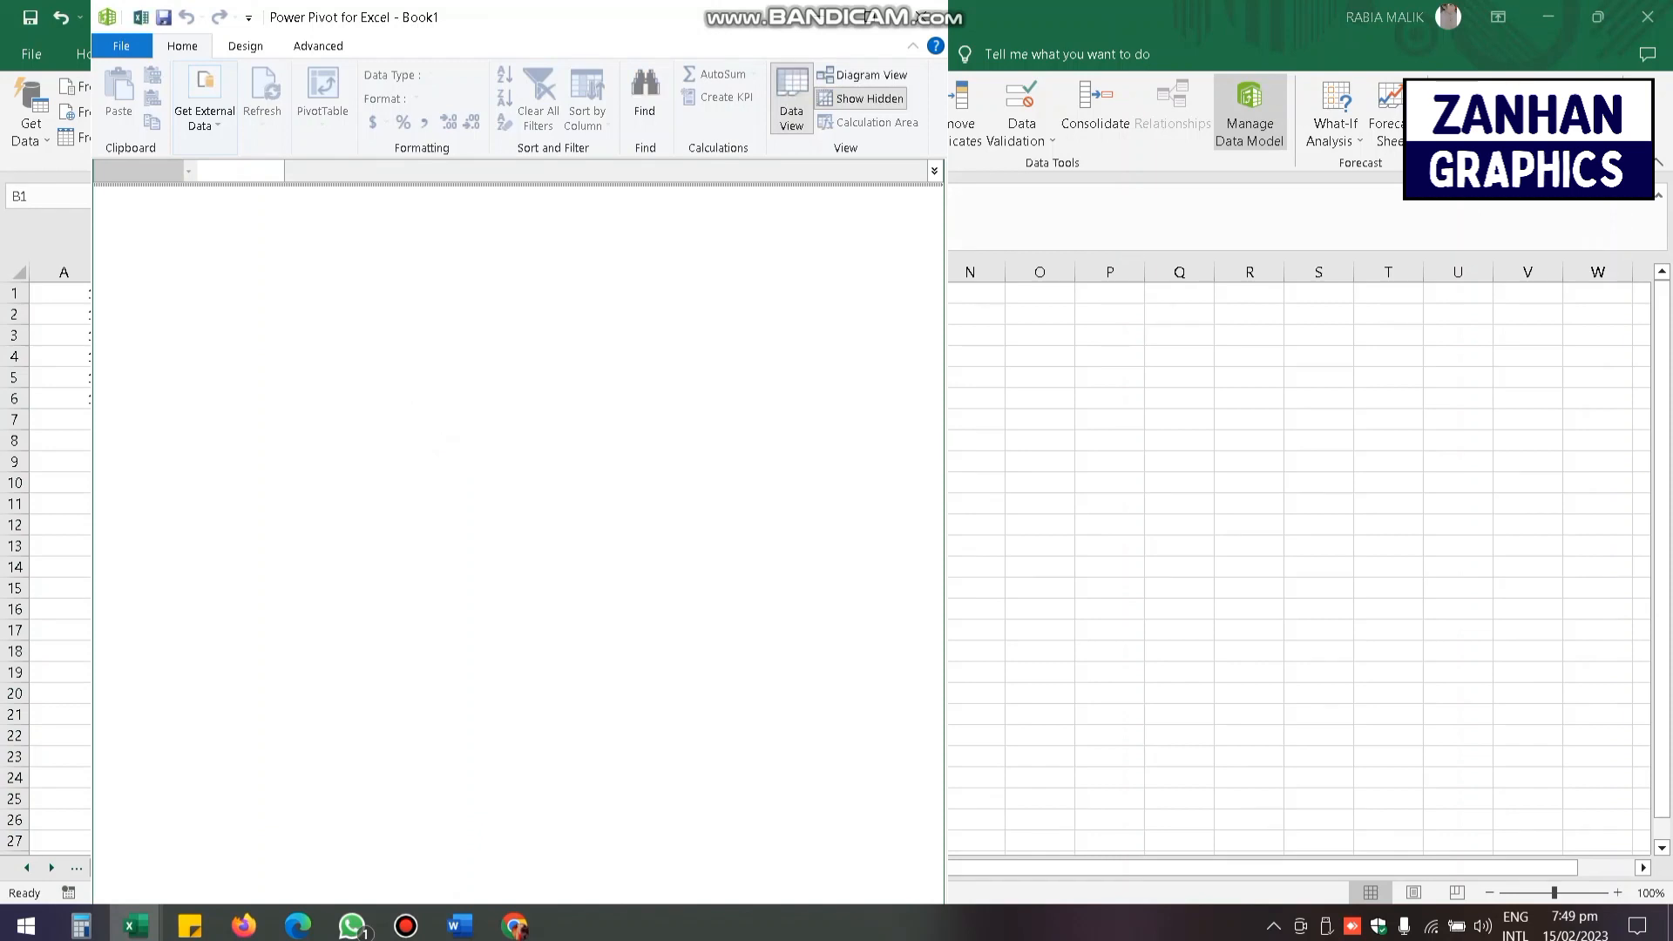
key(alt+F4)
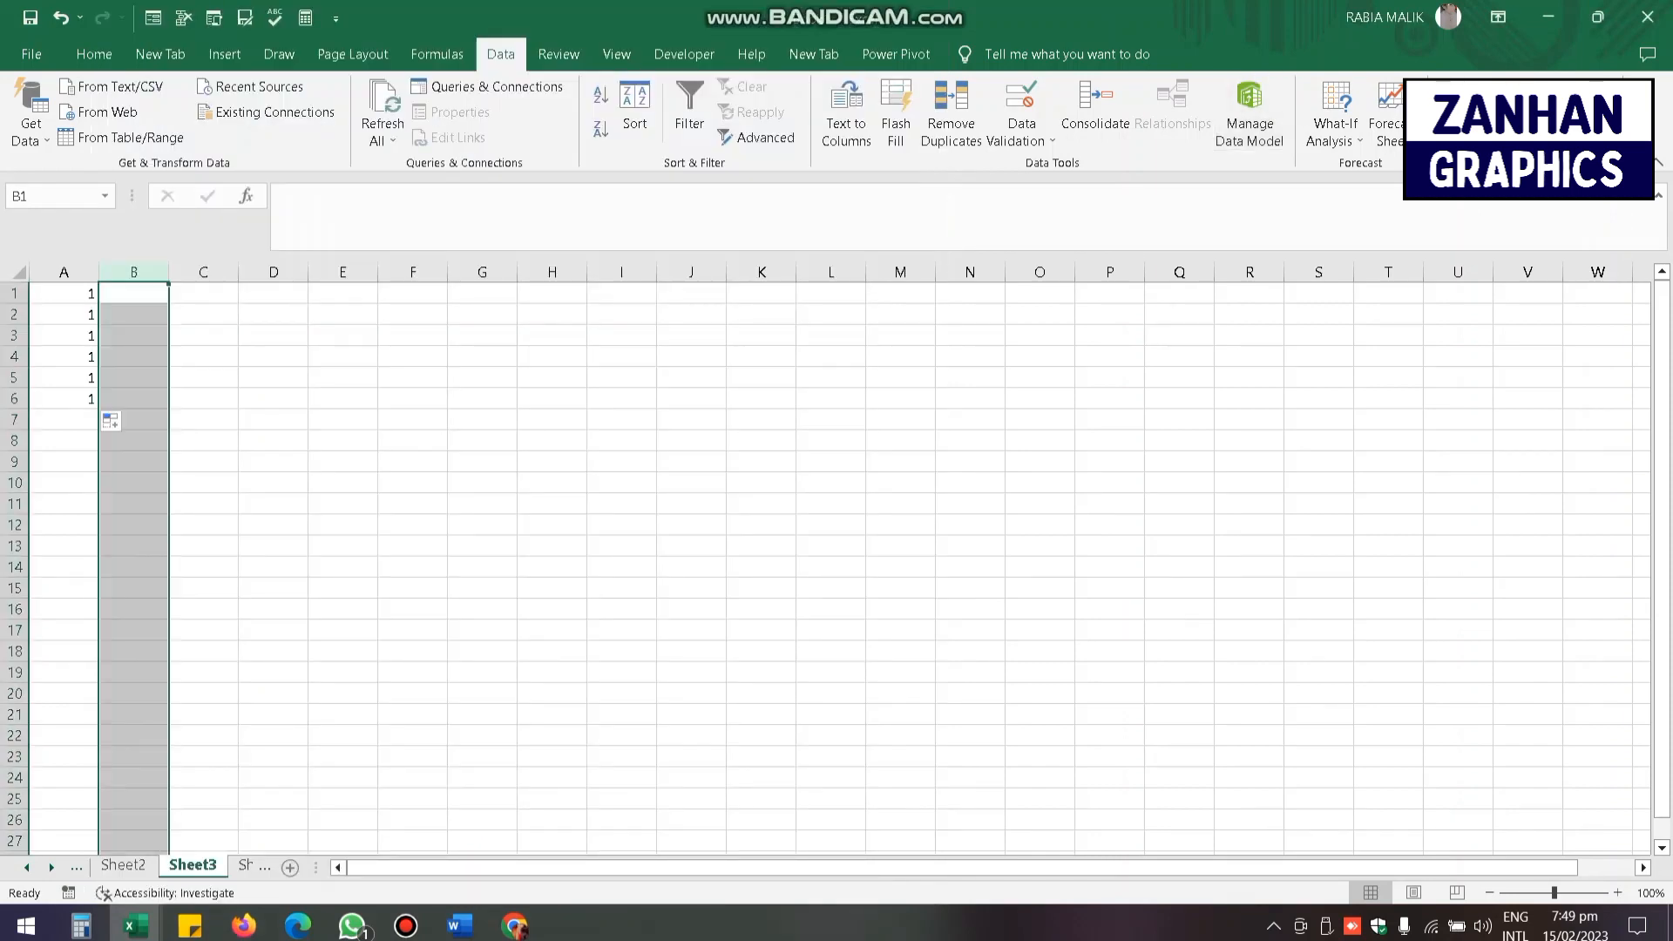
- Bring up the Power Pivot window for Book1 again, close it, and select cell E7 in Sheet3
click(135, 926)
click(295, 835)
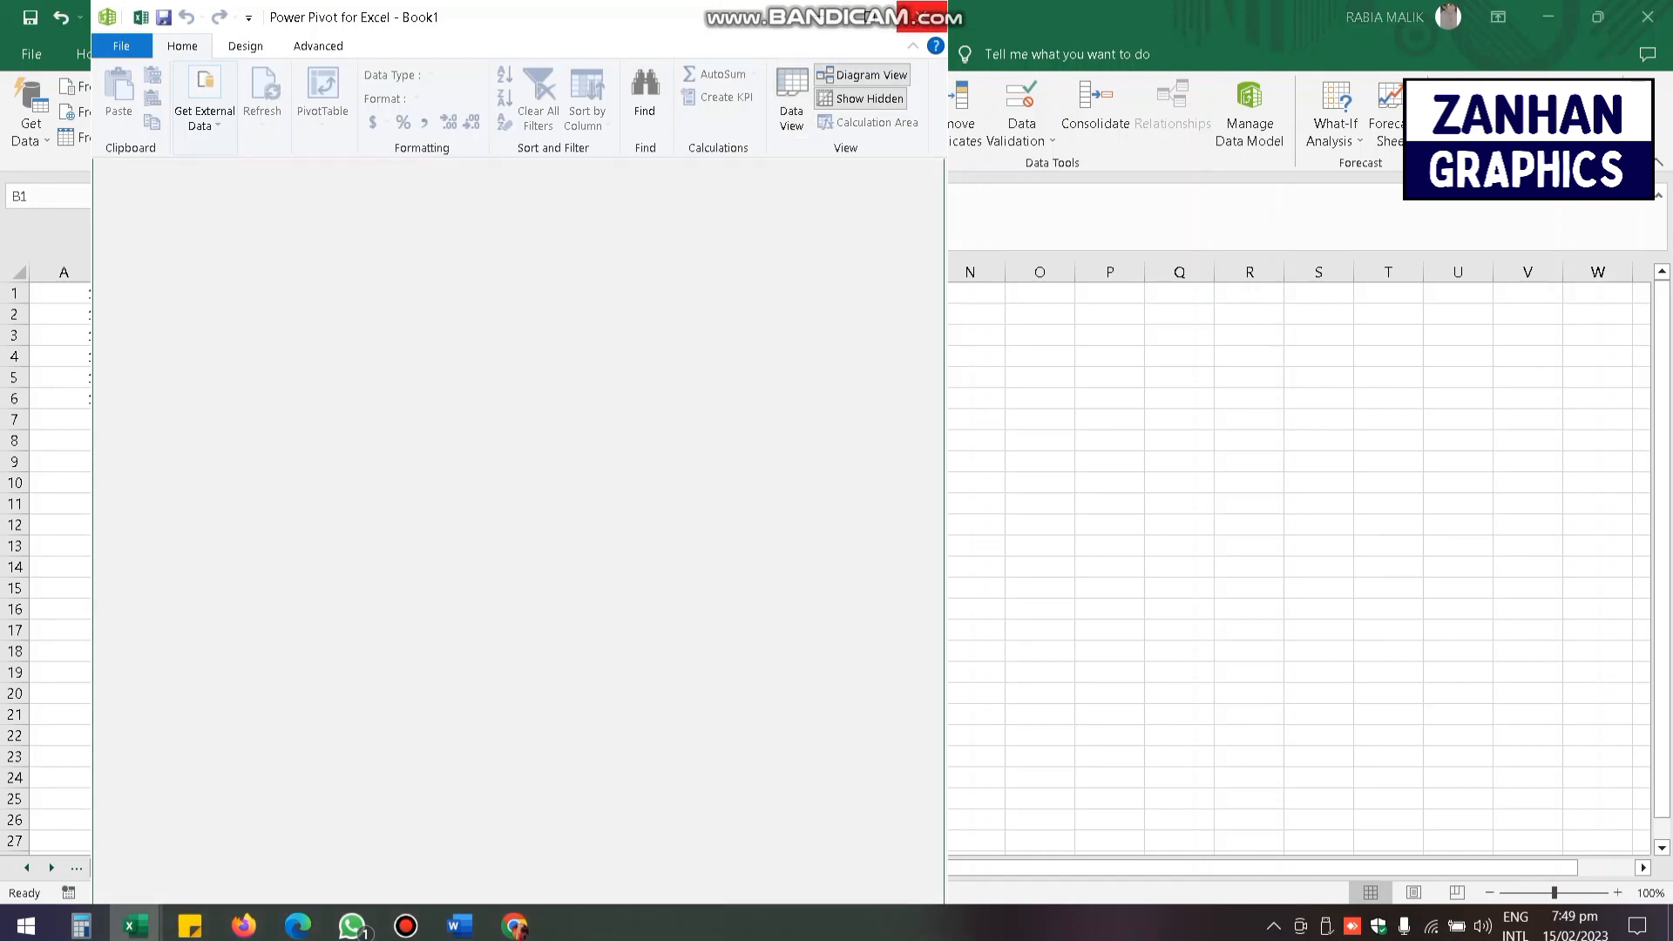
click(923, 16)
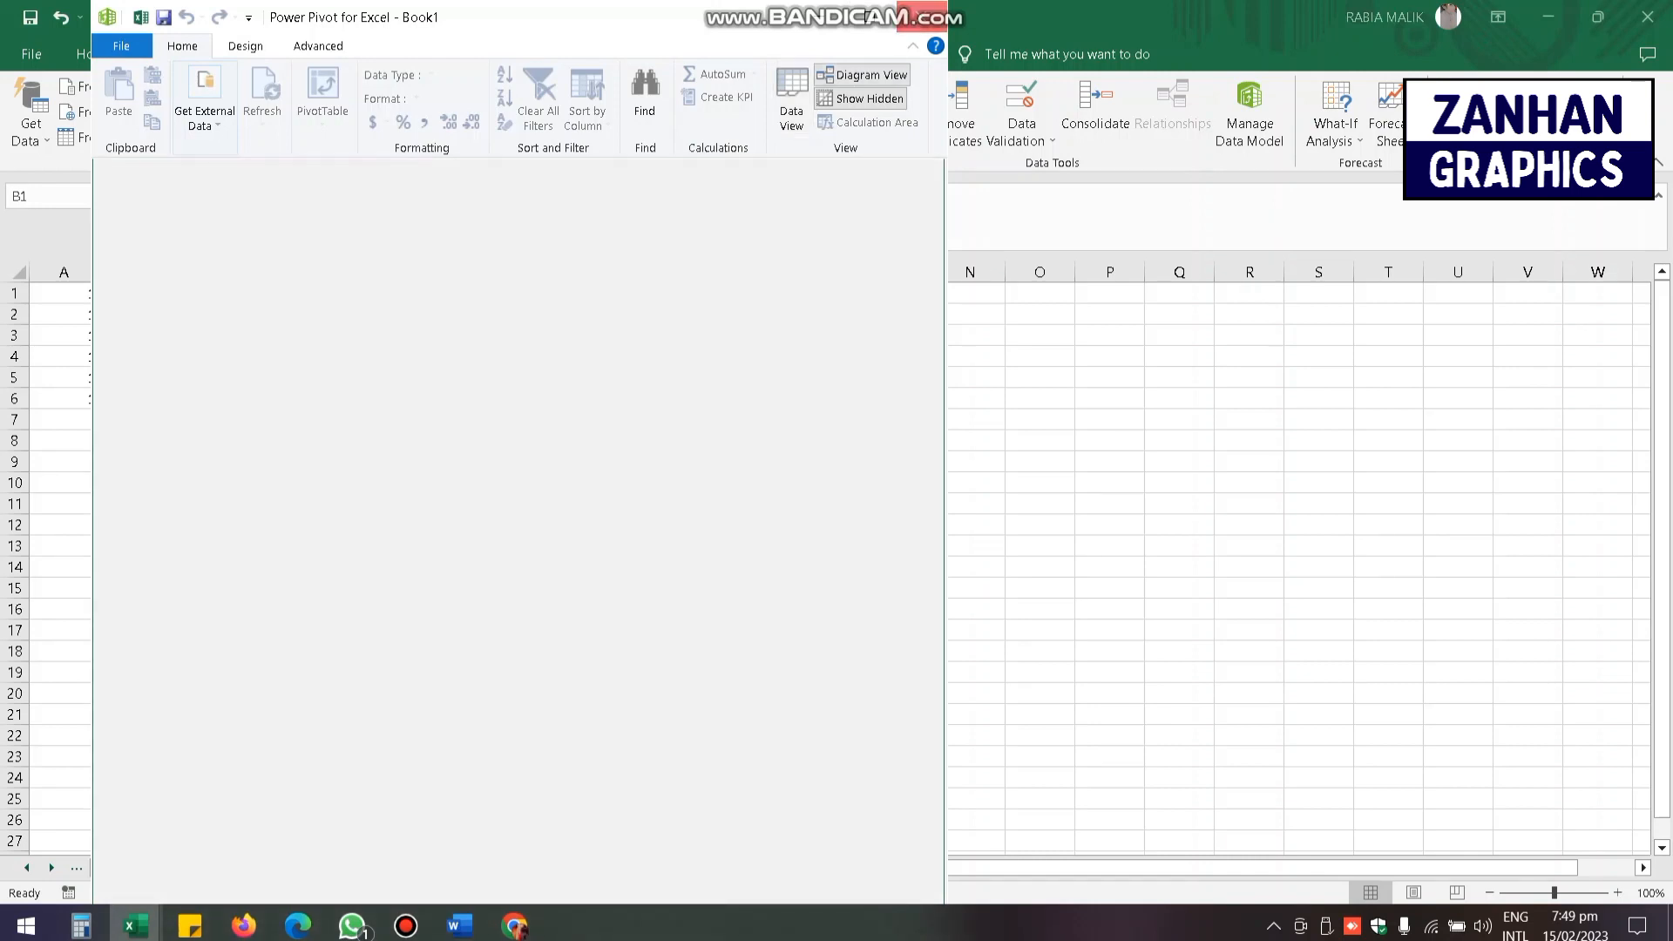
click(342, 420)
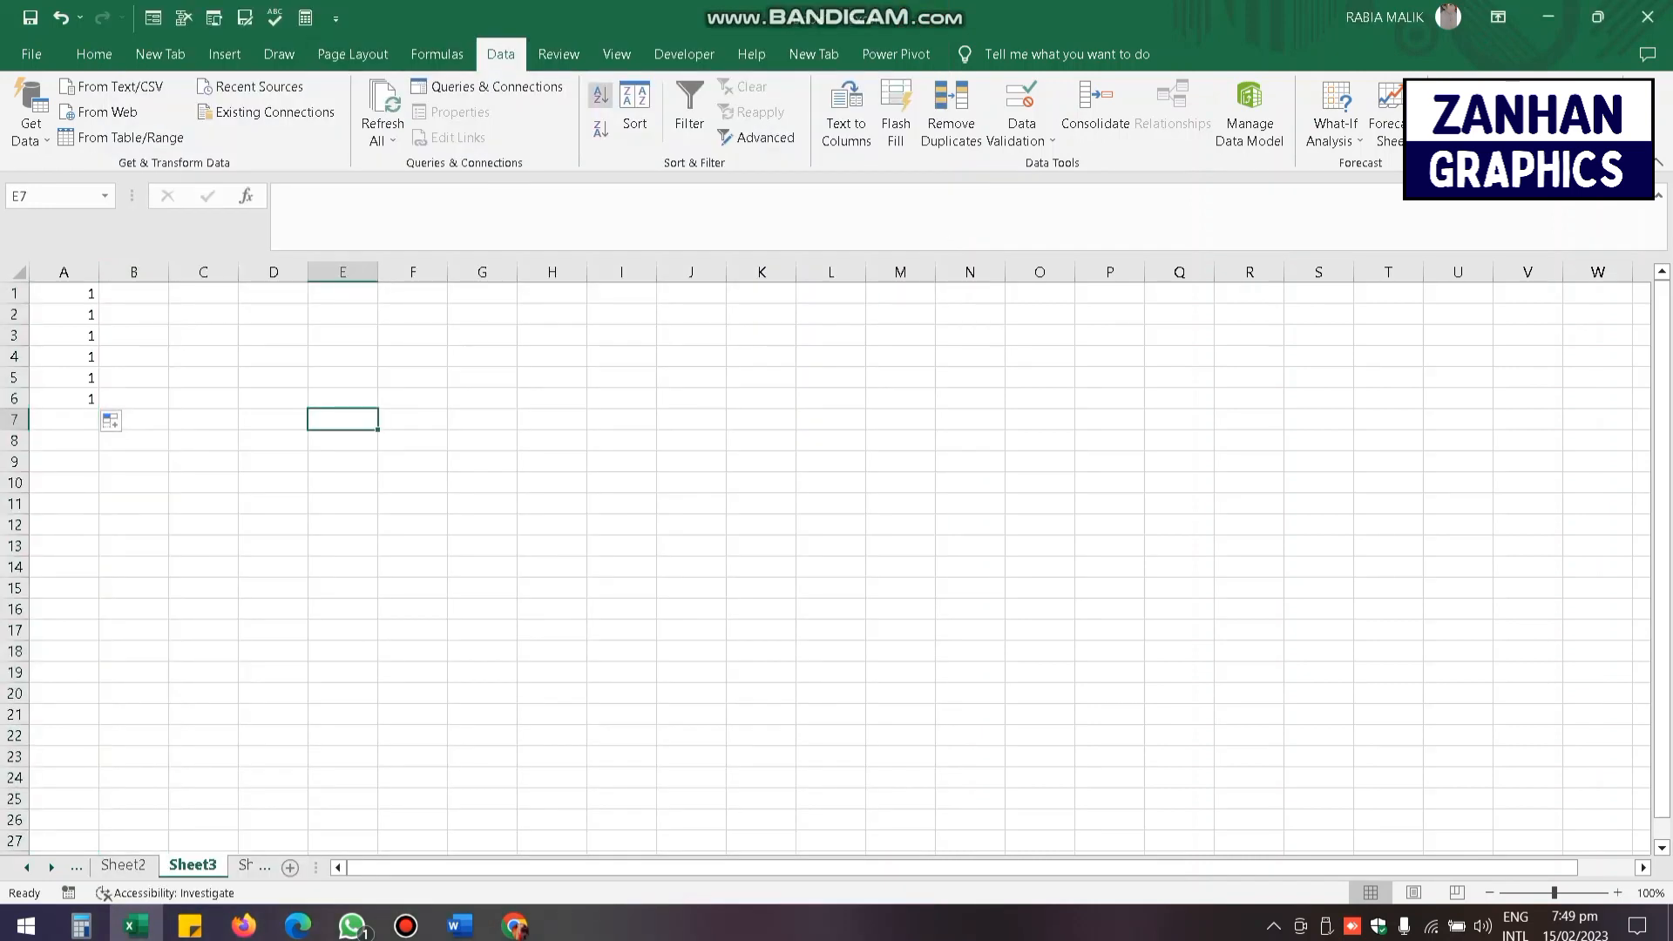
- Examine the added Power Pivot commands in the ribbon, and compare them with the Home, Review and Data commands
click(896, 54)
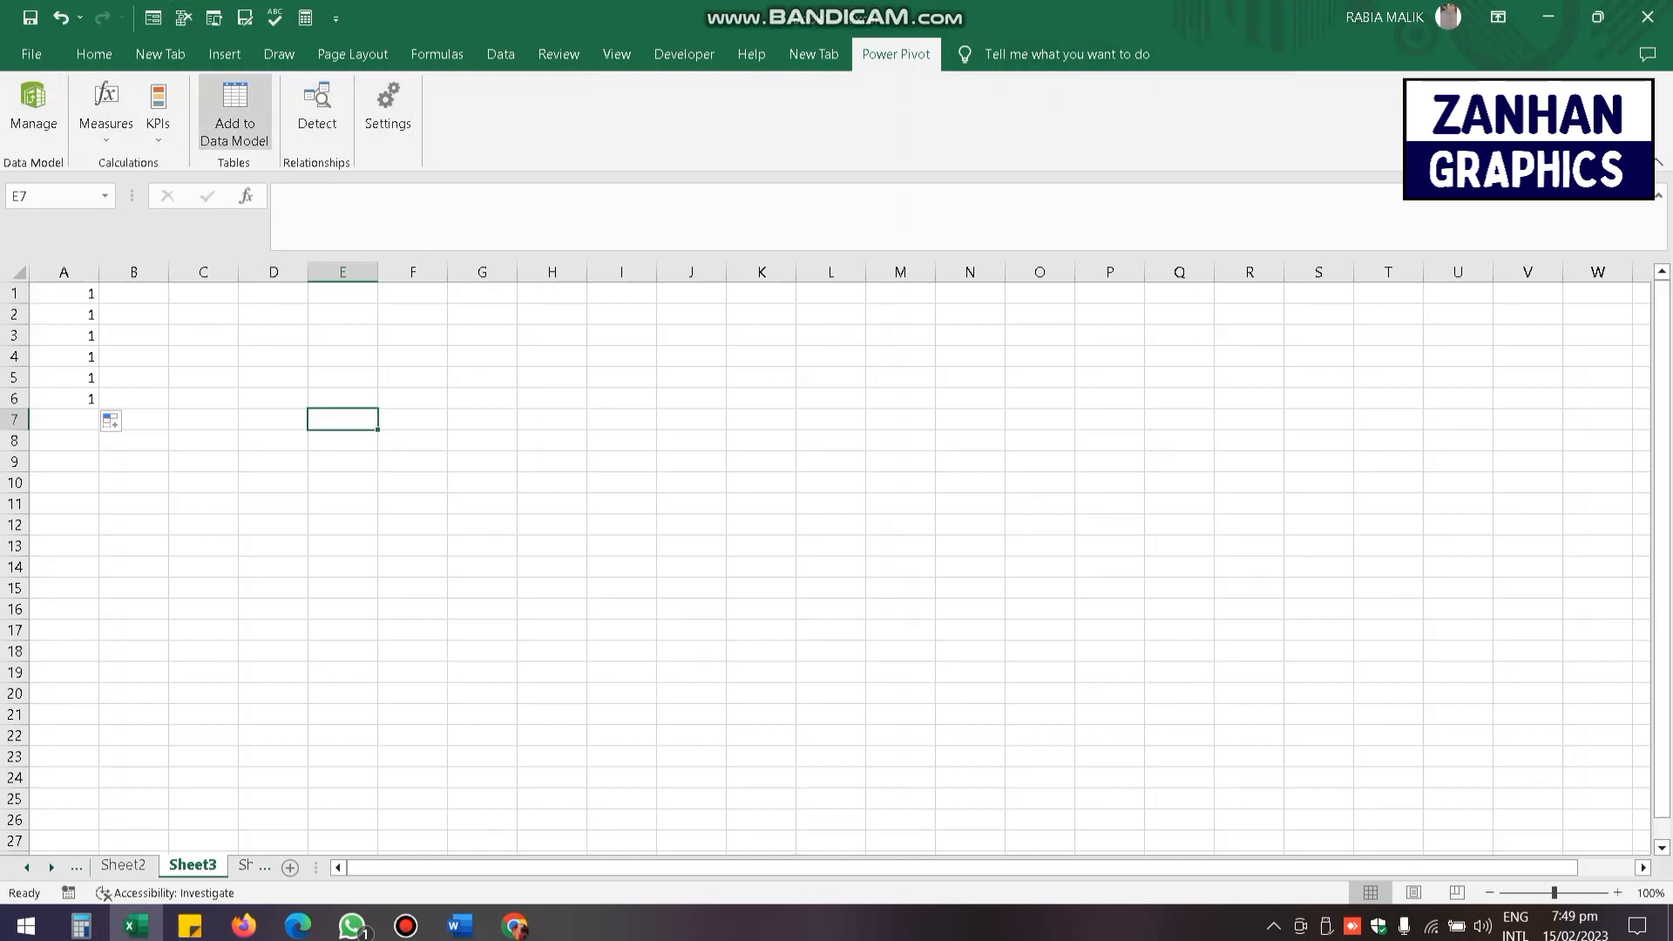
click(94, 55)
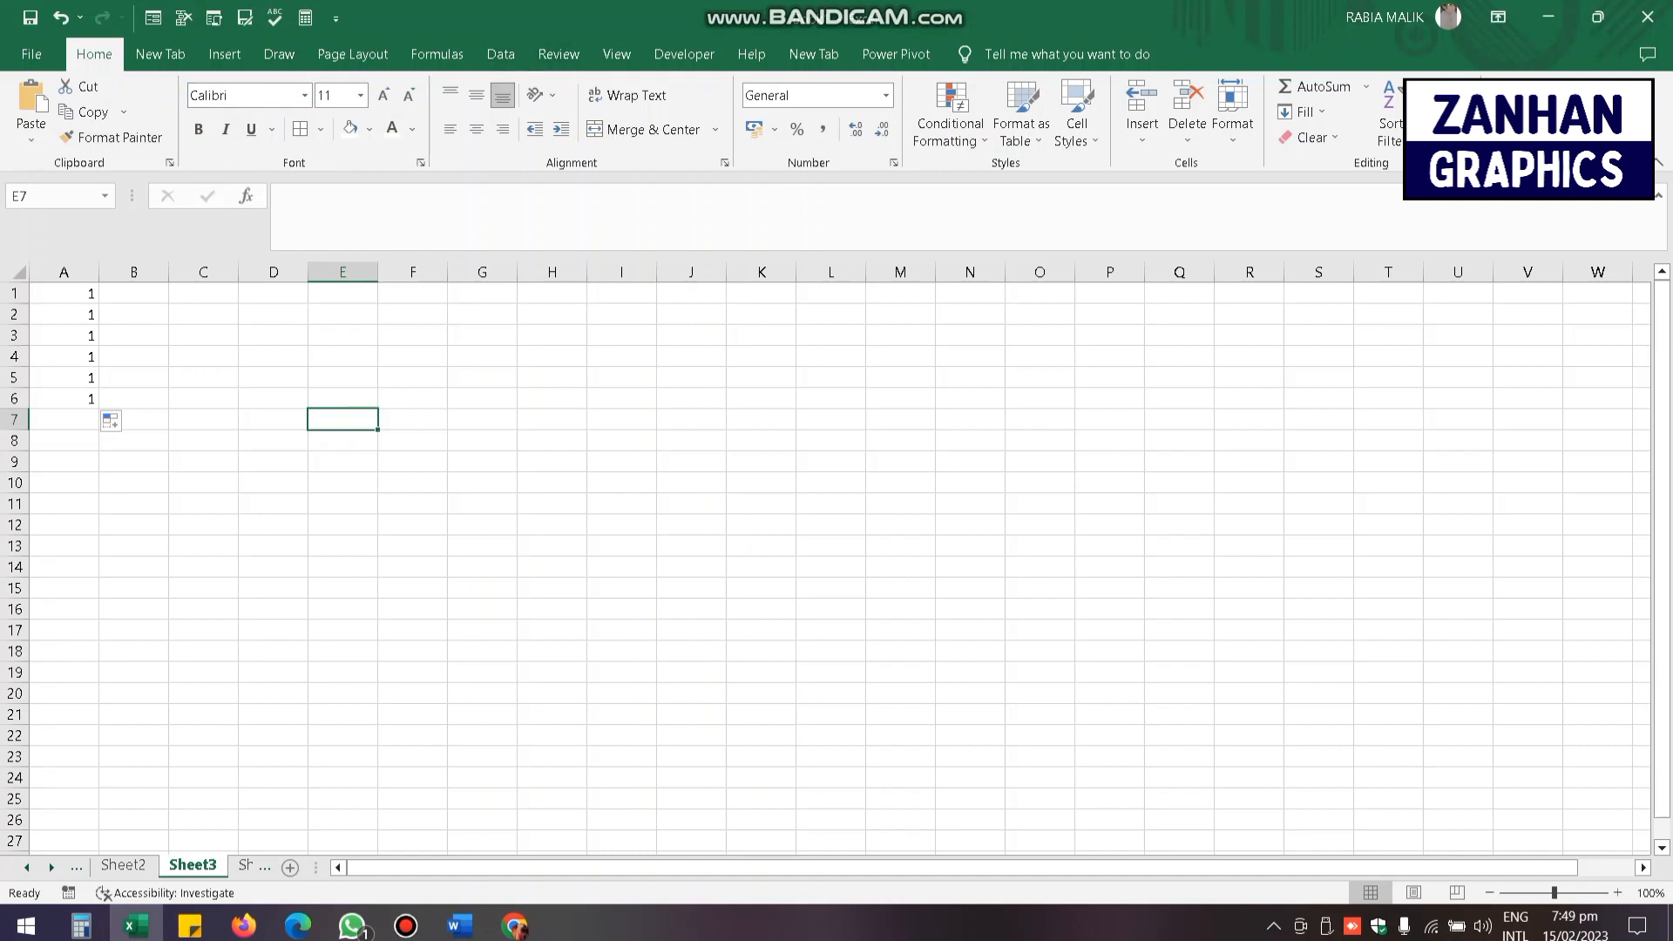
click(559, 54)
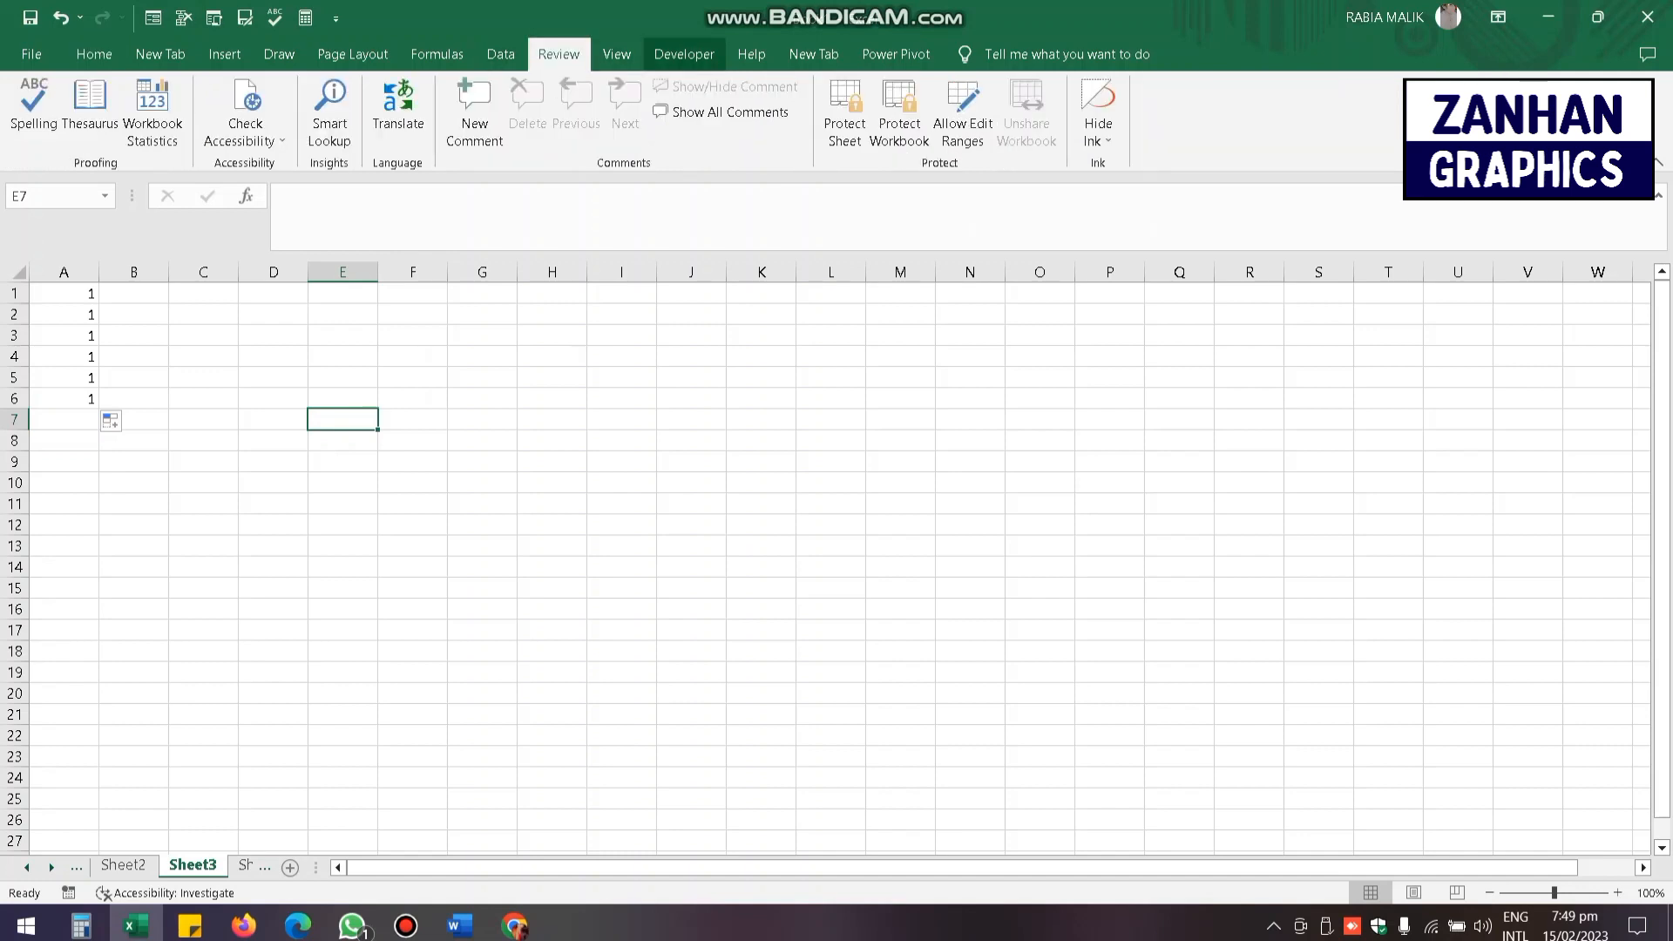
click(896, 54)
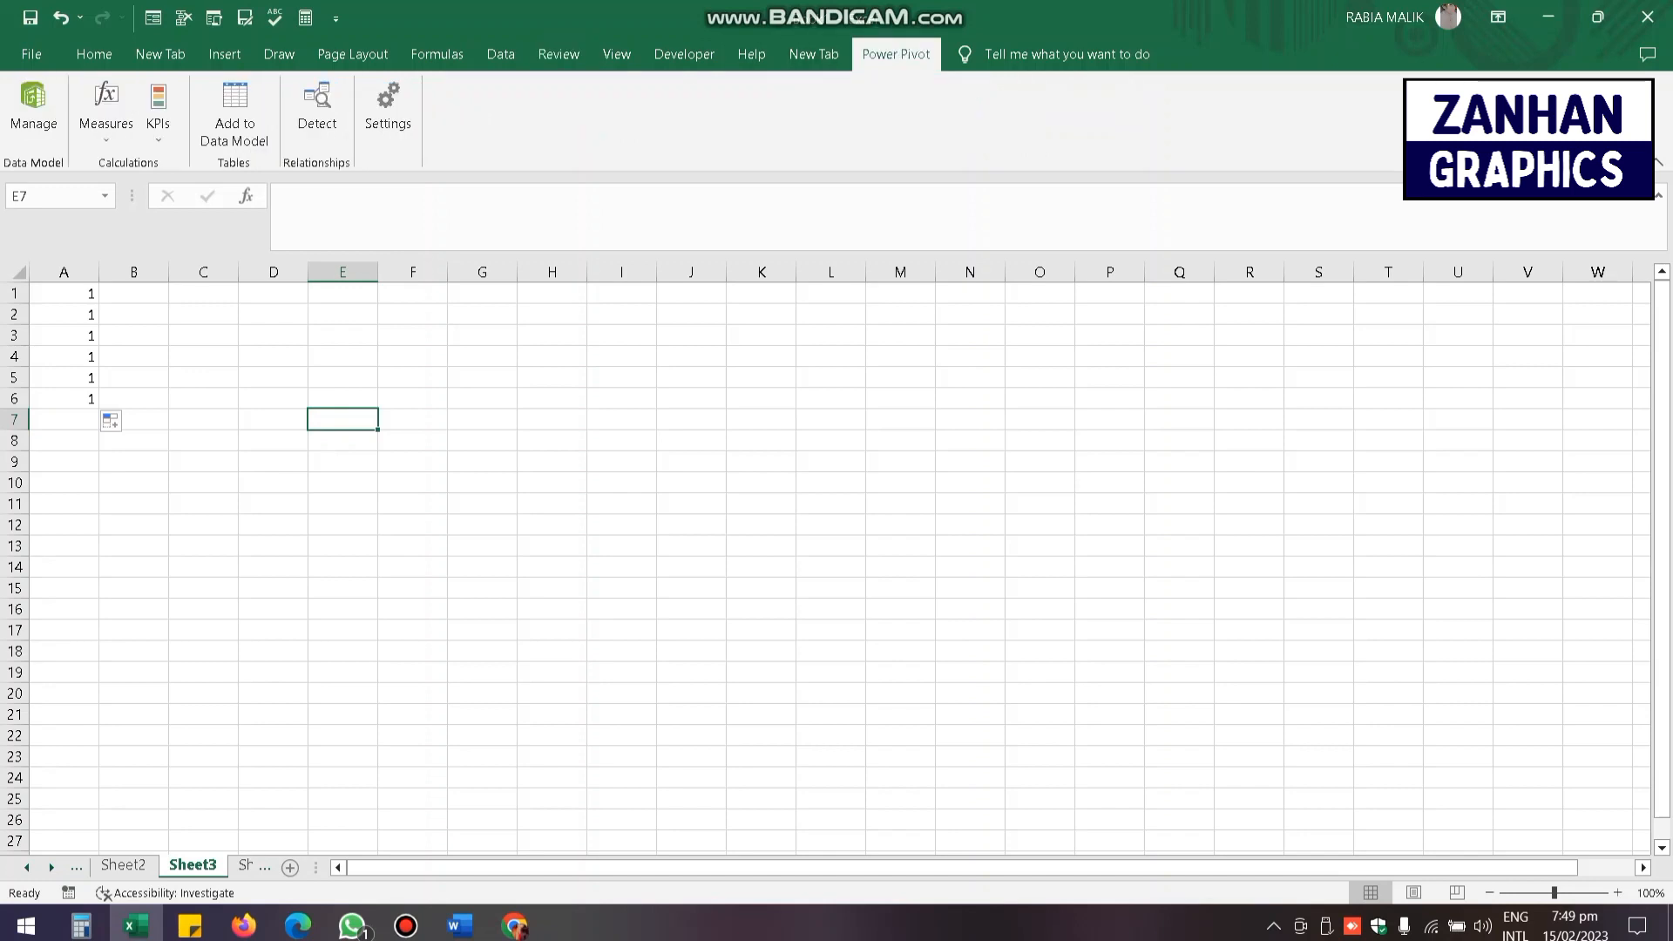
click(501, 54)
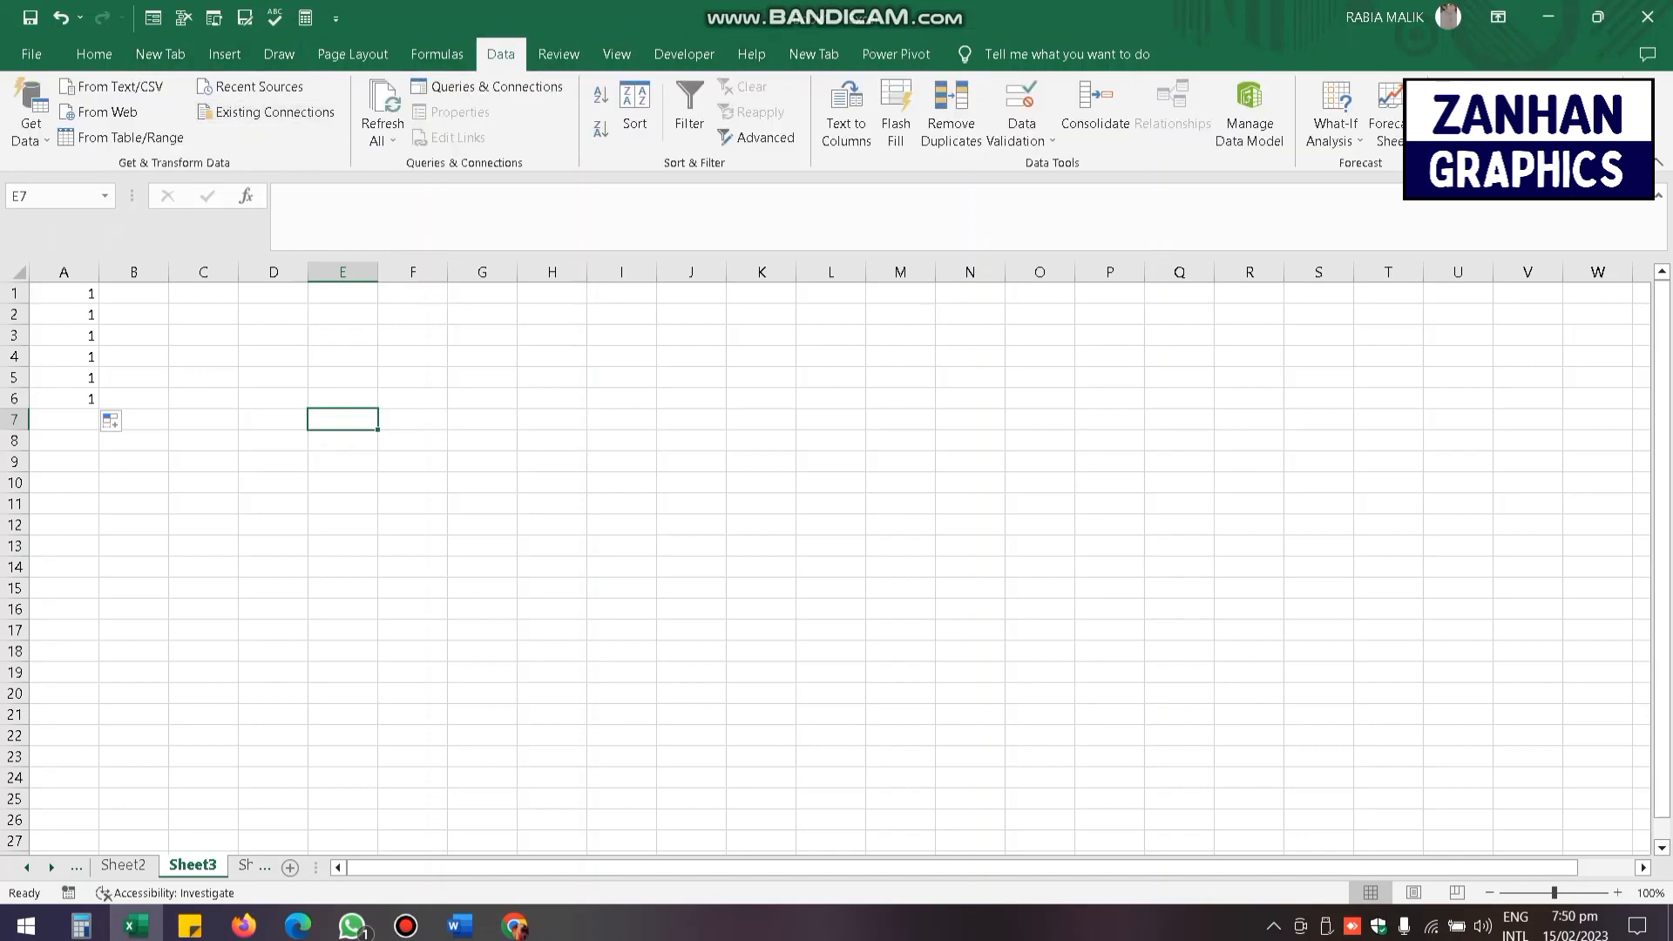
- Look through the templates and recent workbooks on the start page, briefly minimizing and restoring the workbook window
click(31, 54)
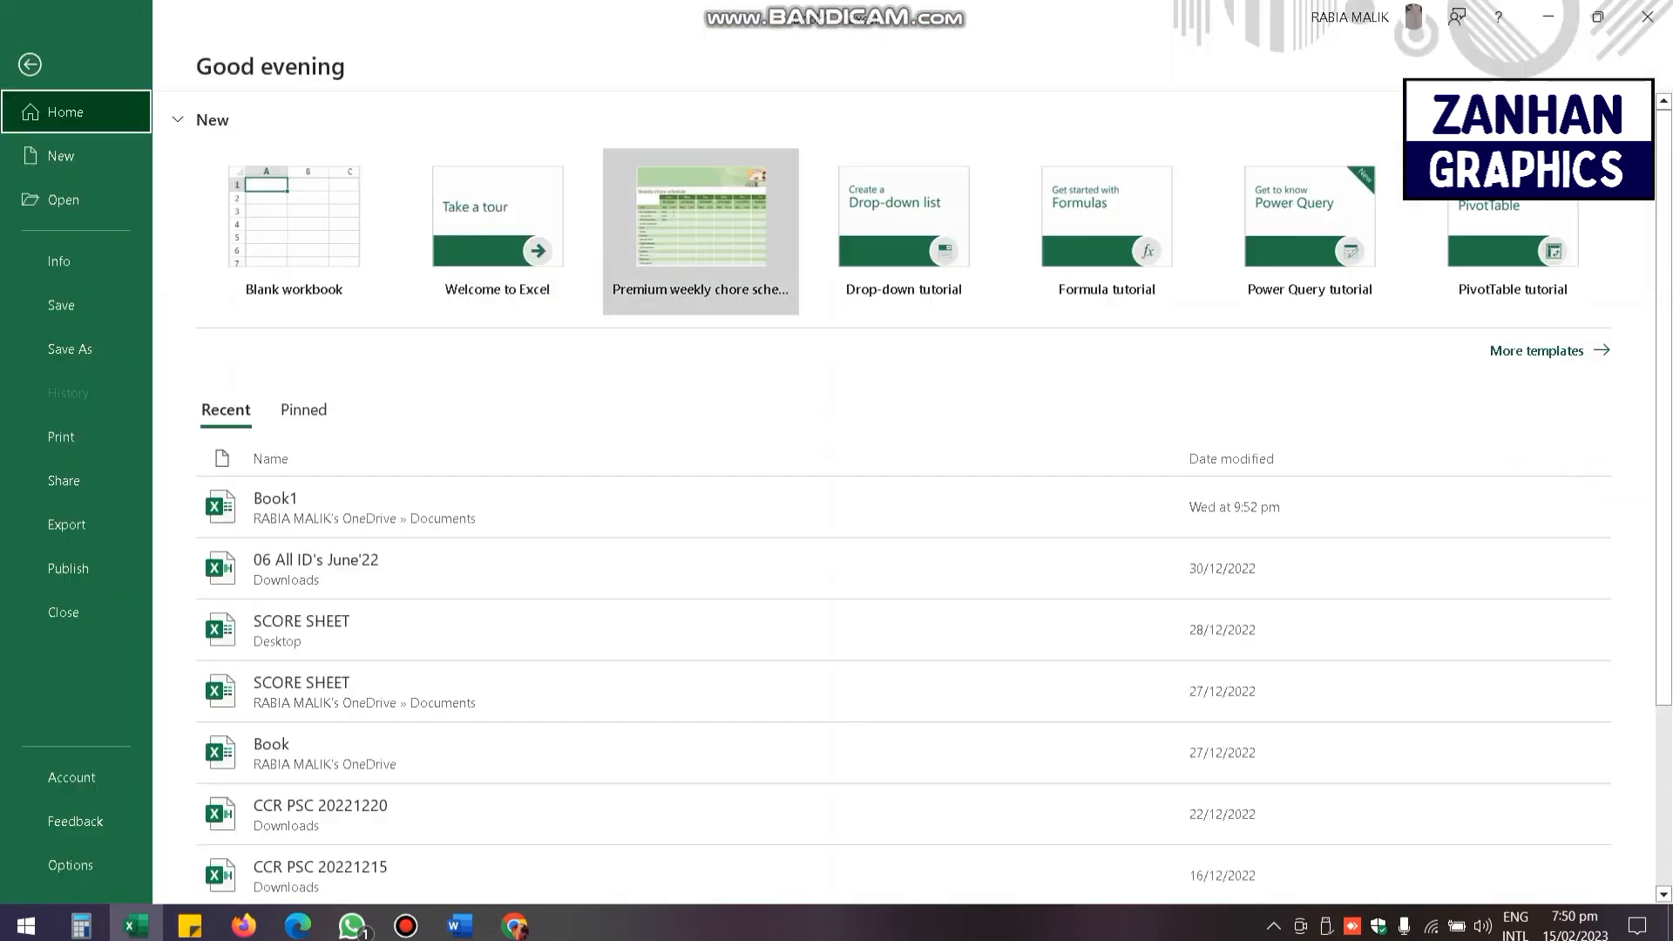
click(30, 65)
scroll(872, 488, down, 3)
scroll(872, 488, up, 3)
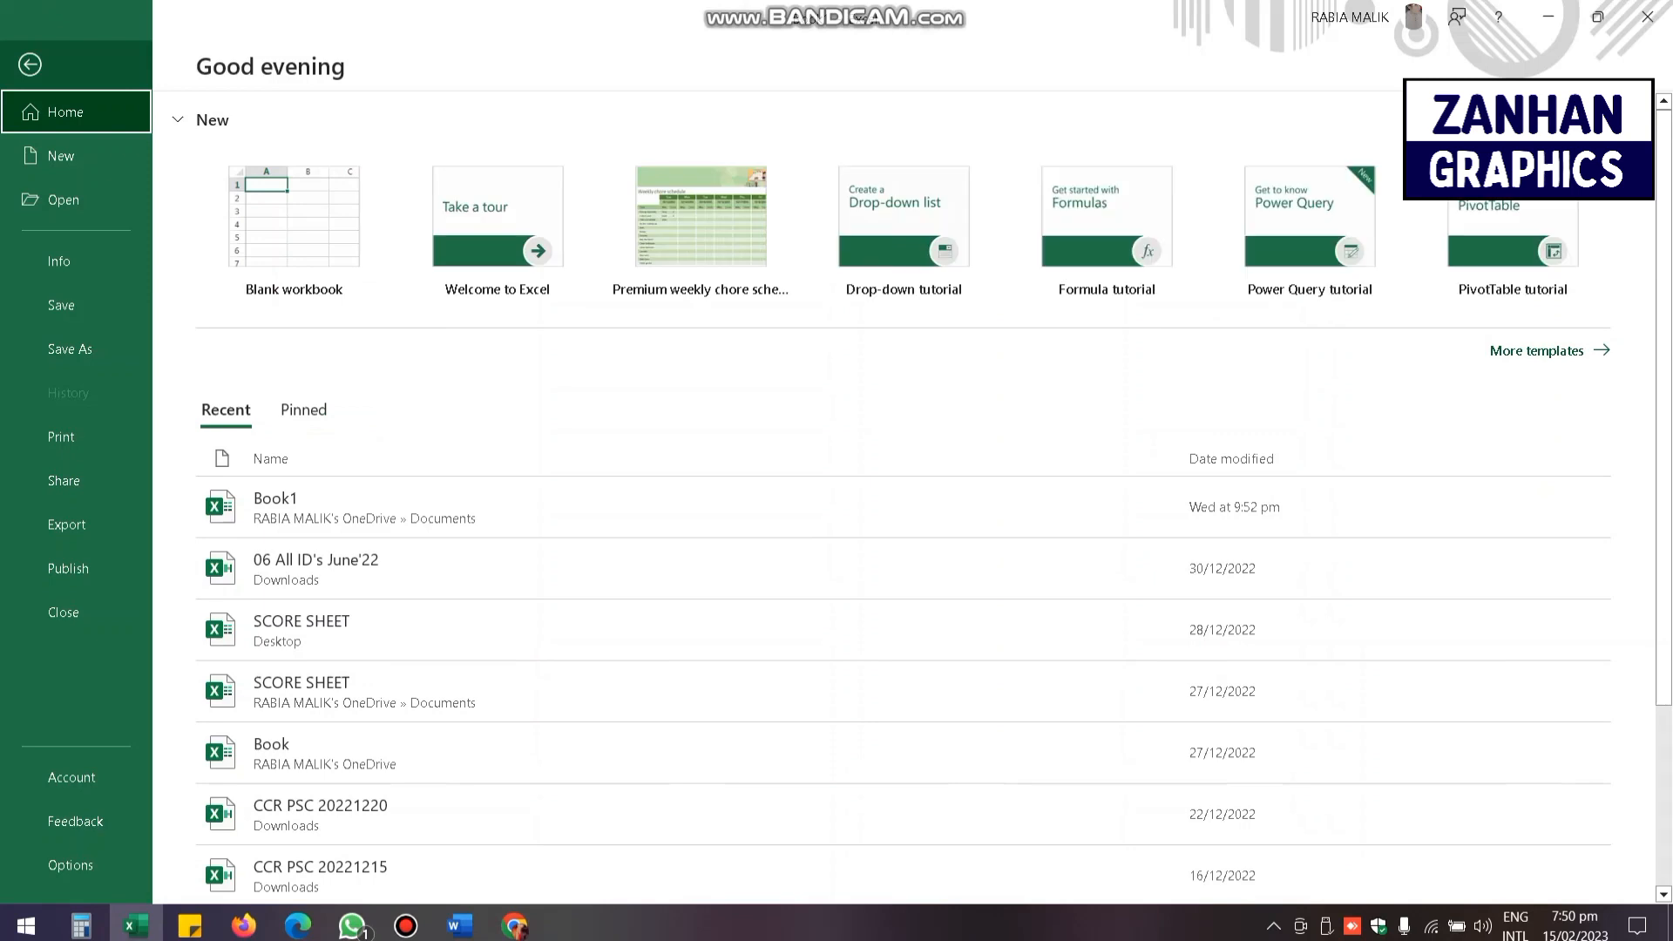
scroll(958, 689, down, 3)
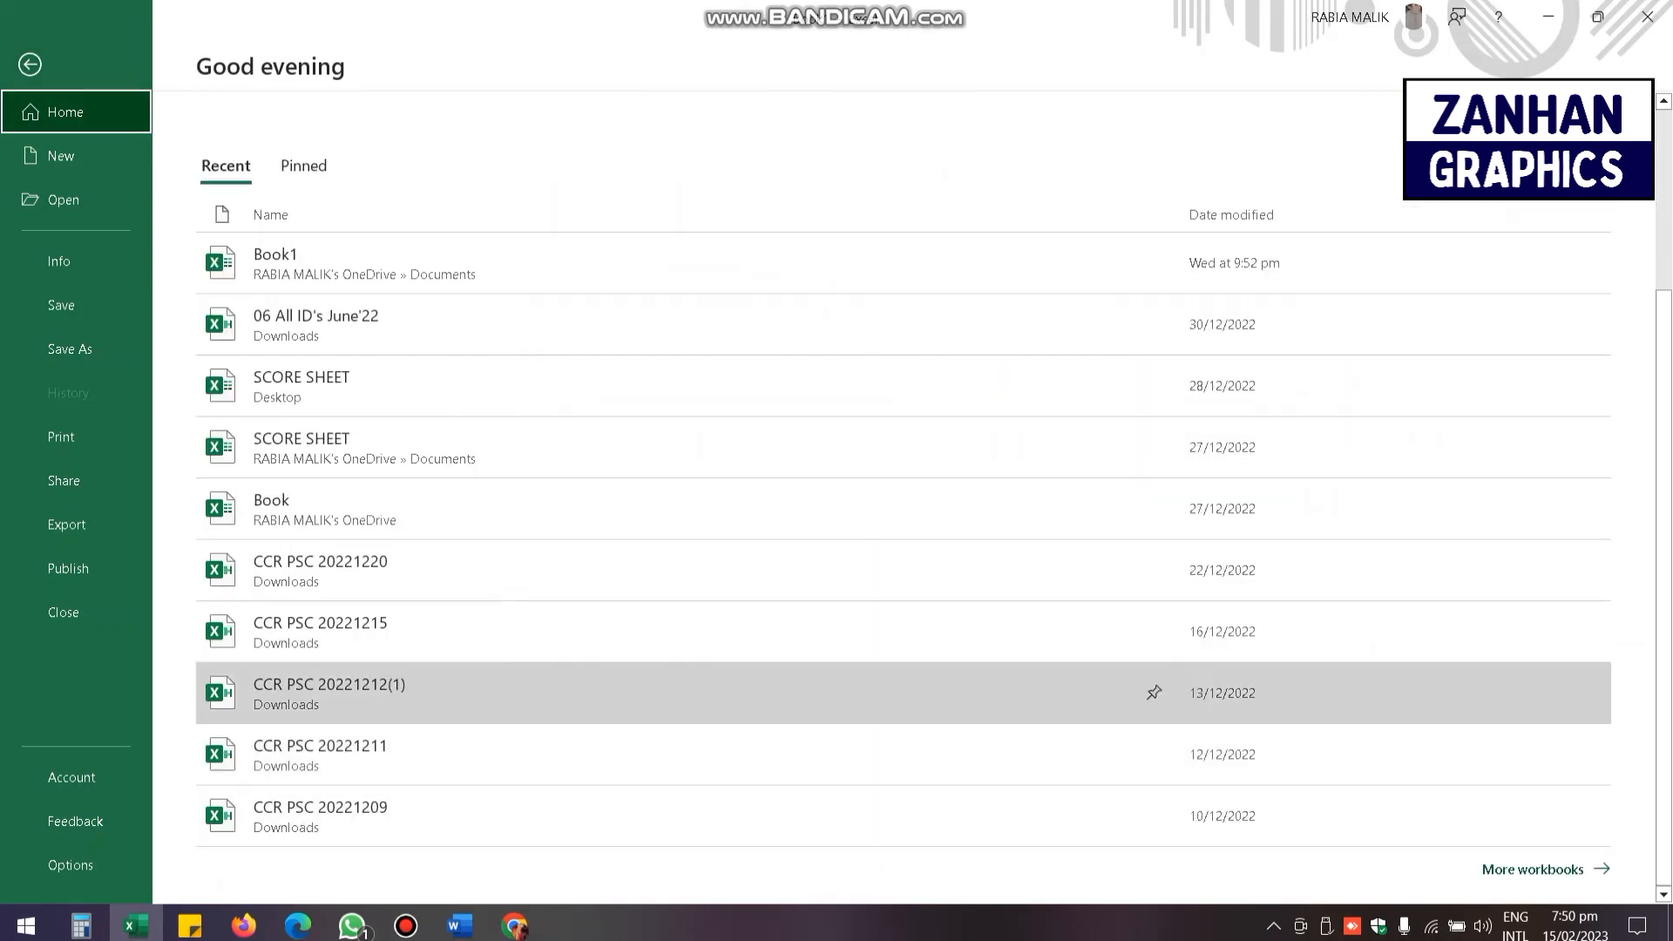
scroll(959, 693, up, 3)
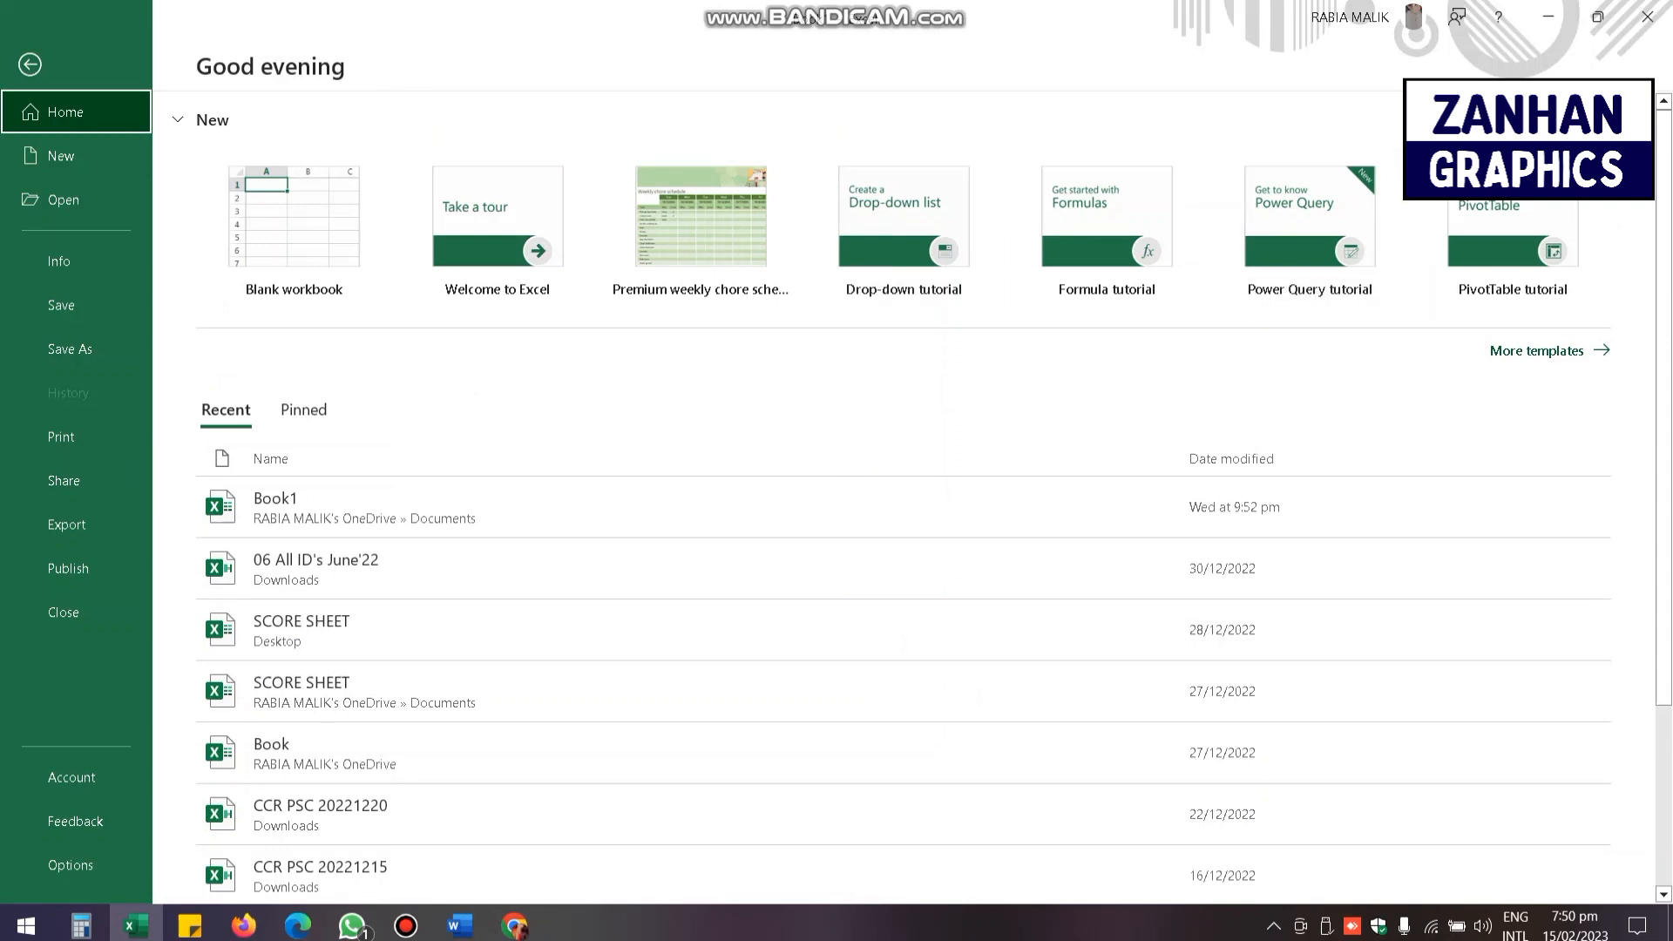
click(1549, 17)
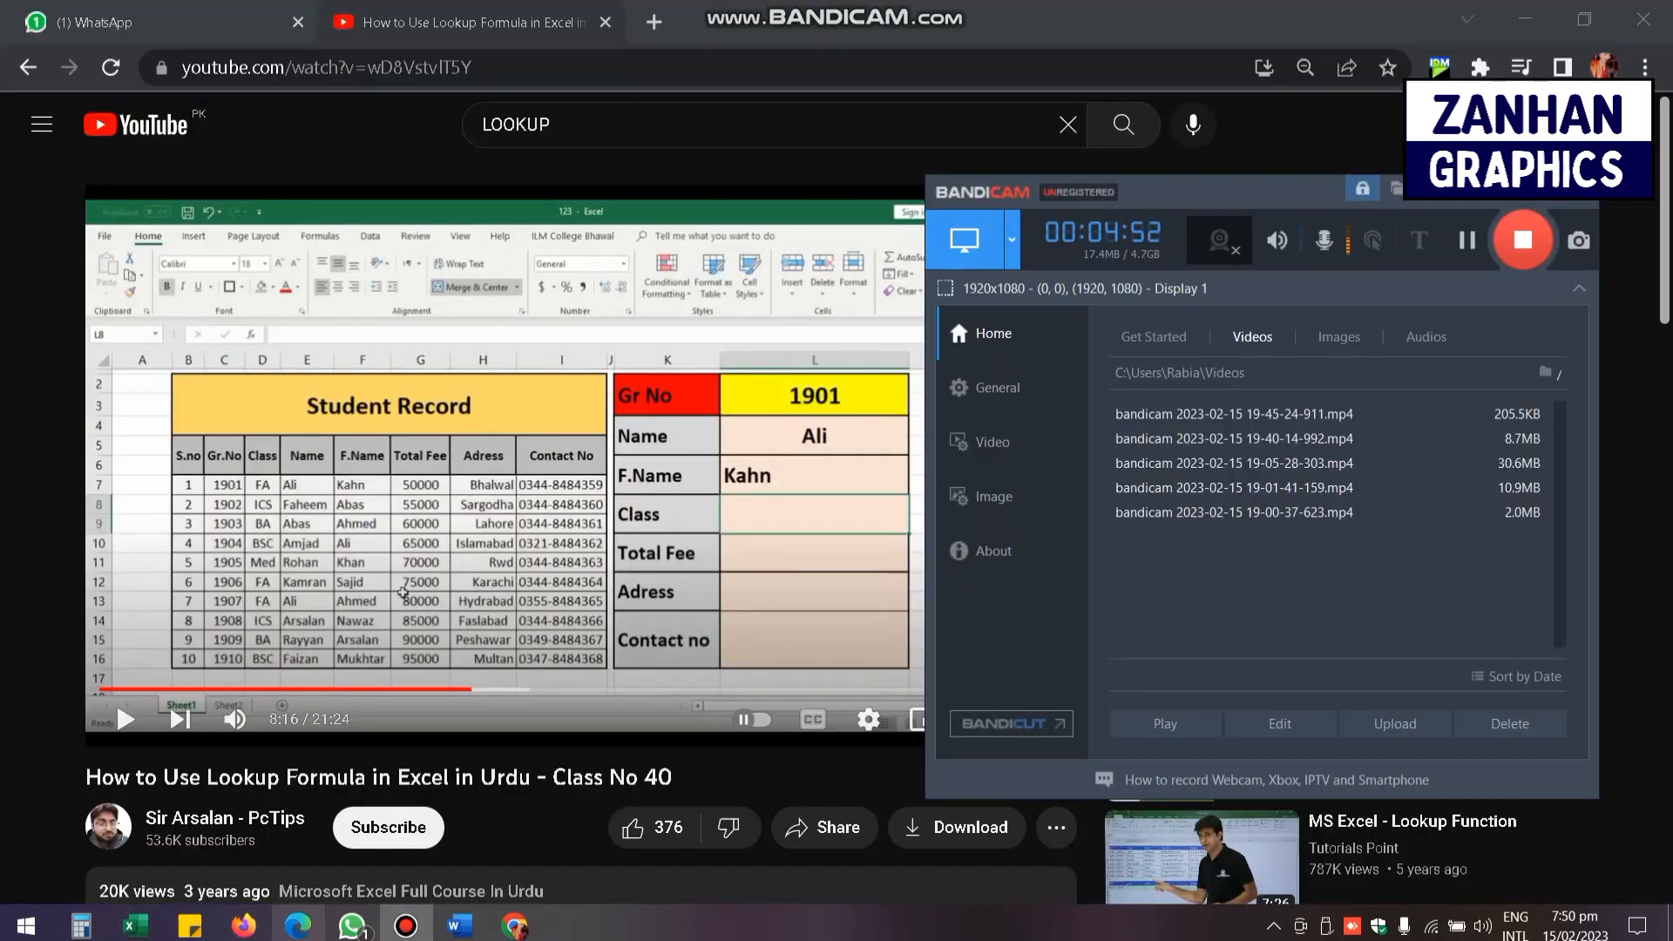
click(135, 926)
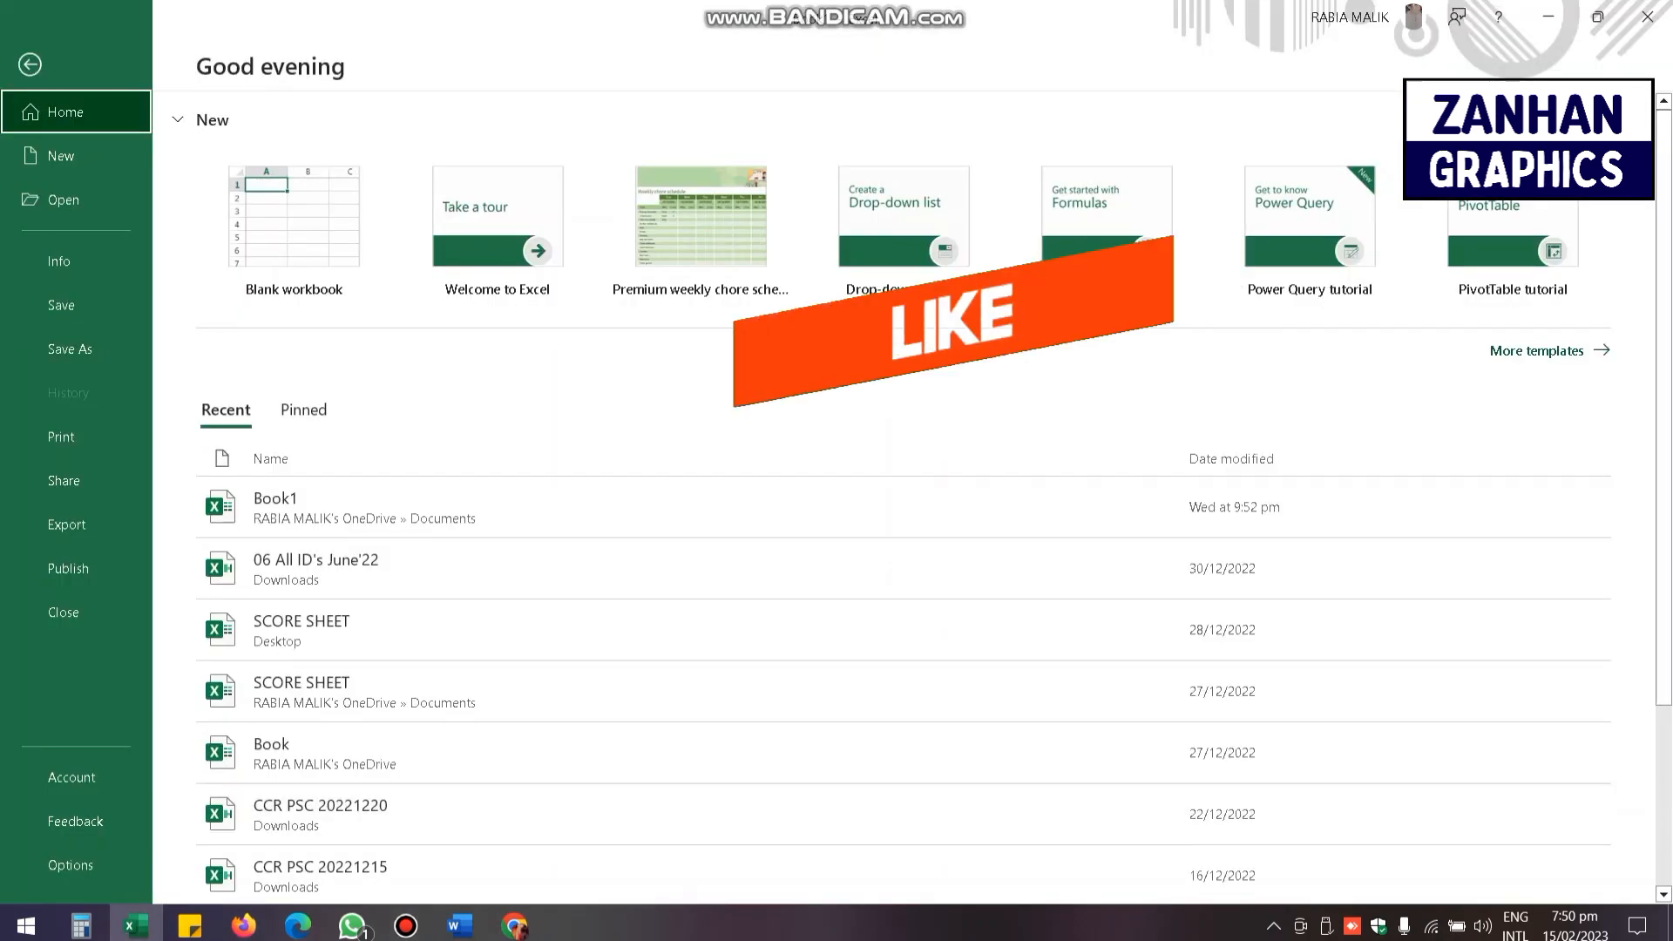